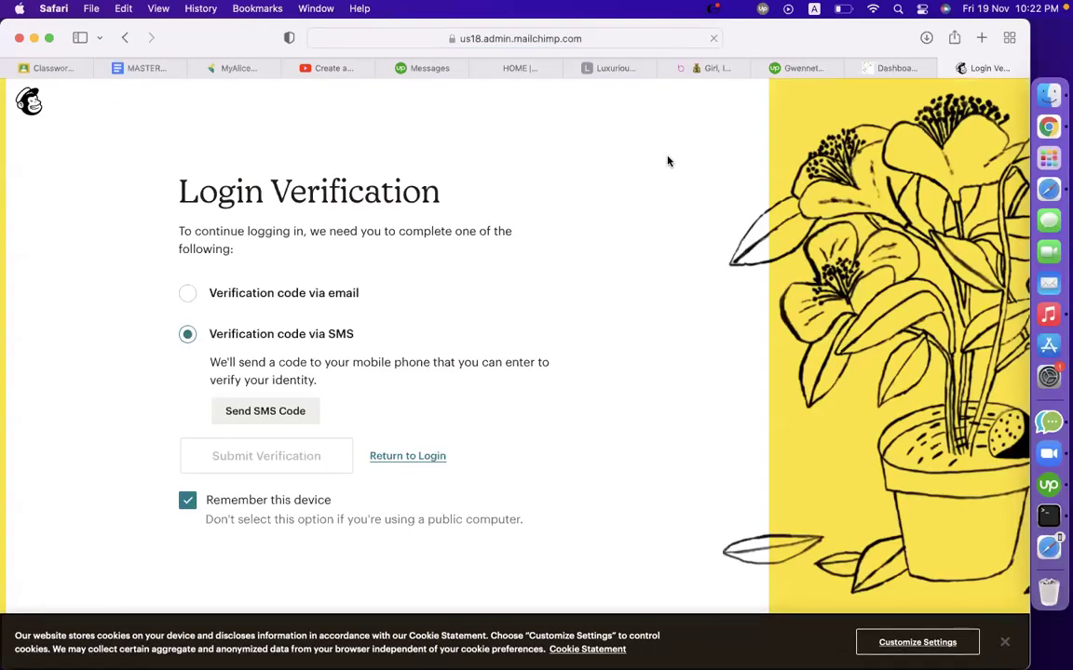
Load fiverr.com in a new browser tab.
{"action": "left_click", "coordinate": [894, 68]}
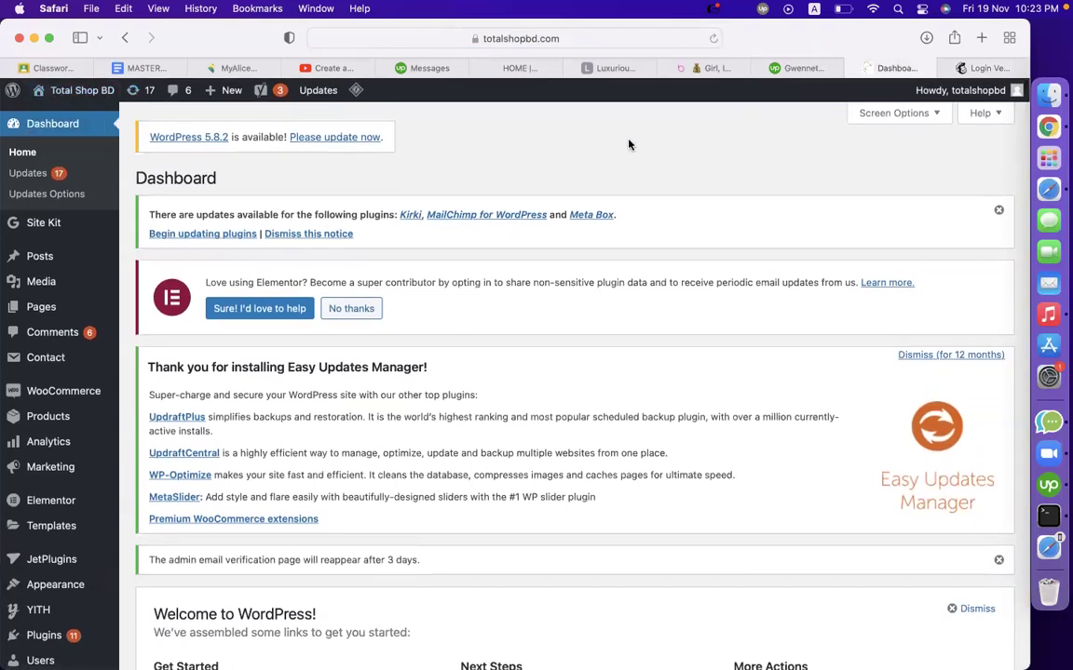
{"action": "left_click", "coordinate": [981, 37]}
{"action": "type", "text": "fiverr"}
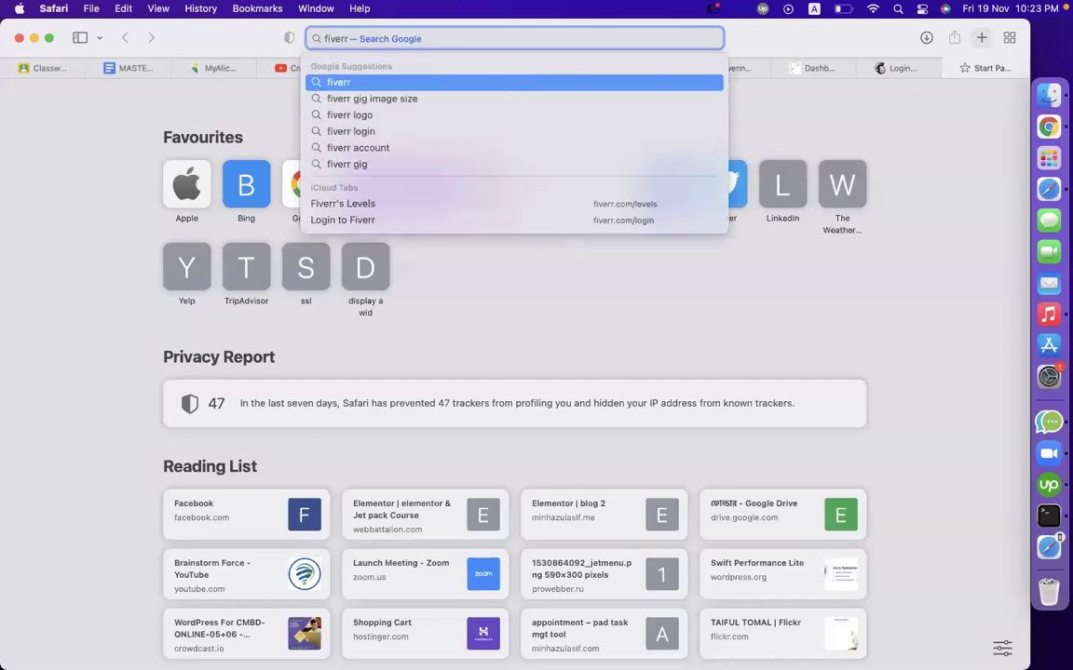
{"action": "type", "text": ".comm"}
{"action": "key", "text": "Return"}
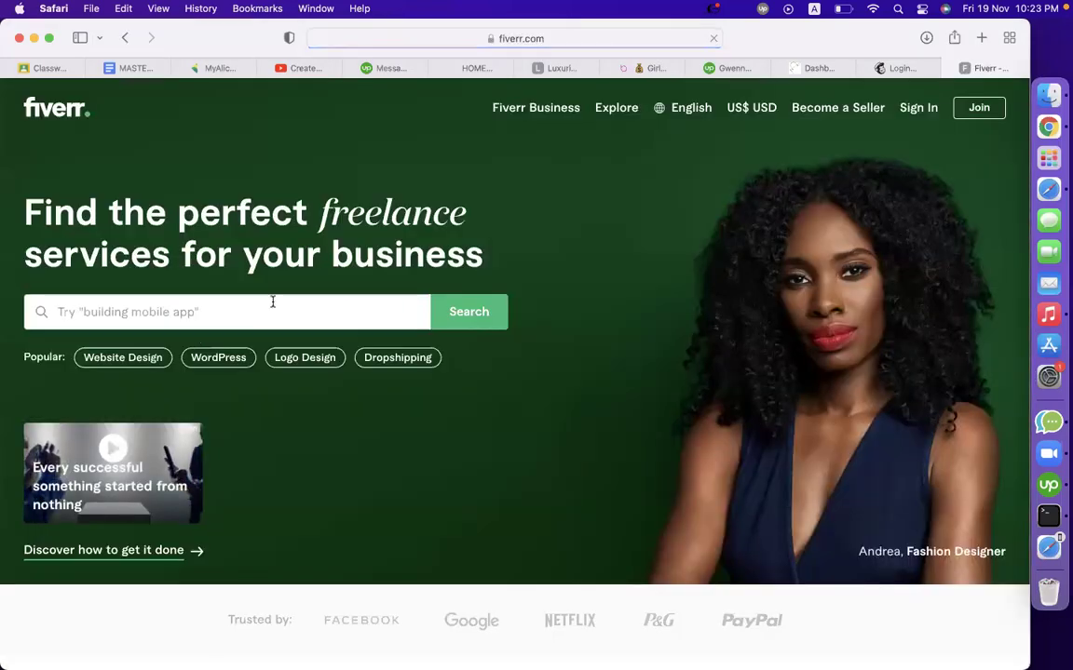
Search Fiverr for 'mailchimp woocomerce', dismiss the Join prompt, and browse the gigs.
{"action": "left_click", "coordinate": [227, 311]}
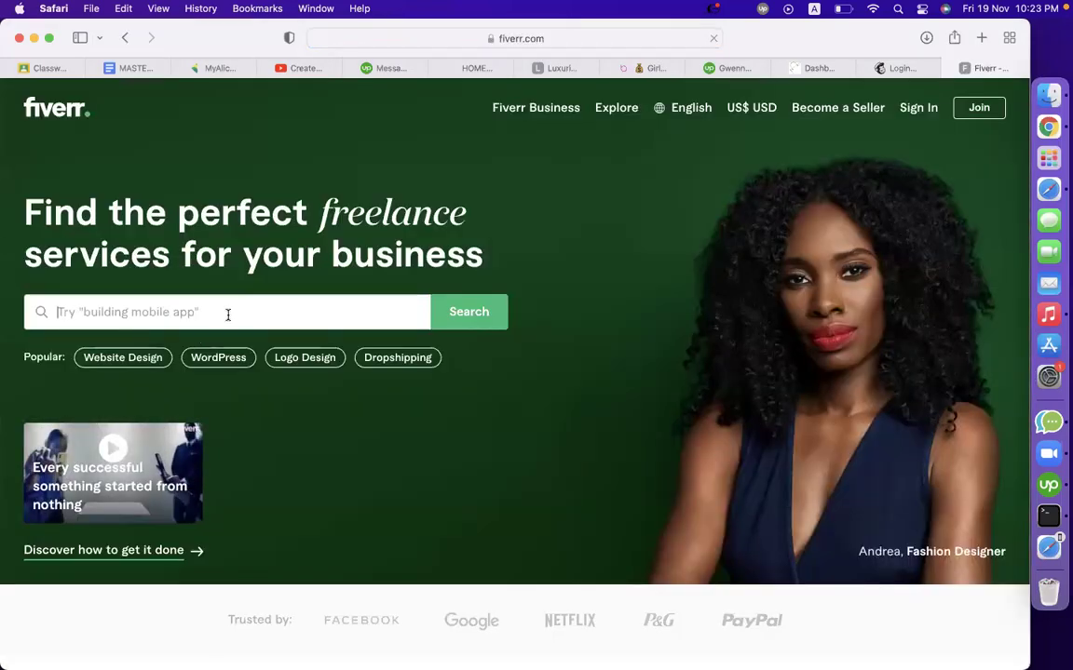
{"action": "type", "text": "mailchimp"}
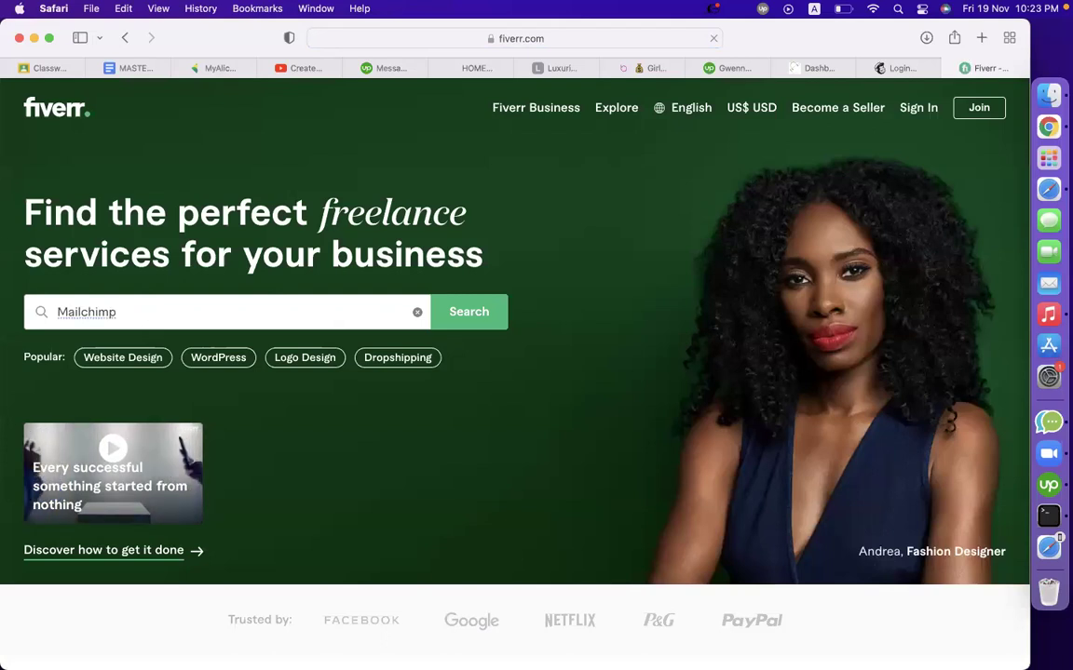
{"action": "type", "text": " woocom"}
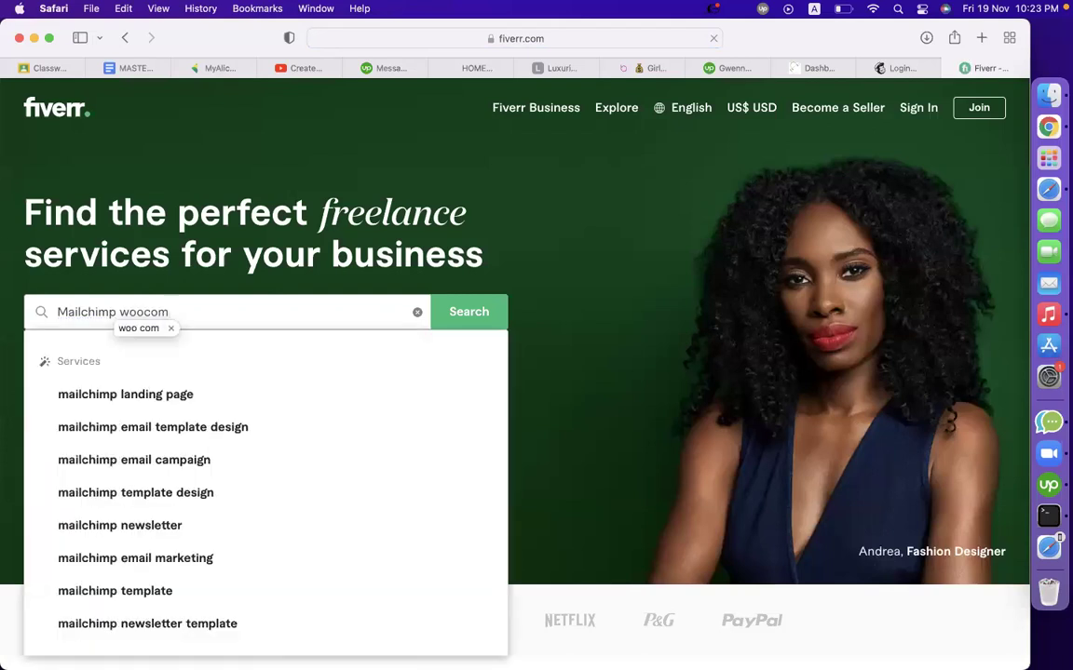
{"action": "type", "text": "erce"}
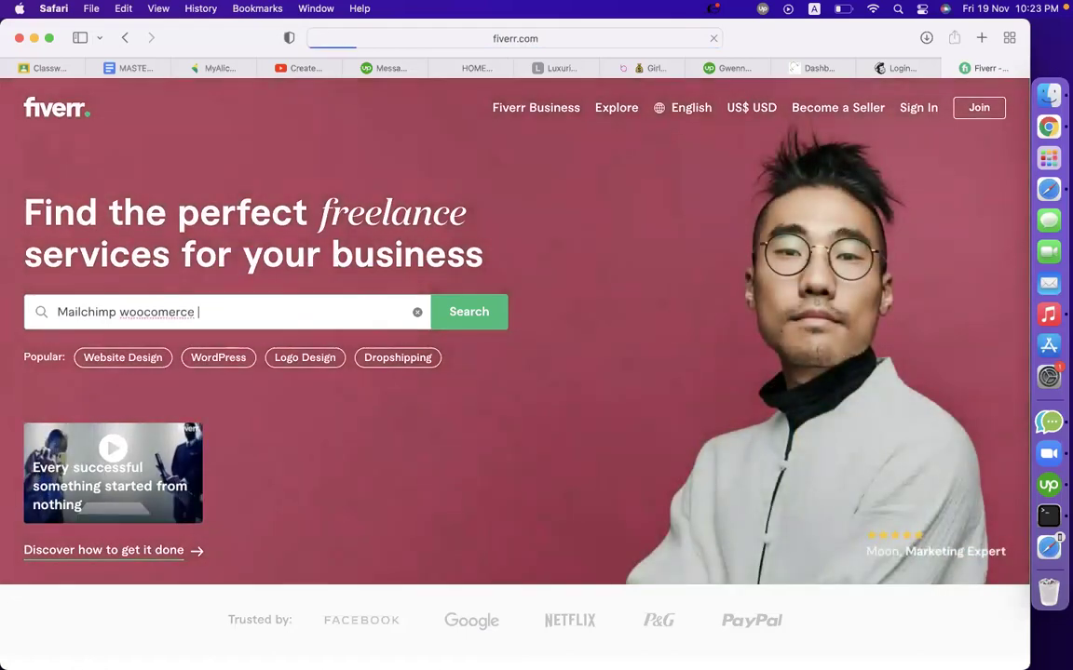
{"action": "key", "text": "Return"}
{"action": "scroll", "coordinate": [74, 322], "scroll_direction": "down", "scroll_amount": 3}
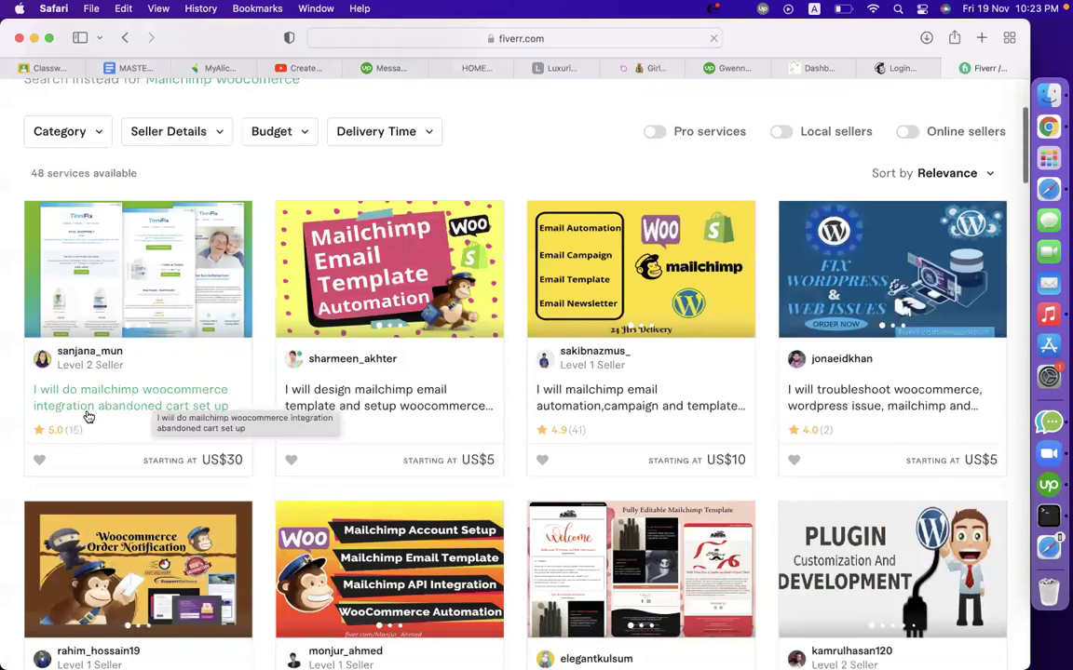
{"action": "key", "text": "Escape"}
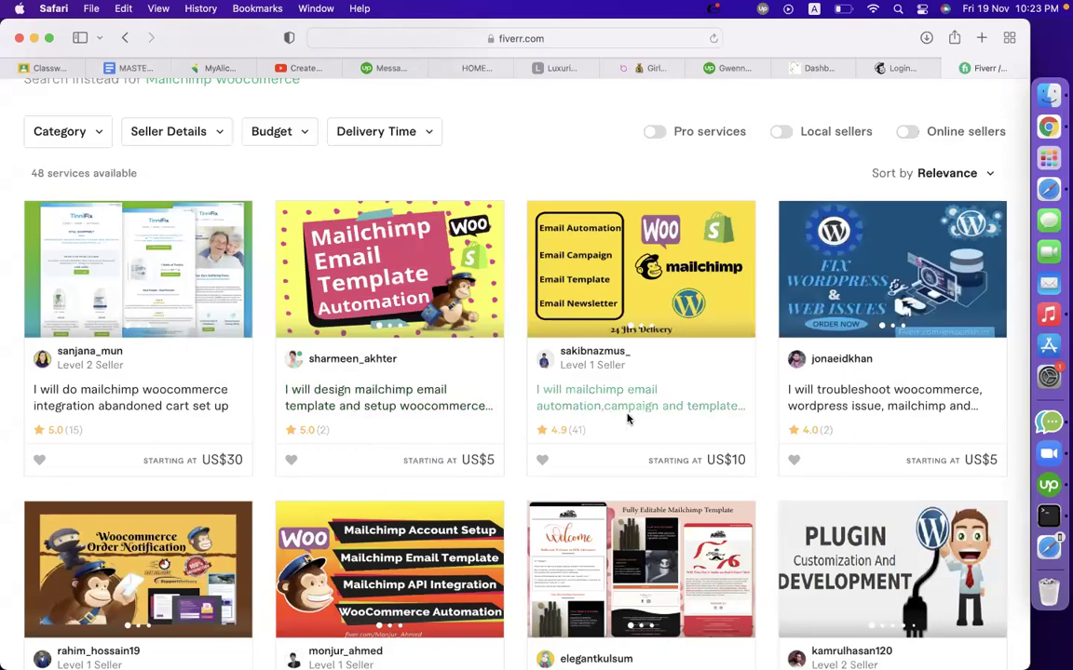
{"action": "scroll", "coordinate": [647, 407], "scroll_direction": "down", "scroll_amount": 5}
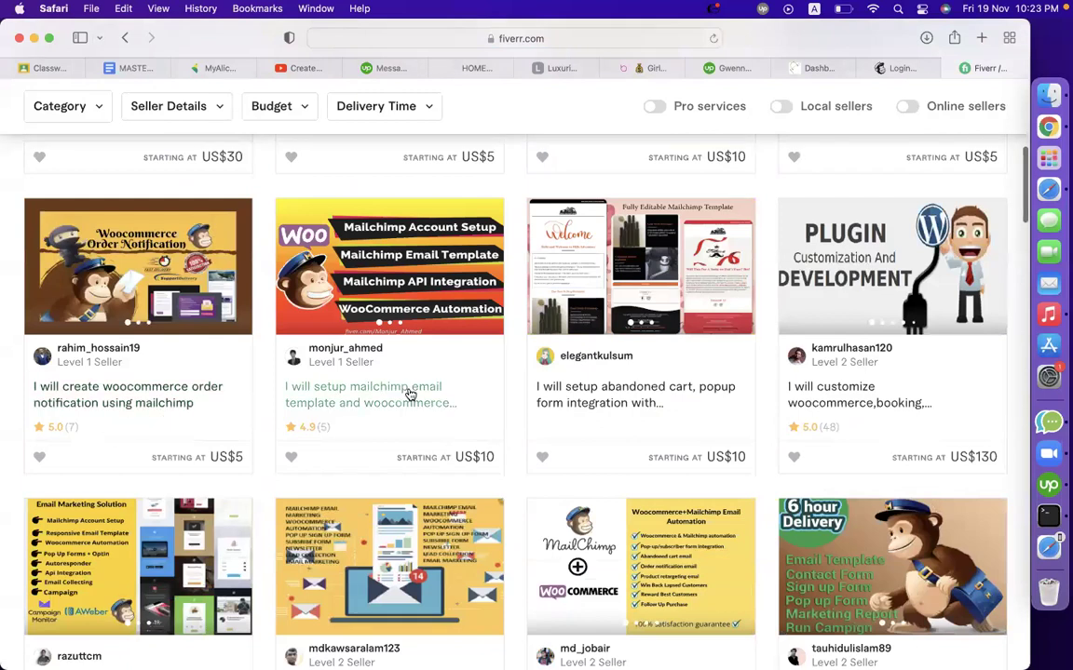
{"action": "mouse_move", "coordinate": [350, 361]}
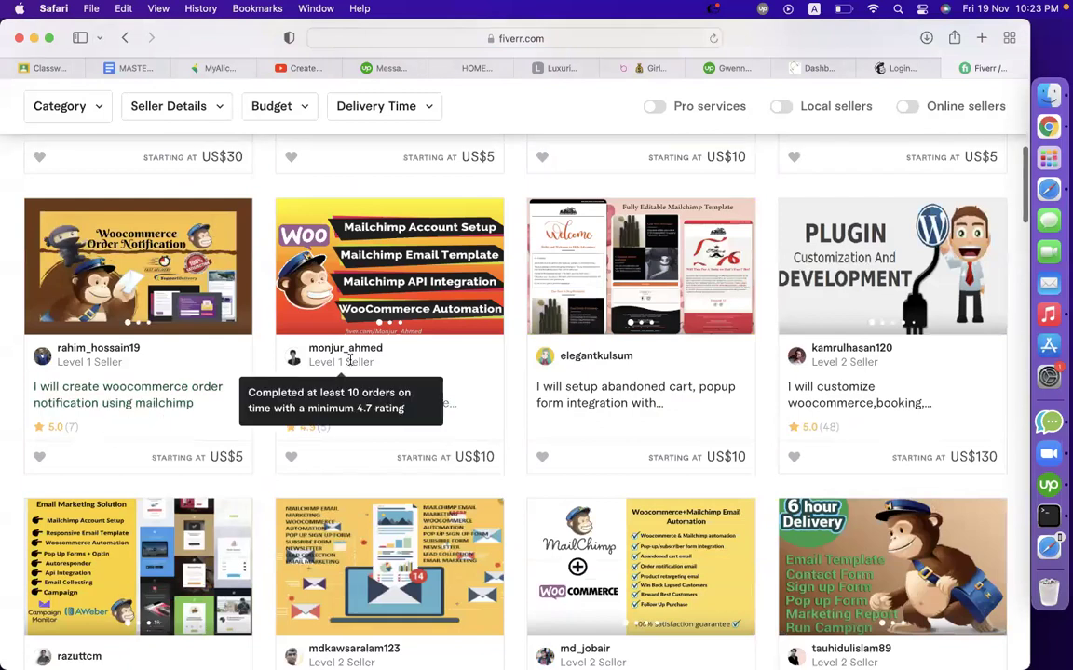
{"action": "left_click", "coordinate": [894, 68]}
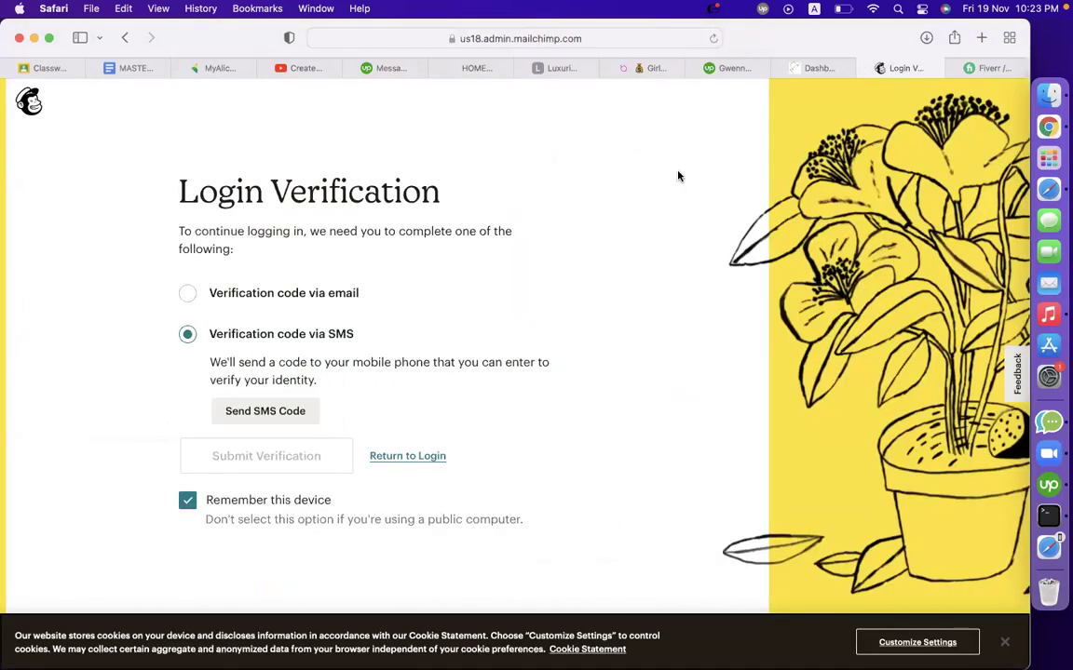
Request an SMS code, enter the verification code, and submit to reach Mailchimp Home.
{"action": "left_click", "coordinate": [828, 68]}
{"action": "left_click", "coordinate": [870, 67]}
{"action": "left_click", "coordinate": [284, 412]}
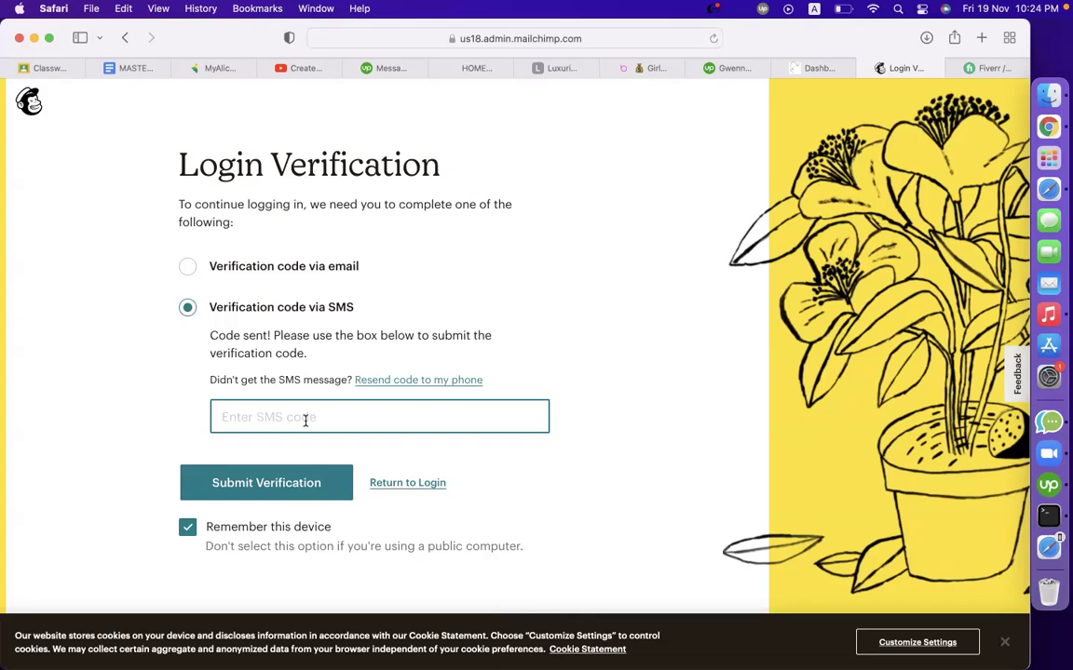
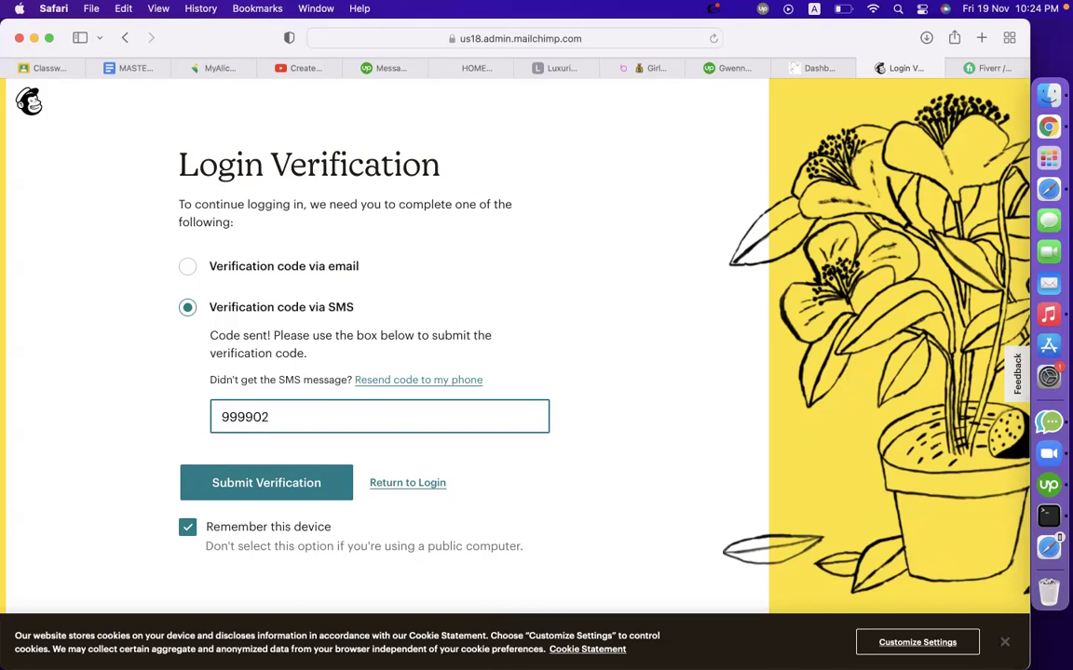
{"action": "left_click", "coordinate": [346, 492]}
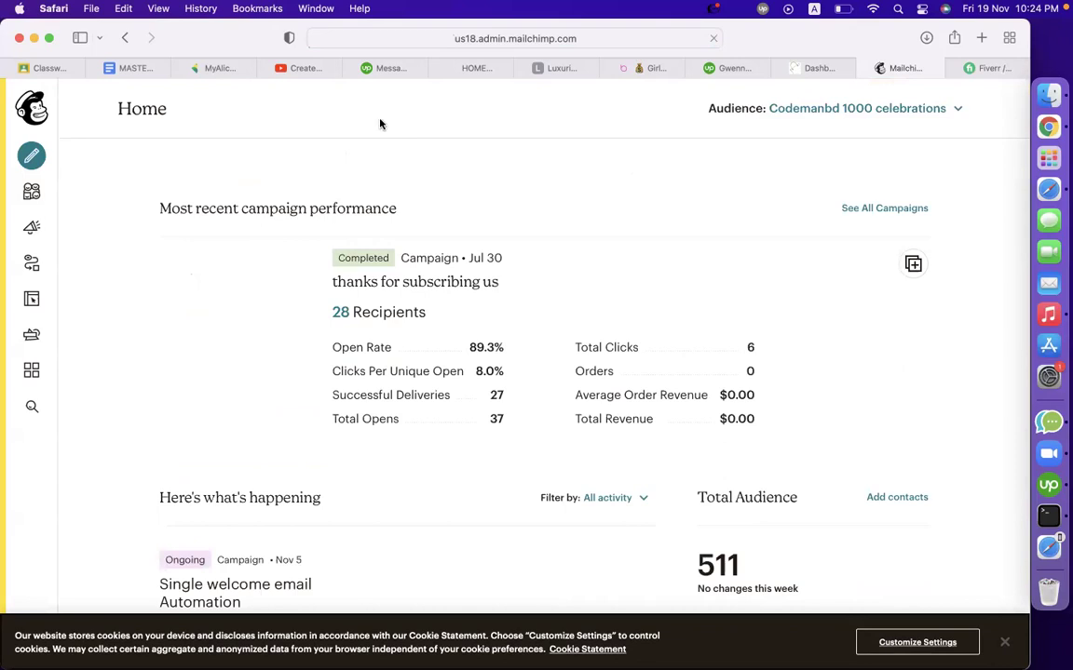
{"action": "left_click", "coordinate": [261, 297]}
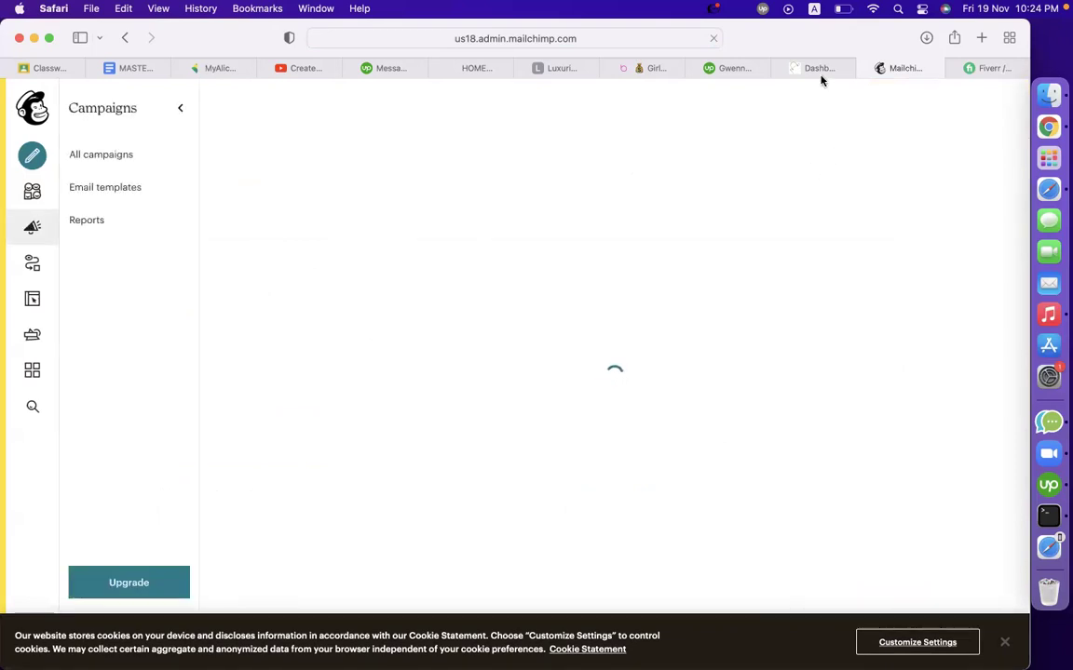
Back on the Mailchimp tab, close the Confirm Your Industry prompt.
{"action": "left_click", "coordinate": [818, 69]}
{"action": "left_click", "coordinate": [899, 68]}
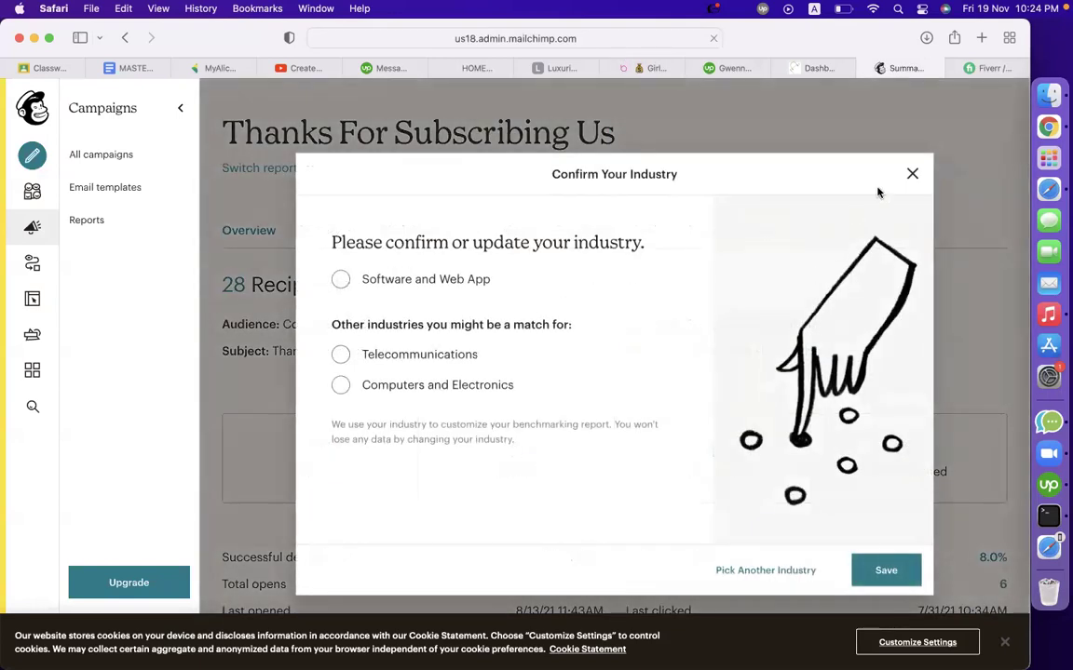
{"action": "left_click", "coordinate": [911, 173]}
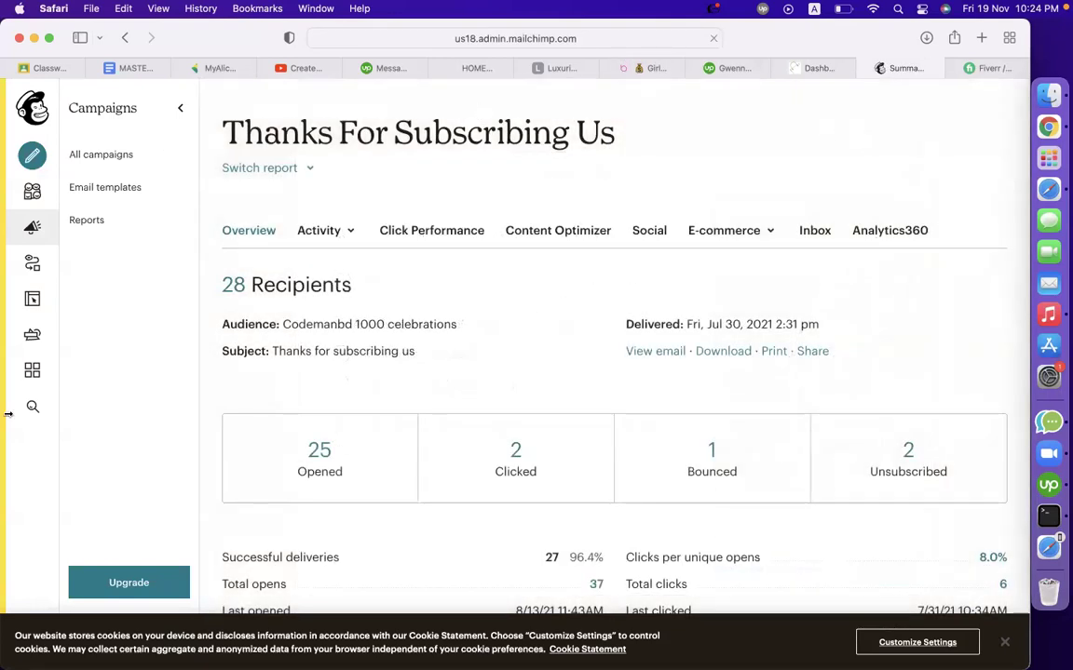
In Integrations, open WooCommerce under E-commerce and start connecting a new site.
{"action": "left_click", "coordinate": [37, 370]}
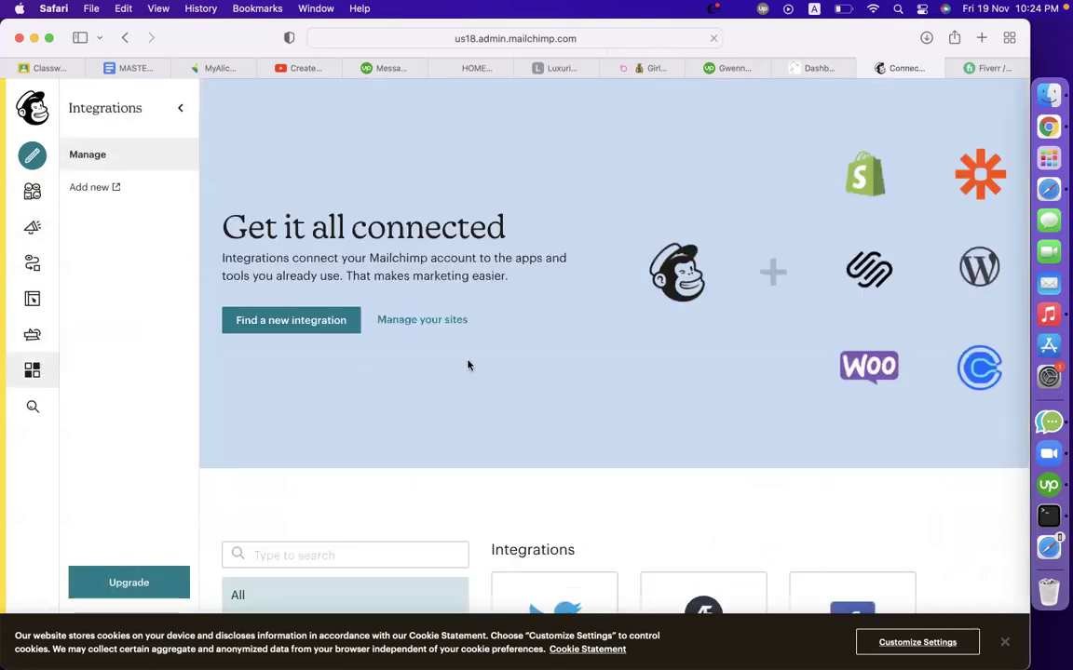
{"action": "scroll", "coordinate": [467, 365], "scroll_direction": "down", "scroll_amount": 5}
{"action": "scroll", "coordinate": [503, 407], "scroll_direction": "down", "scroll_amount": 4}
{"action": "scroll", "coordinate": [503, 407], "scroll_direction": "up", "scroll_amount": 1}
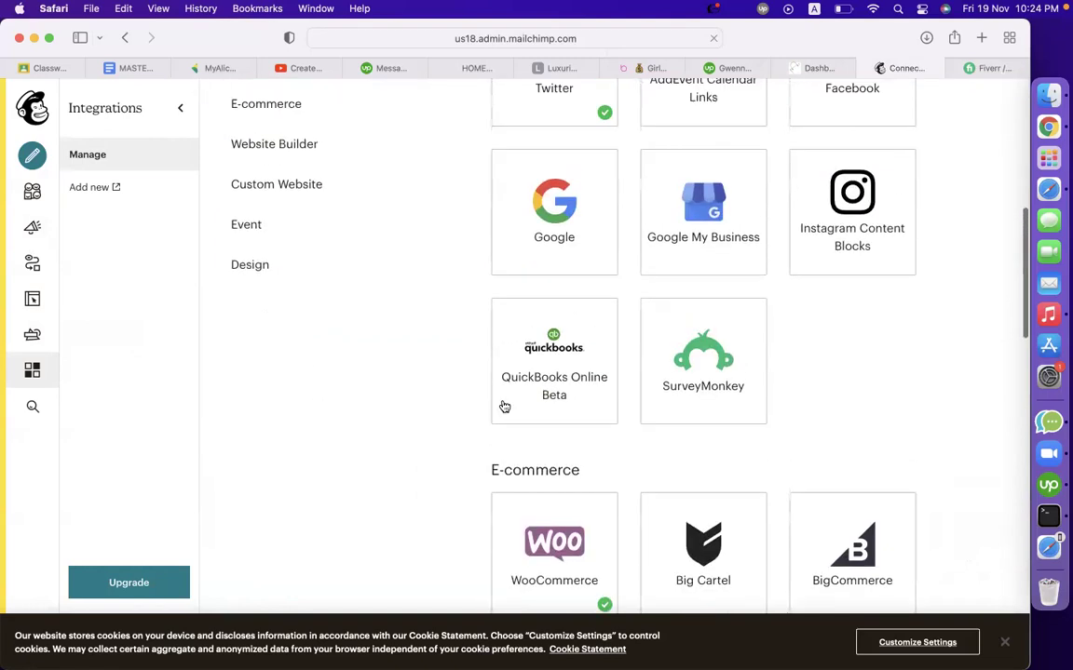
{"action": "scroll", "coordinate": [503, 407], "scroll_direction": "down", "scroll_amount": 4}
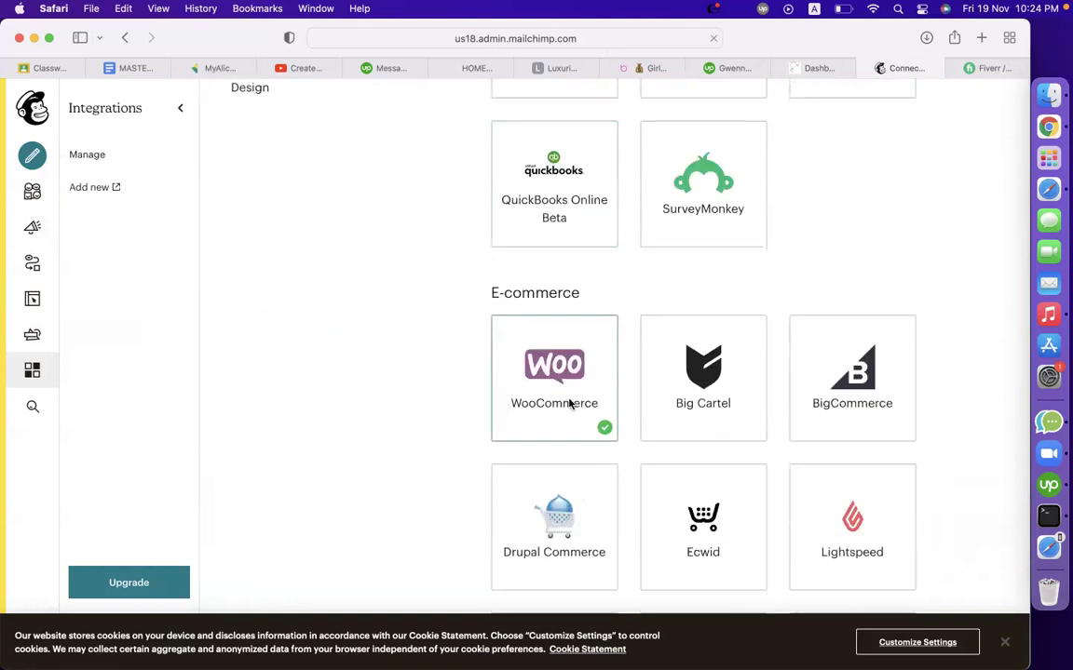
{"action": "left_click", "coordinate": [571, 404]}
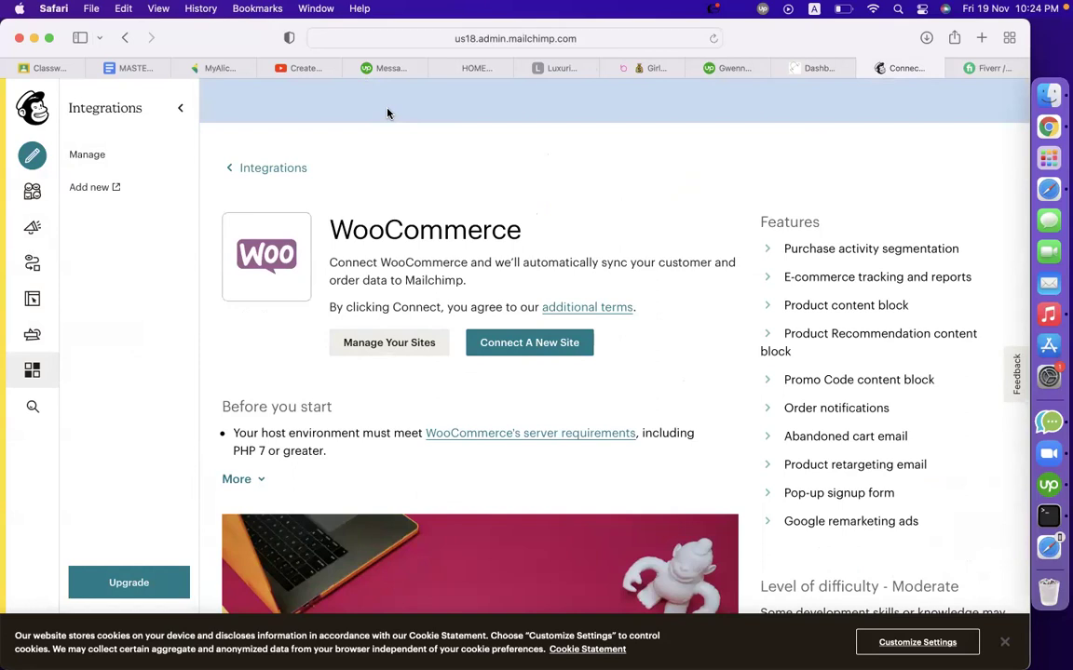
{"action": "left_click", "coordinate": [547, 346]}
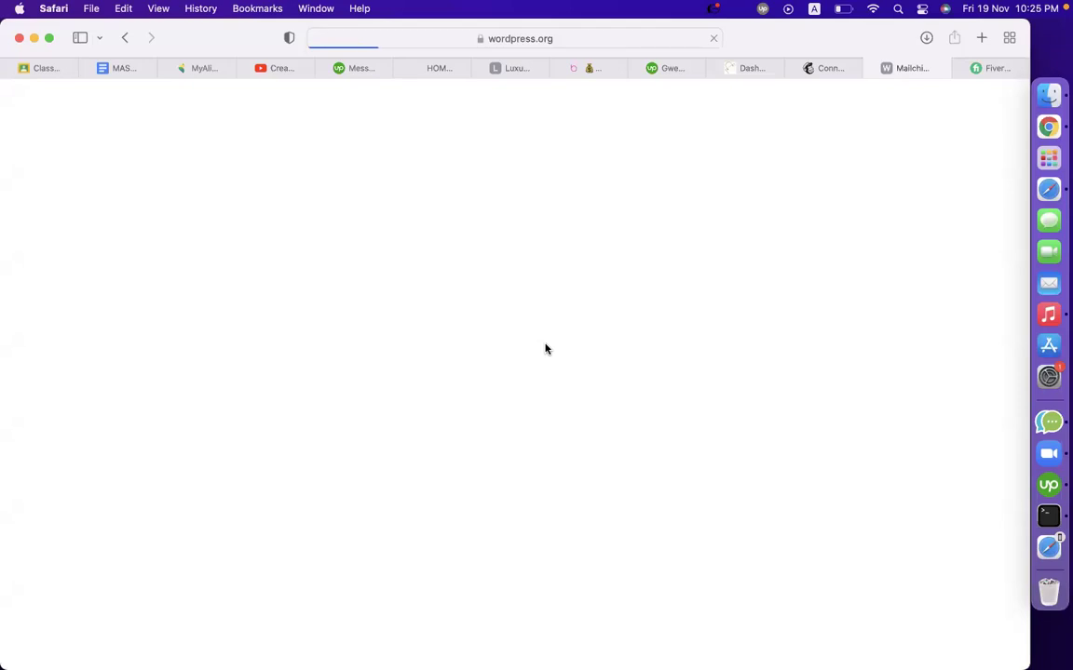
Copy the 'Mailchimp for WooCommerce' title from its wordpress.org plugin page.
{"action": "scroll", "coordinate": [419, 486], "scroll_direction": "down", "scroll_amount": 3}
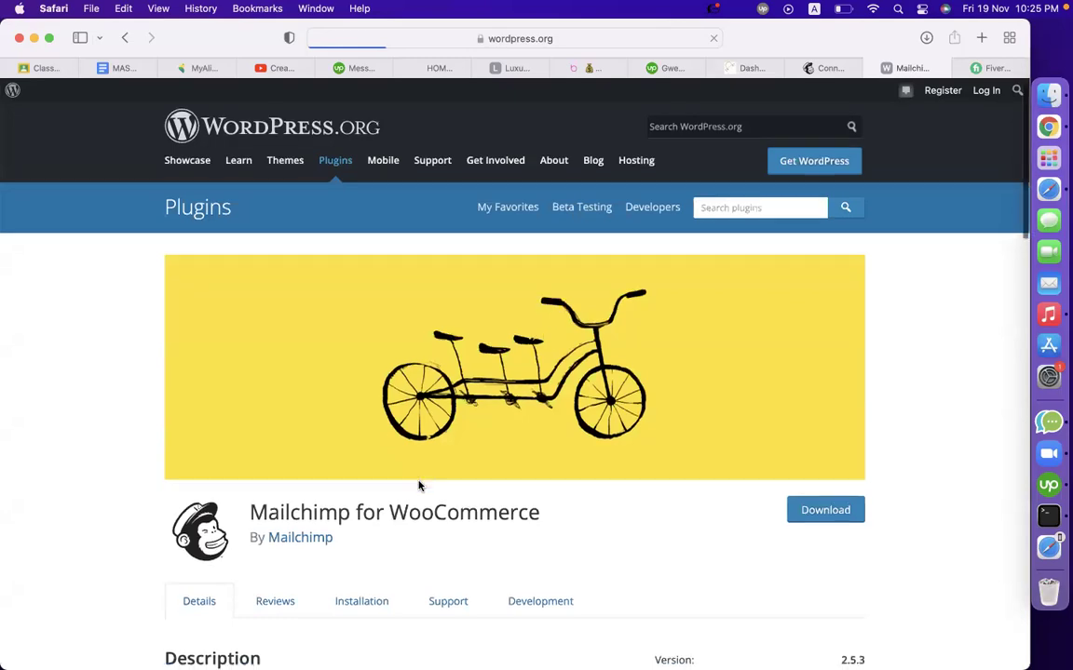
{"action": "triple_click", "coordinate": [372, 388]}
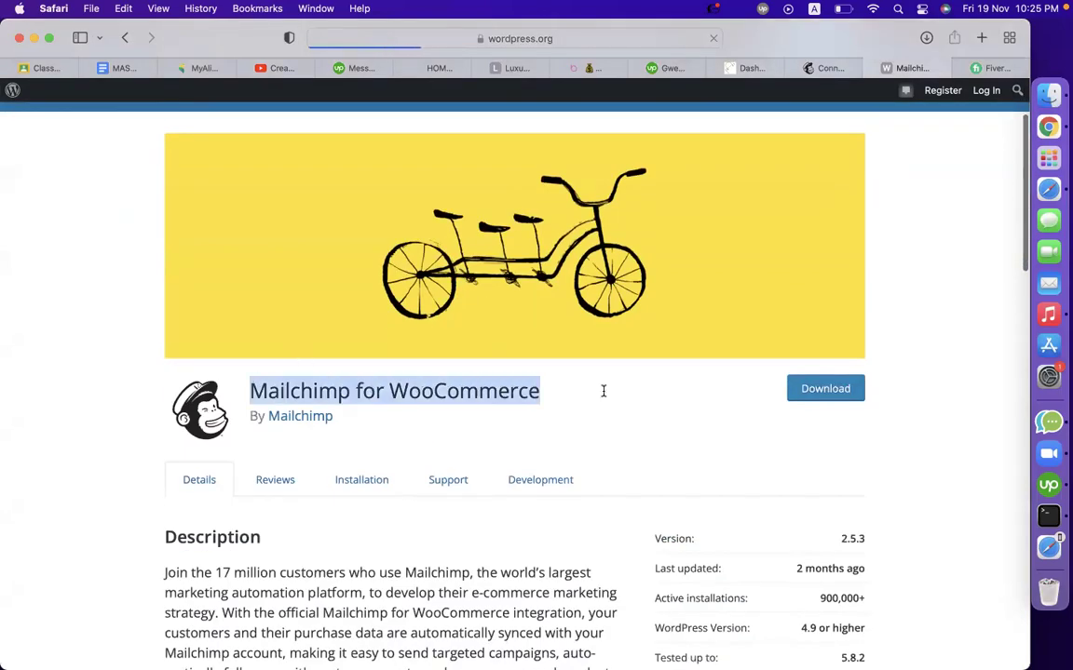
{"action": "scroll", "coordinate": [603, 390], "scroll_direction": "down", "scroll_amount": 10}
{"action": "scroll", "coordinate": [422, 501], "scroll_direction": "up", "scroll_amount": 15}
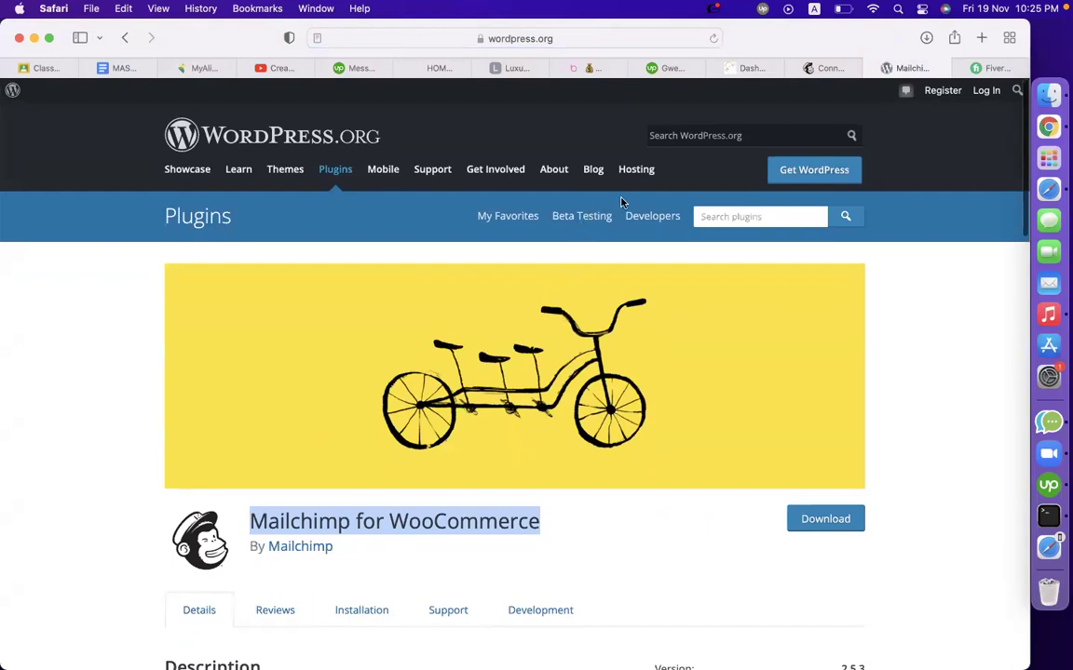
{"action": "right_click", "coordinate": [328, 522]}
{"action": "left_click", "coordinate": [350, 564]}
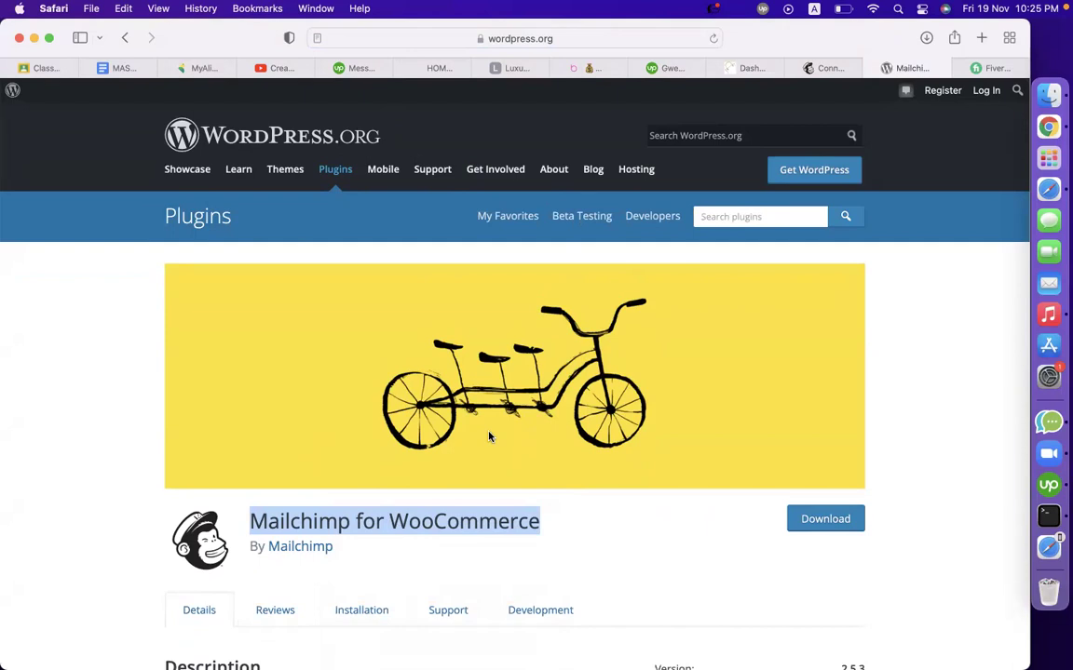
{"action": "left_click", "coordinate": [982, 38]}
{"action": "type", "text": "gmail.cp"}
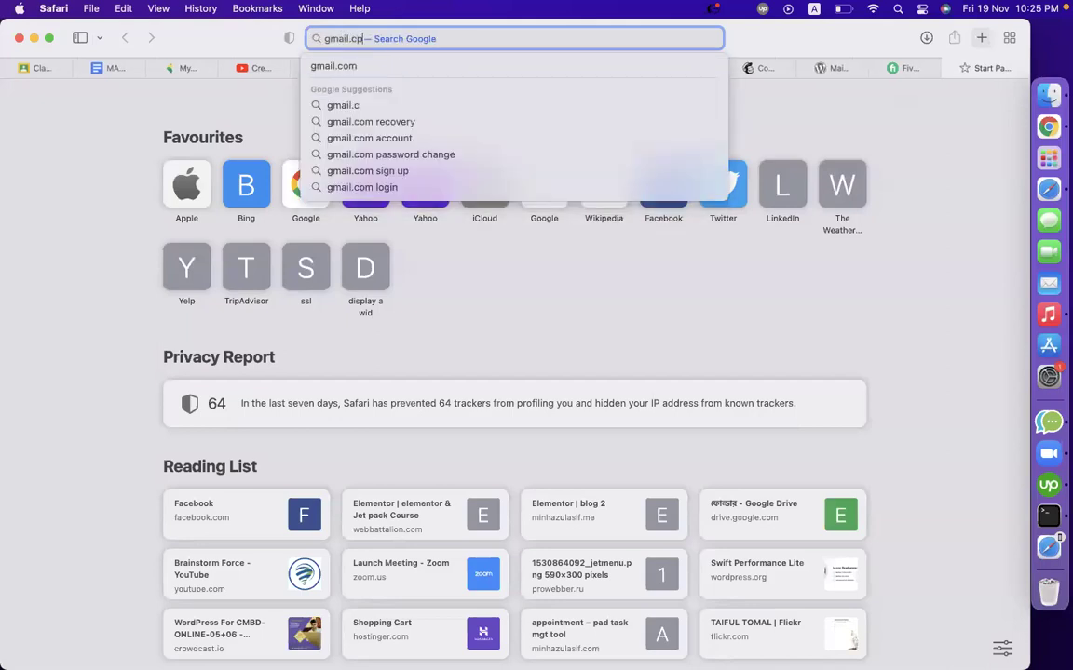
Load gmail.com and search the mailbox for 'new order'.
{"action": "key", "text": "BackSpace"}
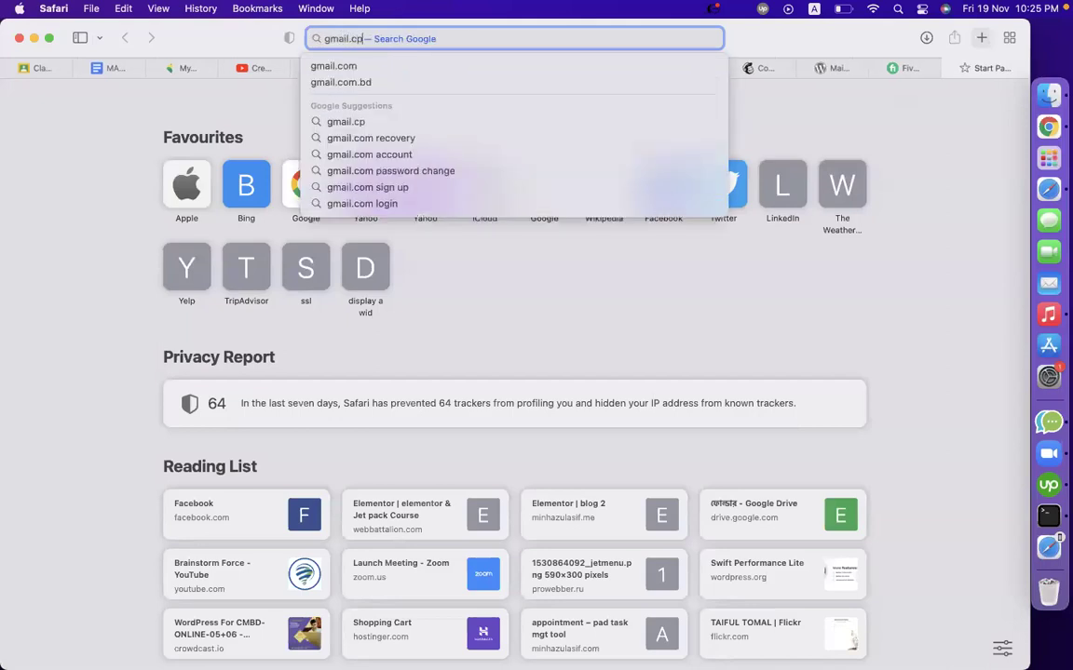
{"action": "type", "text": "om"}
{"action": "key", "text": "Return"}
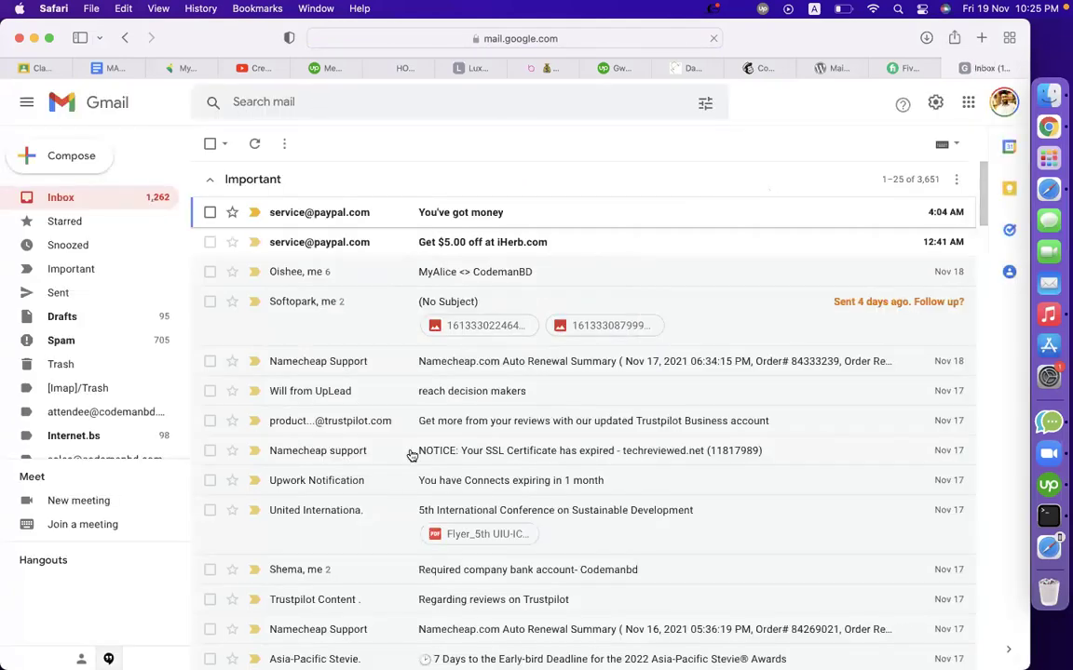
{"action": "scroll", "coordinate": [411, 455], "scroll_direction": "down", "scroll_amount": 4}
{"action": "scroll", "coordinate": [412, 455], "scroll_direction": "down", "scroll_amount": 15}
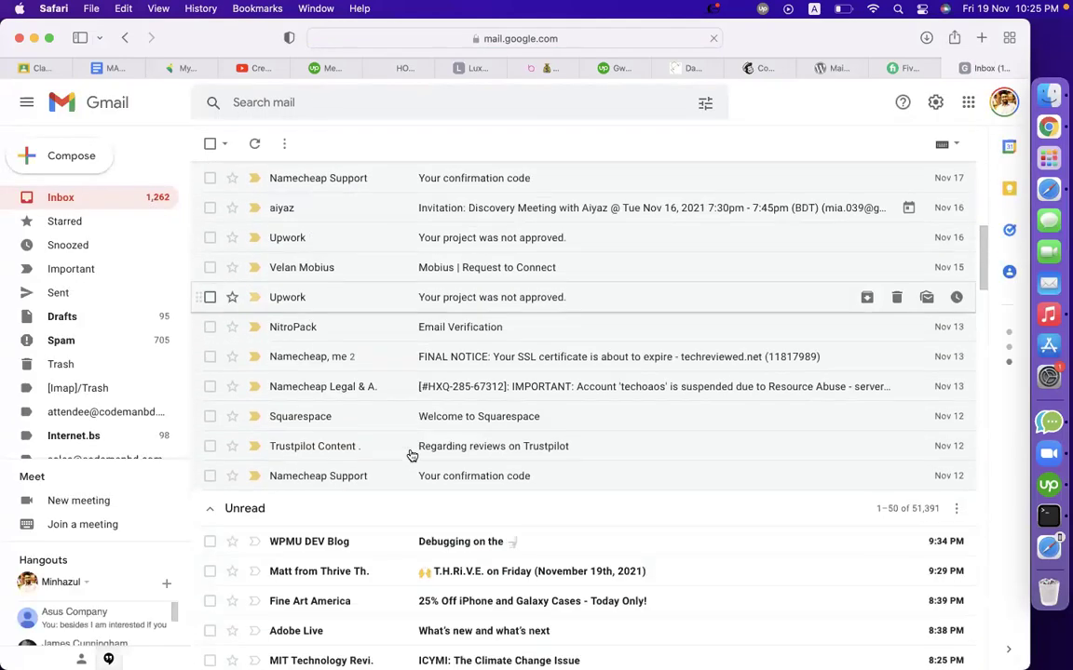
{"action": "scroll", "coordinate": [411, 456], "scroll_direction": "up", "scroll_amount": 20}
{"action": "left_click", "coordinate": [383, 102]}
{"action": "type", "text": "new order"}
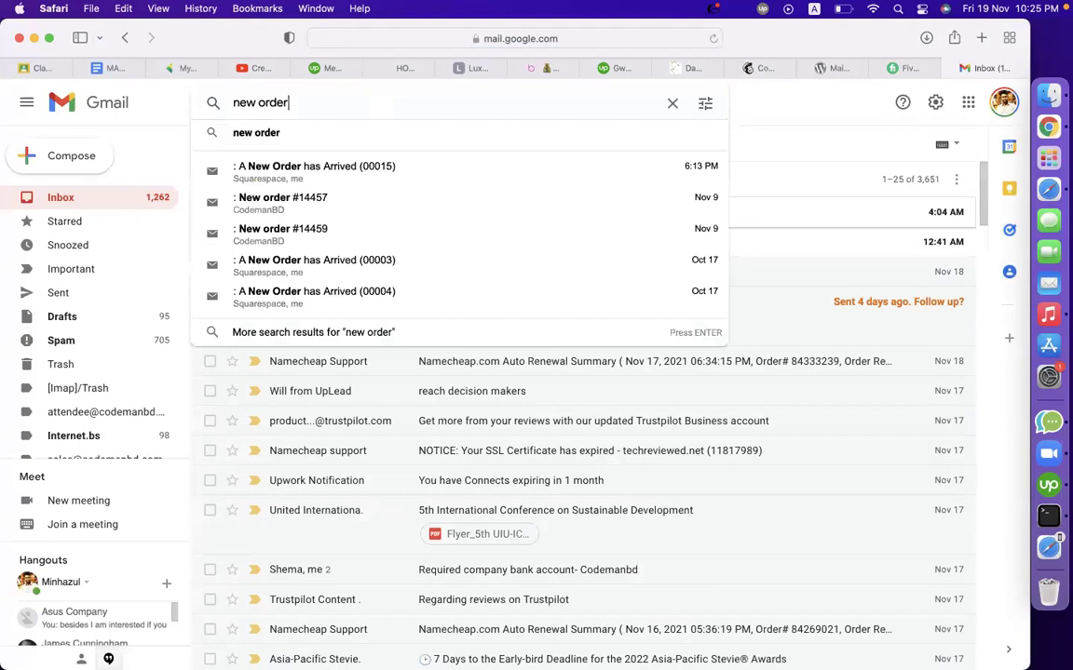
{"action": "key", "text": "Return"}
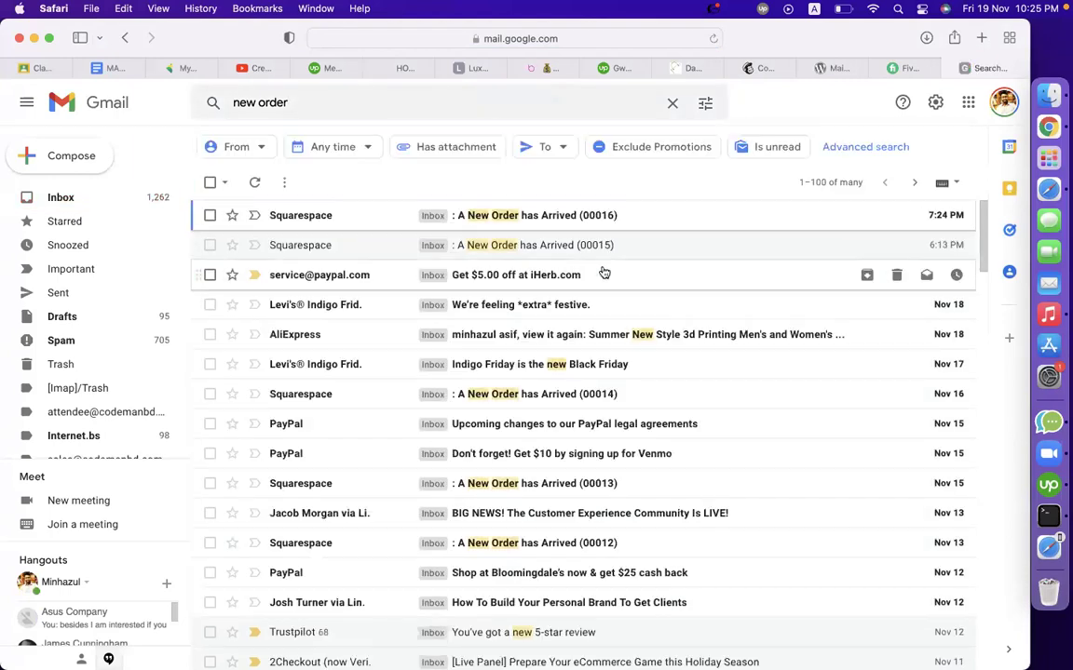
{"action": "scroll", "coordinate": [588, 449], "scroll_direction": "down", "scroll_amount": 5}
Open an earlier store new-order email and review its details, including the 6,000 price.
{"action": "left_click", "coordinate": [559, 424]}
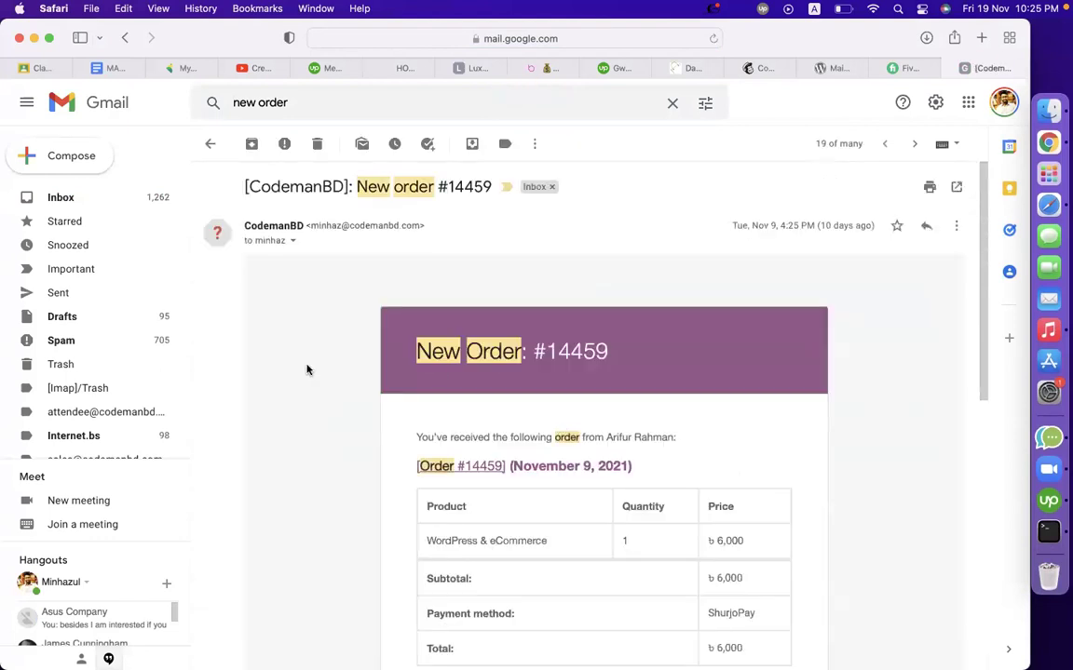
{"action": "scroll", "coordinate": [431, 370], "scroll_direction": "down", "scroll_amount": 5}
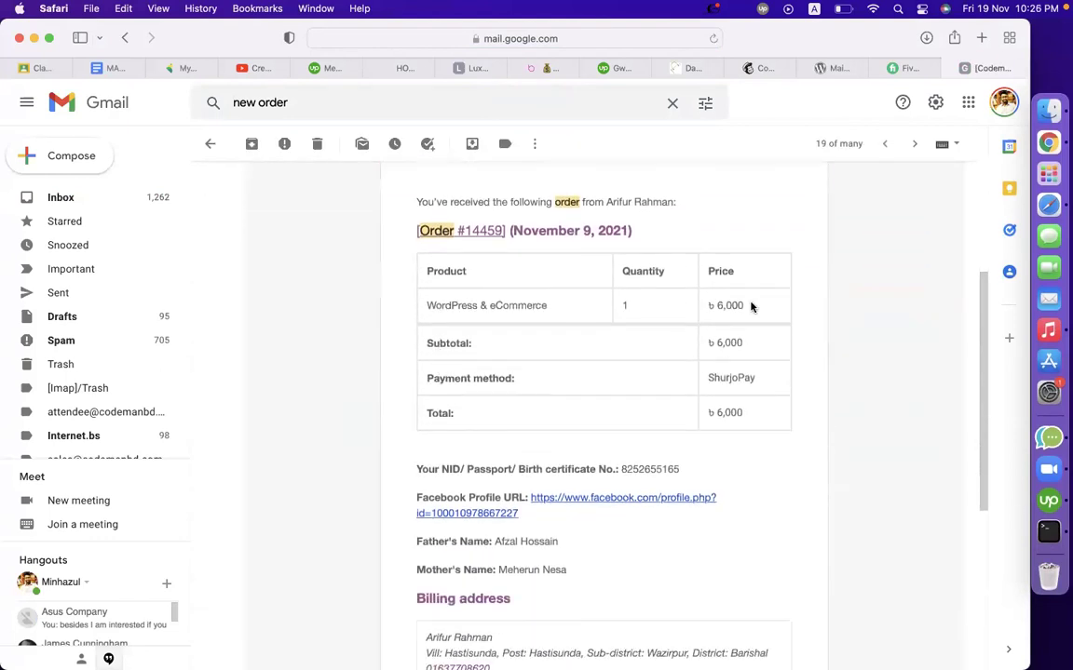
{"action": "left_click_drag", "start_coordinate": [714, 304], "coordinate": [774, 302]}
{"action": "left_click", "coordinate": [787, 333]}
{"action": "scroll", "coordinate": [835, 467], "scroll_direction": "down", "scroll_amount": 4}
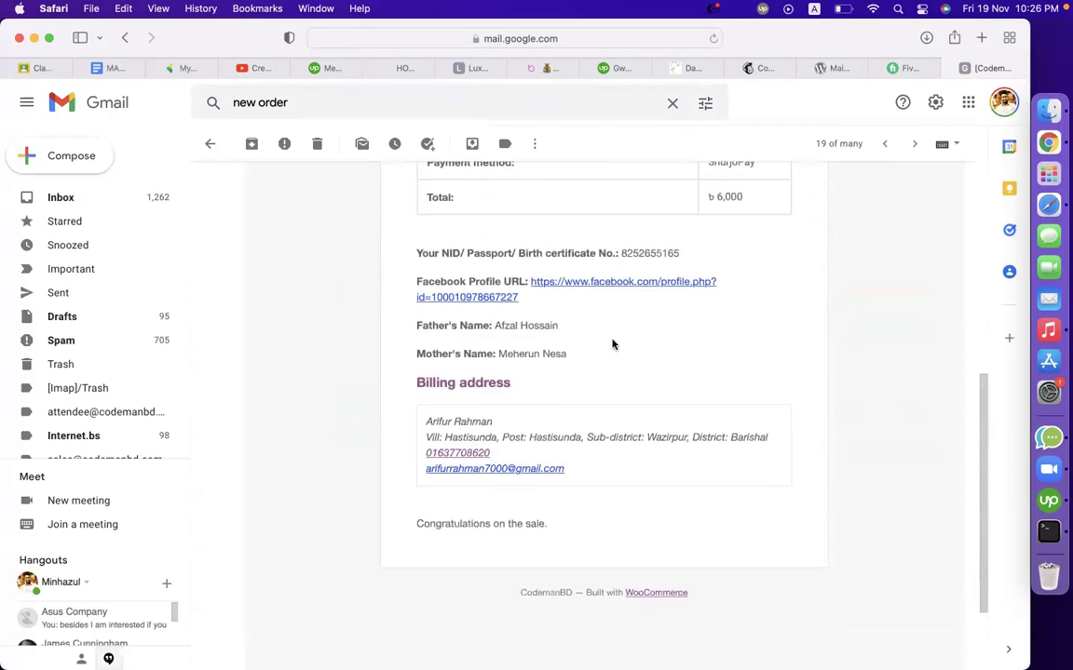
{"action": "scroll", "coordinate": [631, 376], "scroll_direction": "up", "scroll_amount": 4}
{"action": "scroll", "coordinate": [632, 375], "scroll_direction": "up", "scroll_amount": 5}
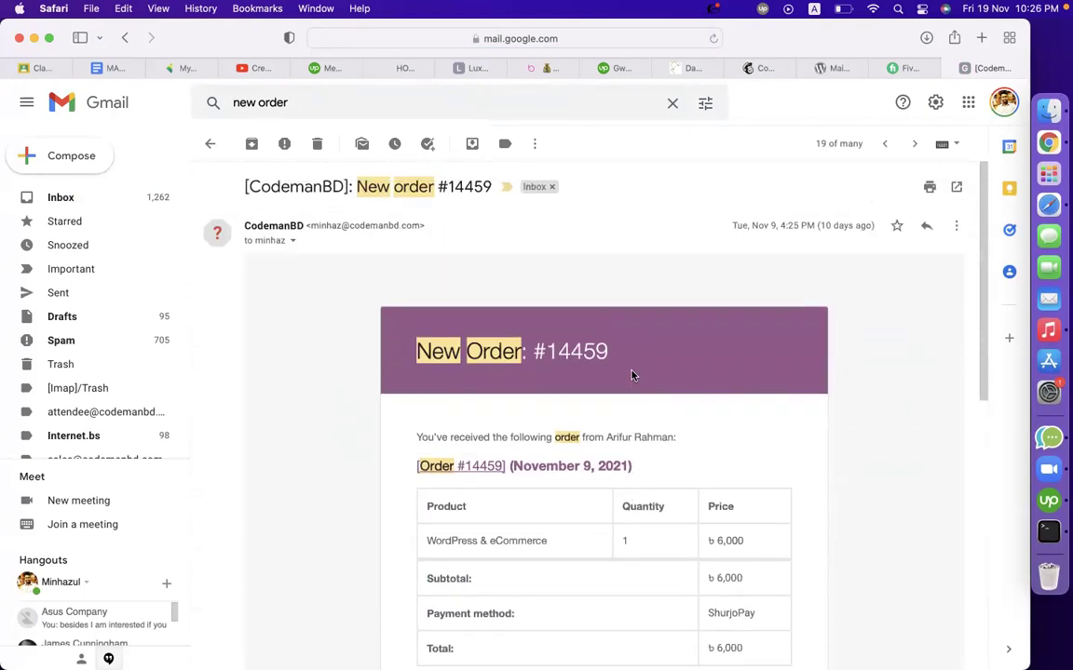
{"action": "scroll", "coordinate": [633, 373], "scroll_direction": "down", "scroll_amount": 2}
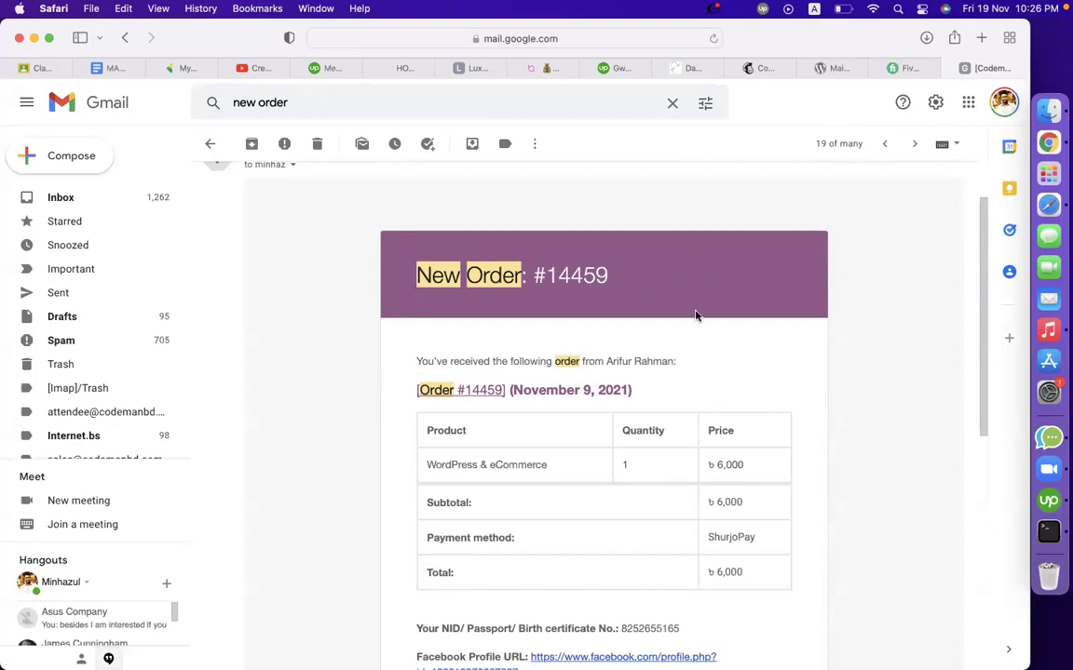
{"action": "scroll", "coordinate": [646, 164], "scroll_direction": "down", "scroll_amount": 3}
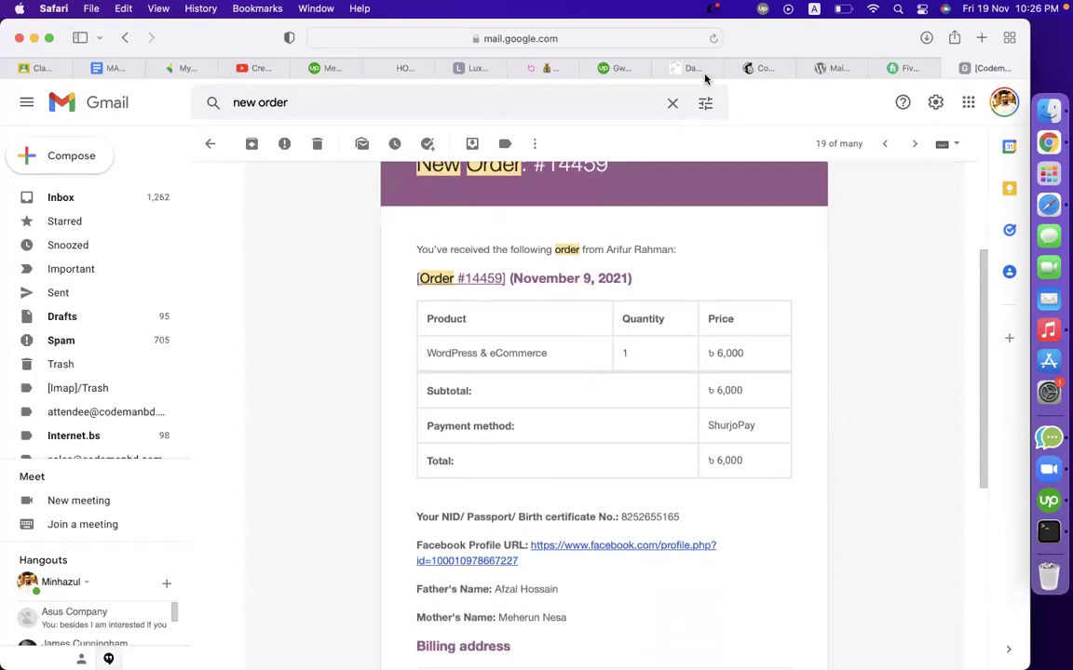
Compare the order email with the WordPress dashboard, ending on the dashboard.
{"action": "left_click", "coordinate": [696, 68]}
{"action": "left_click", "coordinate": [988, 68]}
{"action": "scroll", "coordinate": [888, 380], "scroll_direction": "up", "scroll_amount": 1}
{"action": "scroll", "coordinate": [888, 382], "scroll_direction": "up", "scroll_amount": 3}
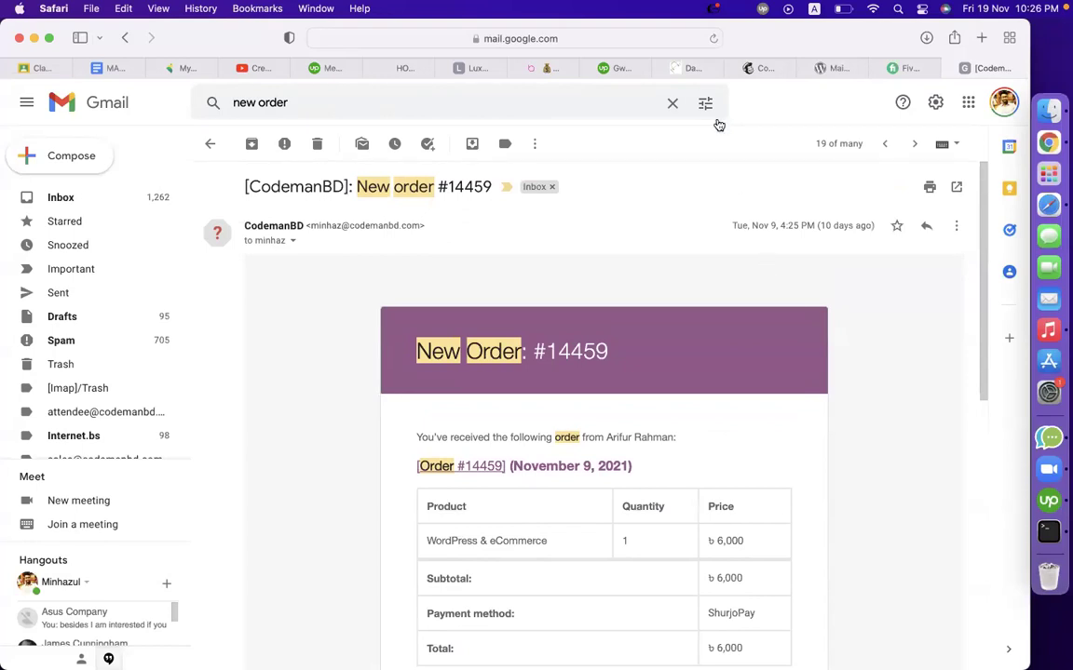
{"action": "left_click", "coordinate": [692, 70]}
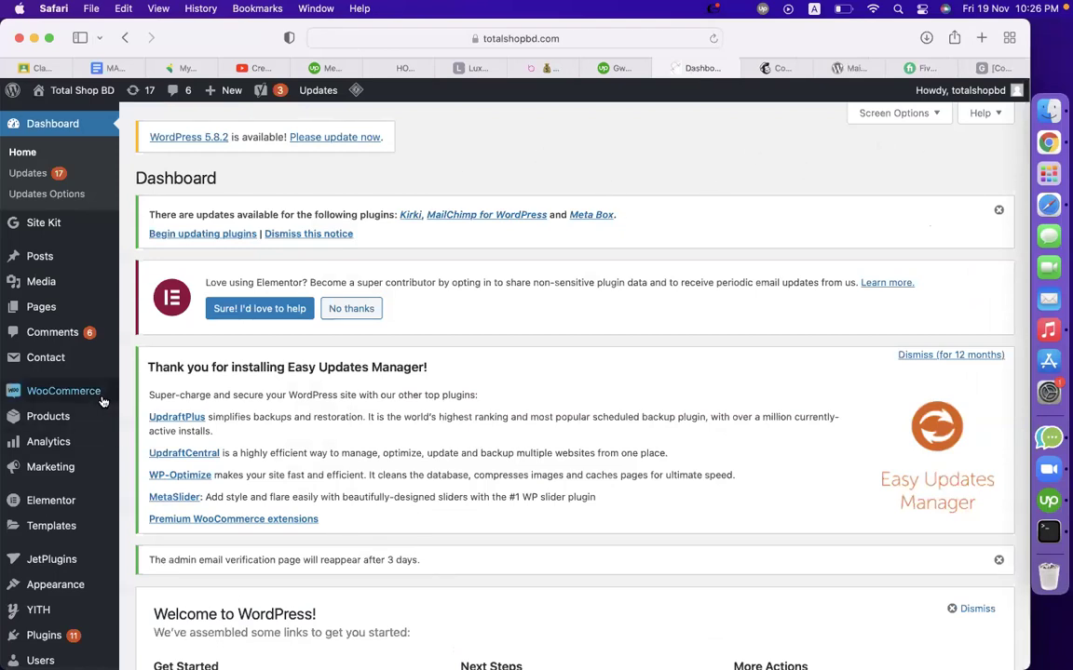
Open WooCommerce Settings > Emails and review the notifications and New order recipient.
{"action": "mouse_move", "coordinate": [103, 402]}
{"action": "left_click", "coordinate": [146, 518]}
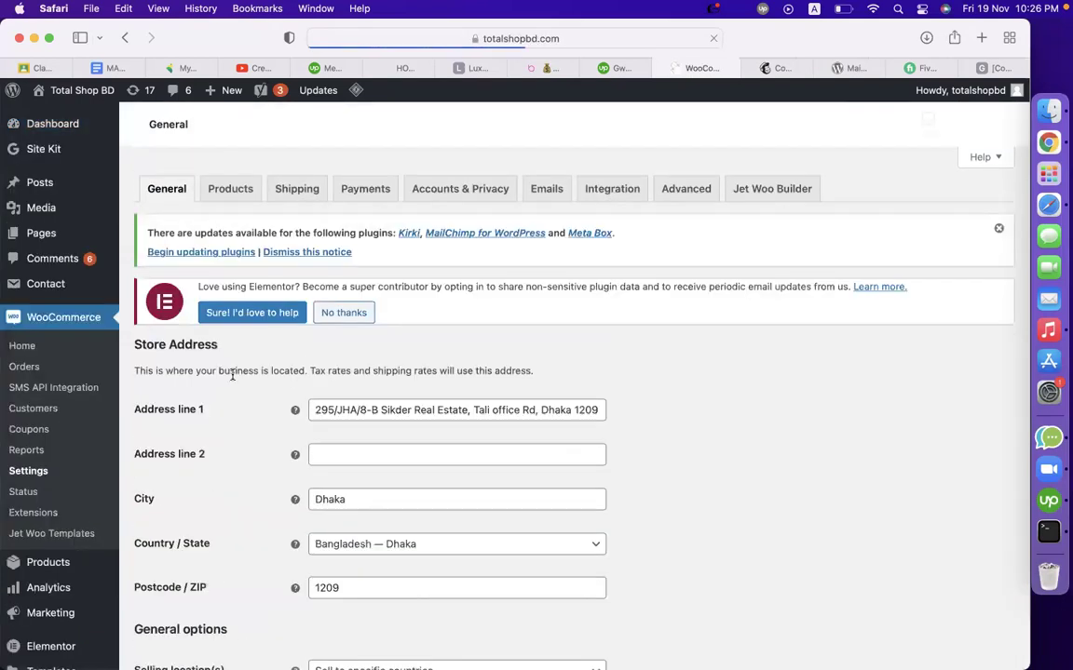
{"action": "left_click", "coordinate": [553, 193]}
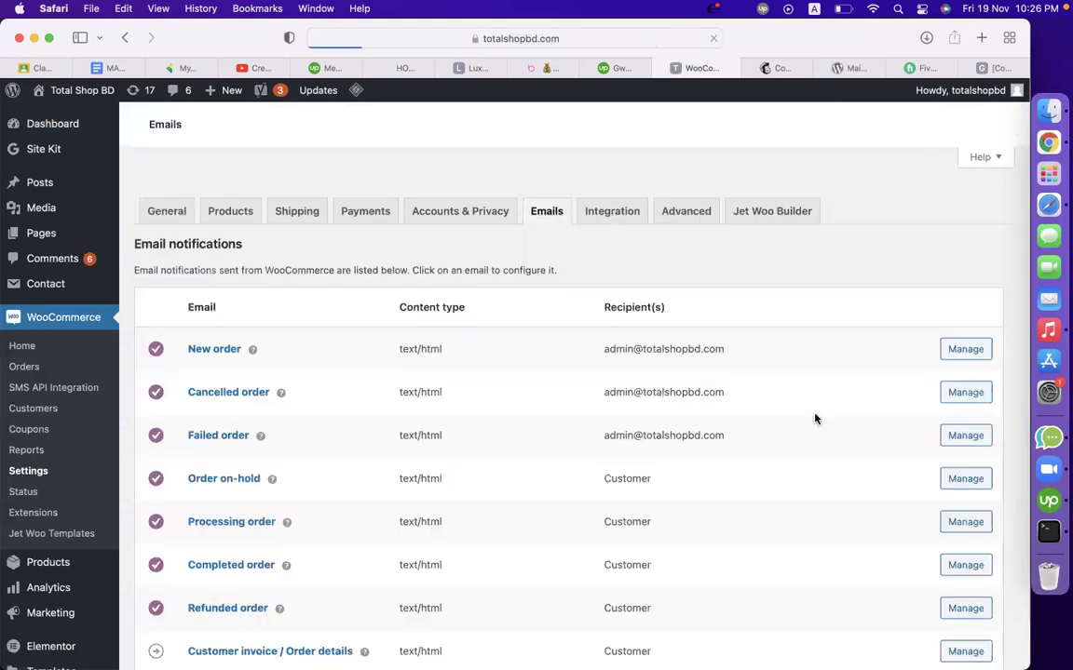
{"action": "scroll", "coordinate": [579, 402], "scroll_direction": "down", "scroll_amount": 2}
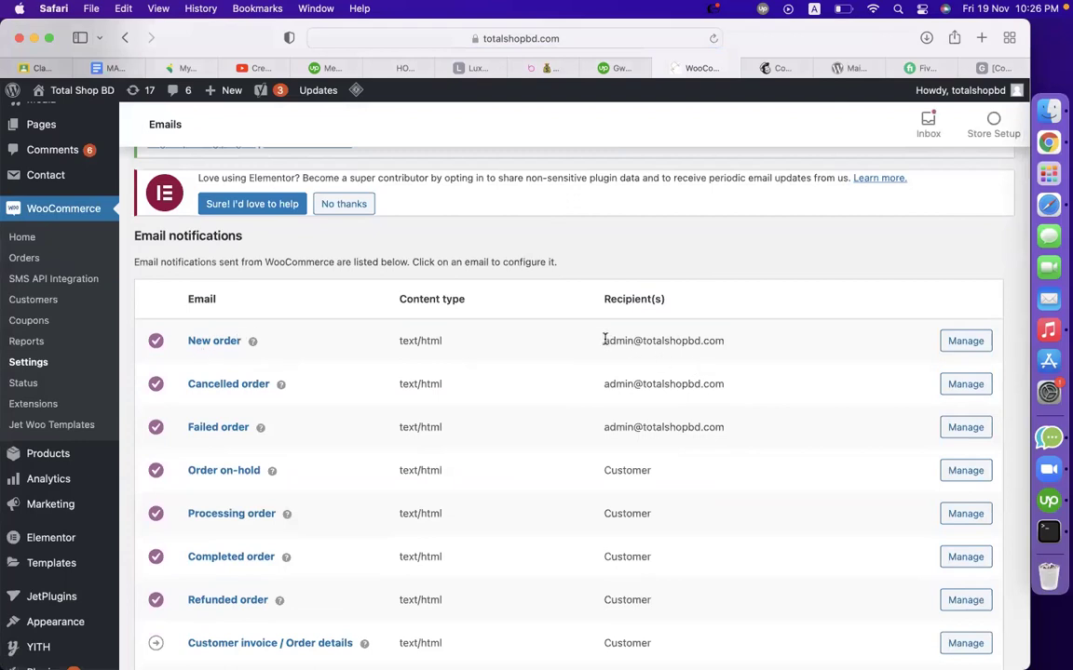
{"action": "left_click_drag", "start_coordinate": [603, 340], "coordinate": [740, 341]}
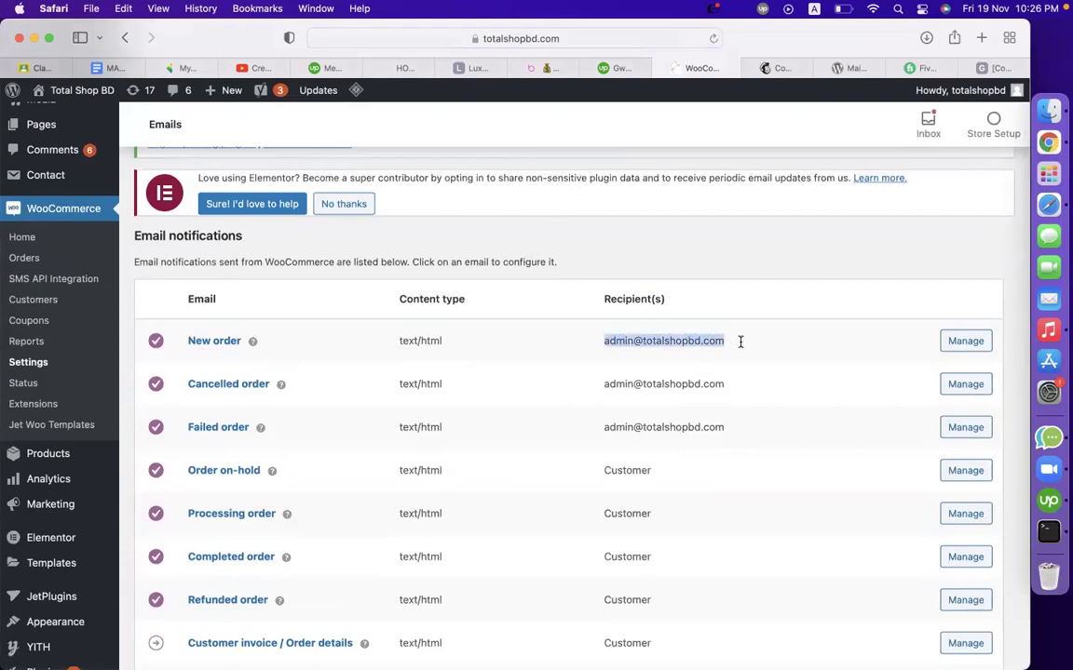
{"action": "scroll", "coordinate": [740, 341], "scroll_direction": "down", "scroll_amount": 3}
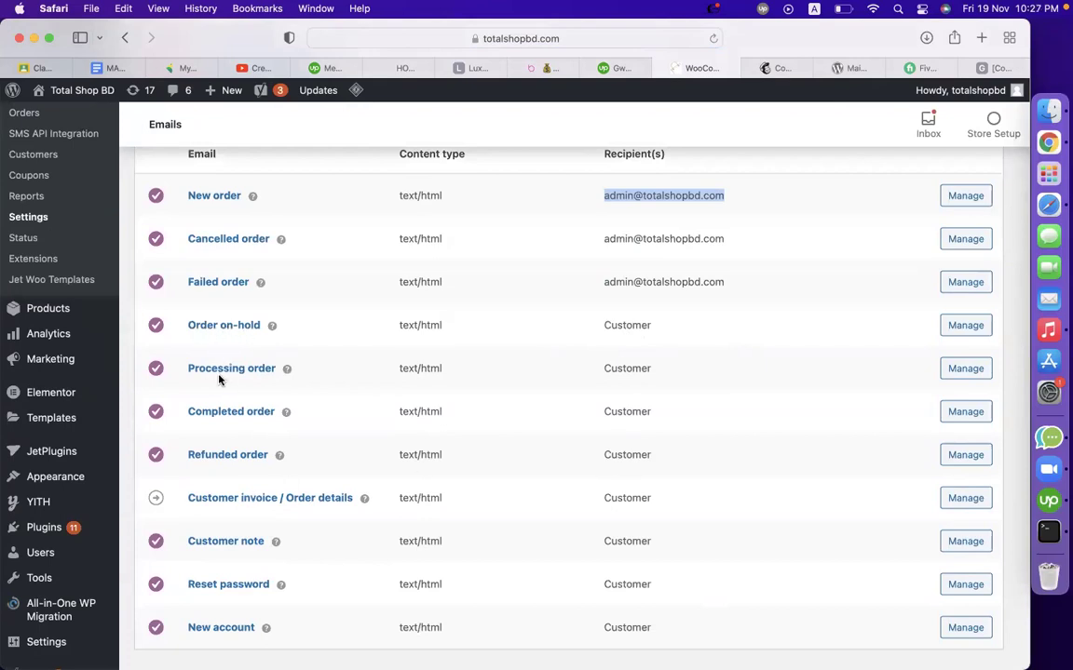
{"action": "scroll", "coordinate": [317, 447], "scroll_direction": "down", "scroll_amount": 4}
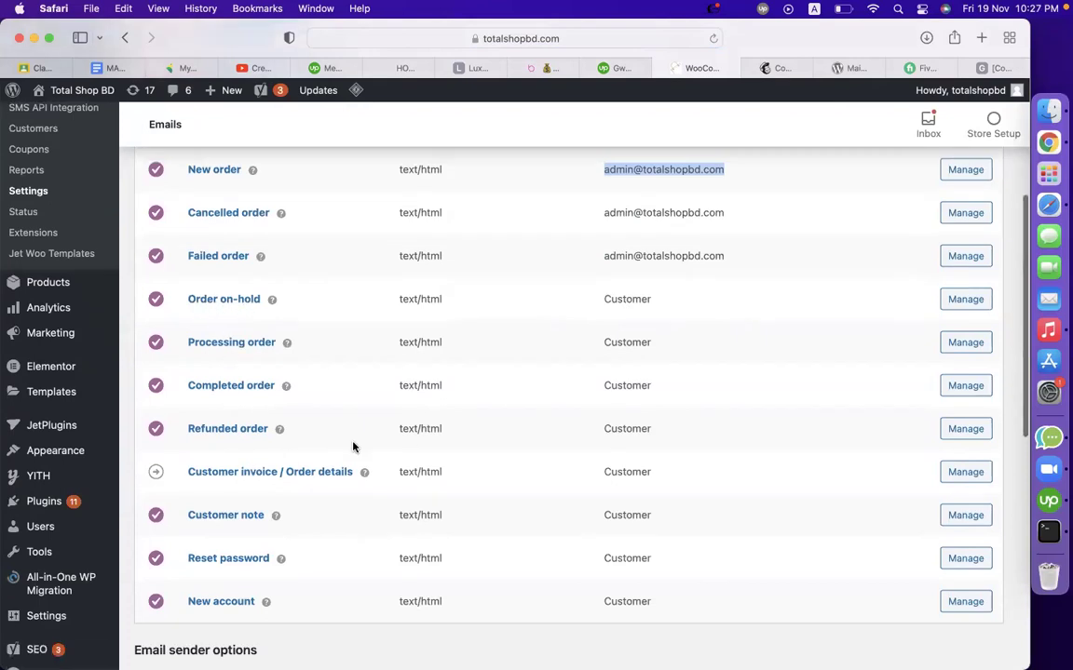
{"action": "scroll", "coordinate": [657, 391], "scroll_direction": "up", "scroll_amount": 2}
{"action": "scroll", "coordinate": [577, 402], "scroll_direction": "up", "scroll_amount": 2}
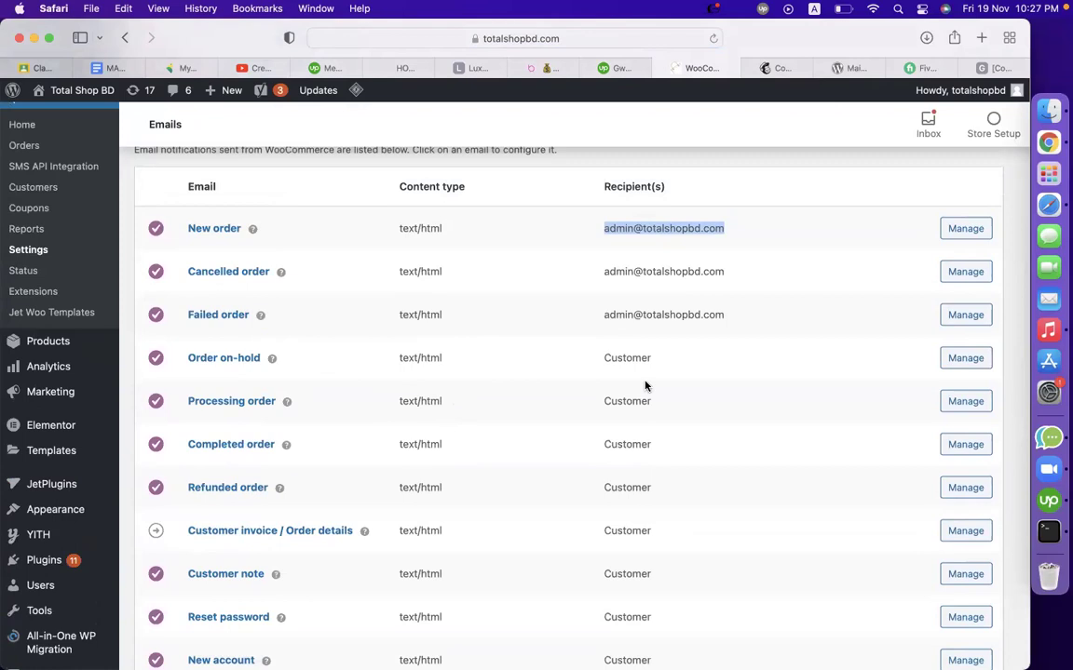
{"action": "left_click", "coordinate": [963, 363]}
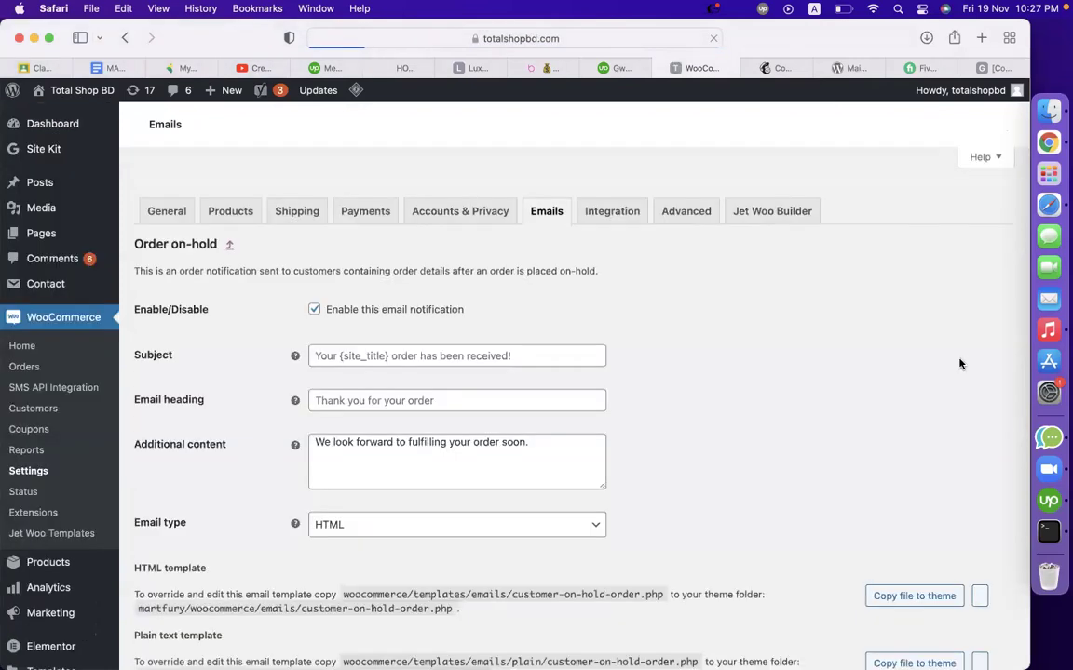
Disable the Order on-hold email, save, and go back to the Emails list.
{"action": "left_click", "coordinate": [314, 409]}
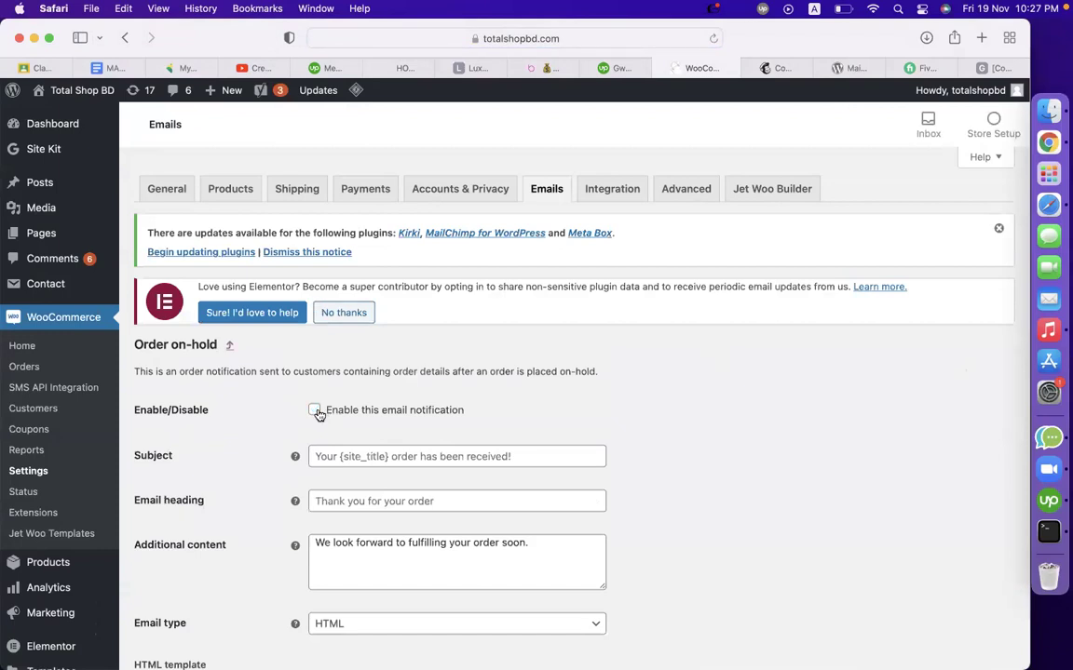
{"action": "scroll", "coordinate": [680, 450], "scroll_direction": "down", "scroll_amount": 10}
{"action": "left_click", "coordinate": [177, 315]}
{"action": "scroll", "coordinate": [466, 378], "scroll_direction": "up", "scroll_amount": 10}
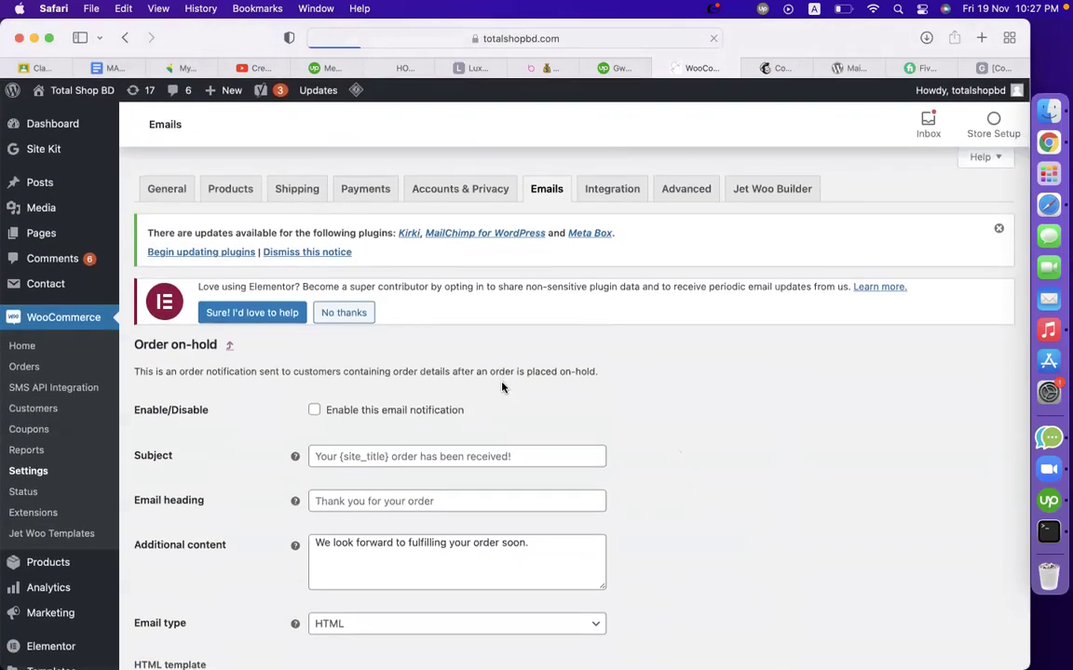
{"action": "left_click", "coordinate": [546, 211]}
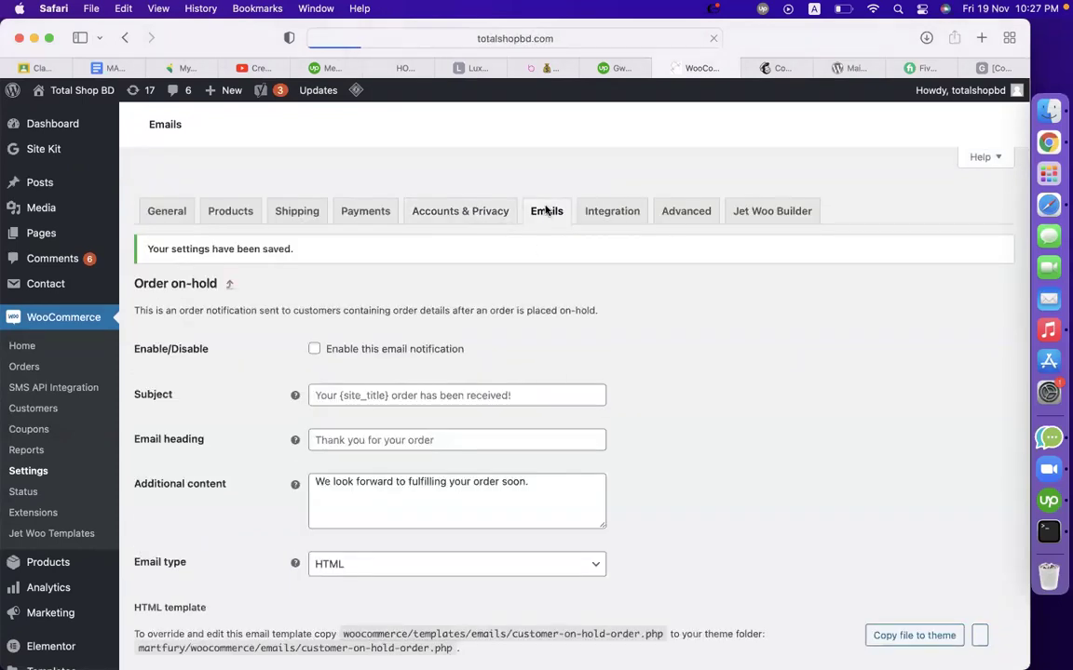
{"action": "scroll", "coordinate": [919, 332], "scroll_direction": "down", "scroll_amount": 5}
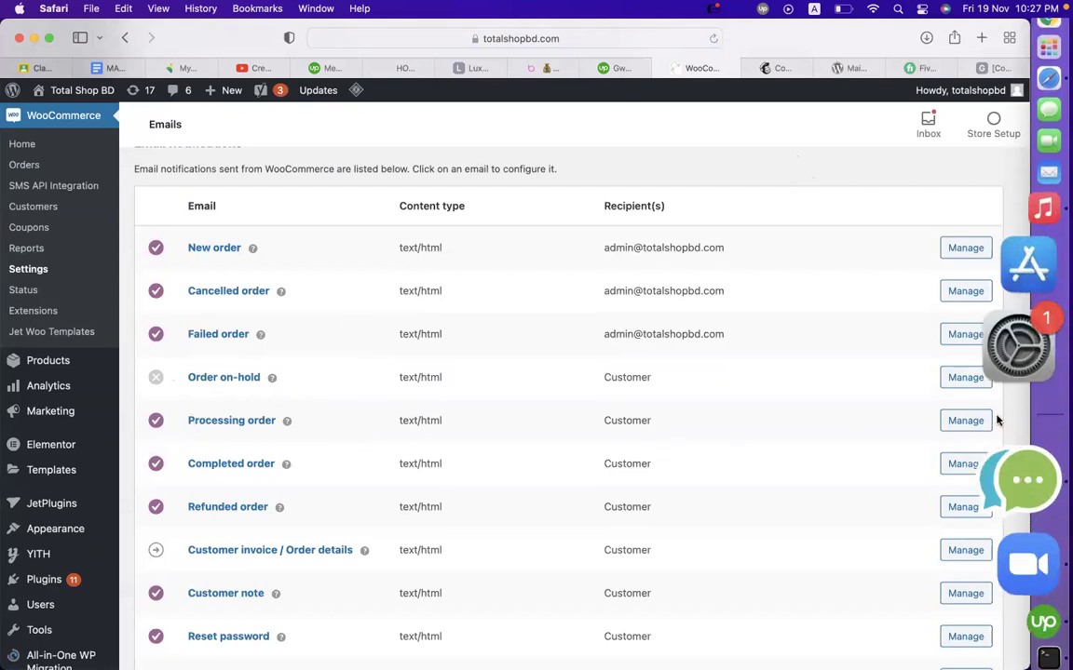
Untick Enable on the Processing order email and save the change.
{"action": "left_click", "coordinate": [965, 421]}
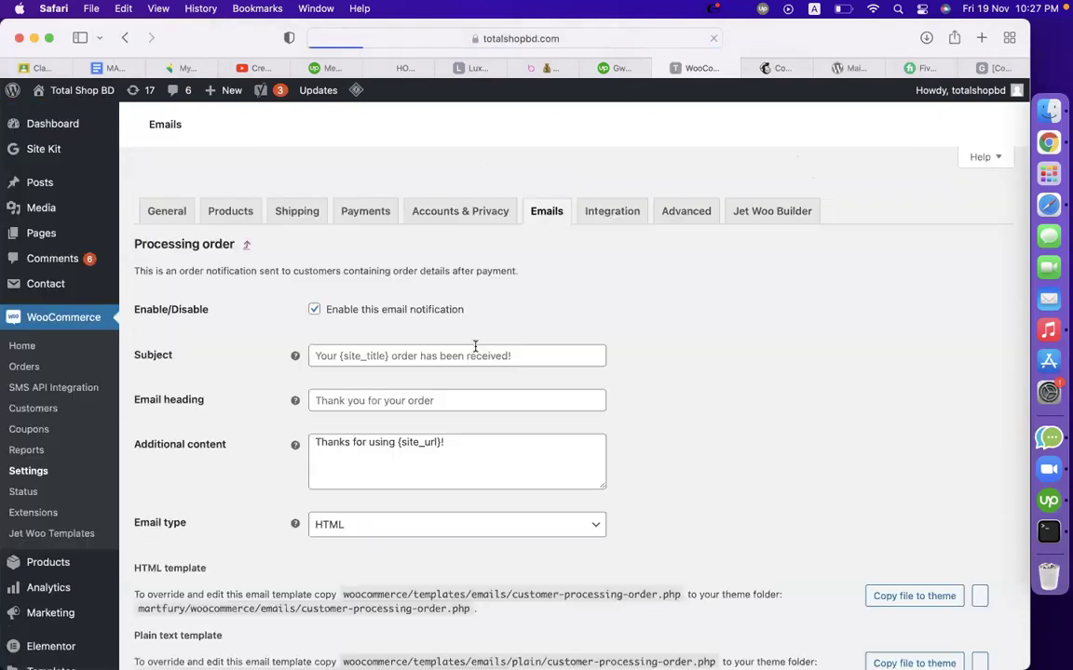
{"action": "left_click", "coordinate": [325, 311]}
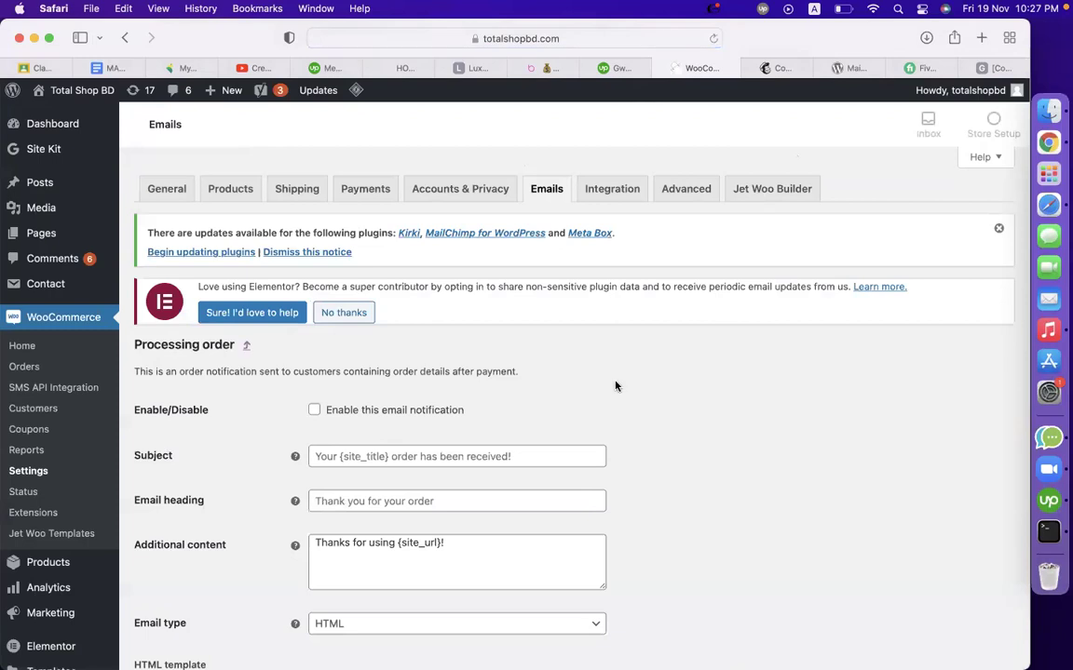
{"action": "scroll", "coordinate": [247, 402], "scroll_direction": "down", "scroll_amount": 10}
{"action": "left_click", "coordinate": [173, 317]}
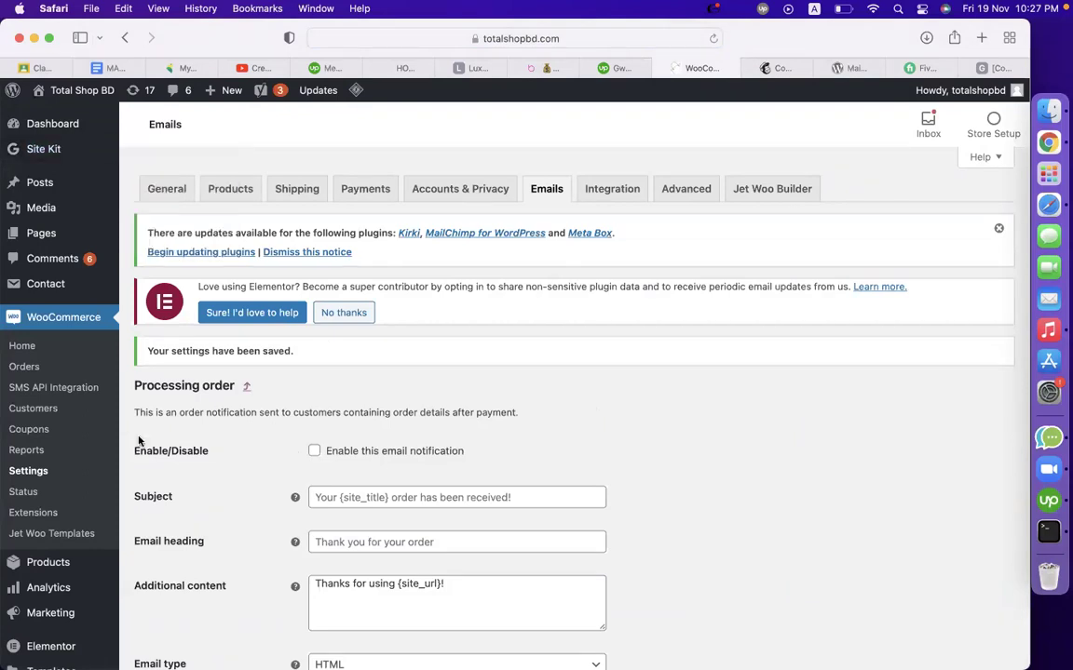
{"action": "scroll", "coordinate": [140, 521], "scroll_direction": "down", "scroll_amount": 5}
On Plugins > Add New, search the pasted plugin name and install Mailchimp for WooCommerce.
{"action": "mouse_move", "coordinate": [35, 397]}
{"action": "mouse_move", "coordinate": [41, 421]}
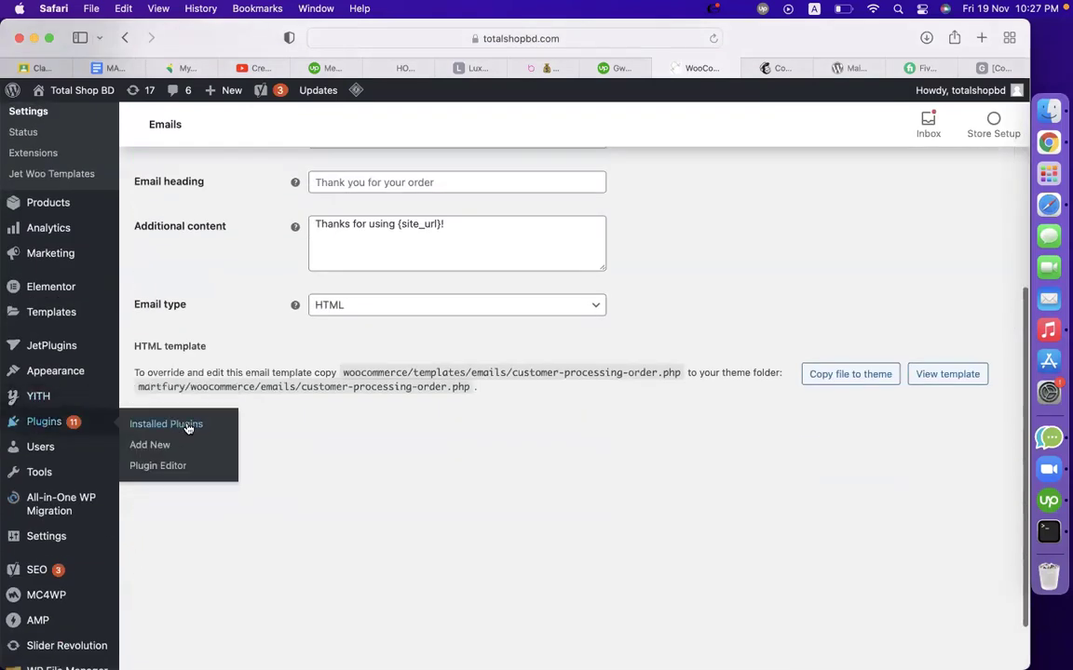
{"action": "left_click", "coordinate": [162, 447]}
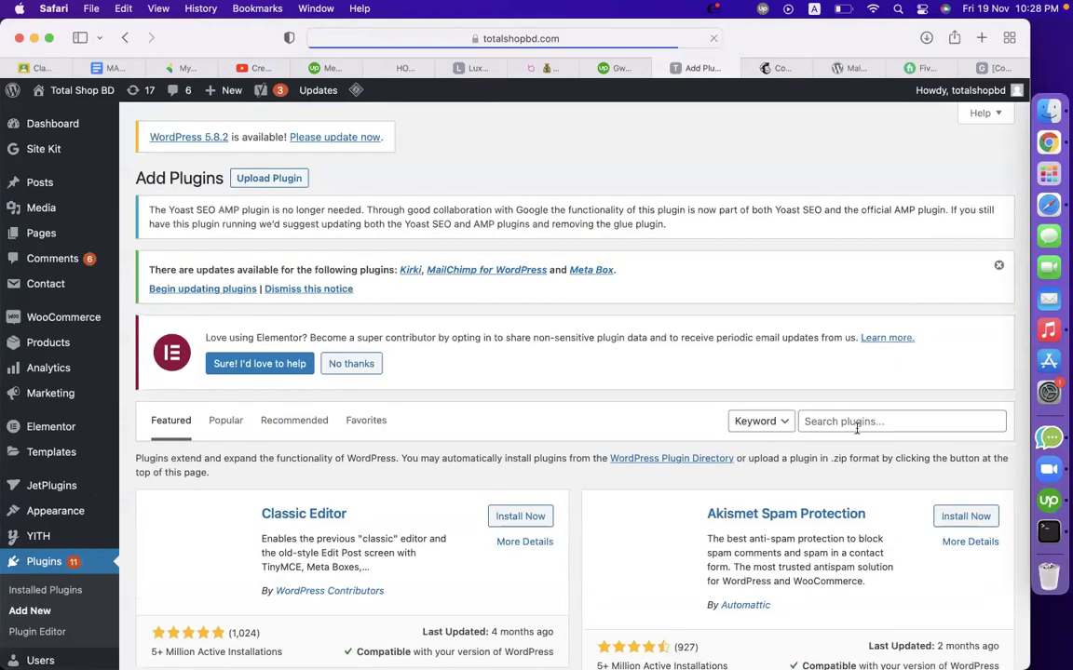
{"action": "left_click", "coordinate": [858, 424]}
{"action": "type", "text": "Mailchimp for WooCommerce"}
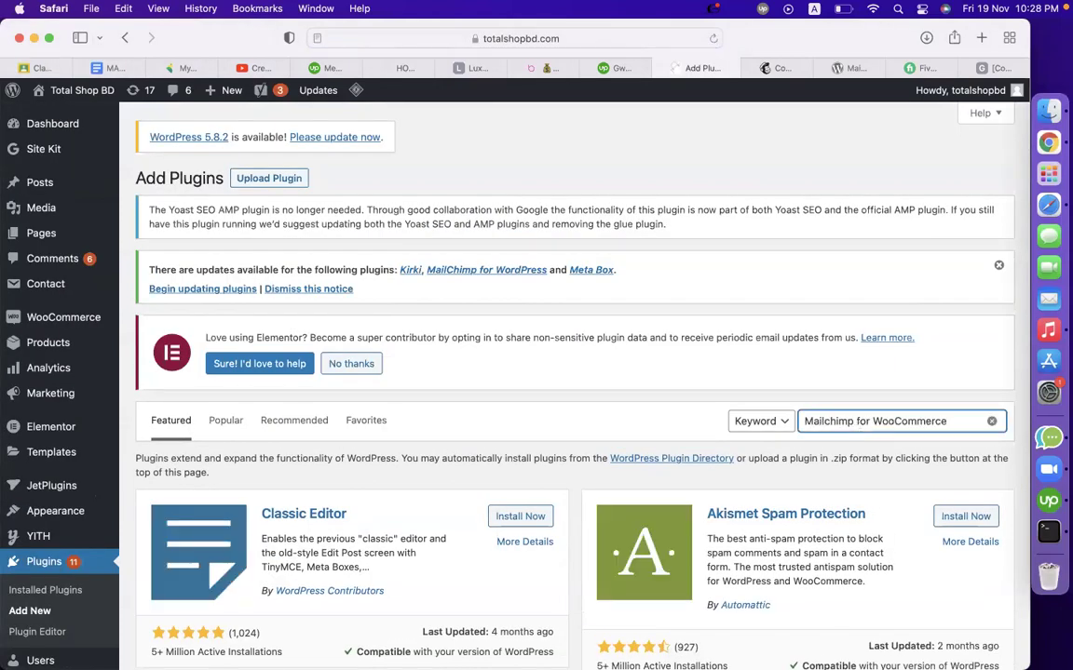
{"action": "scroll", "coordinate": [785, 280], "scroll_direction": "down", "scroll_amount": 5}
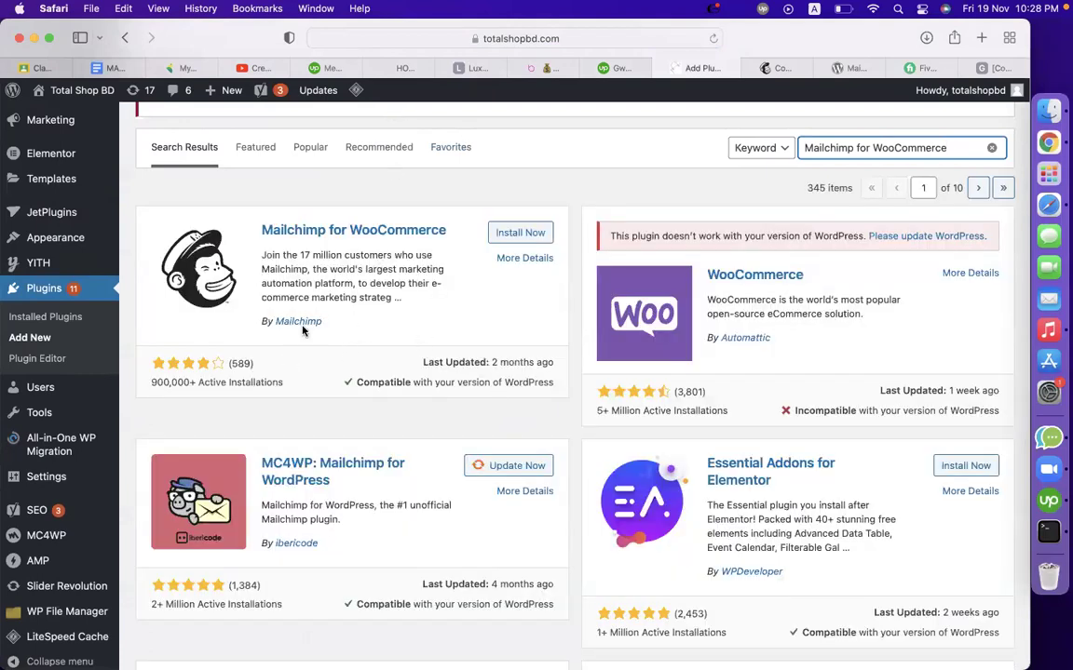
{"action": "left_click", "coordinate": [518, 237]}
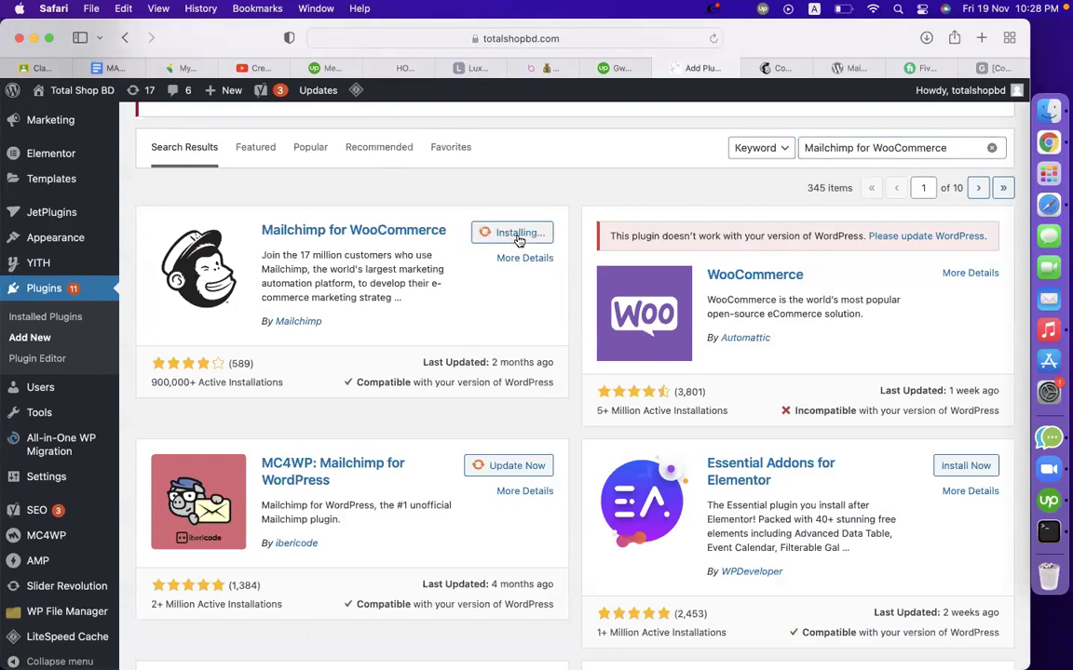
Activate Mailchimp for WooCommerce to bring up its Connect setup screen.
{"action": "left_click", "coordinate": [847, 68]}
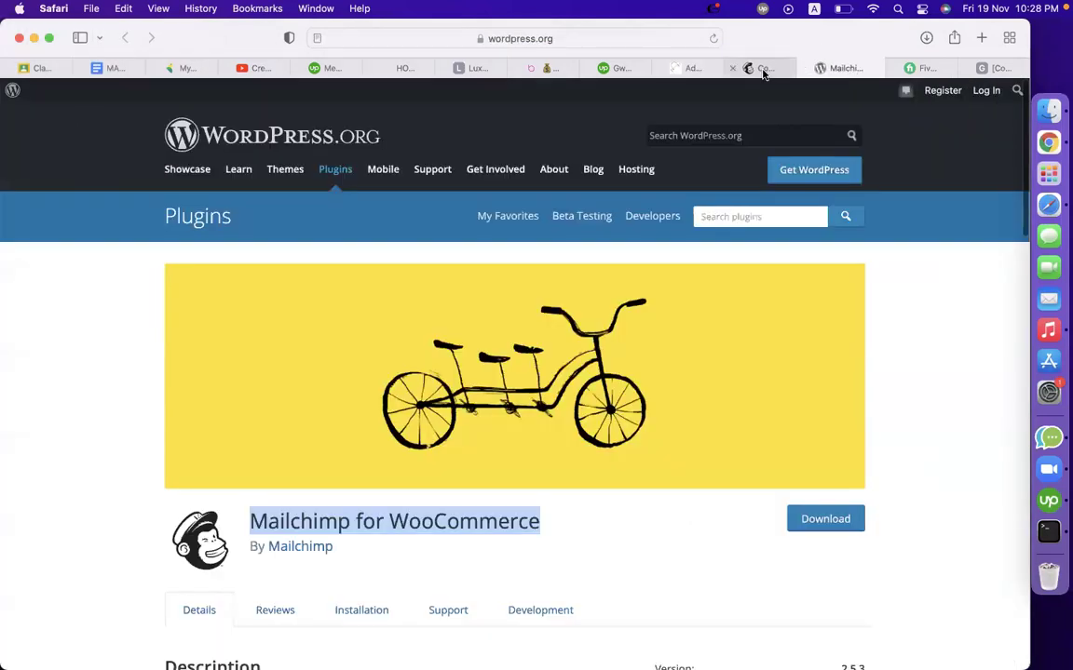
{"action": "left_click", "coordinate": [762, 70]}
{"action": "left_click", "coordinate": [692, 69]}
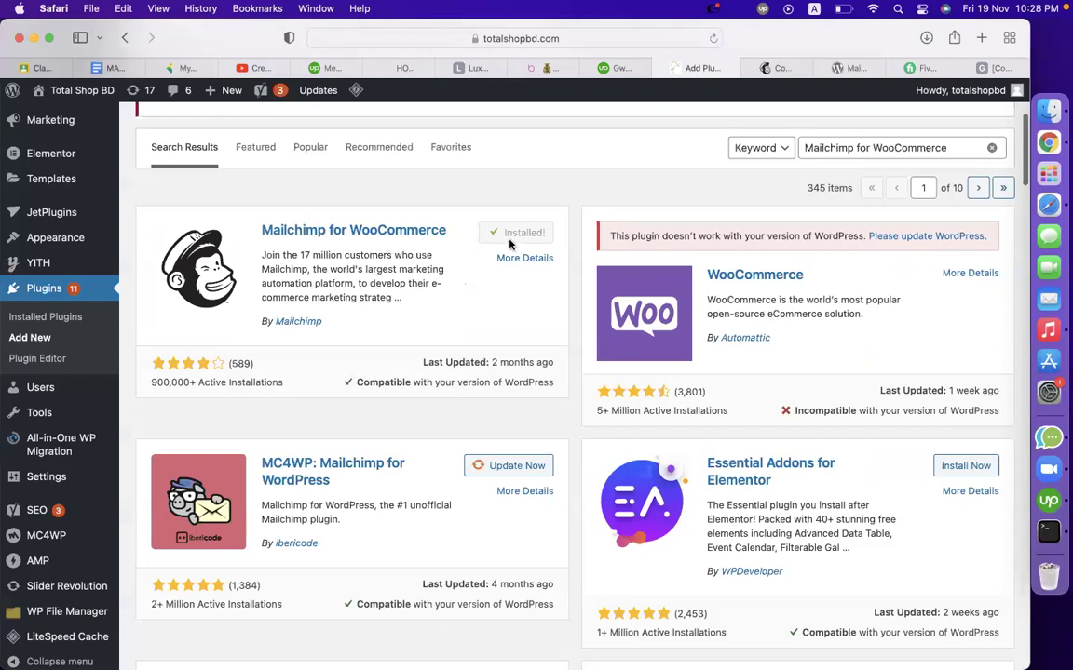
{"action": "left_click", "coordinate": [511, 238]}
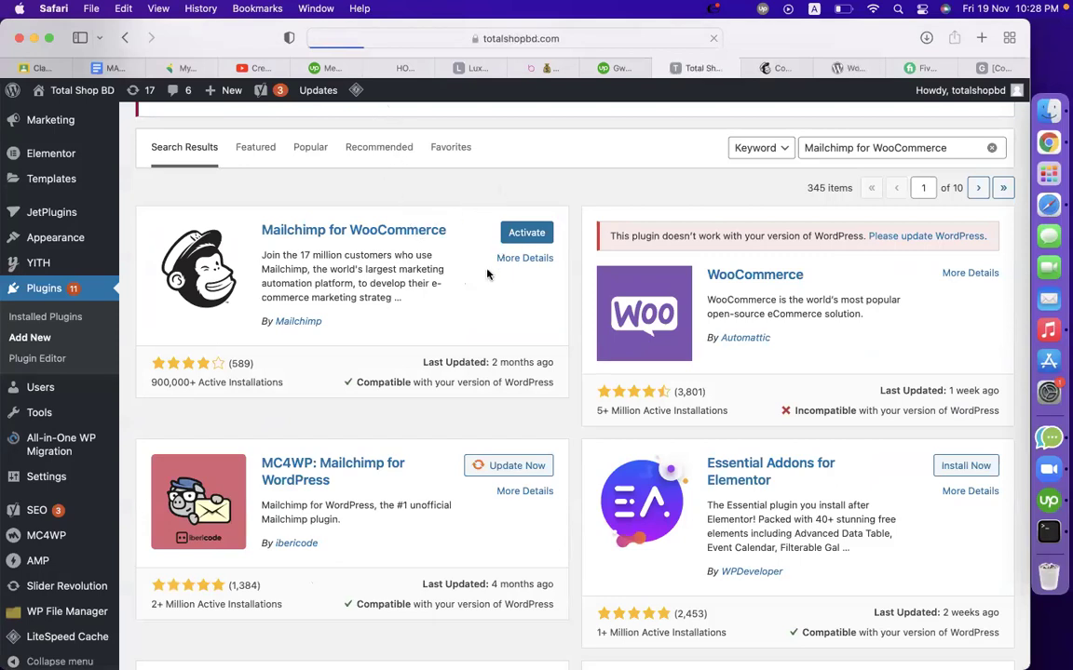
{"action": "scroll", "coordinate": [456, 340], "scroll_direction": "down", "scroll_amount": 3}
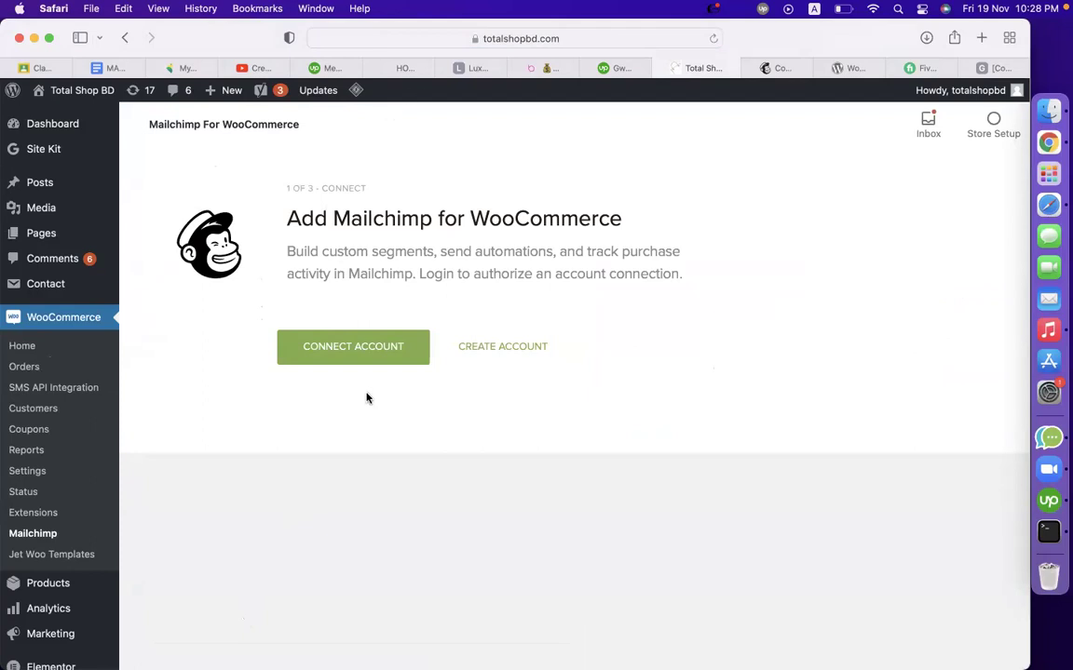
Connect the Mailchimp account, log in with saved credentials, allow access, and retry the popup.
{"action": "left_click", "coordinate": [350, 363]}
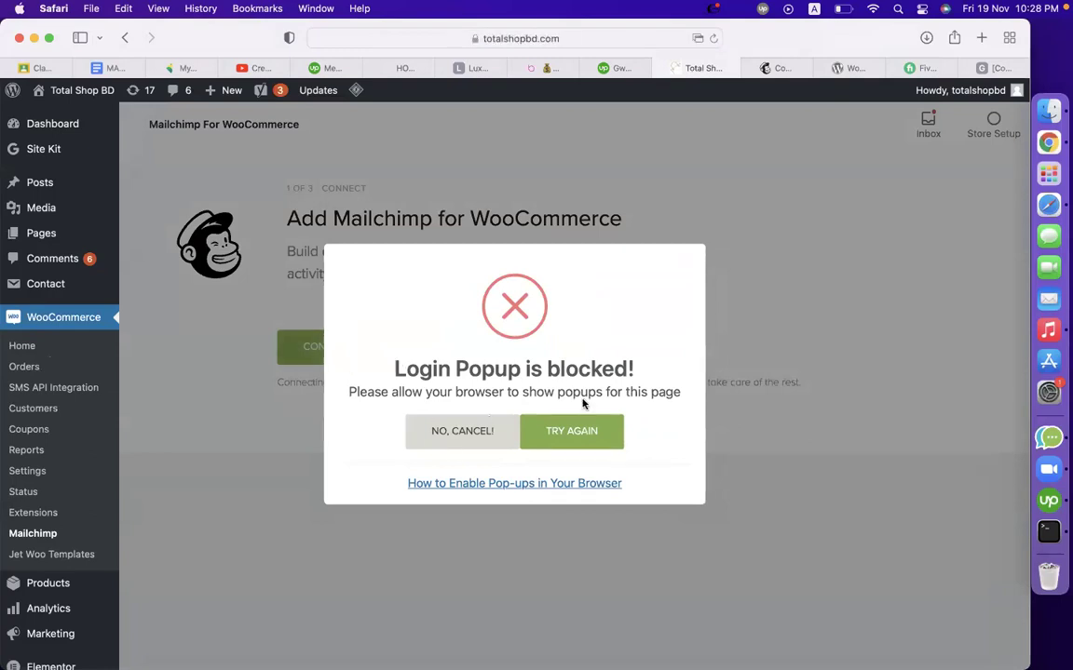
{"action": "left_click", "coordinate": [698, 39]}
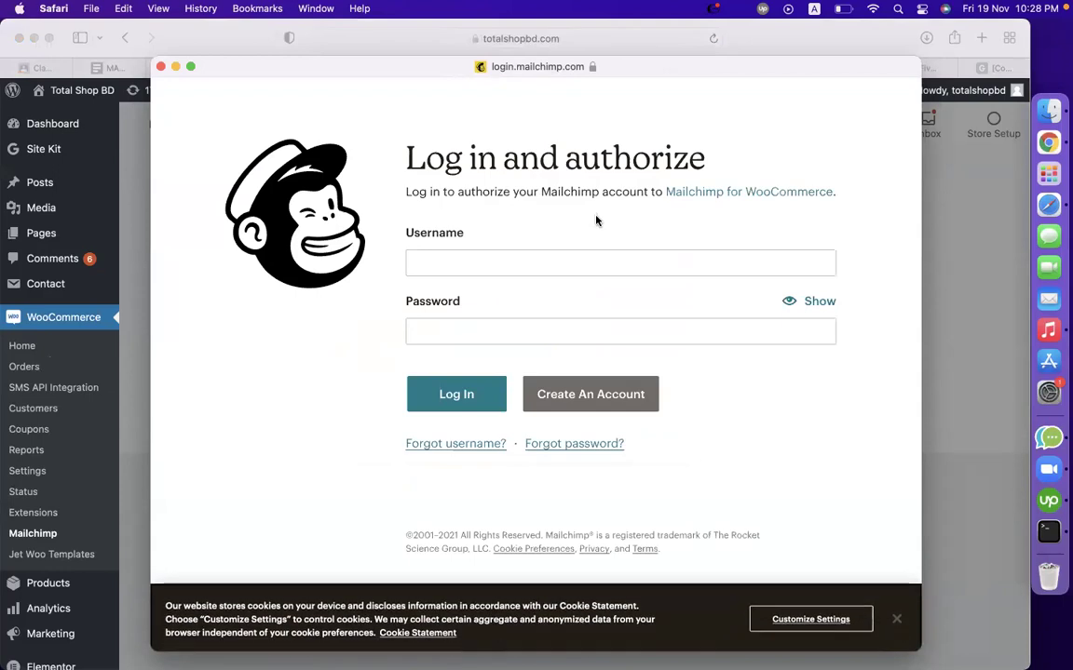
{"action": "left_click", "coordinate": [554, 260]}
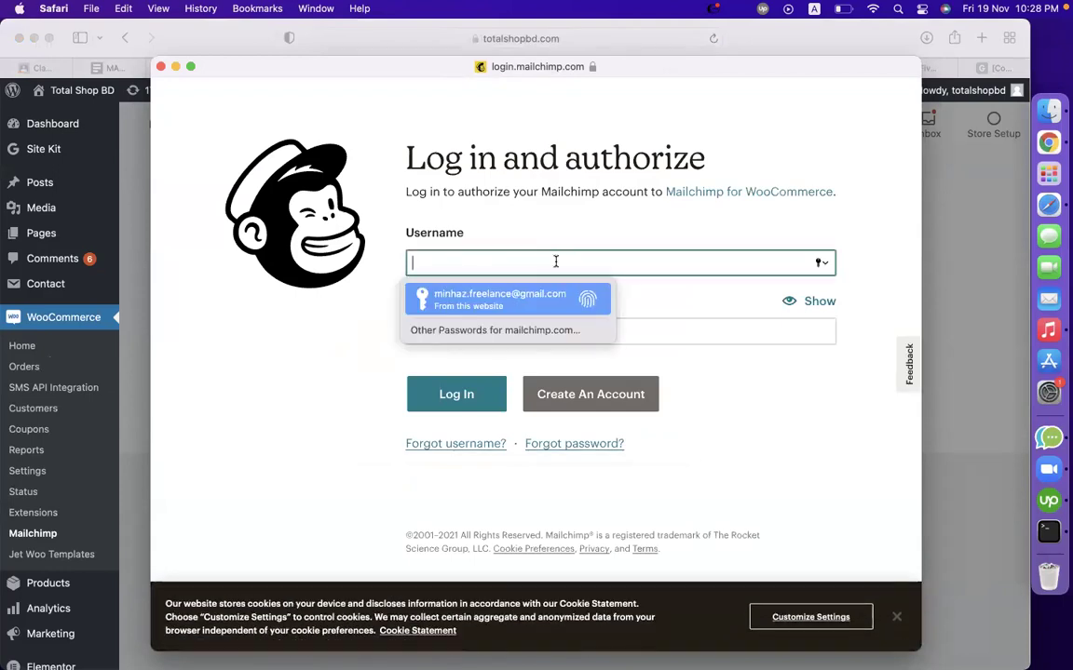
{"action": "key", "text": "Return"}
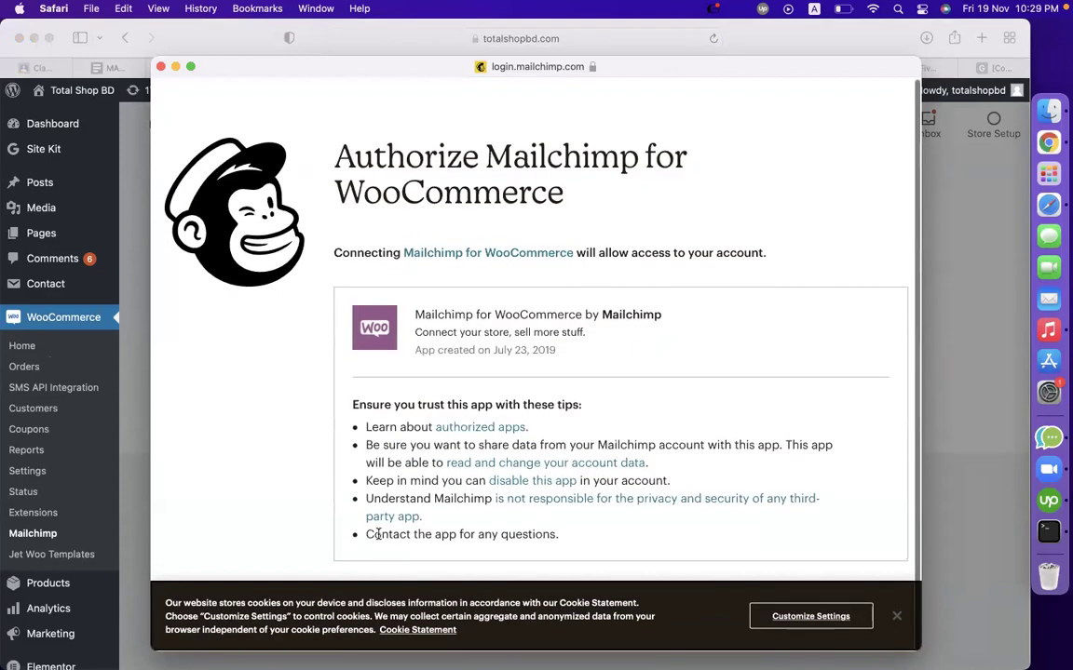
{"action": "left_click", "coordinate": [895, 616]}
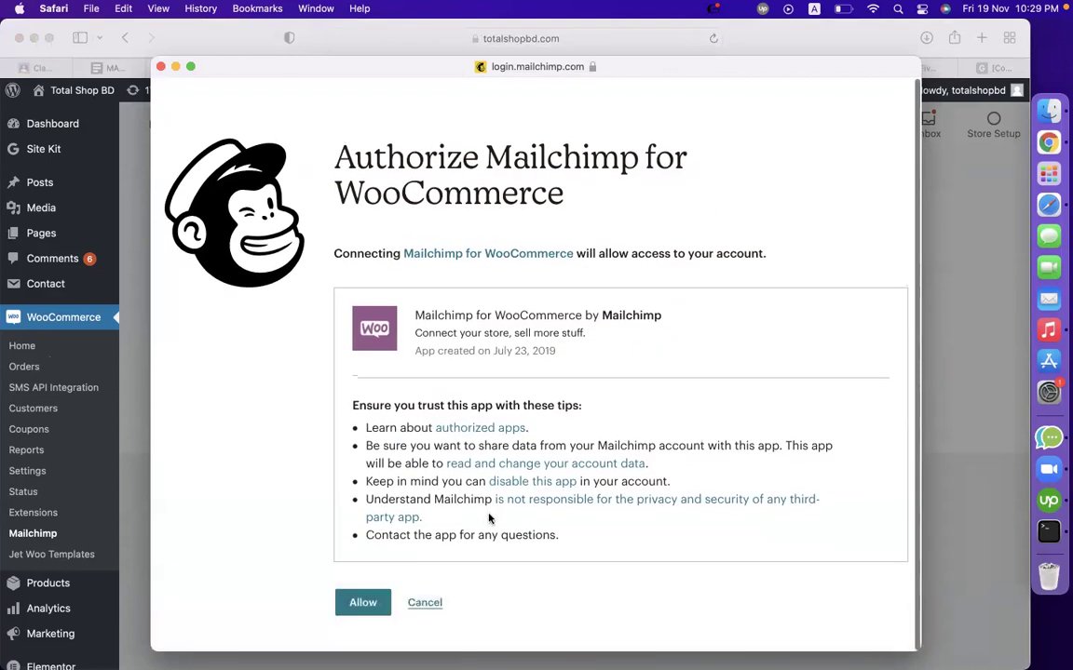
{"action": "left_click", "coordinate": [357, 600]}
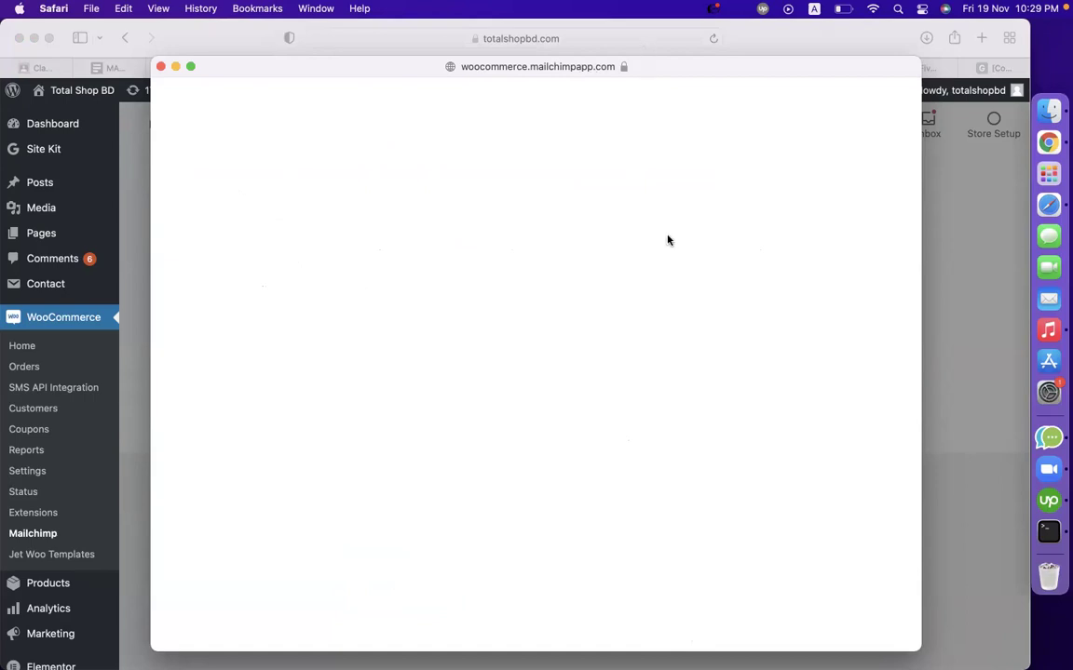
{"action": "left_click", "coordinate": [160, 66]}
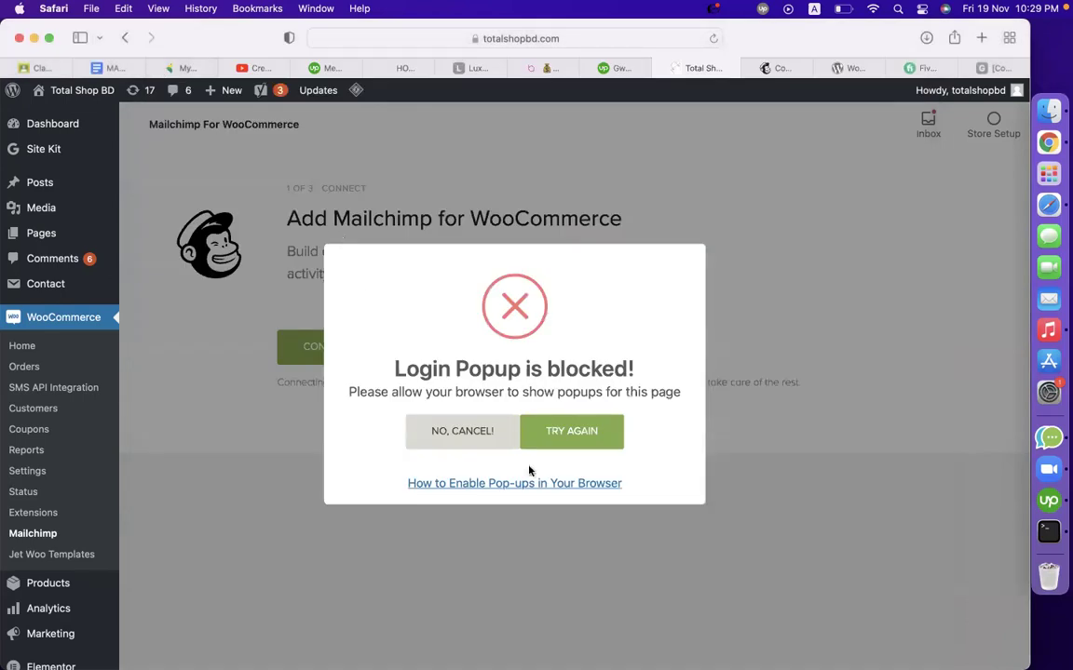
{"action": "left_click", "coordinate": [565, 438]}
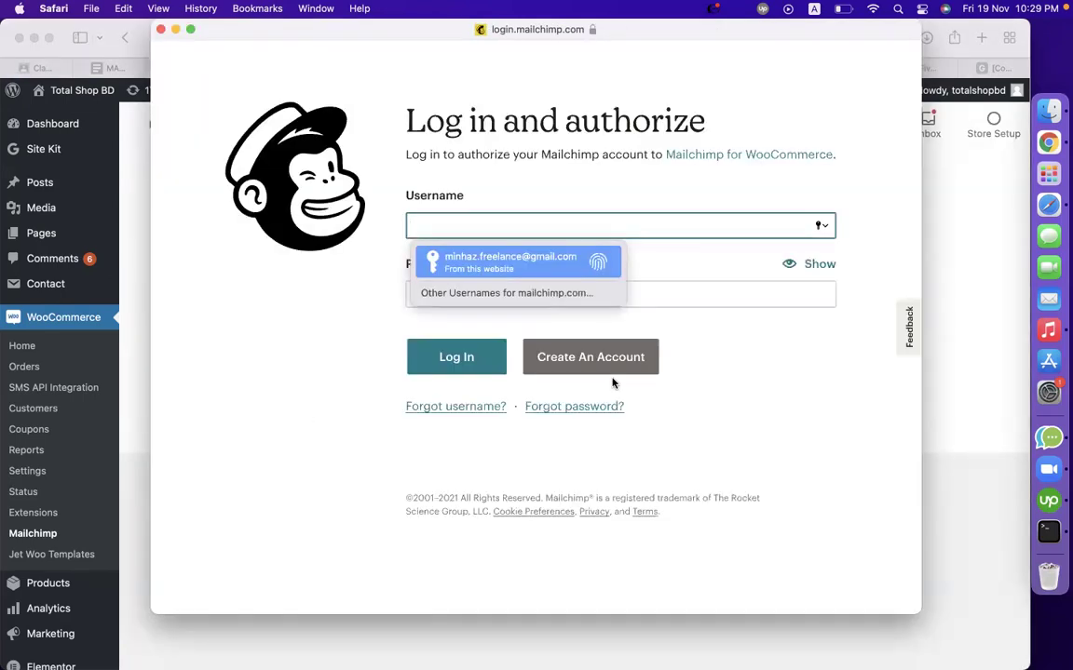
Log in to Mailchimp with the saved username and password, then allow Mailchimp for WooCommerce access.
{"action": "key", "text": "Return"}
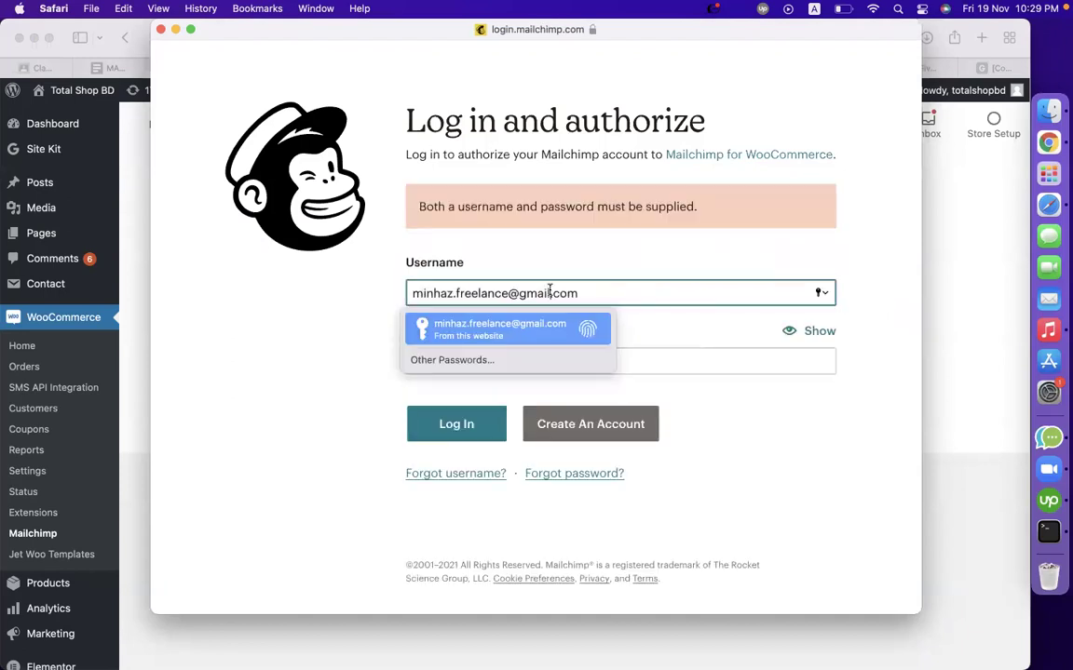
{"action": "left_click", "coordinate": [668, 348]}
{"action": "left_click", "coordinate": [634, 359]}
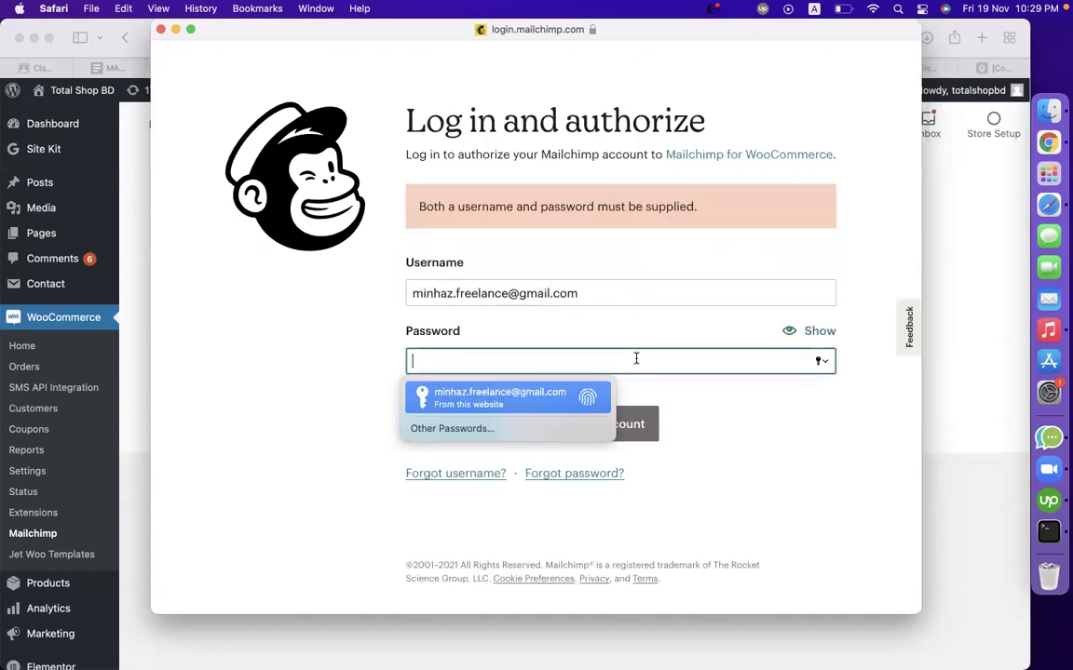
{"action": "key", "text": "Return"}
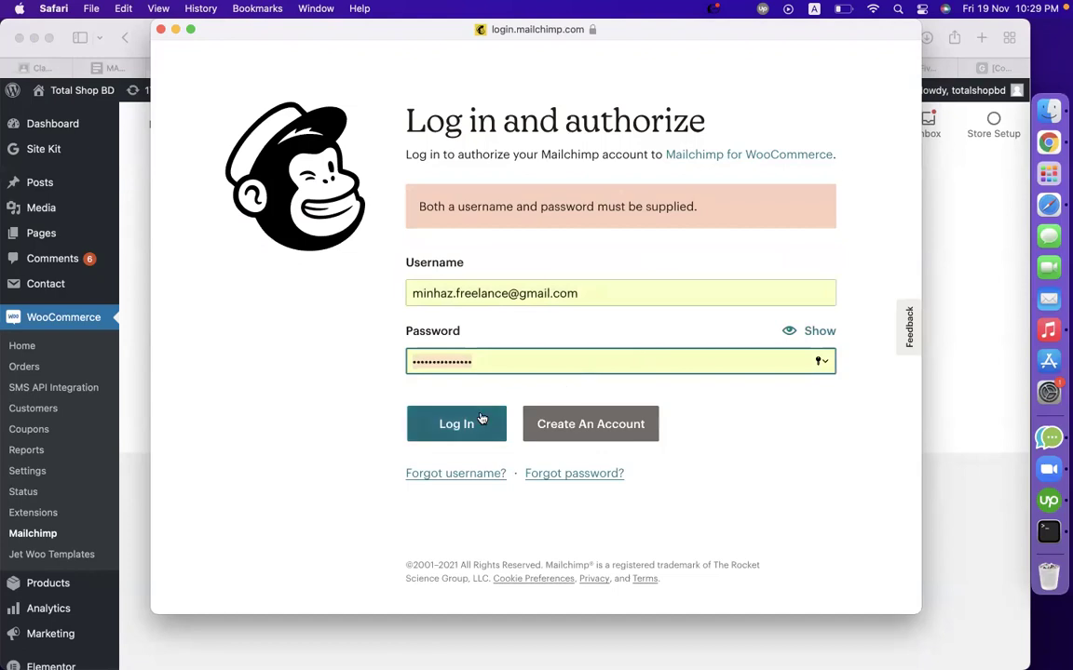
{"action": "left_click", "coordinate": [480, 419]}
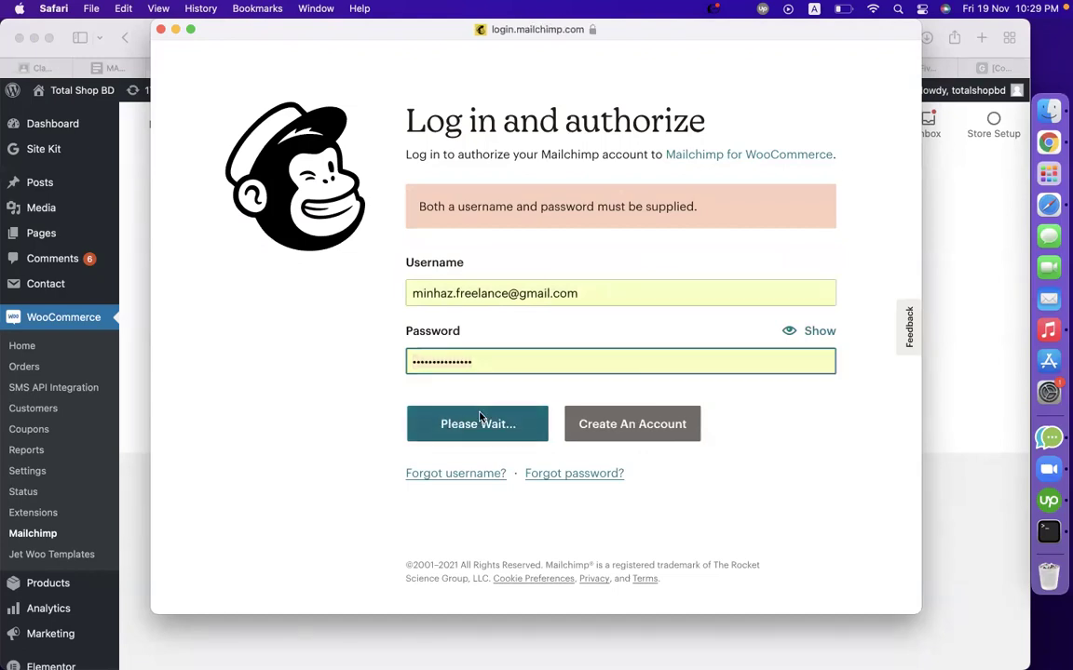
{"action": "left_click", "coordinate": [363, 567]}
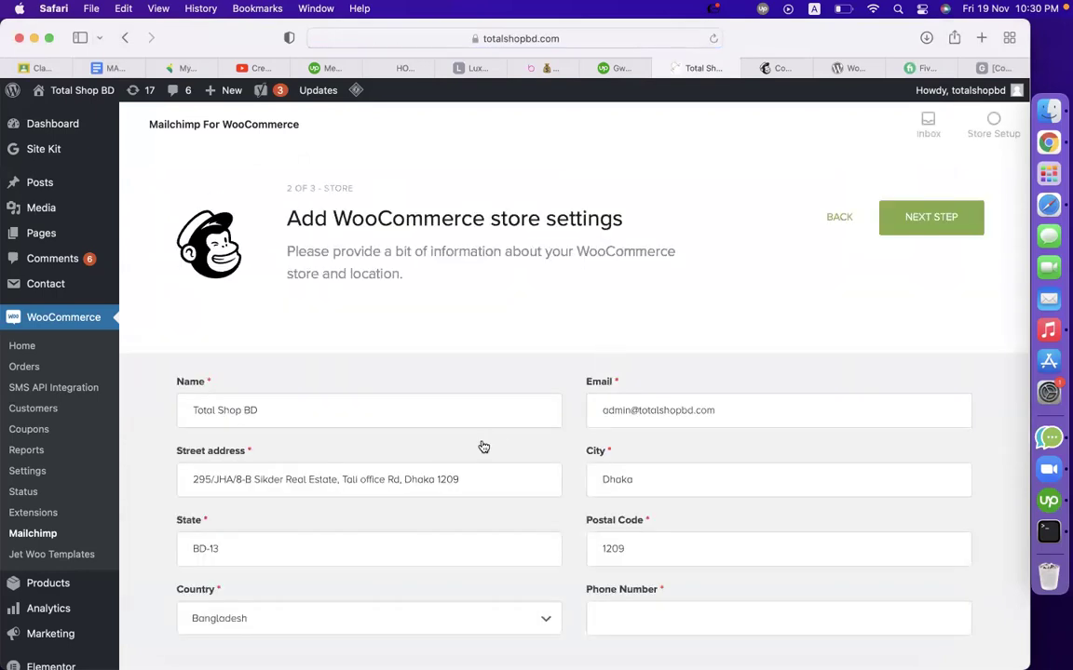
{"action": "scroll", "coordinate": [481, 445], "scroll_direction": "down", "scroll_amount": 5}
{"action": "scroll", "coordinate": [482, 445], "scroll_direction": "up", "scroll_amount": 3}
{"action": "scroll", "coordinate": [481, 445], "scroll_direction": "up", "scroll_amount": 1}
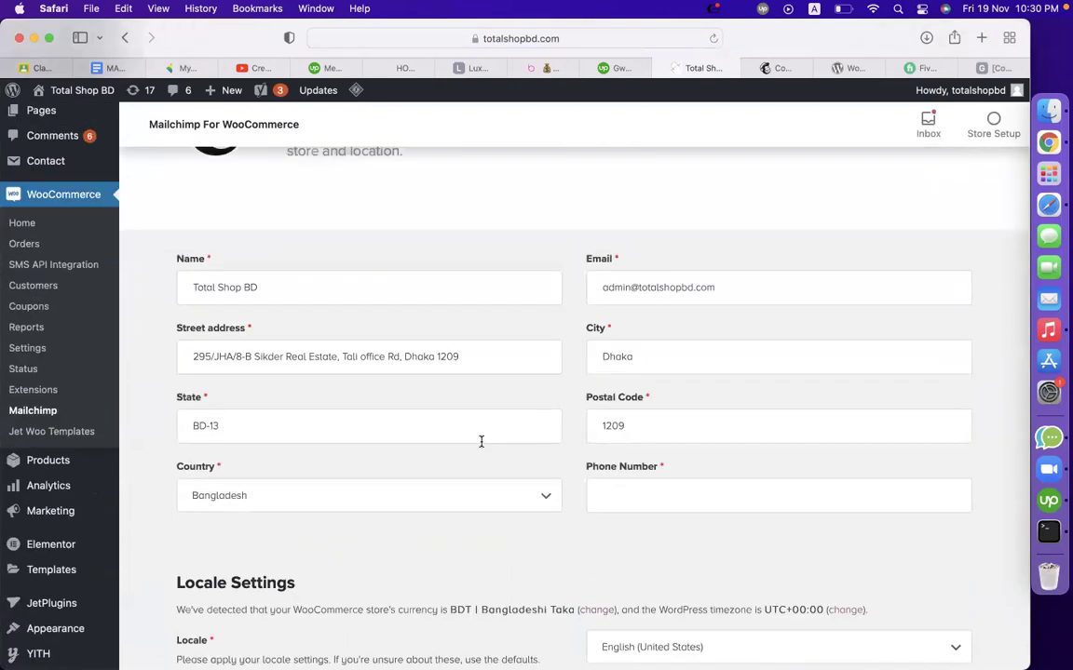
{"action": "triple_click", "coordinate": [296, 286]}
{"action": "left_click", "coordinate": [424, 232]}
{"action": "left_click", "coordinate": [341, 289]}
{"action": "left_click", "coordinate": [672, 298]}
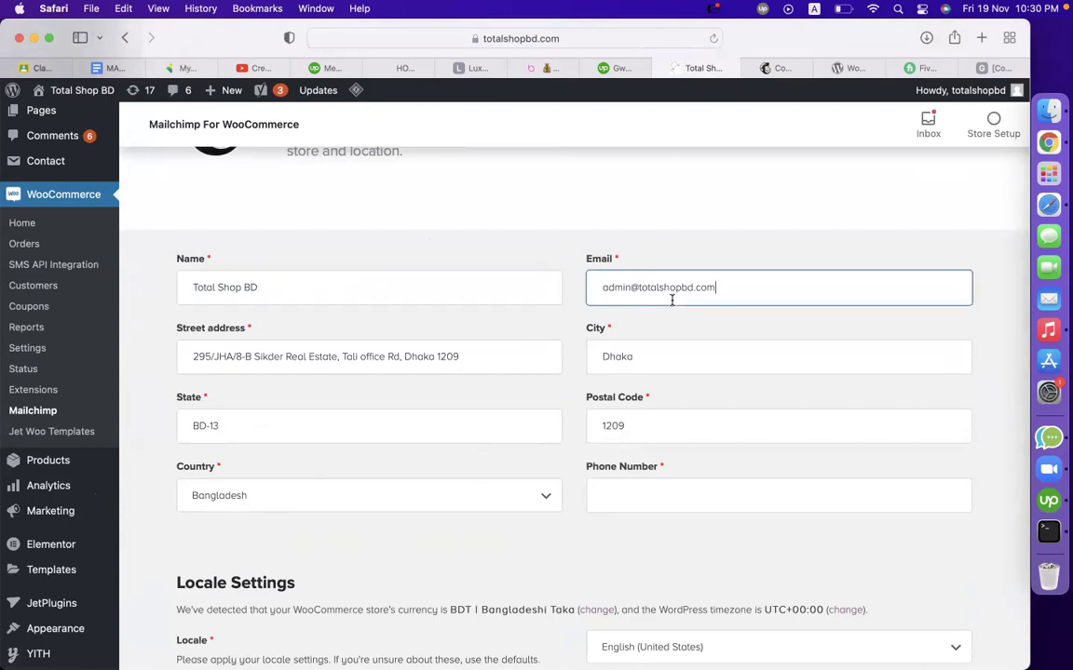
{"action": "left_click", "coordinate": [449, 357]}
{"action": "triple_click", "coordinate": [449, 356]}
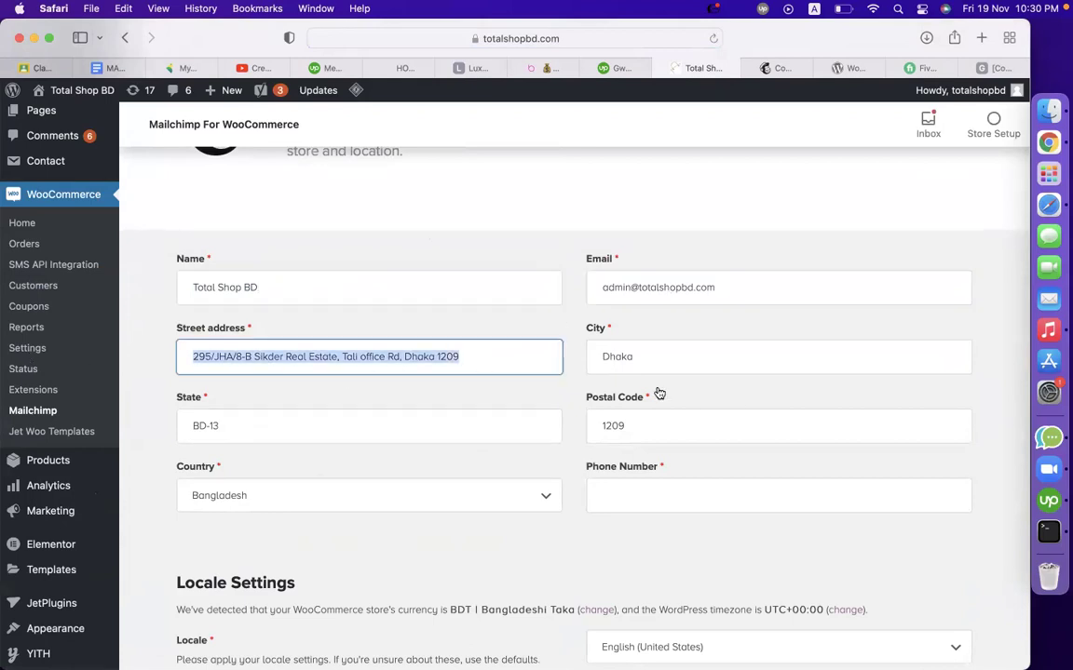
{"action": "left_click", "coordinate": [701, 194]}
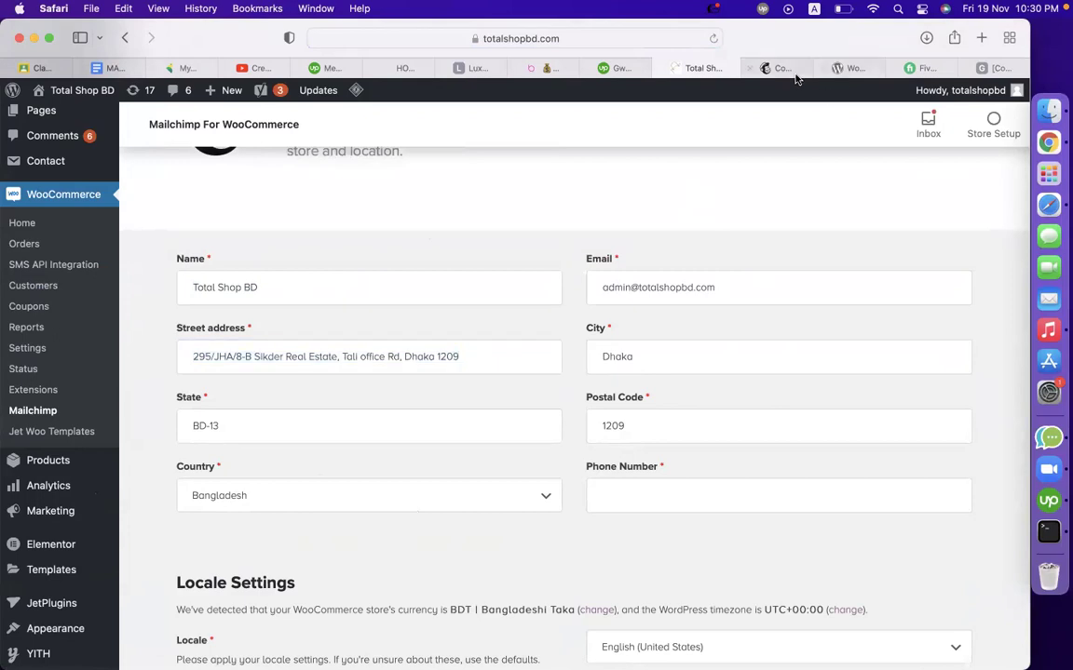
{"action": "left_click", "coordinate": [994, 68]}
{"action": "scroll", "coordinate": [570, 426], "scroll_direction": "down", "scroll_amount": 10}
{"action": "scroll", "coordinate": [521, 391], "scroll_direction": "up", "scroll_amount": 1}
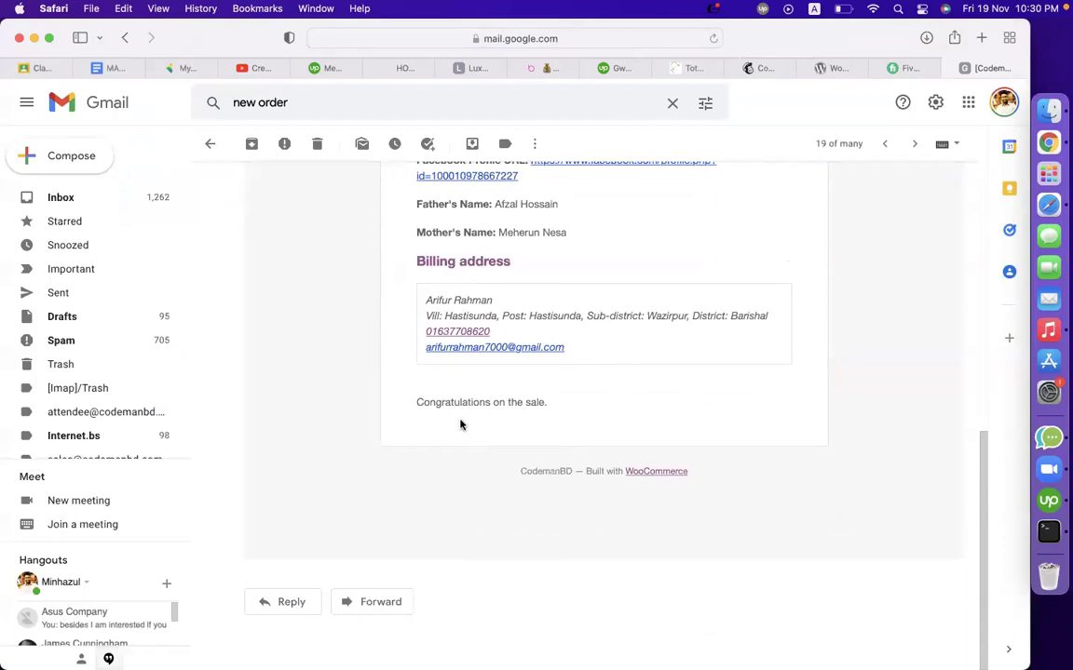
{"action": "scroll", "coordinate": [477, 452], "scroll_direction": "up", "scroll_amount": 4}
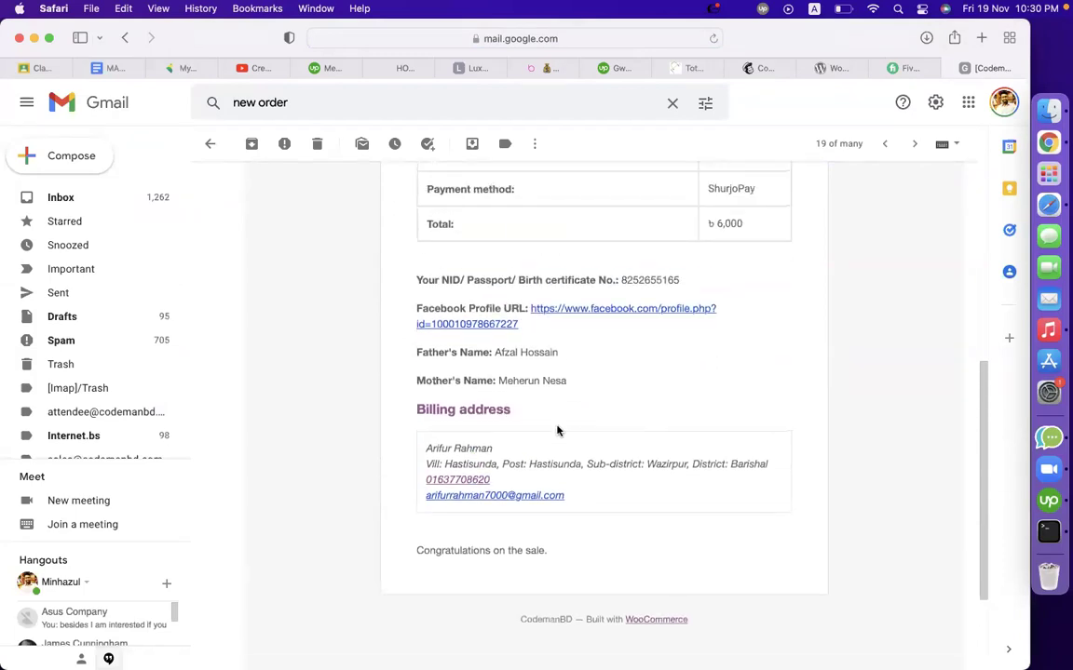
{"action": "scroll", "coordinate": [478, 508], "scroll_direction": "down", "scroll_amount": 2}
{"action": "left_click_drag", "start_coordinate": [426, 368], "coordinate": [510, 384]}
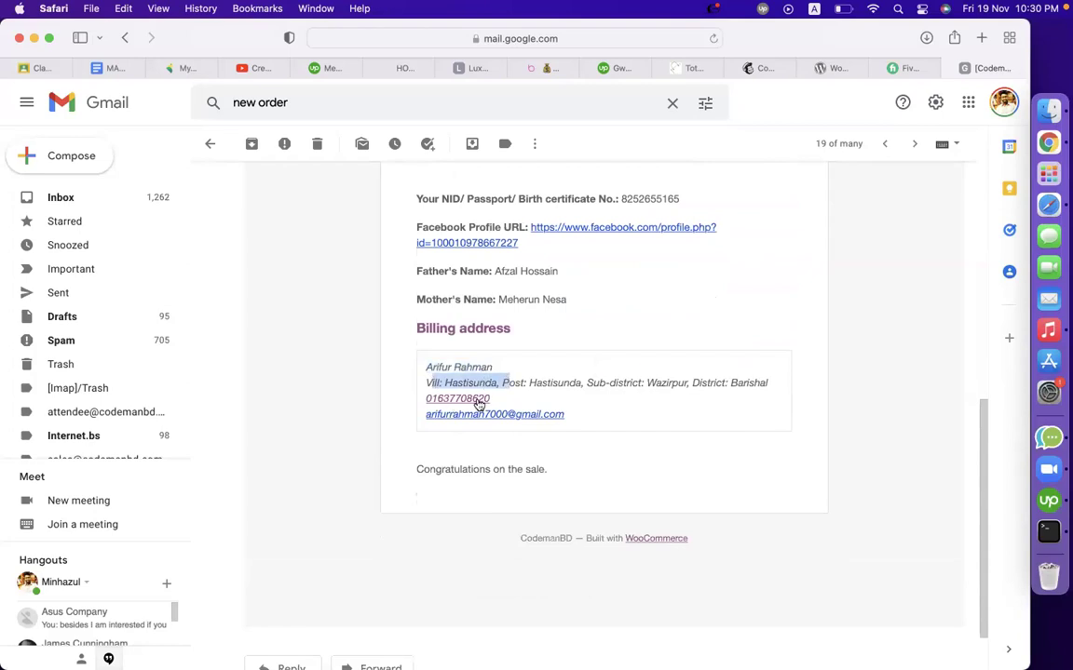
{"action": "left_click", "coordinate": [764, 68]}
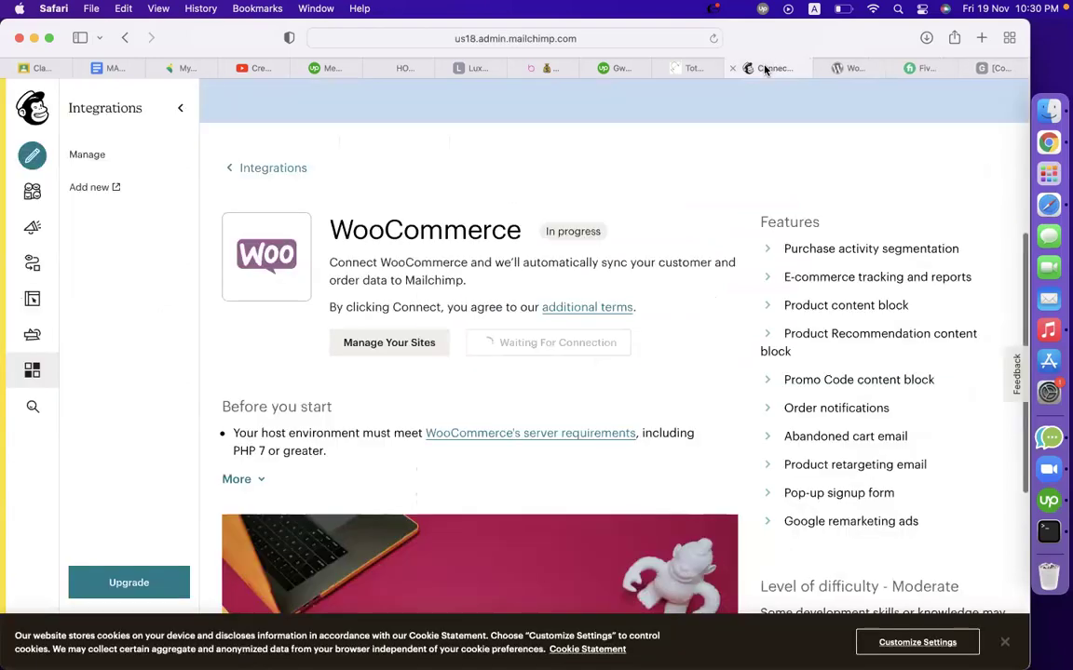
{"action": "left_click", "coordinate": [693, 68]}
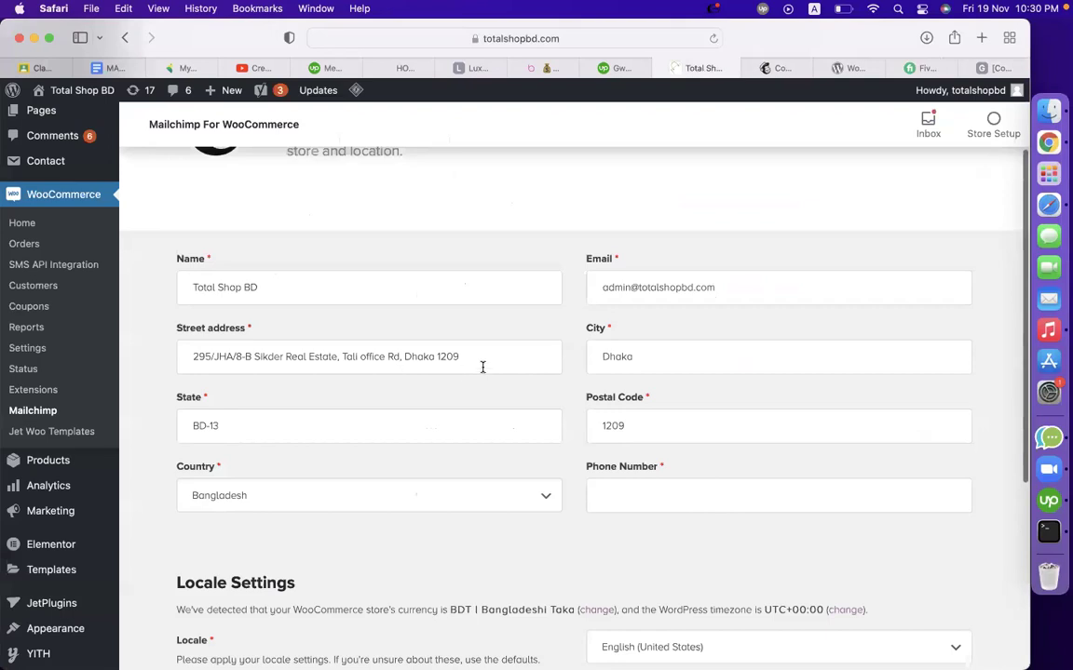
{"action": "left_click_drag", "start_coordinate": [481, 366], "coordinate": [173, 361]}
{"action": "left_click", "coordinate": [305, 289]}
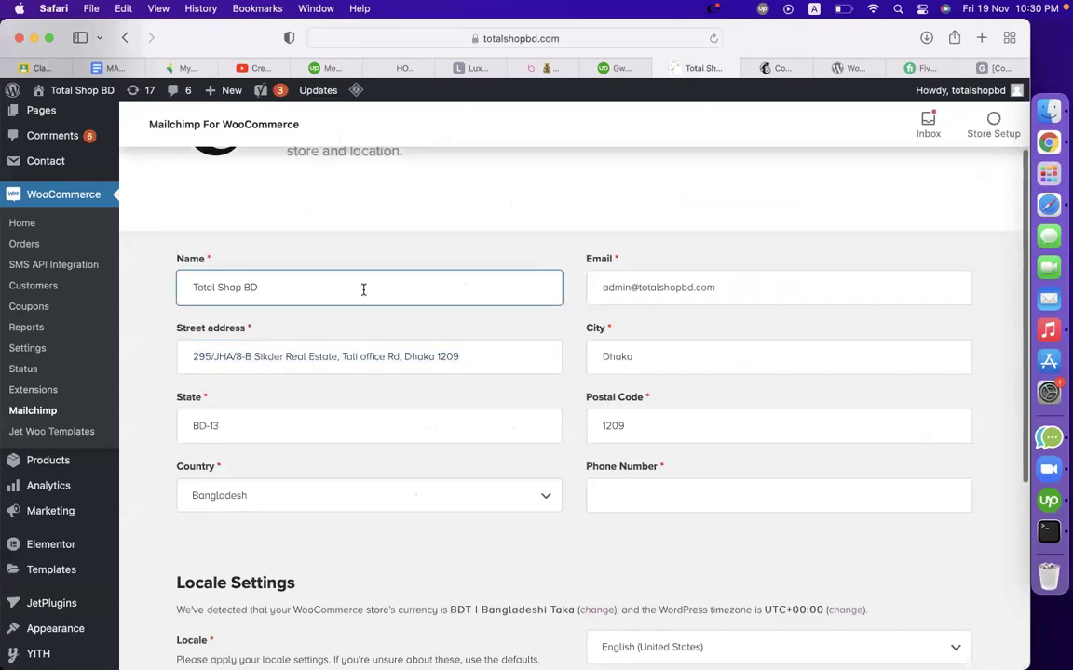
{"action": "scroll", "coordinate": [649, 326], "scroll_direction": "down", "scroll_amount": 4}
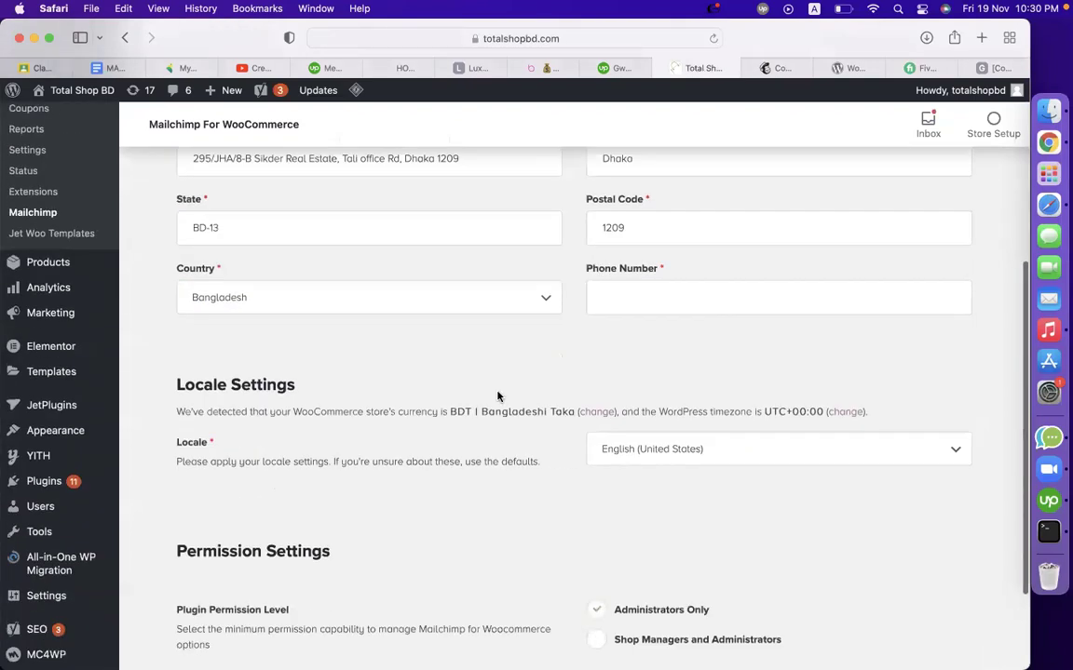
{"action": "scroll", "coordinate": [498, 395], "scroll_direction": "down", "scroll_amount": 3}
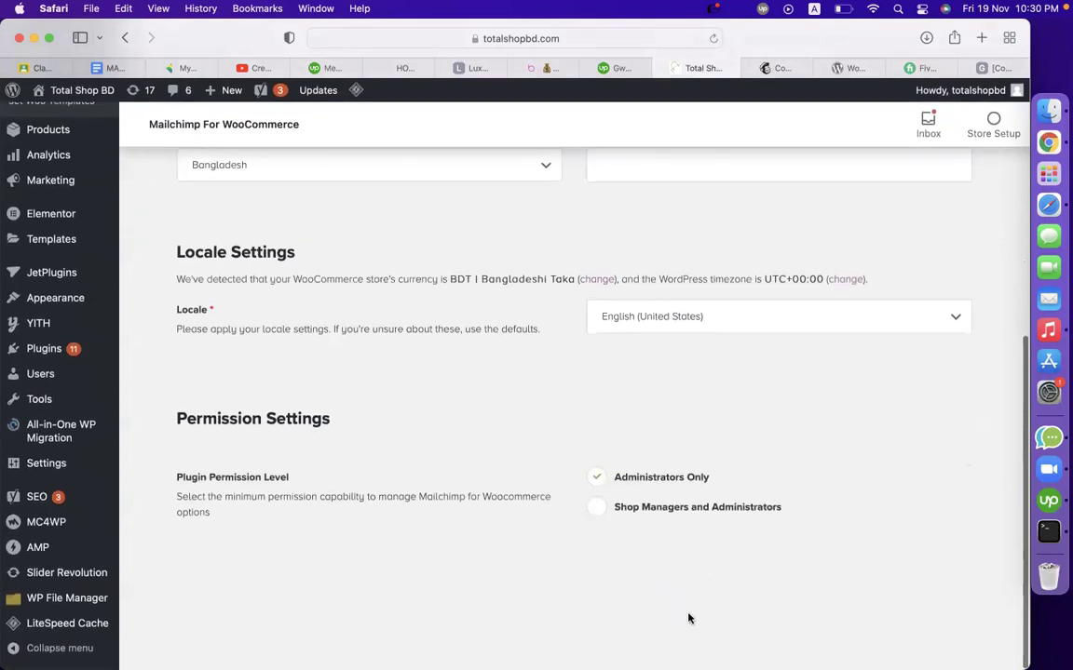
{"action": "scroll", "coordinate": [595, 494], "scroll_direction": "up", "scroll_amount": 10}
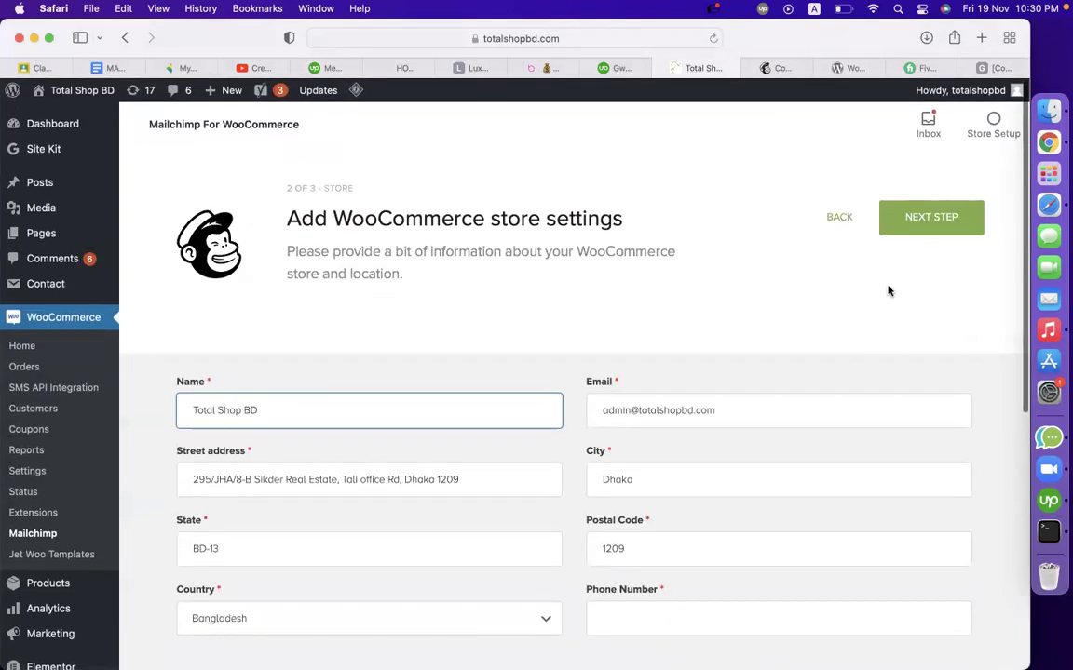
{"action": "left_click", "coordinate": [944, 217]}
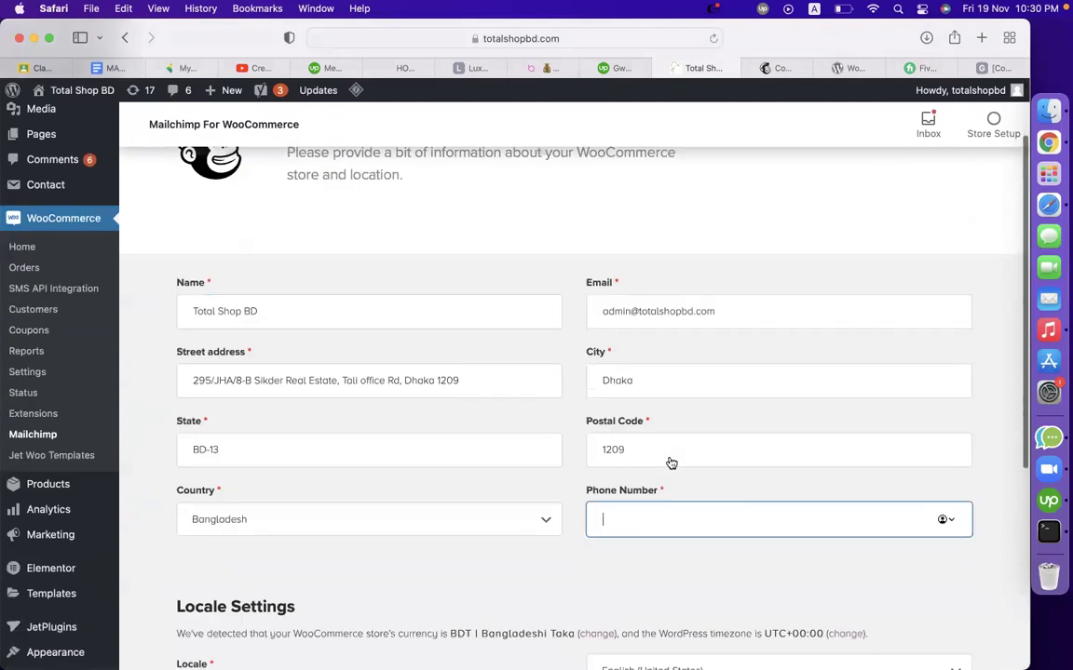
{"action": "scroll", "coordinate": [667, 462], "scroll_direction": "down", "scroll_amount": 3}
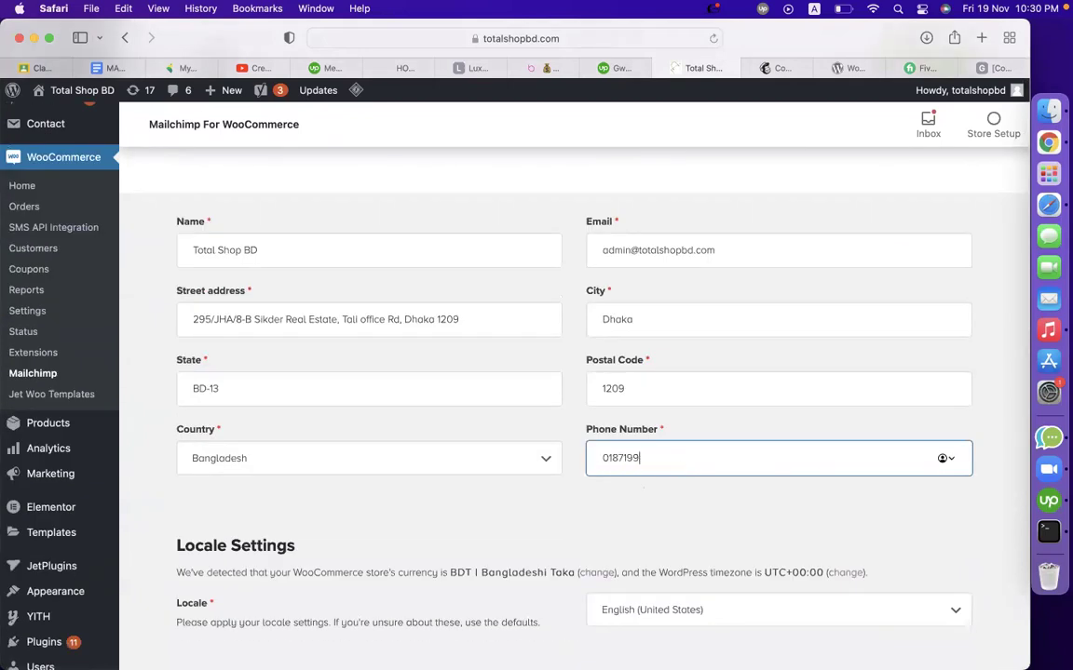
{"action": "scroll", "coordinate": [902, 301], "scroll_direction": "up", "scroll_amount": 3}
{"action": "left_click", "coordinate": [929, 223]}
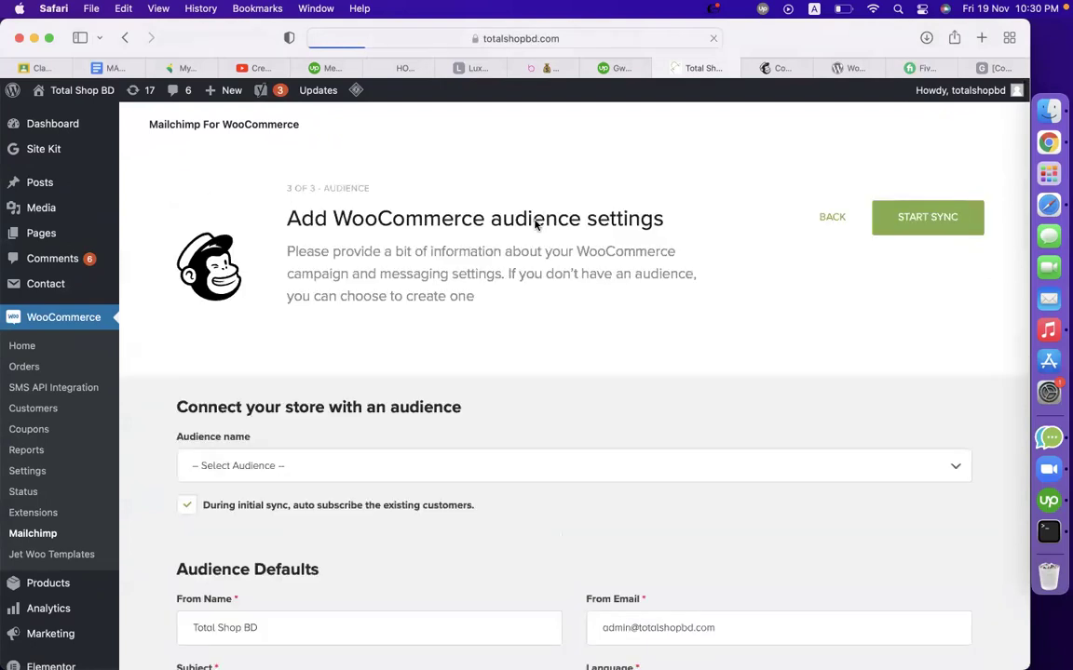
Choose the Codemanbd 1000 celebrations audience in the Audience name dropdown.
{"action": "scroll", "coordinate": [443, 344], "scroll_direction": "down", "scroll_amount": 3}
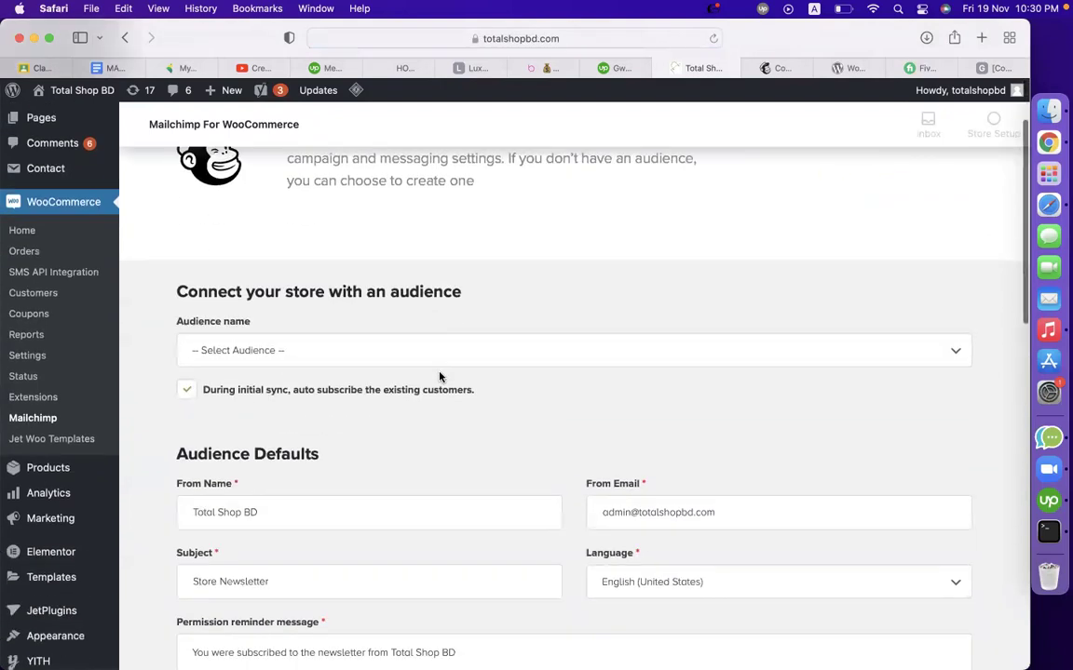
{"action": "left_click", "coordinate": [372, 351]}
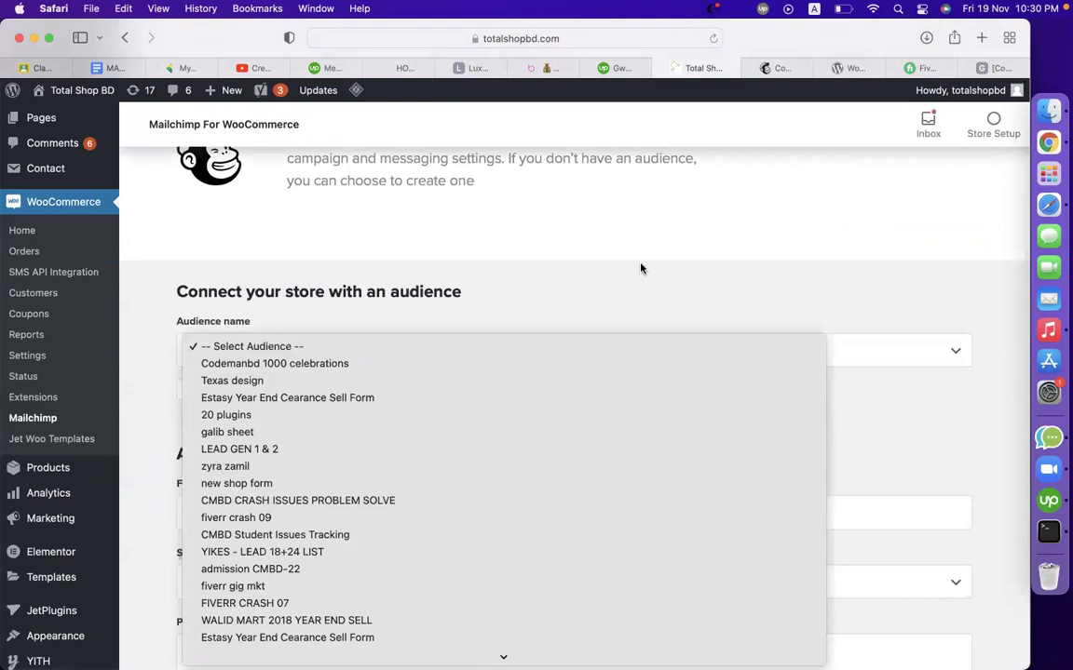
{"action": "left_click", "coordinate": [641, 268]}
{"action": "left_click", "coordinate": [318, 357]}
{"action": "left_click", "coordinate": [293, 376]}
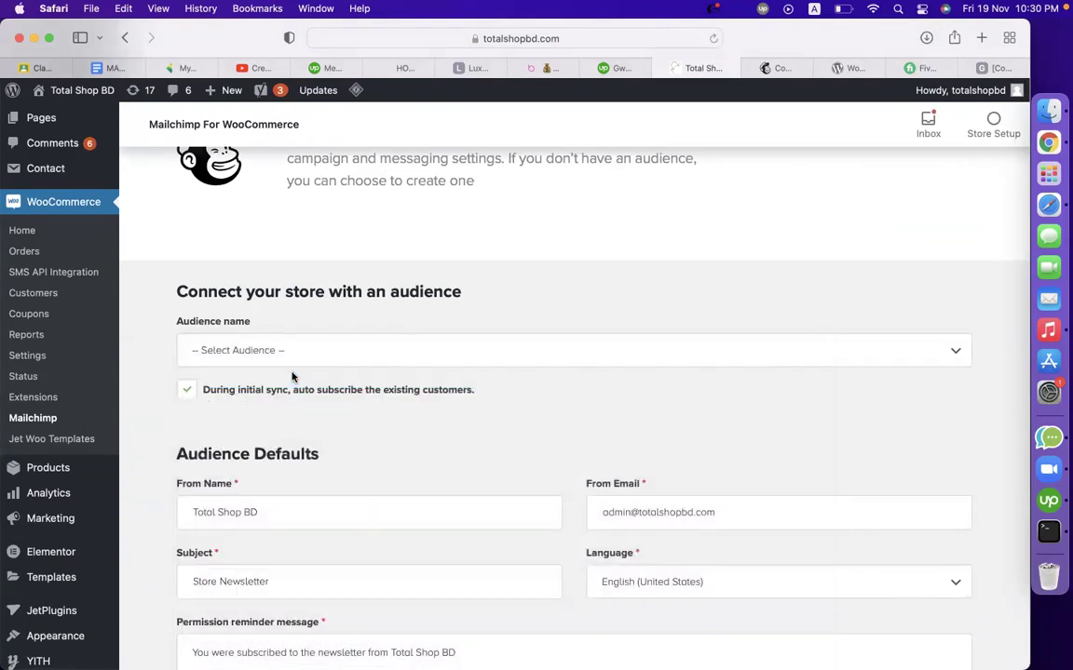
{"action": "left_click", "coordinate": [277, 360]}
{"action": "left_click", "coordinate": [234, 329]}
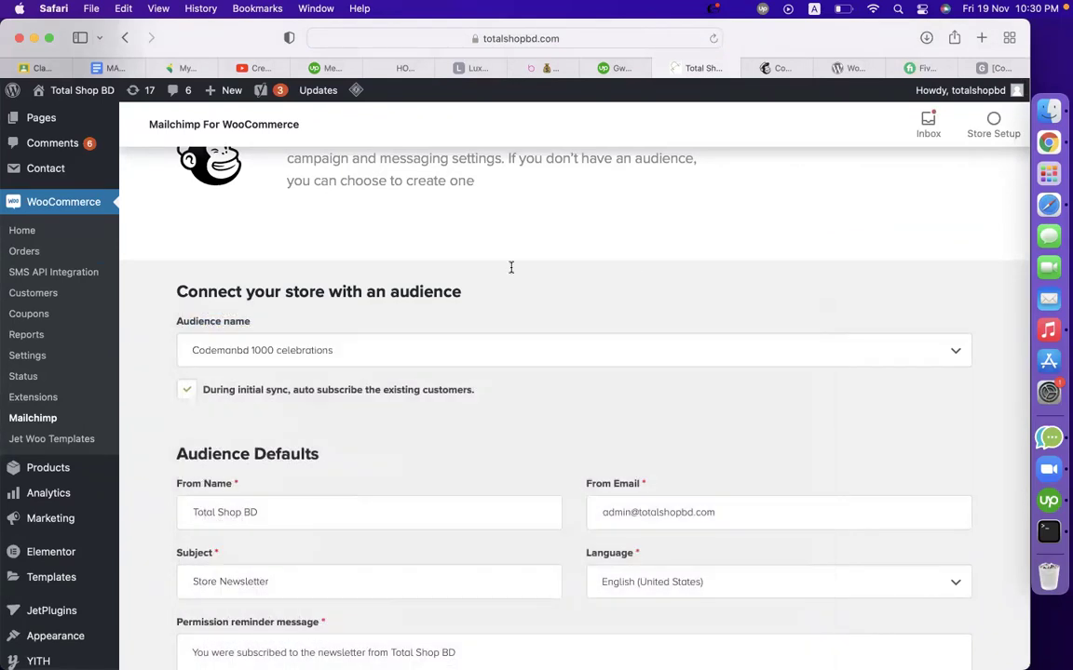
Review the sender From Name and From Email fields.
{"action": "scroll", "coordinate": [585, 276], "scroll_direction": "down", "scroll_amount": 2}
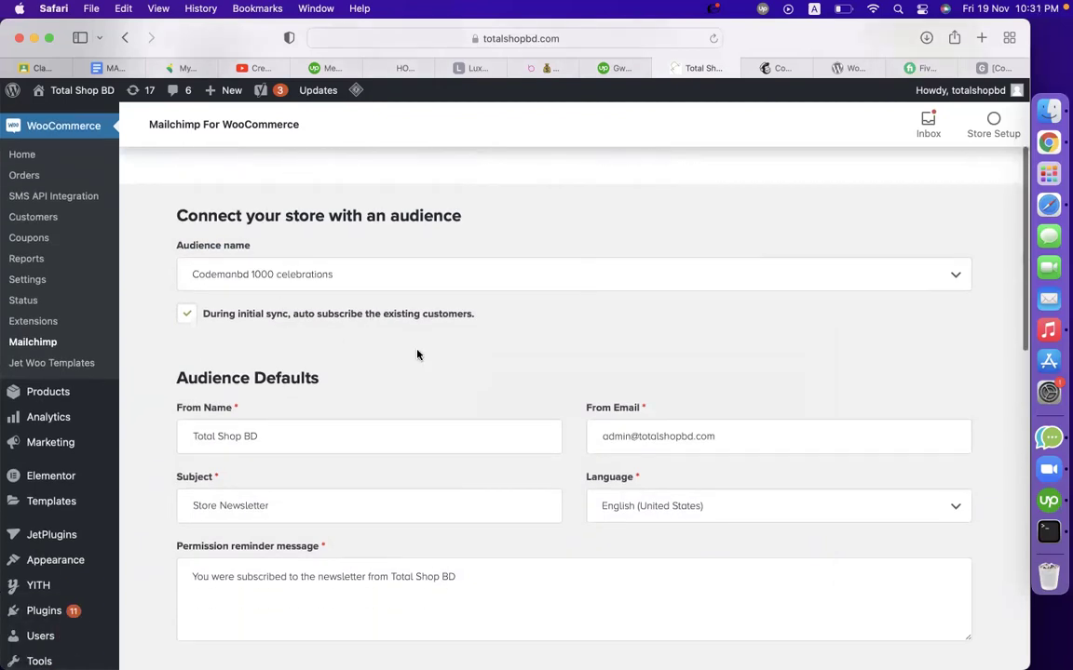
{"action": "scroll", "coordinate": [417, 354], "scroll_direction": "down", "scroll_amount": 5}
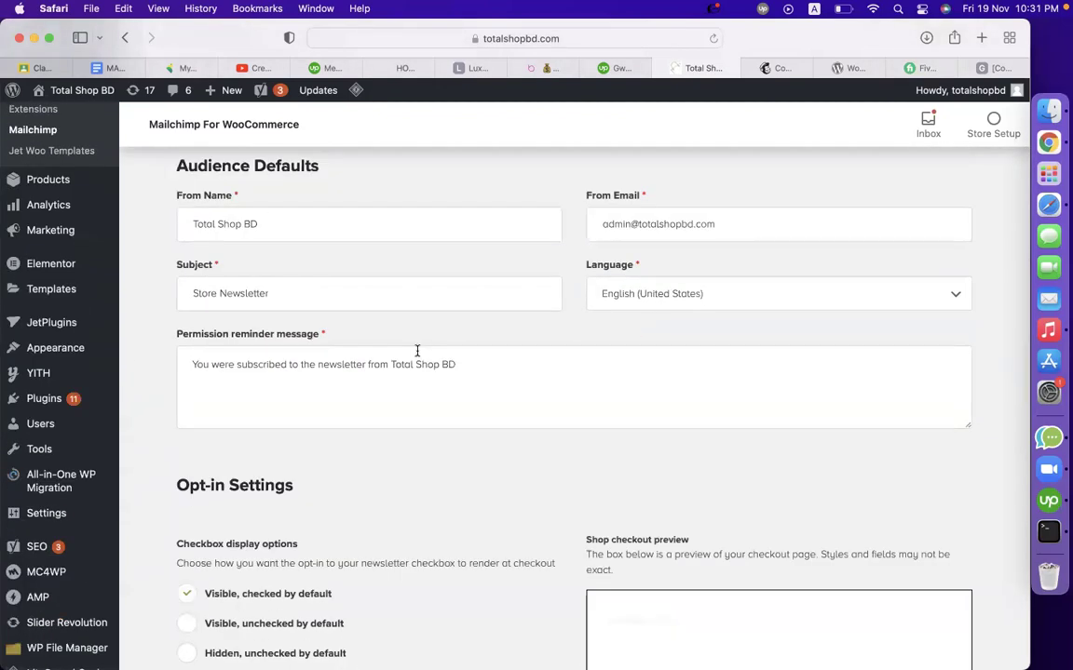
{"action": "scroll", "coordinate": [417, 352], "scroll_direction": "up", "scroll_amount": 2}
{"action": "scroll", "coordinate": [414, 354], "scroll_direction": "down", "scroll_amount": 5}
{"action": "scroll", "coordinate": [414, 357], "scroll_direction": "up", "scroll_amount": 5}
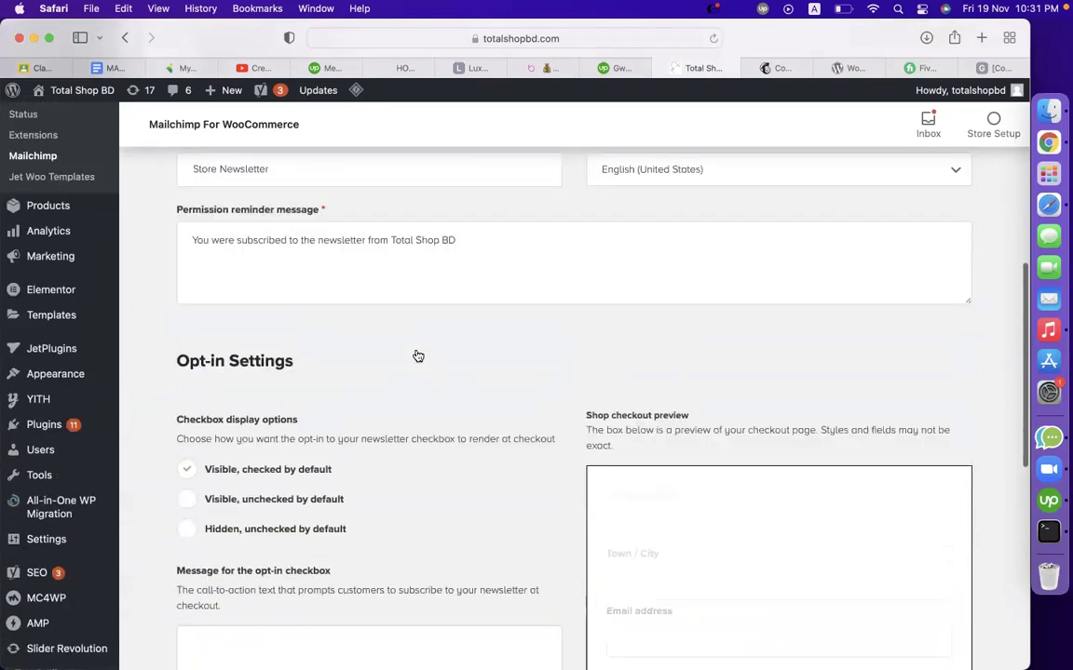
{"action": "left_click_drag", "start_coordinate": [279, 282], "coordinate": [127, 274]}
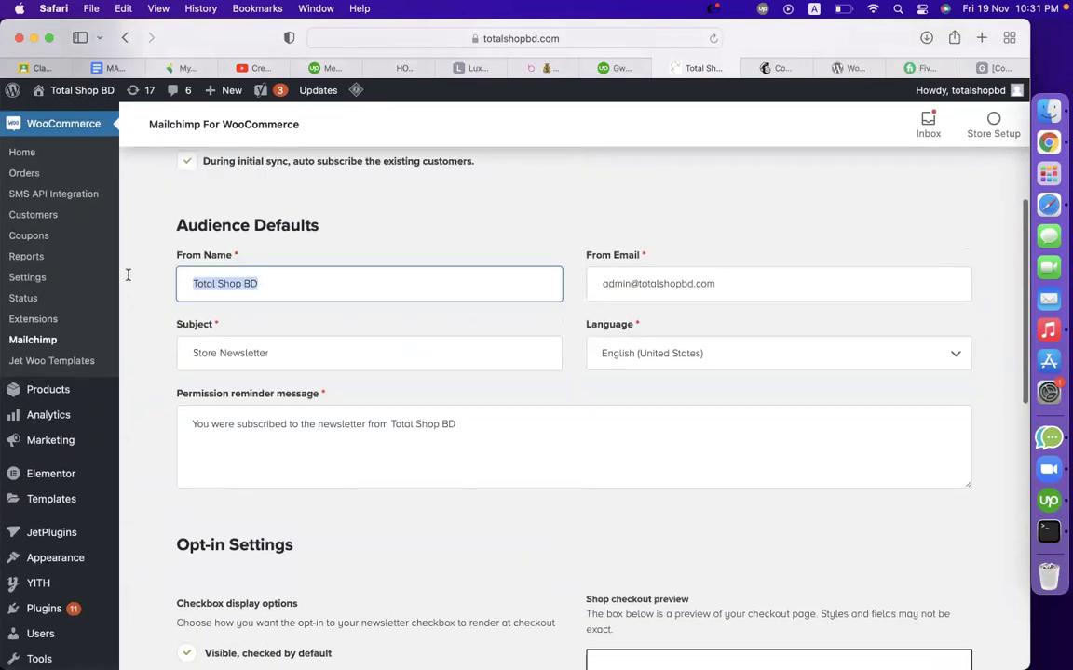
{"action": "left_click", "coordinate": [750, 284]}
{"action": "left_click_drag", "start_coordinate": [750, 284], "coordinate": [549, 285]}
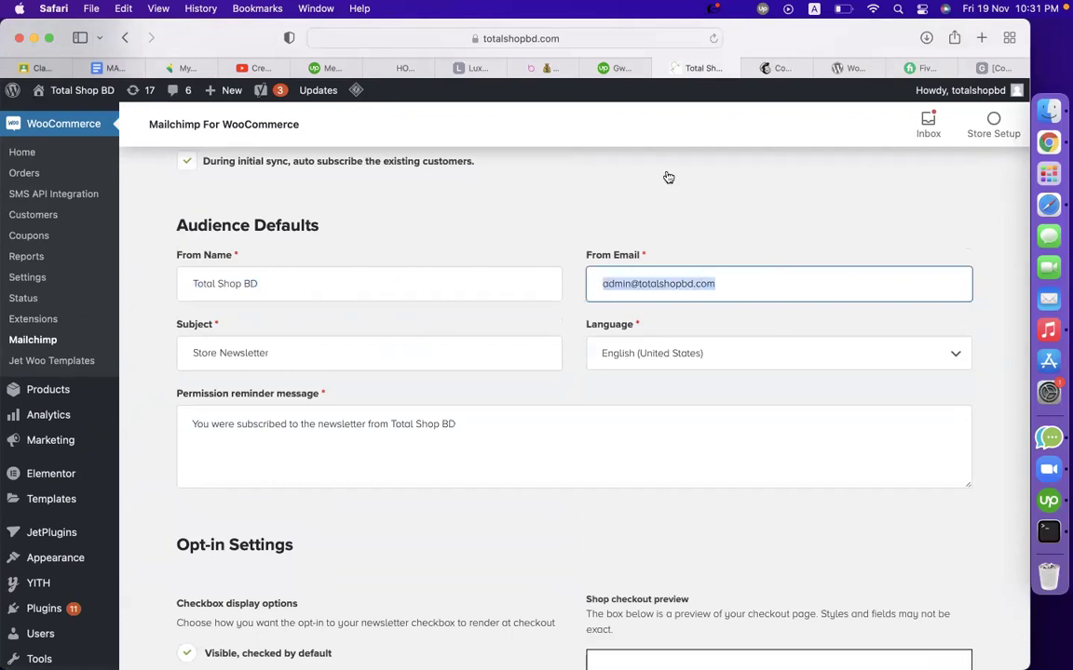
{"action": "left_click", "coordinate": [661, 212]}
{"action": "left_click_drag", "start_coordinate": [750, 293], "coordinate": [527, 285]}
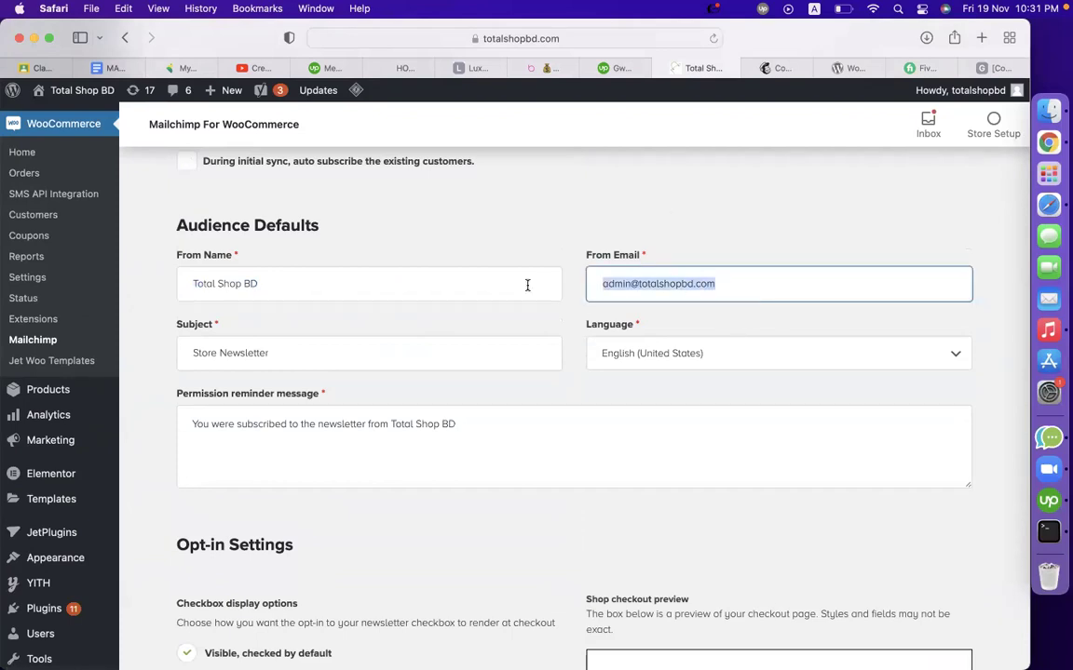
{"action": "left_click", "coordinate": [527, 230]}
Check the subscriber Tags field, then return to Mailchimp's WooCommerce integration page.
{"action": "scroll", "coordinate": [623, 407], "scroll_direction": "down", "scroll_amount": 10}
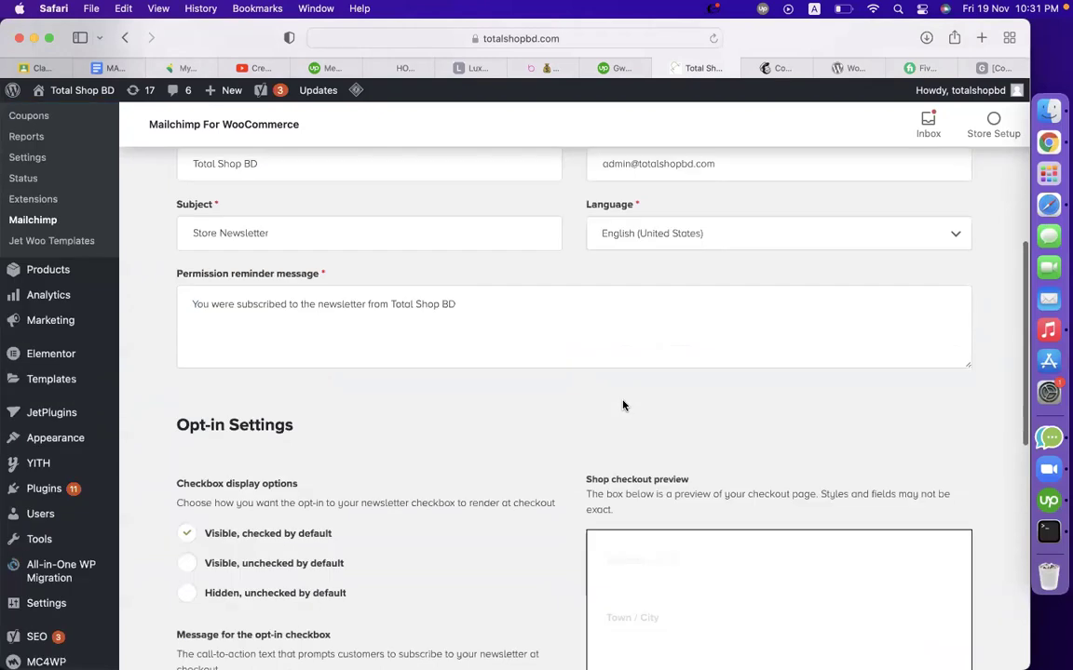
{"action": "scroll", "coordinate": [623, 405], "scroll_direction": "down", "scroll_amount": 3}
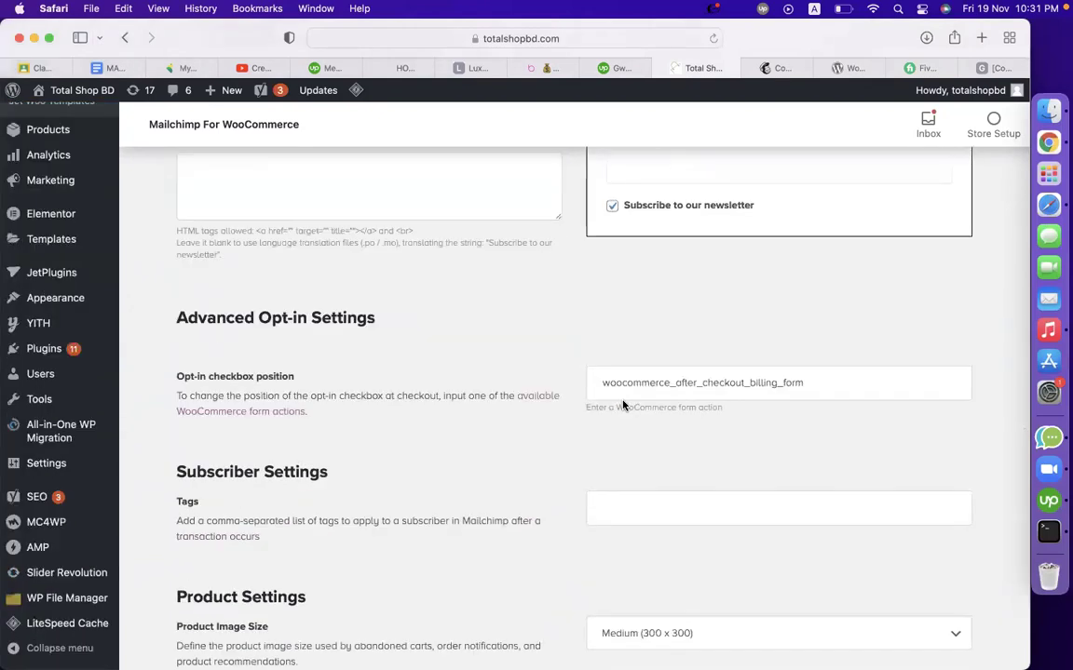
{"action": "scroll", "coordinate": [623, 405], "scroll_direction": "up", "scroll_amount": 3}
{"action": "scroll", "coordinate": [623, 405], "scroll_direction": "down", "scroll_amount": 5}
{"action": "left_click", "coordinate": [621, 401]}
{"action": "left_click", "coordinate": [533, 364]}
{"action": "left_click", "coordinate": [611, 401]}
{"action": "left_click", "coordinate": [579, 281]}
{"action": "left_click", "coordinate": [780, 69]}
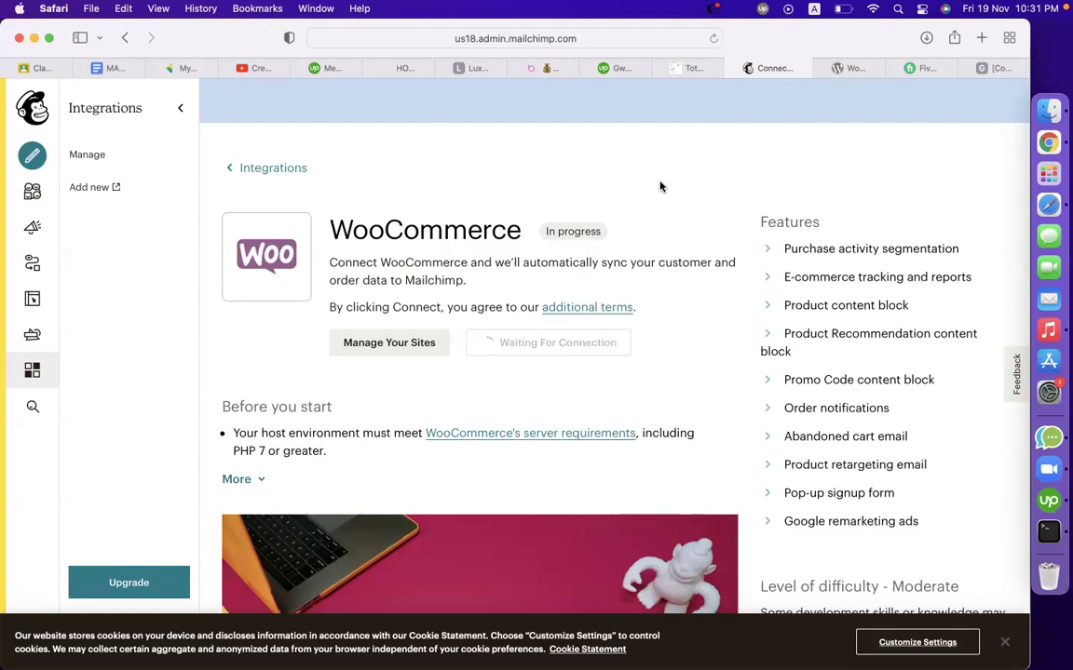
Look through Manage Your Sites and the site switcher, then open the Audience dashboard.
{"action": "left_click", "coordinate": [388, 341]}
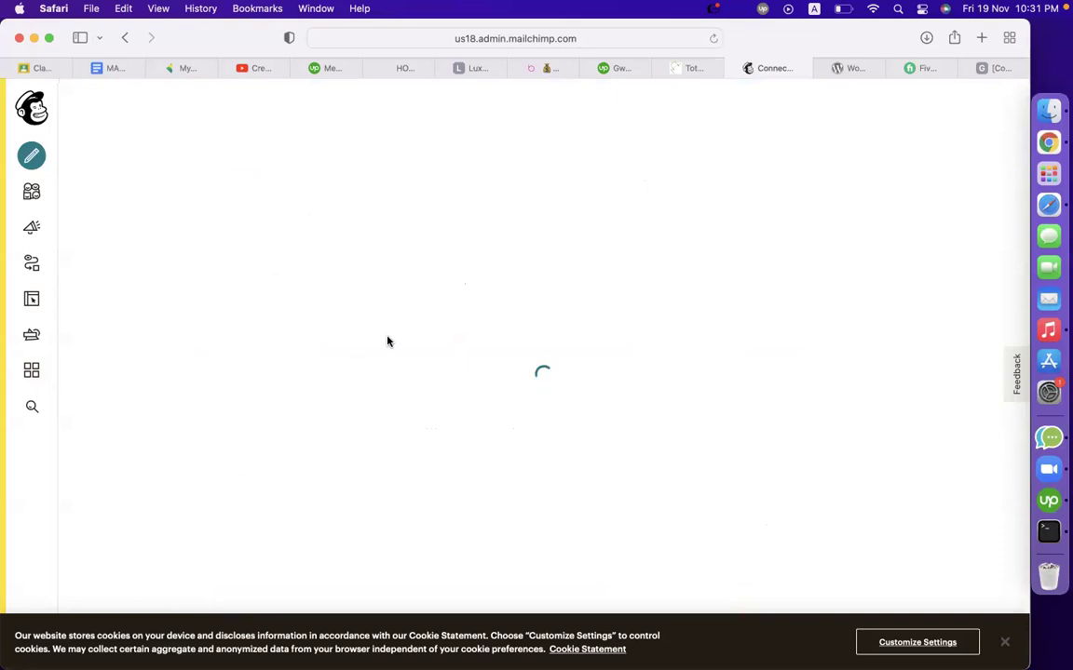
{"action": "scroll", "coordinate": [572, 333], "scroll_direction": "down", "scroll_amount": 2}
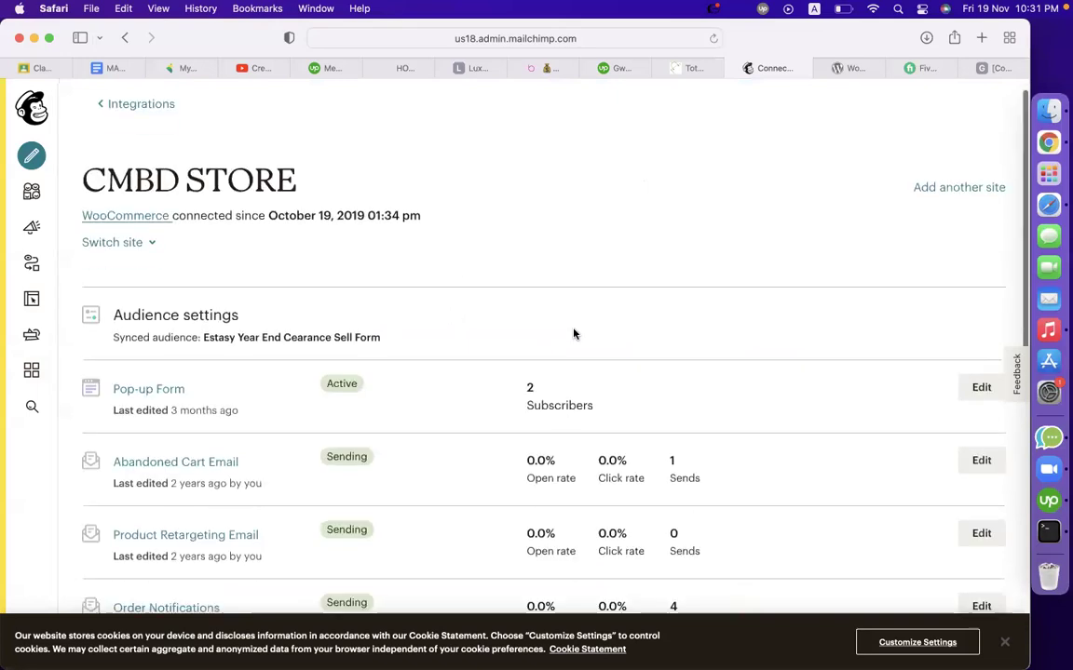
{"action": "scroll", "coordinate": [311, 358], "scroll_direction": "up", "scroll_amount": 2}
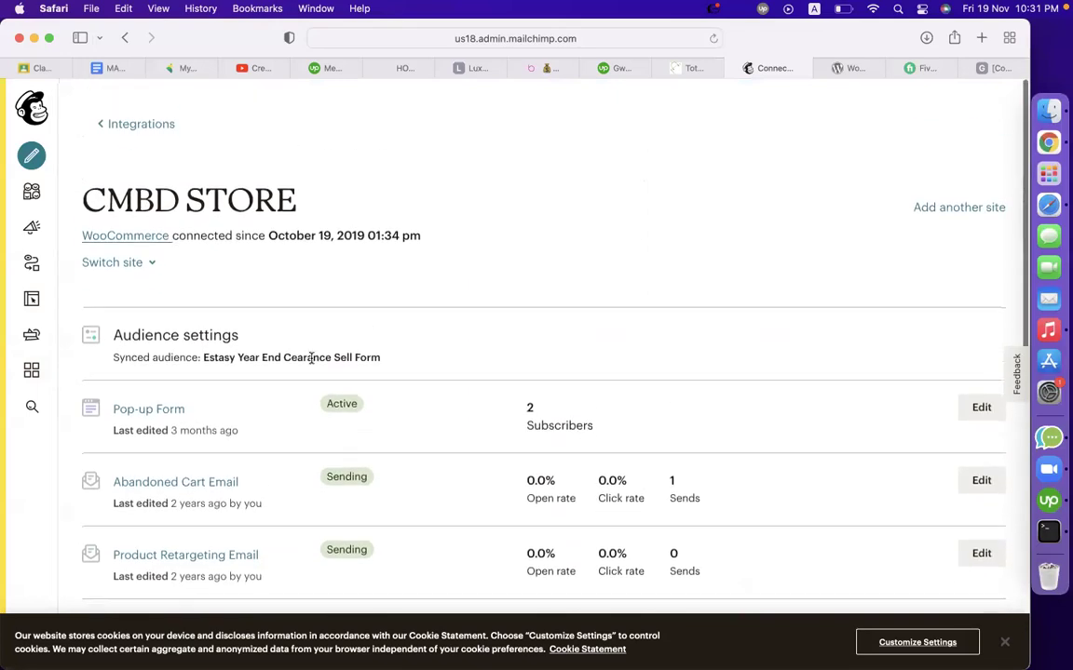
{"action": "left_click", "coordinate": [141, 263]}
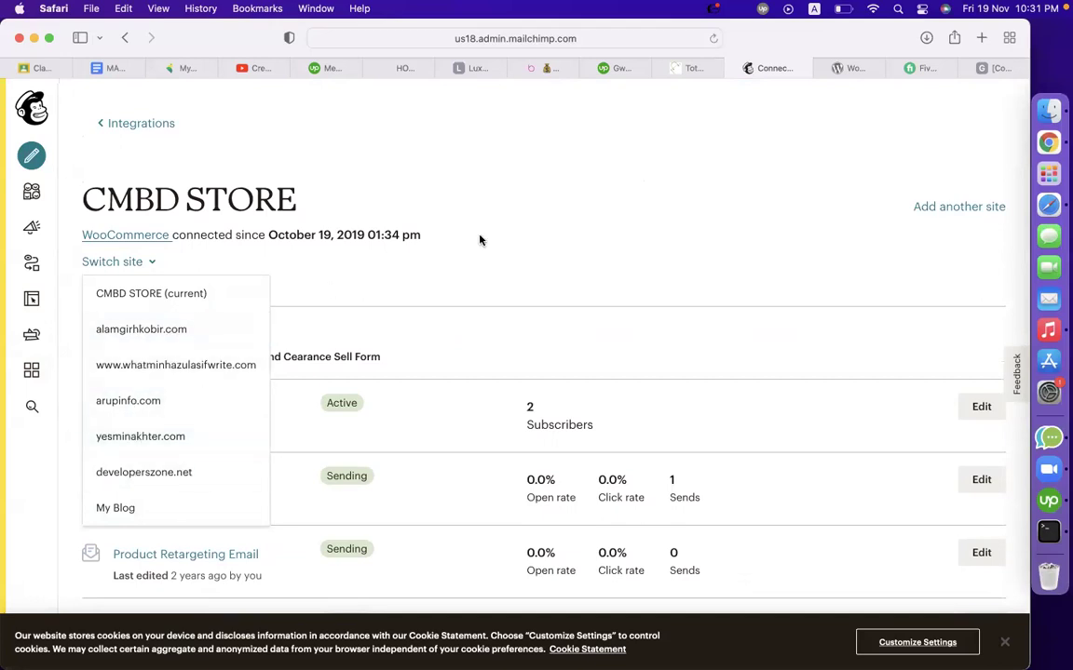
{"action": "left_click", "coordinate": [546, 240]}
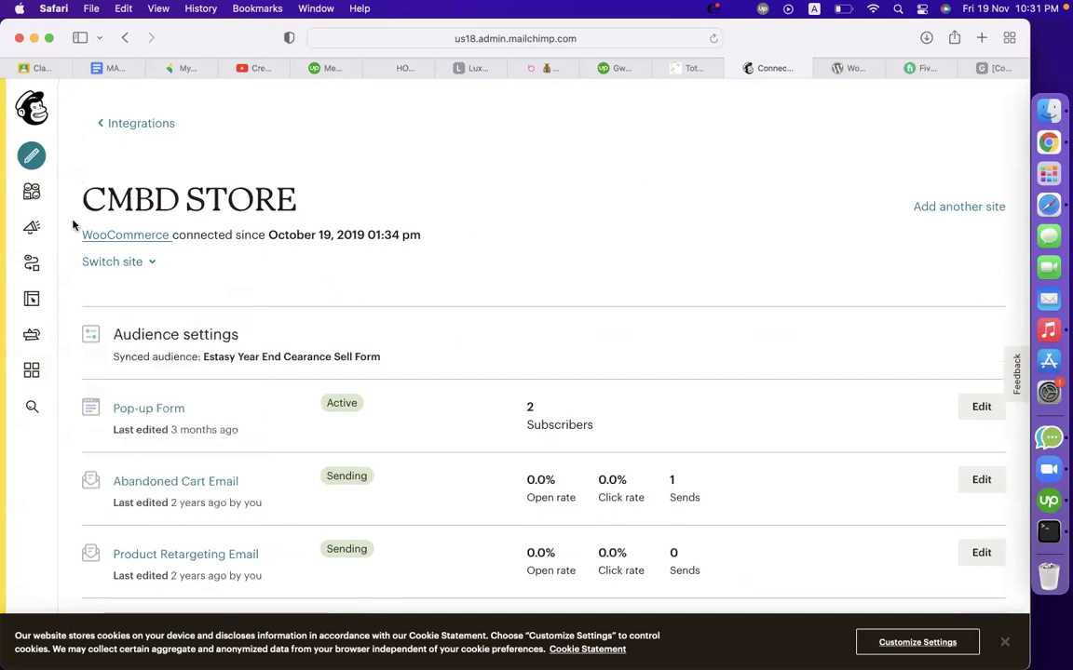
{"action": "left_click", "coordinate": [34, 210]}
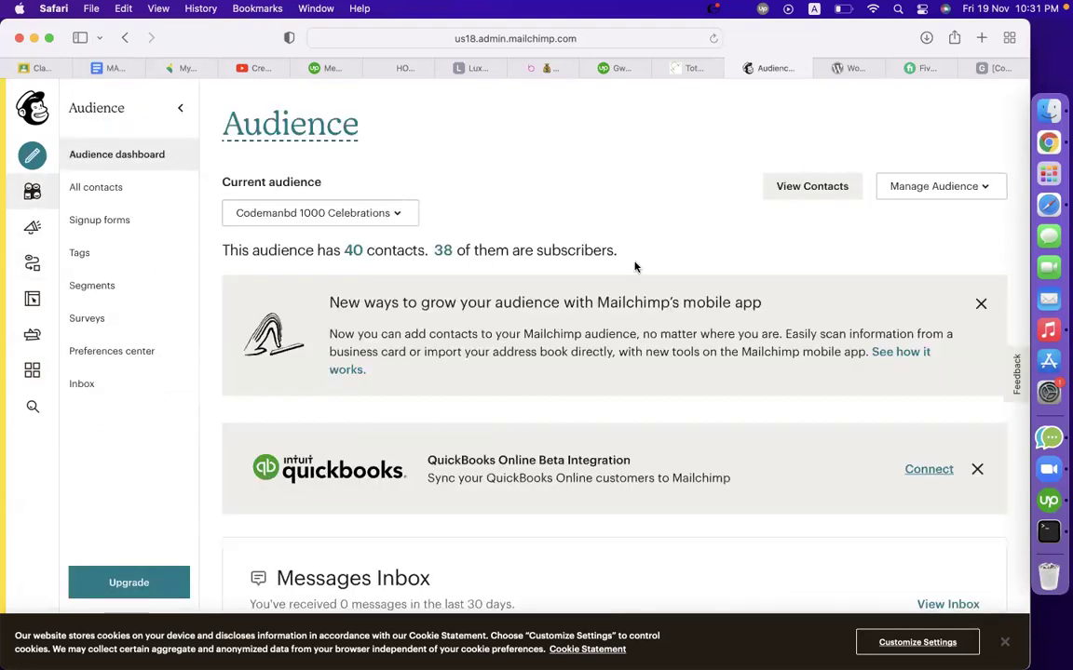
Open the audience's 40 contacts and go to Manage contacts > Tags.
{"action": "left_click", "coordinate": [351, 251]}
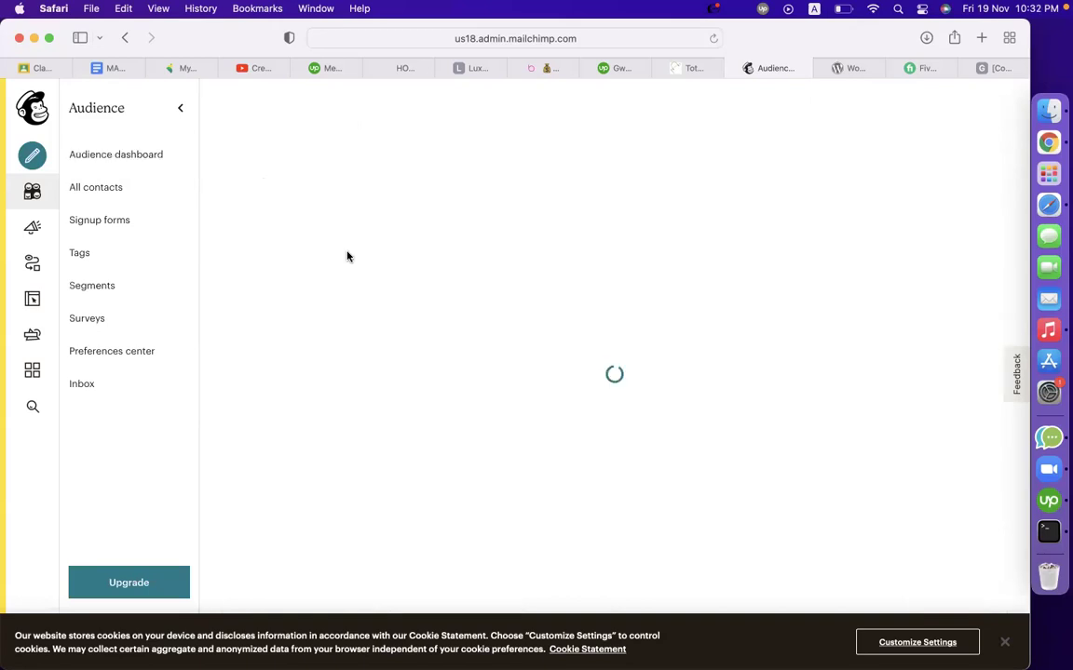
{"action": "scroll", "coordinate": [708, 279], "scroll_direction": "down", "scroll_amount": 3}
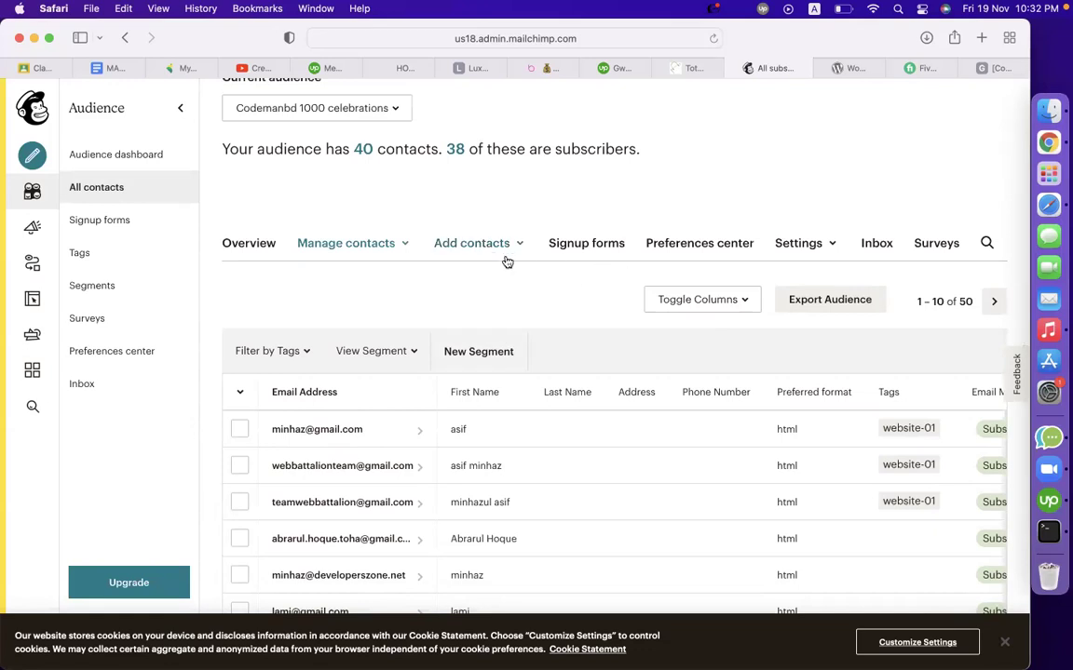
{"action": "left_click", "coordinate": [364, 253]}
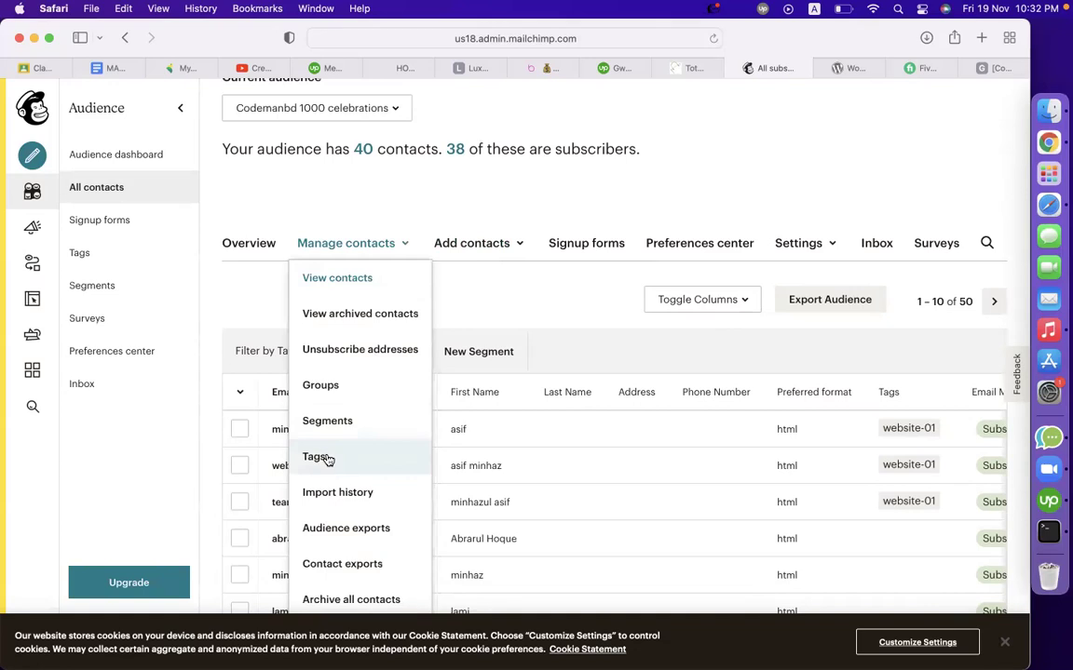
{"action": "left_click", "coordinate": [328, 460]}
Copy 'totalshopbd' from the store's web address and return to the Mailchimp Tags page.
{"action": "left_click", "coordinate": [692, 71]}
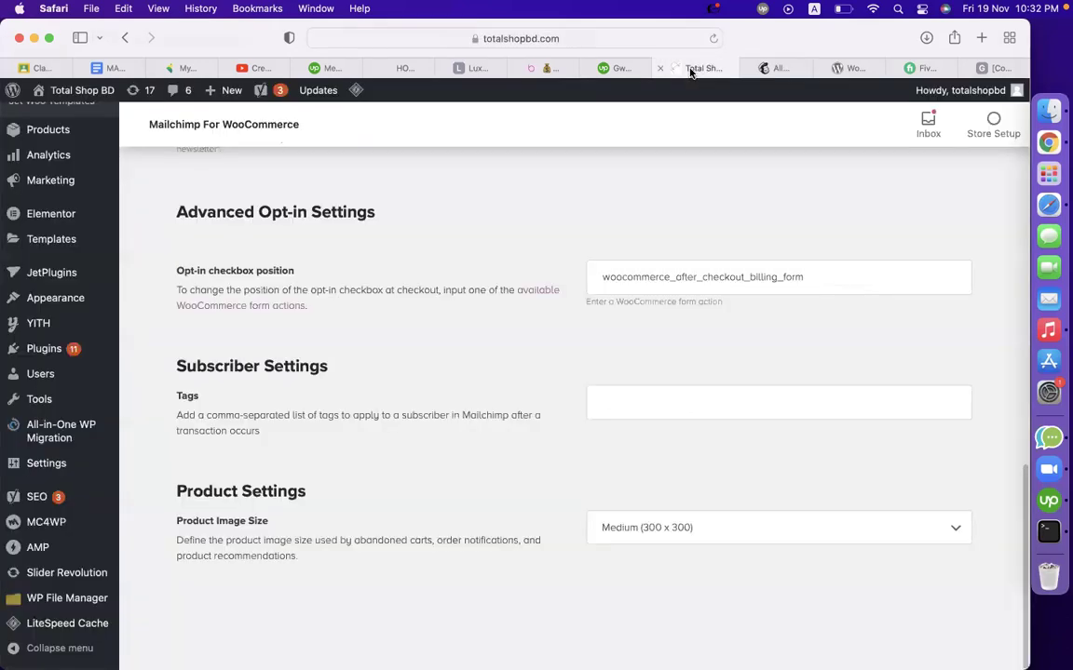
{"action": "left_click", "coordinate": [488, 38]}
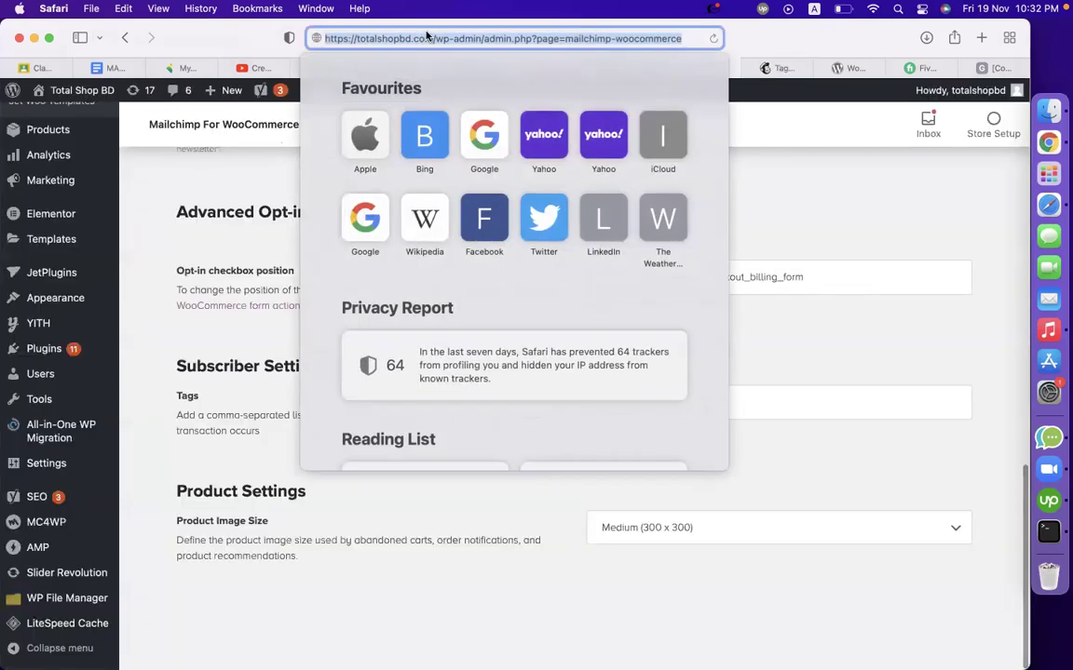
{"action": "double_click", "coordinate": [374, 39]}
{"action": "key", "text": "super+c"}
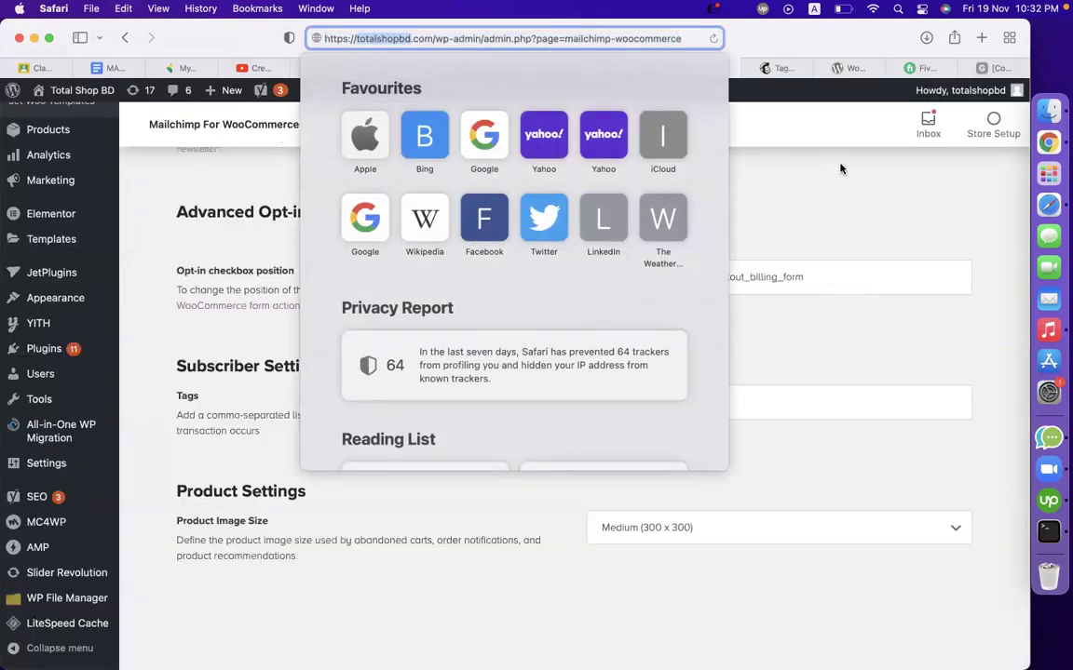
{"action": "key", "text": "Escape"}
{"action": "left_click", "coordinate": [782, 68]}
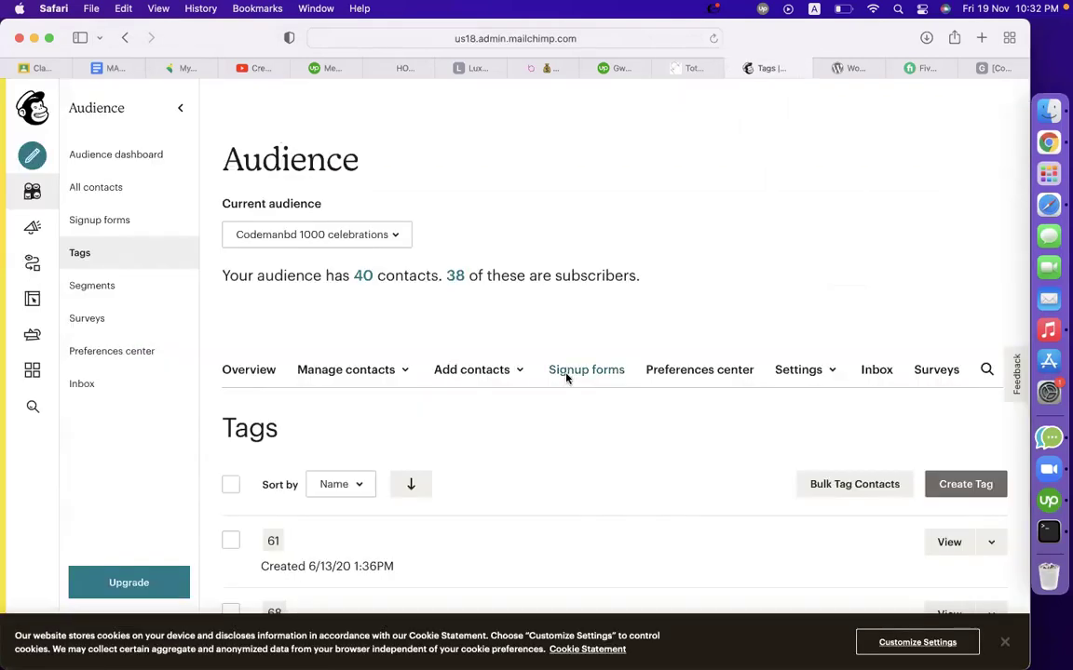
Create a new tag named totalshopbd by pasting the copied store name.
{"action": "scroll", "coordinate": [566, 377], "scroll_direction": "down", "scroll_amount": 4}
{"action": "left_click", "coordinate": [962, 293]}
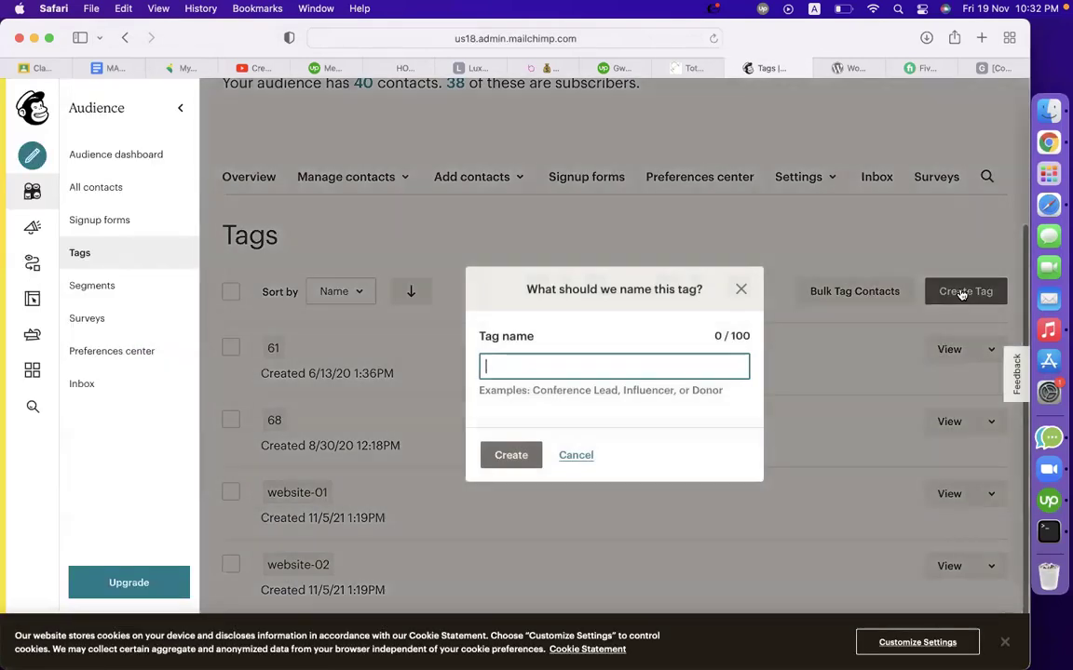
{"action": "key", "text": "super+v"}
{"action": "left_click", "coordinate": [512, 454]}
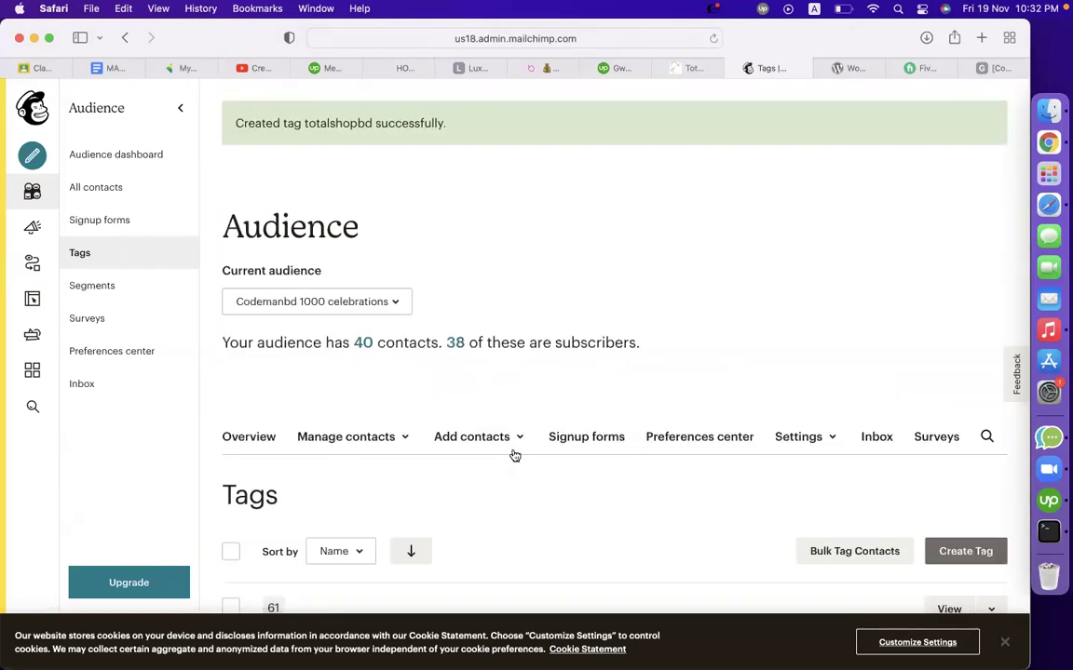
{"action": "scroll", "coordinate": [669, 378], "scroll_direction": "down", "scroll_amount": 3}
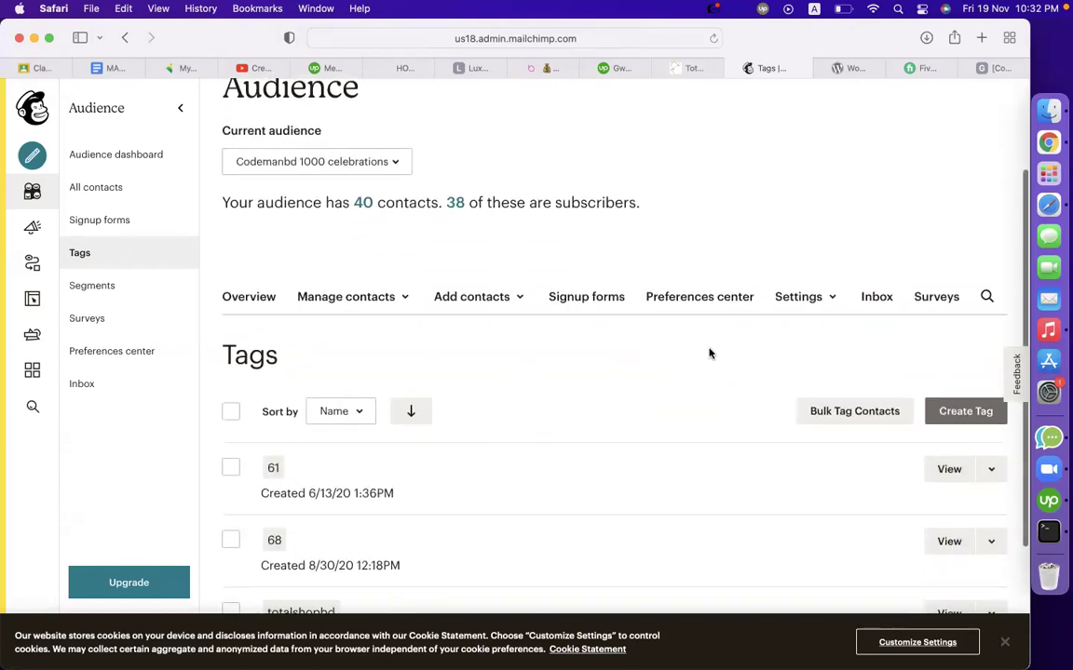
Reload the store's Mailchimp settings and select the Codemanbd 1000 celebrations audience.
{"action": "left_click", "coordinate": [699, 71]}
{"action": "scroll", "coordinate": [460, 412], "scroll_direction": "up", "scroll_amount": 10}
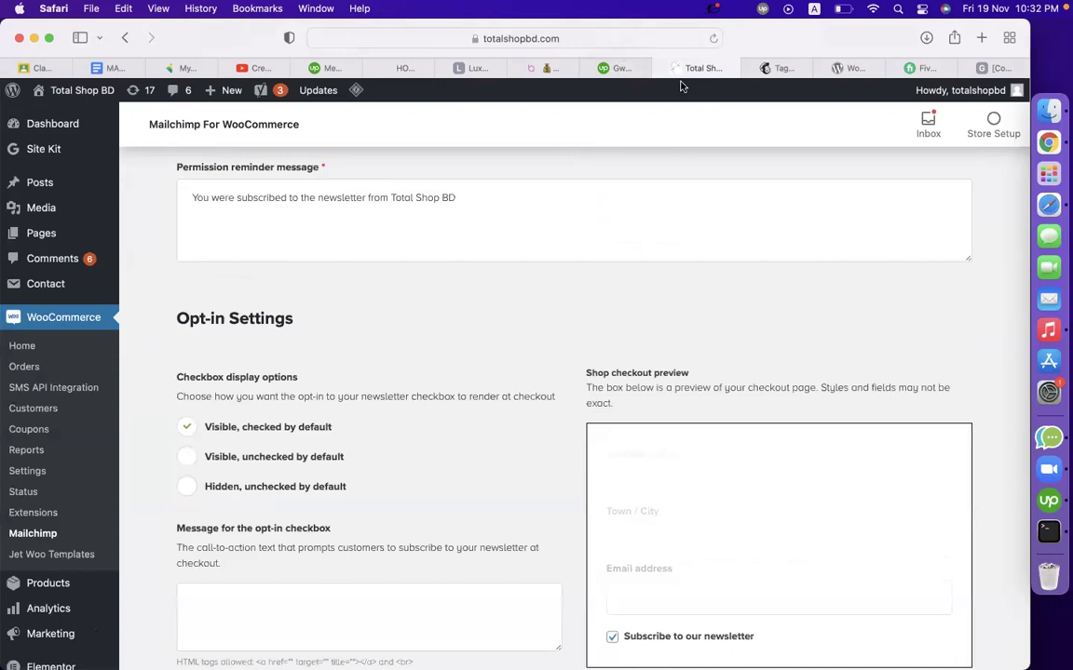
{"action": "key", "text": "super+r"}
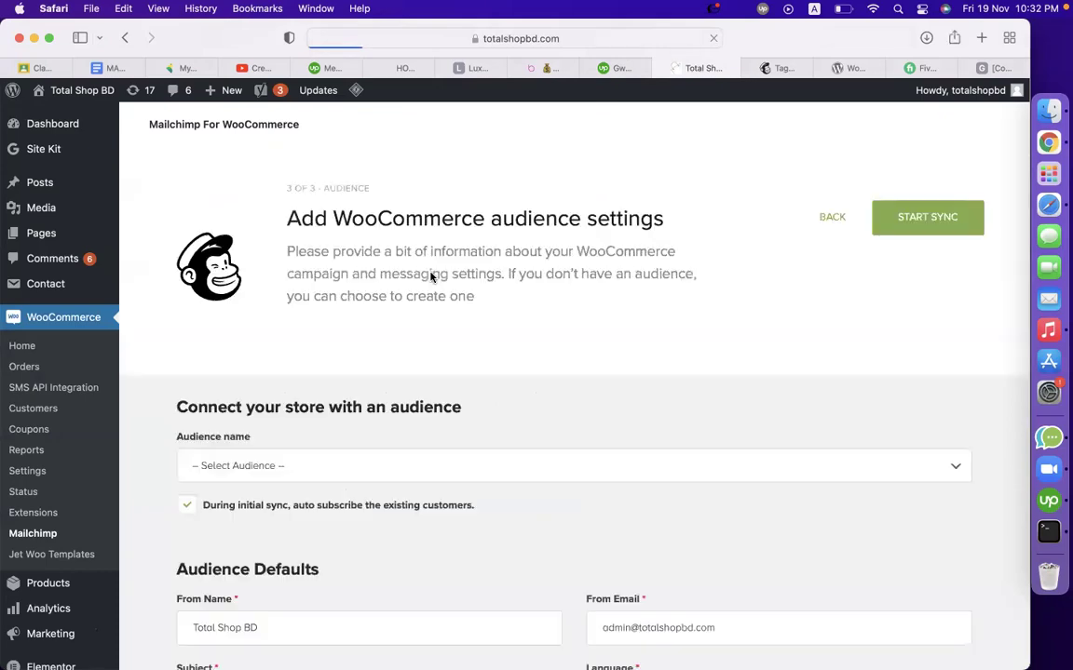
{"action": "scroll", "coordinate": [431, 277], "scroll_direction": "down", "scroll_amount": 10}
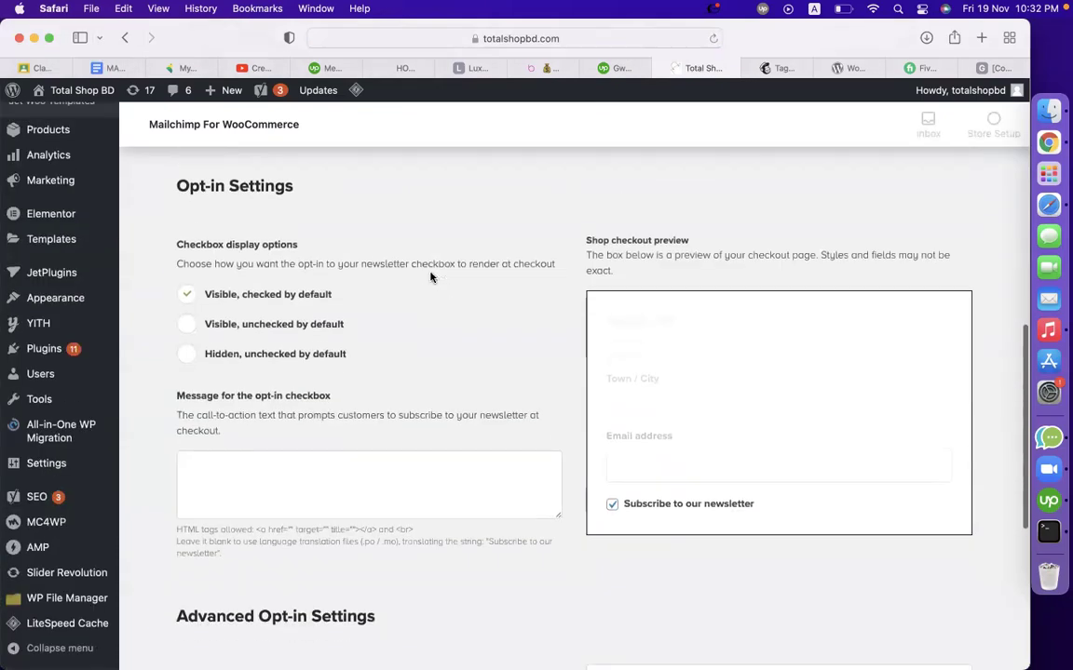
{"action": "scroll", "coordinate": [431, 280], "scroll_direction": "up", "scroll_amount": 15}
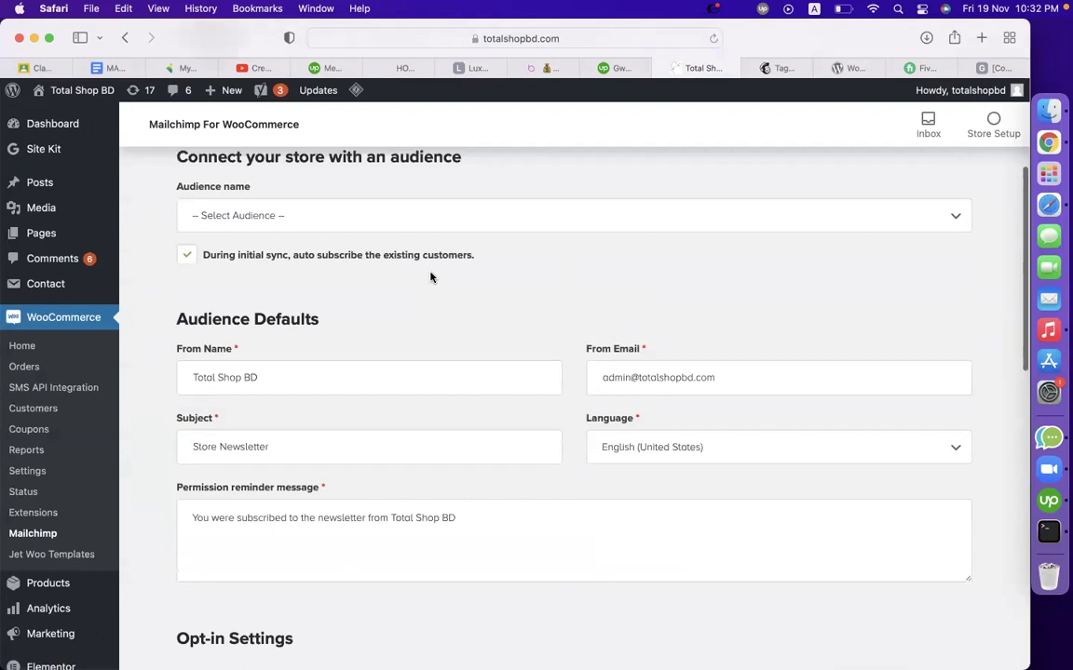
{"action": "left_click", "coordinate": [316, 435]}
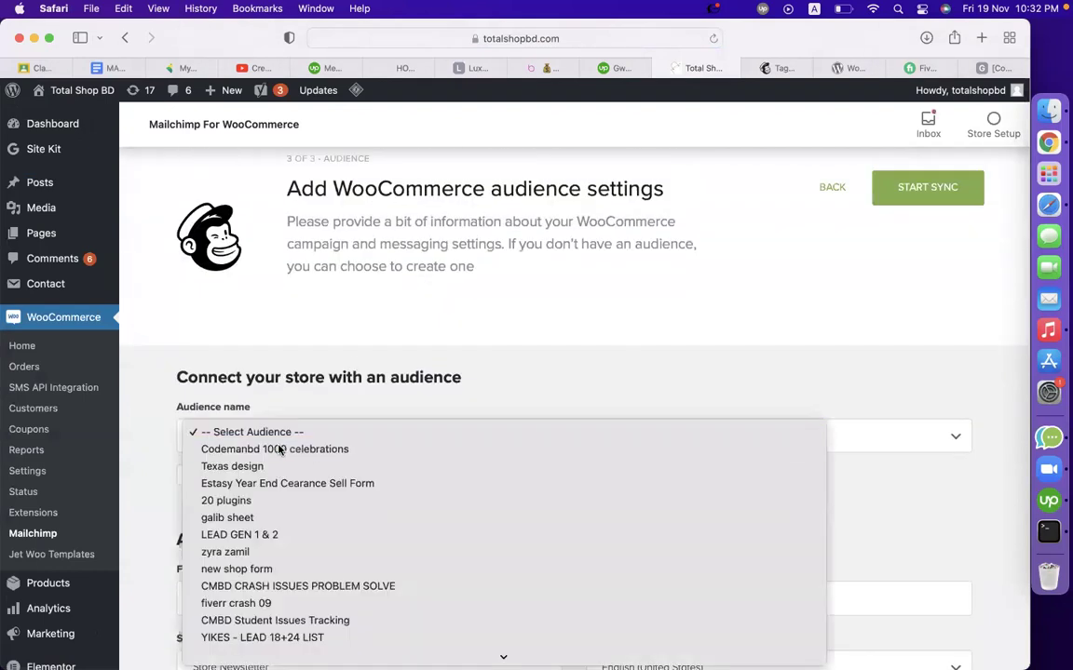
{"action": "left_click", "coordinate": [280, 448]}
Add totalshopbd as the subscriber tag and start the sync.
{"action": "scroll", "coordinate": [526, 369], "scroll_direction": "down", "scroll_amount": 4}
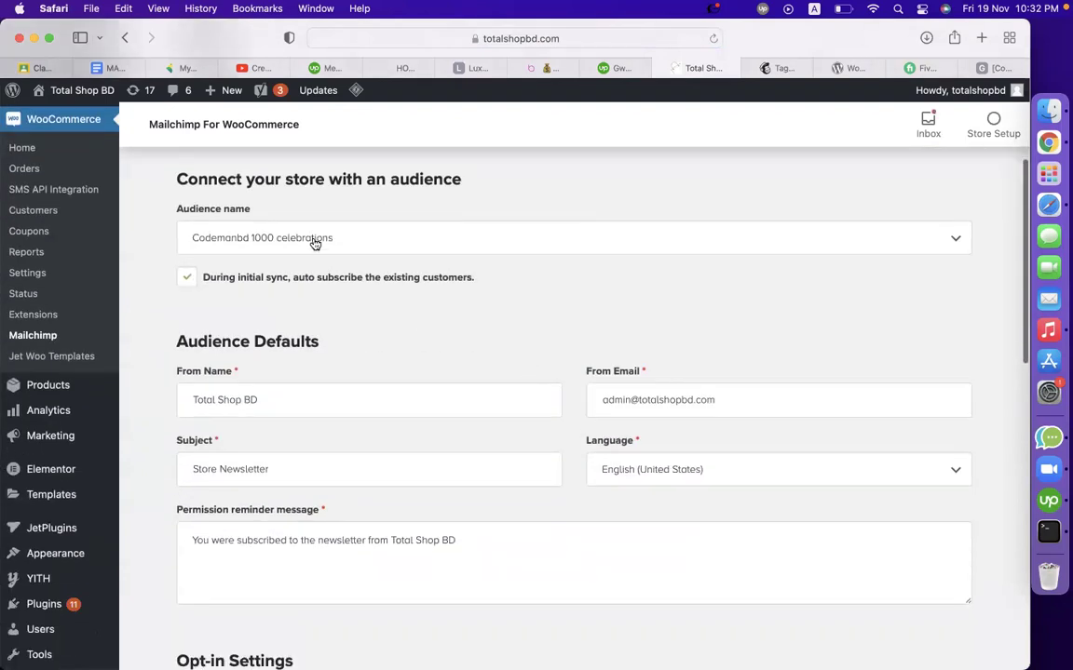
{"action": "scroll", "coordinate": [457, 270], "scroll_direction": "down", "scroll_amount": 12}
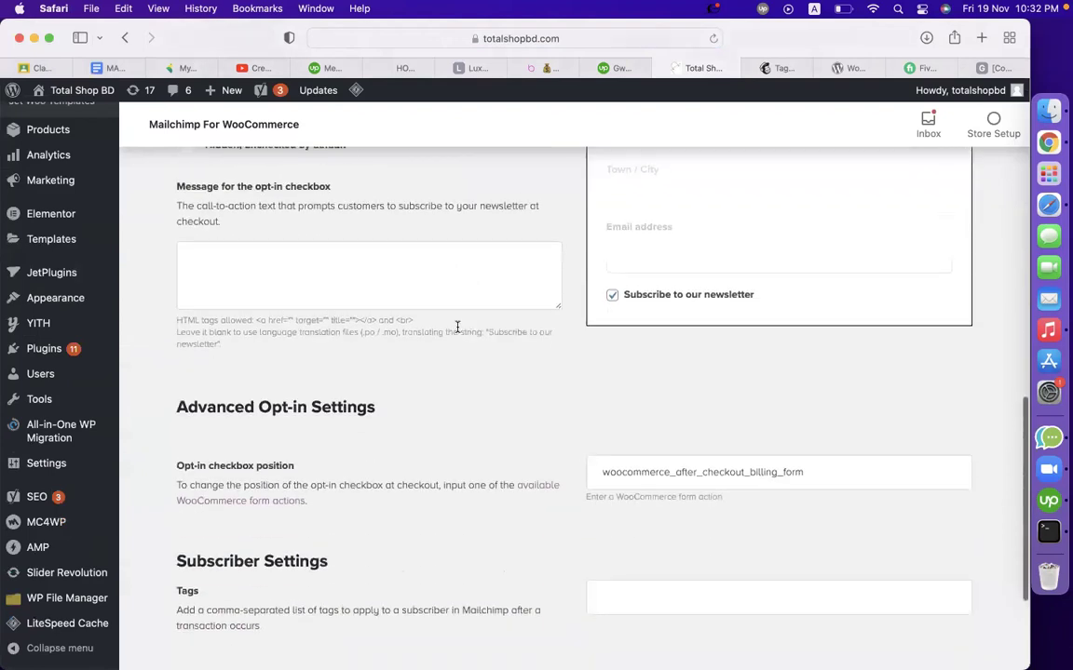
{"action": "scroll", "coordinate": [457, 327], "scroll_direction": "down", "scroll_amount": 4}
{"action": "left_click", "coordinate": [663, 389]}
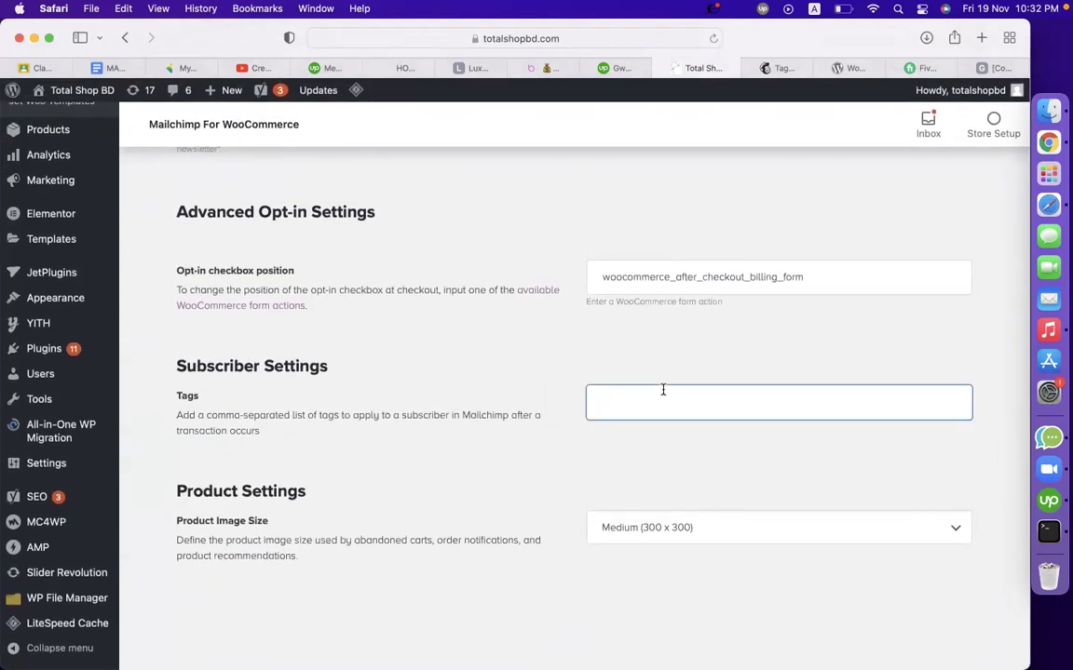
{"action": "key", "text": "super+v"}
{"action": "left_click", "coordinate": [530, 364]}
{"action": "left_click", "coordinate": [694, 400]}
{"action": "left_click", "coordinate": [586, 371]}
{"action": "scroll", "coordinate": [709, 332], "scroll_direction": "up", "scroll_amount": 15}
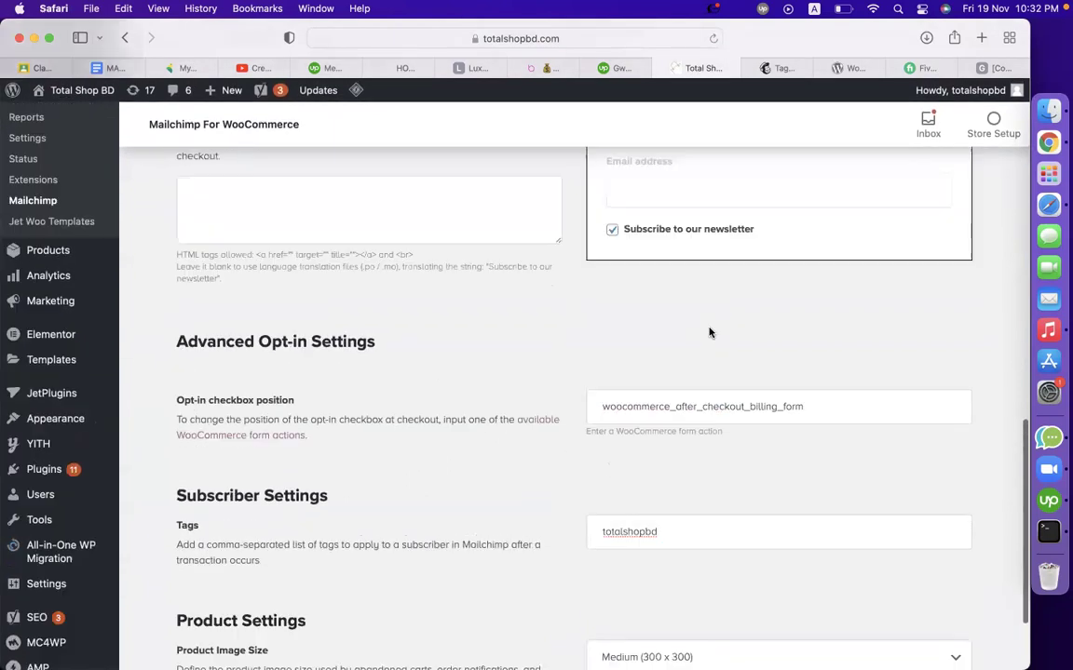
{"action": "left_click", "coordinate": [914, 233]}
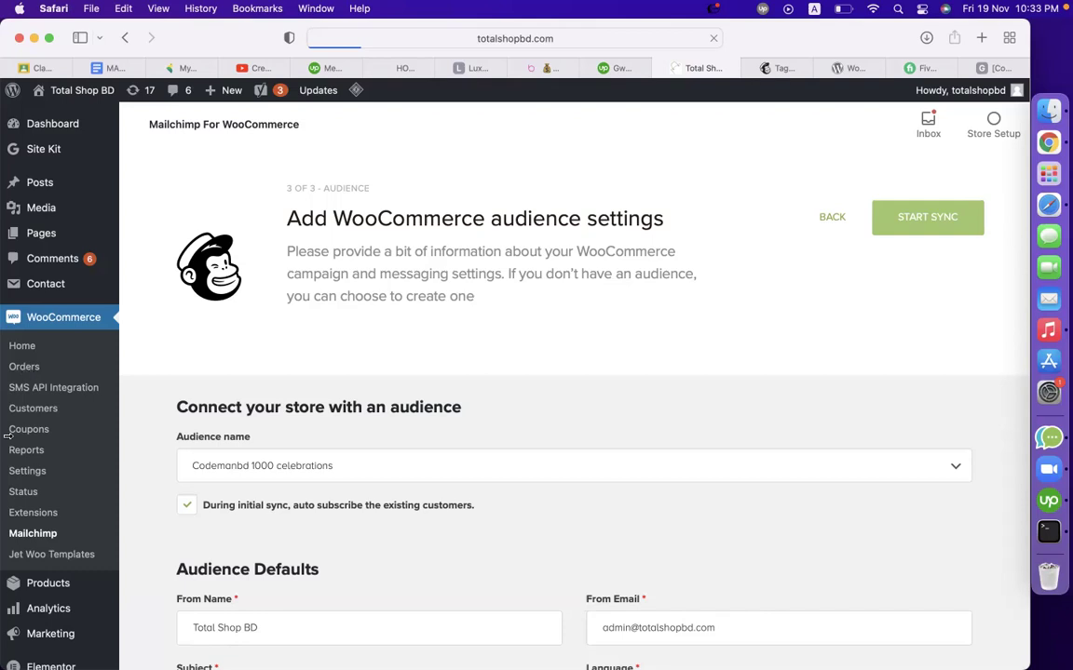
Scroll through the sync Overview to confirm syncing, then return to the Mailchimp Tags page.
{"action": "scroll", "coordinate": [247, 382], "scroll_direction": "down", "scroll_amount": 3}
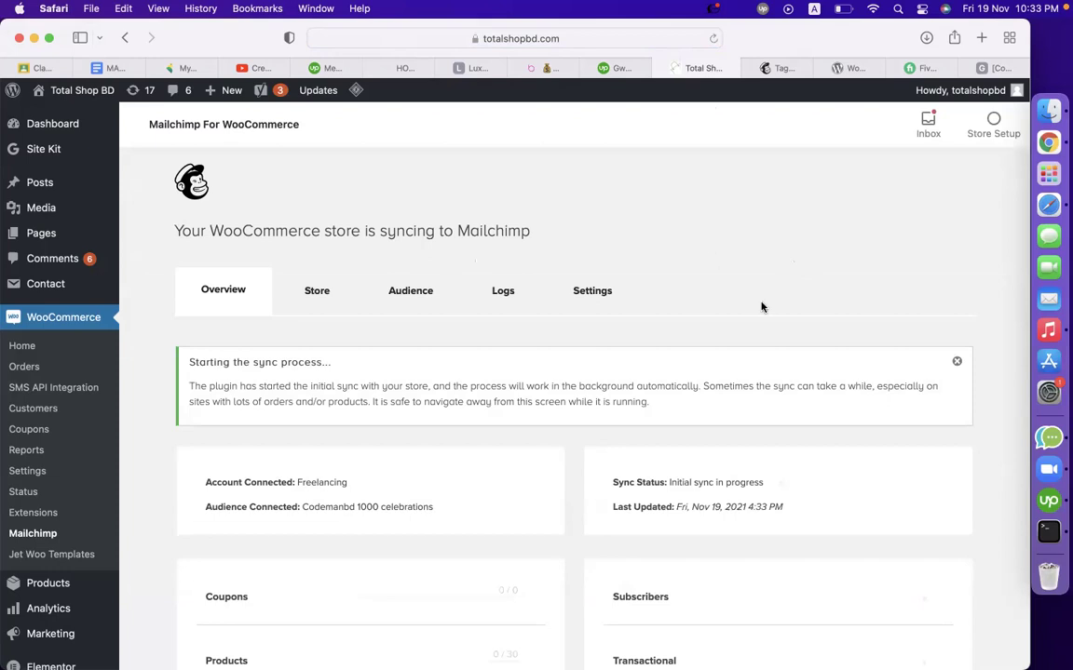
{"action": "scroll", "coordinate": [761, 306], "scroll_direction": "down", "scroll_amount": 5}
{"action": "scroll", "coordinate": [761, 306], "scroll_direction": "up", "scroll_amount": 1}
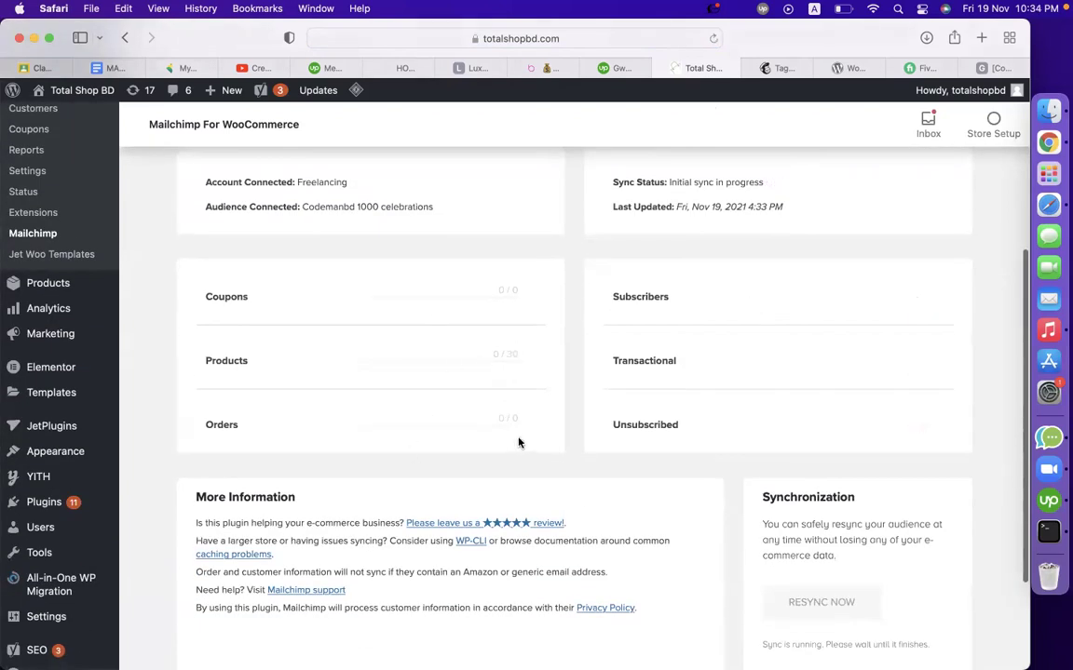
{"action": "scroll", "coordinate": [512, 419], "scroll_direction": "down", "scroll_amount": 3}
{"action": "scroll", "coordinate": [513, 419], "scroll_direction": "up", "scroll_amount": 10}
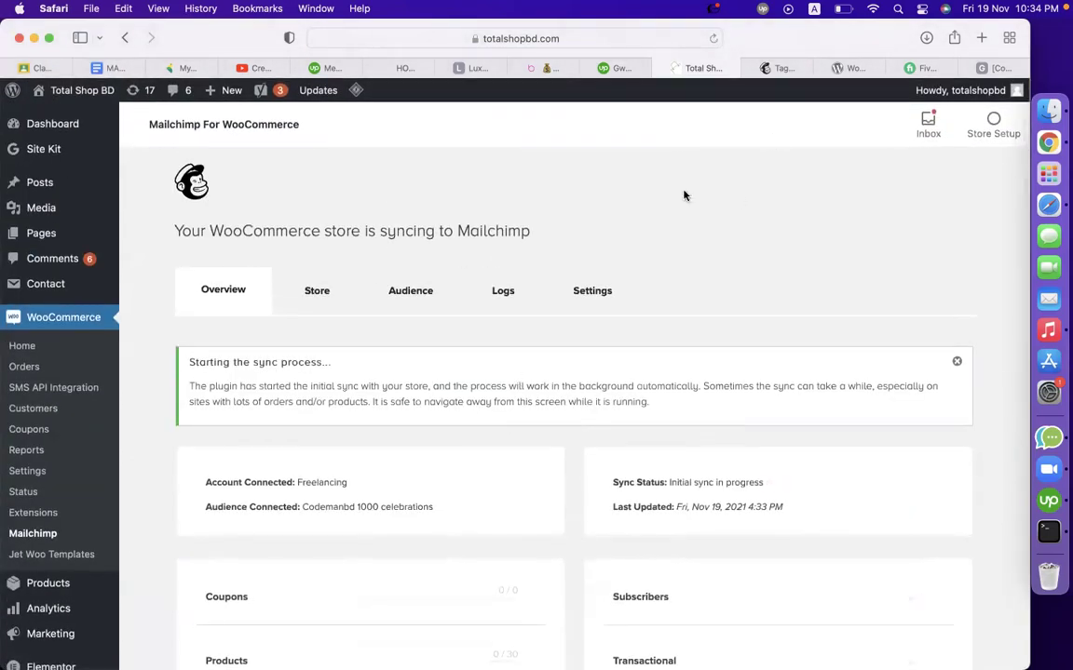
{"action": "left_click", "coordinate": [771, 70]}
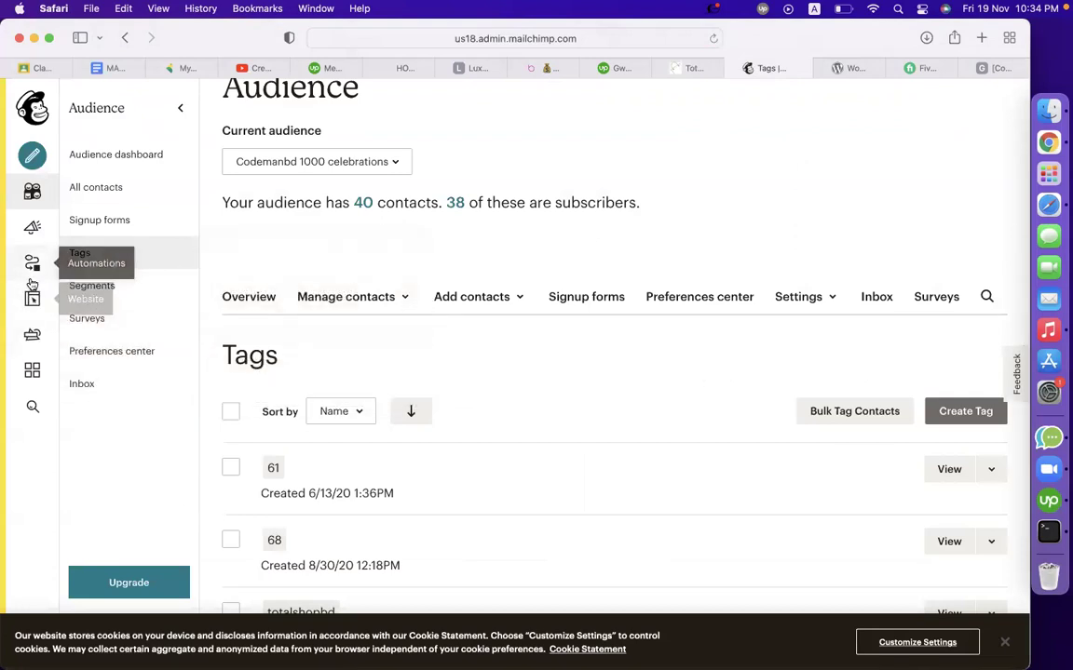
Go to Integrations and open 'Manage your sites' for the connected stores.
{"action": "left_click", "coordinate": [31, 370]}
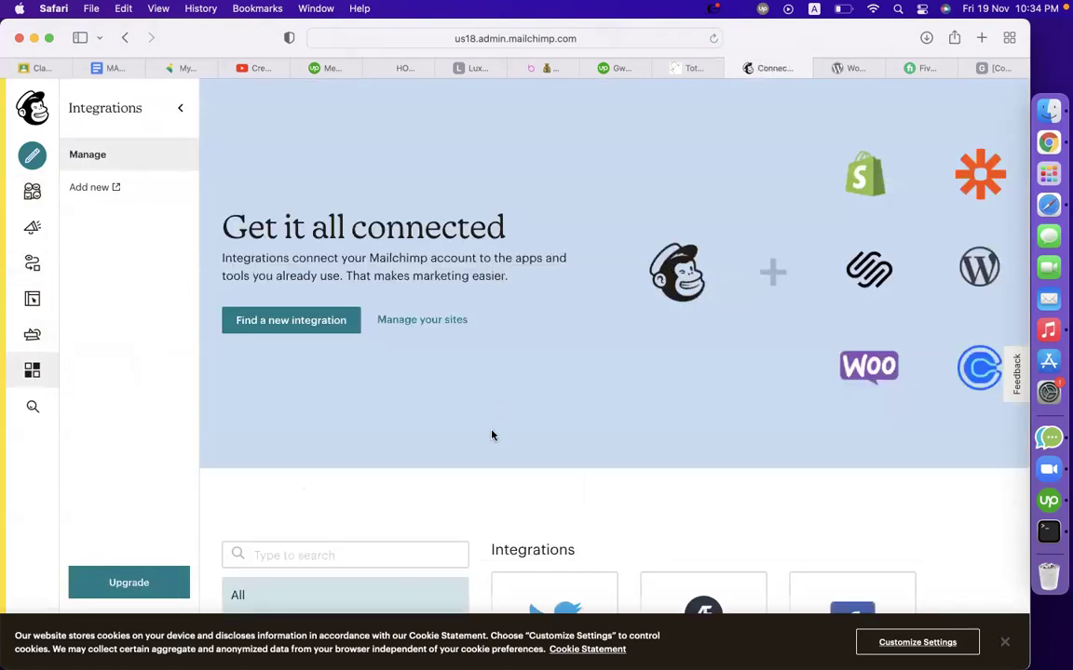
{"action": "scroll", "coordinate": [492, 433], "scroll_direction": "down", "scroll_amount": 5}
{"action": "scroll", "coordinate": [491, 434], "scroll_direction": "up", "scroll_amount": 5}
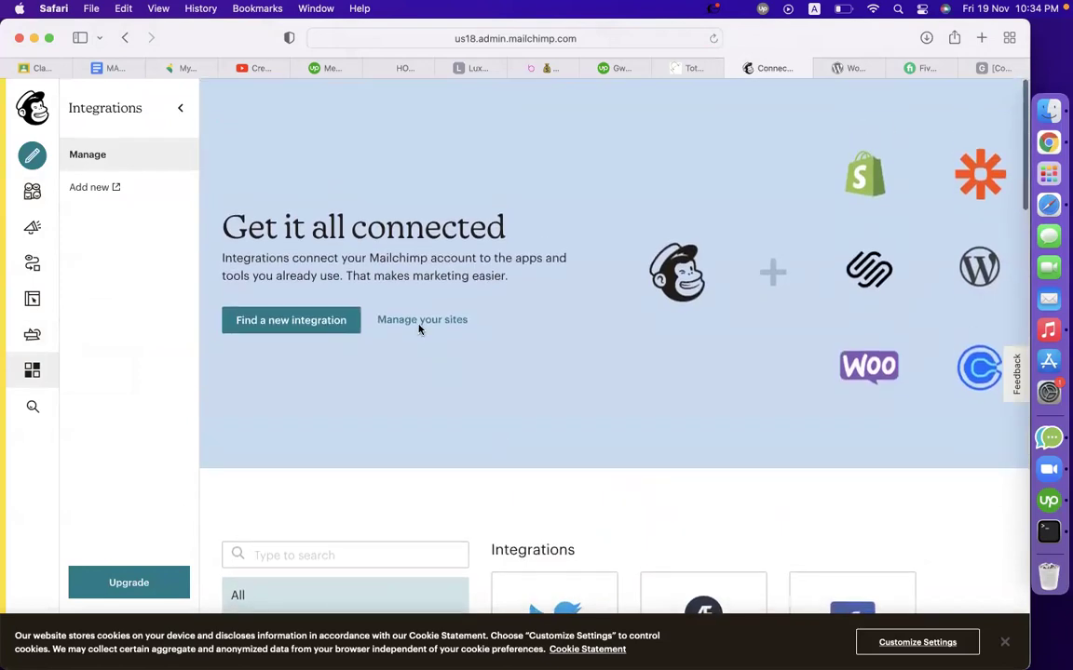
{"action": "left_click", "coordinate": [419, 322]}
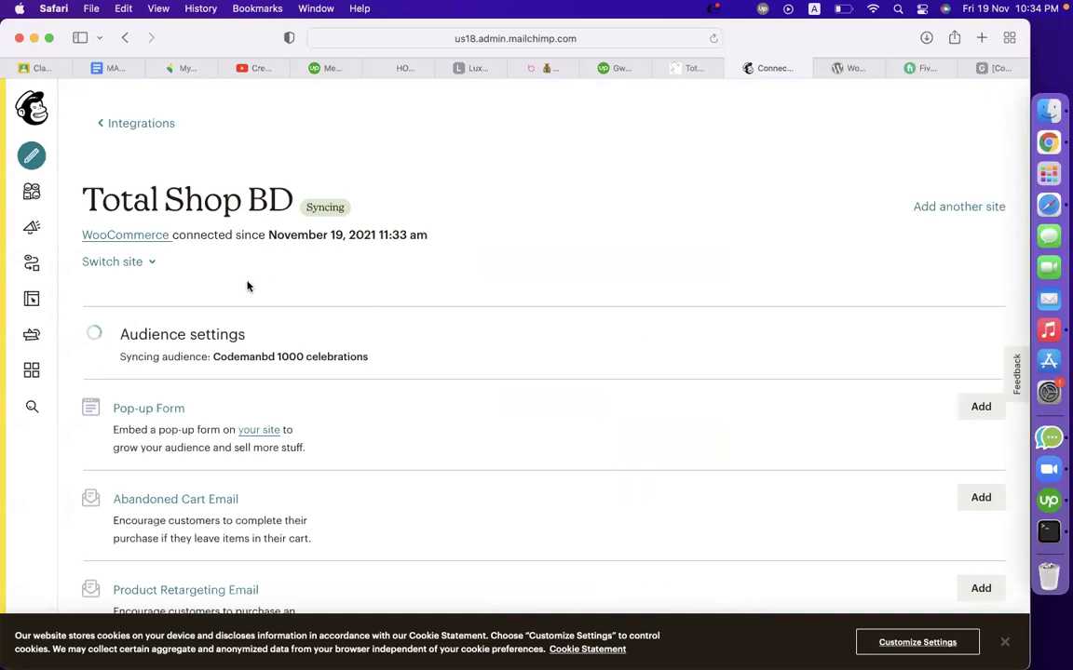
Review the Total Shop BD site page in Mailchimp, then go back to the WordPress store tab.
{"action": "triple_click", "coordinate": [151, 203]}
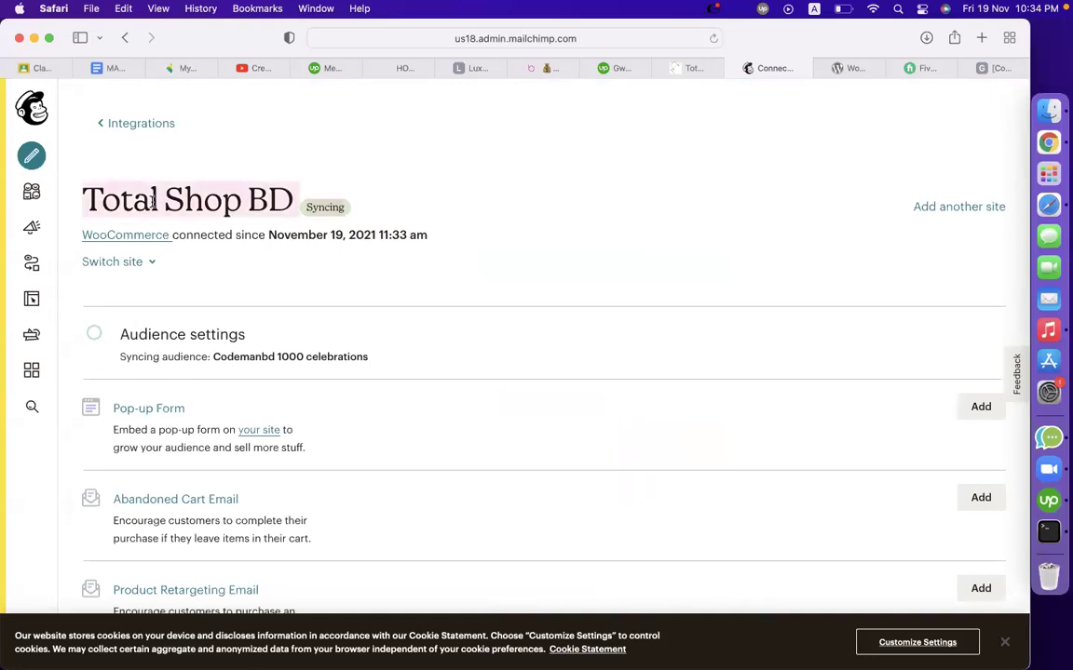
{"action": "left_click", "coordinate": [702, 249]}
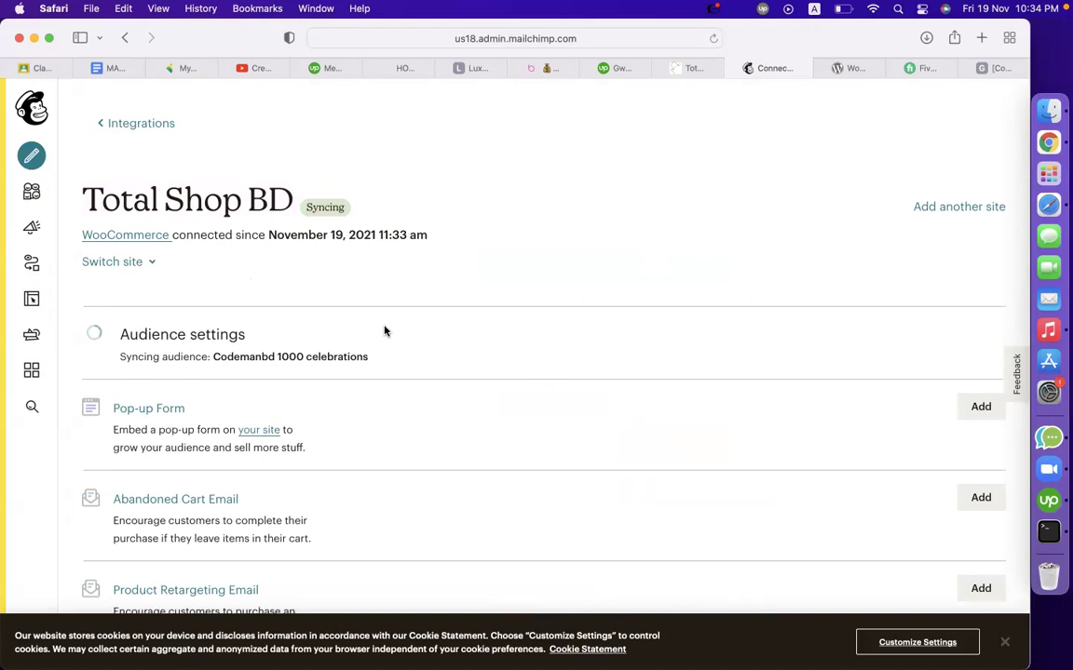
{"action": "scroll", "coordinate": [512, 332], "scroll_direction": "down", "scroll_amount": 2}
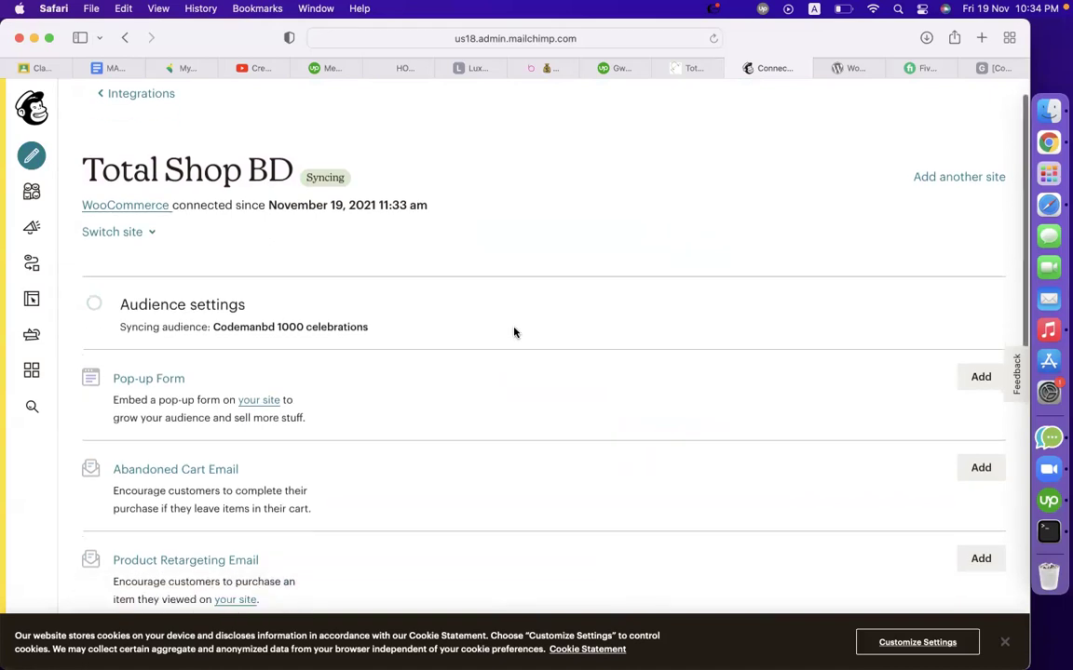
{"action": "scroll", "coordinate": [514, 332], "scroll_direction": "down", "scroll_amount": 1}
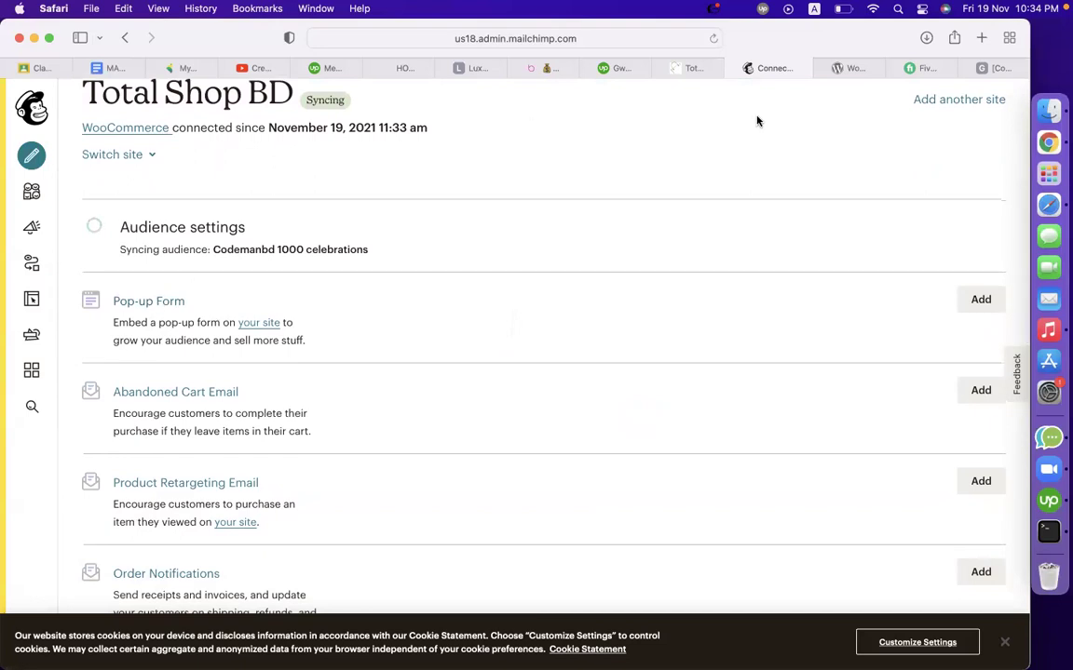
{"action": "left_click", "coordinate": [845, 69]}
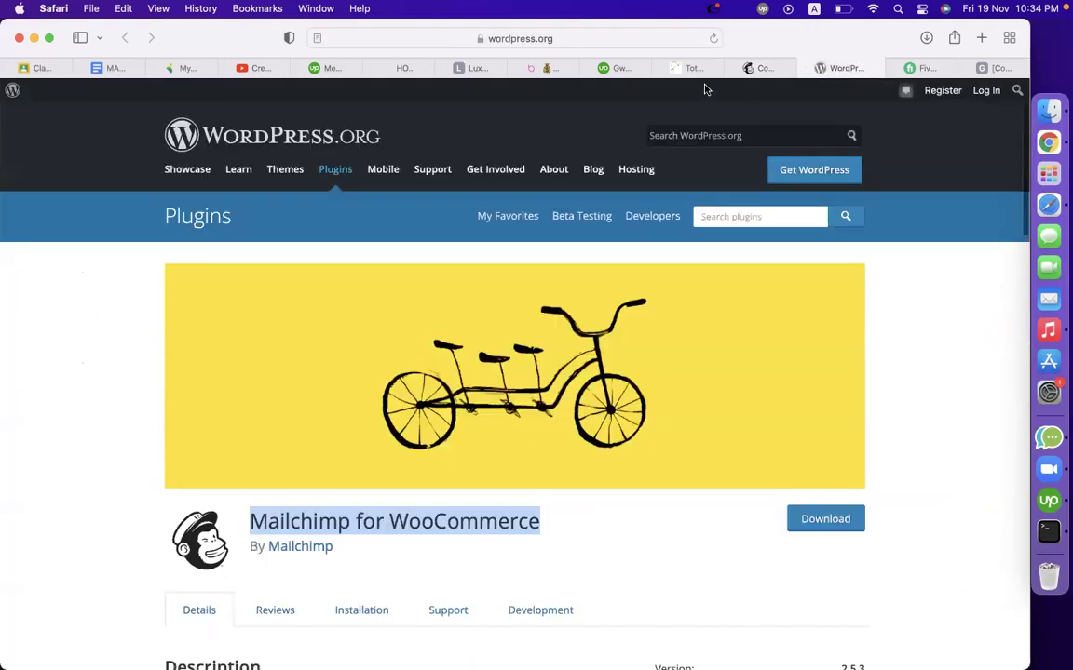
{"action": "left_click", "coordinate": [693, 68]}
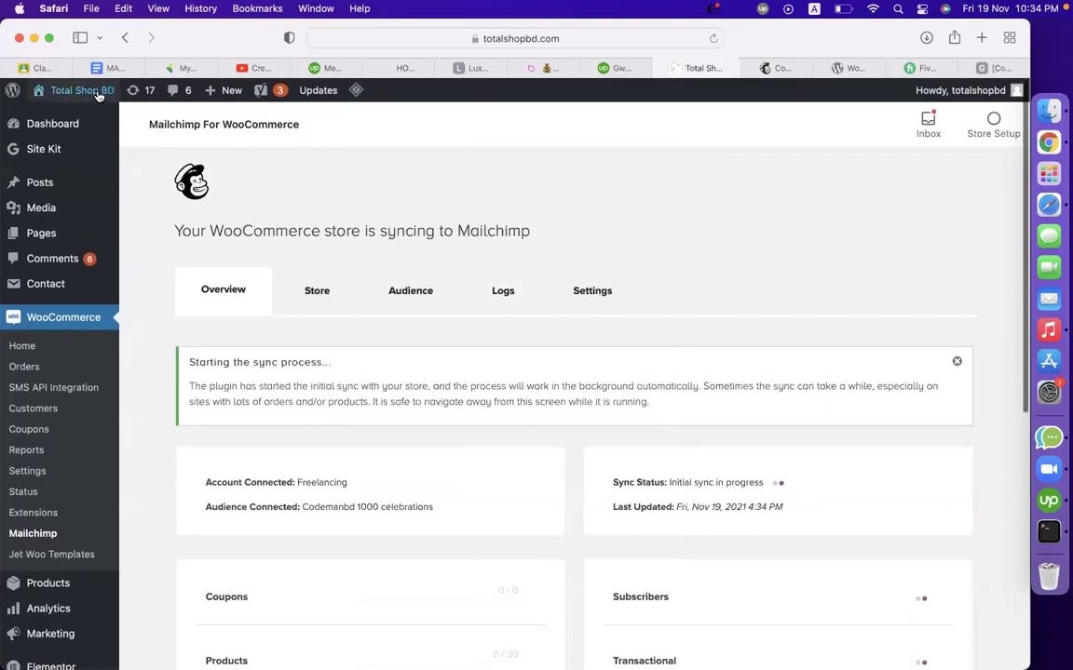
Open the Total Shop BD storefront in a new tab, then start a pop-up signup form in Mailchimp.
{"action": "mouse_move", "coordinate": [82, 90]}
{"action": "right_click", "coordinate": [82, 116]}
{"action": "left_click", "coordinate": [121, 120]}
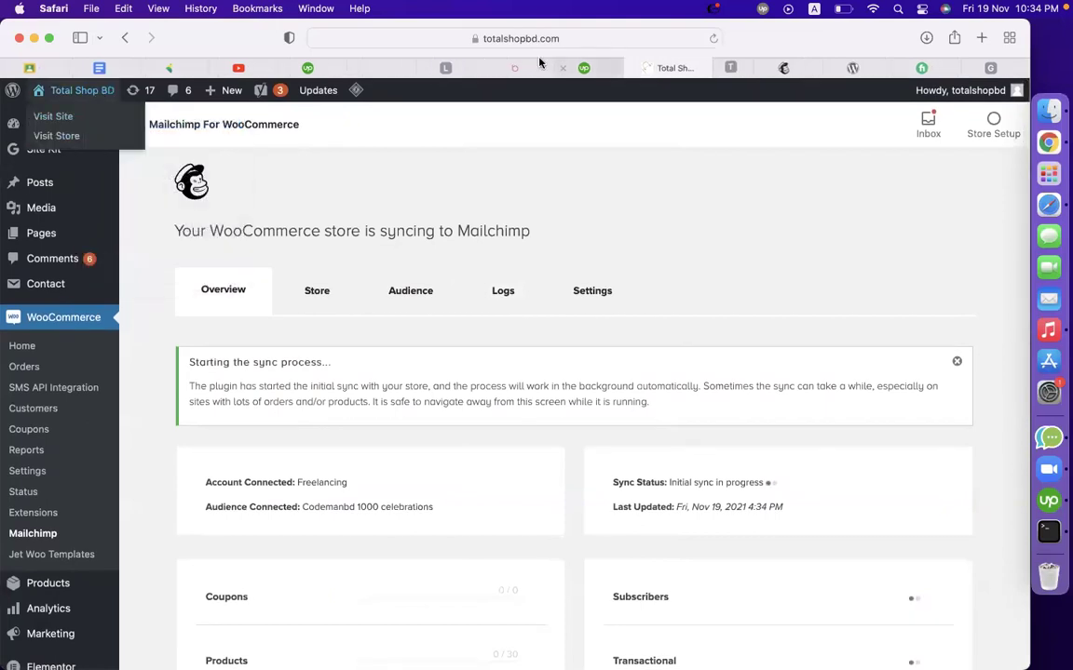
{"action": "left_click", "coordinate": [722, 68]}
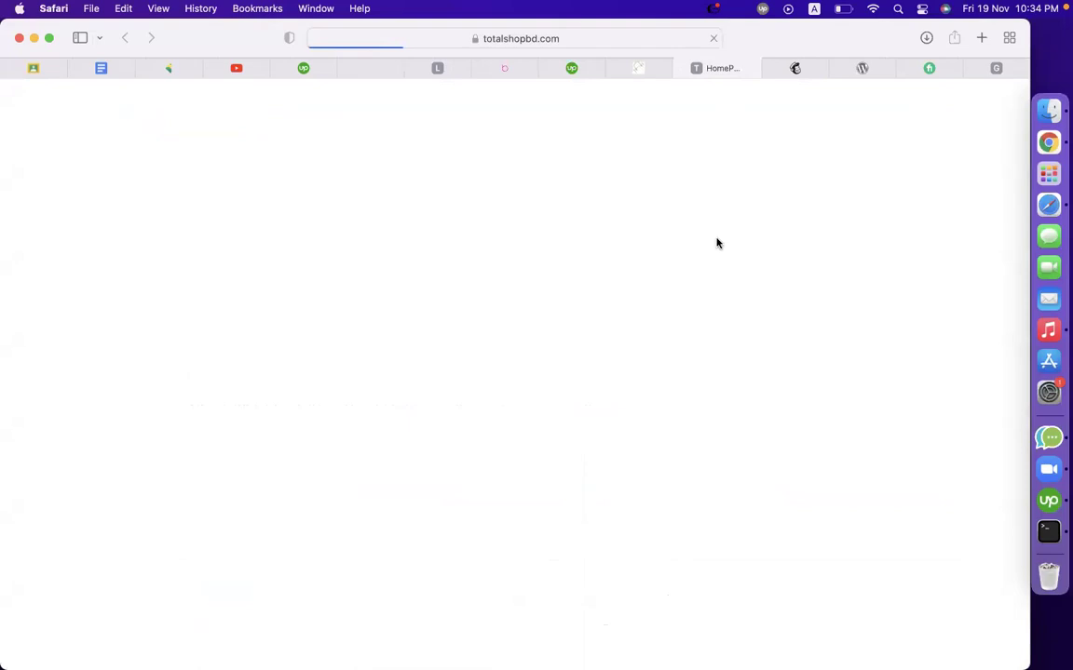
{"action": "left_click", "coordinate": [798, 68]}
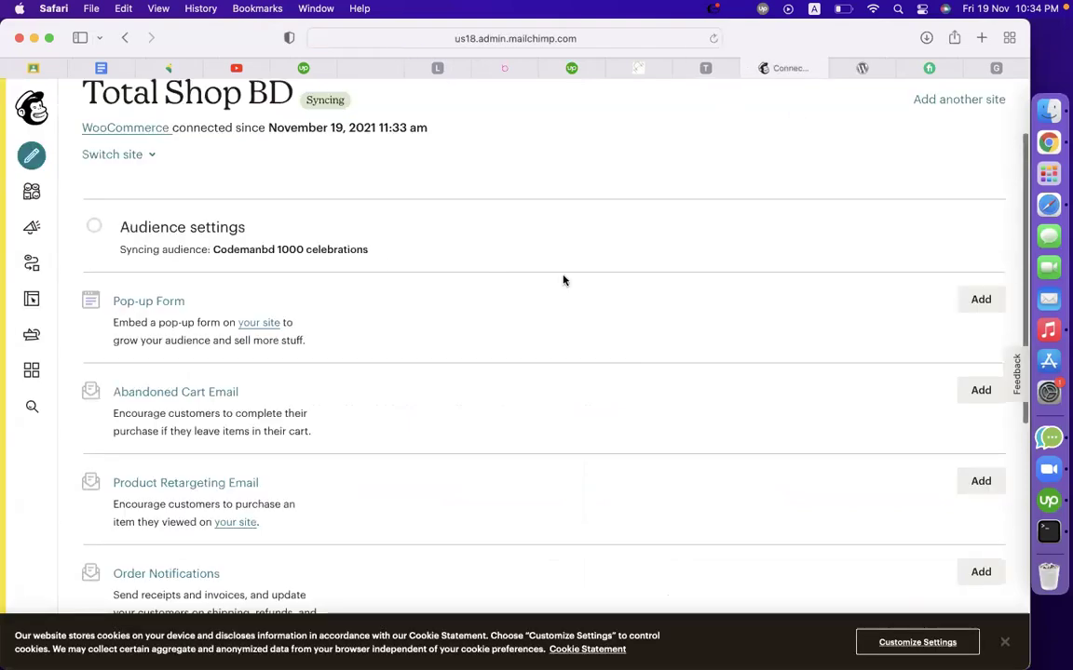
{"action": "left_click", "coordinate": [978, 299]}
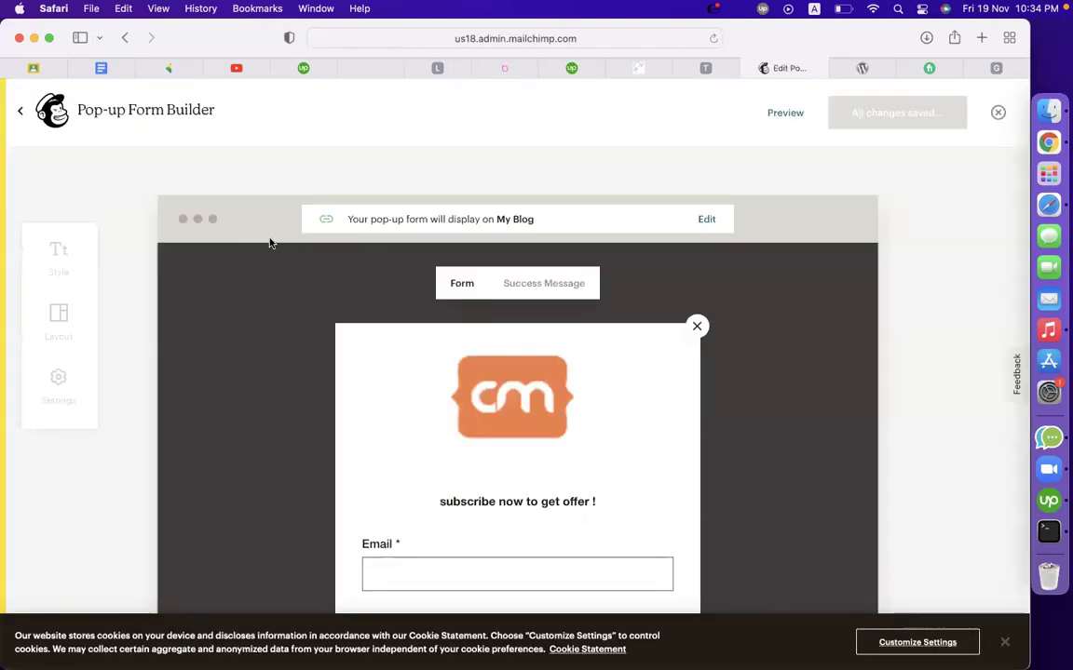
Move from the Mailchimp admin tab to the TotalShopBD storefront homepage.
{"action": "mouse_move", "coordinate": [560, 364]}
{"action": "scroll", "coordinate": [450, 332], "scroll_direction": "down", "scroll_amount": 2}
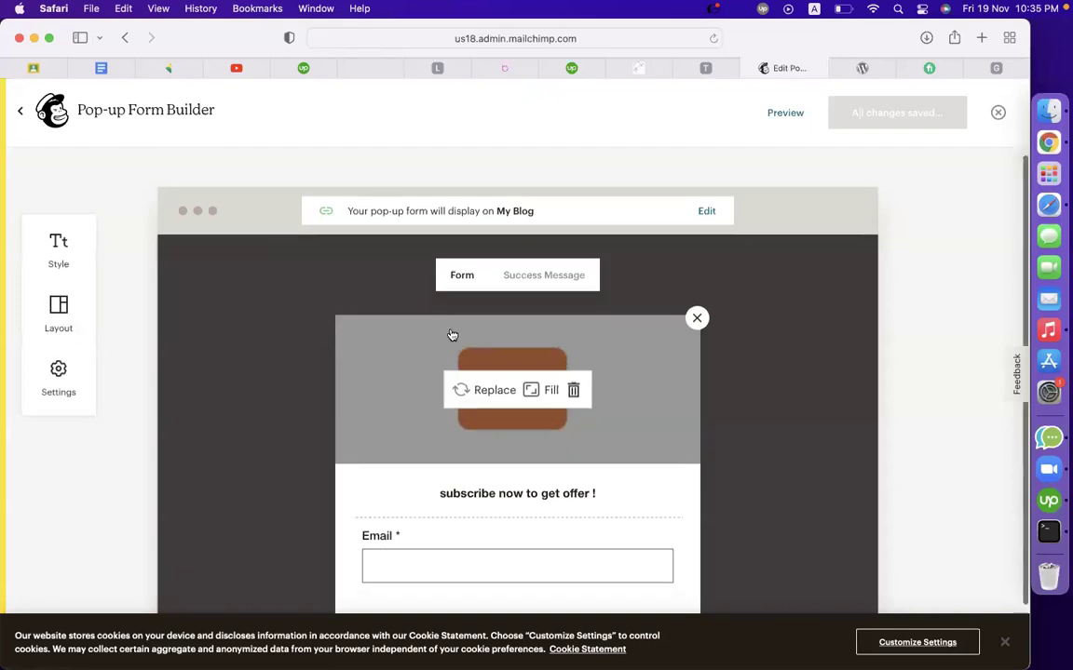
{"action": "scroll", "coordinate": [451, 334], "scroll_direction": "up", "scroll_amount": 1}
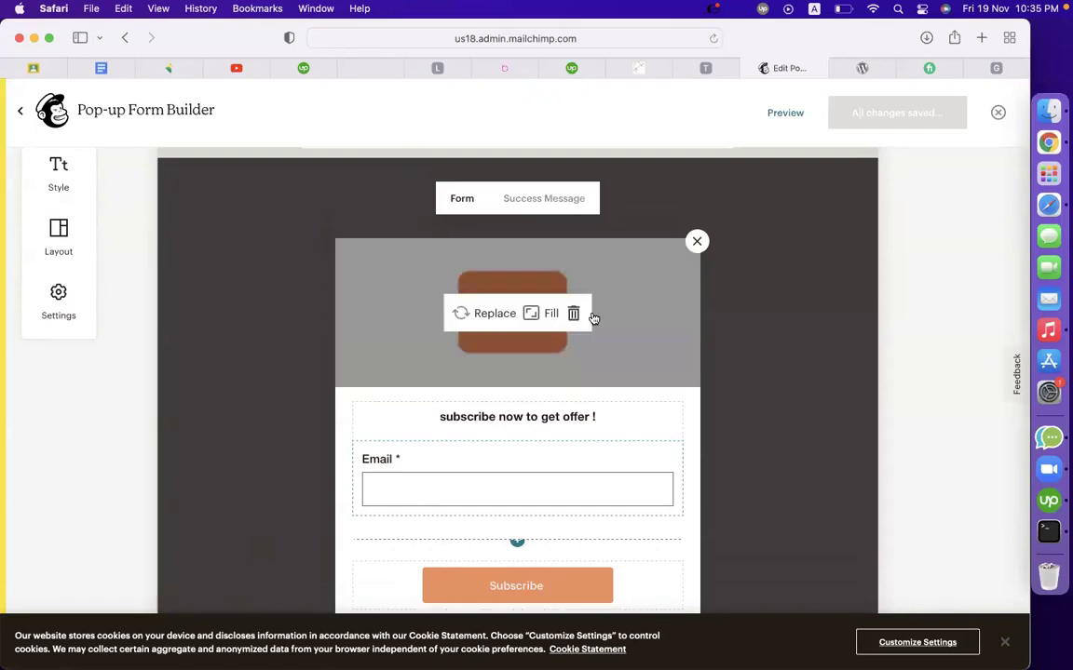
{"action": "left_click", "coordinate": [639, 69]}
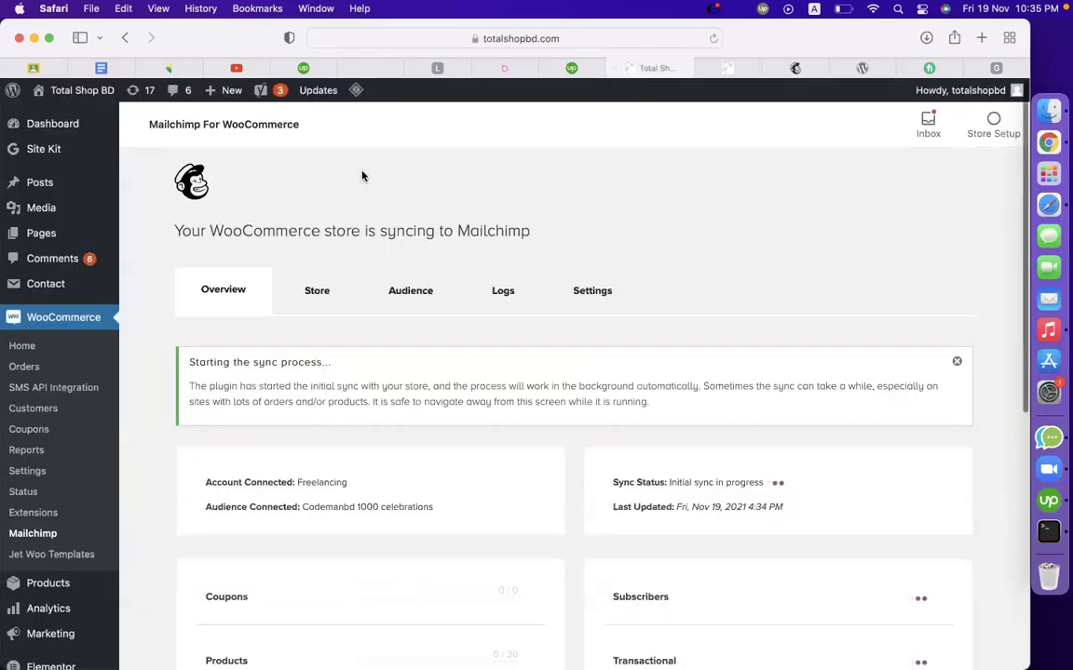
{"action": "left_click", "coordinate": [717, 69]}
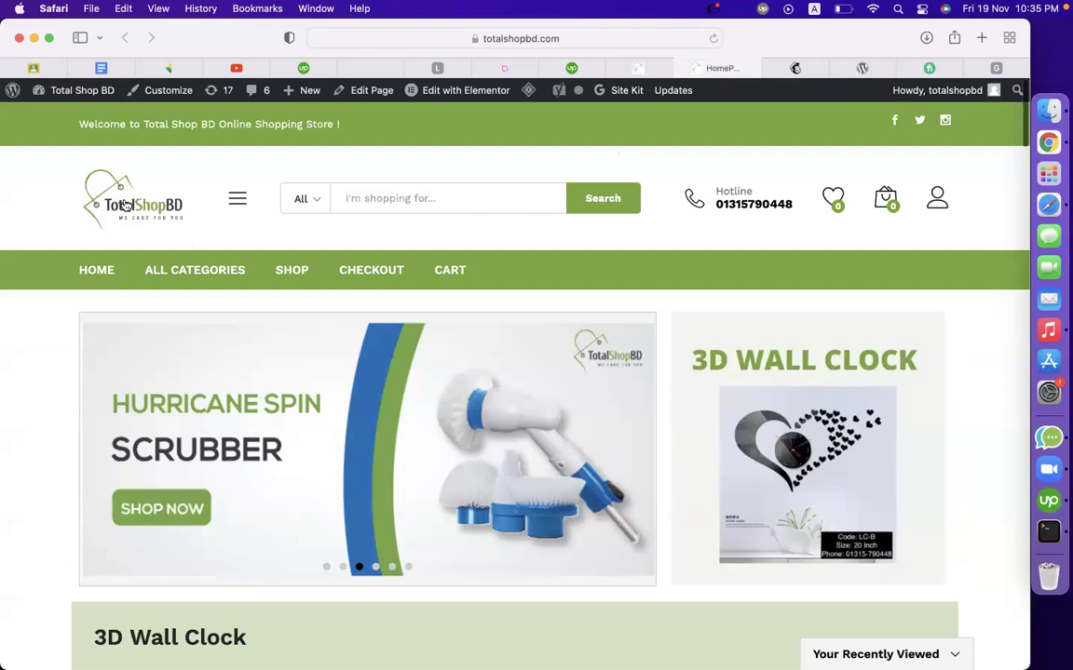
Save the storefront's logo image as 'total', then return to the pop-up form builder.
{"action": "right_click", "coordinate": [111, 181]}
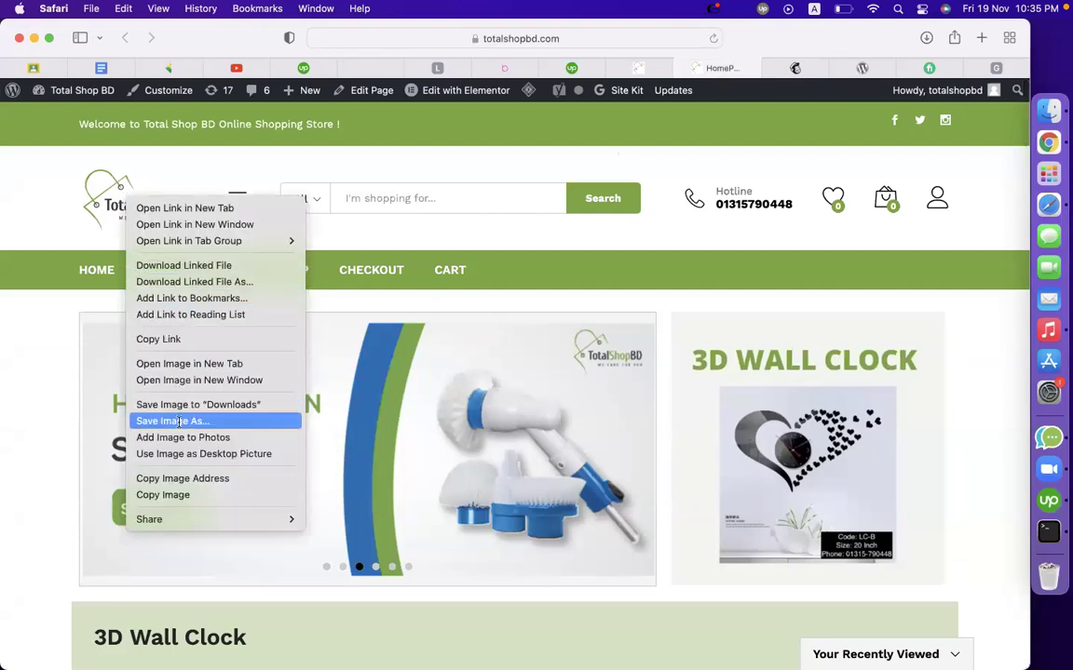
{"action": "left_click", "coordinate": [179, 423]}
{"action": "type", "text": "total"}
{"action": "key", "text": "Return"}
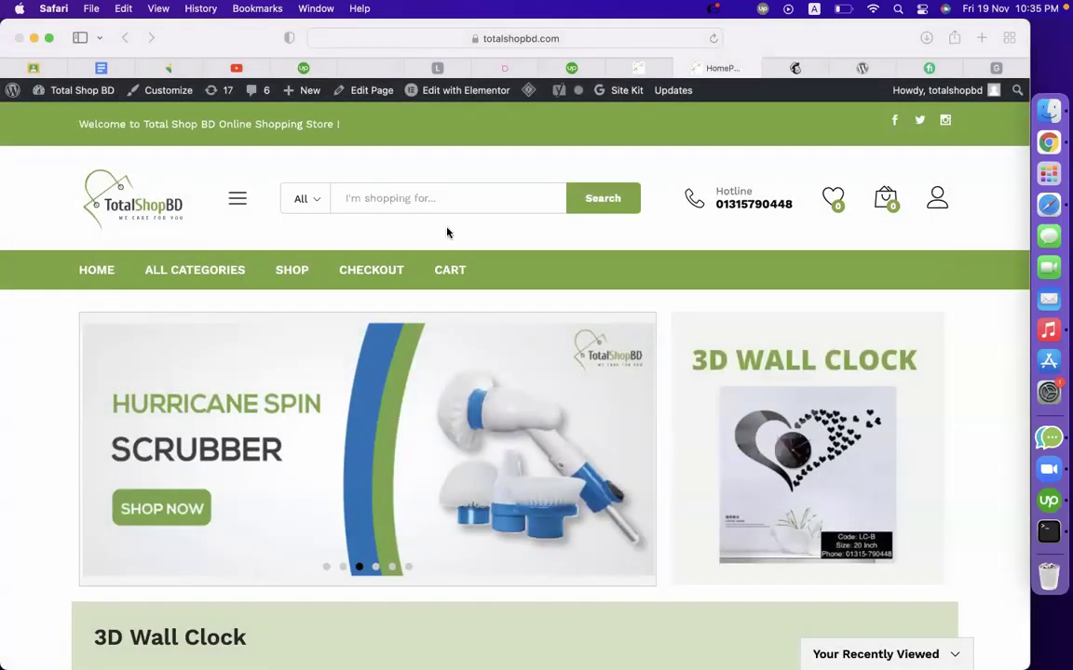
{"action": "left_click", "coordinate": [789, 71]}
Replace the pop-up header image with total.png uploaded from Downloads and fit it.
{"action": "mouse_move", "coordinate": [591, 314]}
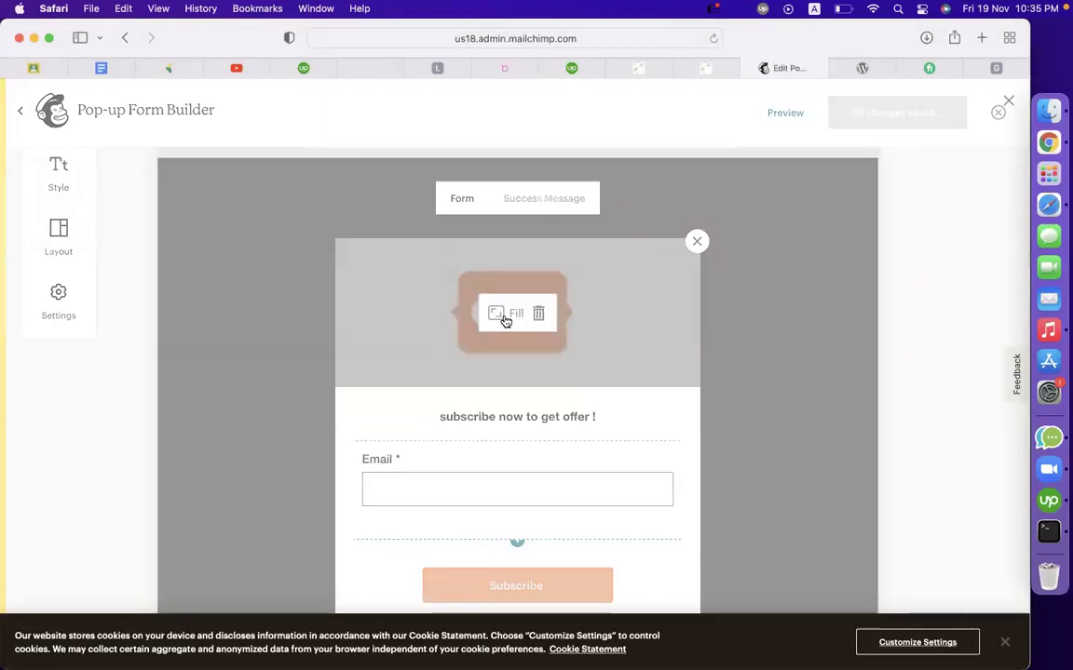
{"action": "left_click", "coordinate": [504, 318]}
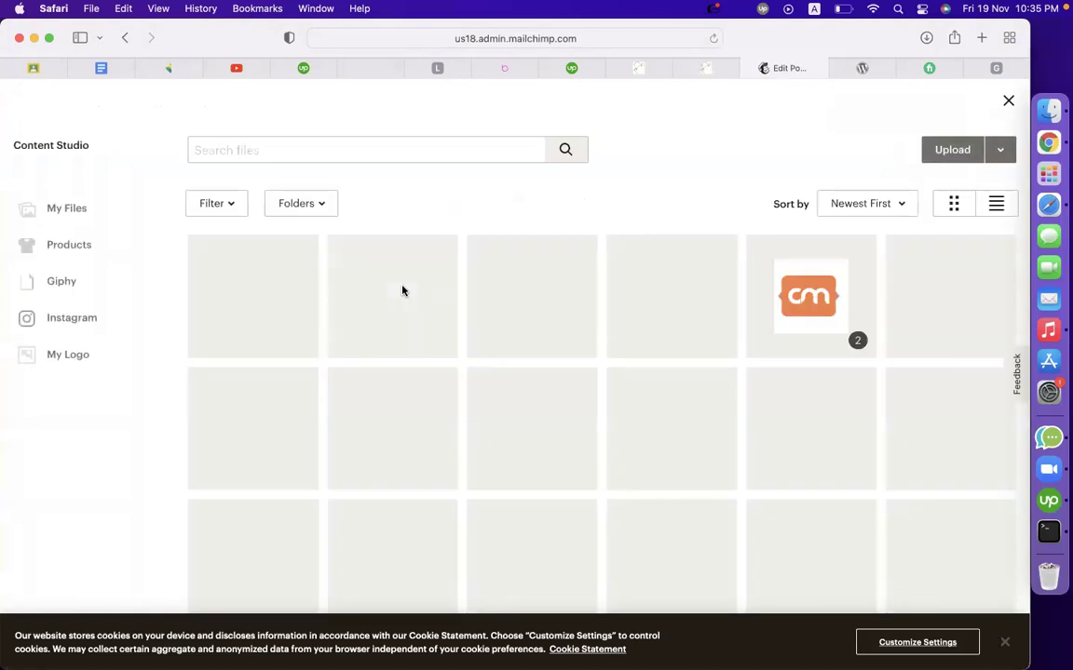
{"action": "left_click", "coordinate": [957, 152]}
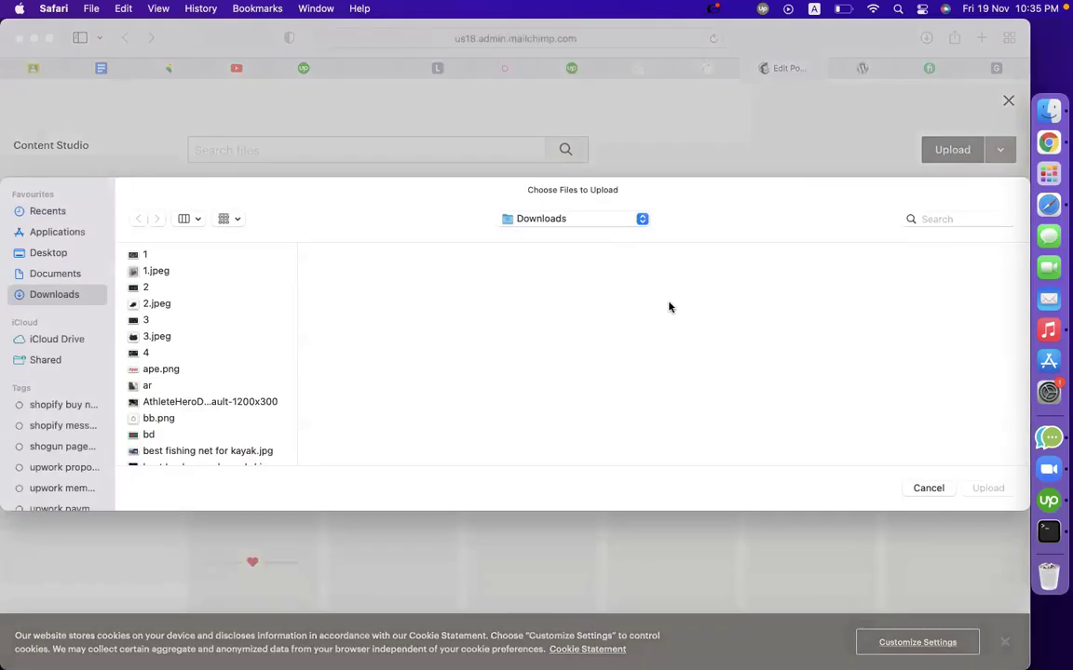
{"action": "left_click", "coordinate": [172, 326]}
{"action": "type", "text": "t"}
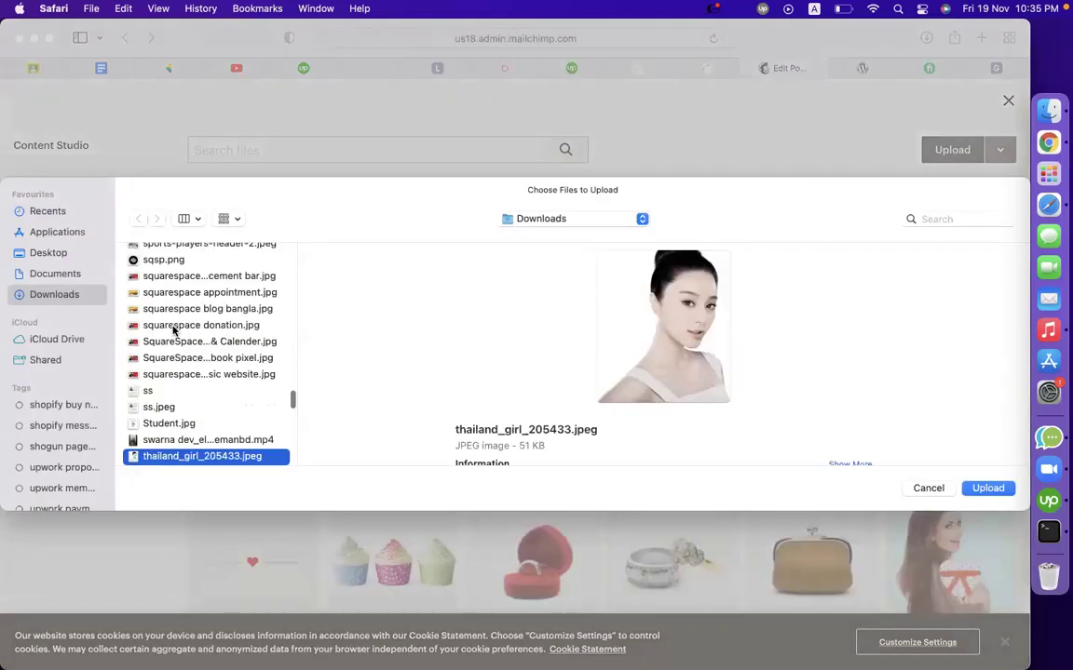
{"action": "type", "text": "otal"}
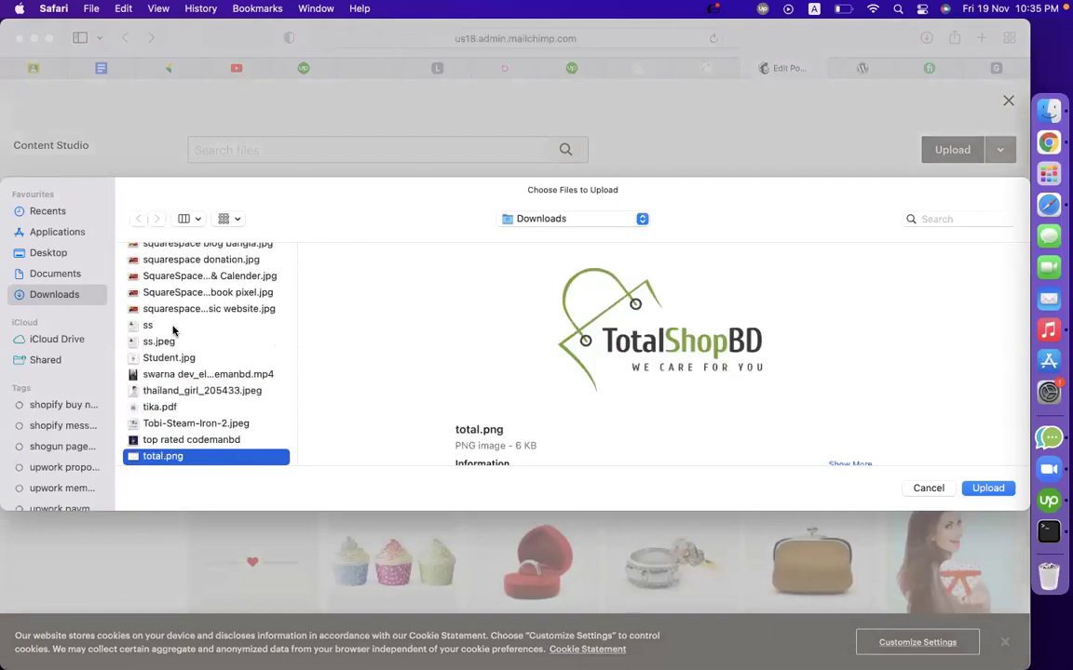
{"action": "key", "text": "Return"}
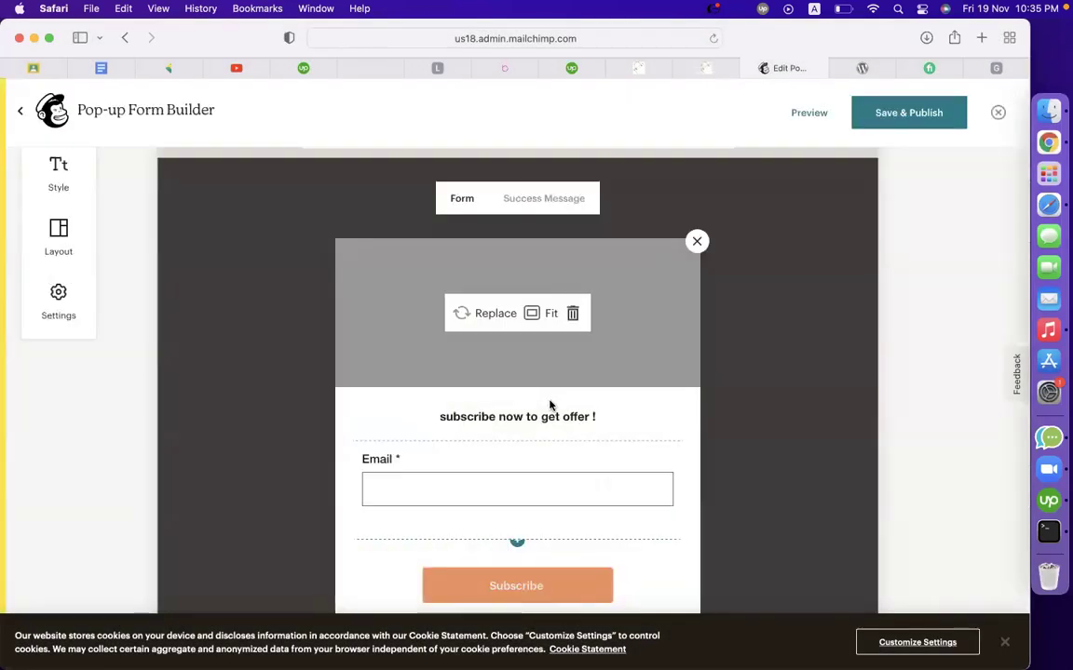
{"action": "left_click", "coordinate": [550, 314]}
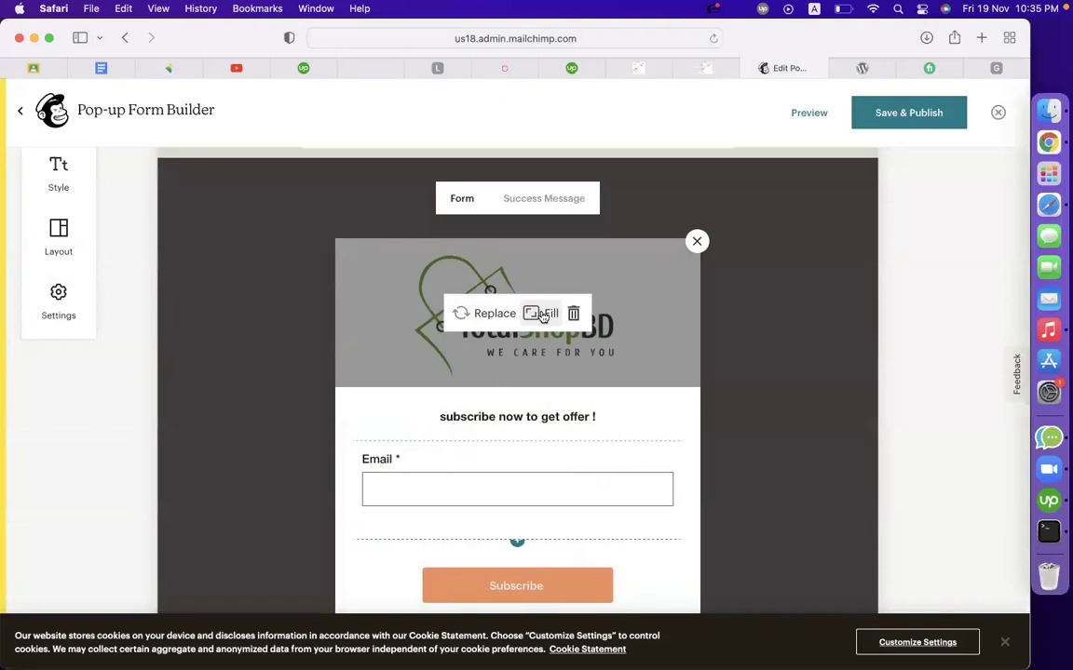
Change 'offer' in the heading to 'coupon code' and add a First Name field above Email.
{"action": "left_click", "coordinate": [553, 426]}
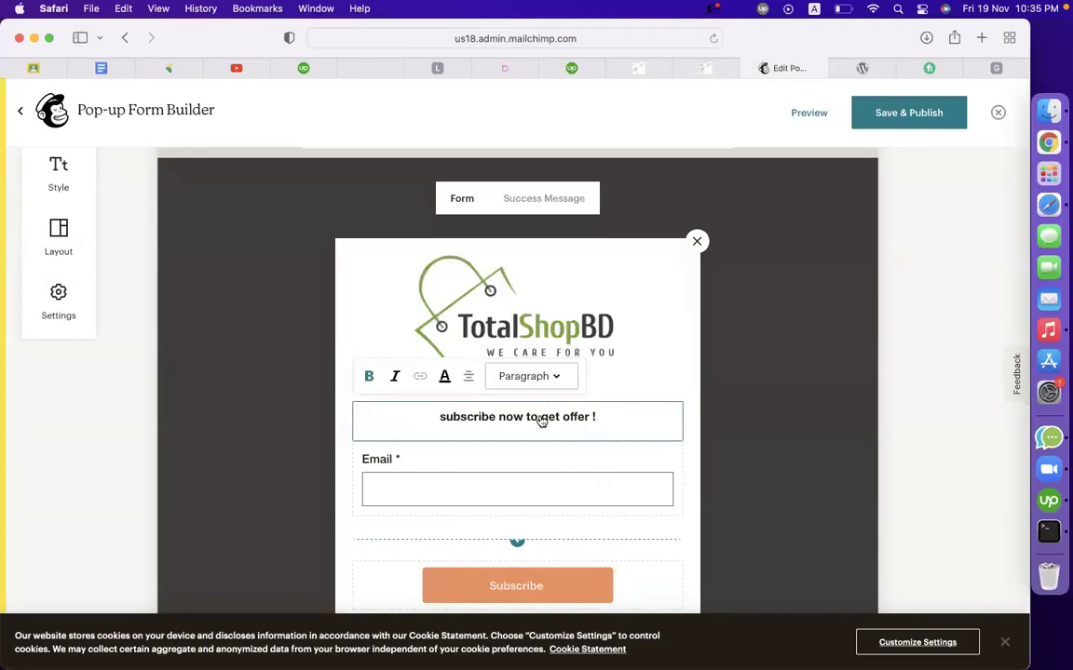
{"action": "double_click", "coordinate": [571, 416]}
{"action": "type", "text": "coupon co"}
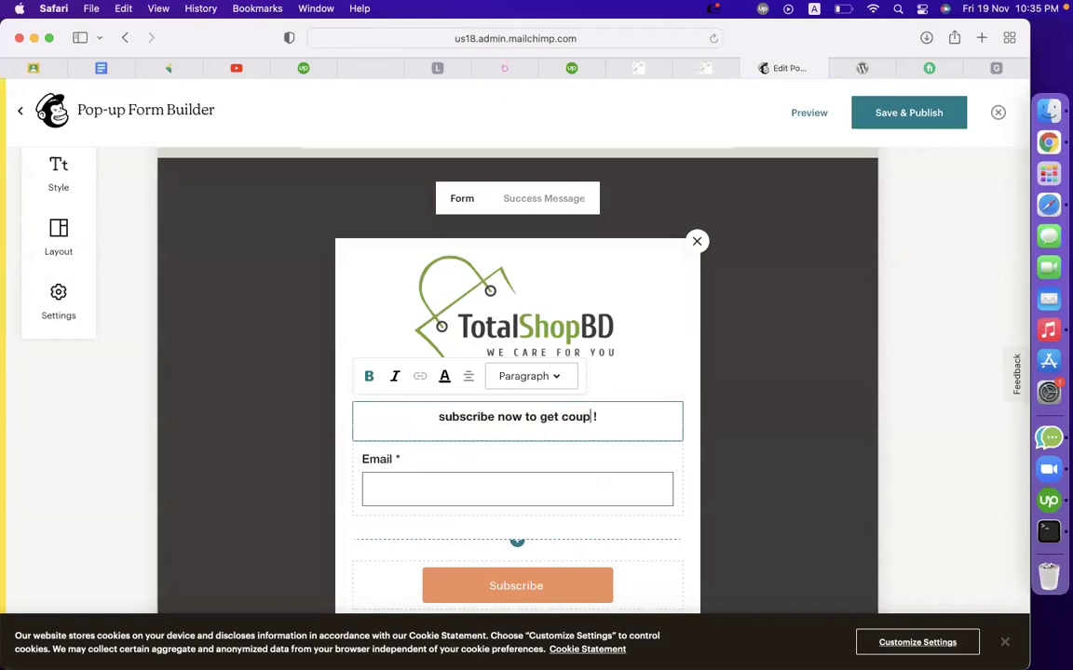
{"action": "type", "text": "de"}
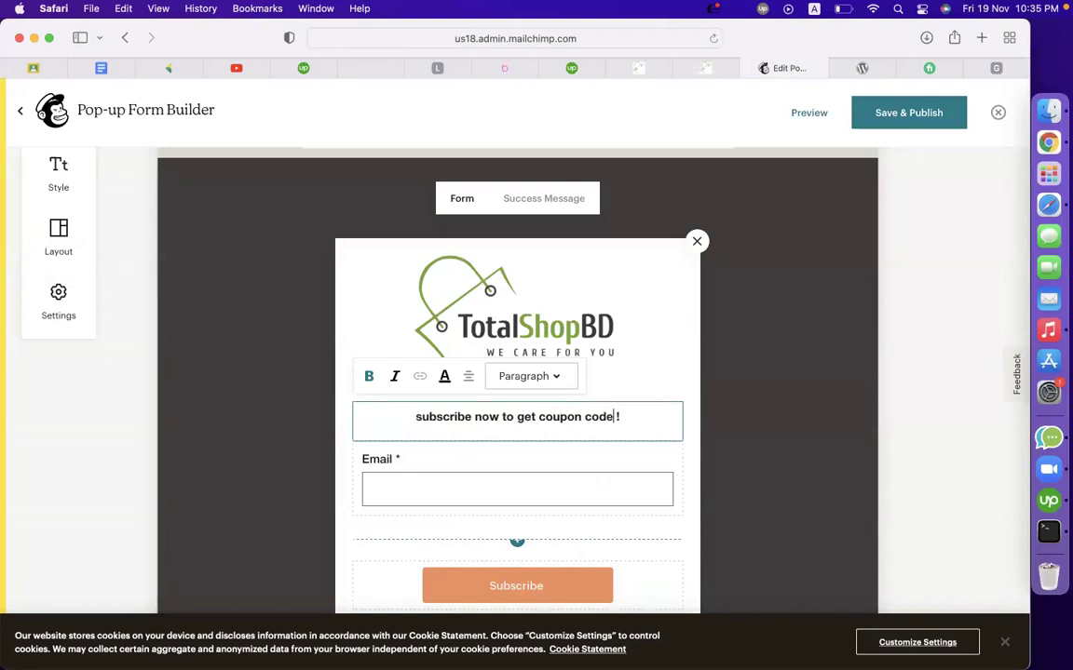
{"action": "scroll", "coordinate": [390, 527], "scroll_direction": "down", "scroll_amount": 2}
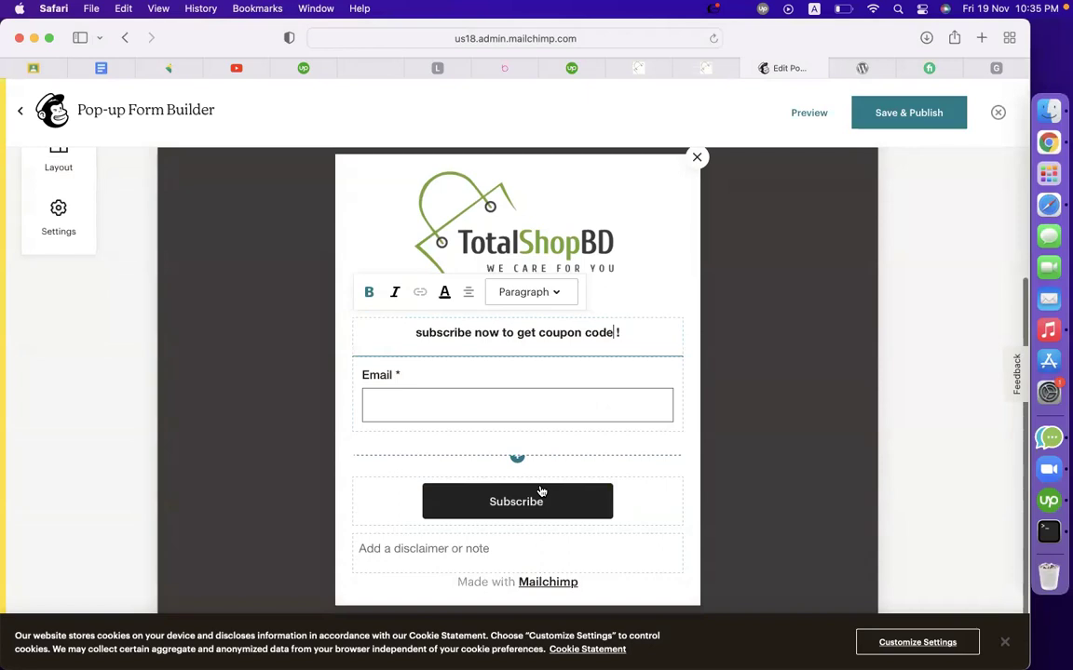
{"action": "left_click", "coordinate": [518, 457]}
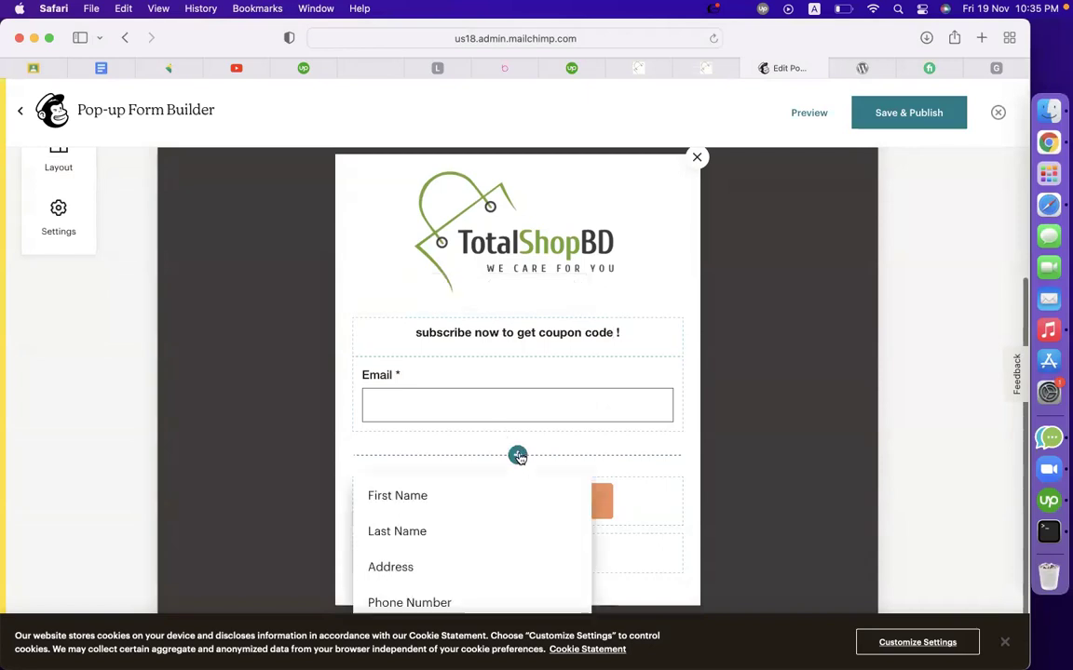
{"action": "left_click", "coordinate": [443, 507]}
{"action": "left_click", "coordinate": [343, 460]}
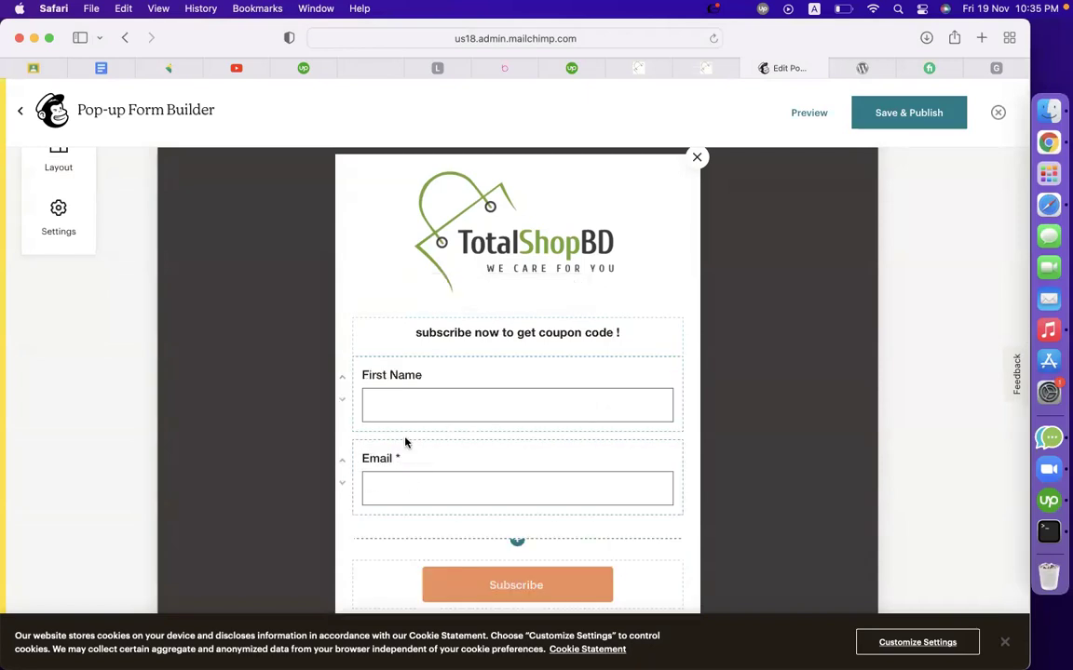
Set the Subscribe button colour to dark green.
{"action": "scroll", "coordinate": [401, 475], "scroll_direction": "down", "scroll_amount": 2}
{"action": "left_click", "coordinate": [460, 482]}
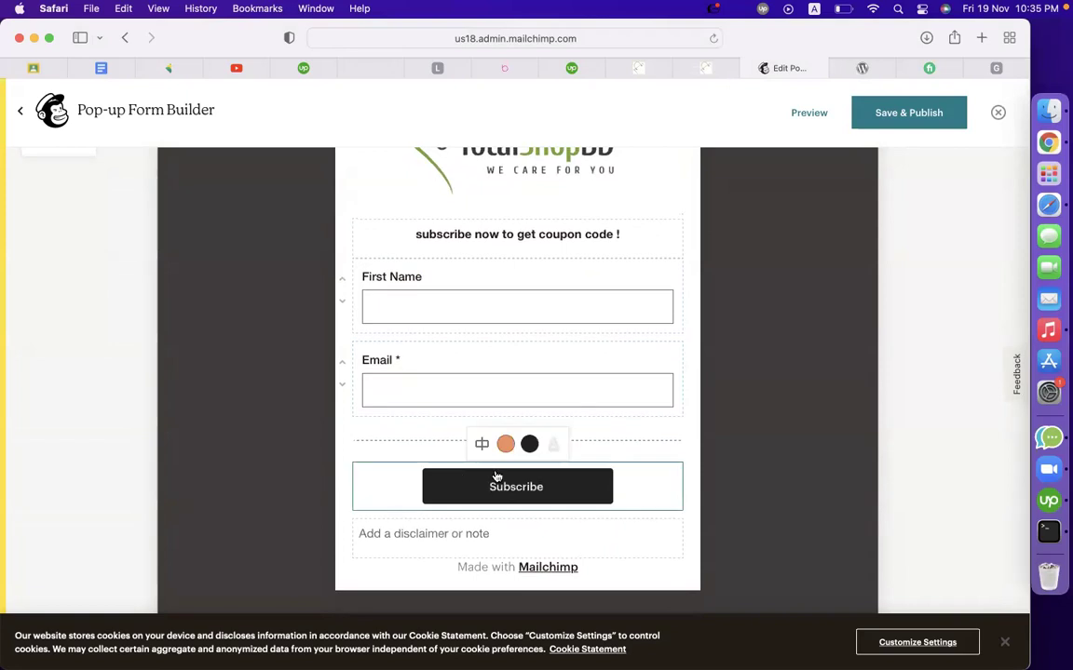
{"action": "left_click", "coordinate": [505, 444]}
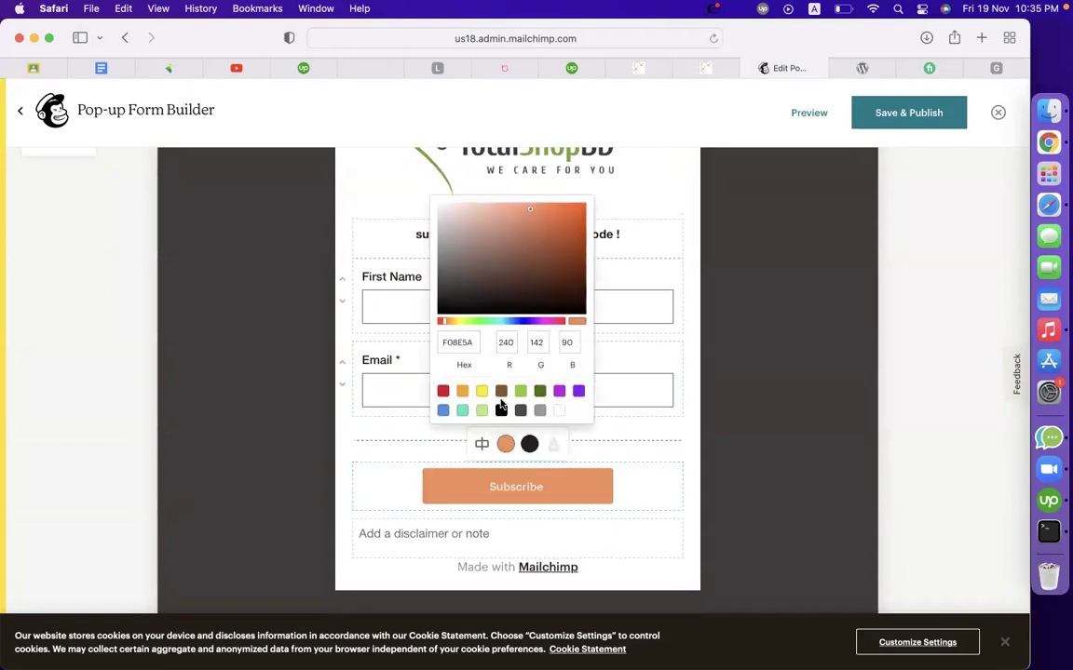
{"action": "left_click", "coordinate": [520, 391]}
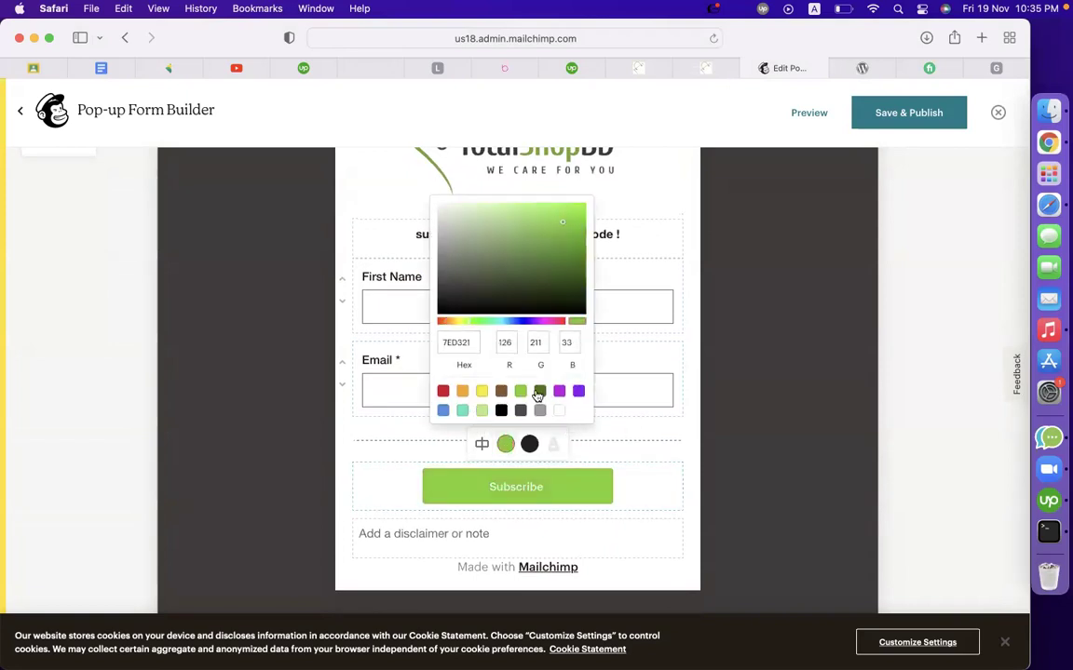
{"action": "left_click", "coordinate": [540, 391]}
{"action": "left_click", "coordinate": [643, 445]}
{"action": "scroll", "coordinate": [449, 512], "scroll_direction": "up", "scroll_amount": 5}
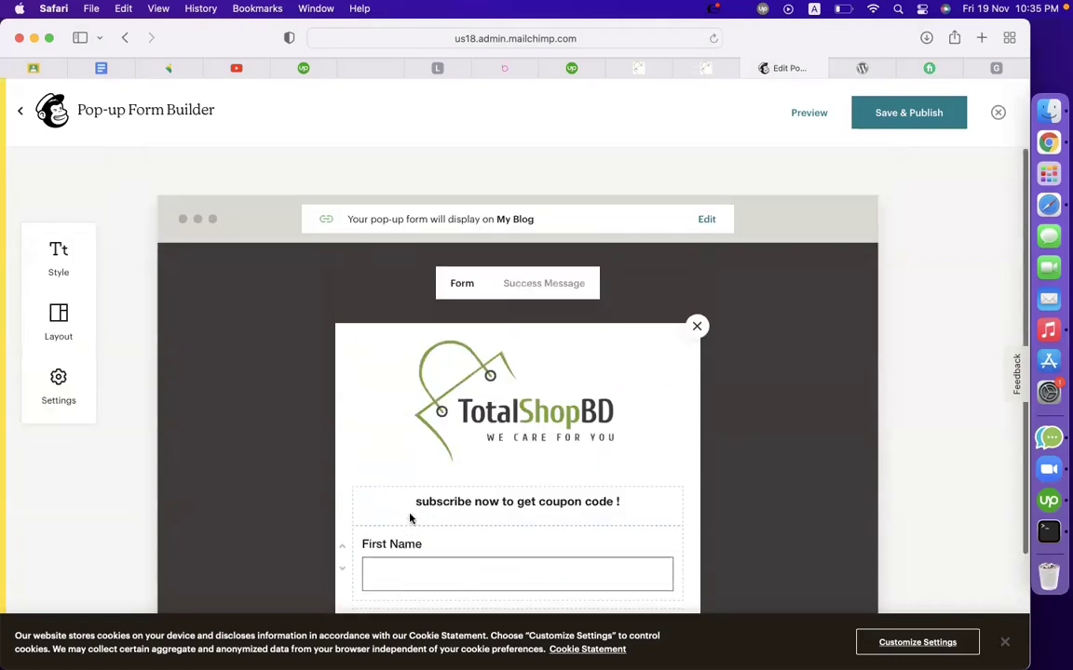
Show the pop-up on Total Shop BD and turn it off for My Blog.
{"action": "left_click", "coordinate": [704, 221]}
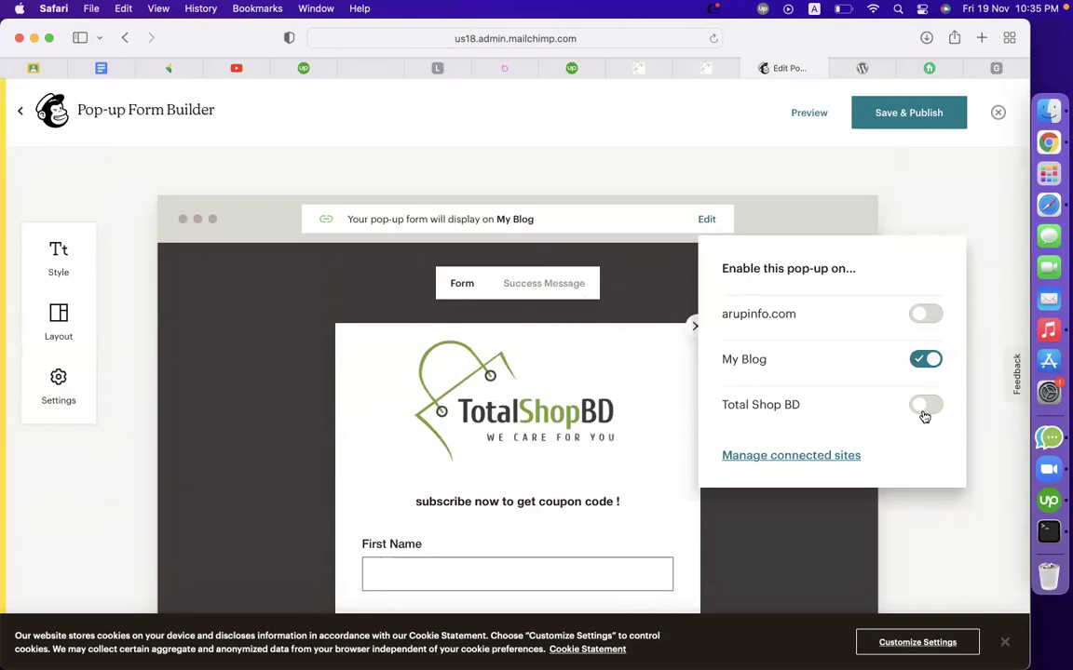
{"action": "left_click", "coordinate": [934, 410]}
{"action": "left_click", "coordinate": [929, 365]}
{"action": "left_click", "coordinate": [930, 410]}
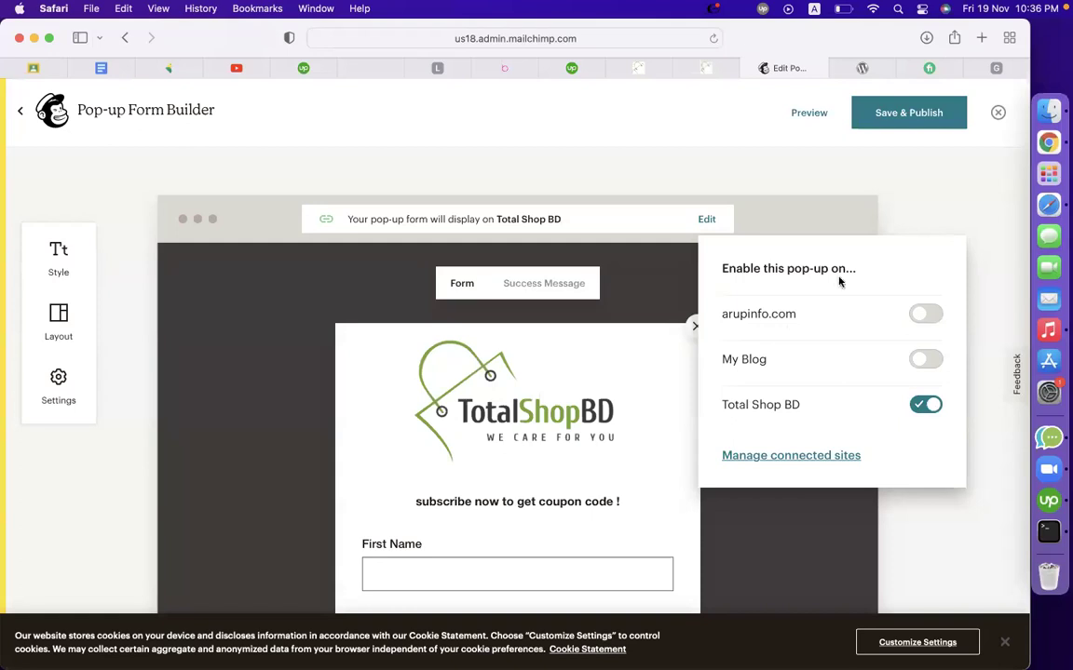
{"action": "left_click", "coordinate": [938, 195]}
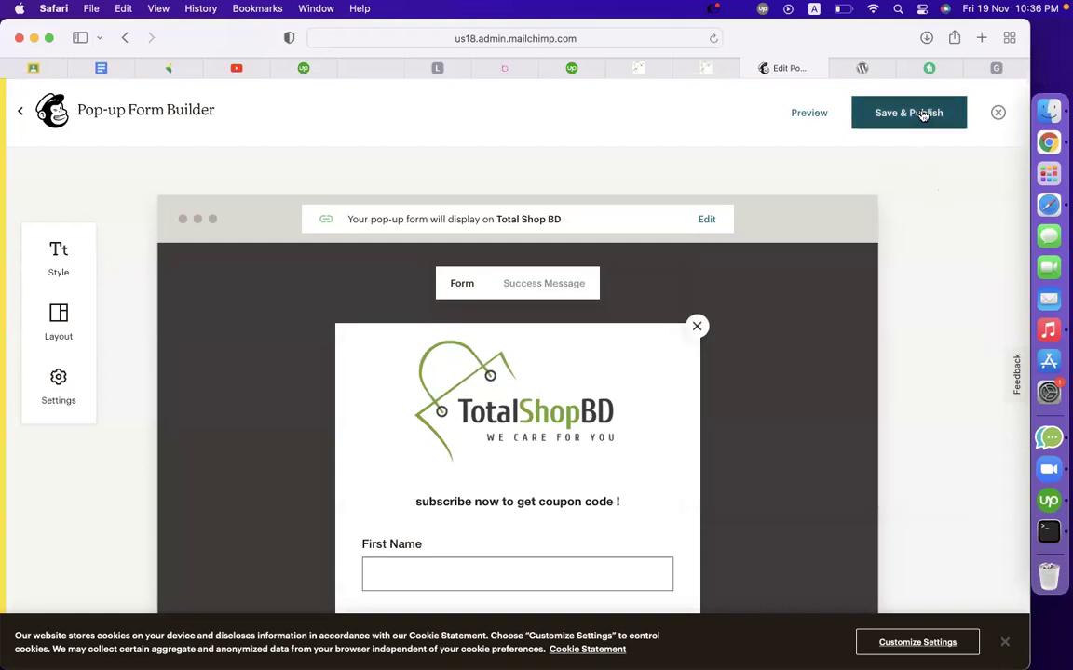
Save and publish the pop-up, then view the live Total Shop BD storefront.
{"action": "left_click", "coordinate": [922, 112]}
{"action": "left_click", "coordinate": [756, 524]}
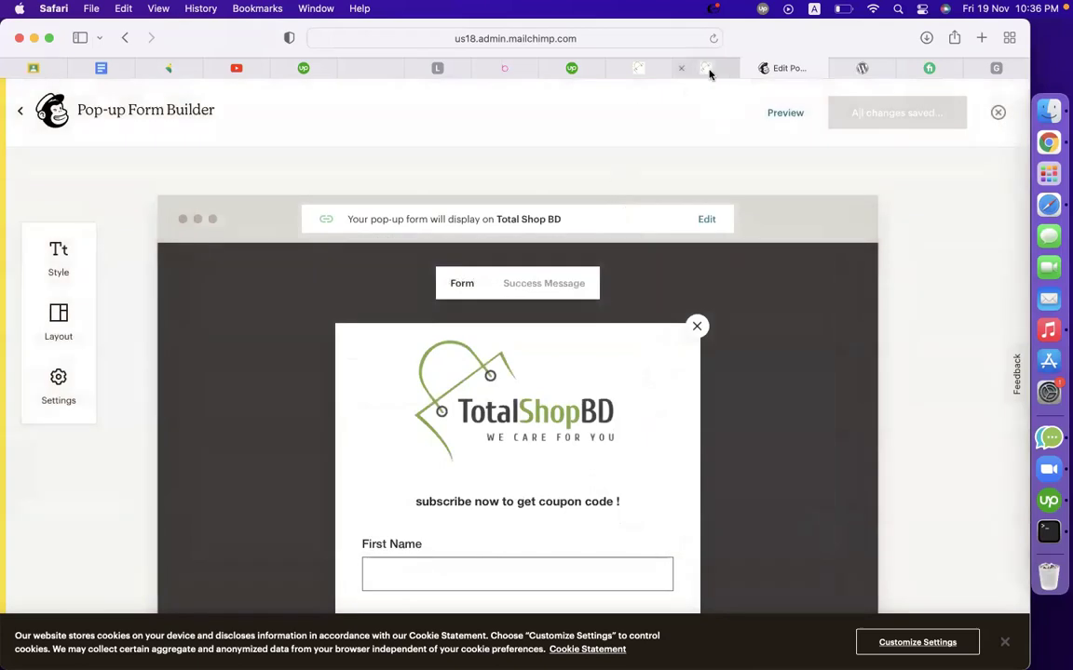
{"action": "left_click", "coordinate": [709, 74]}
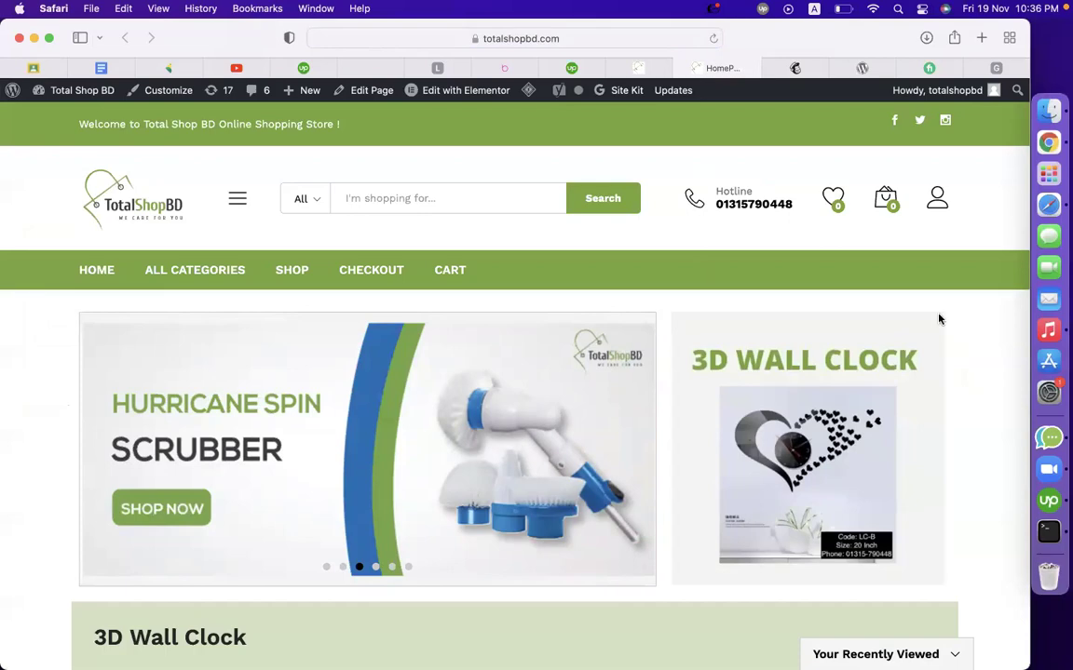
{"action": "scroll", "coordinate": [939, 316], "scroll_direction": "down", "scroll_amount": 5}
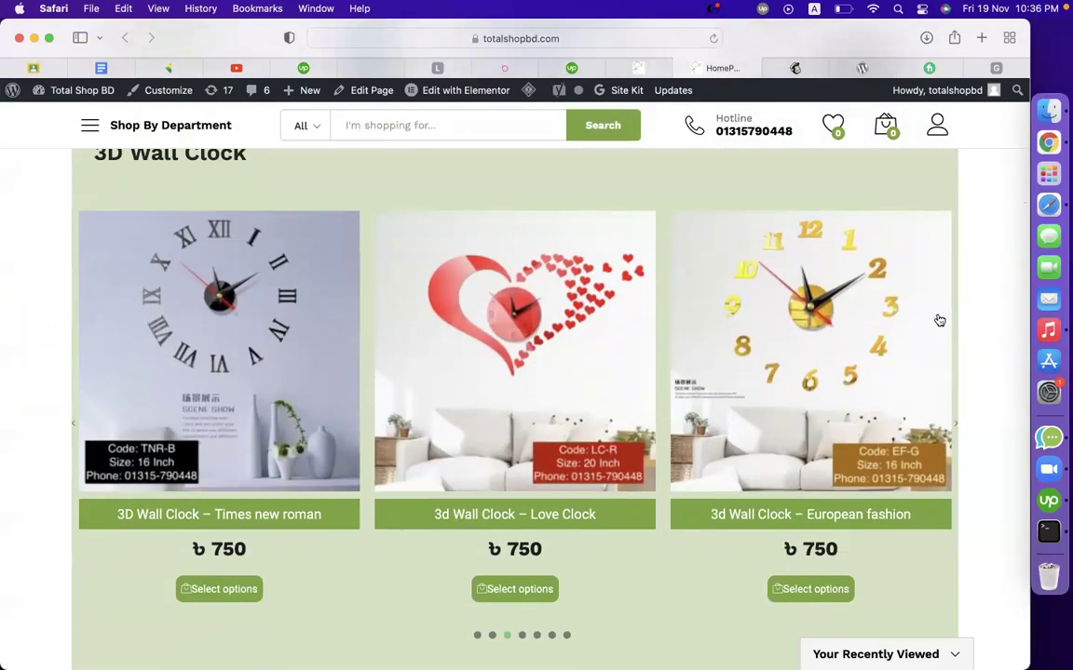
{"action": "scroll", "coordinate": [939, 320], "scroll_direction": "down", "scroll_amount": 3}
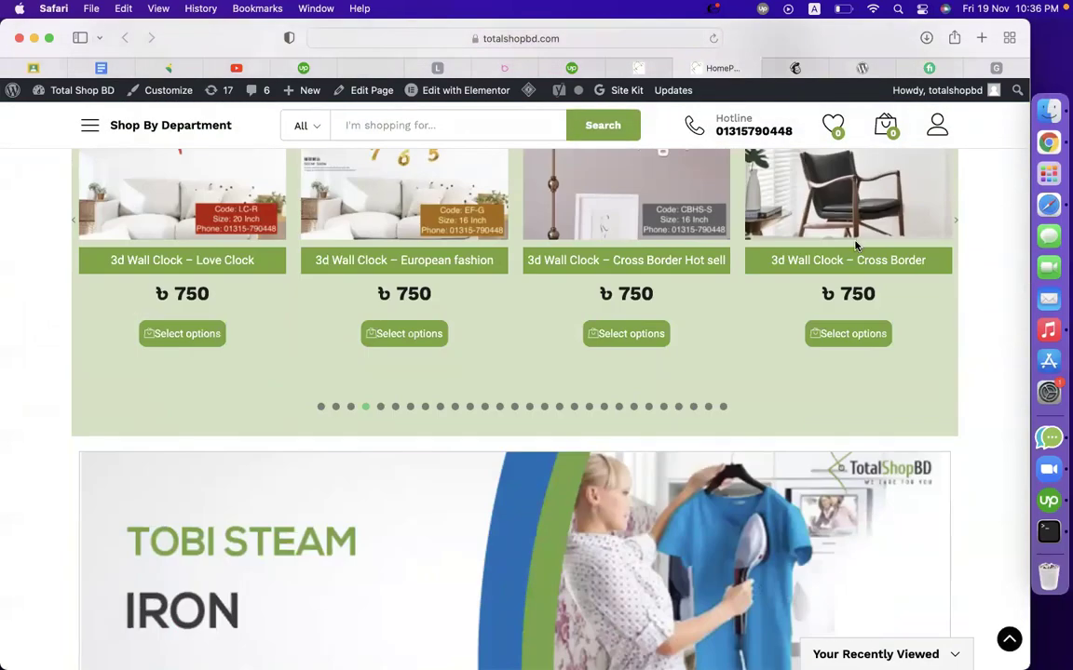
{"action": "scroll", "coordinate": [825, 300], "scroll_direction": "up", "scroll_amount": 8}
{"action": "scroll", "coordinate": [826, 300], "scroll_direction": "down", "scroll_amount": 15}
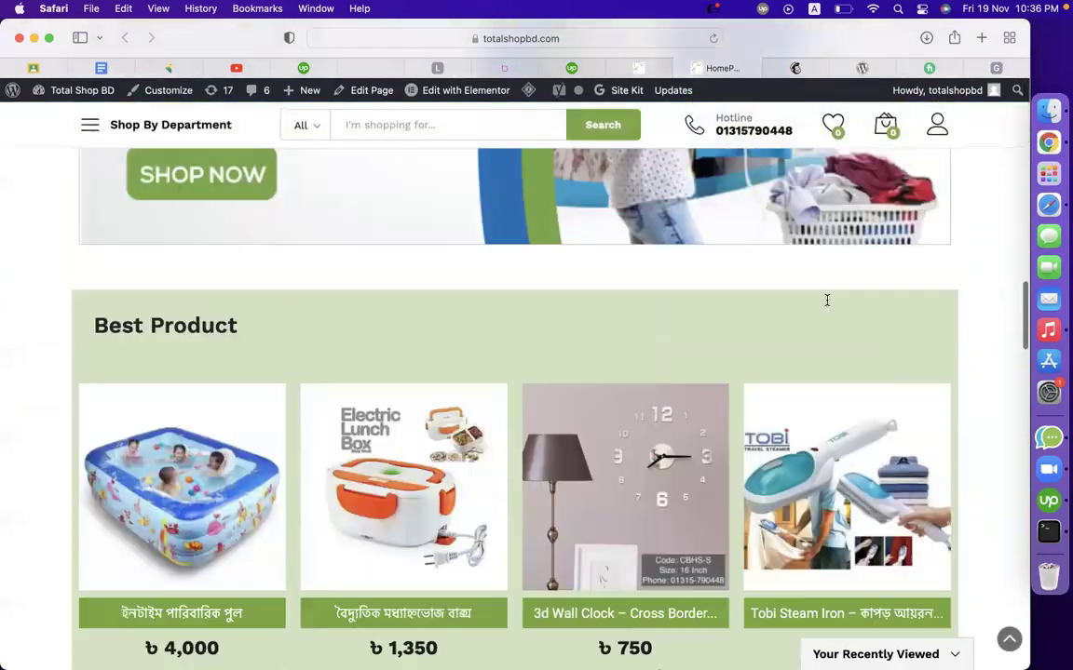
{"action": "scroll", "coordinate": [826, 300], "scroll_direction": "up", "scroll_amount": 15}
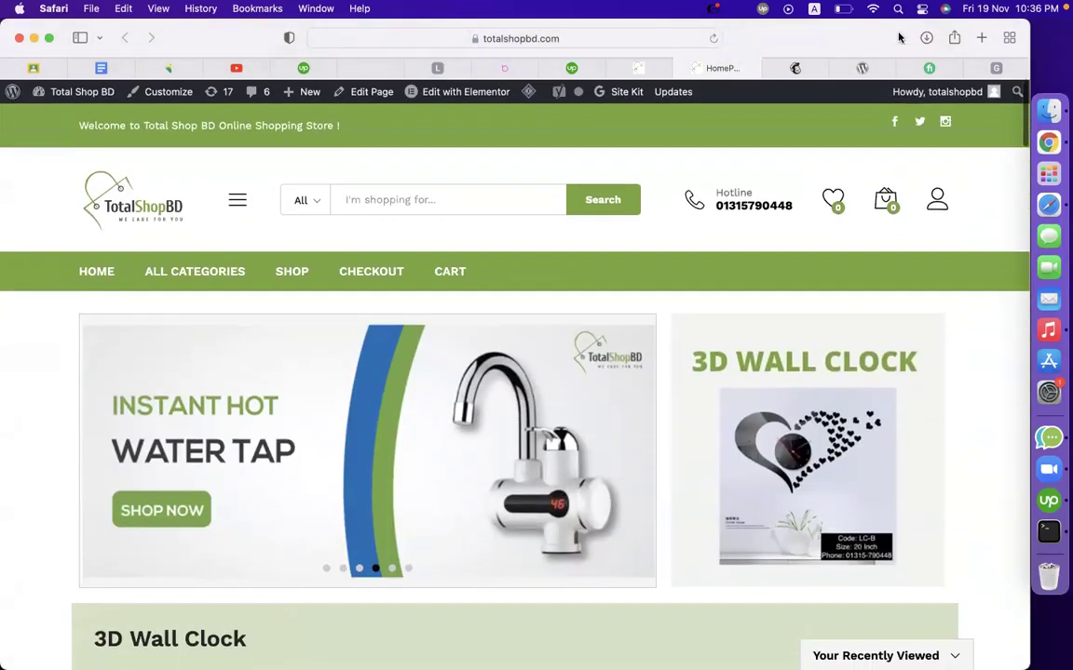
{"action": "left_click", "coordinate": [713, 38]}
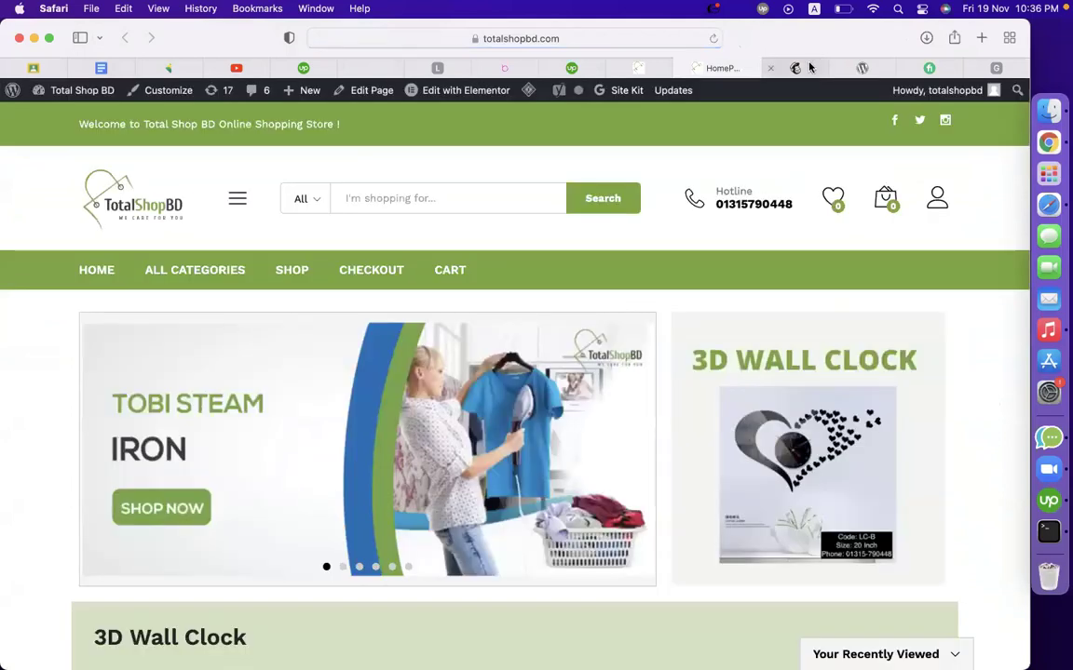
{"action": "left_click", "coordinate": [809, 67]}
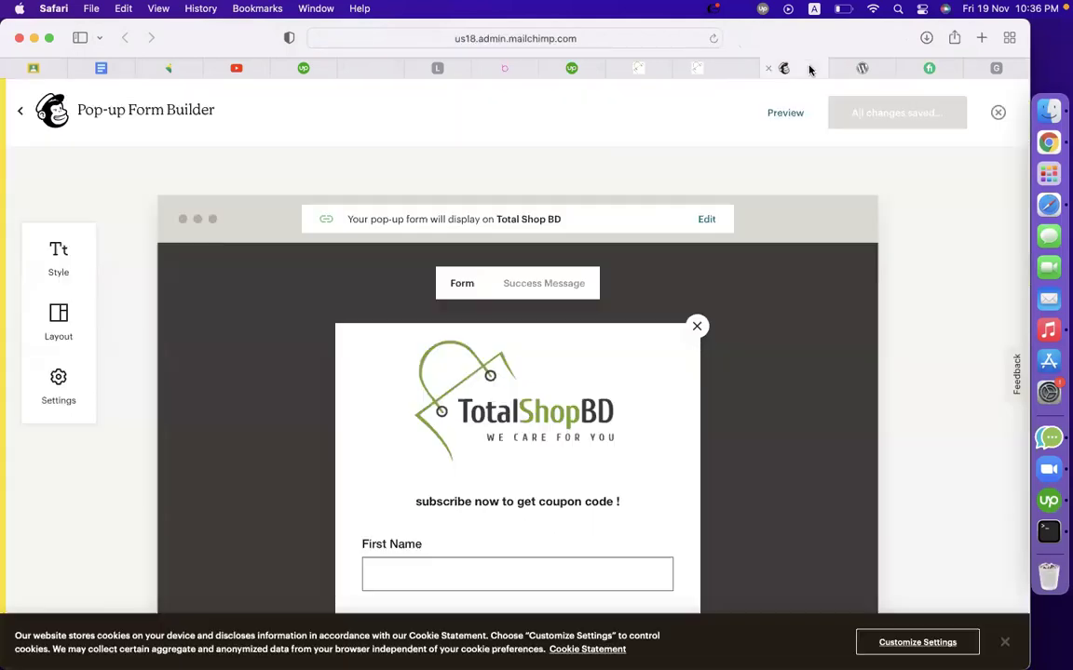
{"action": "scroll", "coordinate": [683, 395], "scroll_direction": "down", "scroll_amount": 5}
{"action": "scroll", "coordinate": [682, 395], "scroll_direction": "up", "scroll_amount": 5}
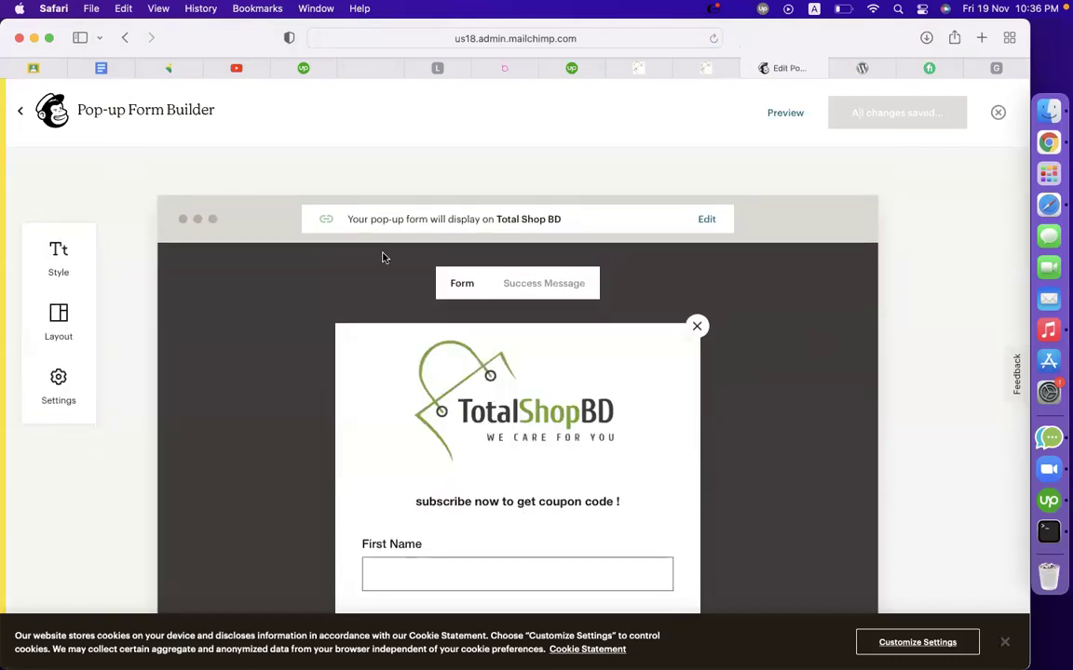
Leave the form builder and go through Automations toward the Integrations page.
{"action": "left_click", "coordinate": [25, 111]}
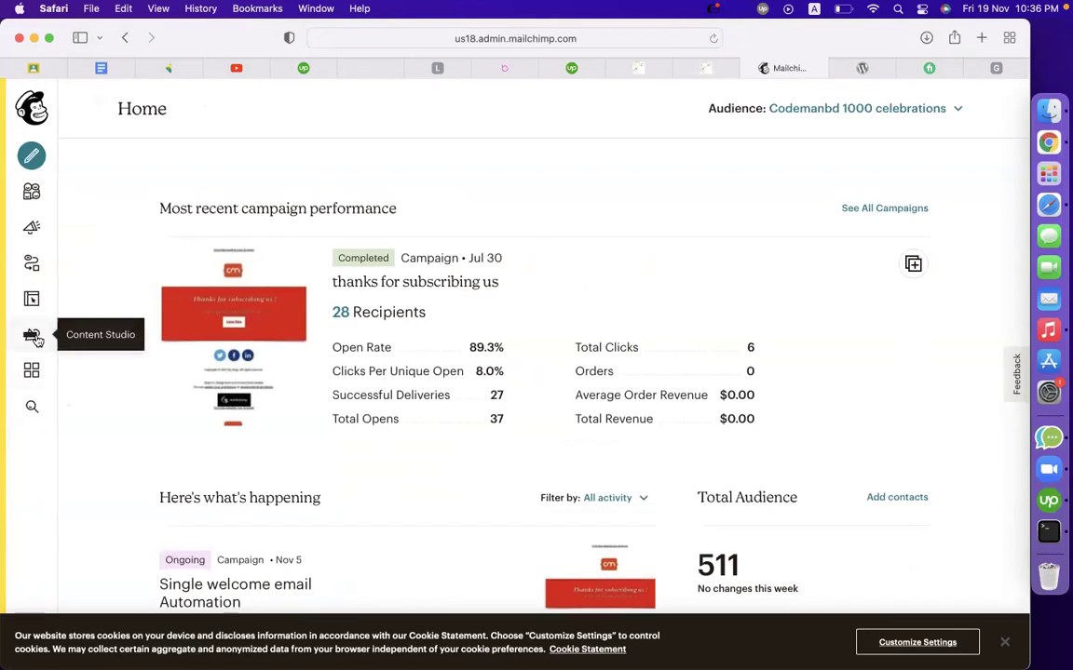
{"action": "left_click", "coordinate": [31, 266]}
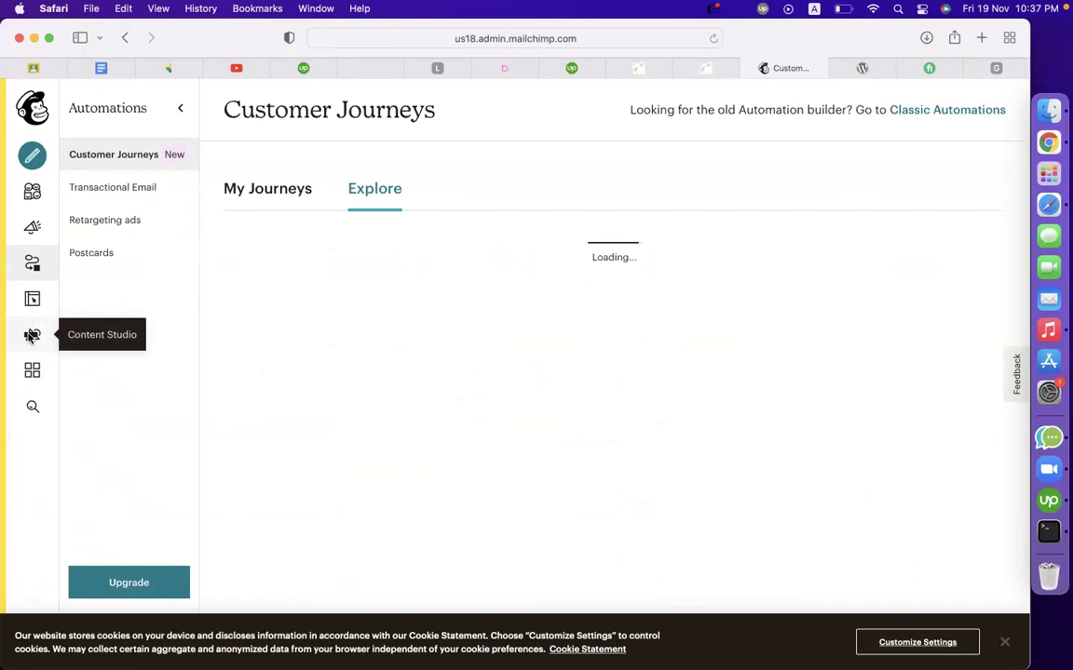
{"action": "left_click", "coordinate": [32, 370]}
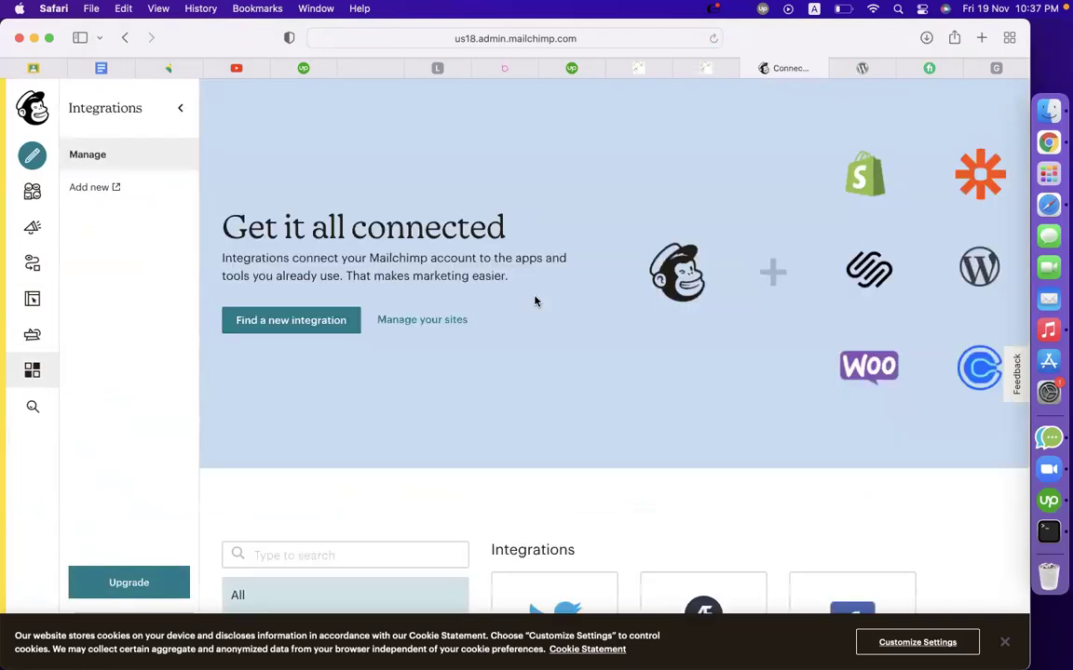
Open the Total Shop BD site integration and scroll to the Order Notifications row.
{"action": "left_click", "coordinate": [433, 318]}
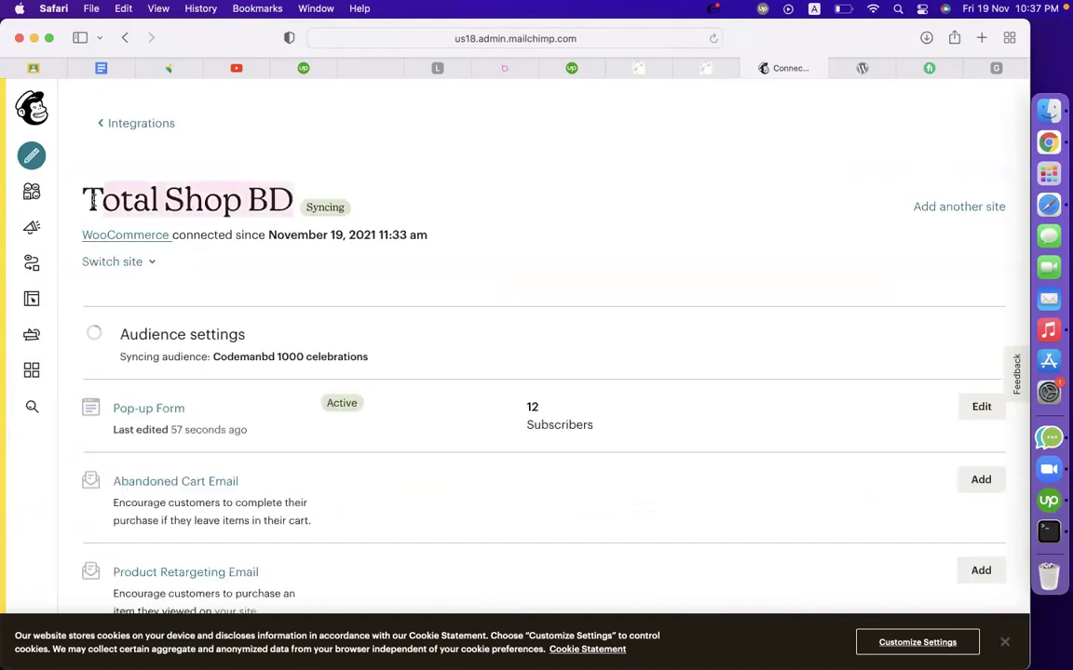
{"action": "scroll", "coordinate": [517, 297], "scroll_direction": "down", "scroll_amount": 3}
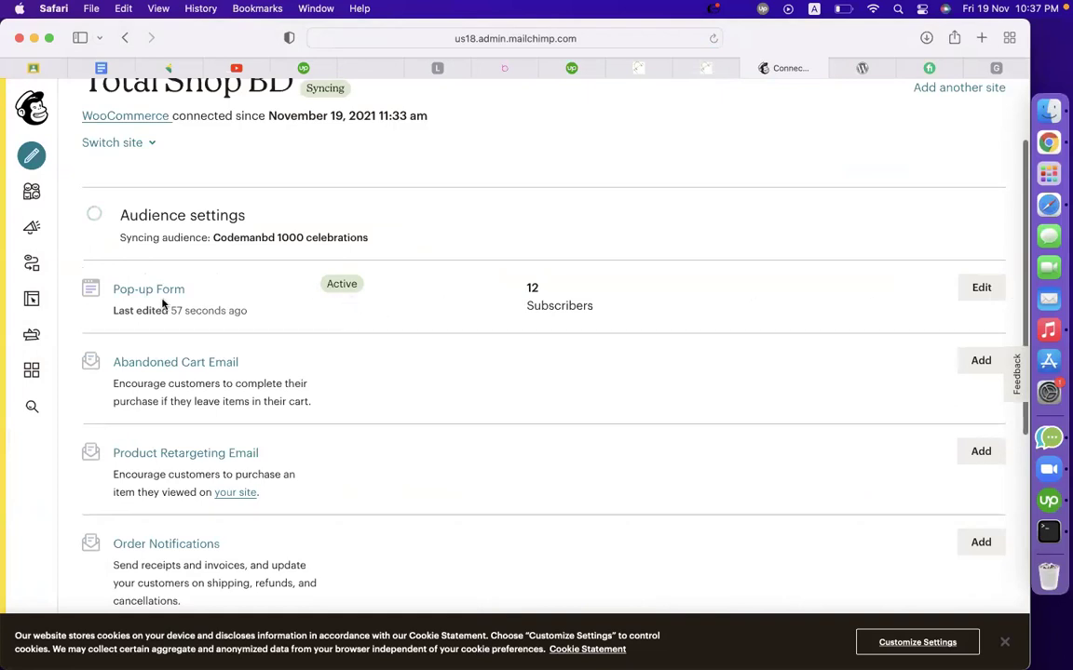
{"action": "scroll", "coordinate": [449, 427], "scroll_direction": "down", "scroll_amount": 3}
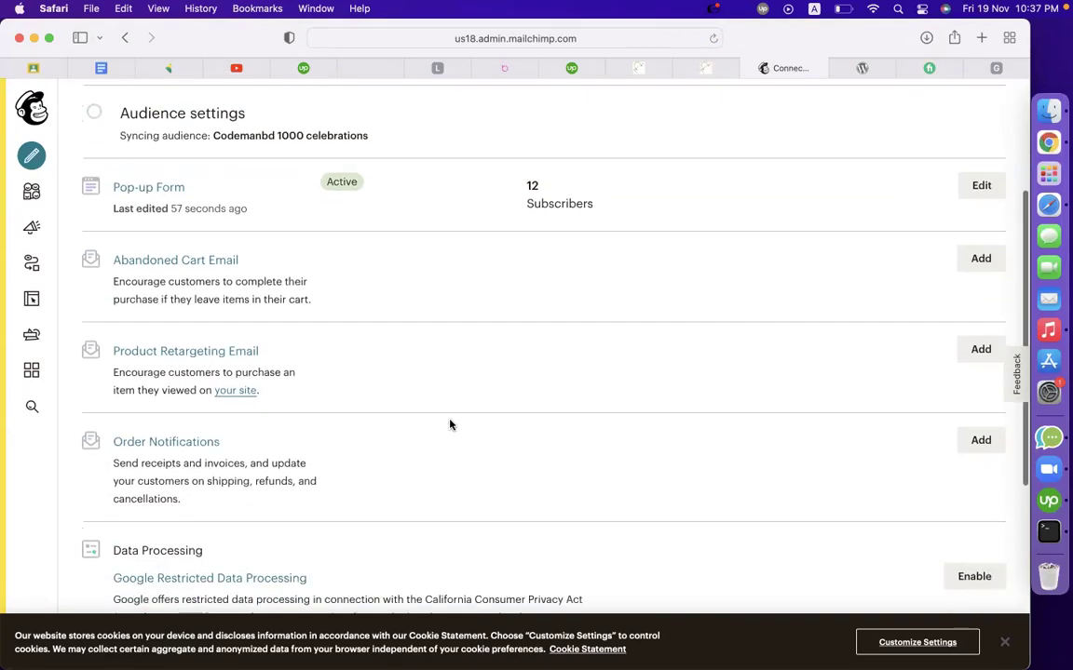
{"action": "left_click_drag", "start_coordinate": [259, 445], "coordinate": [111, 438]}
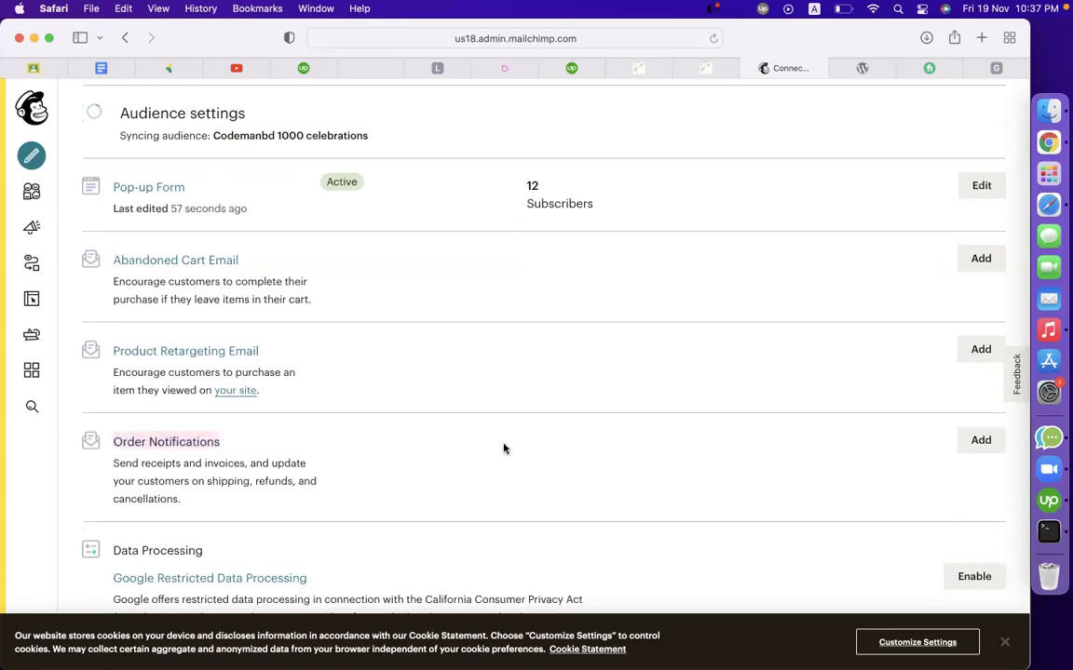
{"action": "left_click", "coordinate": [413, 491]}
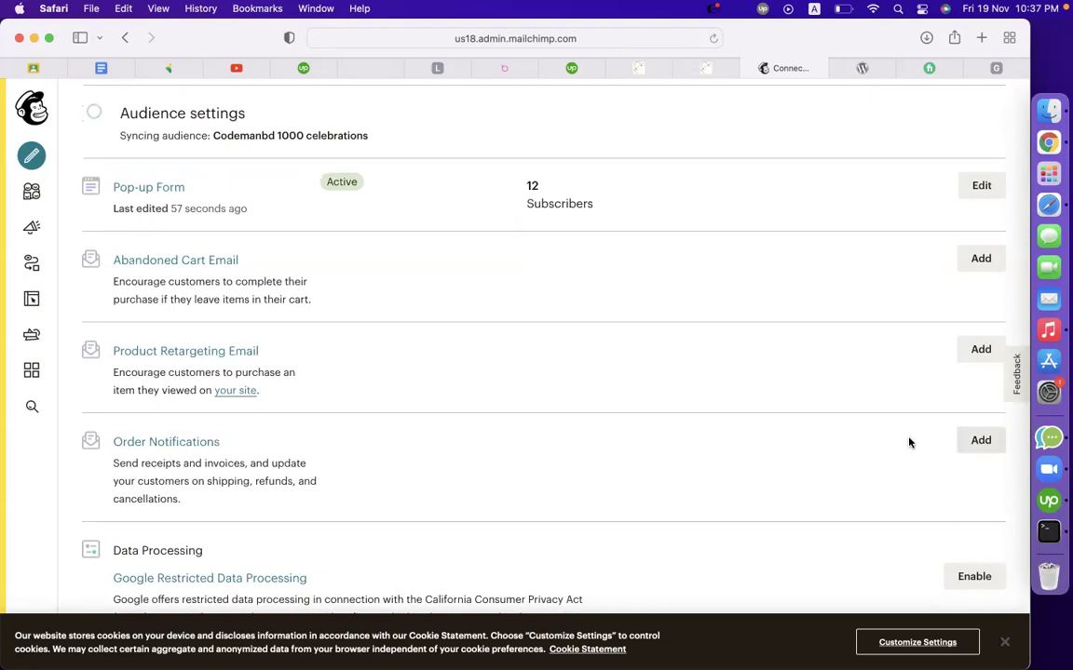
Add the Order Notifications automation, review its sender-address error, then switch to the WordPress plugin page.
{"action": "left_click", "coordinate": [975, 443]}
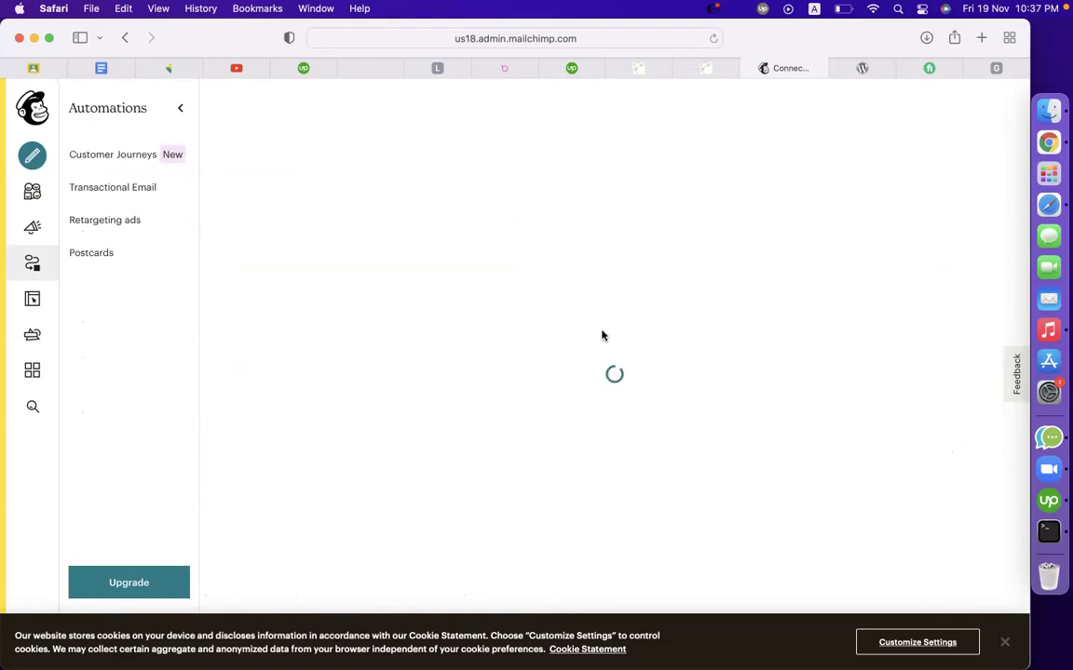
{"action": "scroll", "coordinate": [465, 368], "scroll_direction": "down", "scroll_amount": 3}
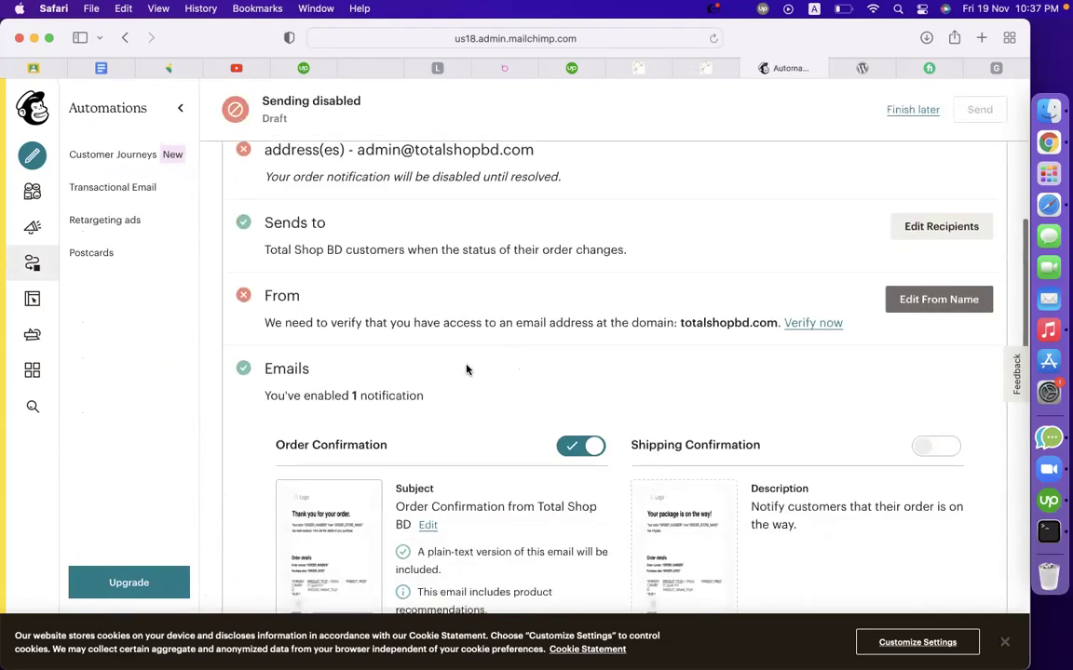
{"action": "scroll", "coordinate": [438, 354], "scroll_direction": "up", "scroll_amount": 2}
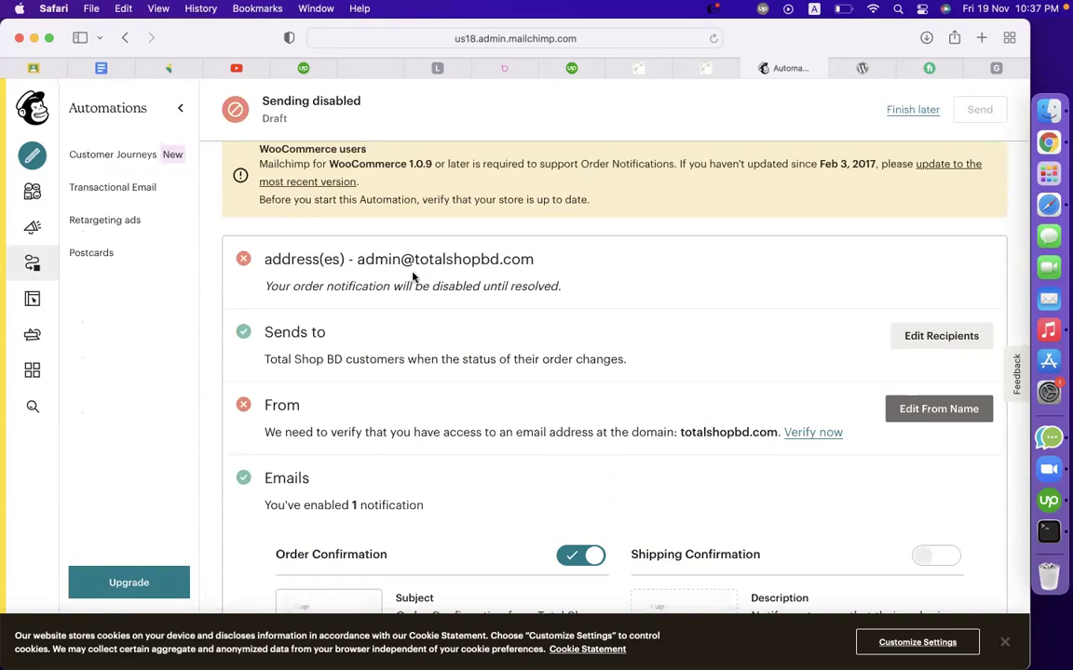
{"action": "scroll", "coordinate": [413, 276], "scroll_direction": "up", "scroll_amount": 2}
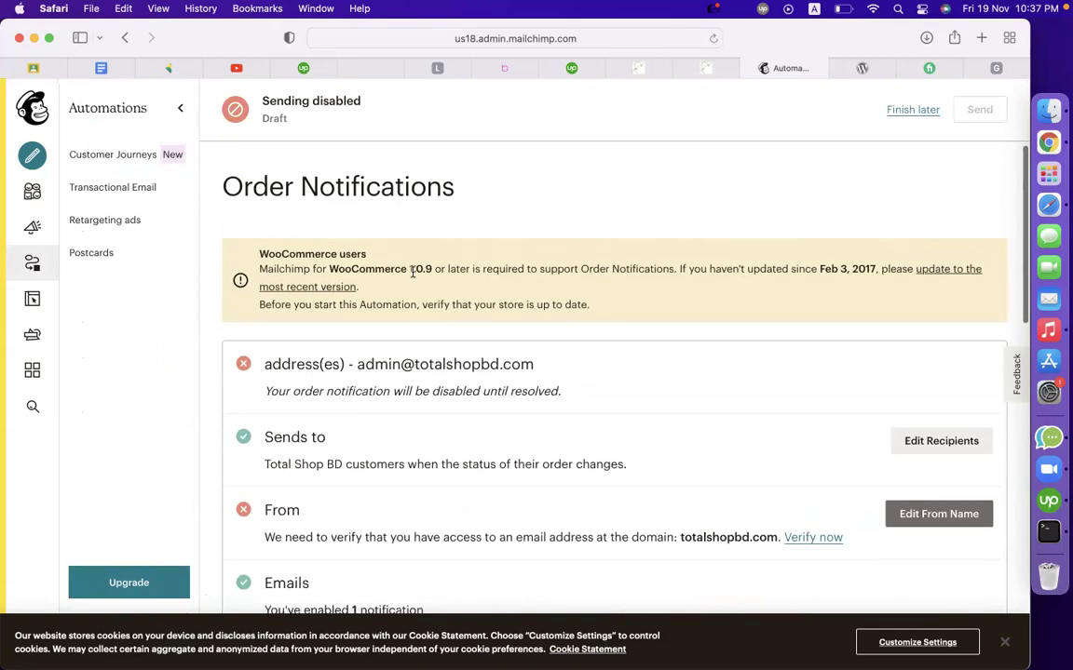
{"action": "left_click_drag", "start_coordinate": [357, 364], "coordinate": [558, 363]}
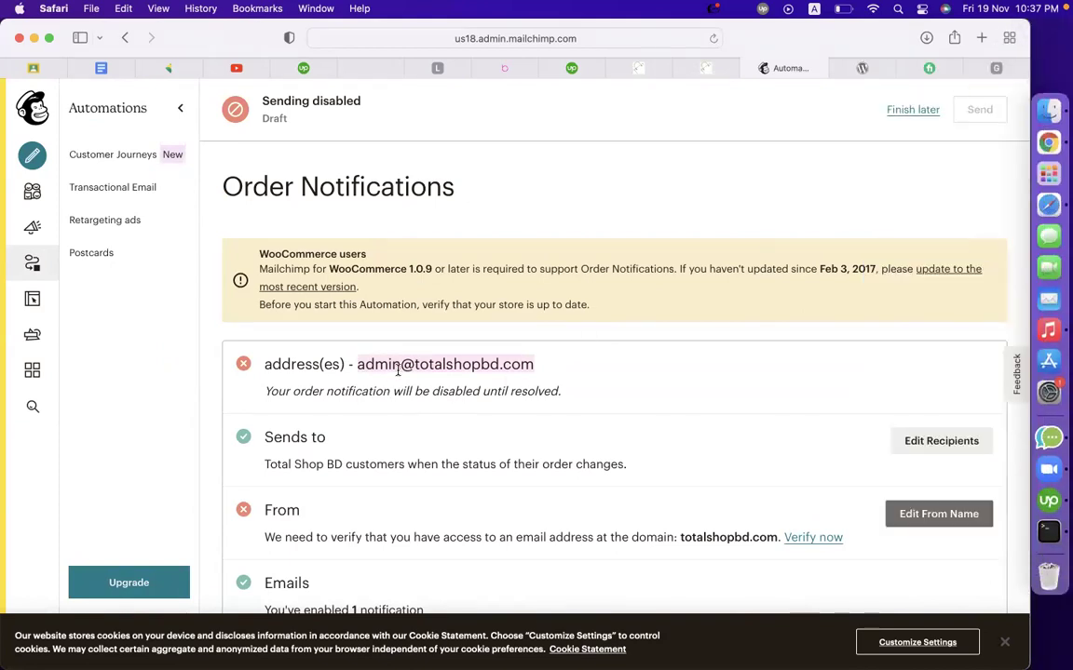
{"action": "left_click_drag", "start_coordinate": [415, 363], "coordinate": [302, 393]}
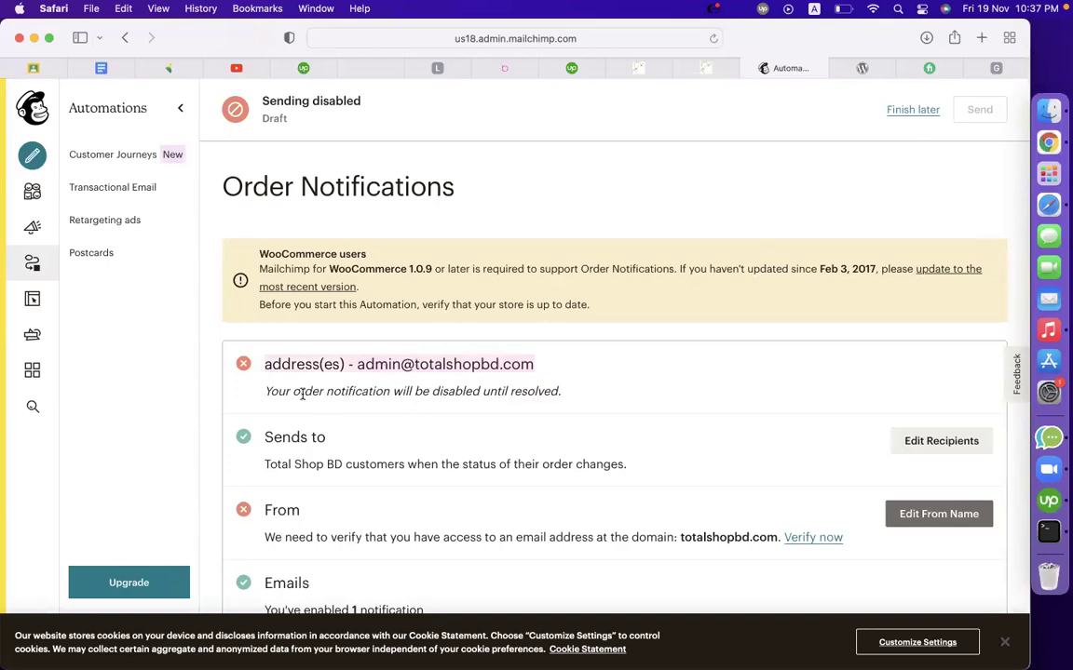
{"action": "left_click", "coordinate": [303, 393]}
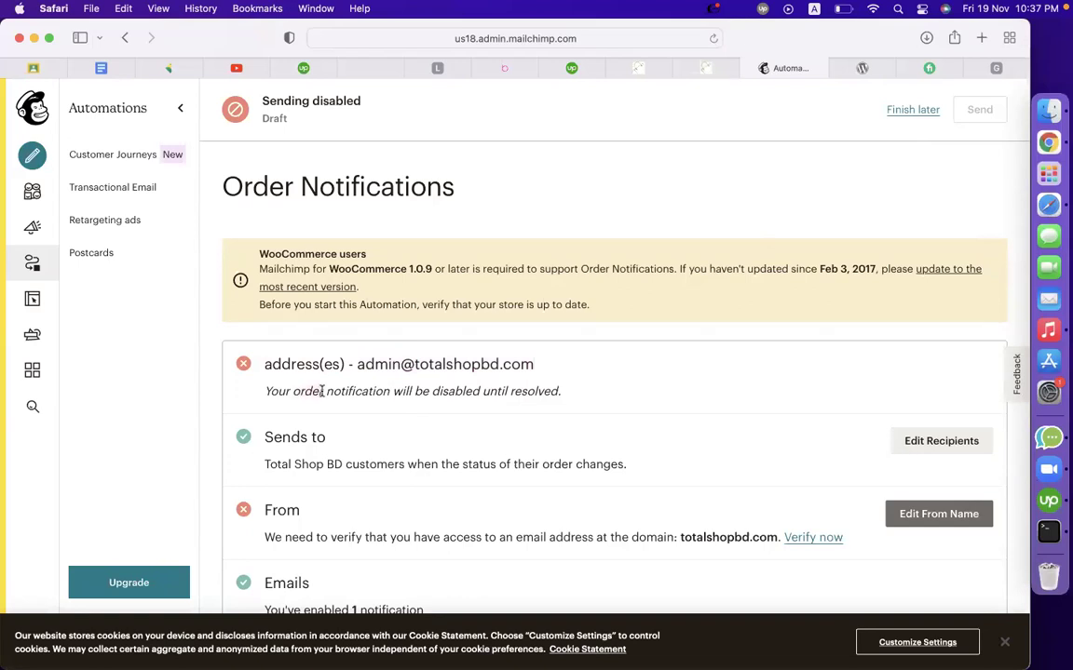
{"action": "left_click", "coordinate": [636, 68]}
{"action": "scroll", "coordinate": [410, 304], "scroll_direction": "down", "scroll_amount": 3}
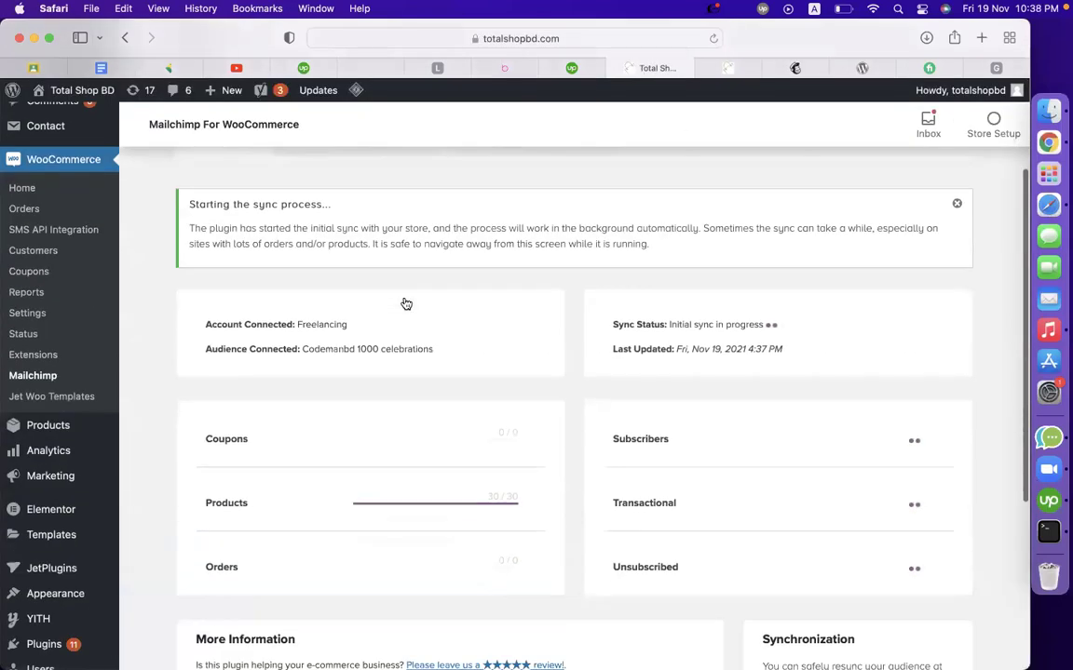
Check the open tabs and return to the WordPress Mailchimp store settings.
{"action": "scroll", "coordinate": [405, 307], "scroll_direction": "down", "scroll_amount": 5}
{"action": "scroll", "coordinate": [403, 312], "scroll_direction": "up", "scroll_amount": 8}
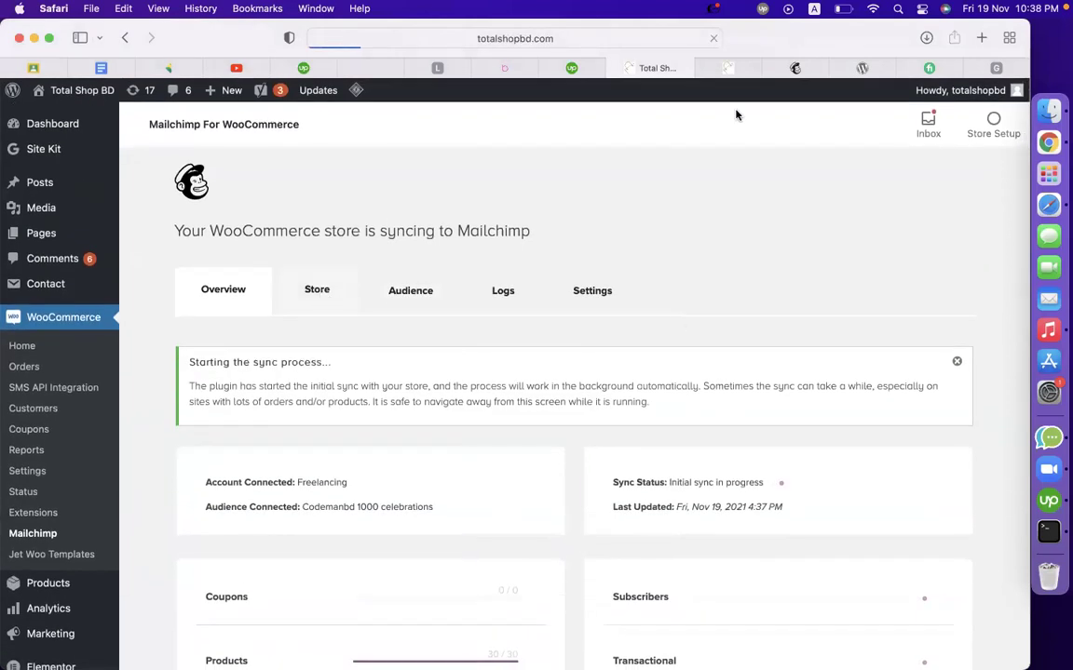
{"action": "left_click", "coordinate": [803, 68]}
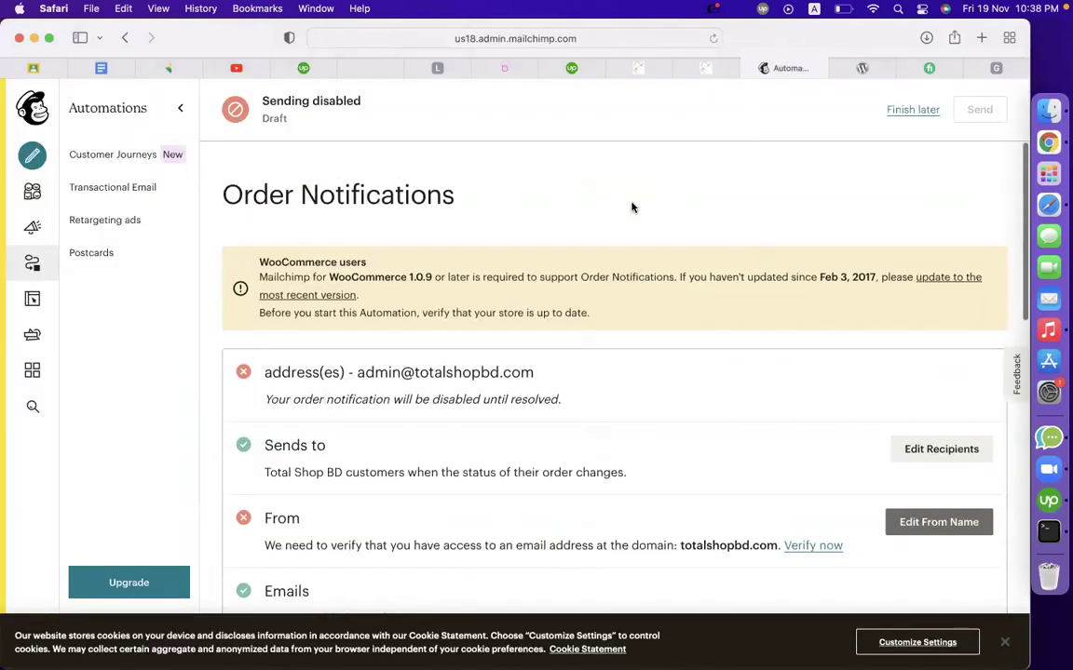
{"action": "left_click", "coordinate": [832, 68]}
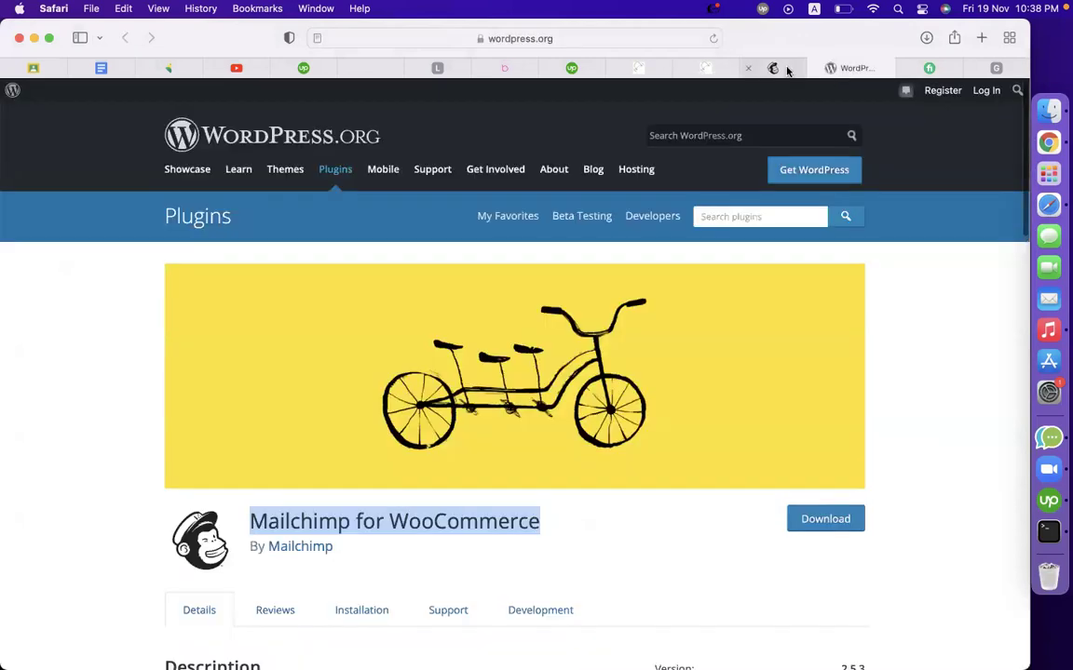
{"action": "left_click", "coordinate": [787, 70]}
{"action": "left_click", "coordinate": [643, 70]}
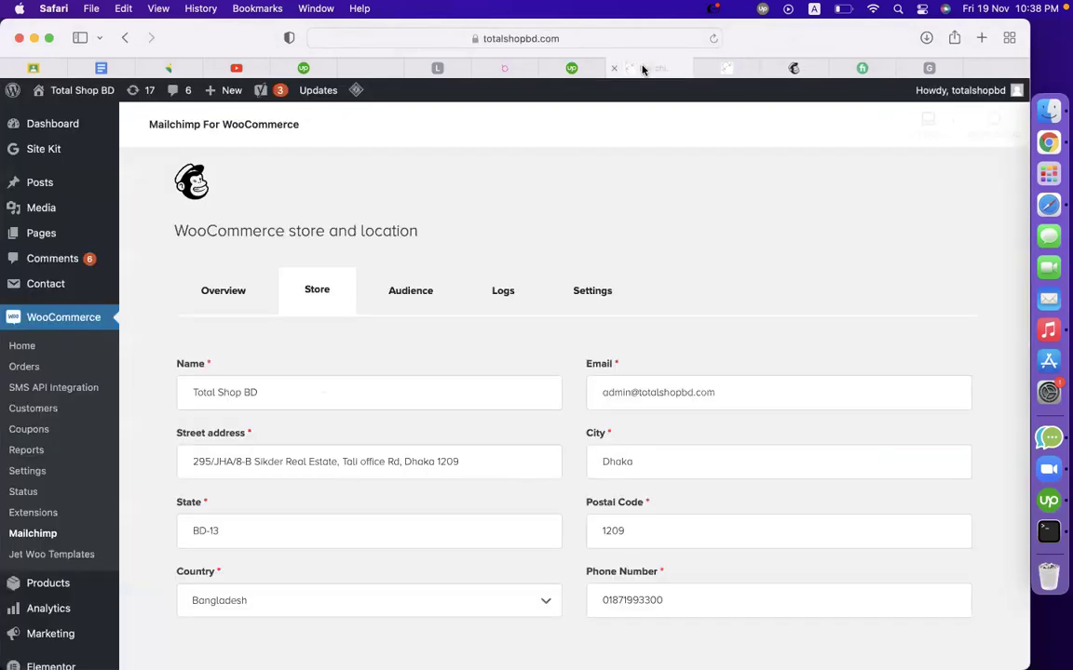
Replace the store Email field value with the personal Gmail address.
{"action": "left_click", "coordinate": [733, 393]}
{"action": "left_click_drag", "start_coordinate": [733, 393], "coordinate": [374, 393]}
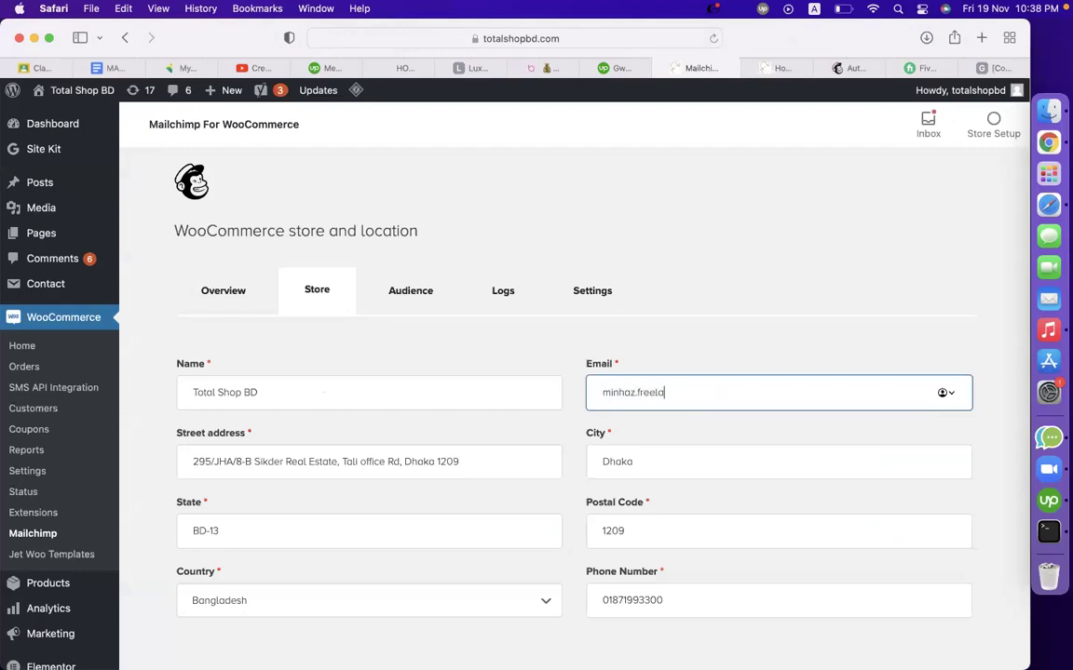
{"action": "left_click", "coordinate": [389, 239]}
{"action": "left_click", "coordinate": [286, 384]}
{"action": "key", "text": "Tab"}
{"action": "key", "text": "Left"}
{"action": "key", "text": "super+a"}
{"action": "left_click", "coordinate": [742, 280]}
Save all changes to the Mailchimp for WooCommerce store settings.
{"action": "scroll", "coordinate": [742, 281], "scroll_direction": "down", "scroll_amount": 10}
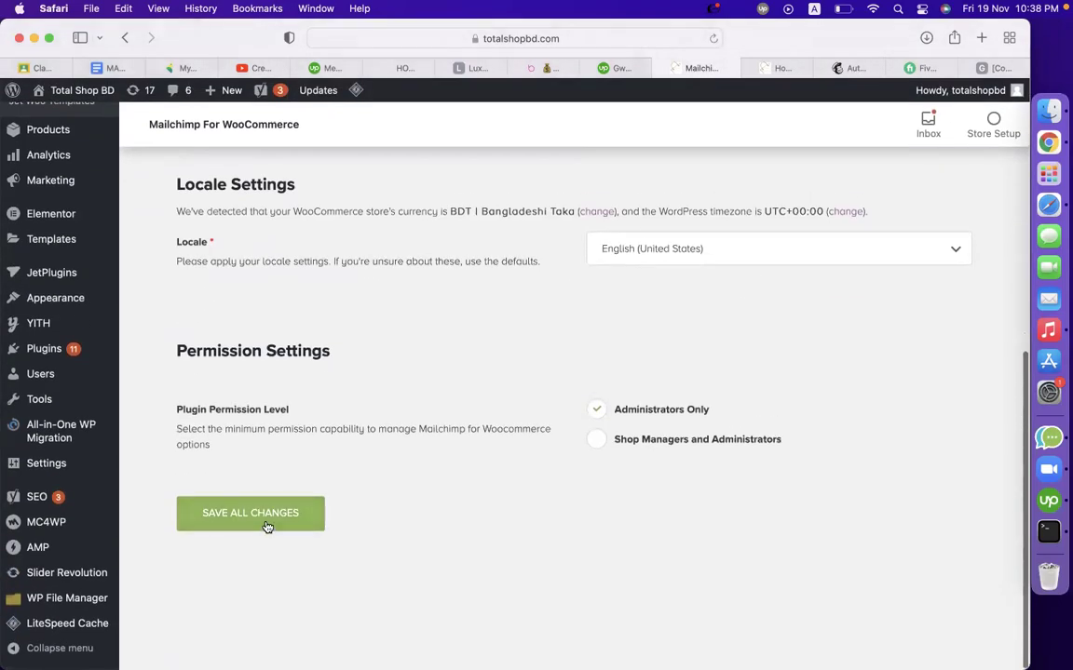
{"action": "left_click", "coordinate": [267, 524]}
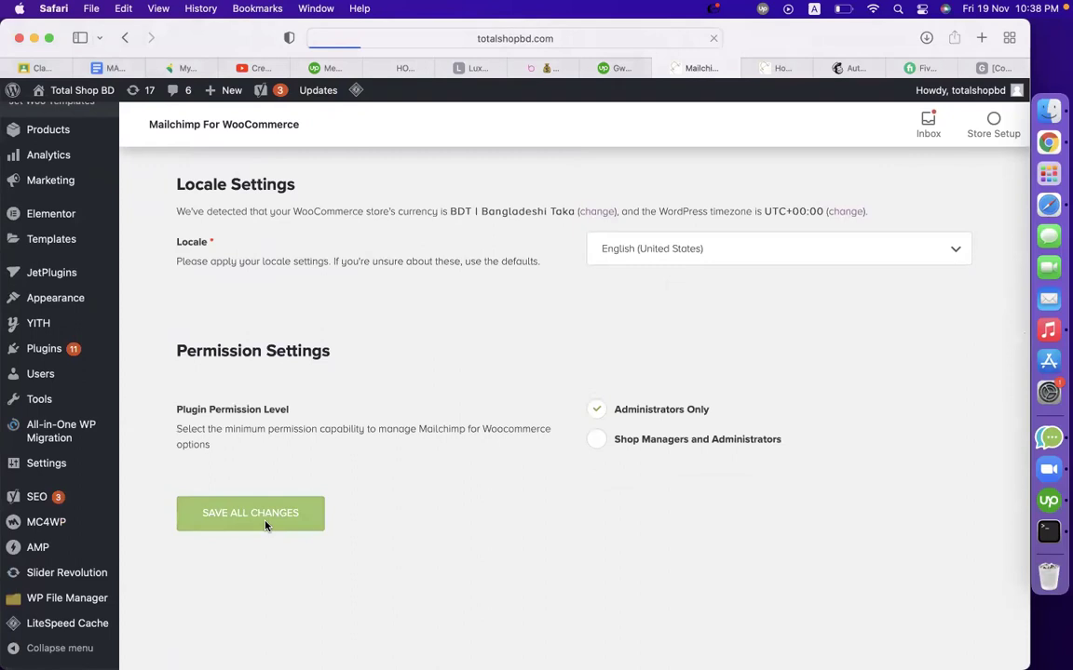
{"action": "scroll", "coordinate": [499, 385], "scroll_direction": "up", "scroll_amount": 5}
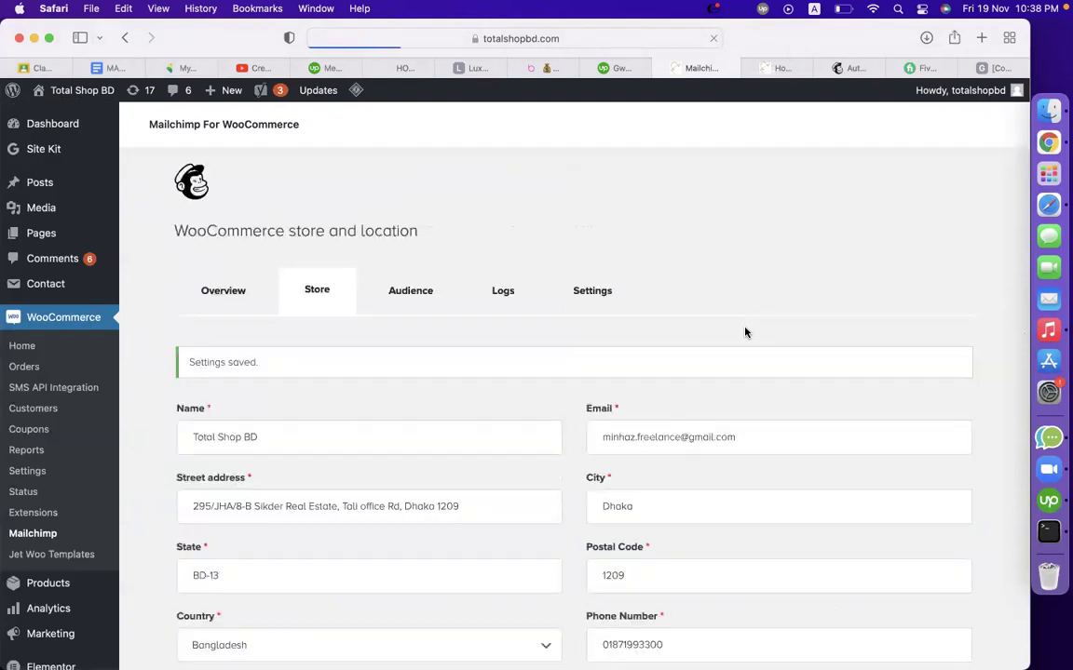
{"action": "left_click", "coordinate": [780, 70]}
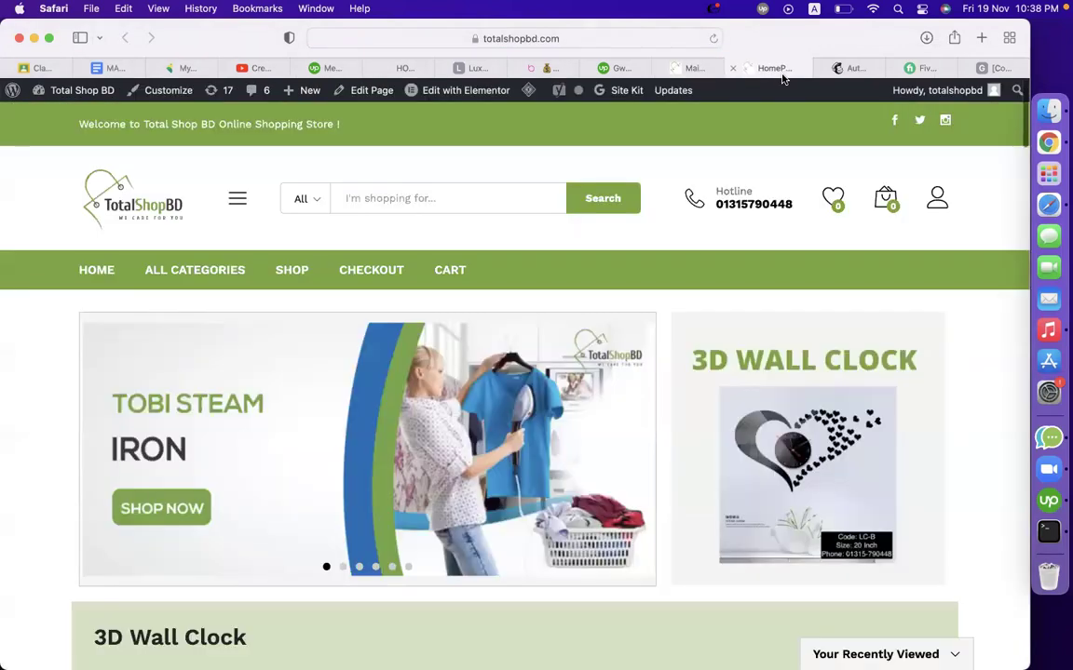
Return to the Order Notifications draft in Mailchimp and reload it.
{"action": "key", "text": "ctrl+Tab"}
{"action": "left_click", "coordinate": [713, 39]}
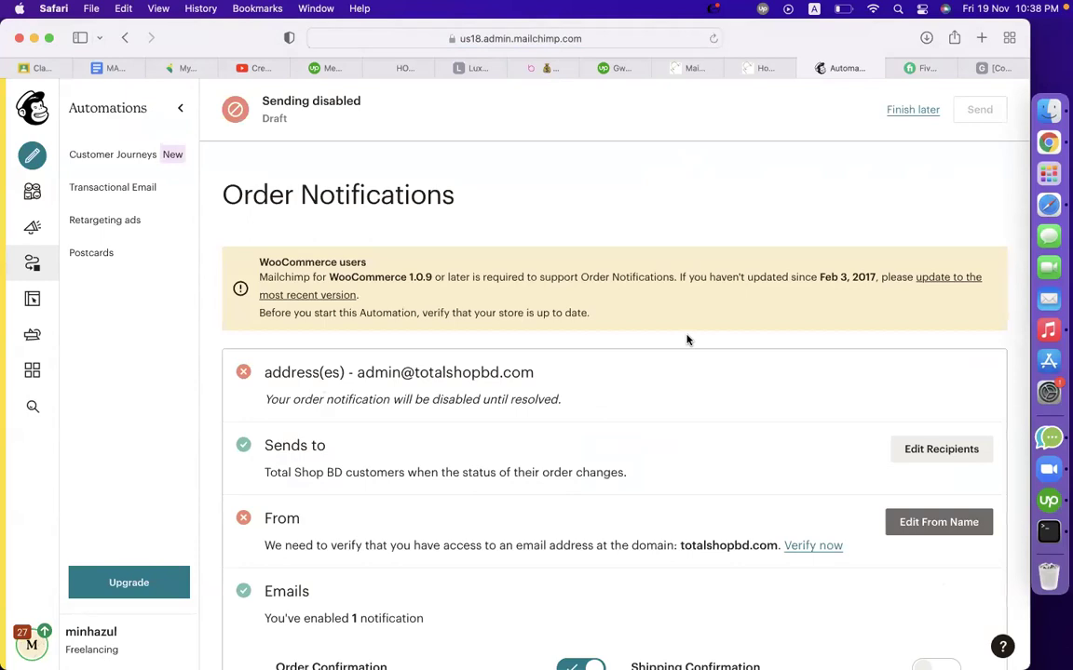
{"action": "scroll", "coordinate": [565, 503], "scroll_direction": "down", "scroll_amount": 5}
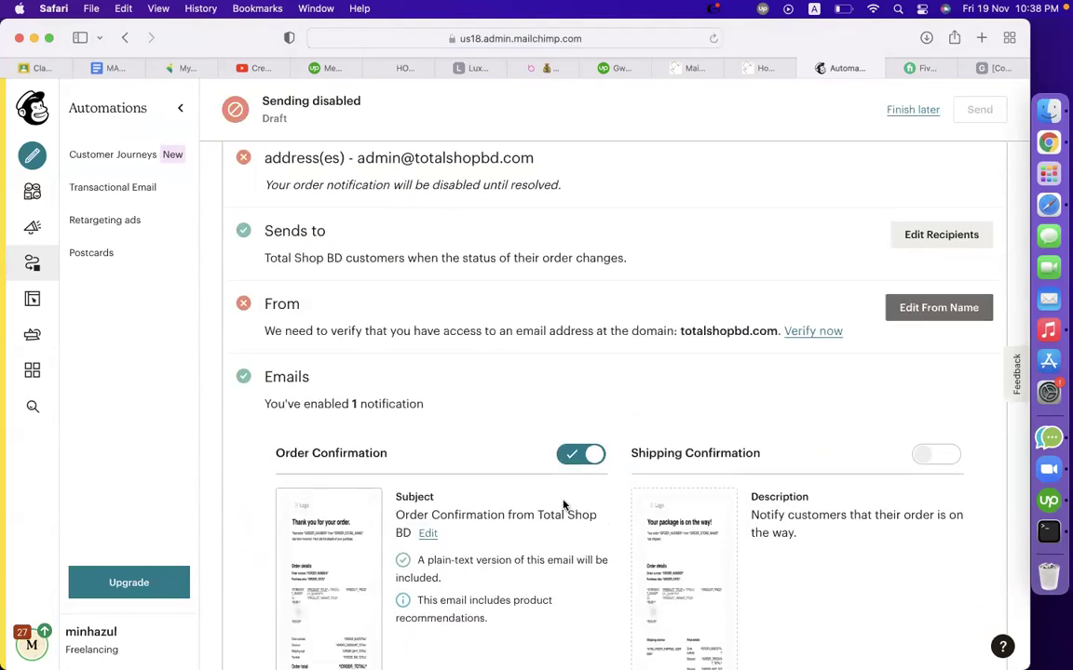
{"action": "scroll", "coordinate": [500, 387], "scroll_direction": "up", "scroll_amount": 3}
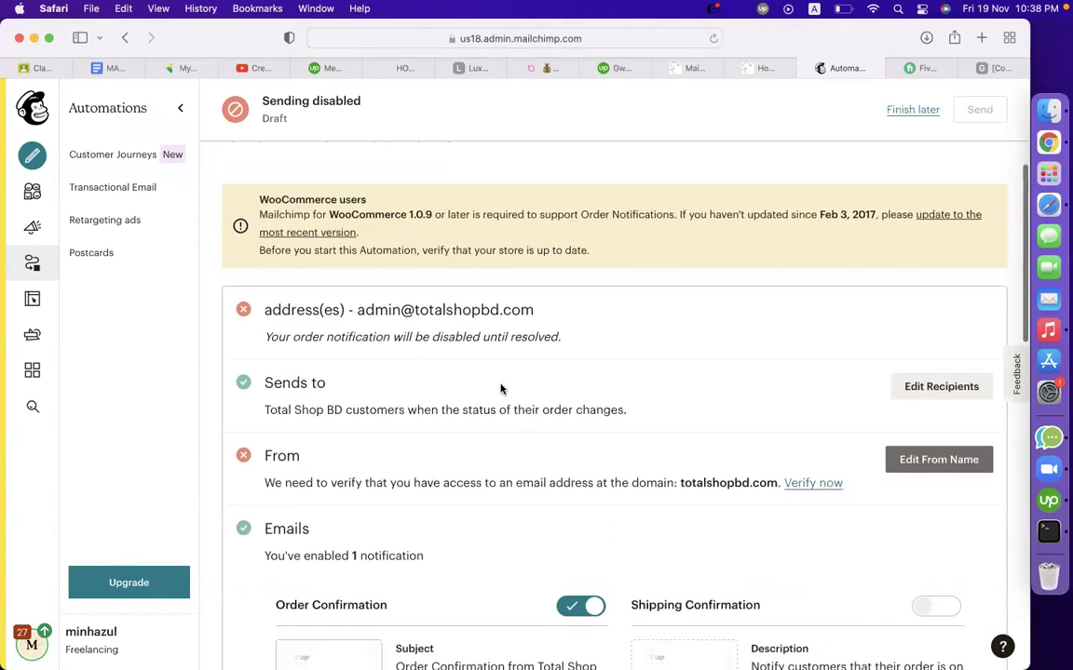
Review the remaining sender-address error and the From domain verification requirement.
{"action": "left_click_drag", "start_coordinate": [359, 307], "coordinate": [571, 302]}
{"action": "left_click", "coordinate": [570, 303]}
{"action": "scroll", "coordinate": [484, 372], "scroll_direction": "up", "scroll_amount": 2}
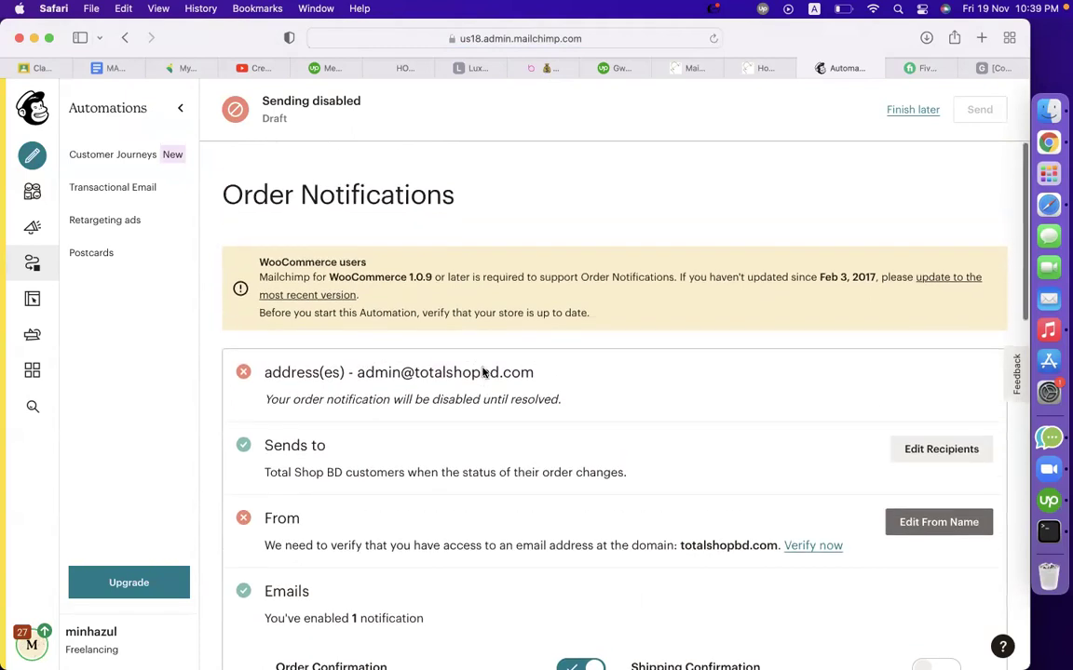
{"action": "left_click_drag", "start_coordinate": [364, 371], "coordinate": [553, 371]}
{"action": "scroll", "coordinate": [642, 373], "scroll_direction": "down", "scroll_amount": 5}
{"action": "left_click", "coordinate": [377, 346]}
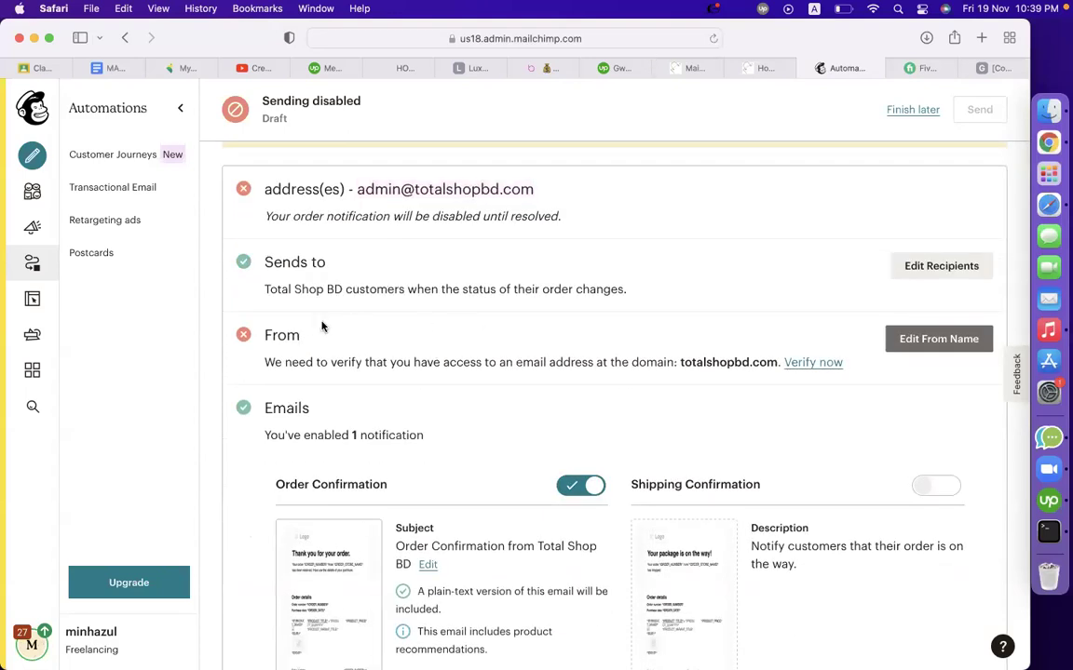
{"action": "left_click_drag", "start_coordinate": [281, 366], "coordinate": [498, 366]}
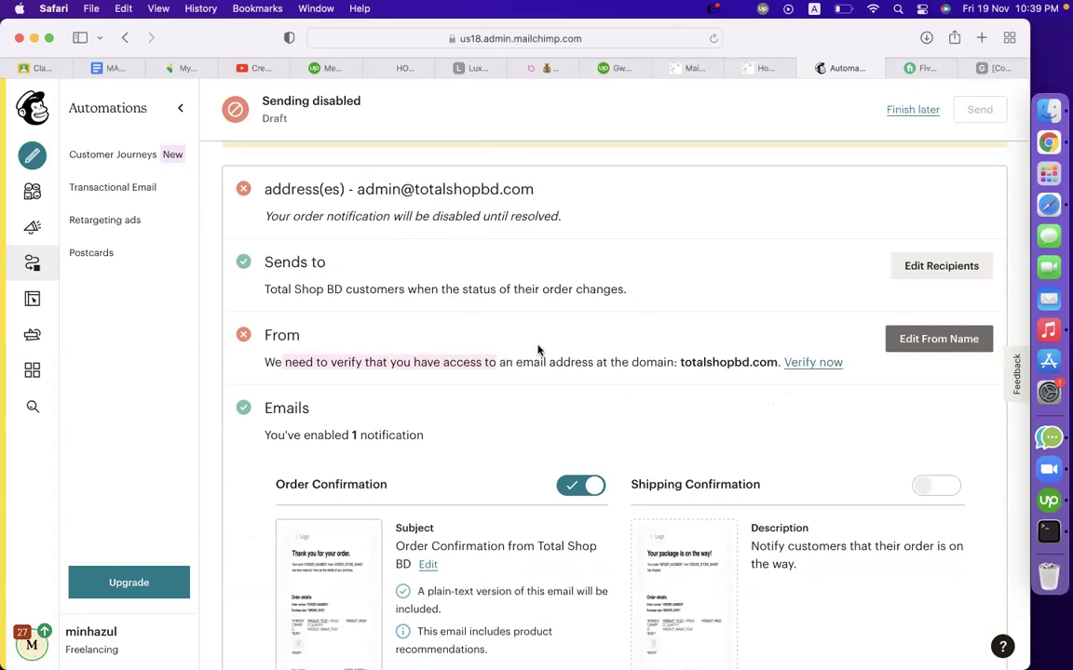
Save the From settings with sender name Total Shop BD and the personal Gmail address.
{"action": "left_click", "coordinate": [949, 341]}
{"action": "left_click", "coordinate": [455, 397]}
{"action": "left_click", "coordinate": [785, 386]}
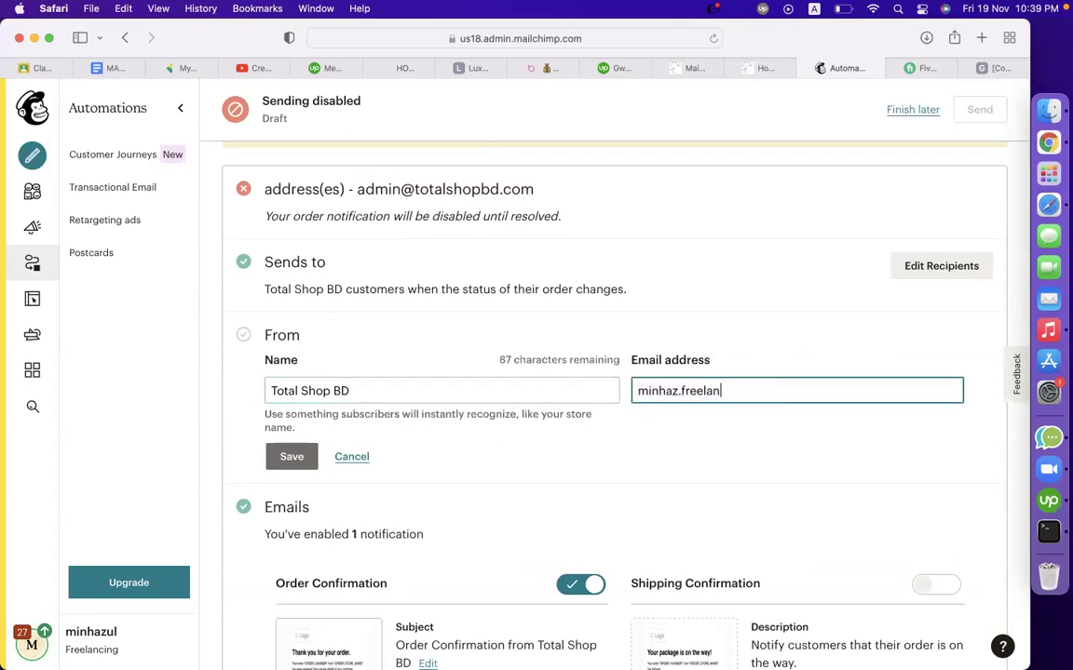
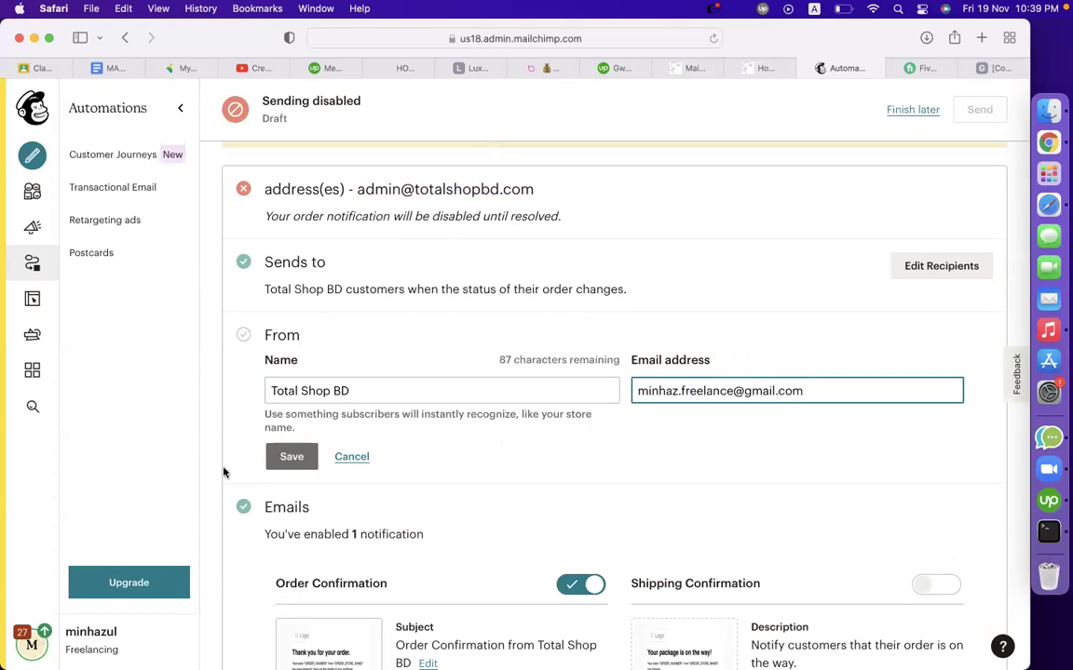
{"action": "left_click", "coordinate": [293, 455]}
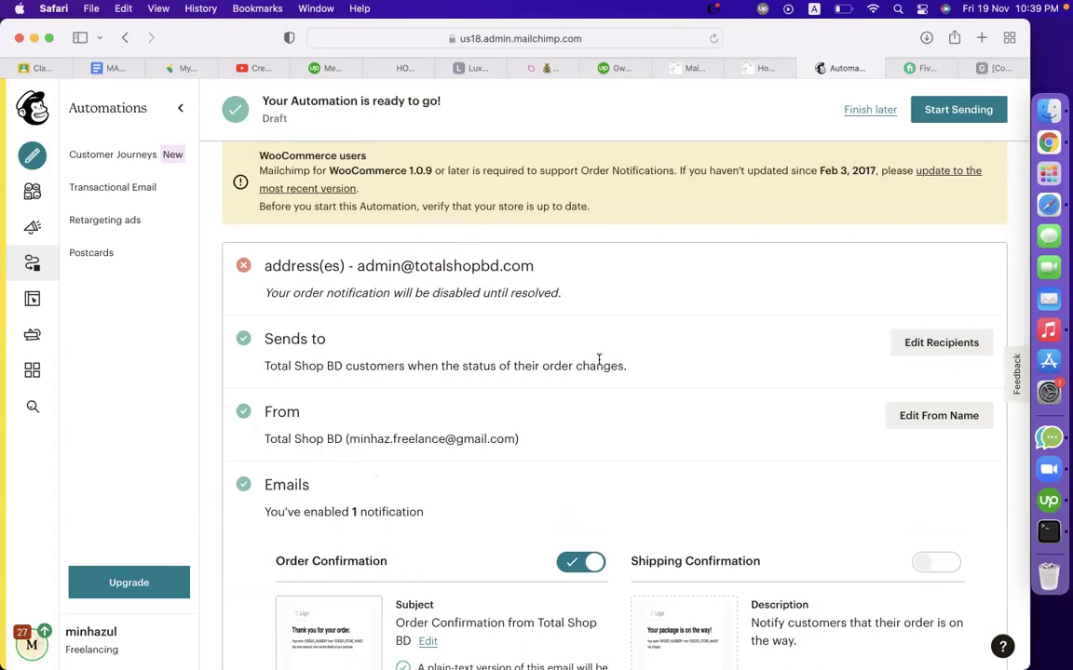
Review the enabled Order Confirmation email and open its design for editing.
{"action": "scroll", "coordinate": [558, 344], "scroll_direction": "down", "scroll_amount": 5}
{"action": "scroll", "coordinate": [367, 415], "scroll_direction": "down", "scroll_amount": 4}
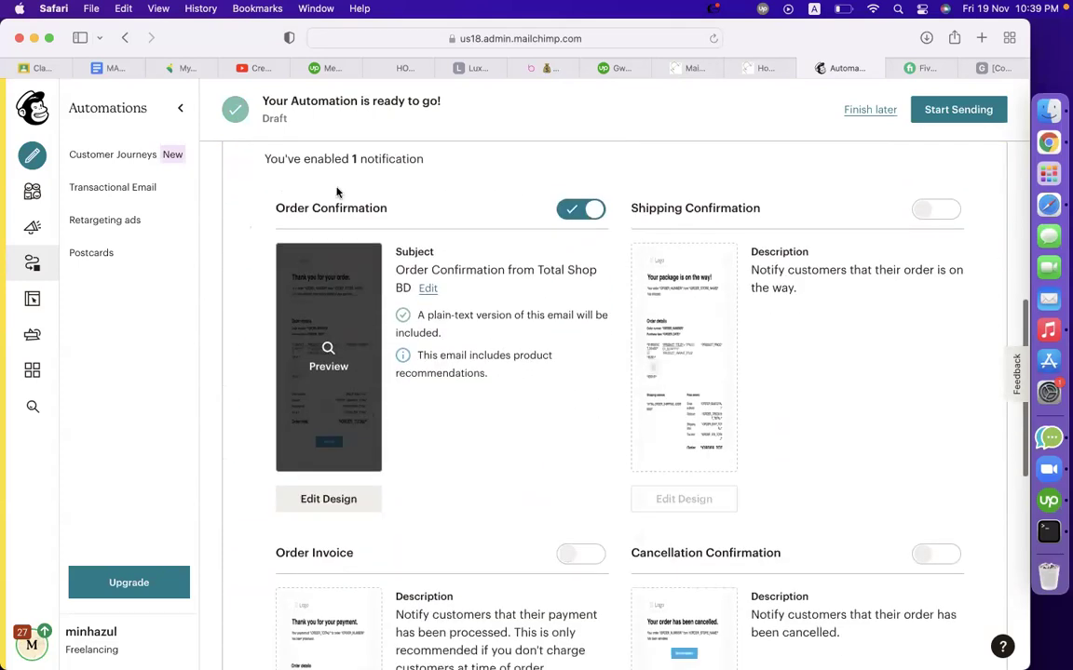
{"action": "triple_click", "coordinate": [352, 209]}
{"action": "left_click", "coordinate": [420, 208]}
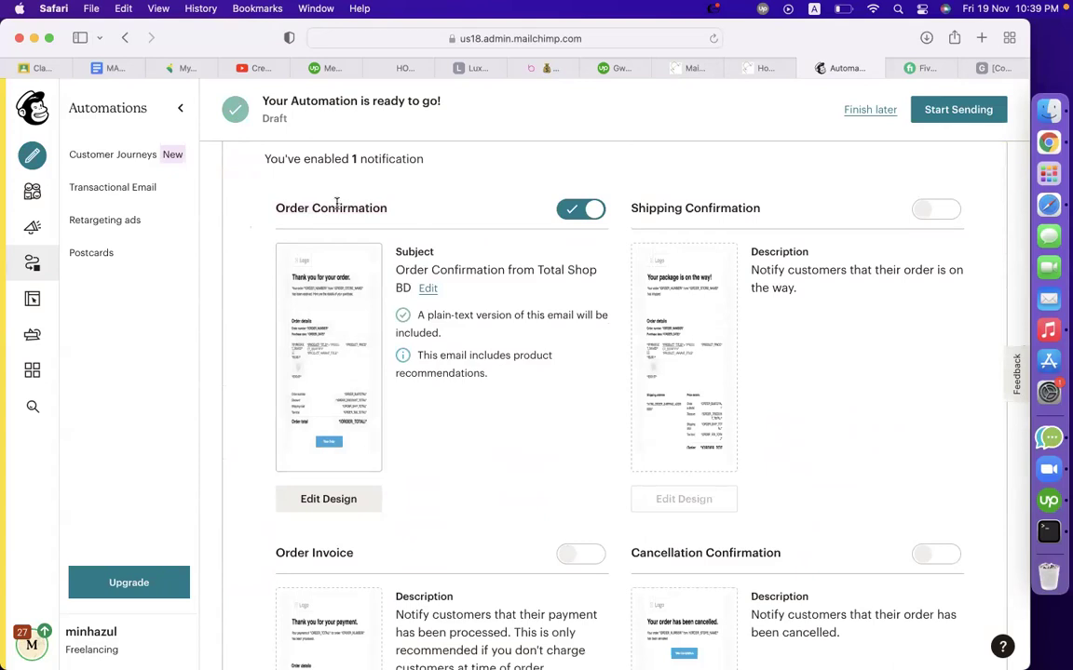
{"action": "double_click", "coordinate": [336, 207]}
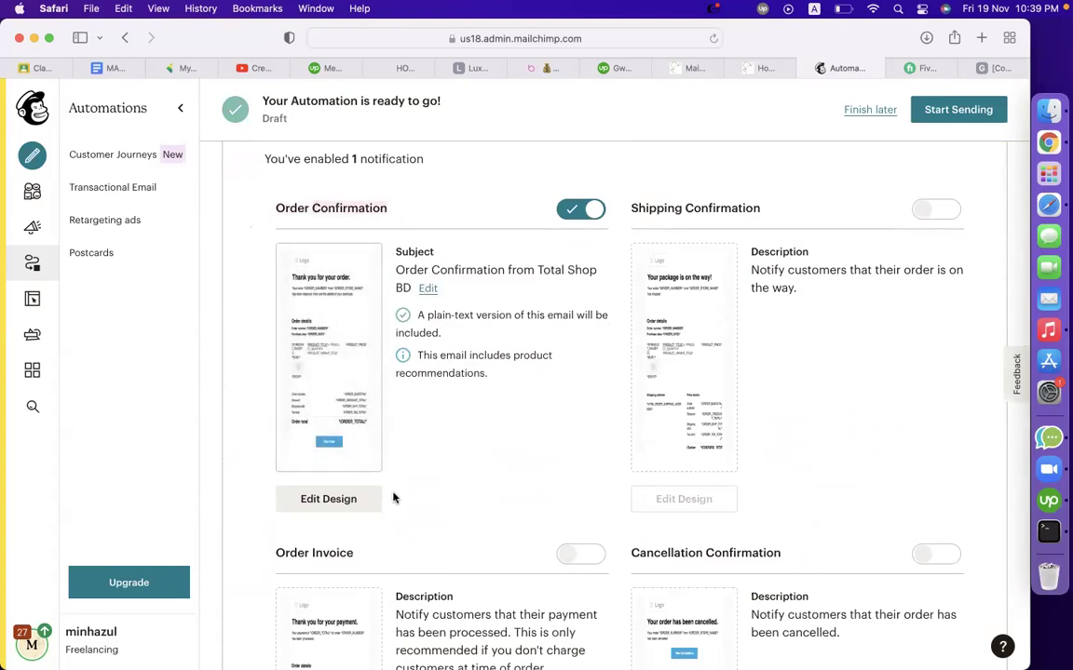
{"action": "scroll", "coordinate": [550, 418], "scroll_direction": "up", "scroll_amount": 10}
{"action": "scroll", "coordinate": [550, 416], "scroll_direction": "down", "scroll_amount": 5}
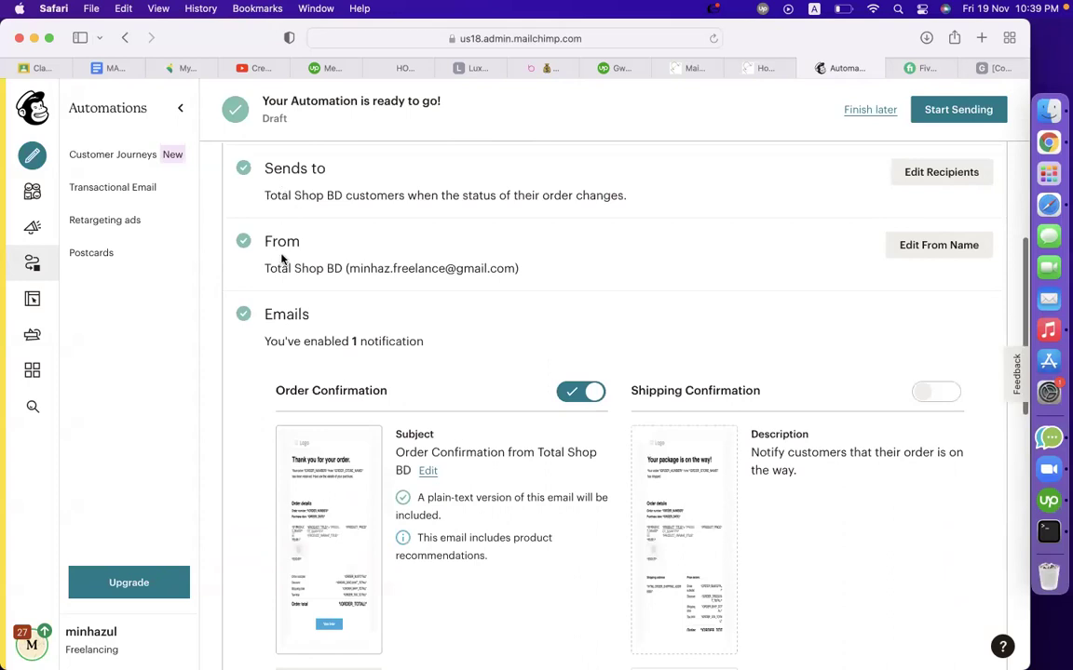
{"action": "scroll", "coordinate": [282, 259], "scroll_direction": "down", "scroll_amount": 3}
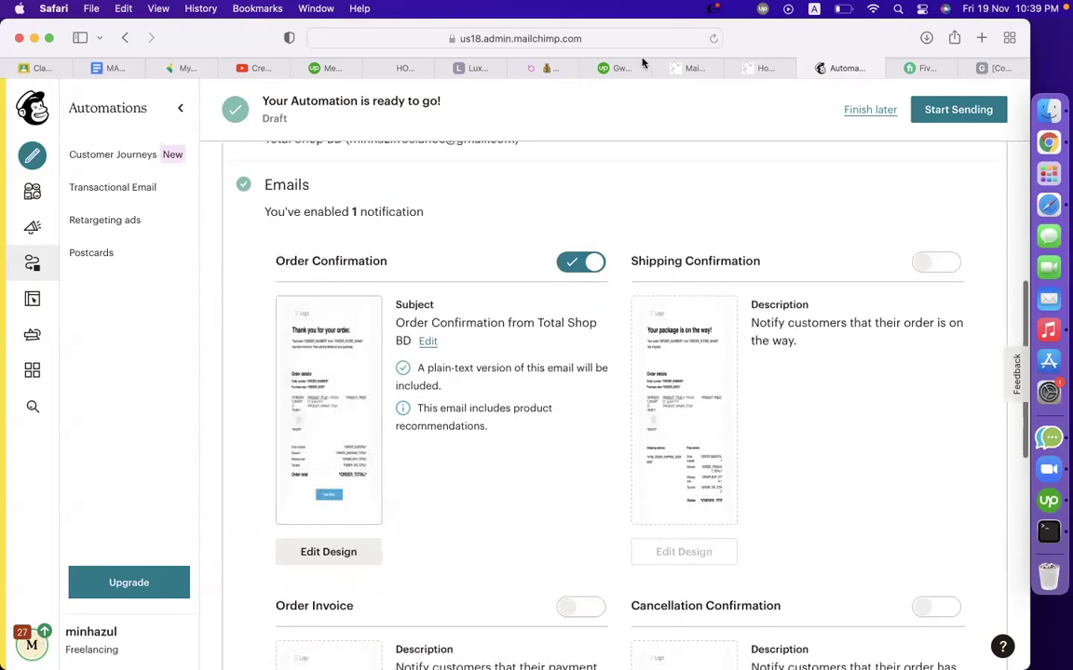
{"action": "scroll", "coordinate": [299, 372], "scroll_direction": "down", "scroll_amount": 3}
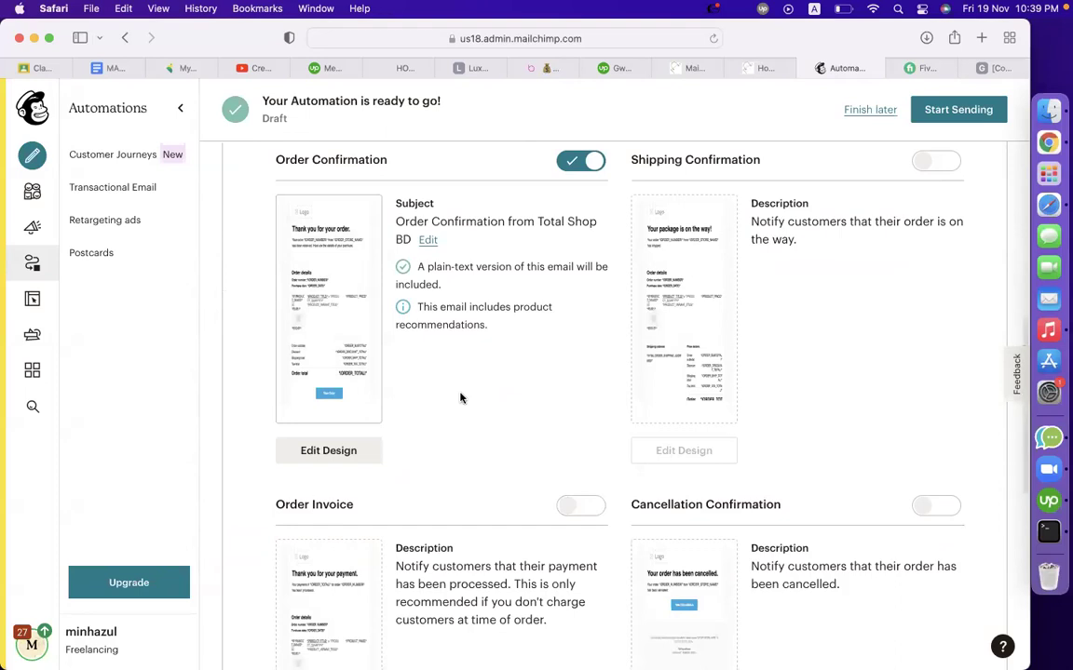
{"action": "left_click", "coordinate": [330, 451]}
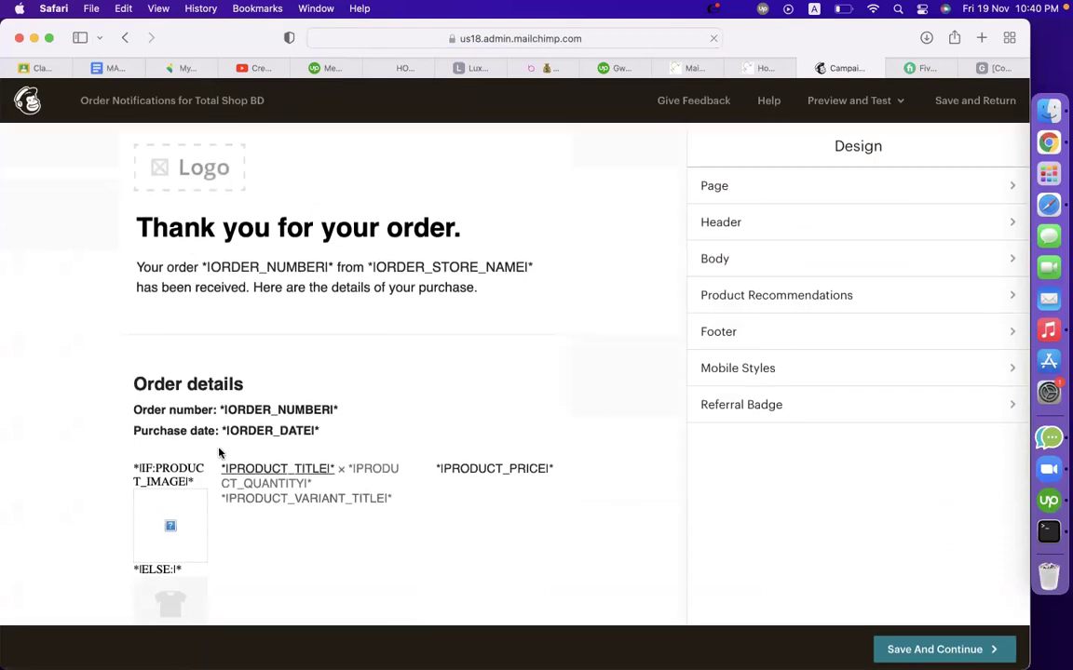
Replace the Order Confirmation email's placeholder logo with the TotalShopBD image from Content Studio.
{"action": "left_click", "coordinate": [193, 166]}
{"action": "left_click", "coordinate": [799, 256]}
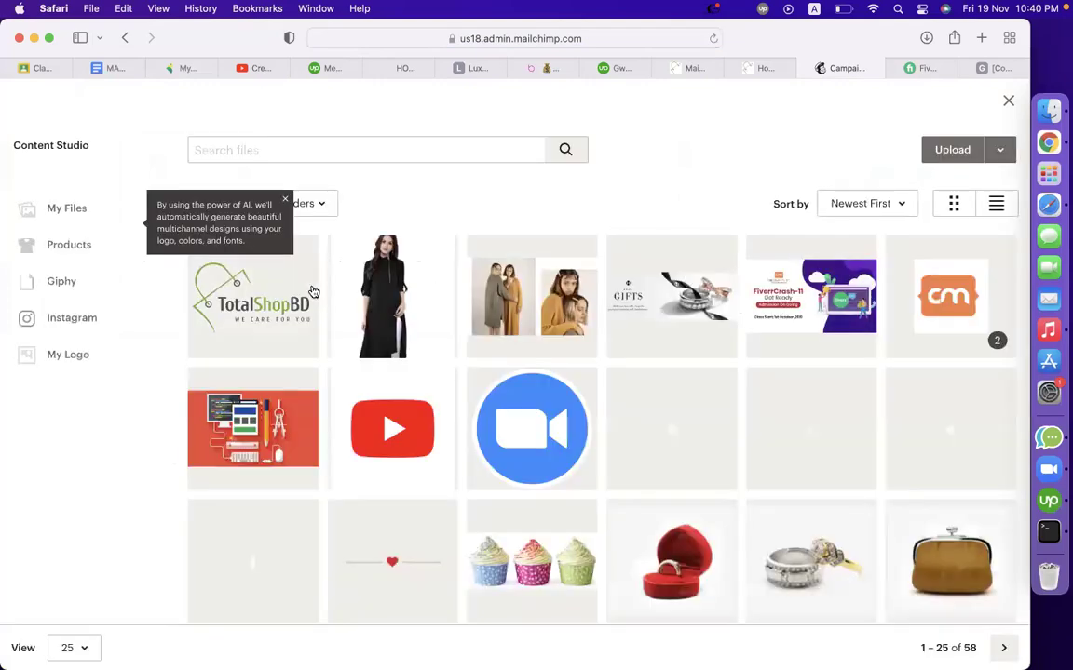
{"action": "left_click", "coordinate": [311, 289]}
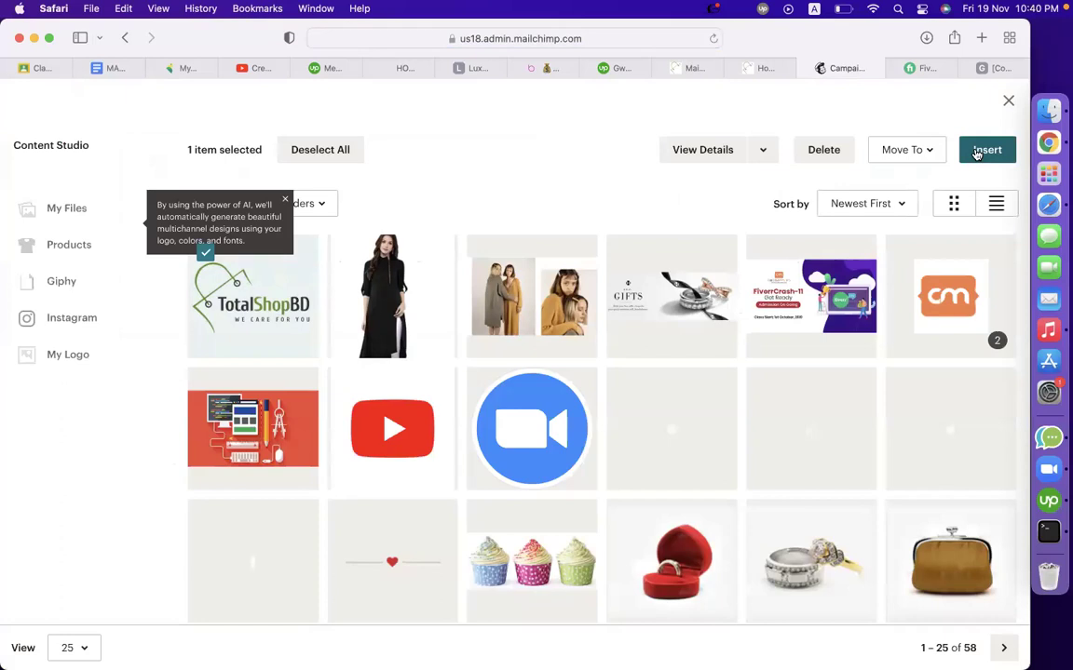
{"action": "left_click", "coordinate": [986, 150]}
{"action": "scroll", "coordinate": [341, 370], "scroll_direction": "down", "scroll_amount": 2}
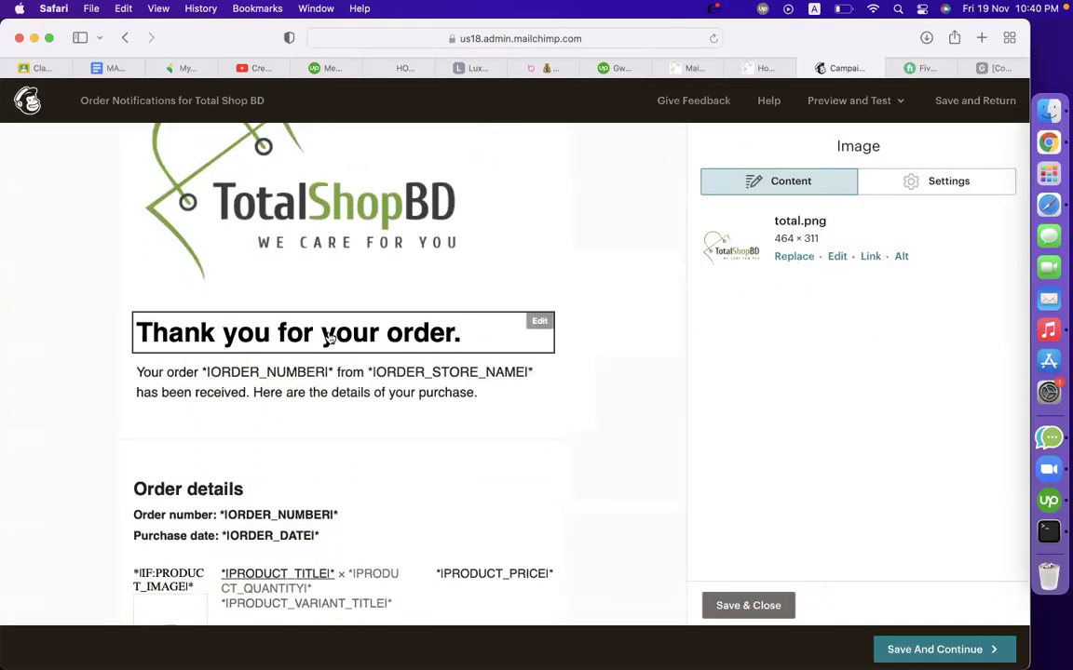
{"action": "left_click", "coordinate": [327, 339]}
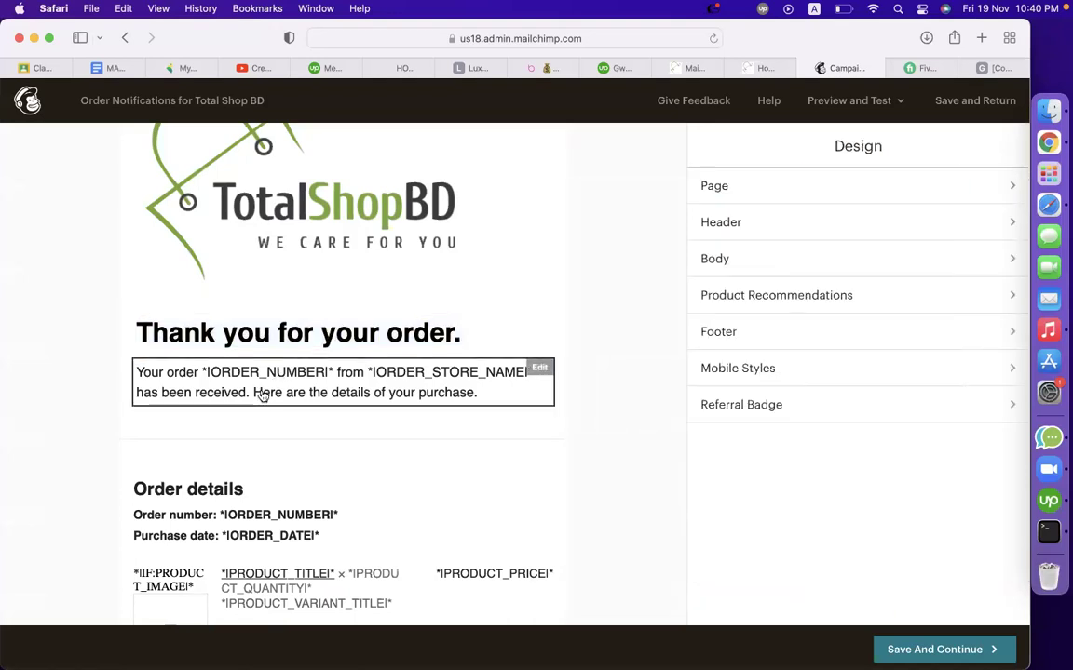
Switch over to the Mailchimp for WooCommerce settings page in WordPress.
{"action": "scroll", "coordinate": [261, 410], "scroll_direction": "down", "scroll_amount": 4}
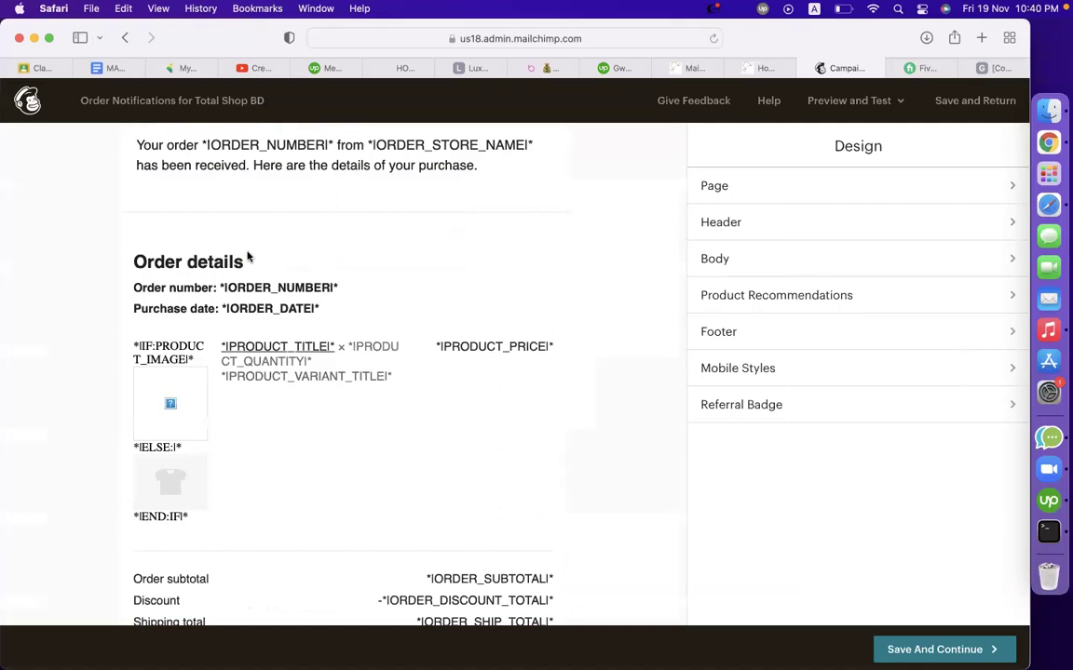
{"action": "scroll", "coordinate": [287, 481], "scroll_direction": "up", "scroll_amount": 4}
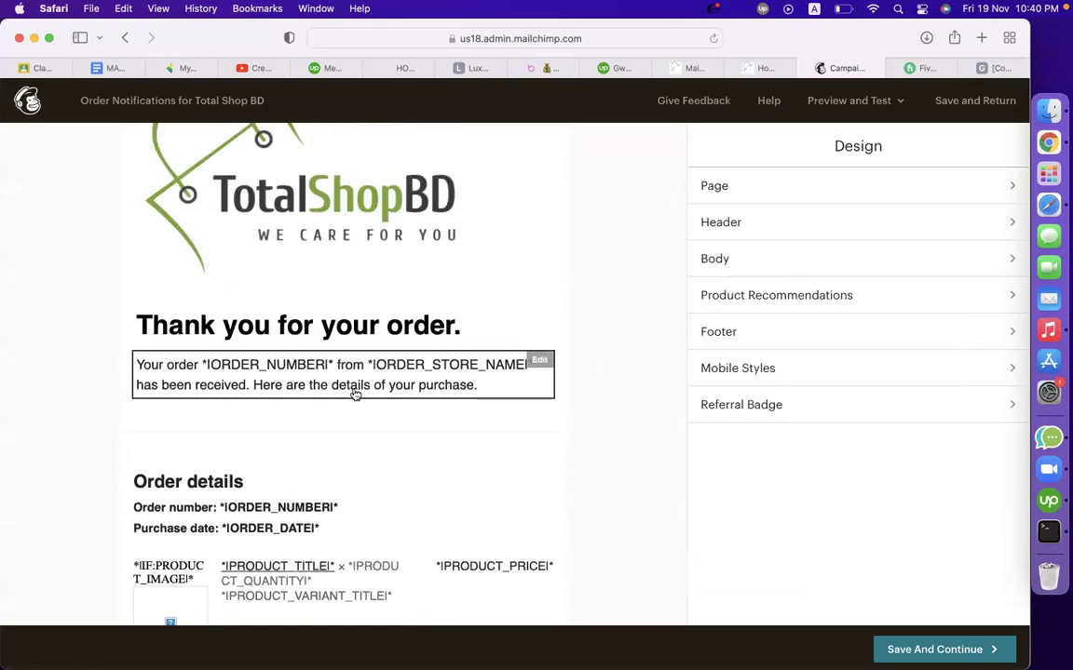
{"action": "left_click", "coordinate": [689, 69]}
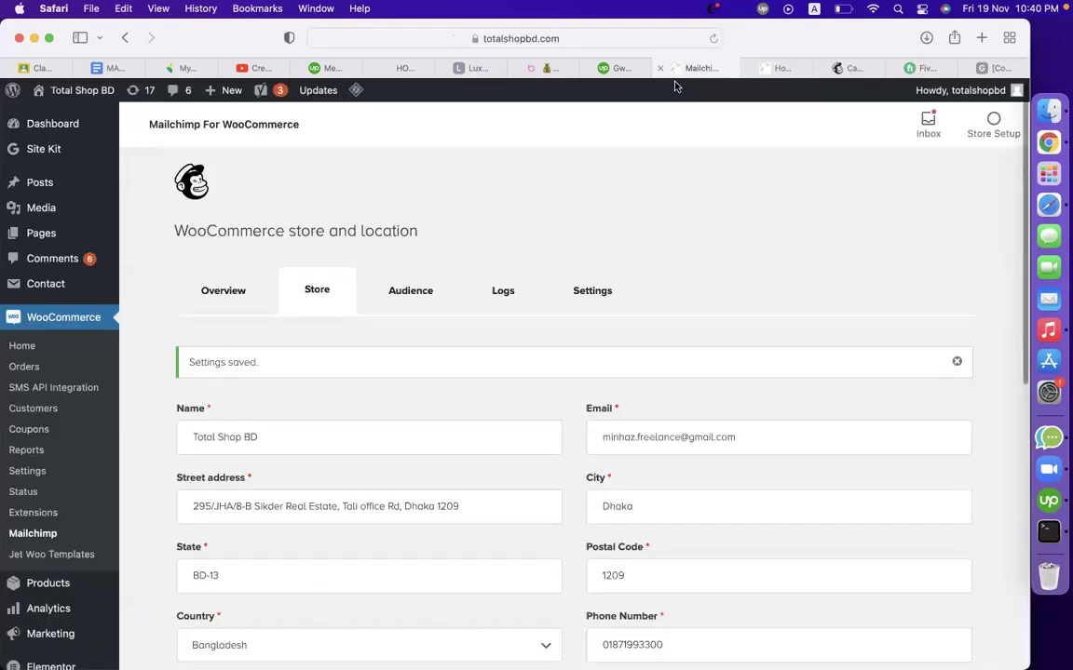
{"action": "left_click", "coordinate": [34, 370]}
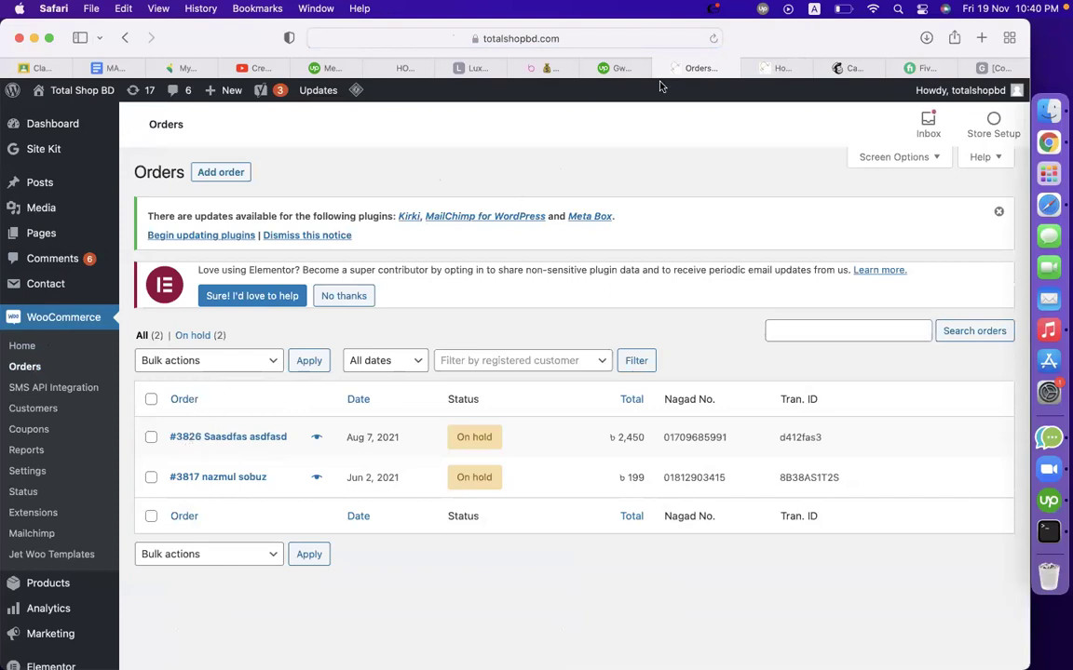
{"action": "left_click", "coordinate": [842, 68]}
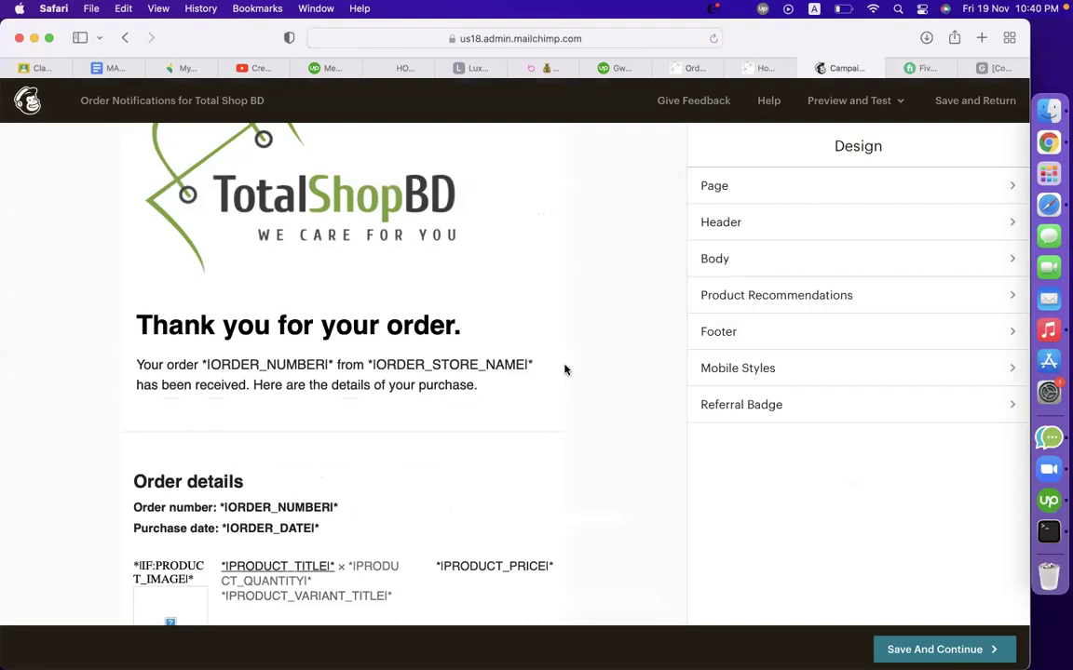
{"action": "scroll", "coordinate": [221, 363], "scroll_direction": "down", "scroll_amount": 4}
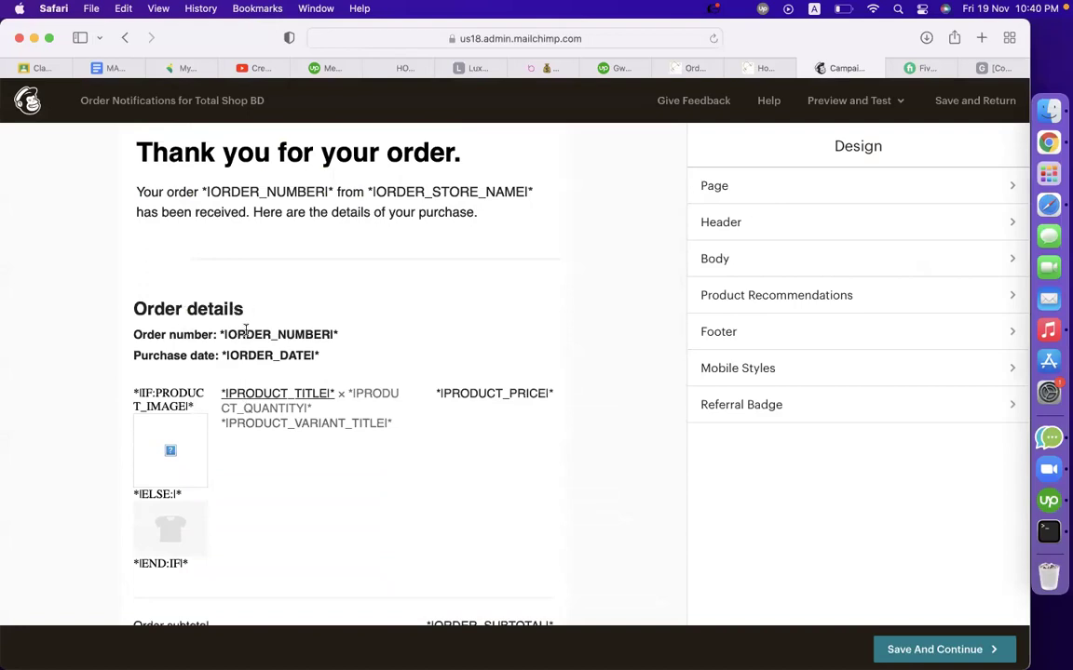
{"action": "left_click_drag", "start_coordinate": [233, 332], "coordinate": [302, 353]}
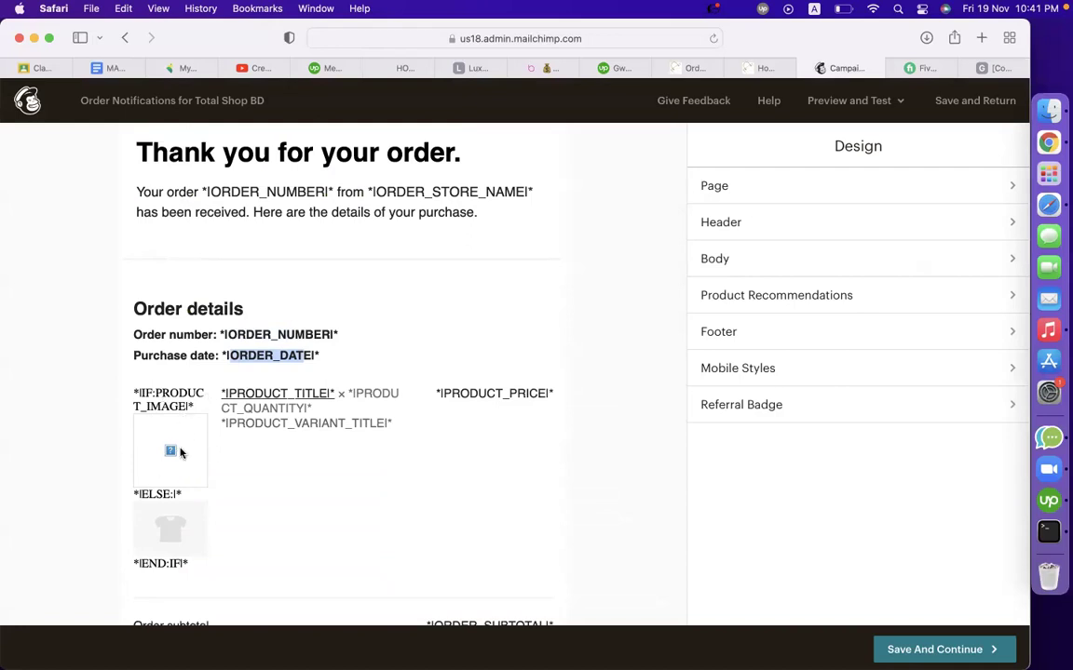
{"action": "scroll", "coordinate": [248, 479], "scroll_direction": "down", "scroll_amount": 3}
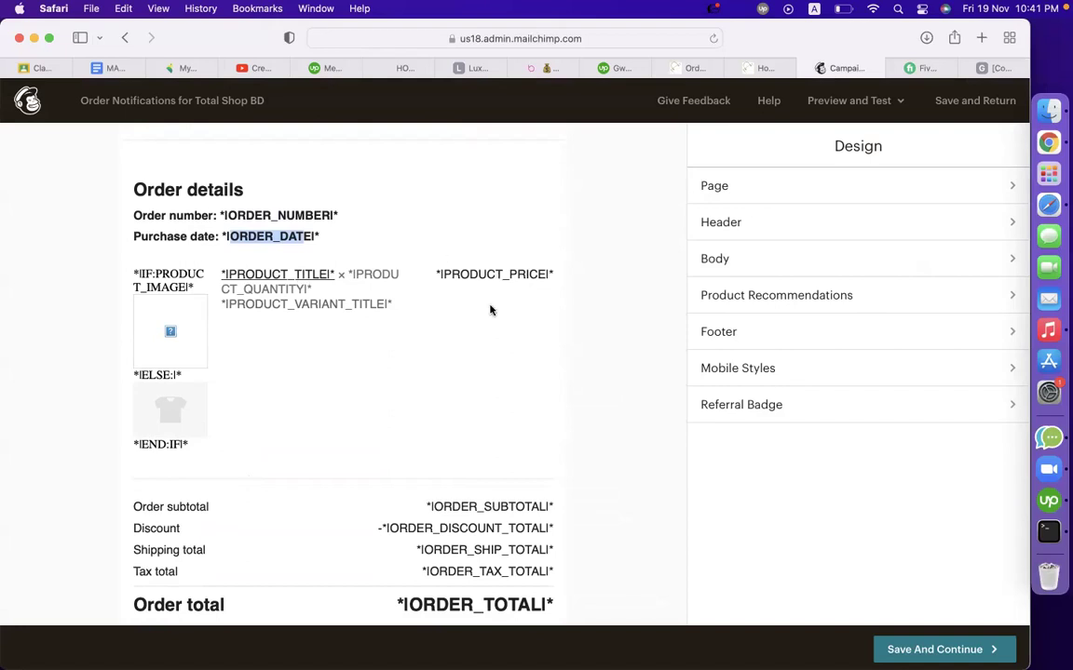
{"action": "scroll", "coordinate": [468, 401], "scroll_direction": "down", "scroll_amount": 3}
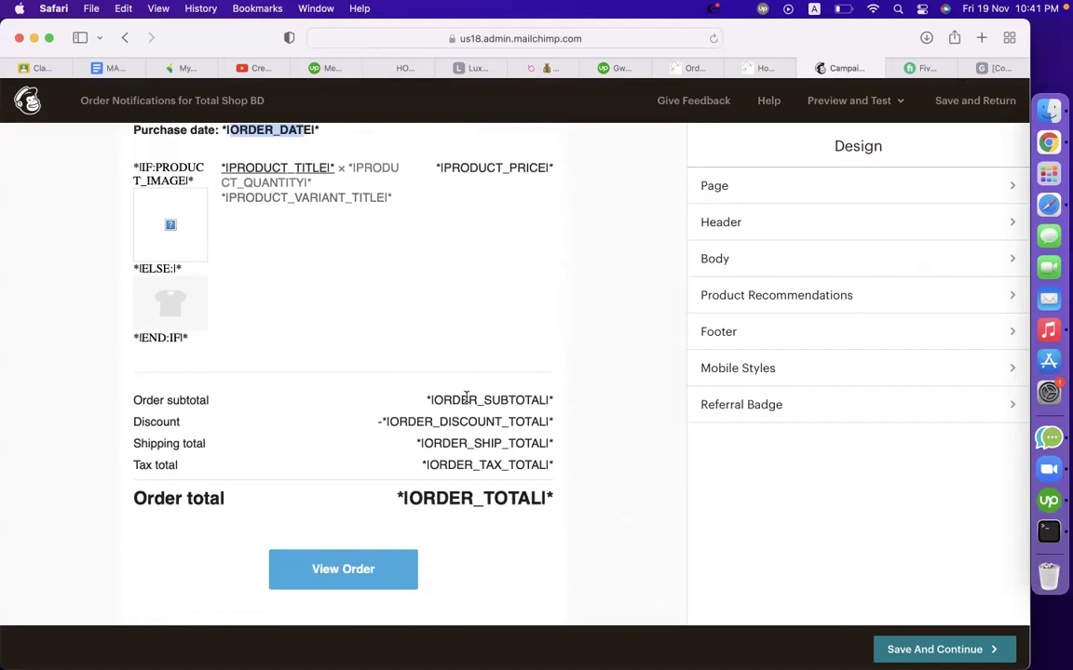
{"action": "left_click", "coordinate": [693, 68]}
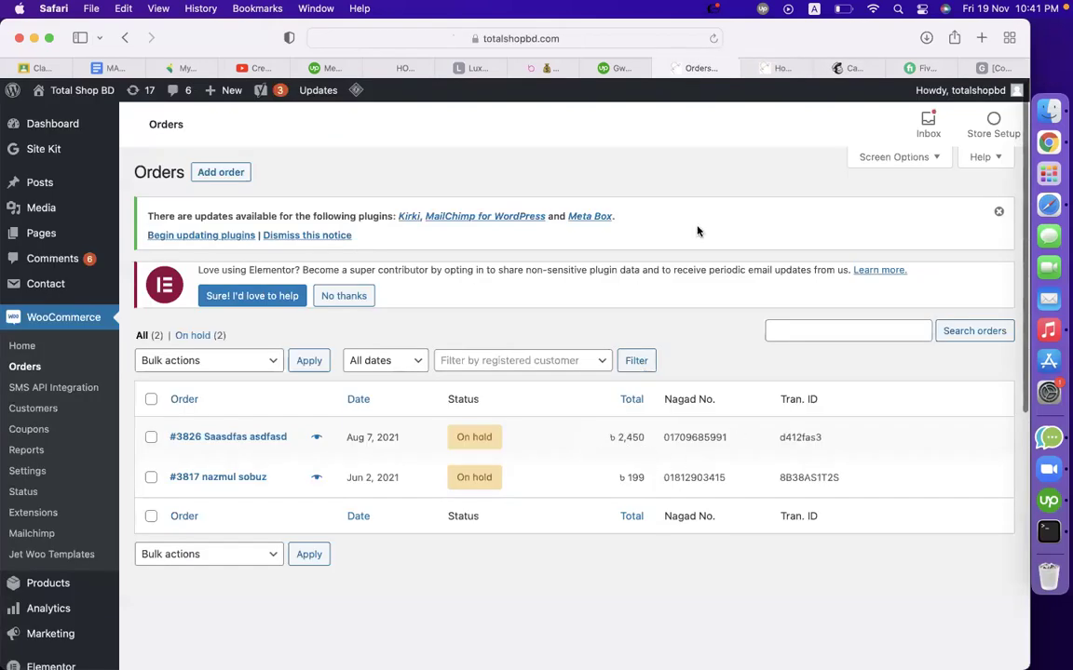
{"action": "left_click", "coordinate": [862, 73]}
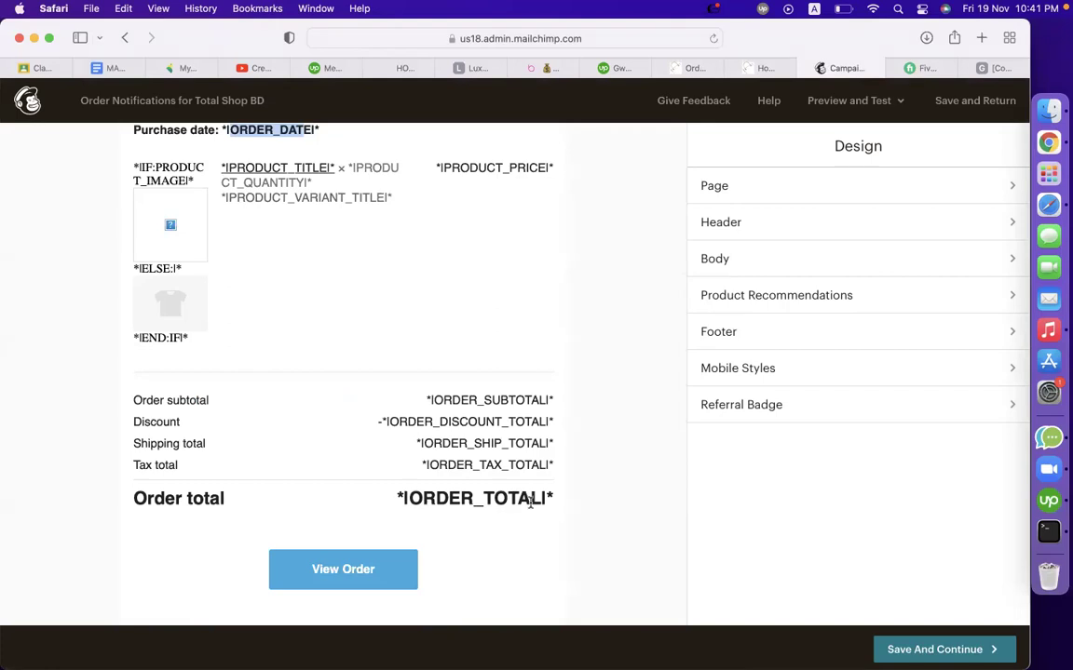
{"action": "scroll", "coordinate": [640, 420], "scroll_direction": "up", "scroll_amount": 4}
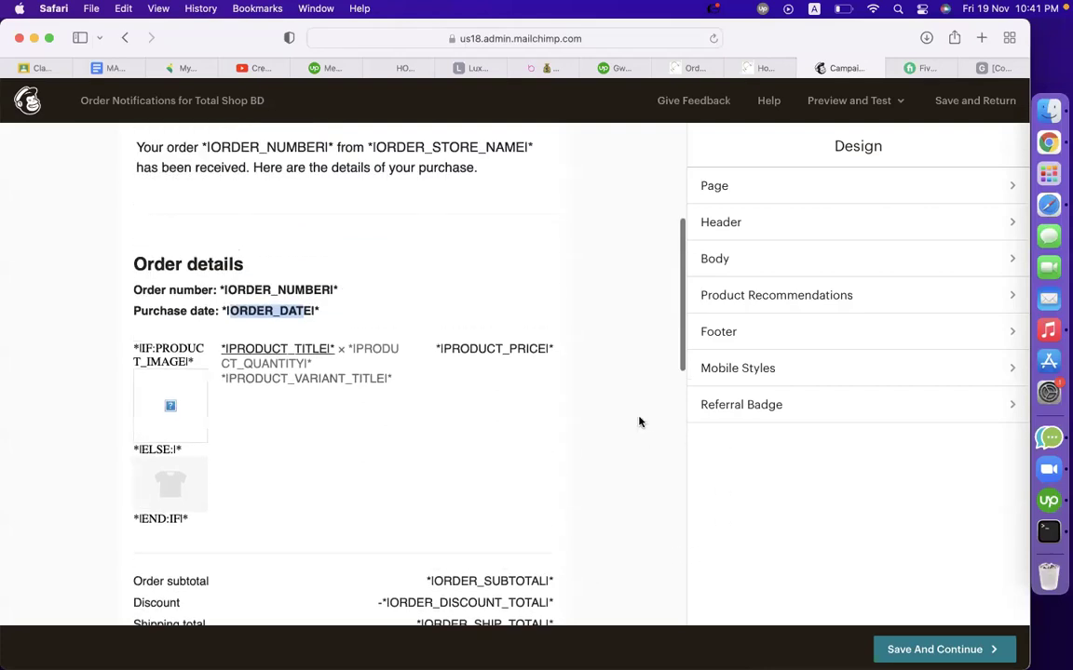
{"action": "scroll", "coordinate": [631, 362], "scroll_direction": "up", "scroll_amount": 6}
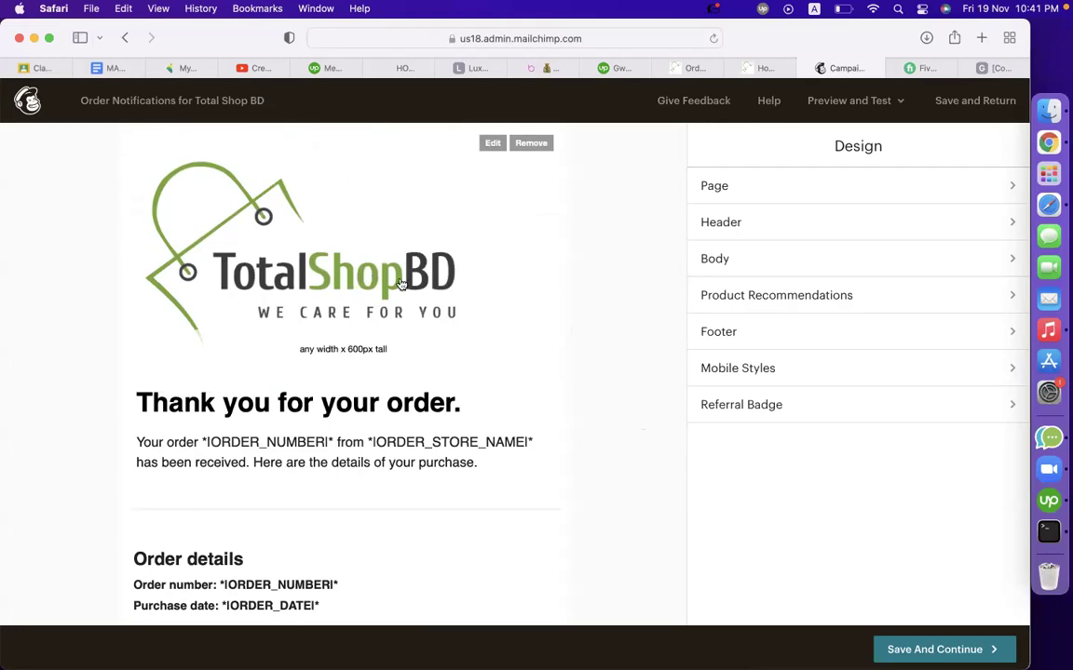
{"action": "scroll", "coordinate": [621, 395], "scroll_direction": "down", "scroll_amount": 10}
{"action": "scroll", "coordinate": [621, 395], "scroll_direction": "up", "scroll_amount": 10}
{"action": "scroll", "coordinate": [621, 395], "scroll_direction": "down", "scroll_amount": 10}
{"action": "scroll", "coordinate": [621, 395], "scroll_direction": "up", "scroll_amount": 4}
{"action": "scroll", "coordinate": [621, 394], "scroll_direction": "down", "scroll_amount": 3}
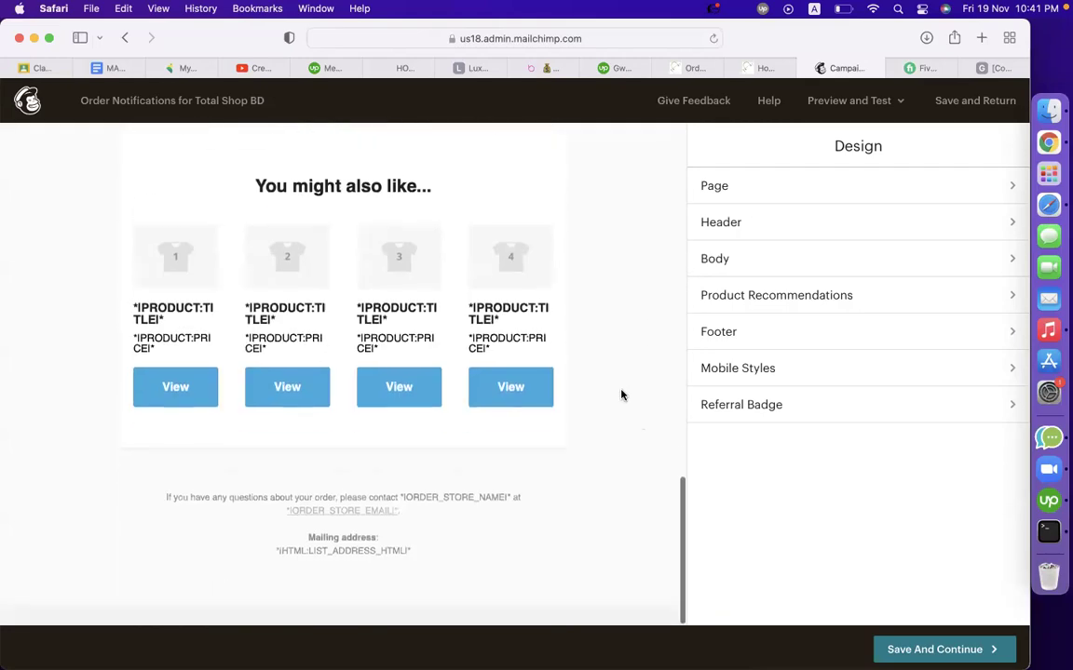
{"action": "scroll", "coordinate": [621, 394], "scroll_direction": "up", "scroll_amount": 2}
{"action": "scroll", "coordinate": [397, 306], "scroll_direction": "up", "scroll_amount": 2}
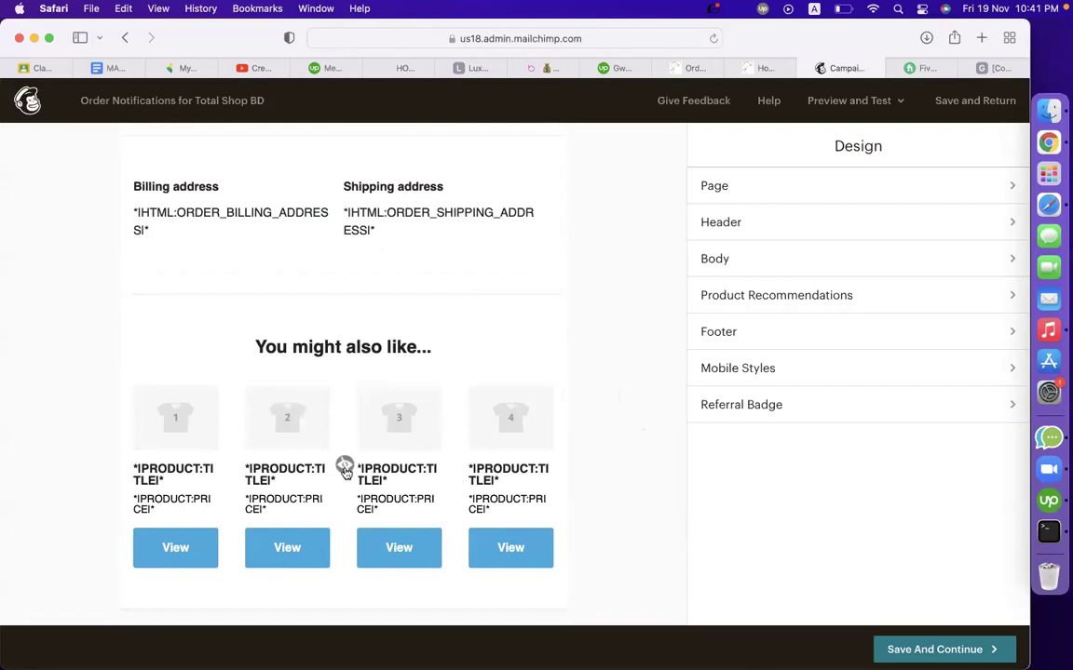
{"action": "scroll", "coordinate": [434, 444], "scroll_direction": "up", "scroll_amount": 3}
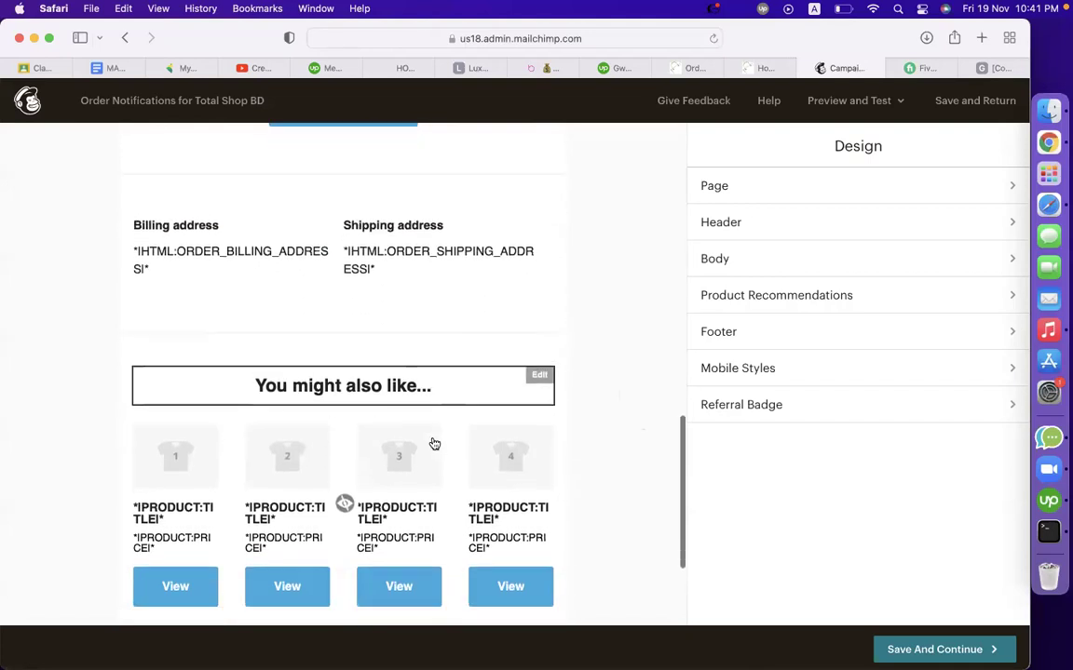
{"action": "scroll", "coordinate": [433, 445], "scroll_direction": "down", "scroll_amount": 3}
{"action": "left_click", "coordinate": [548, 404]}
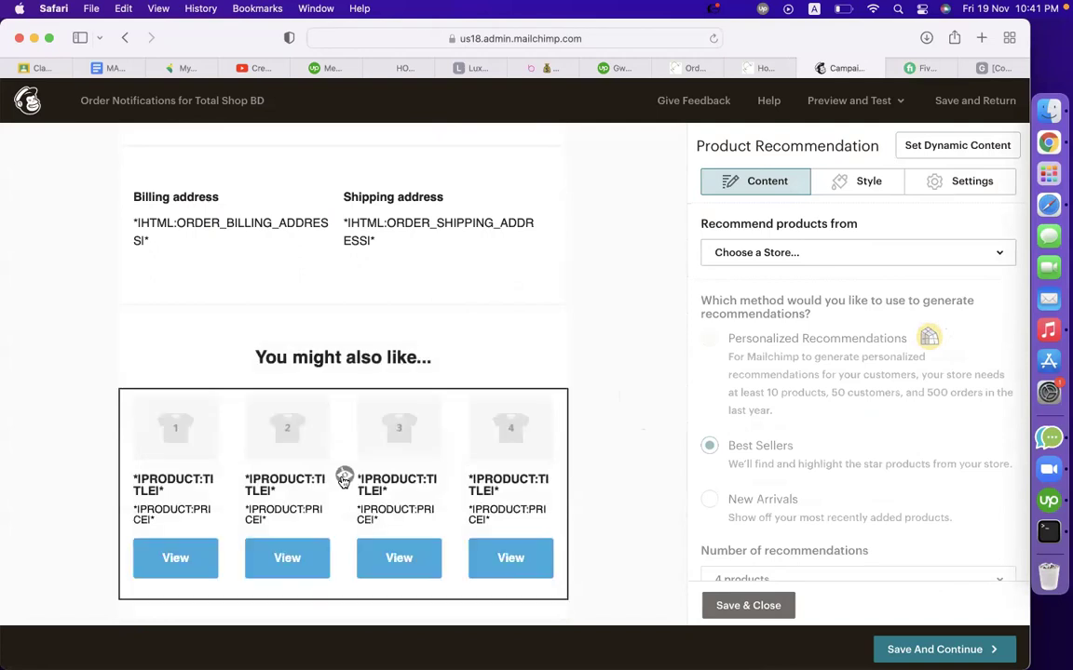
Return to the top of the Order Confirmation email and save it with Save And Continue.
{"action": "scroll", "coordinate": [345, 478], "scroll_direction": "up", "scroll_amount": 2}
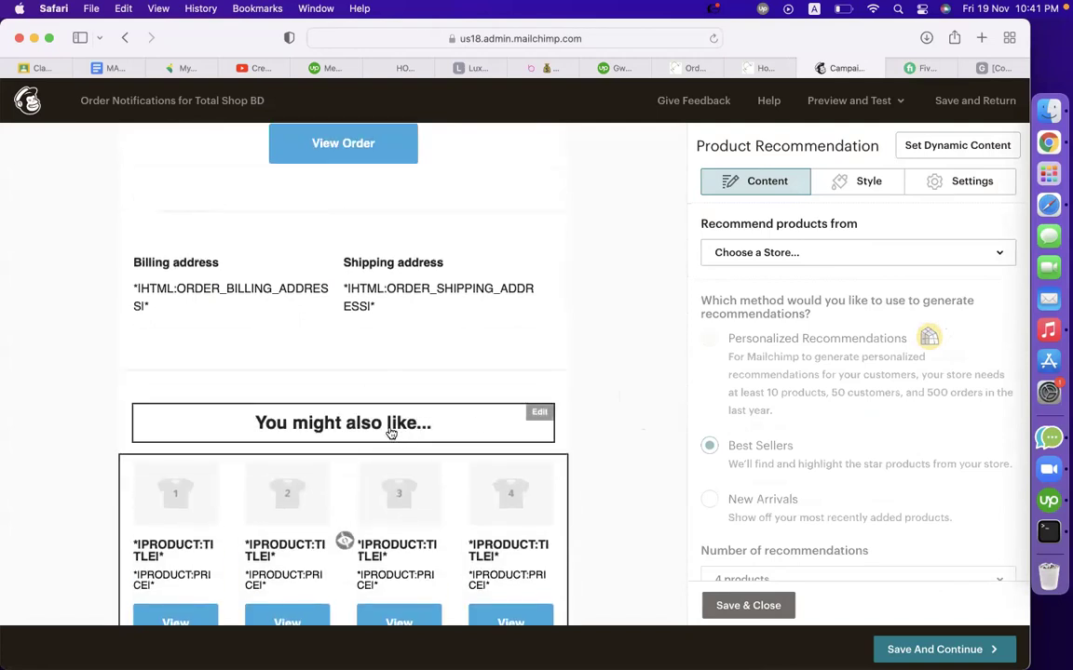
{"action": "scroll", "coordinate": [586, 421], "scroll_direction": "down", "scroll_amount": 3}
{"action": "scroll", "coordinate": [345, 447], "scroll_direction": "up", "scroll_amount": 1}
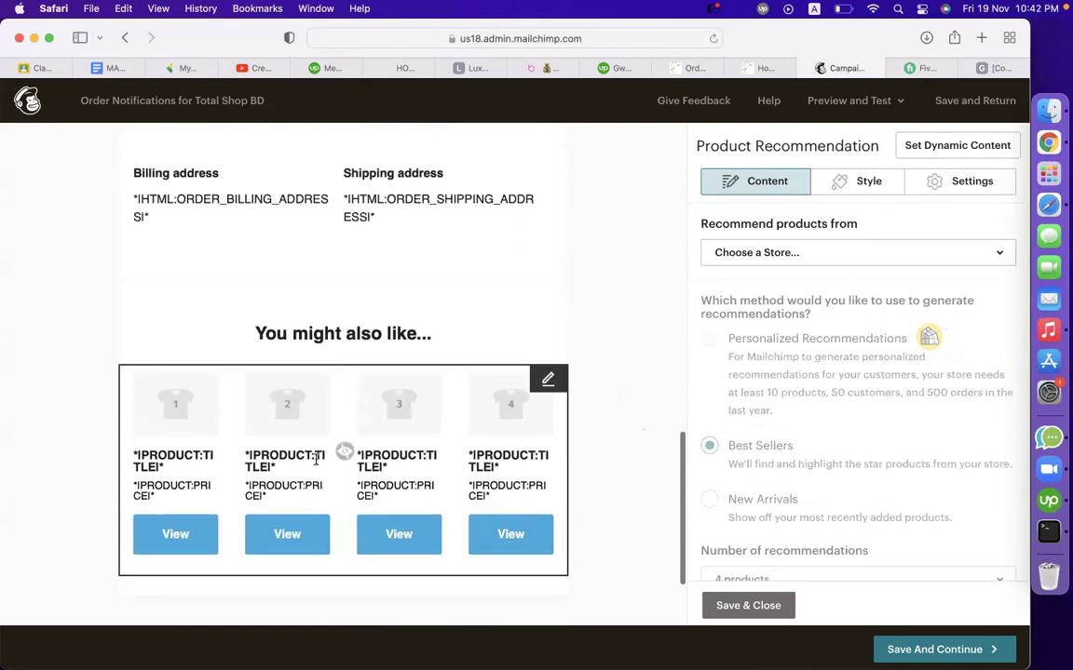
{"action": "scroll", "coordinate": [567, 419], "scroll_direction": "up", "scroll_amount": 3}
{"action": "scroll", "coordinate": [567, 419], "scroll_direction": "up", "scroll_amount": 10}
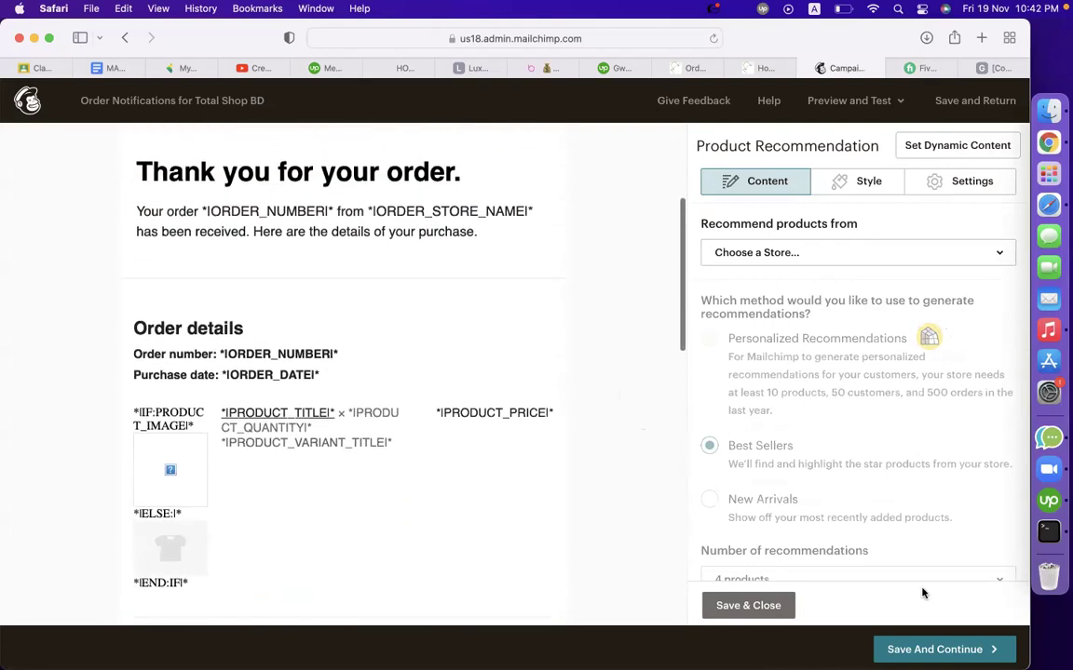
{"action": "left_click", "coordinate": [902, 652]}
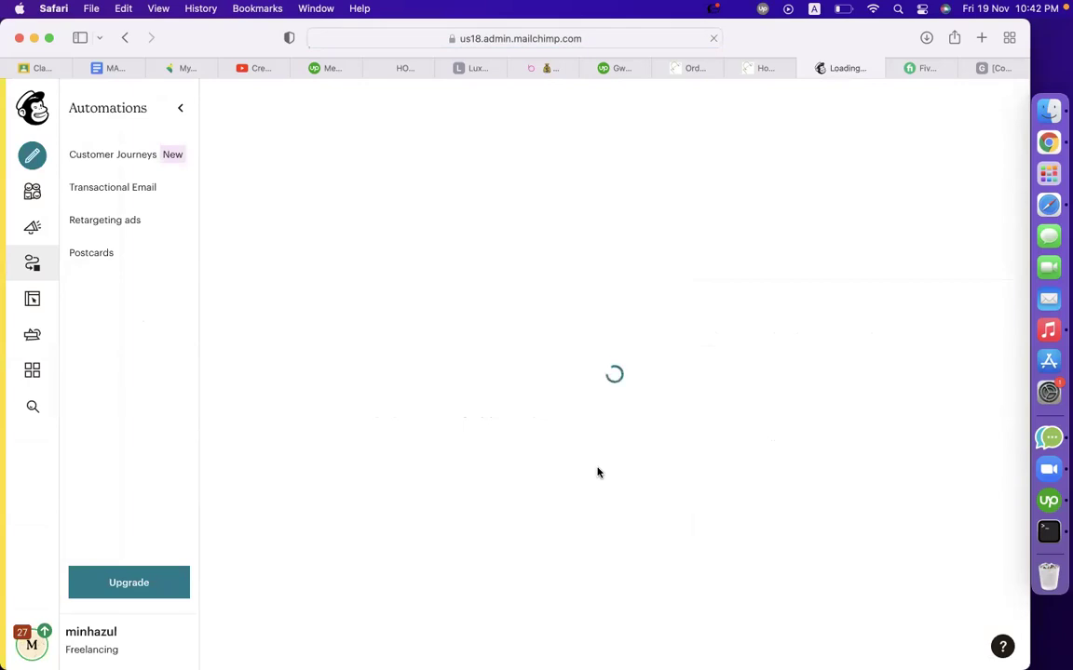
Switch the Order Invoice notification email on.
{"action": "scroll", "coordinate": [598, 472], "scroll_direction": "down", "scroll_amount": 10}
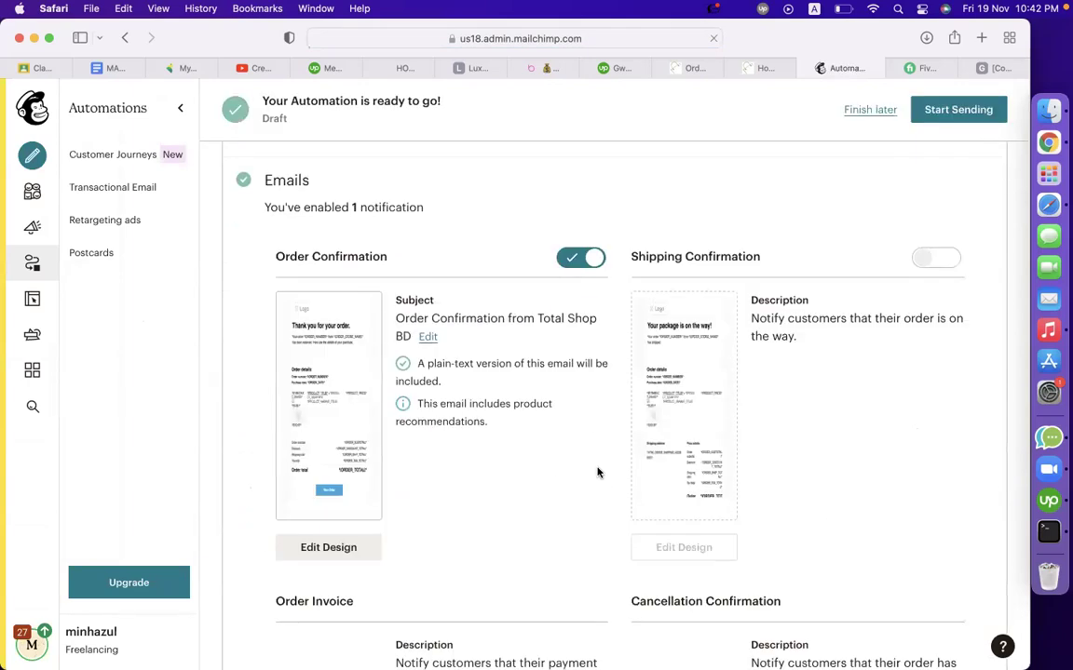
{"action": "scroll", "coordinate": [470, 403], "scroll_direction": "up", "scroll_amount": 3}
{"action": "scroll", "coordinate": [470, 402], "scroll_direction": "up", "scroll_amount": 1}
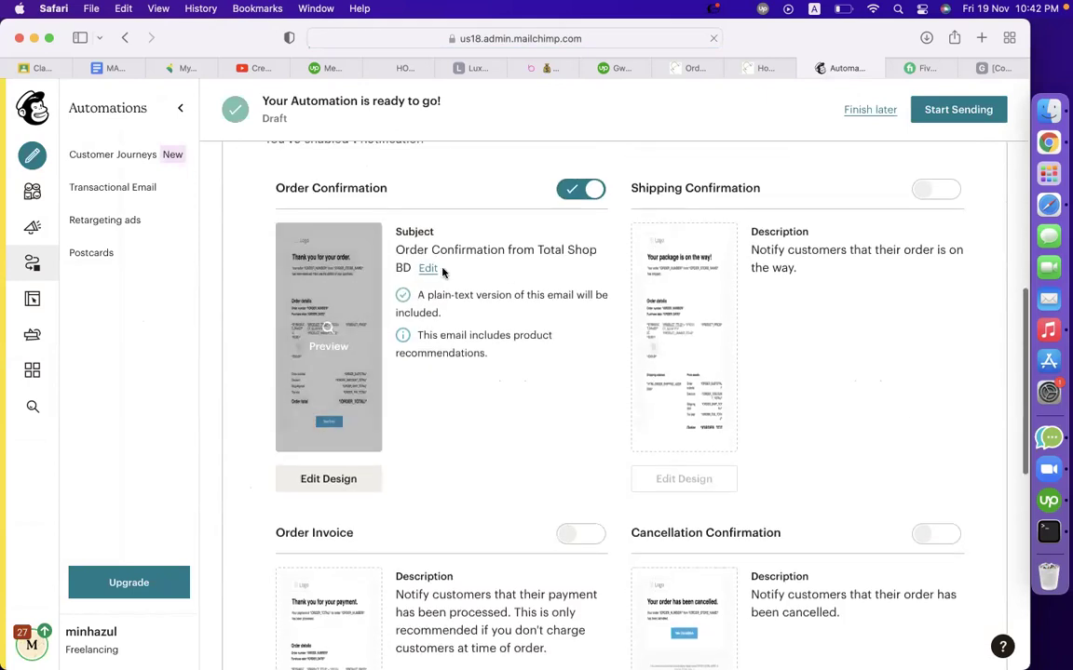
{"action": "scroll", "coordinate": [425, 307], "scroll_direction": "down", "scroll_amount": 4}
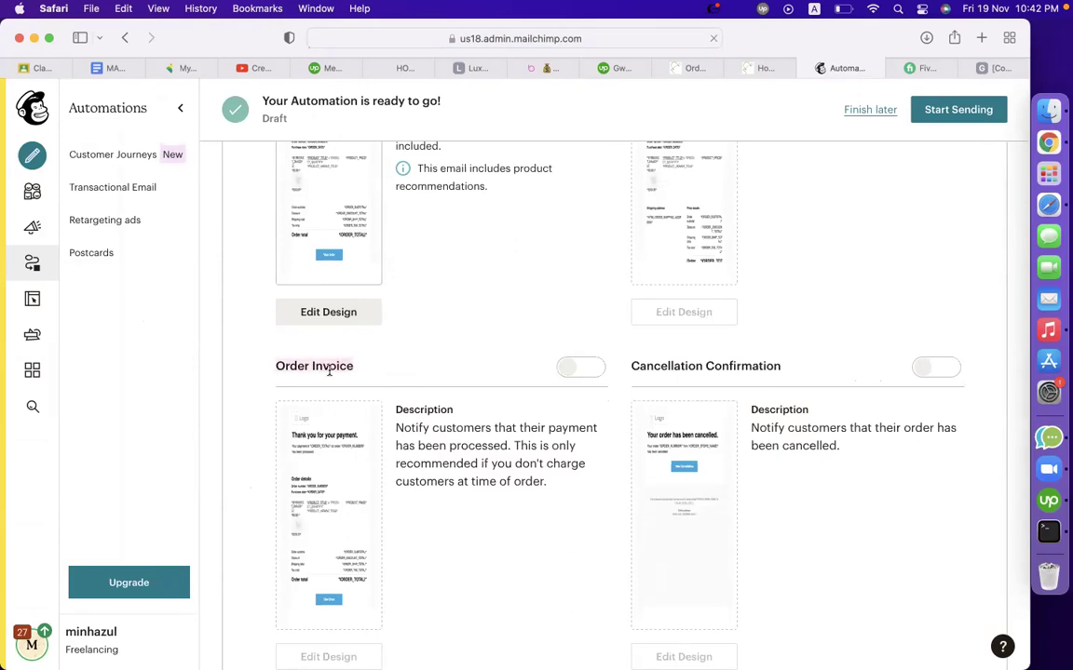
{"action": "scroll", "coordinate": [329, 370], "scroll_direction": "up", "scroll_amount": 4}
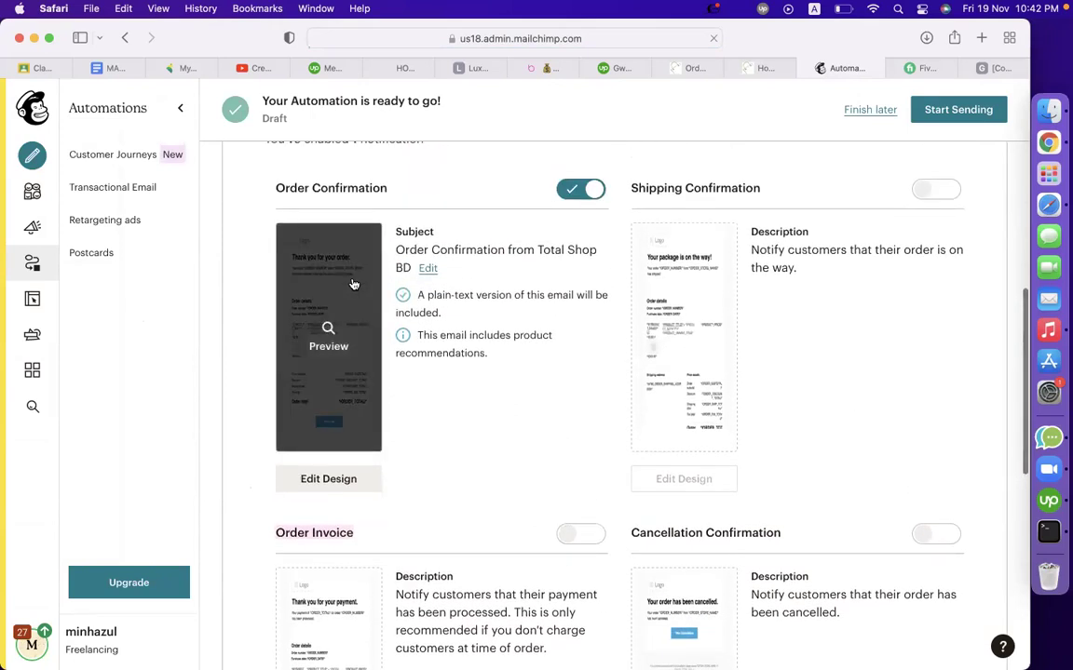
{"action": "scroll", "coordinate": [462, 473], "scroll_direction": "down", "scroll_amount": 4}
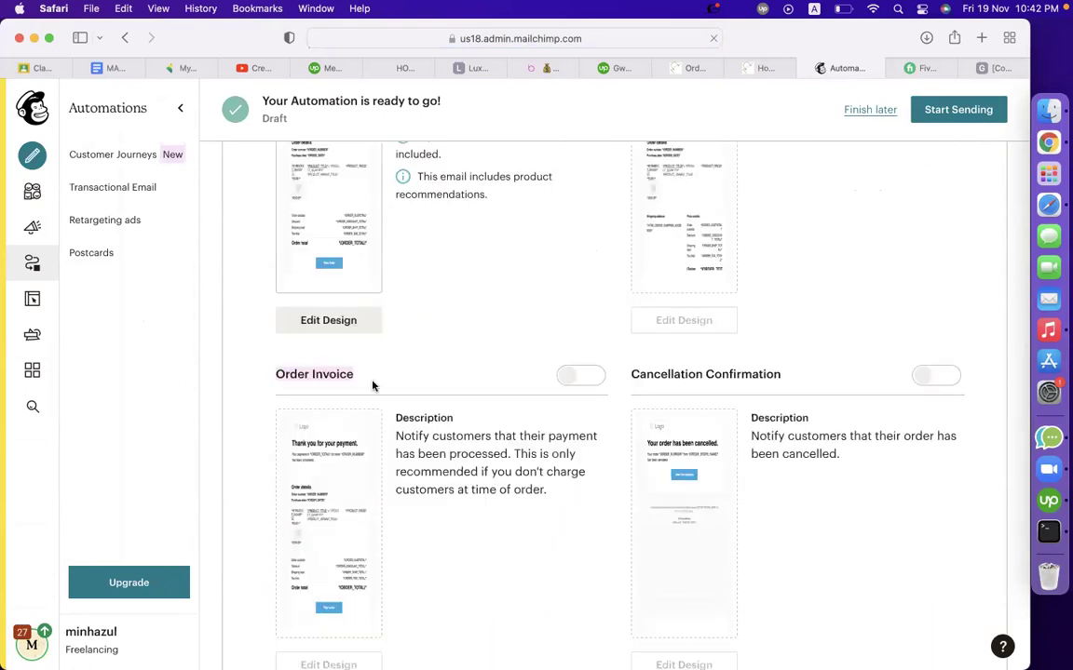
{"action": "scroll", "coordinate": [371, 383], "scroll_direction": "down", "scroll_amount": 1}
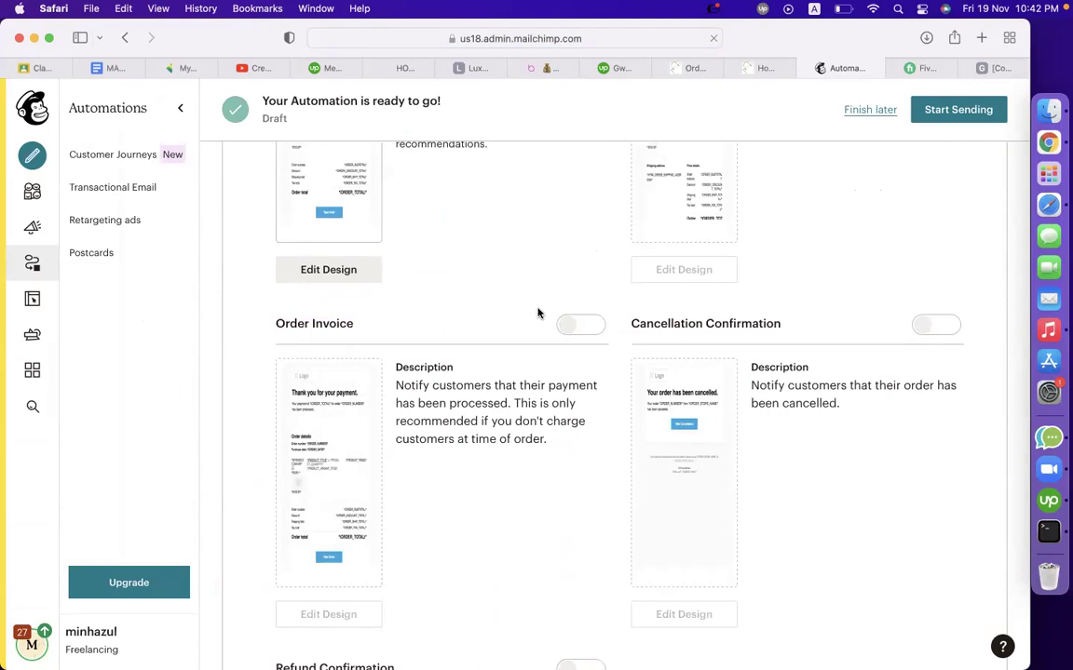
{"action": "left_click", "coordinate": [578, 325]}
Open the Order Invoice email design and select its logo placeholder.
{"action": "scroll", "coordinate": [447, 447], "scroll_direction": "down", "scroll_amount": 3}
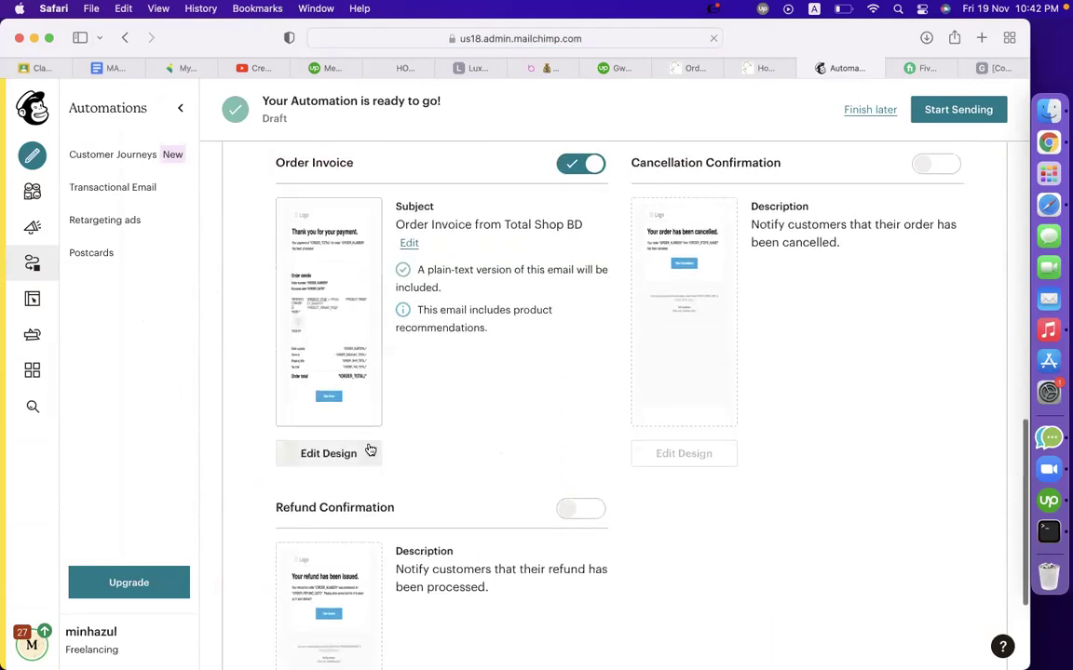
{"action": "left_click", "coordinate": [369, 450]}
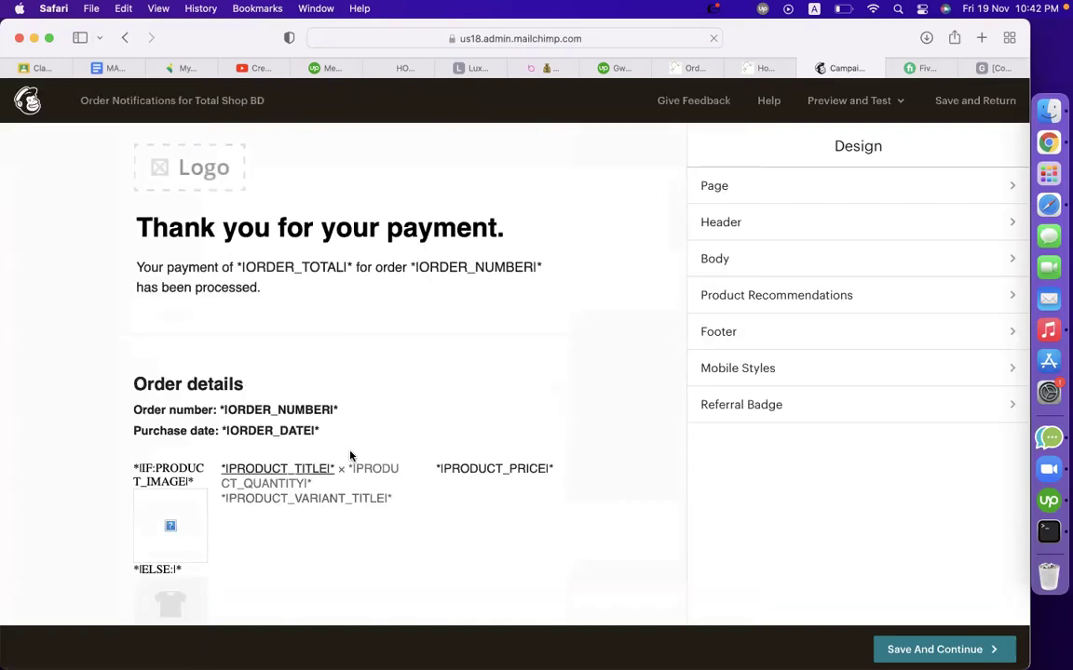
{"action": "left_click", "coordinate": [228, 154]}
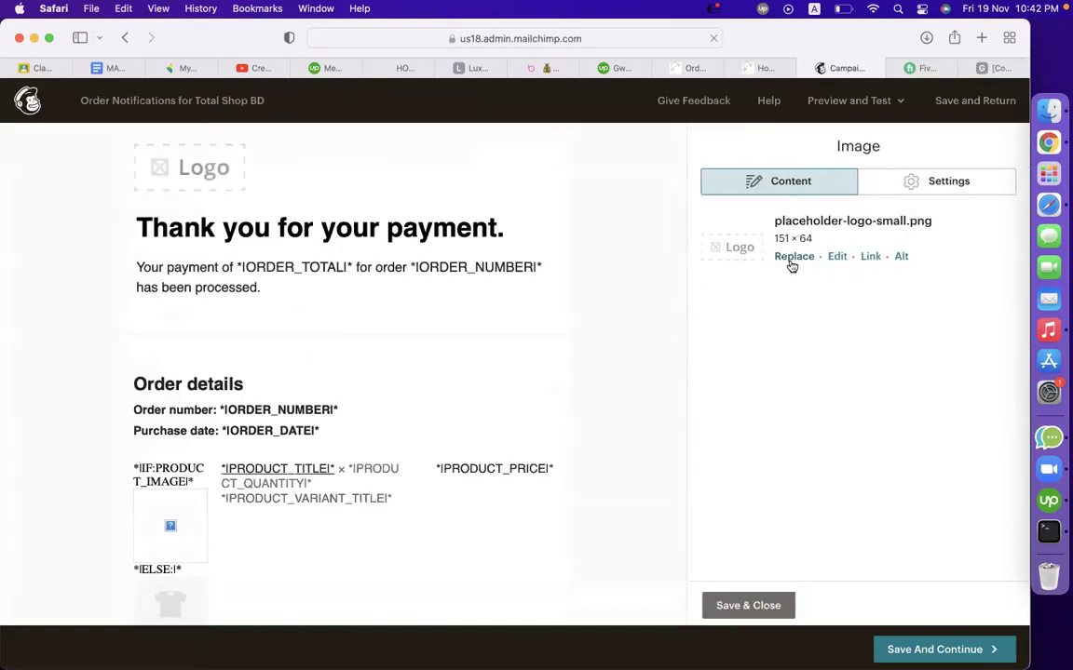
Replace the Order Invoice email's logo with the TotalShopBD image.
{"action": "left_click", "coordinate": [788, 261]}
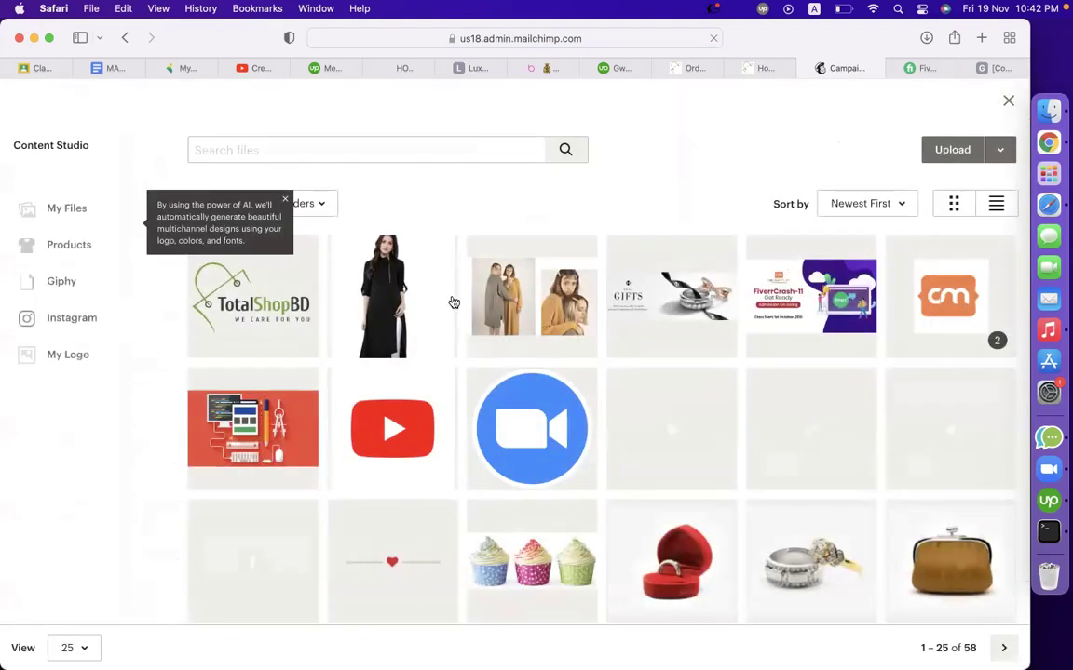
{"action": "left_click", "coordinate": [985, 152]}
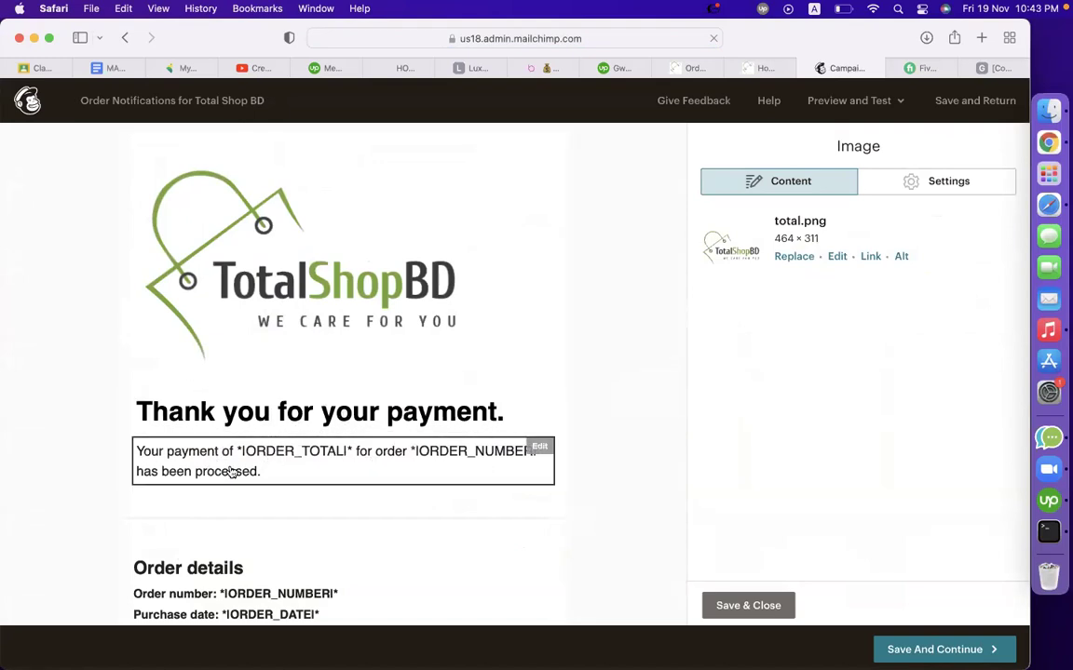
{"action": "scroll", "coordinate": [256, 445], "scroll_direction": "down", "scroll_amount": 5}
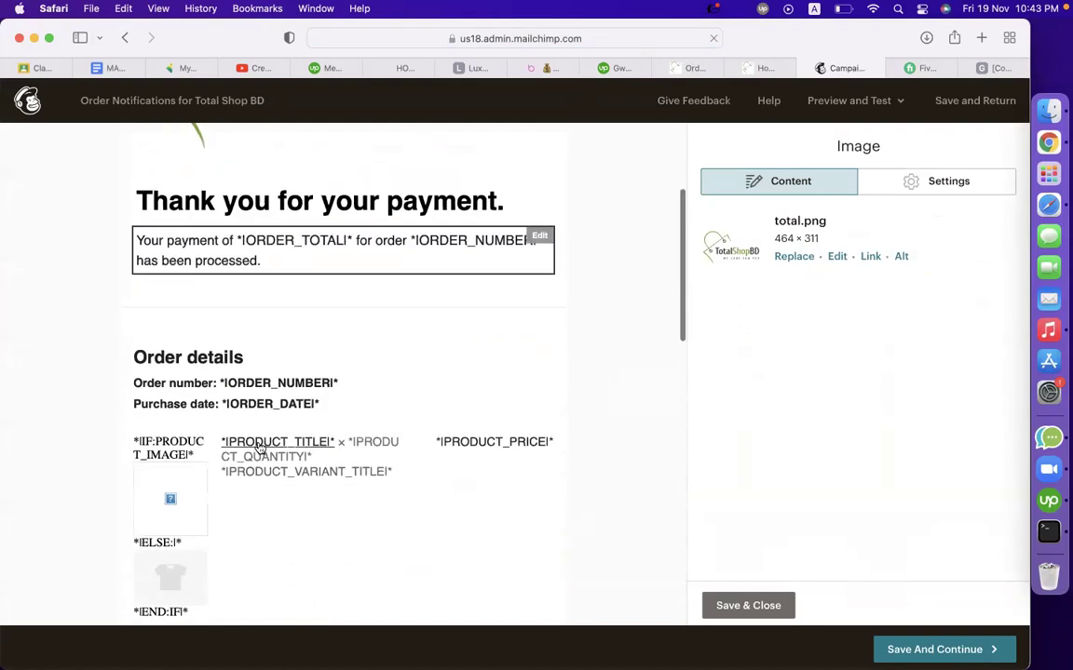
{"action": "scroll", "coordinate": [236, 456], "scroll_direction": "down", "scroll_amount": 3}
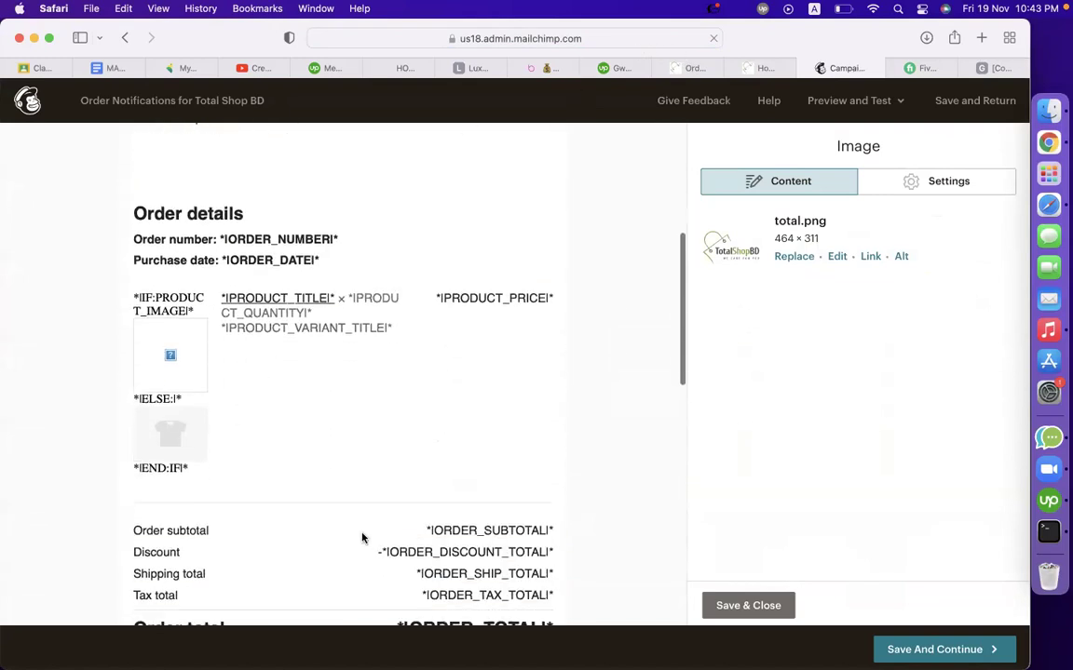
{"action": "scroll", "coordinate": [364, 536], "scroll_direction": "down", "scroll_amount": 5}
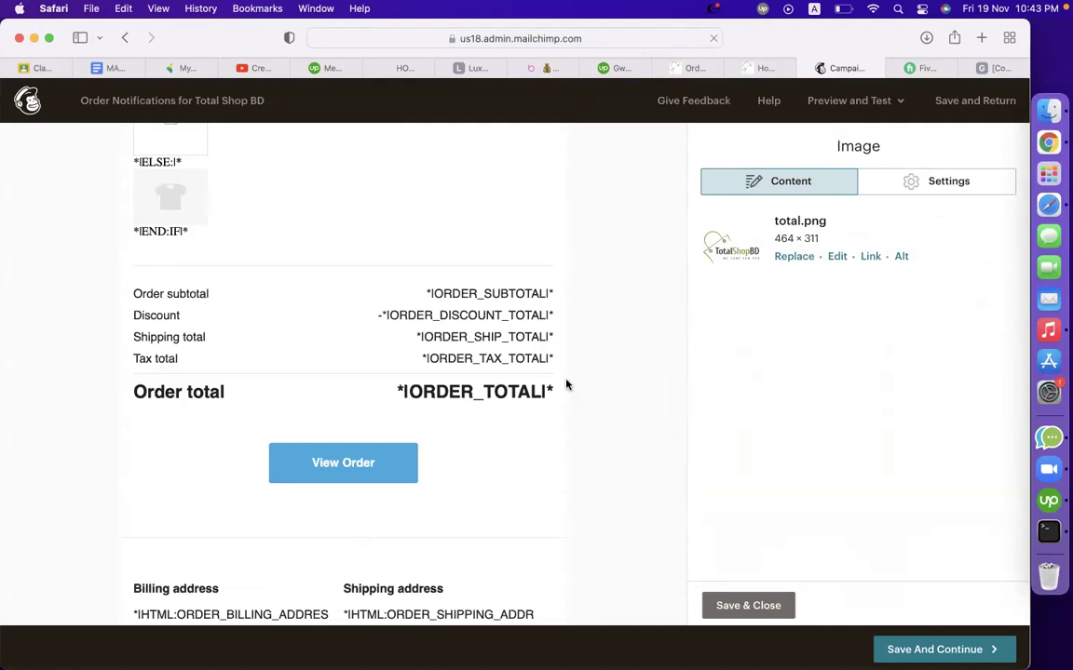
Save the Order Invoice design, then bring up the Fiverr Mailchimp WooCommerce gig listings.
{"action": "scroll", "coordinate": [566, 384], "scroll_direction": "up", "scroll_amount": 10}
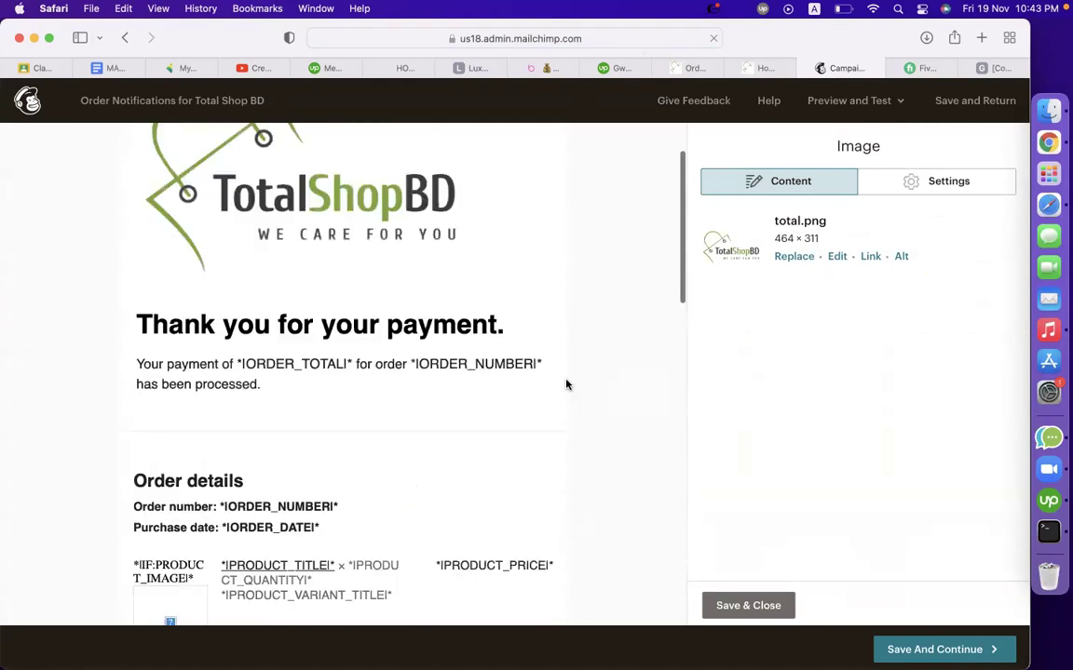
{"action": "scroll", "coordinate": [206, 343], "scroll_direction": "down", "scroll_amount": 6}
{"action": "scroll", "coordinate": [225, 214], "scroll_direction": "up", "scroll_amount": 1}
{"action": "scroll", "coordinate": [225, 215], "scroll_direction": "up", "scroll_amount": 6}
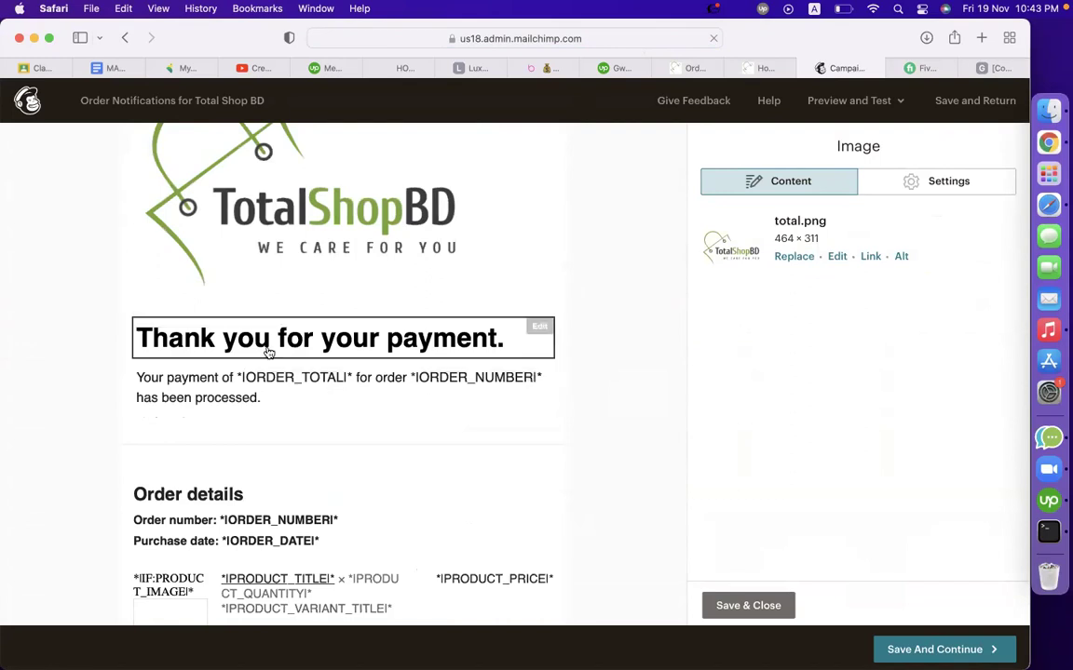
{"action": "scroll", "coordinate": [591, 364], "scroll_direction": "down", "scroll_amount": 15}
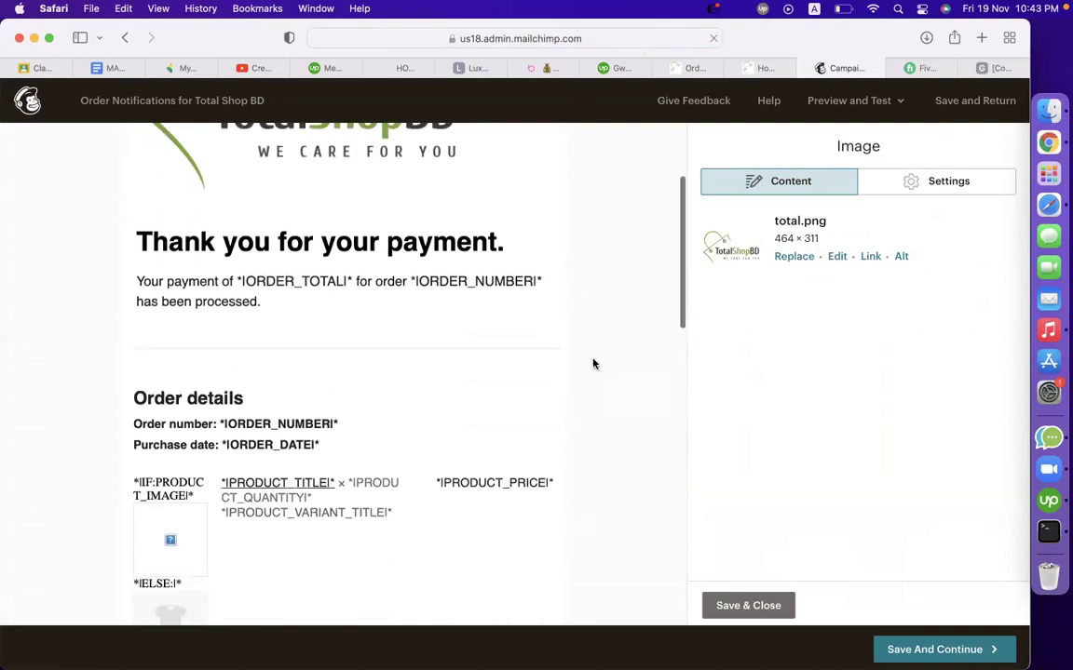
{"action": "scroll", "coordinate": [594, 425], "scroll_direction": "down", "scroll_amount": 2}
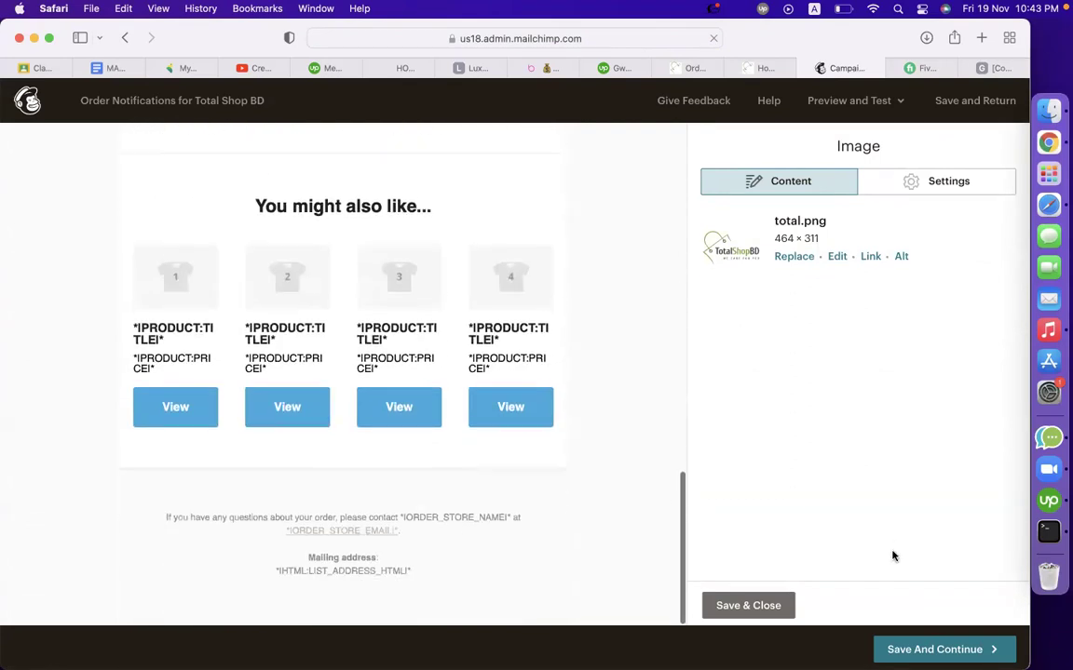
{"action": "left_click", "coordinate": [946, 648]}
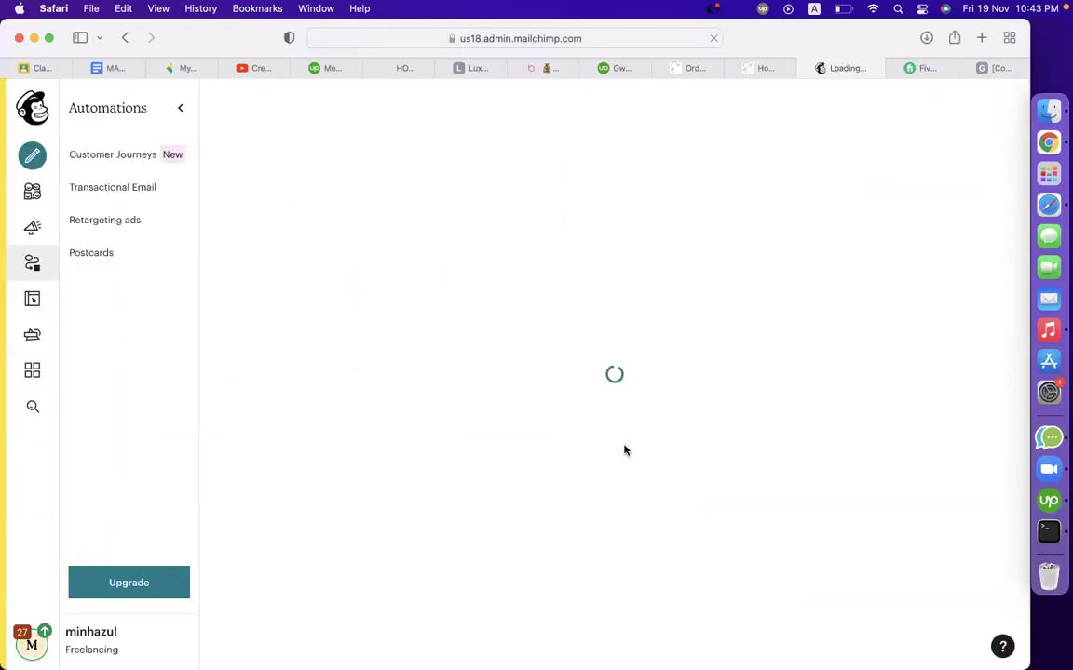
{"action": "left_click", "coordinate": [922, 69]}
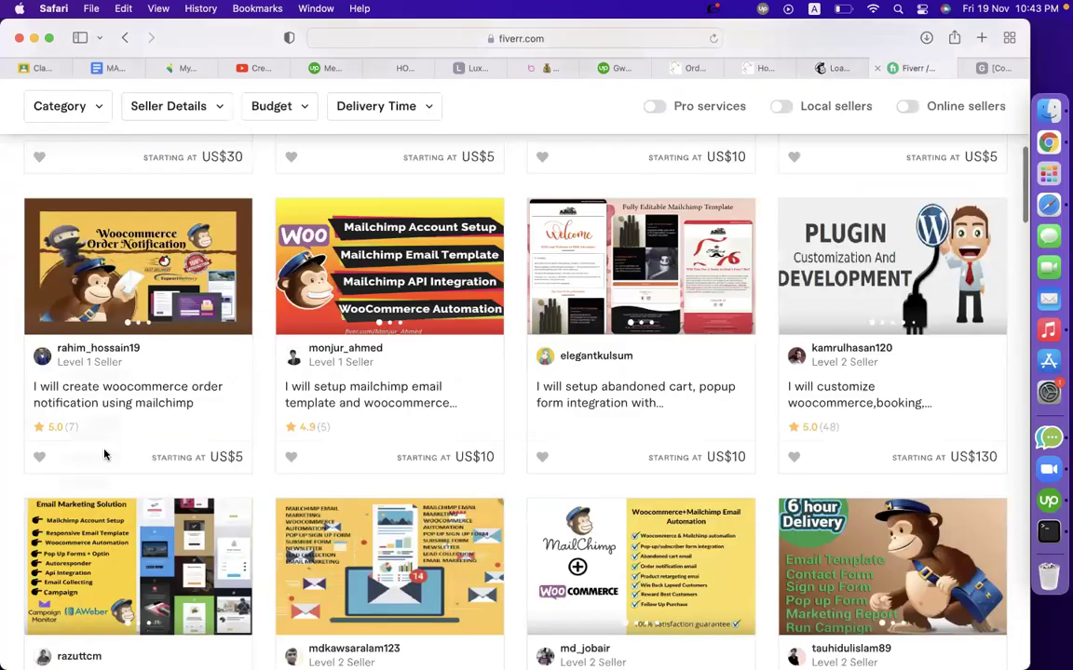
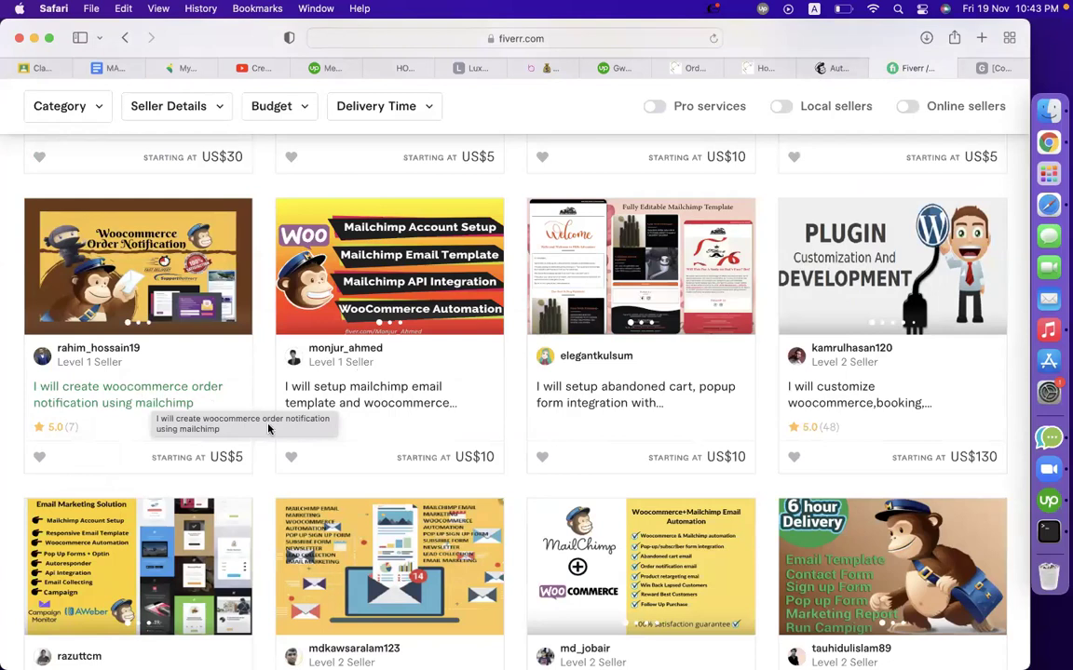
Leave the Fiverr gig listings and return to the Mailchimp Order Notifications automation draft.
{"action": "scroll", "coordinate": [500, 421], "scroll_direction": "down", "scroll_amount": 3}
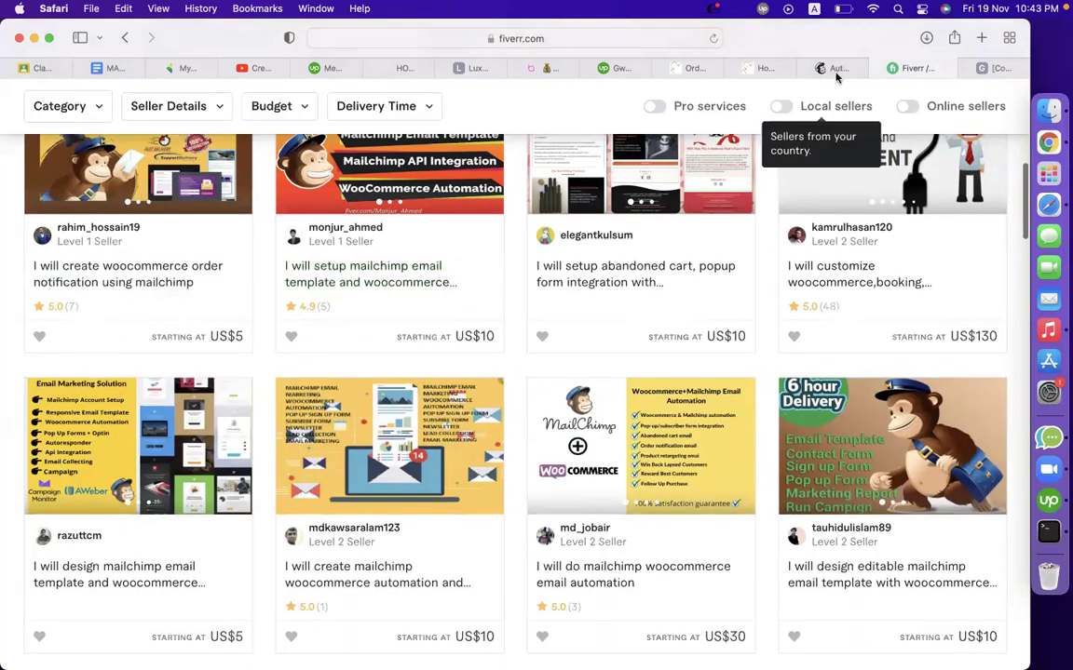
{"action": "left_click", "coordinate": [829, 68]}
{"action": "scroll", "coordinate": [687, 390], "scroll_direction": "down", "scroll_amount": 3}
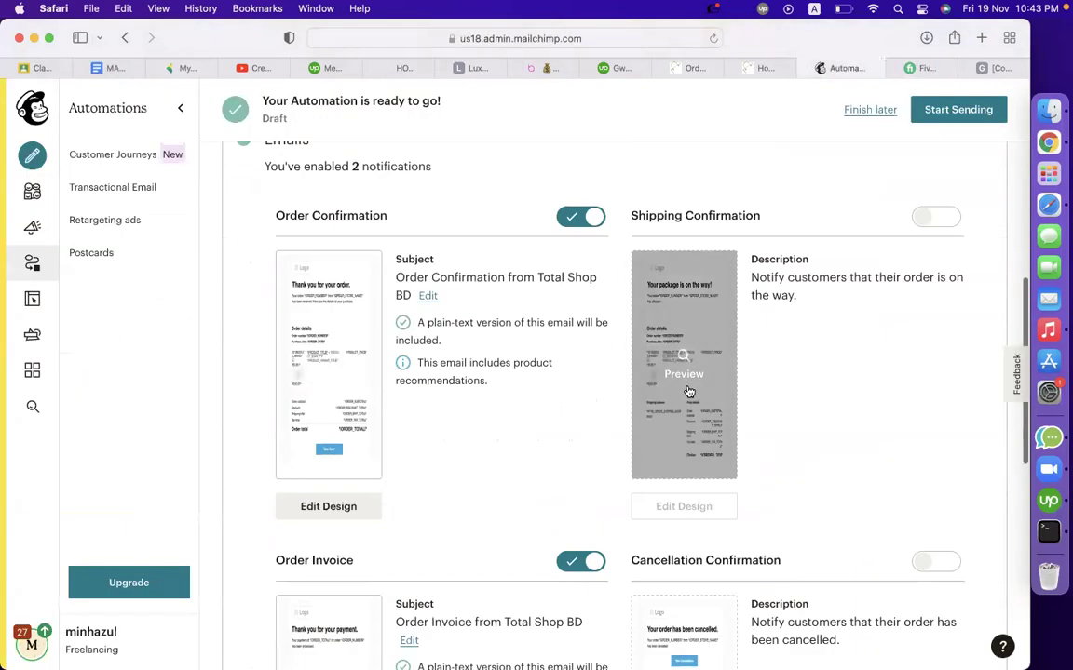
Enable the Refund Confirmation email ('Refund from Total Shop BD') and open its design for editing.
{"action": "scroll", "coordinate": [382, 522], "scroll_direction": "down", "scroll_amount": 5}
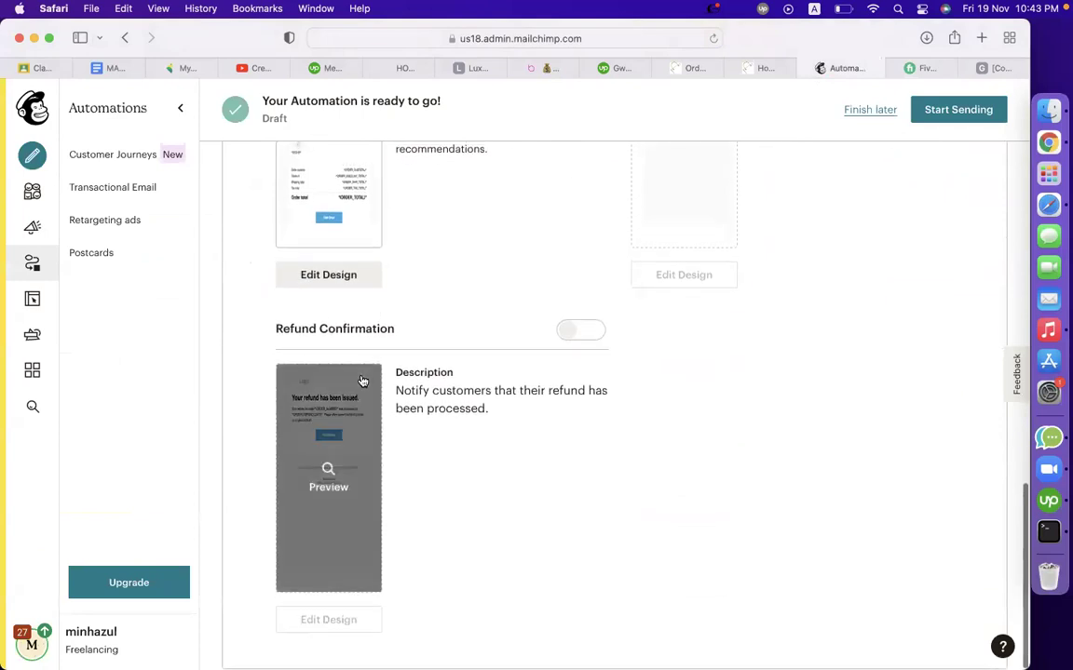
{"action": "triple_click", "coordinate": [323, 328]}
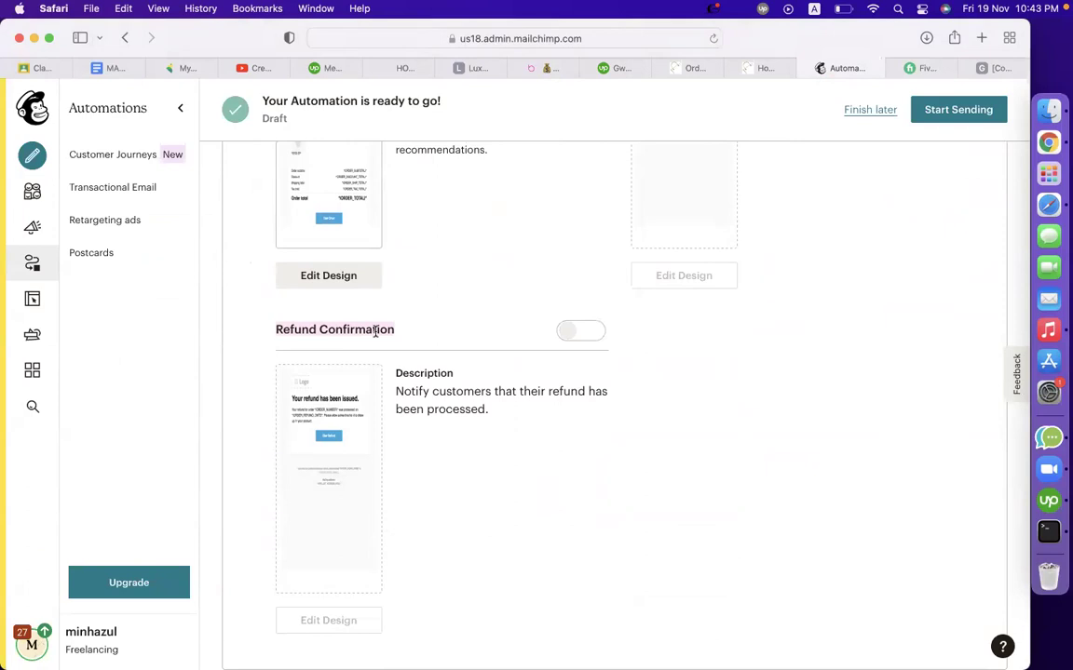
{"action": "left_click", "coordinate": [298, 333]}
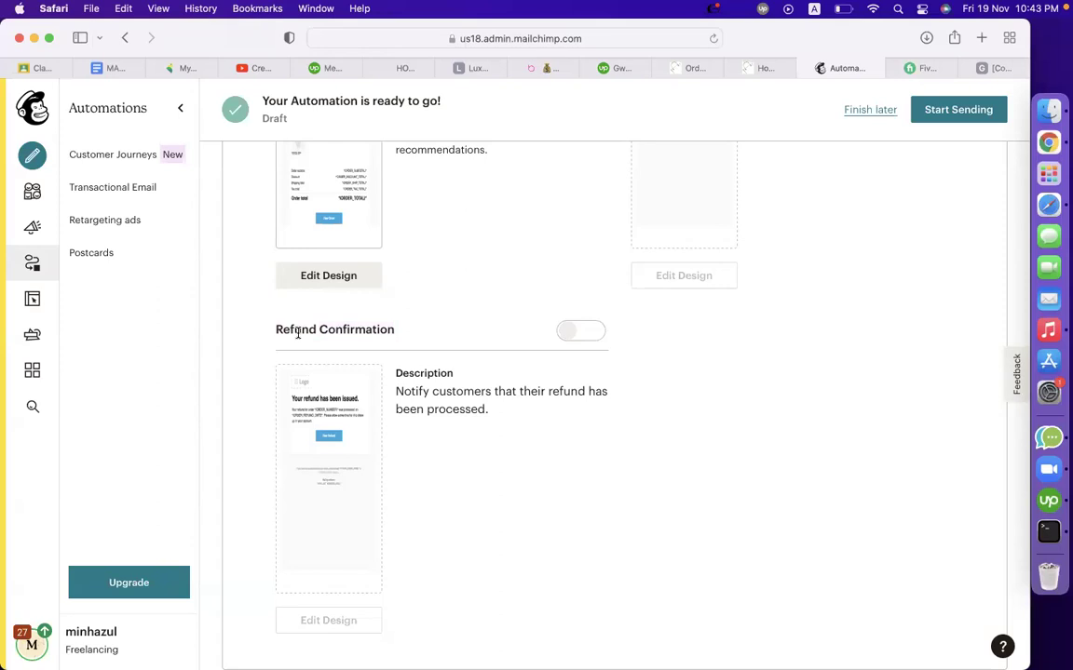
{"action": "left_click_drag", "start_coordinate": [313, 334], "coordinate": [339, 333]}
{"action": "double_click", "coordinate": [327, 330]}
{"action": "left_click", "coordinate": [282, 337]}
{"action": "left_click", "coordinate": [589, 341]}
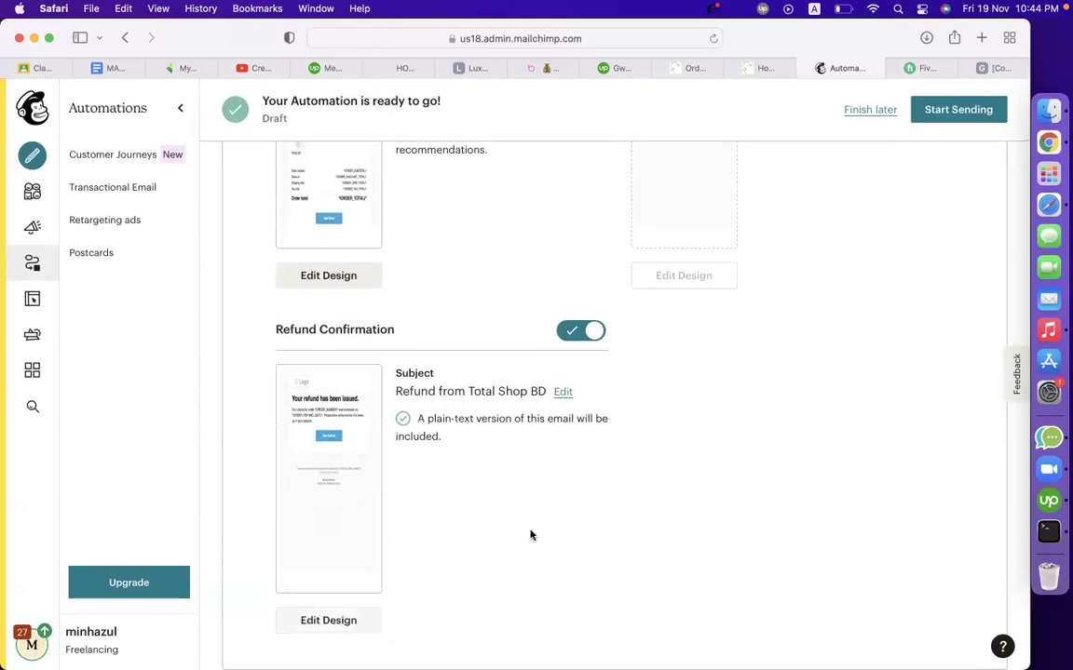
{"action": "left_click", "coordinate": [321, 620]}
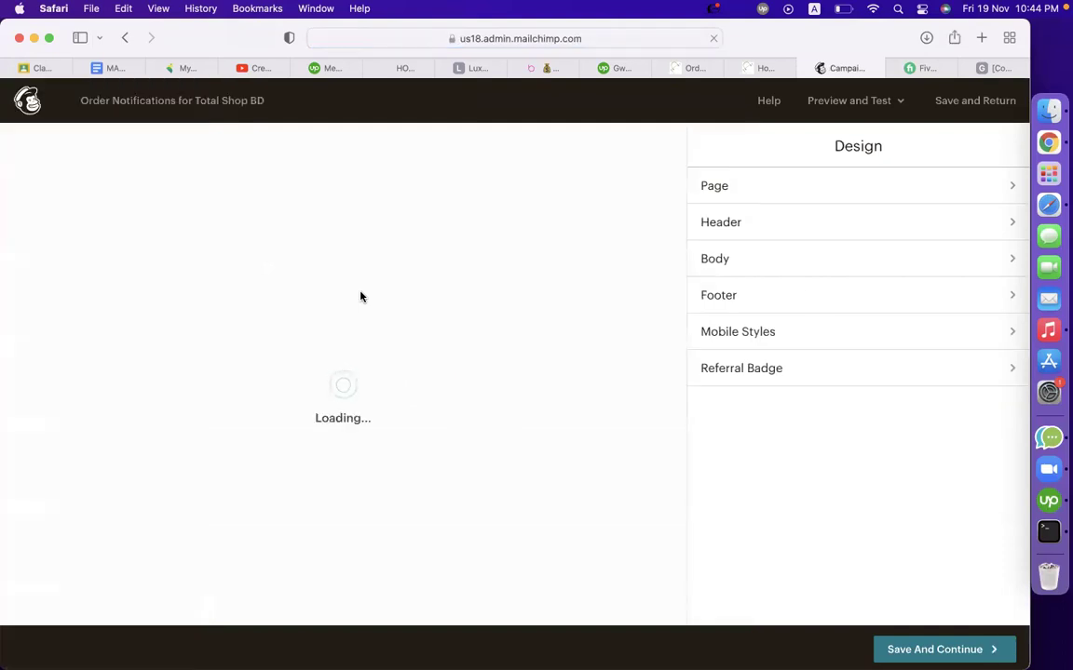
Replace the refund email's placeholder logo with the TotalShopBD image and save the design.
{"action": "left_click", "coordinate": [216, 167]}
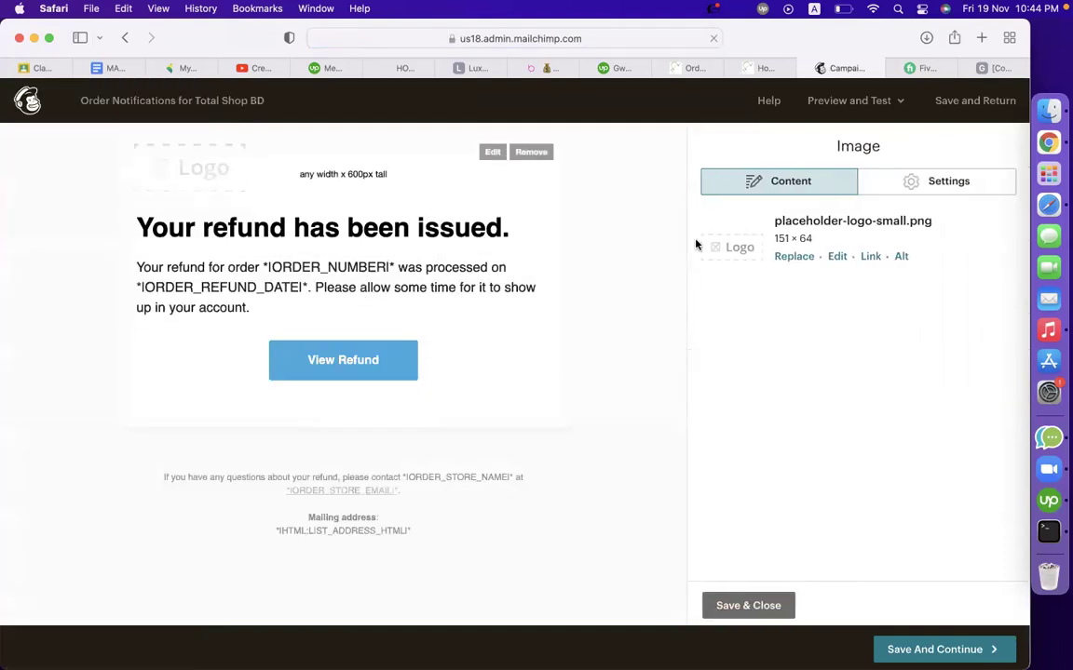
{"action": "left_click", "coordinate": [788, 257]}
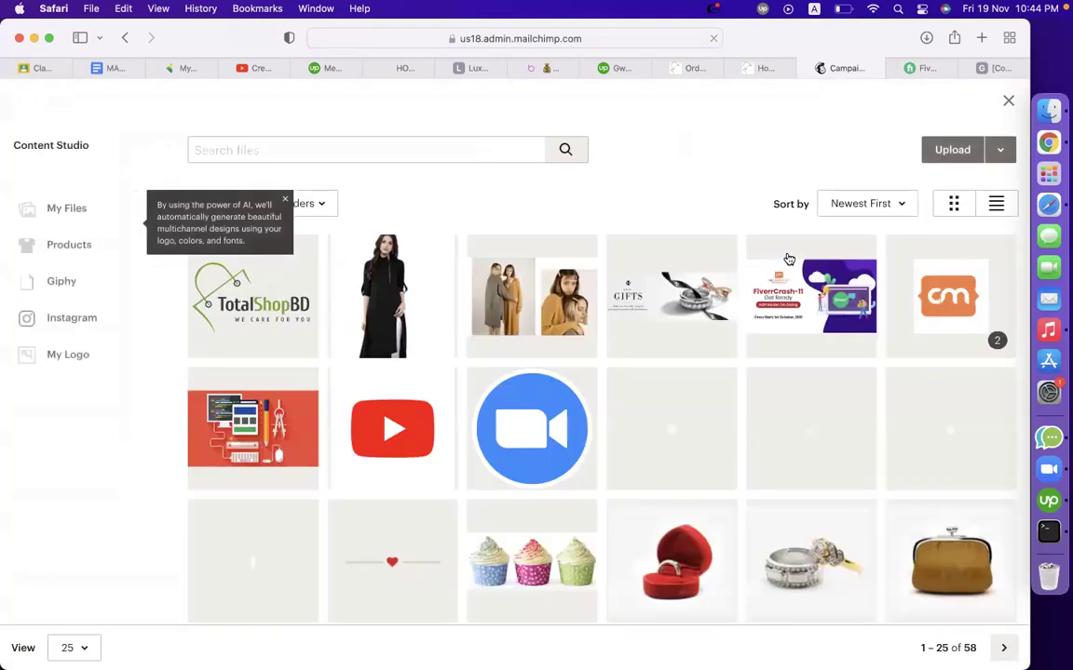
{"action": "left_click", "coordinate": [206, 252]}
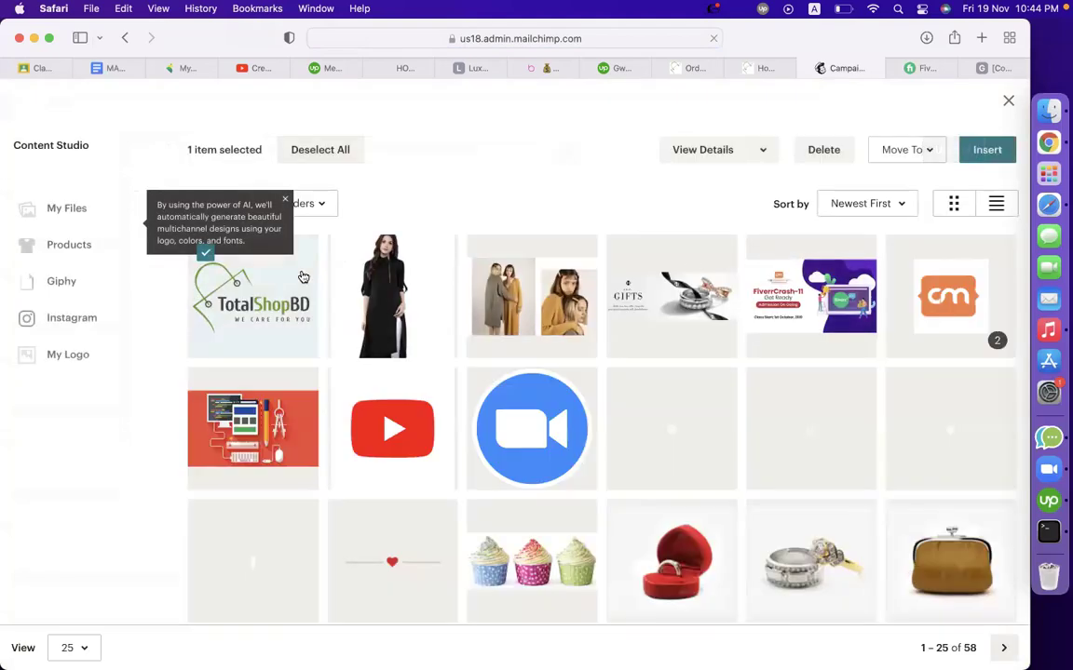
{"action": "left_click", "coordinate": [987, 151]}
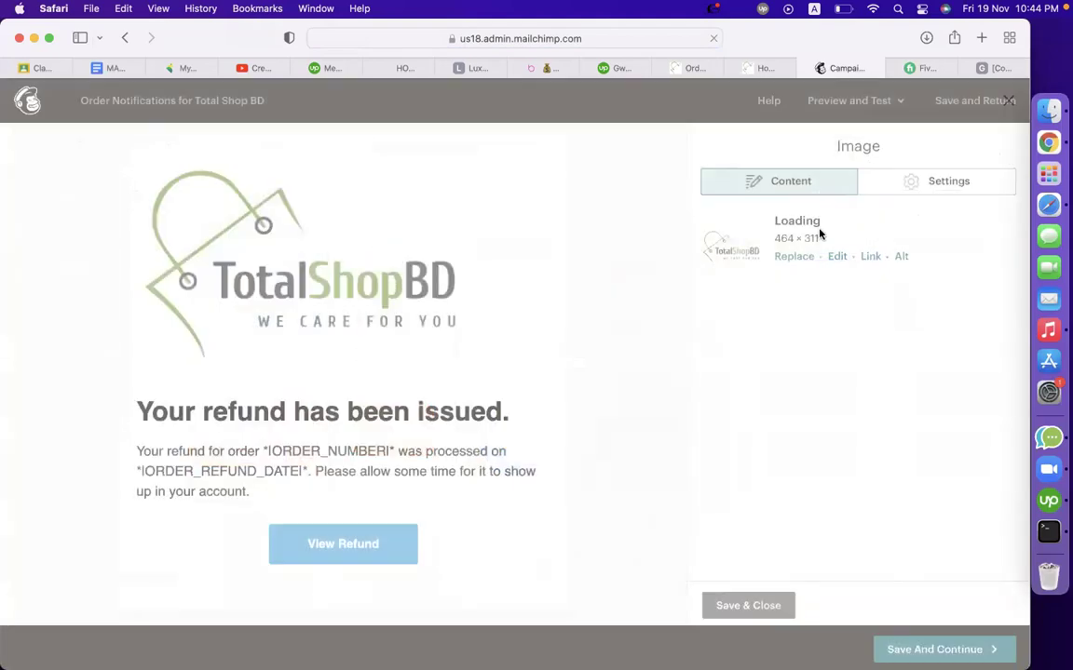
{"action": "scroll", "coordinate": [279, 349], "scroll_direction": "down", "scroll_amount": 1}
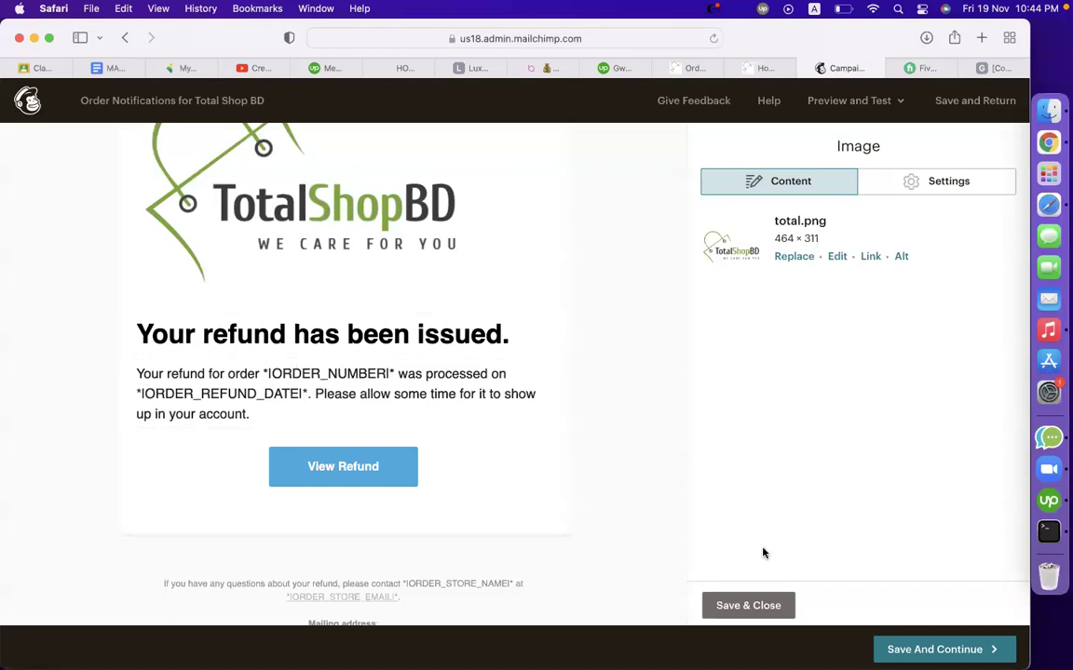
{"action": "left_click", "coordinate": [934, 649]}
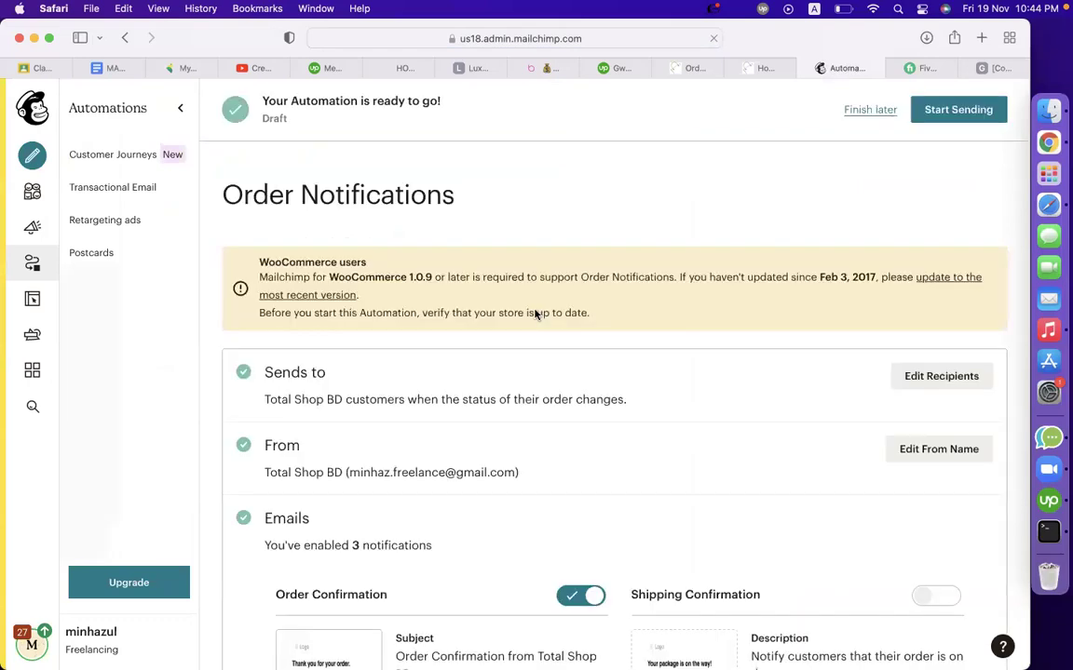
Review the draft with 3 notifications enabled, then switch to the WooCommerce Orders list.
{"action": "scroll", "coordinate": [663, 347], "scroll_direction": "down", "scroll_amount": 5}
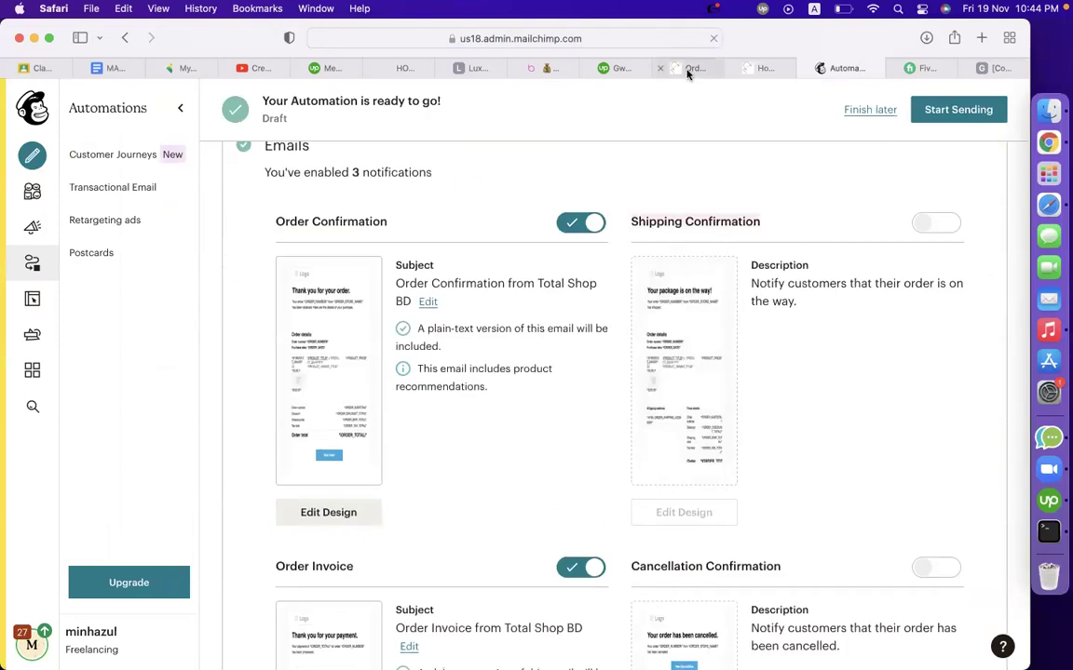
{"action": "scroll", "coordinate": [736, 300], "scroll_direction": "down", "scroll_amount": 1}
{"action": "scroll", "coordinate": [736, 300], "scroll_direction": "down", "scroll_amount": 2}
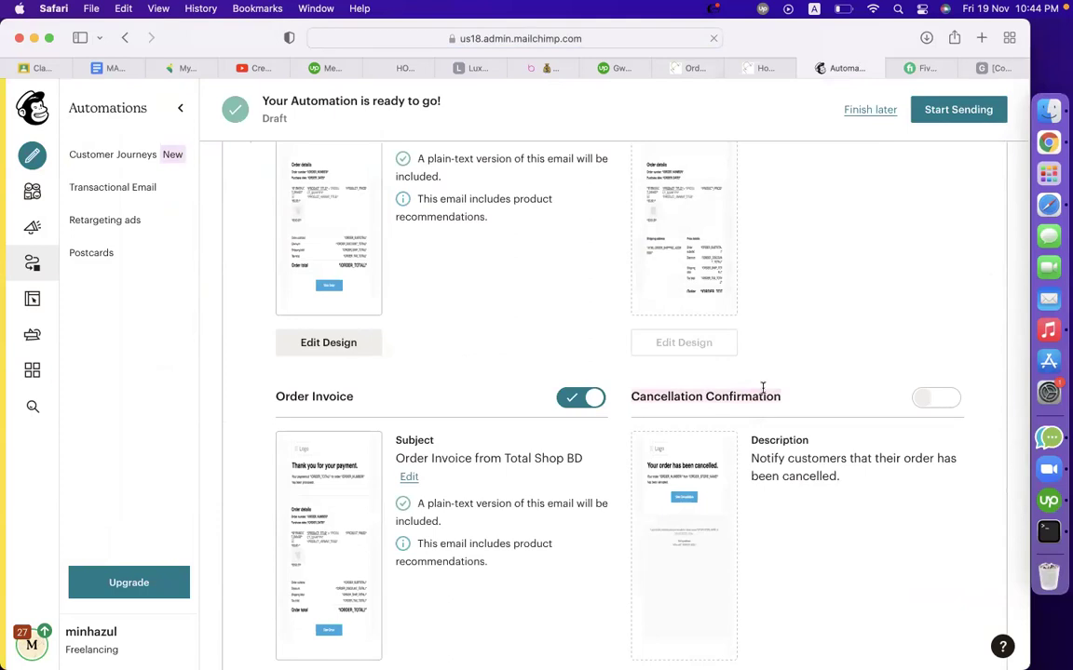
{"action": "scroll", "coordinate": [788, 392], "scroll_direction": "up", "scroll_amount": 3}
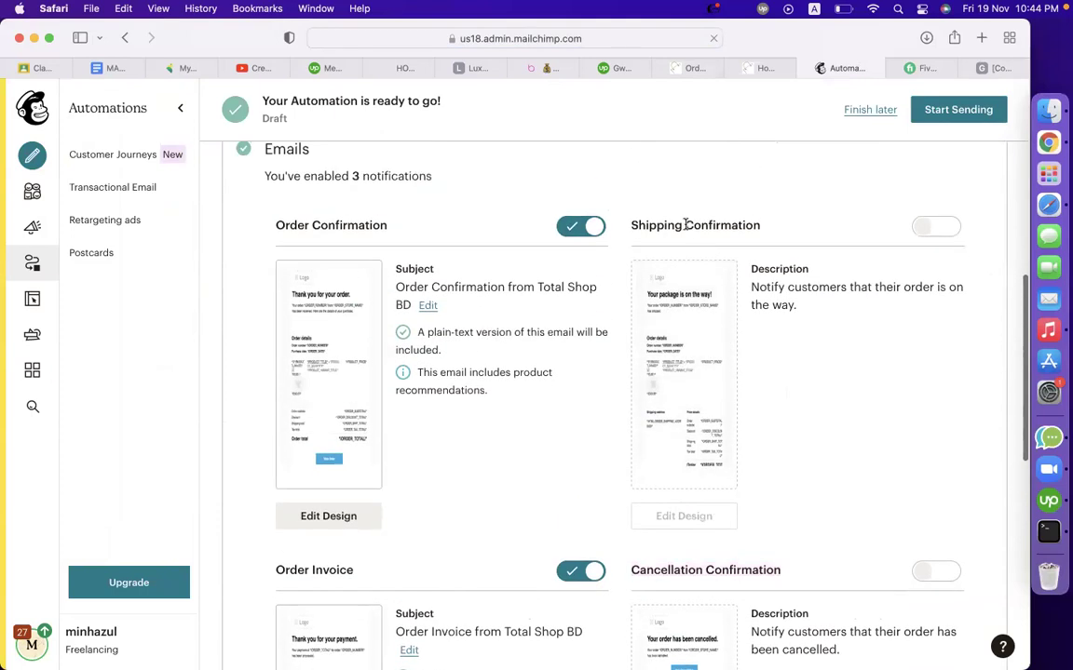
{"action": "left_click", "coordinate": [695, 68]}
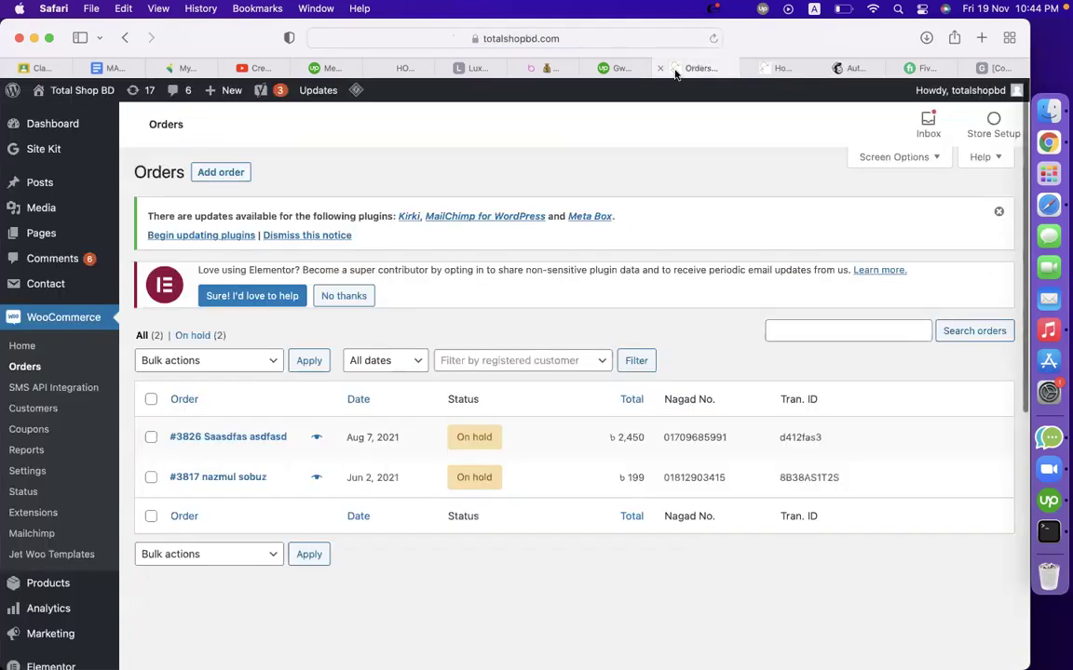
Open order #3826 and review its available order actions and status options.
{"action": "left_click", "coordinate": [239, 438]}
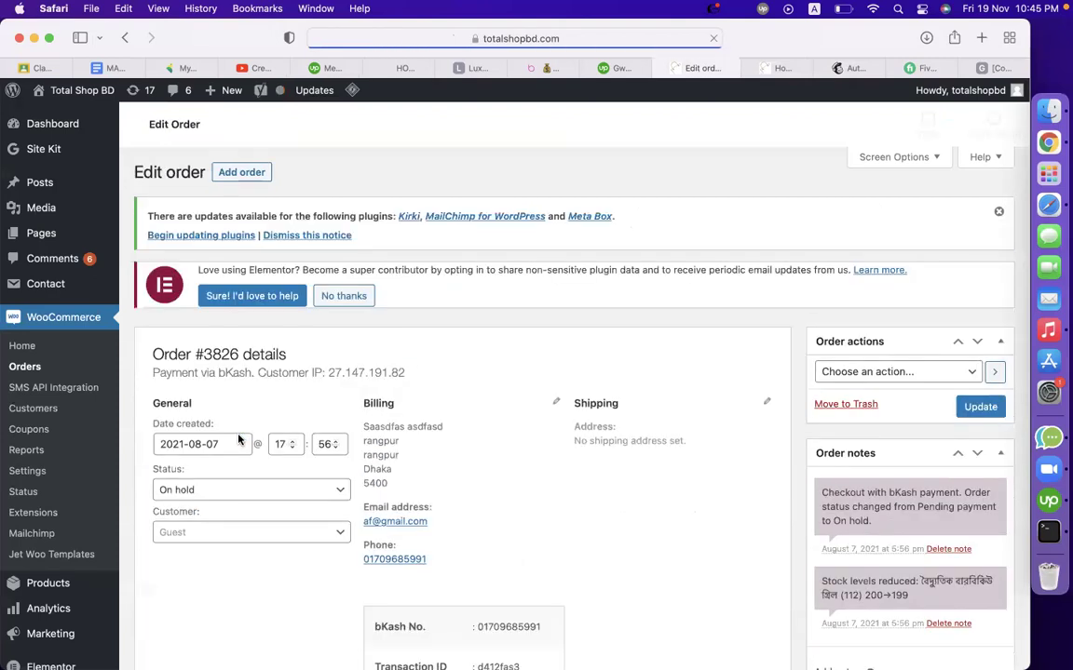
{"action": "scroll", "coordinate": [643, 420], "scroll_direction": "down", "scroll_amount": 4}
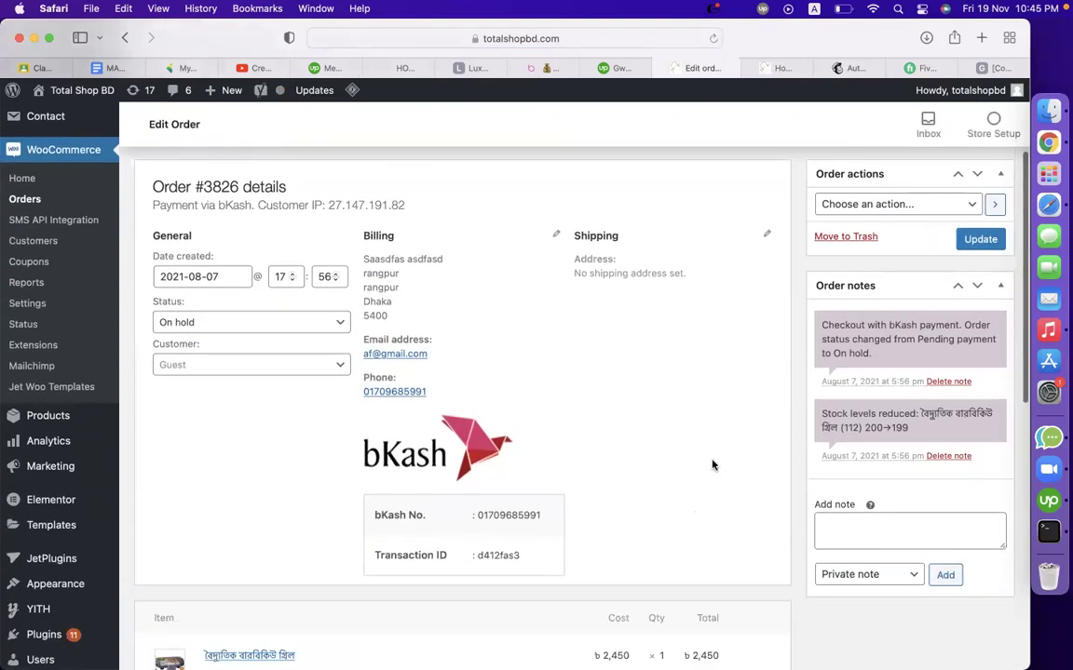
{"action": "left_click", "coordinate": [871, 207]}
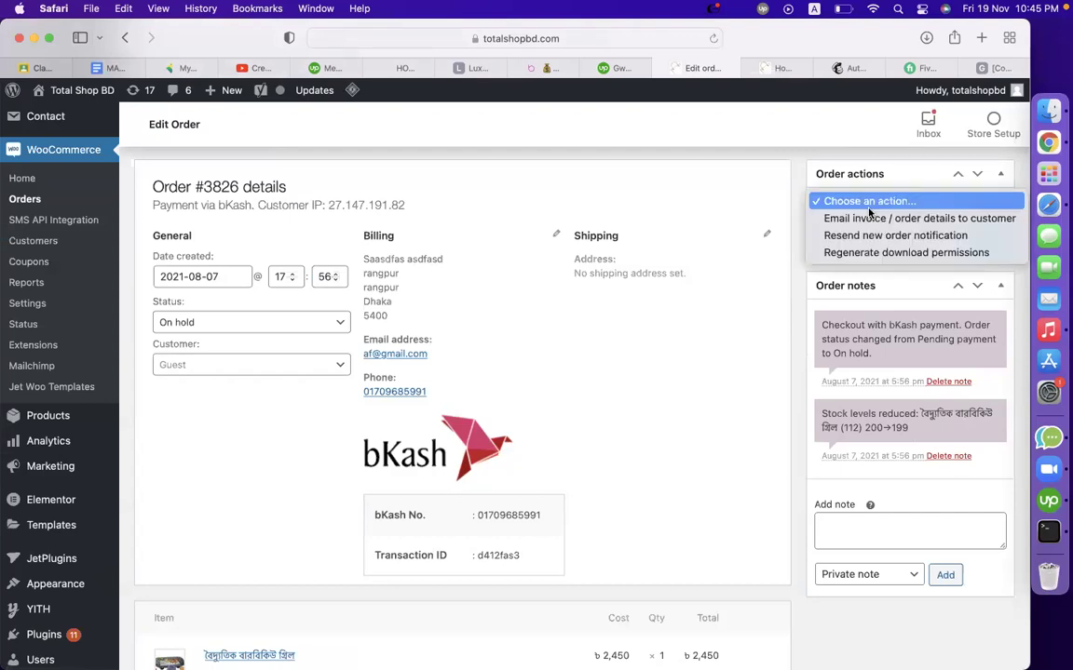
{"action": "left_click", "coordinate": [768, 402]}
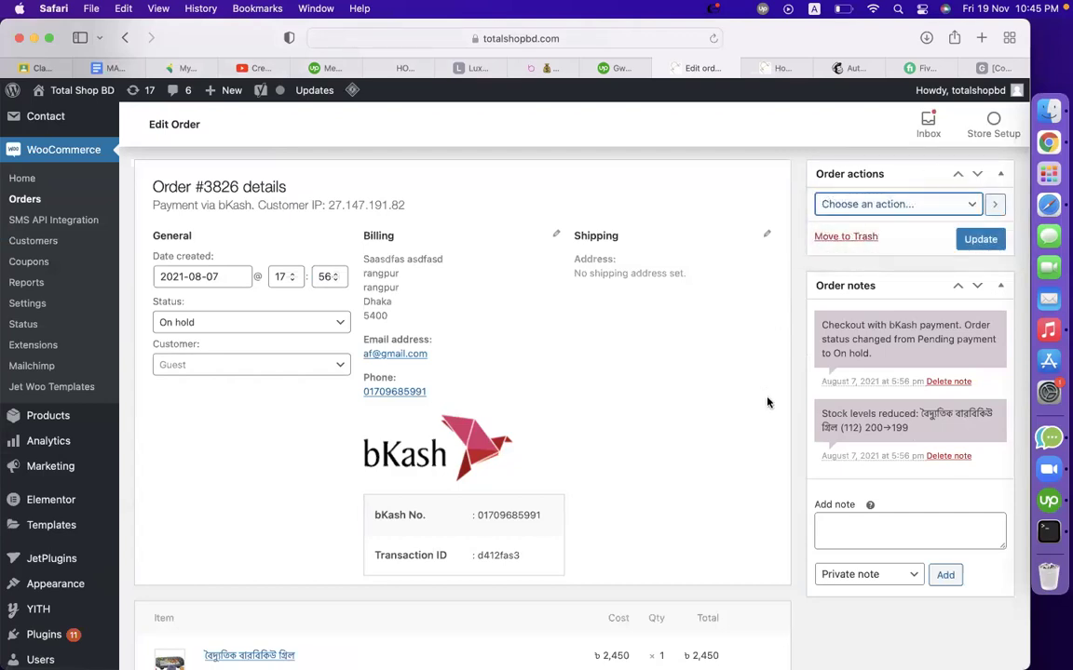
{"action": "scroll", "coordinate": [768, 402], "scroll_direction": "down", "scroll_amount": 3}
{"action": "scroll", "coordinate": [769, 402], "scroll_direction": "up", "scroll_amount": 2}
{"action": "left_click", "coordinate": [216, 281]}
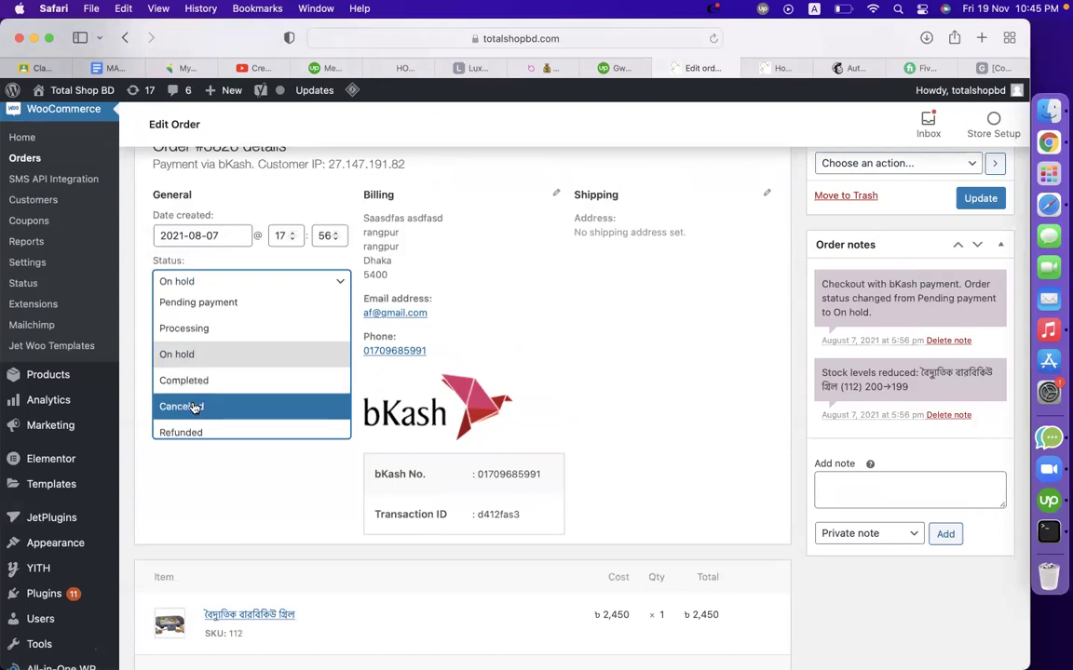
{"action": "scroll", "coordinate": [226, 408], "scroll_direction": "down", "scroll_amount": 1}
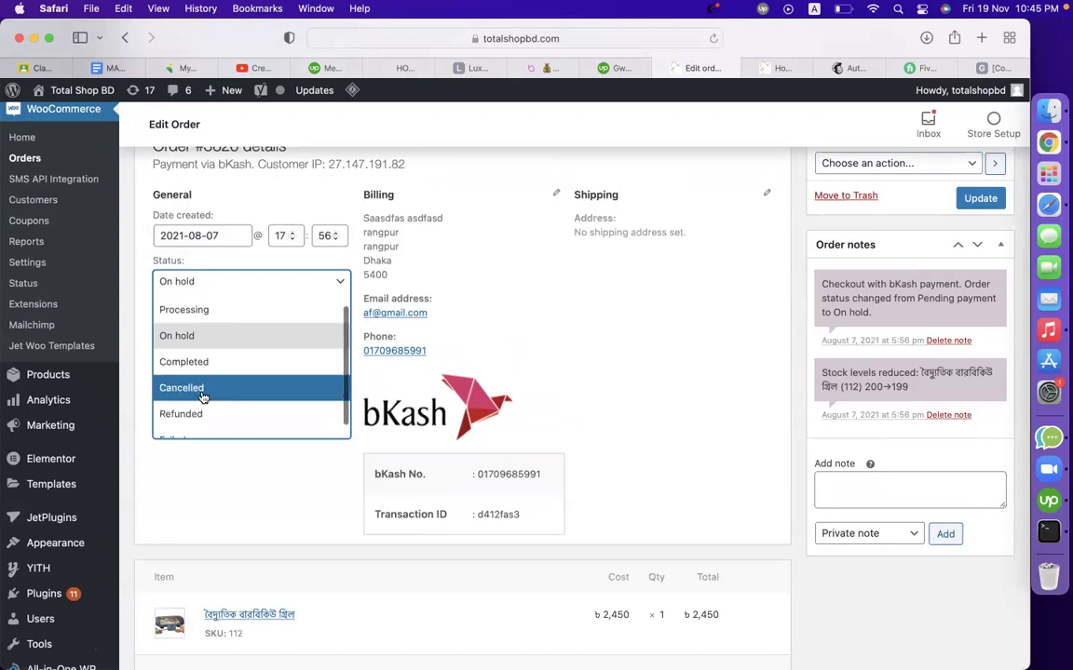
Set order #3826's status to Completed.
{"action": "left_click", "coordinate": [780, 68]}
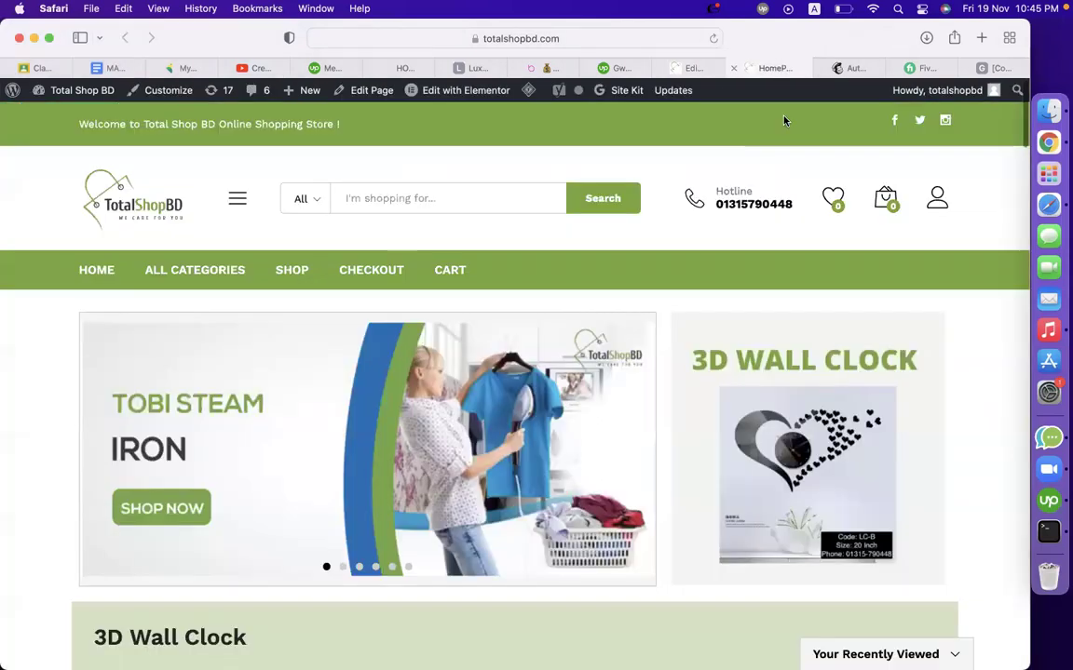
{"action": "left_click", "coordinate": [859, 68]}
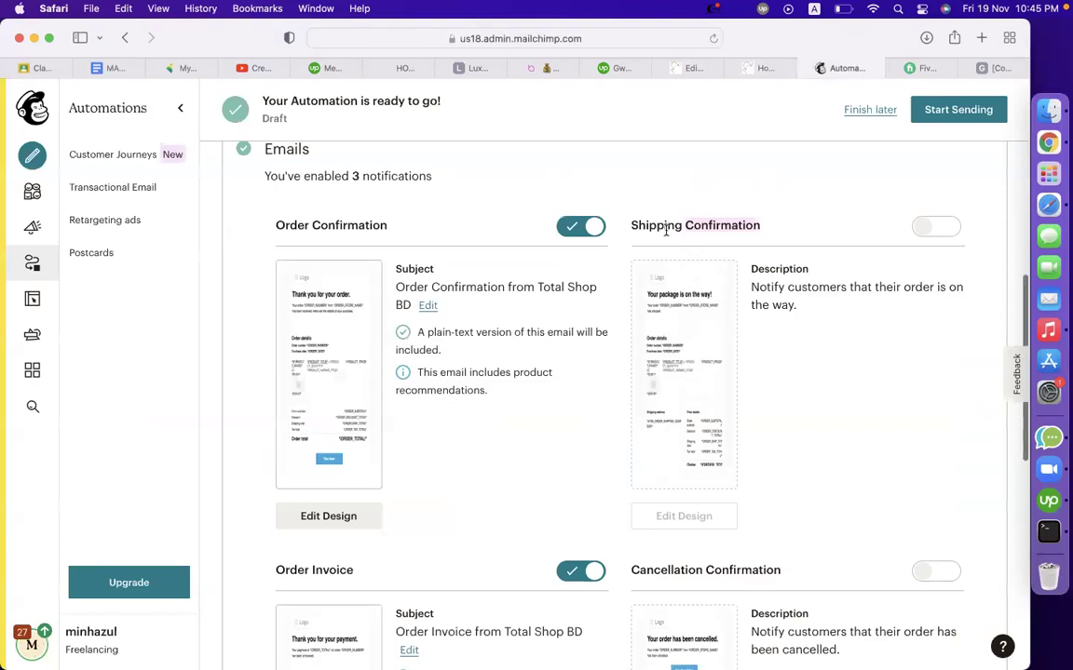
{"action": "left_click", "coordinate": [683, 69]}
{"action": "left_click", "coordinate": [273, 361]}
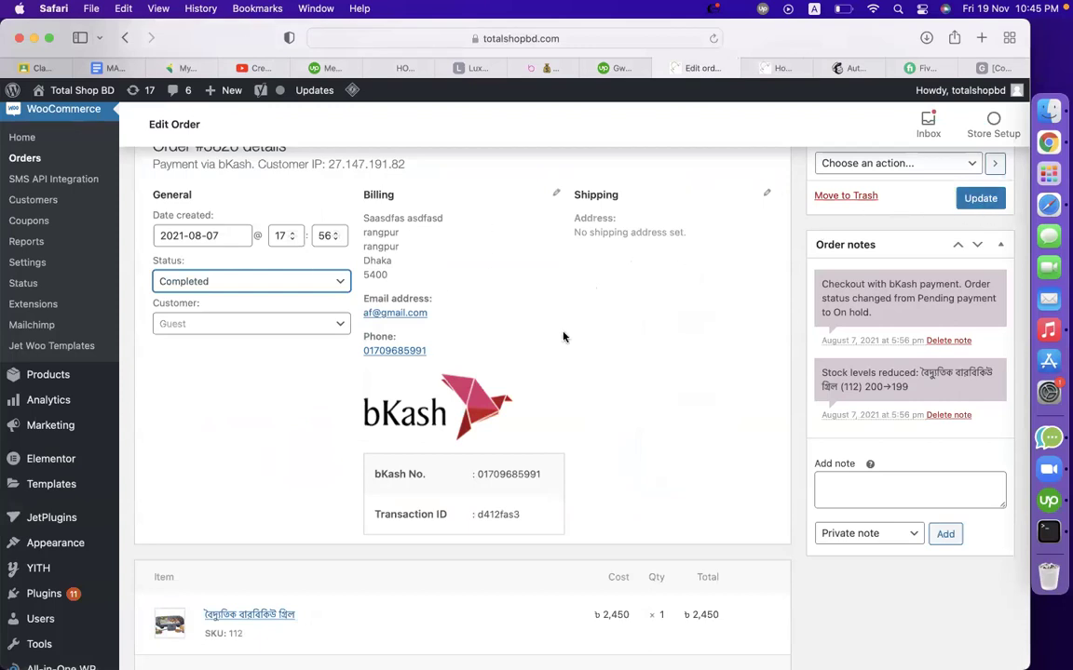
{"action": "scroll", "coordinate": [563, 337], "scroll_direction": "up", "scroll_amount": 1}
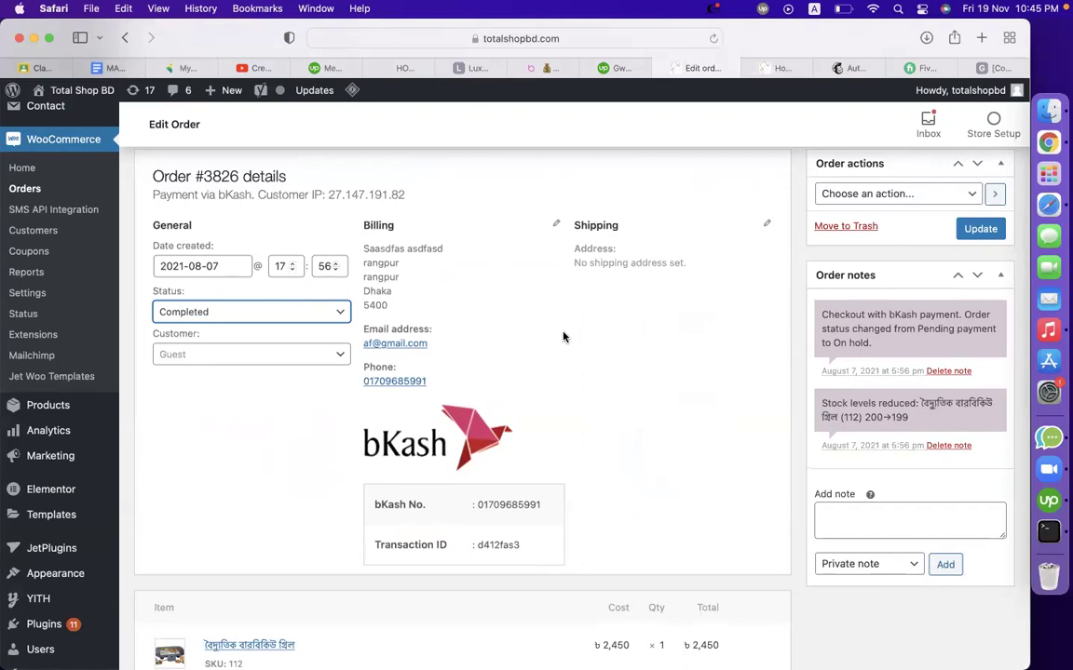
Turn on Shipping Confirmation in the Mailchimp draft, making 4 enabled notifications.
{"action": "left_click", "coordinate": [780, 68]}
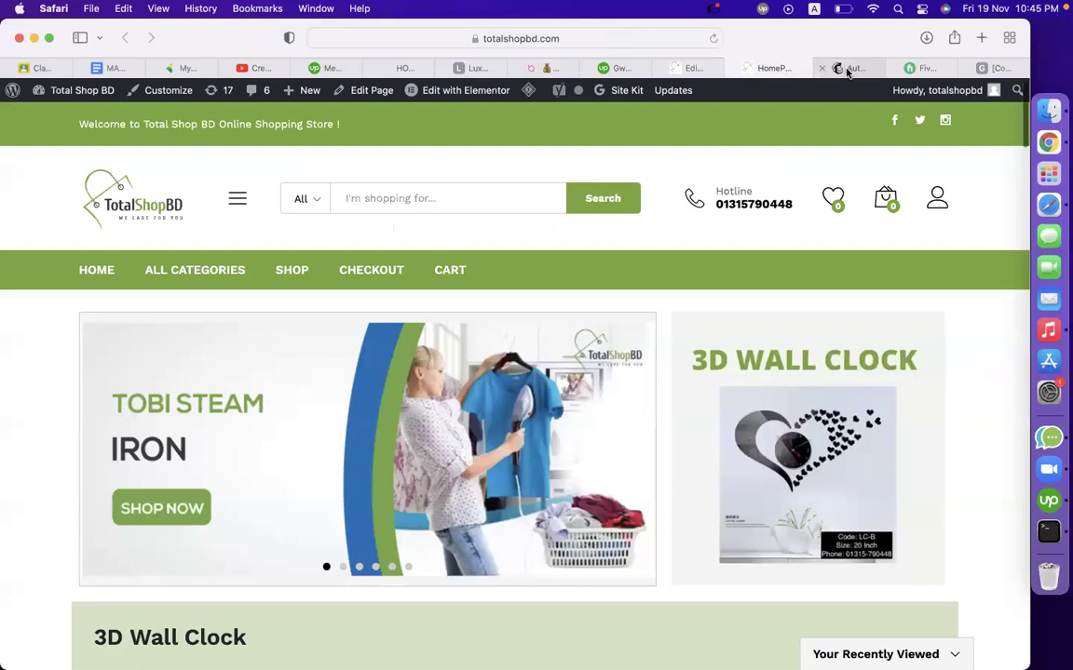
{"action": "left_click", "coordinate": [847, 70]}
{"action": "scroll", "coordinate": [810, 350], "scroll_direction": "down", "scroll_amount": 3}
{"action": "scroll", "coordinate": [809, 350], "scroll_direction": "up", "scroll_amount": 2}
{"action": "left_click", "coordinate": [939, 221]}
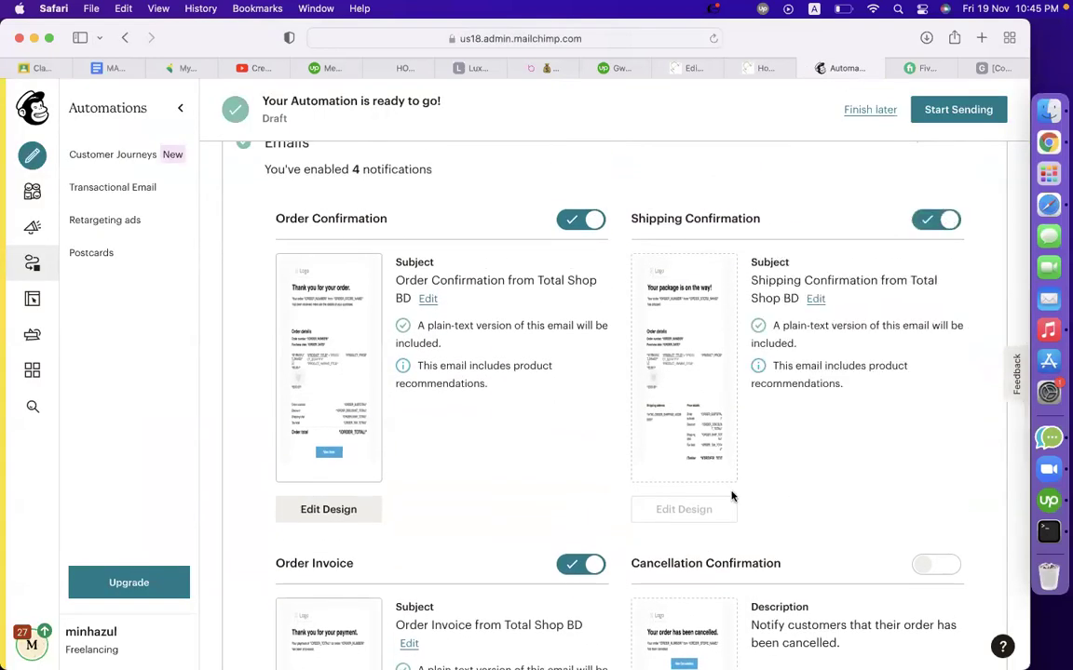
Replace the shipping confirmation email's header logo with the TotalShopBD logo and save the design.
{"action": "left_click", "coordinate": [689, 510]}
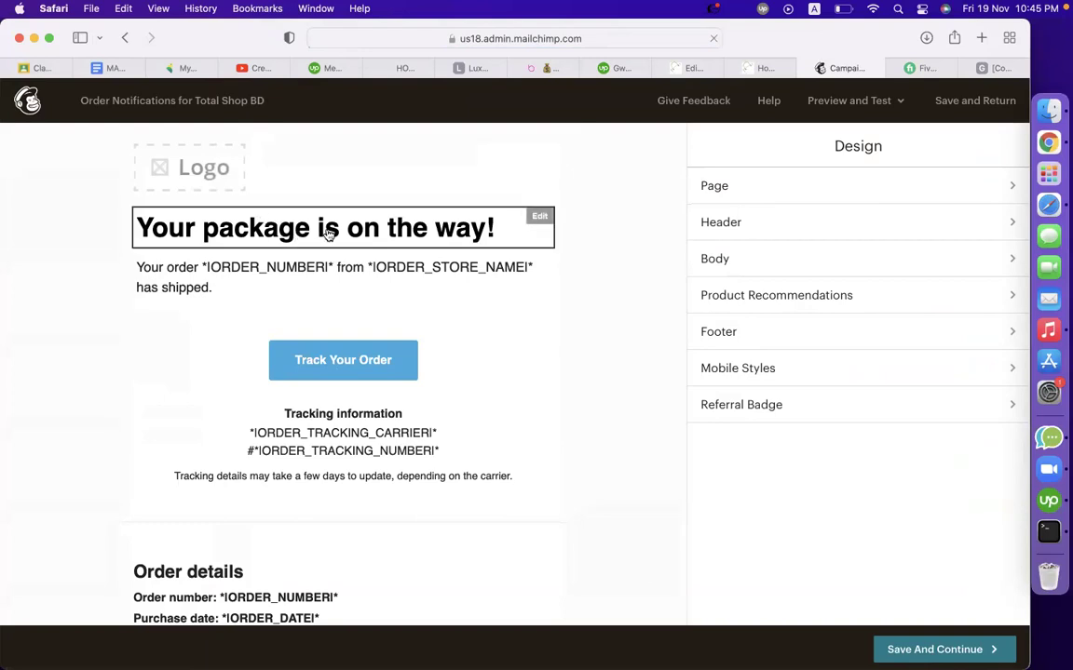
{"action": "left_click", "coordinate": [223, 170]}
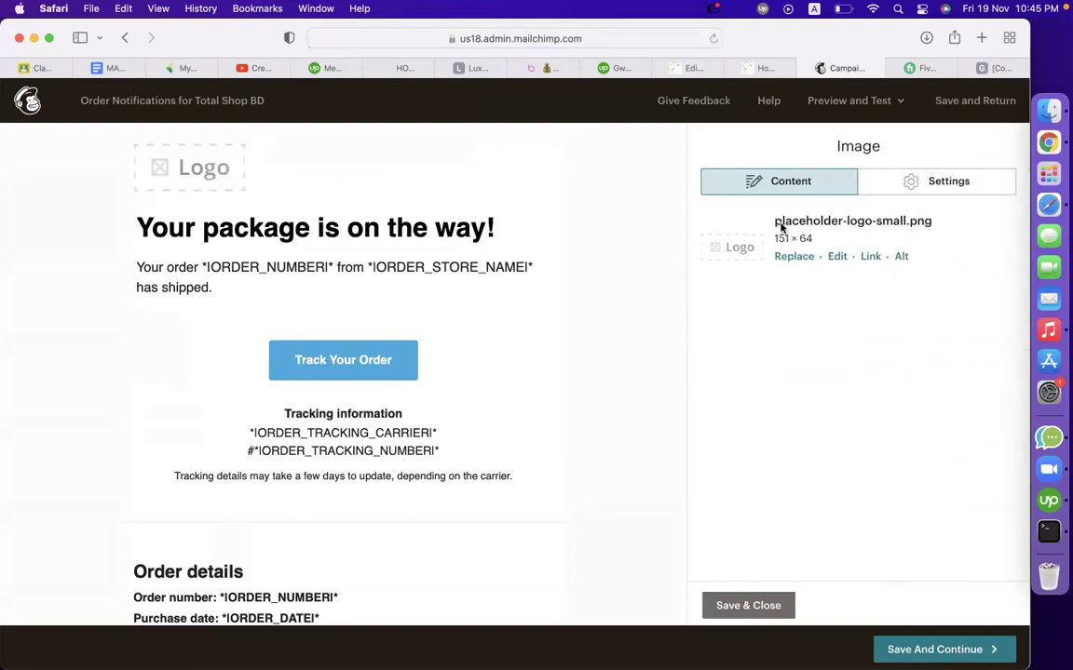
{"action": "left_click", "coordinate": [793, 256]}
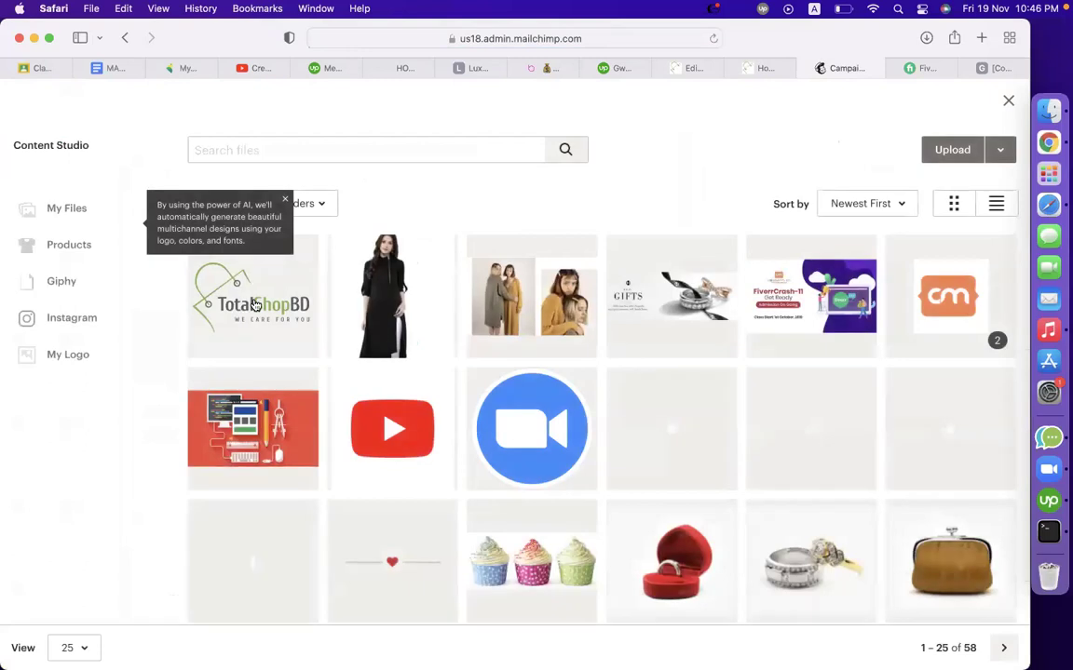
{"action": "left_click", "coordinate": [1006, 147]}
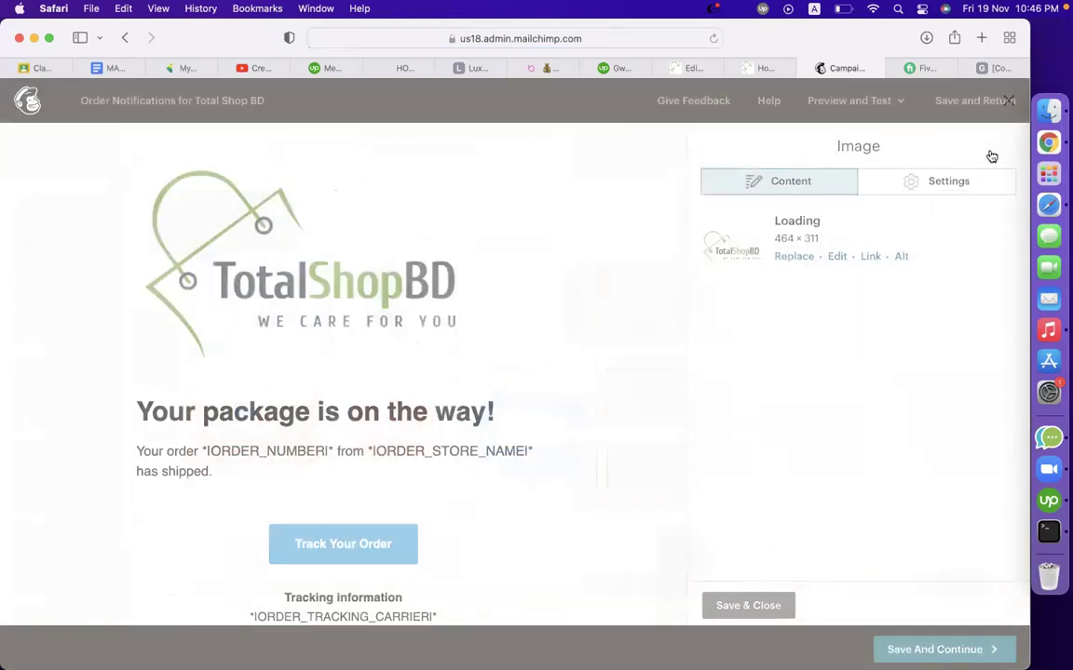
{"action": "scroll", "coordinate": [591, 349], "scroll_direction": "down", "scroll_amount": 3}
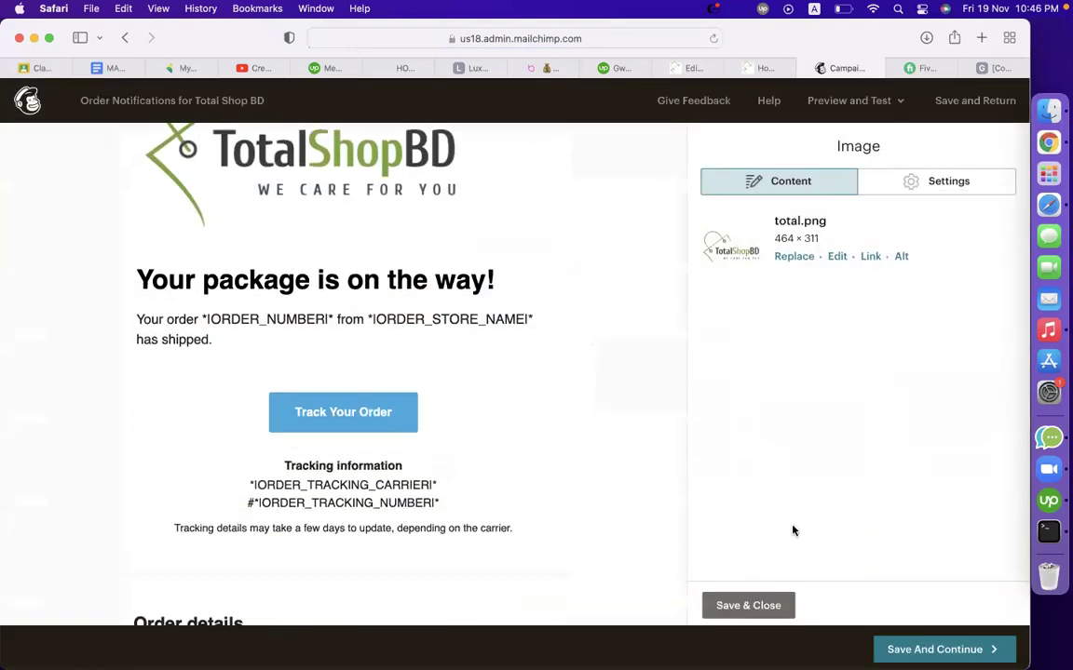
{"action": "left_click", "coordinate": [921, 650]}
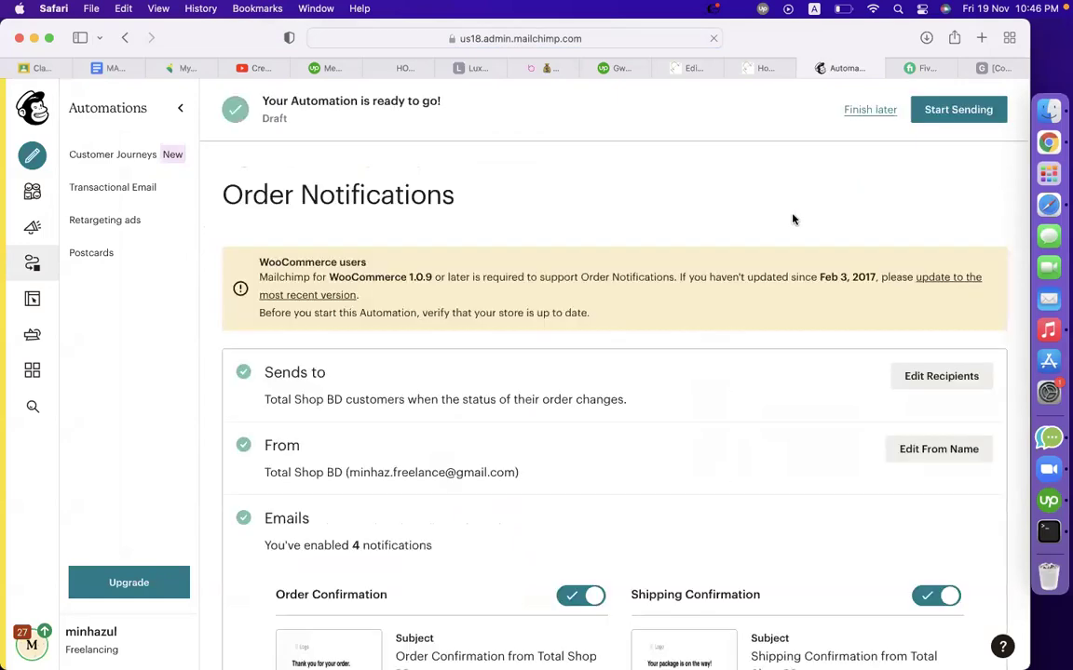
Review the draft's 4 enabled notifications, then return to the order edit page.
{"action": "scroll", "coordinate": [757, 355], "scroll_direction": "down", "scroll_amount": 10}
{"action": "scroll", "coordinate": [690, 208], "scroll_direction": "up", "scroll_amount": 2}
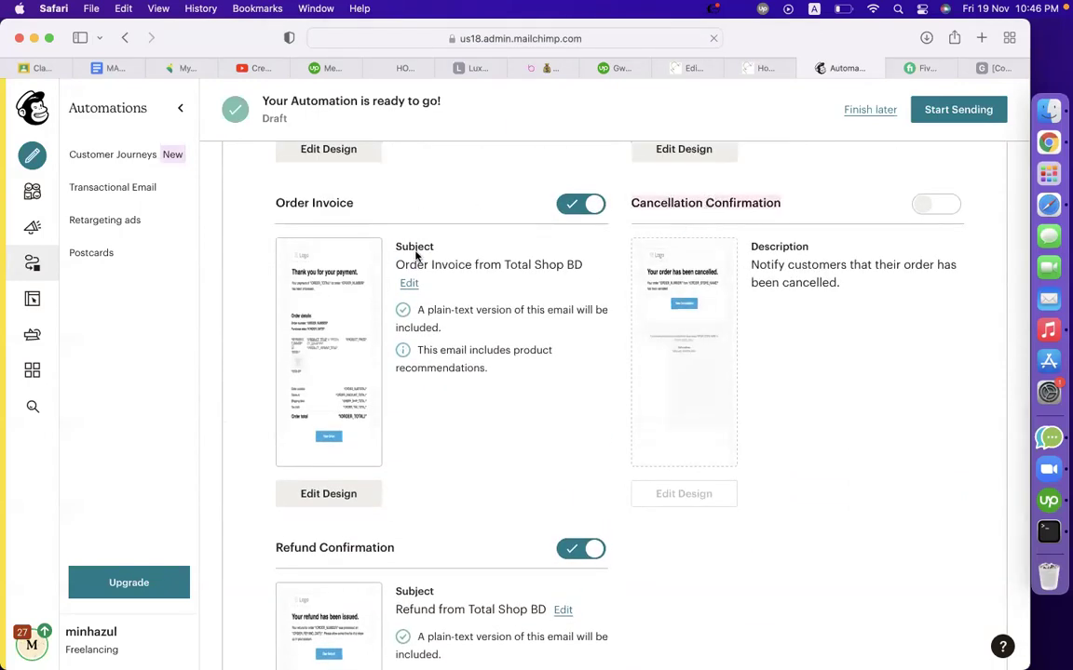
{"action": "scroll", "coordinate": [398, 497], "scroll_direction": "down", "scroll_amount": 3}
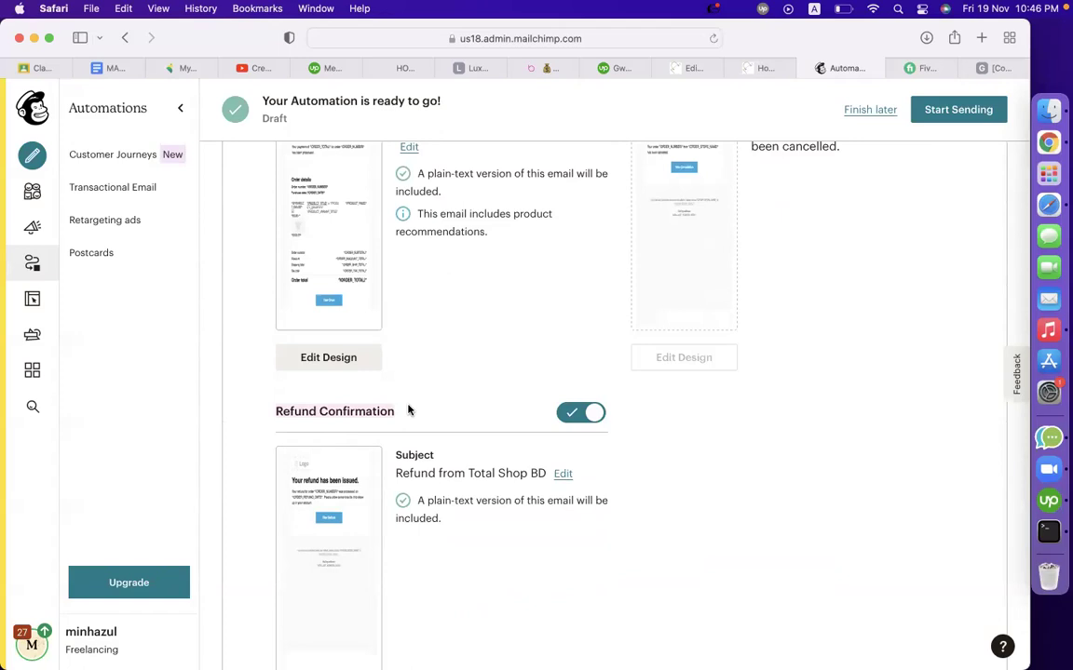
{"action": "left_click", "coordinate": [691, 69]}
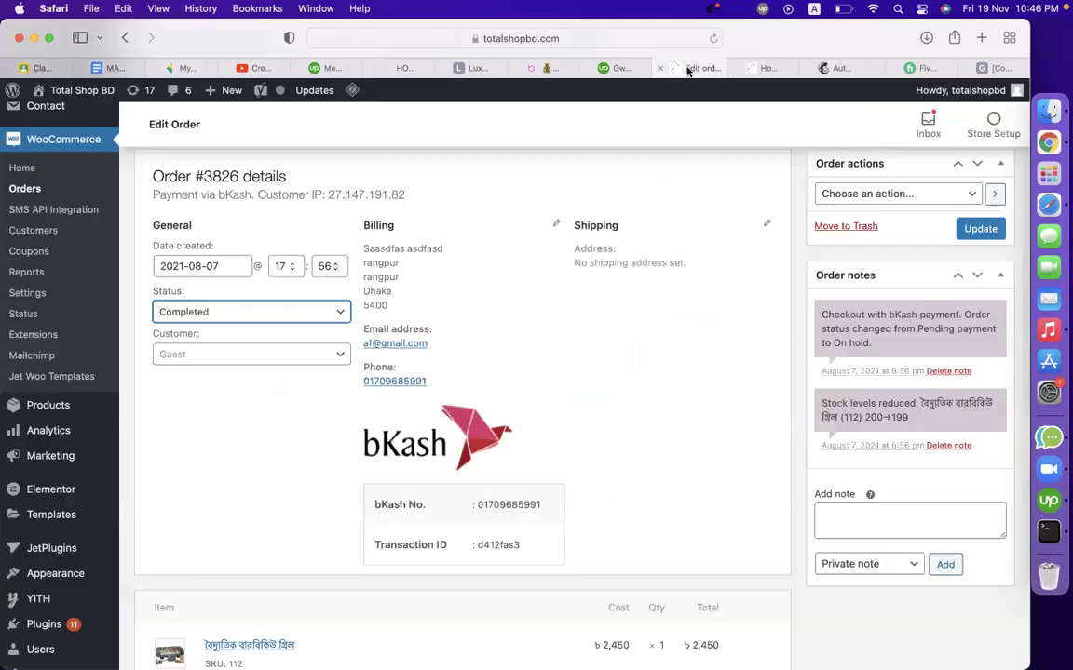
Change order #3826's status to Cancelled and go back to the Mailchimp automation.
{"action": "left_click", "coordinate": [254, 313]}
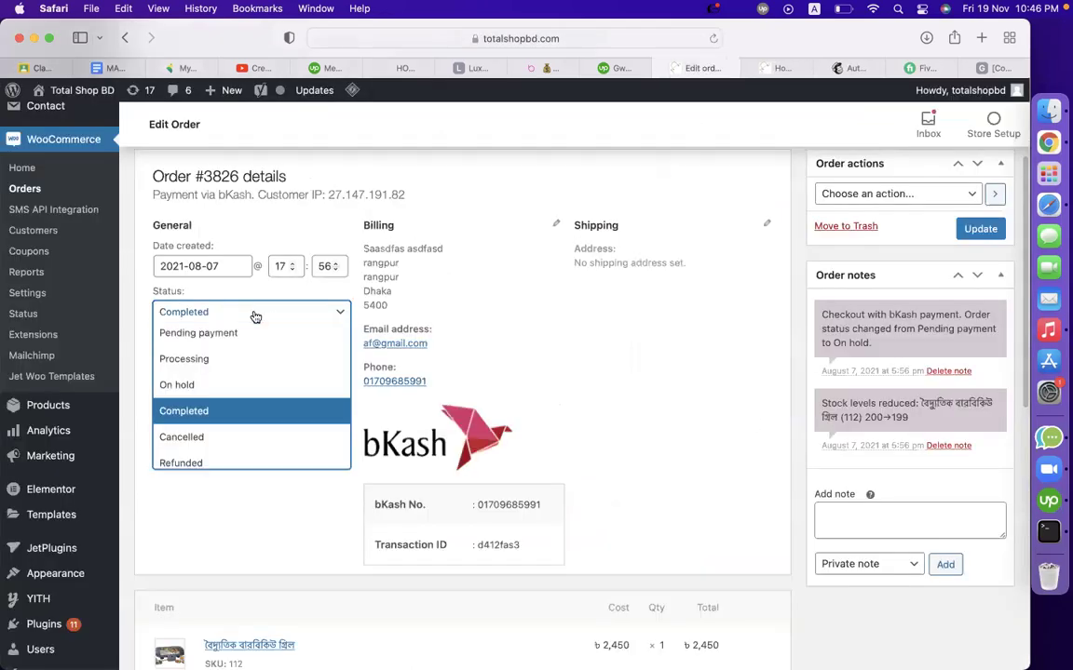
{"action": "left_click", "coordinate": [209, 437]}
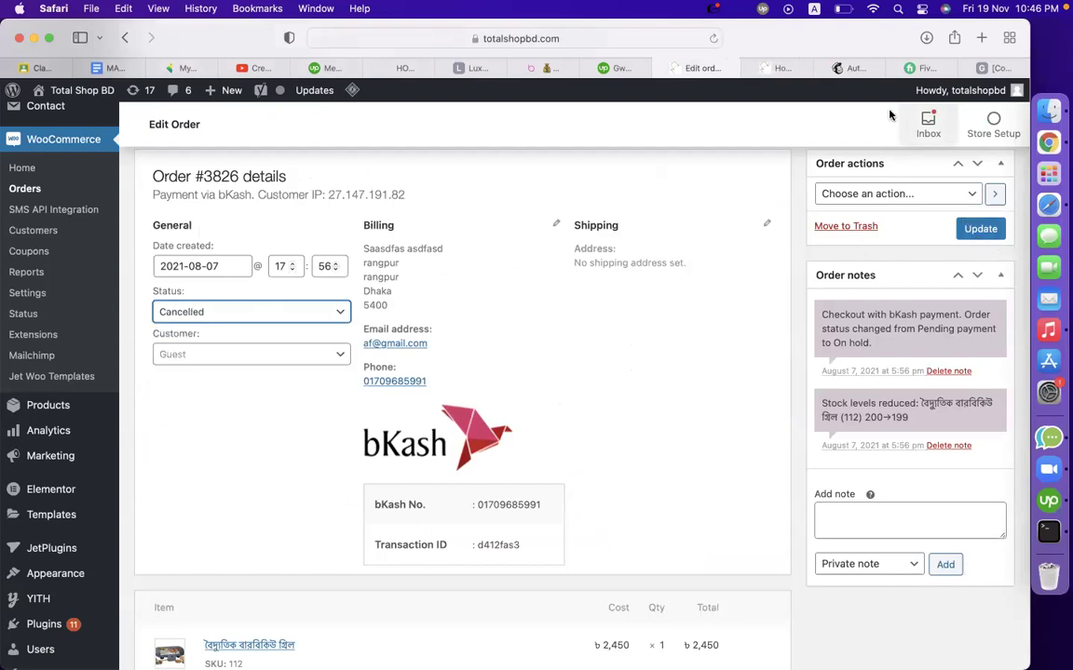
{"action": "left_click", "coordinate": [854, 68]}
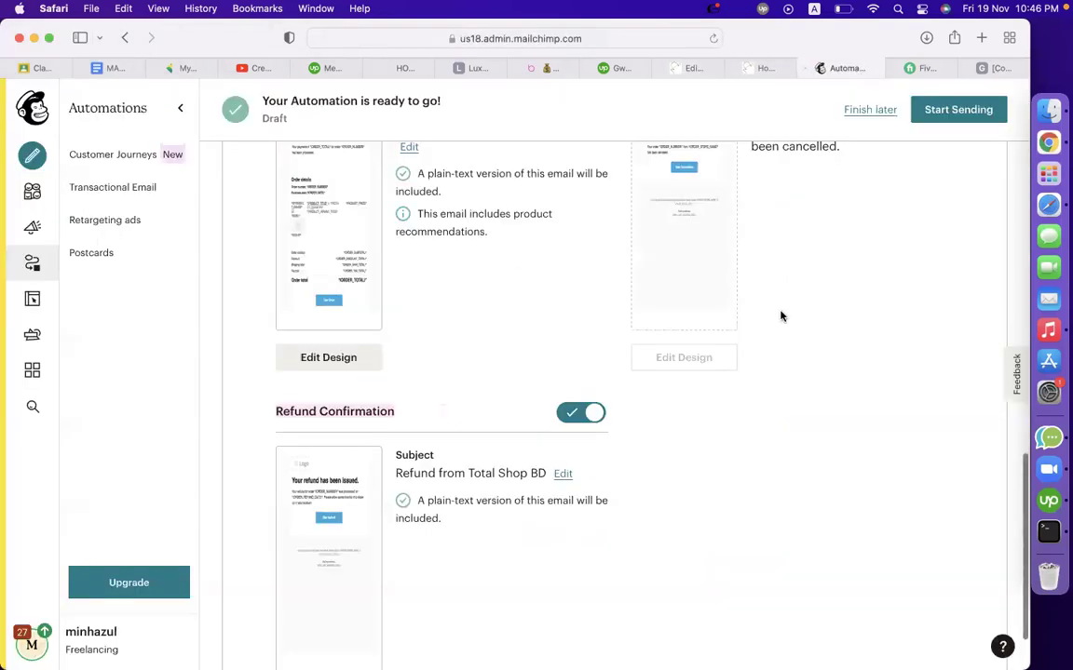
{"action": "scroll", "coordinate": [780, 314], "scroll_direction": "up", "scroll_amount": 4}
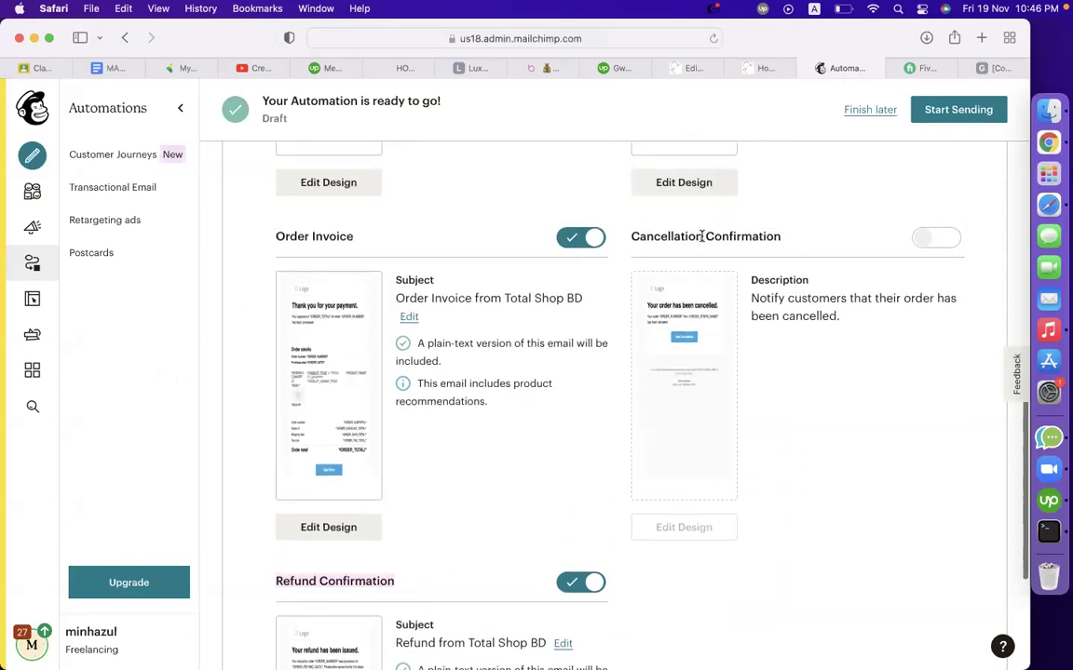
Start the Order Notifications automation, confirming 'My store is up to date.'.
{"action": "left_click", "coordinate": [952, 110]}
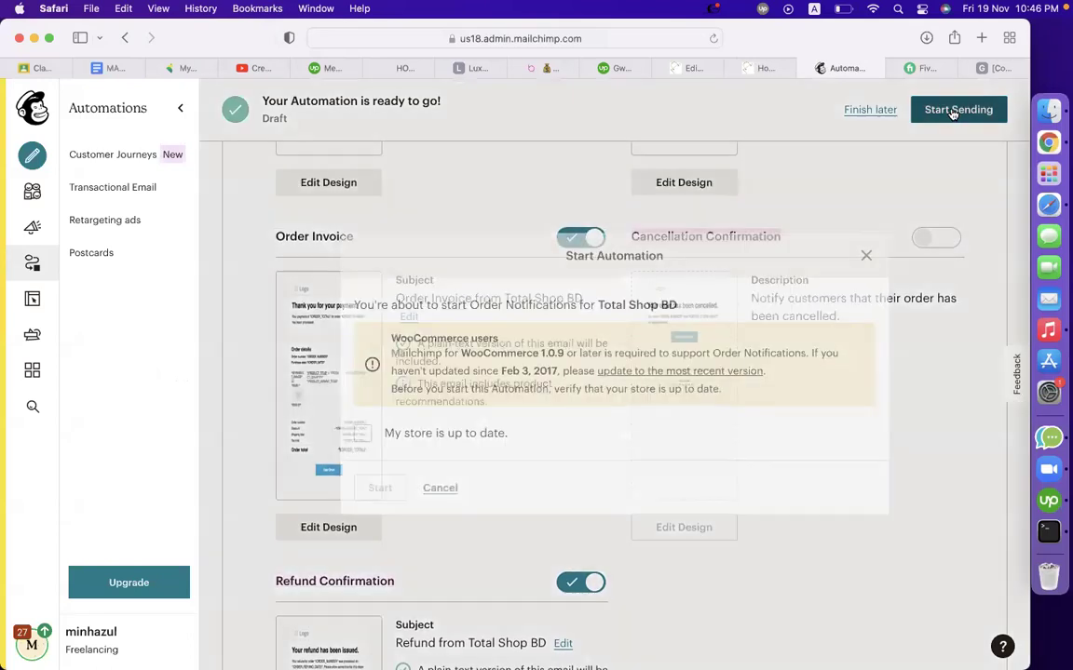
{"action": "left_click", "coordinate": [362, 432]}
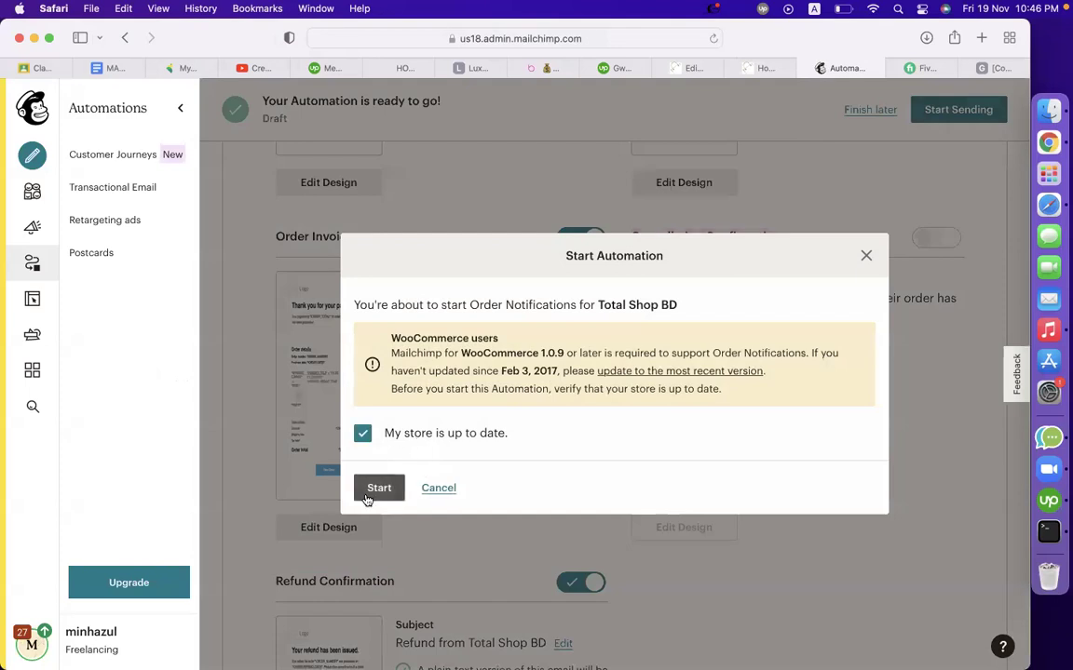
{"action": "left_click", "coordinate": [384, 493]}
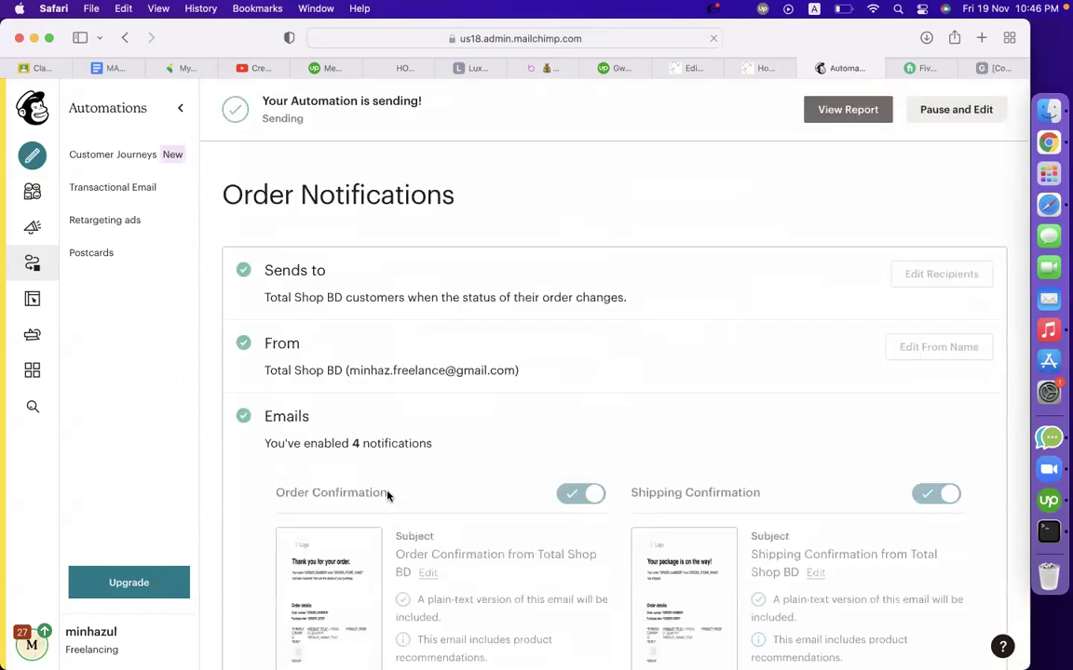
{"action": "scroll", "coordinate": [603, 454], "scroll_direction": "down", "scroll_amount": 6}
{"action": "scroll", "coordinate": [603, 454], "scroll_direction": "up", "scroll_amount": 10}
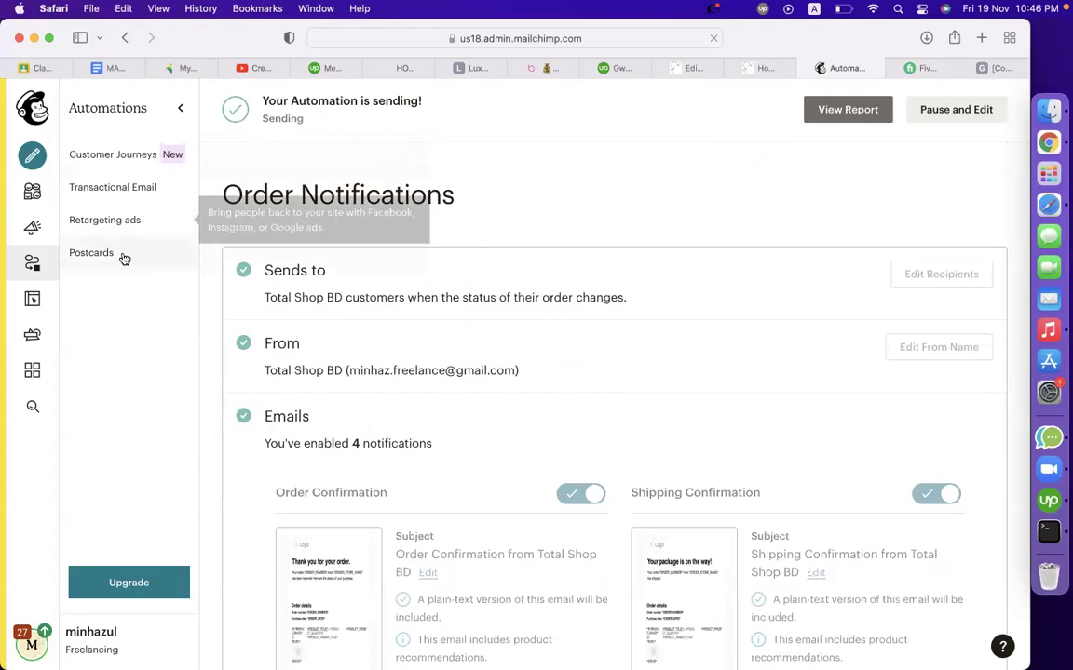
{"action": "scroll", "coordinate": [376, 331], "scroll_direction": "down", "scroll_amount": 10}
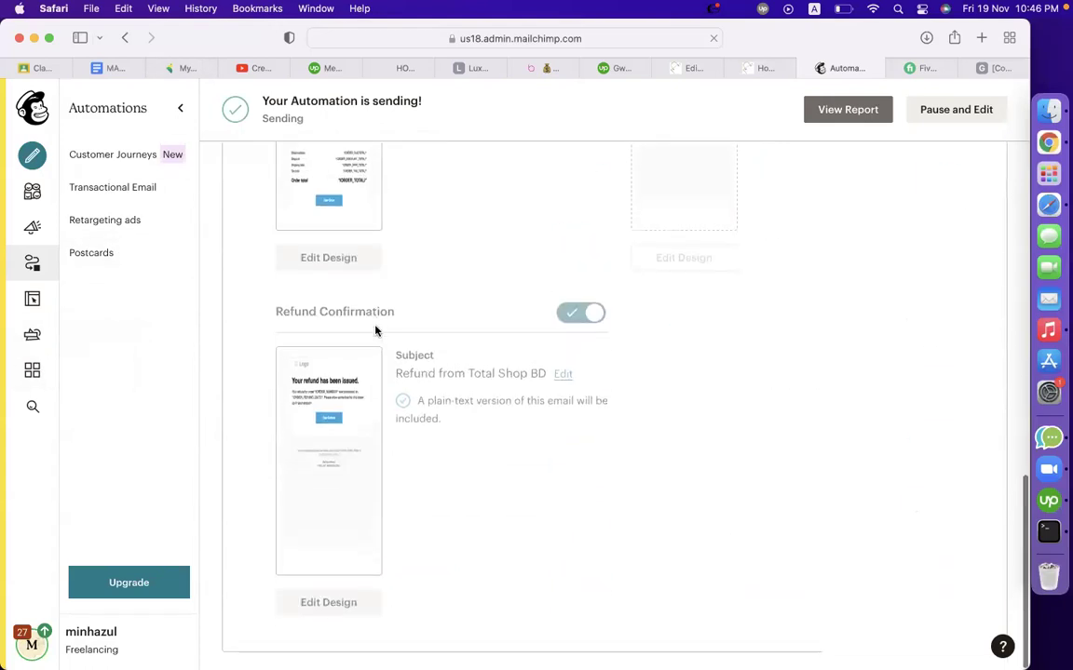
{"action": "scroll", "coordinate": [628, 268], "scroll_direction": "up", "scroll_amount": 10}
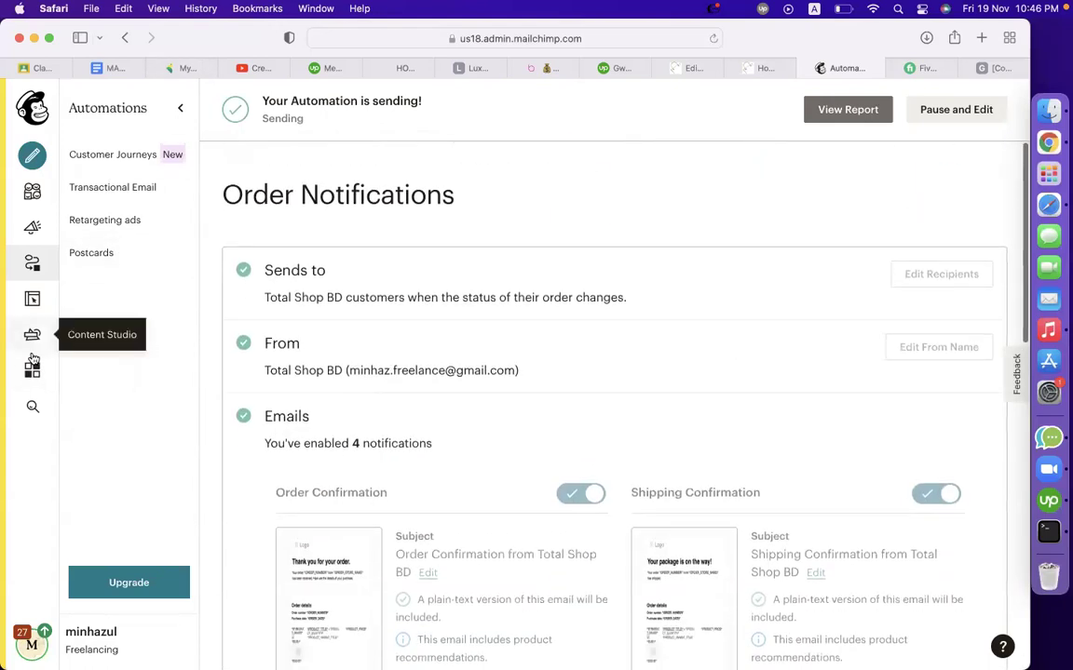
{"action": "left_click", "coordinate": [32, 370]}
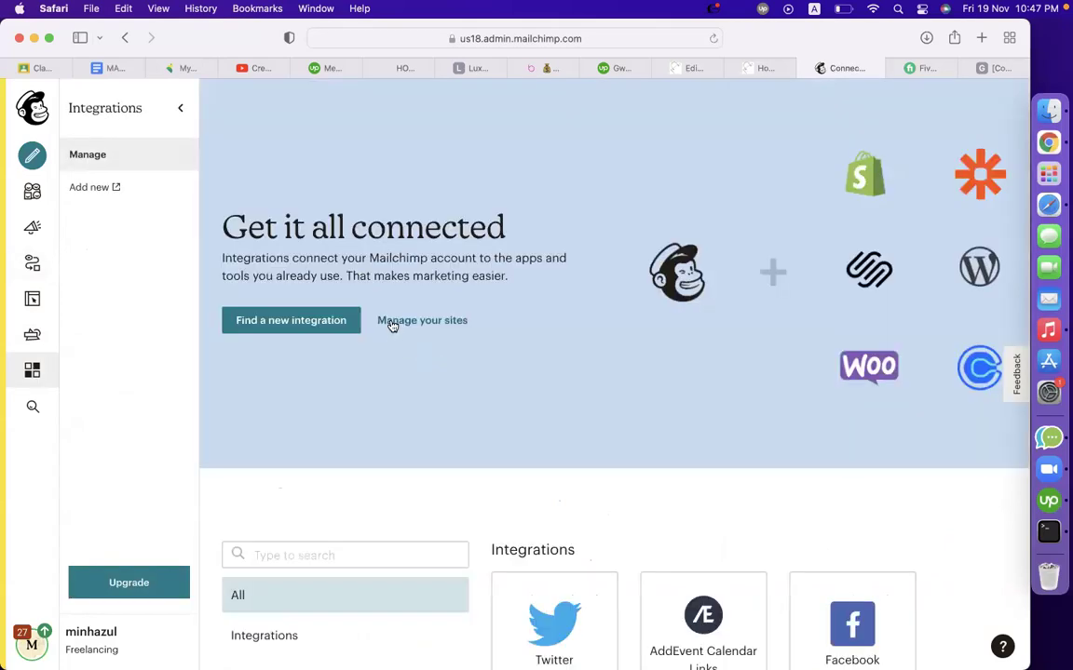
Check the Total Shop BD site page shows Order Notifications Sending, 4 of 5 enabled, then open the homepage.
{"action": "left_click", "coordinate": [392, 322]}
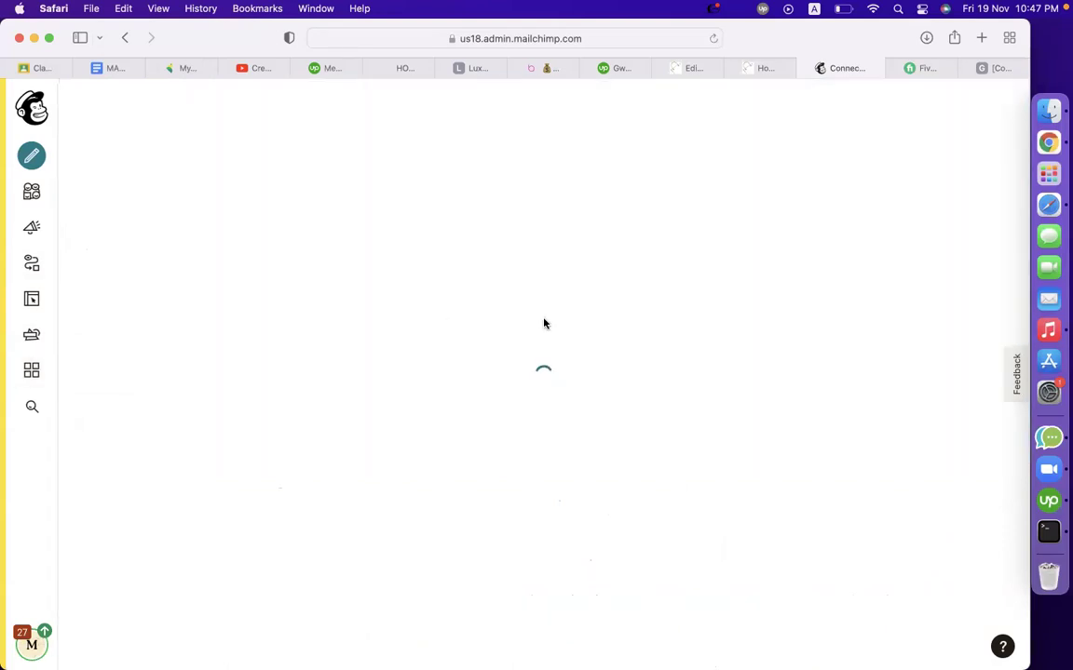
{"action": "scroll", "coordinate": [414, 421], "scroll_direction": "down", "scroll_amount": 2}
{"action": "scroll", "coordinate": [224, 373], "scroll_direction": "down", "scroll_amount": 1}
{"action": "scroll", "coordinate": [243, 435], "scroll_direction": "down", "scroll_amount": 1}
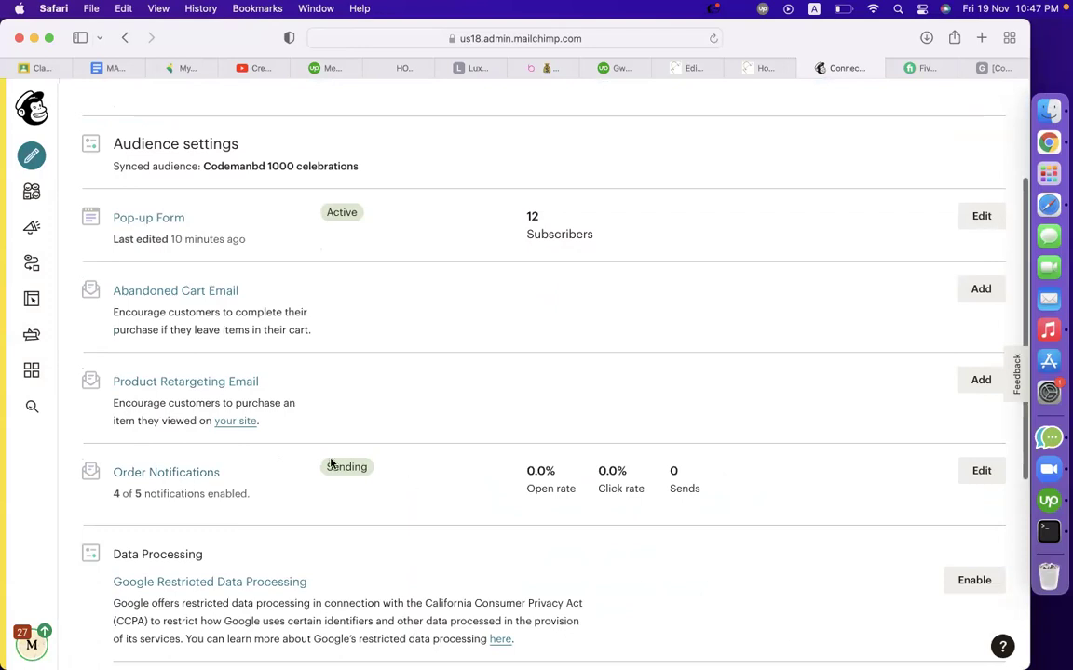
{"action": "scroll", "coordinate": [371, 476], "scroll_direction": "up", "scroll_amount": 1}
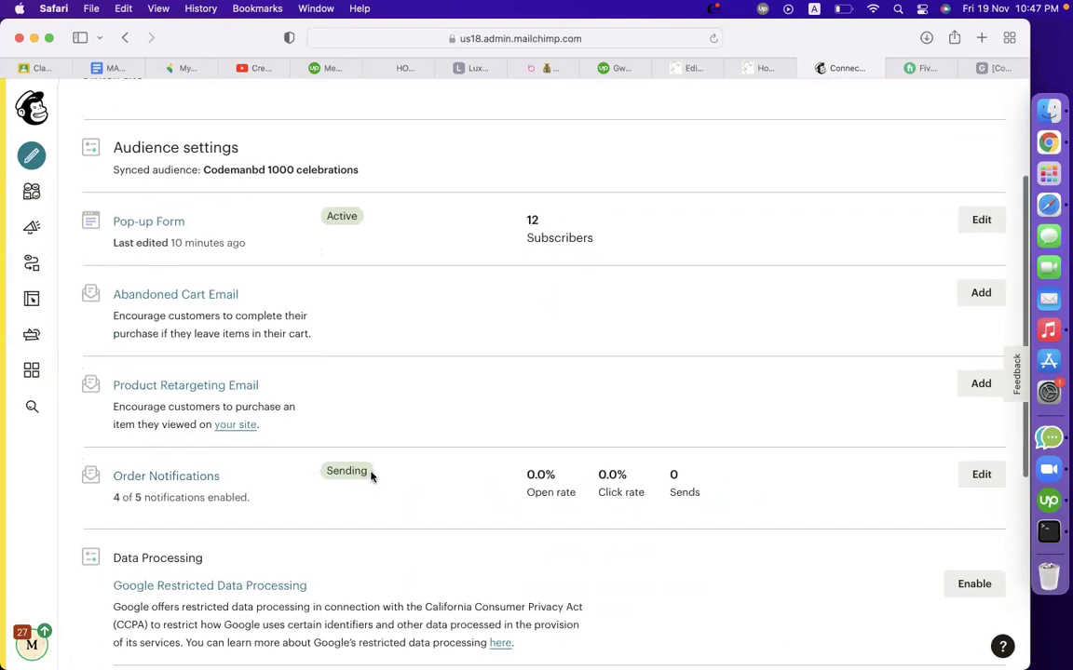
{"action": "scroll", "coordinate": [371, 476], "scroll_direction": "up", "scroll_amount": 2}
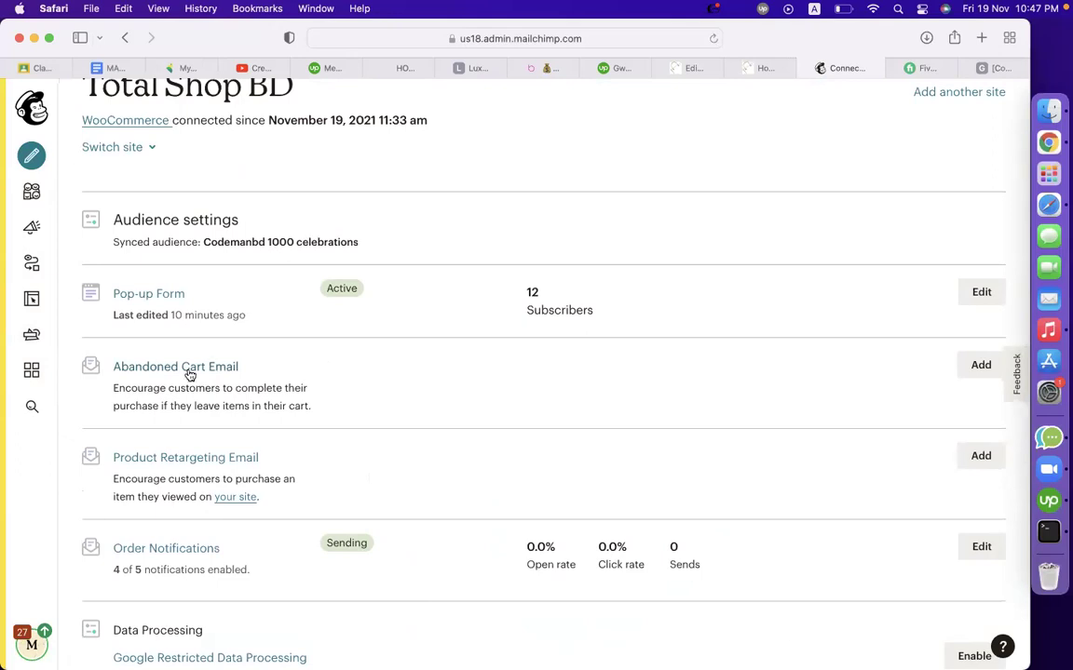
{"action": "left_click", "coordinate": [764, 67]}
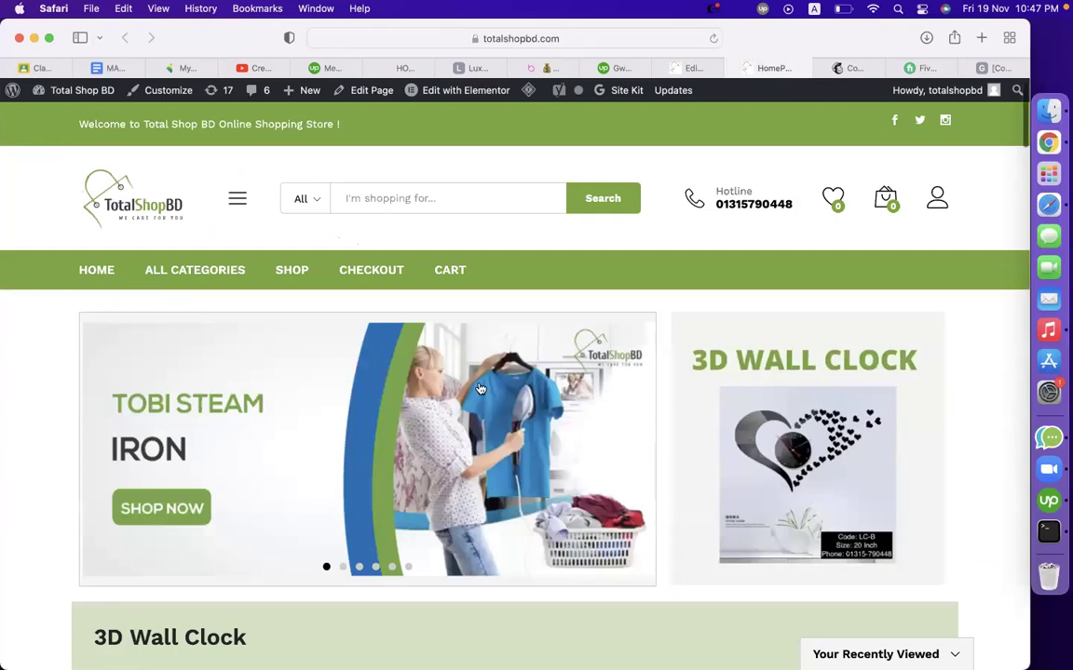
Add the Black 3D Wall Clock Square Clock (750) to the cart and go to checkout.
{"action": "scroll", "coordinate": [480, 389], "scroll_direction": "down", "scroll_amount": 6}
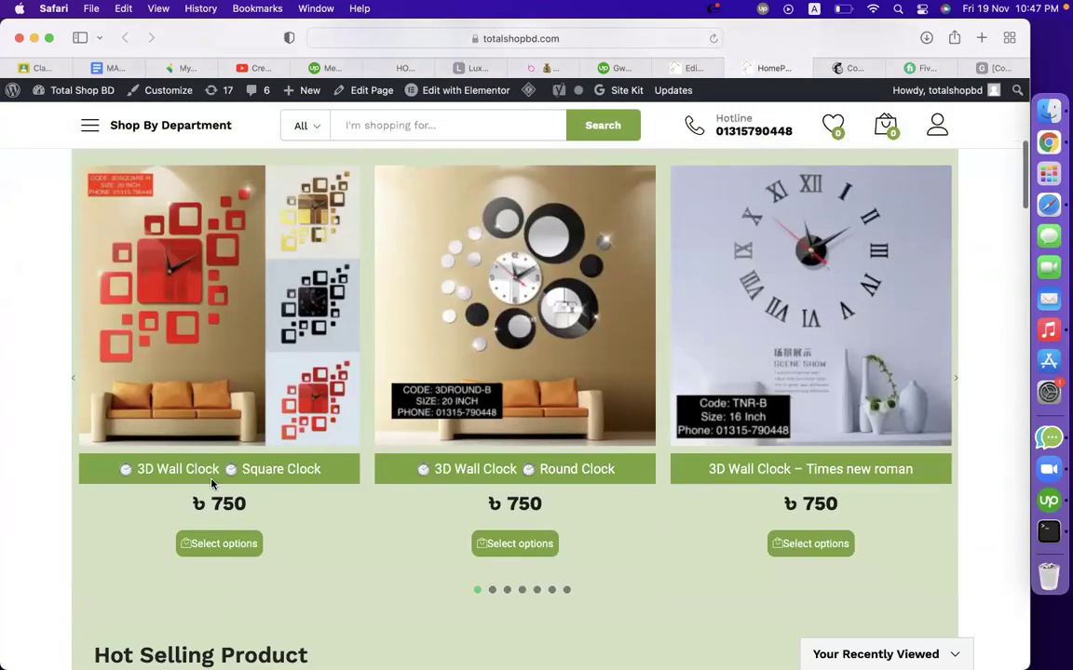
{"action": "left_click", "coordinate": [188, 471]}
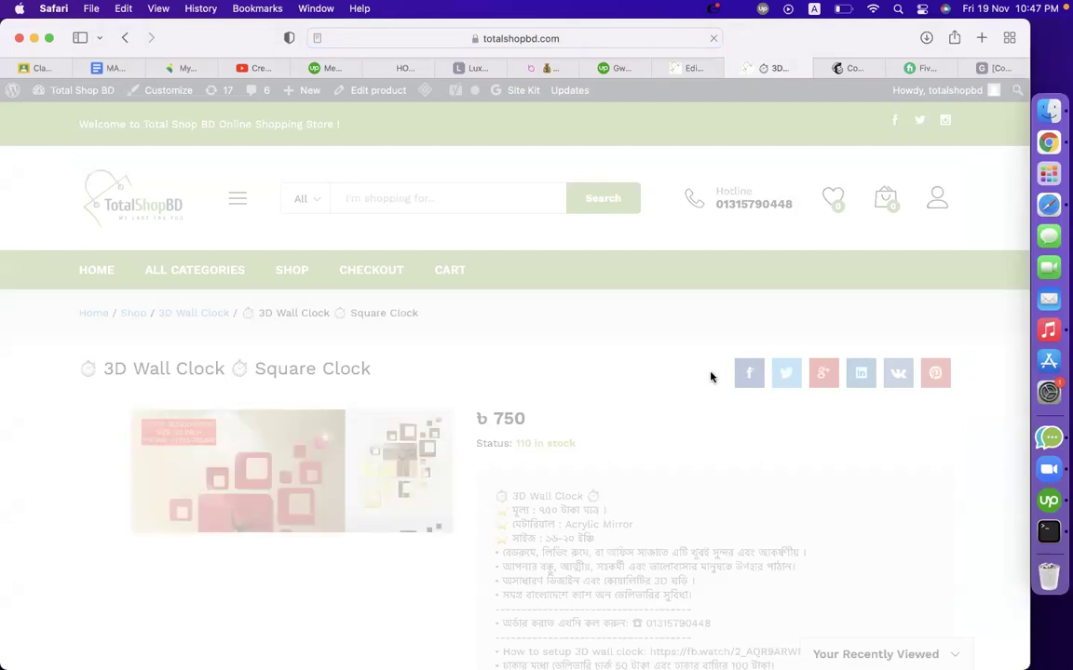
{"action": "scroll", "coordinate": [710, 376], "scroll_direction": "down", "scroll_amount": 10}
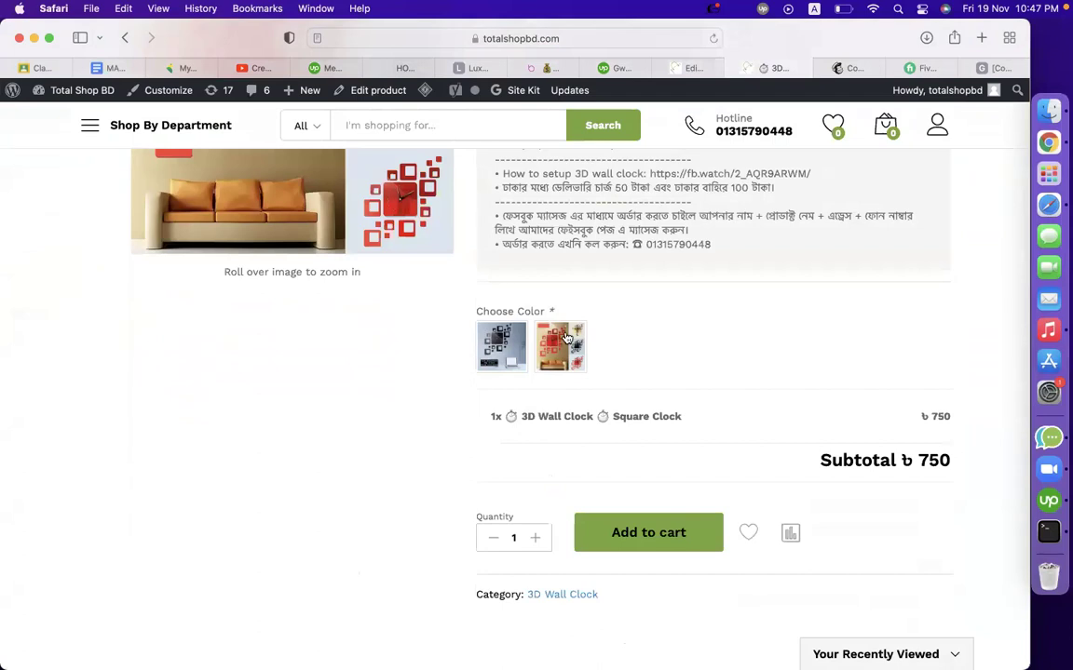
{"action": "left_click", "coordinate": [509, 352]}
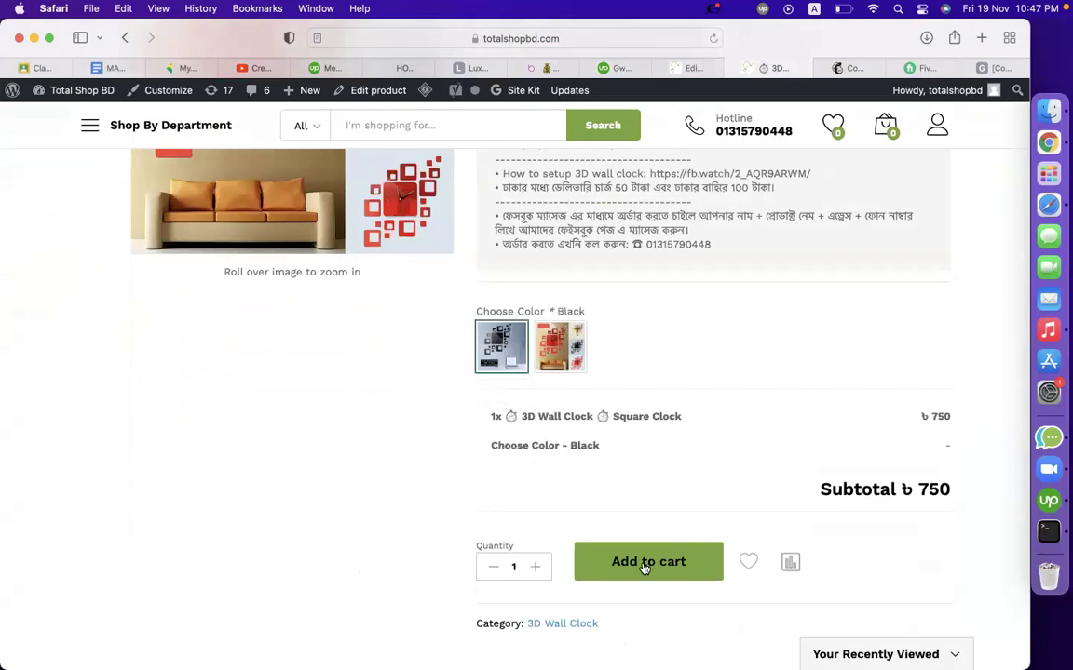
{"action": "left_click_drag", "start_coordinate": [903, 523], "coordinate": [843, 441]}
{"action": "left_click", "coordinate": [659, 565]}
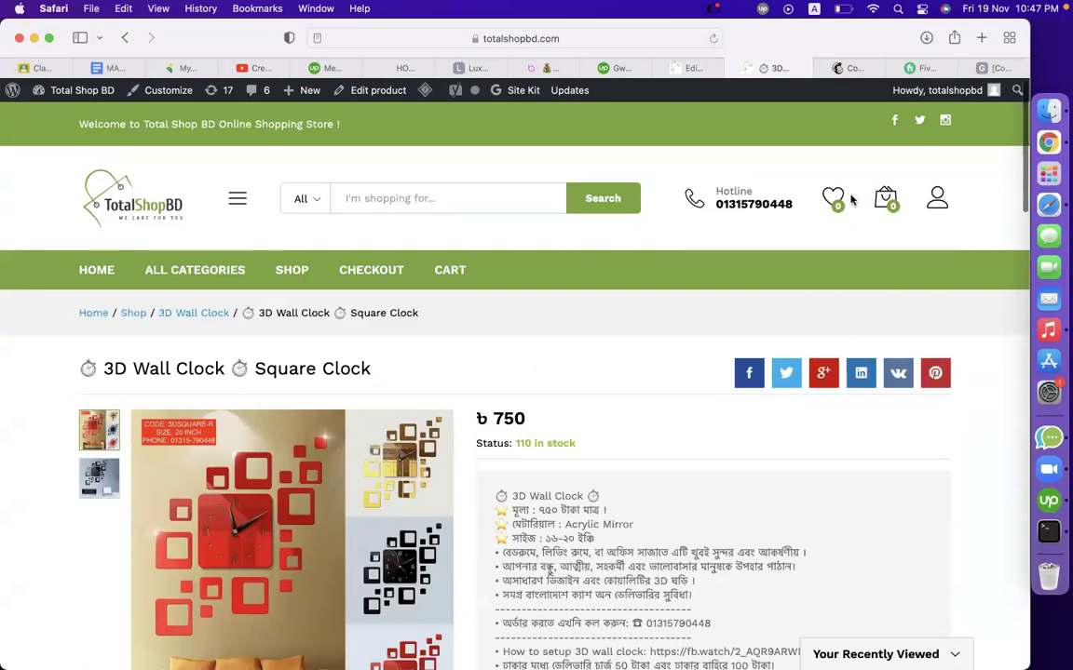
{"action": "mouse_move", "coordinate": [889, 207]}
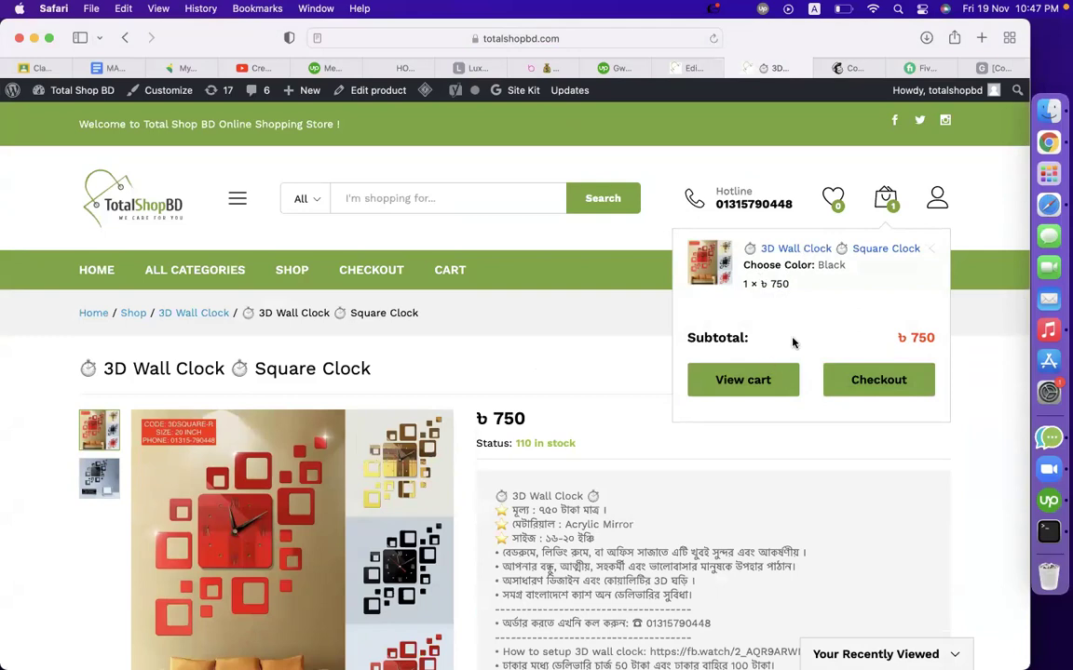
{"action": "left_click", "coordinate": [854, 384]}
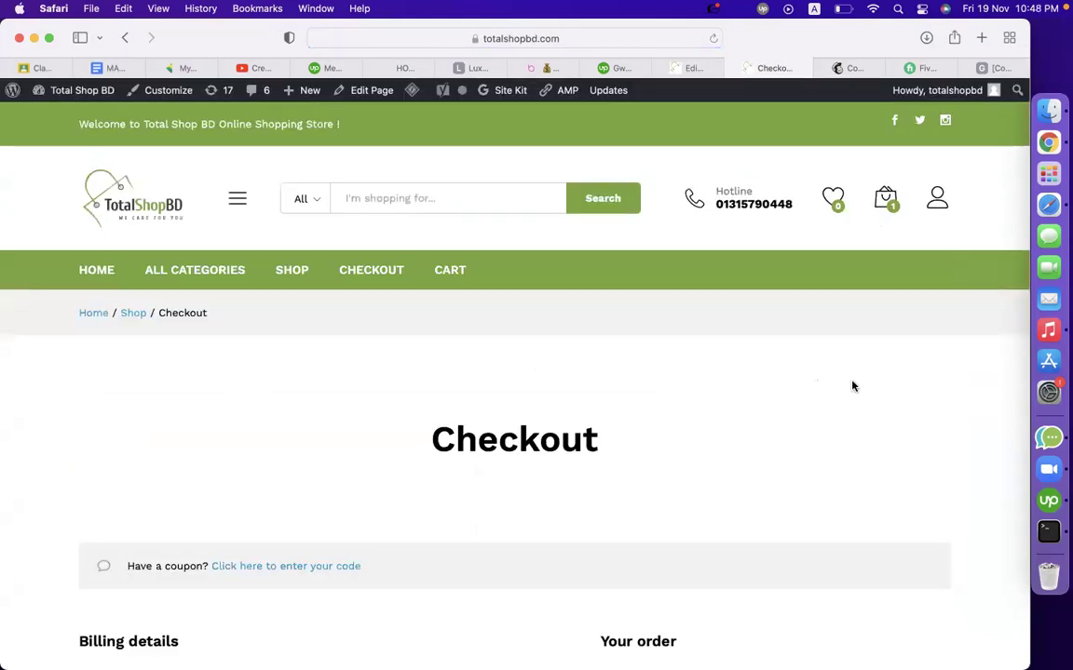
Glance at the Edit Order tab, then reopen the checkout page in a new tab and scroll to its top.
{"action": "scroll", "coordinate": [799, 419], "scroll_direction": "down", "scroll_amount": 5}
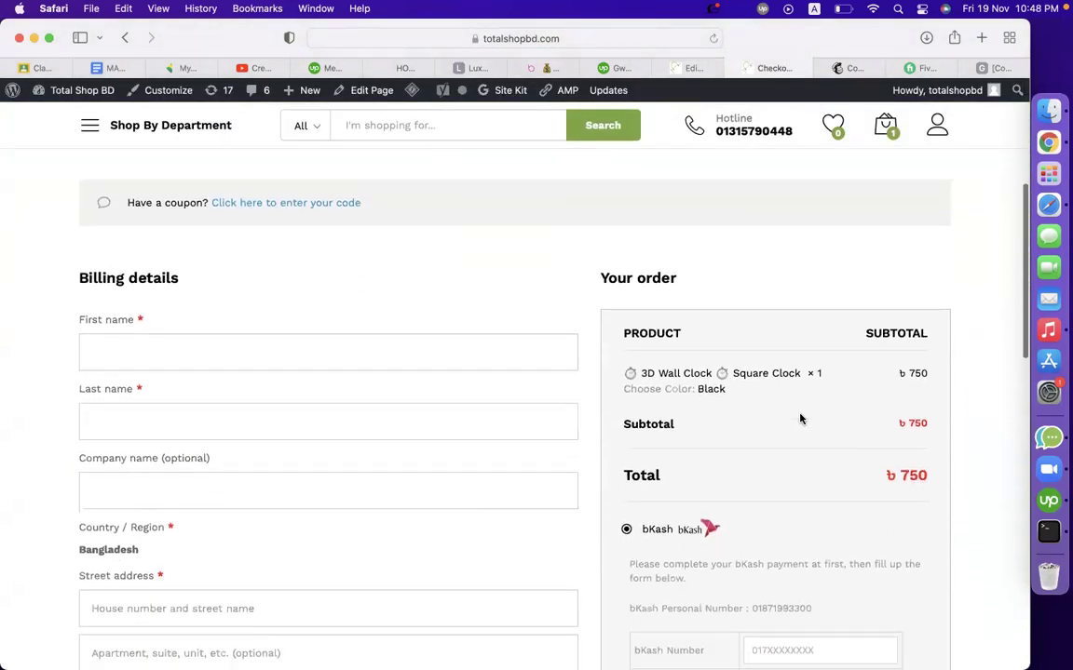
{"action": "scroll", "coordinate": [799, 419], "scroll_direction": "down", "scroll_amount": 1}
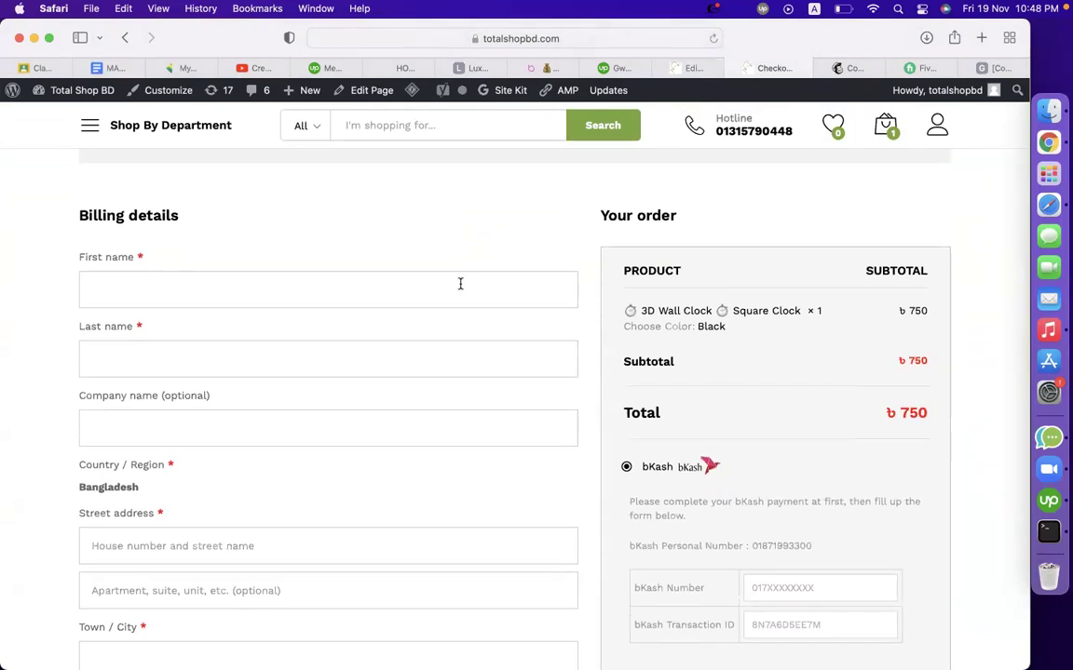
{"action": "scroll", "coordinate": [460, 283], "scroll_direction": "down", "scroll_amount": 6}
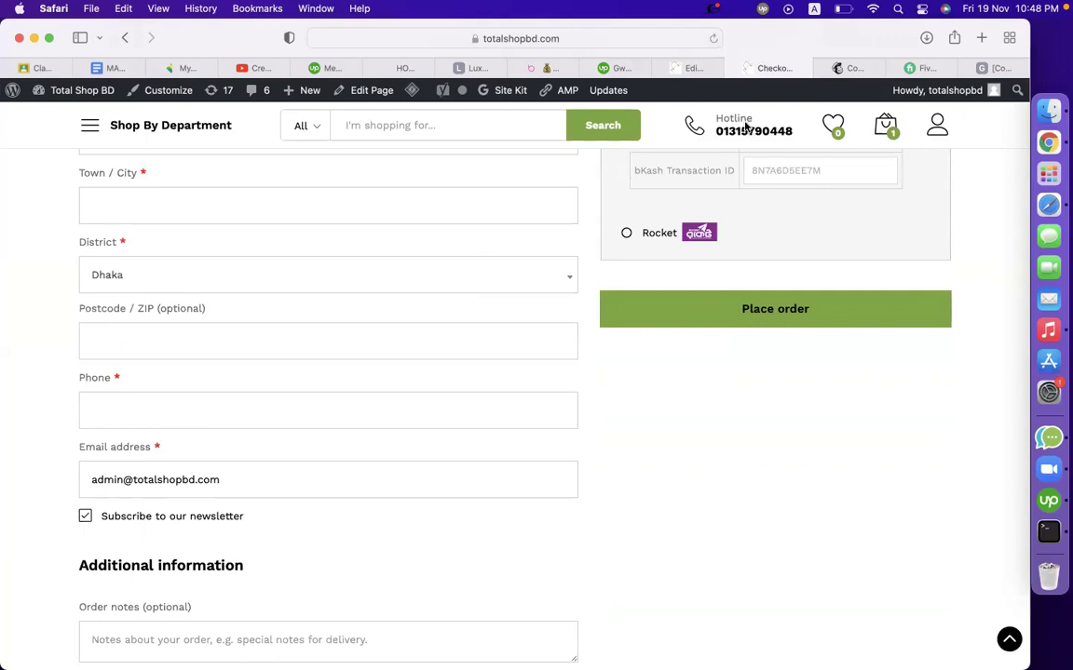
{"action": "left_click", "coordinate": [732, 69]}
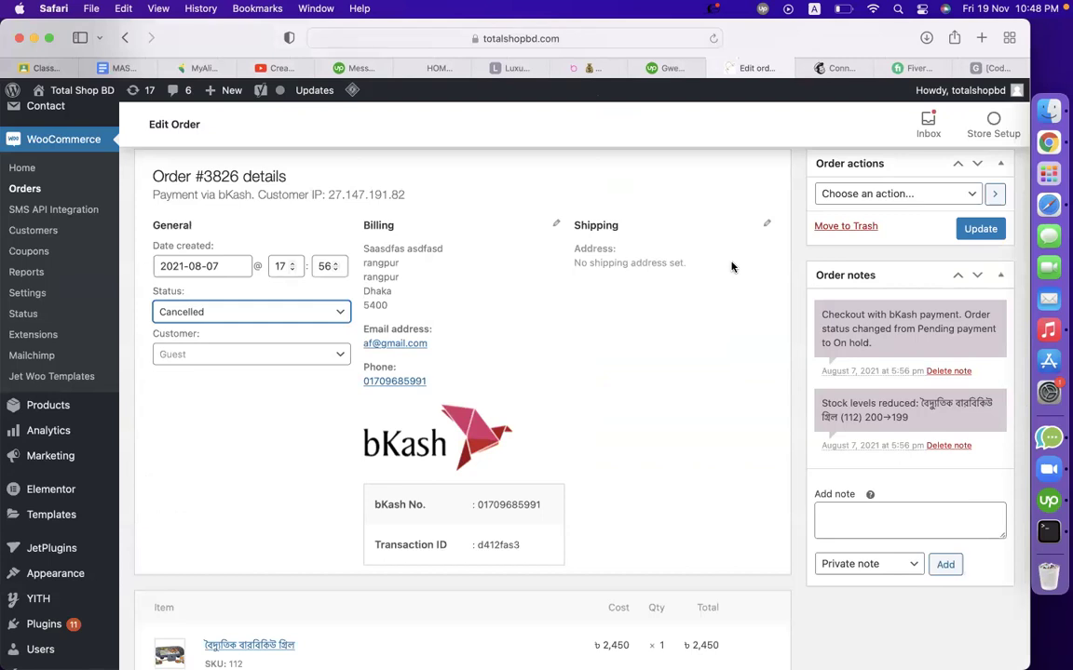
{"action": "key", "text": "super+shift+t"}
{"action": "scroll", "coordinate": [787, 238], "scroll_direction": "up", "scroll_amount": 4}
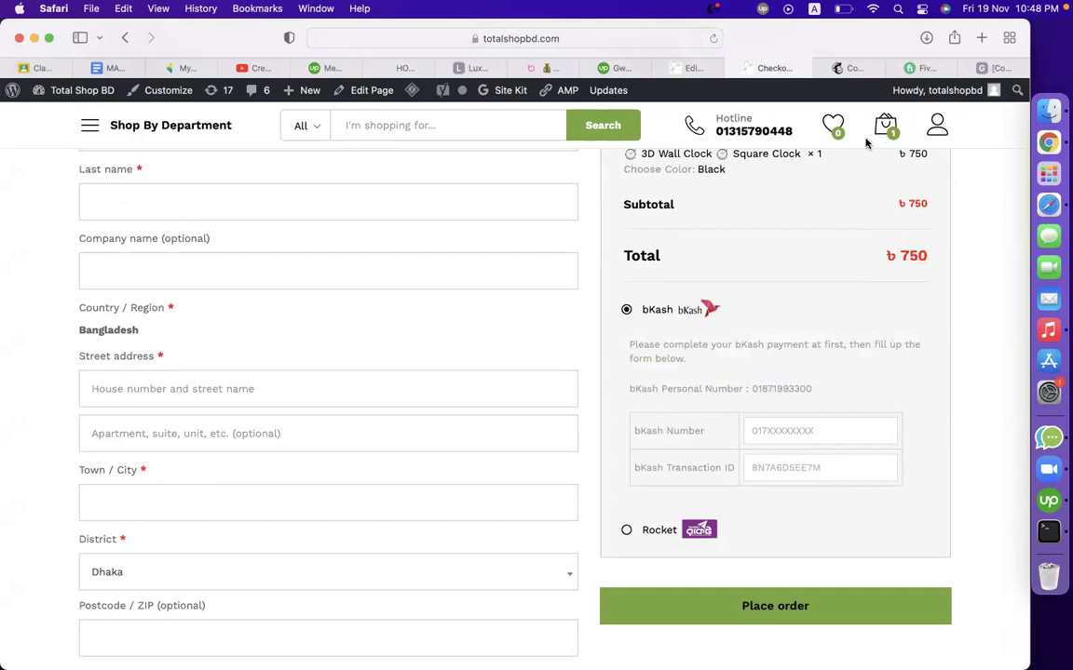
{"action": "mouse_move", "coordinate": [884, 137]}
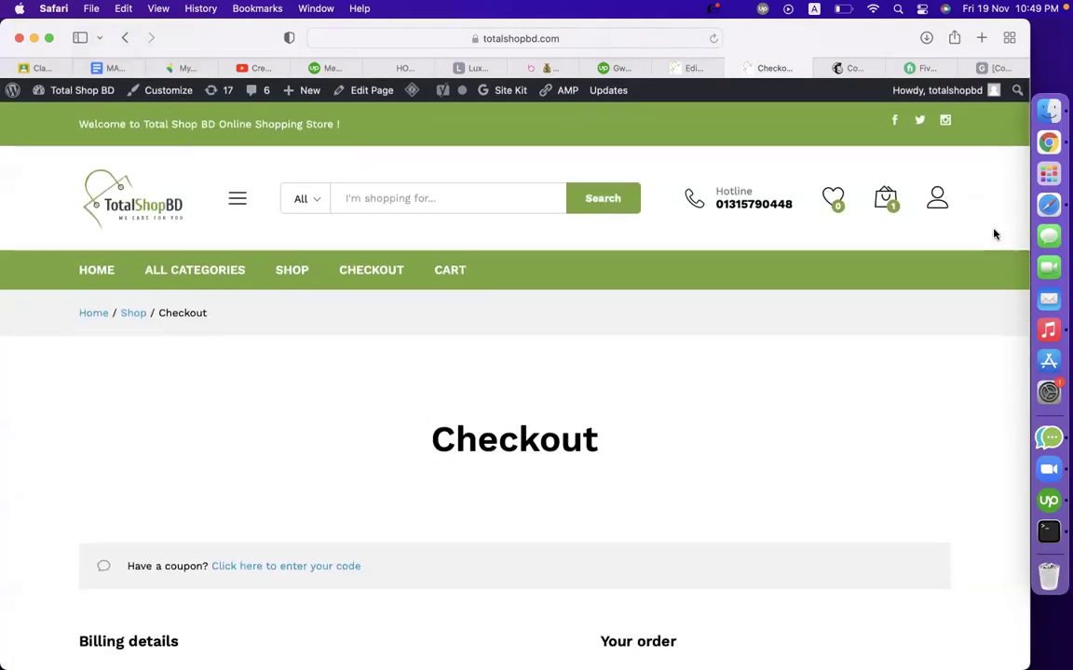
{"action": "mouse_move", "coordinate": [894, 203]}
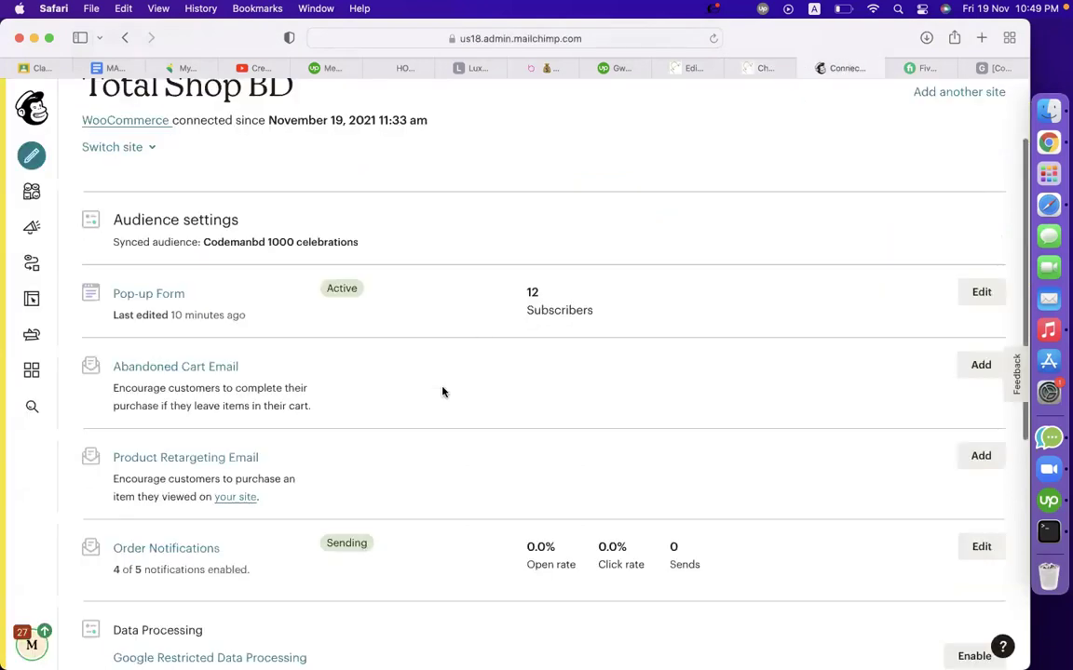
Bring up the Fiverr tab listing Mailchimp–WooCommerce integration gigs from US$10.
{"action": "scroll", "coordinate": [443, 390], "scroll_direction": "down", "scroll_amount": 2}
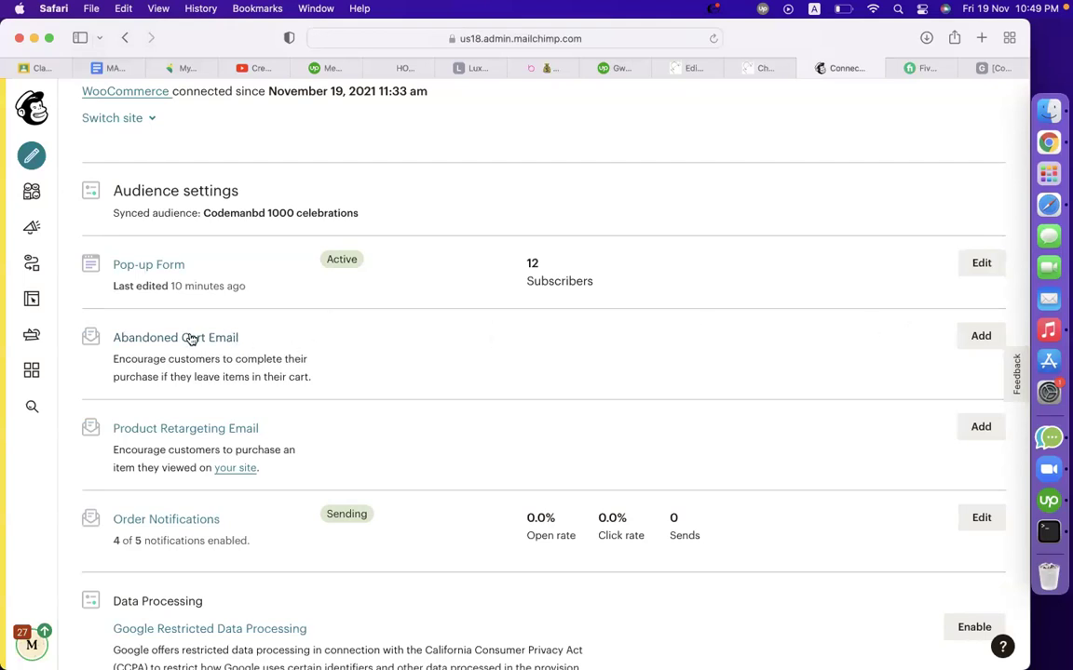
{"action": "left_click", "coordinate": [928, 68]}
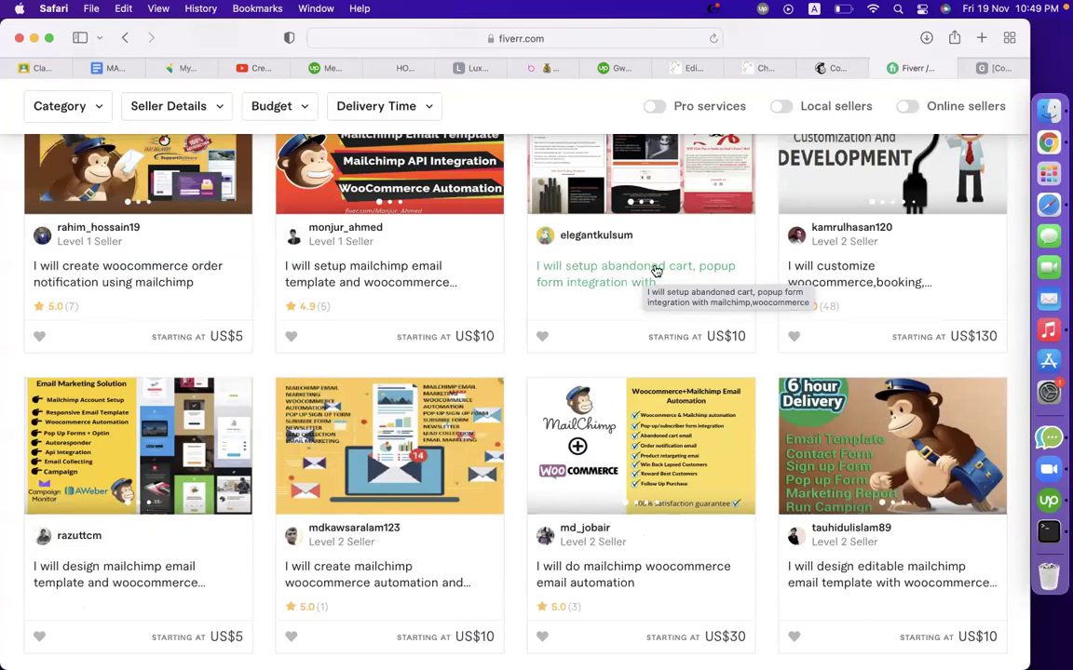
Browse further Fiverr gigs, then return to Mailchimp's Total Shop BD connected-site page.
{"action": "scroll", "coordinate": [656, 271], "scroll_direction": "down", "scroll_amount": 5}
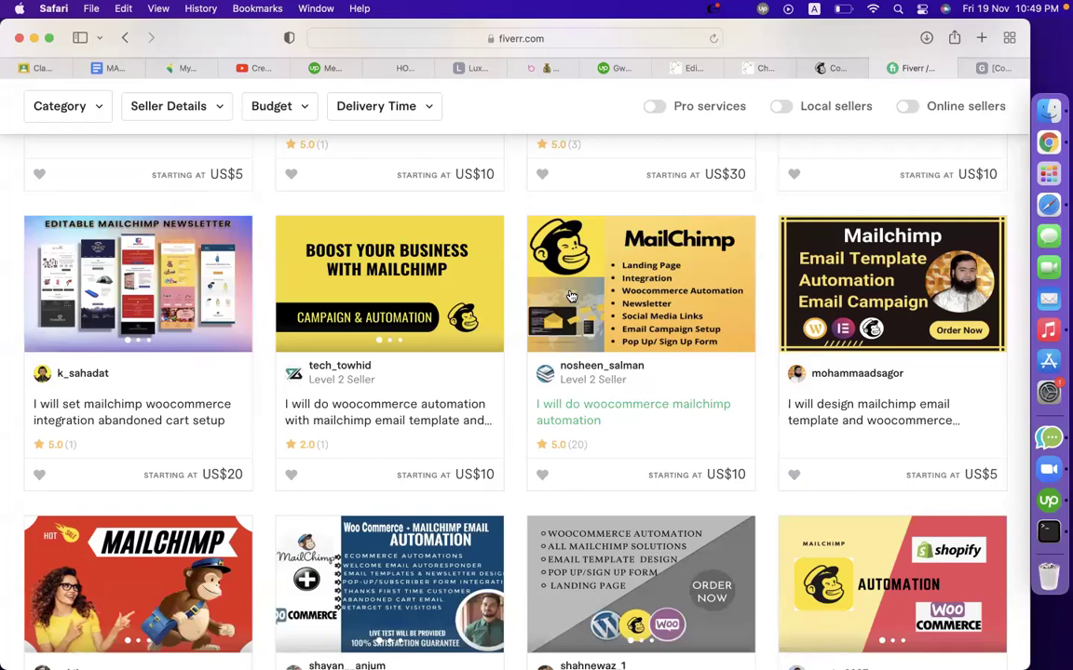
{"action": "left_click", "coordinate": [849, 70]}
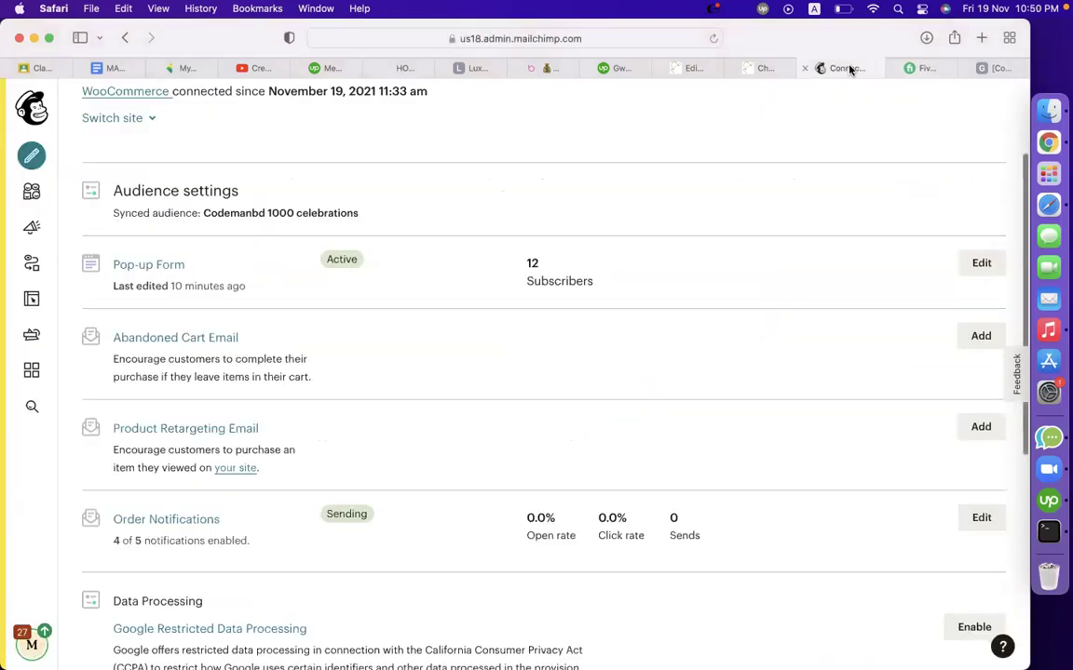
Add an Abandoned Cart Notification email and change its From address to a Gmail address.
{"action": "left_click", "coordinate": [979, 337]}
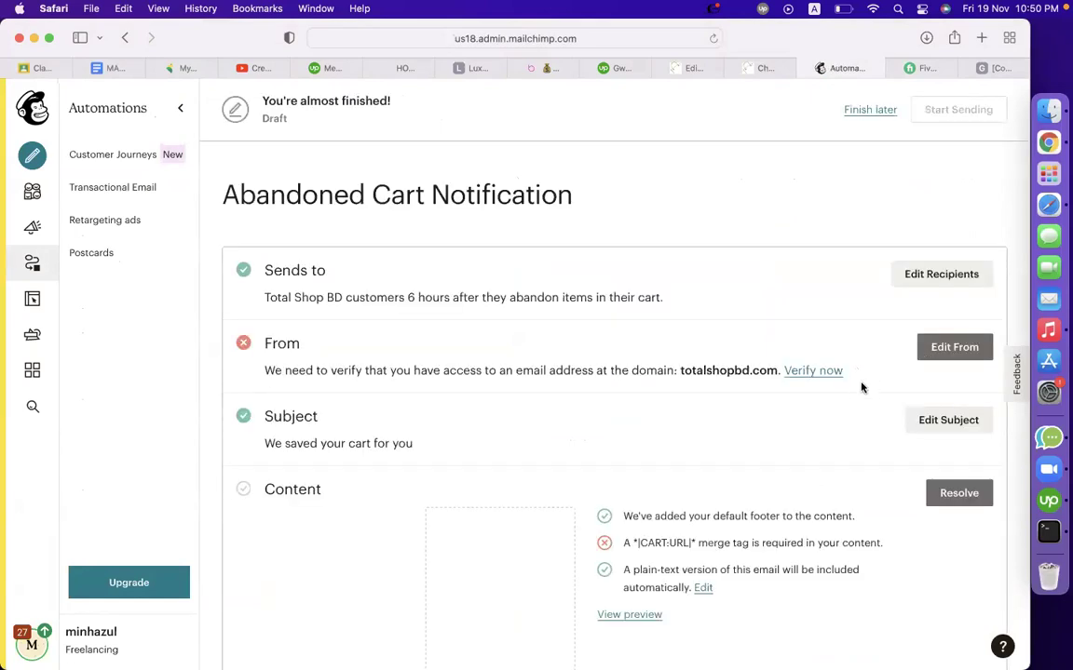
{"action": "scroll", "coordinate": [862, 385], "scroll_direction": "down", "scroll_amount": 2}
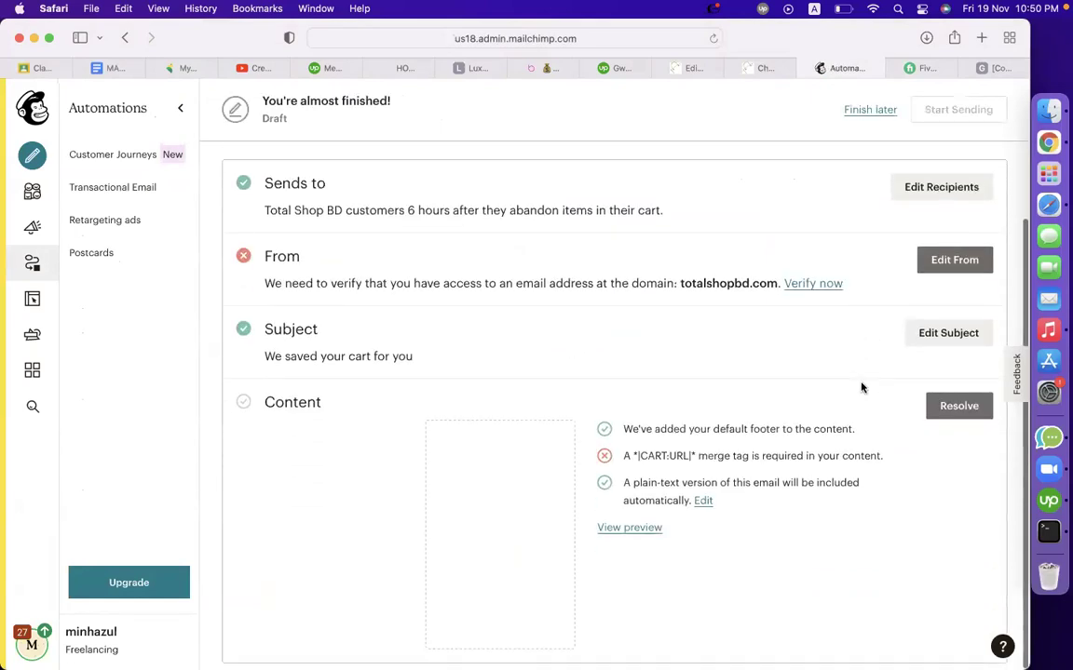
{"action": "left_click", "coordinate": [946, 268]}
{"action": "left_click", "coordinate": [800, 321]}
{"action": "key", "text": "super+a"}
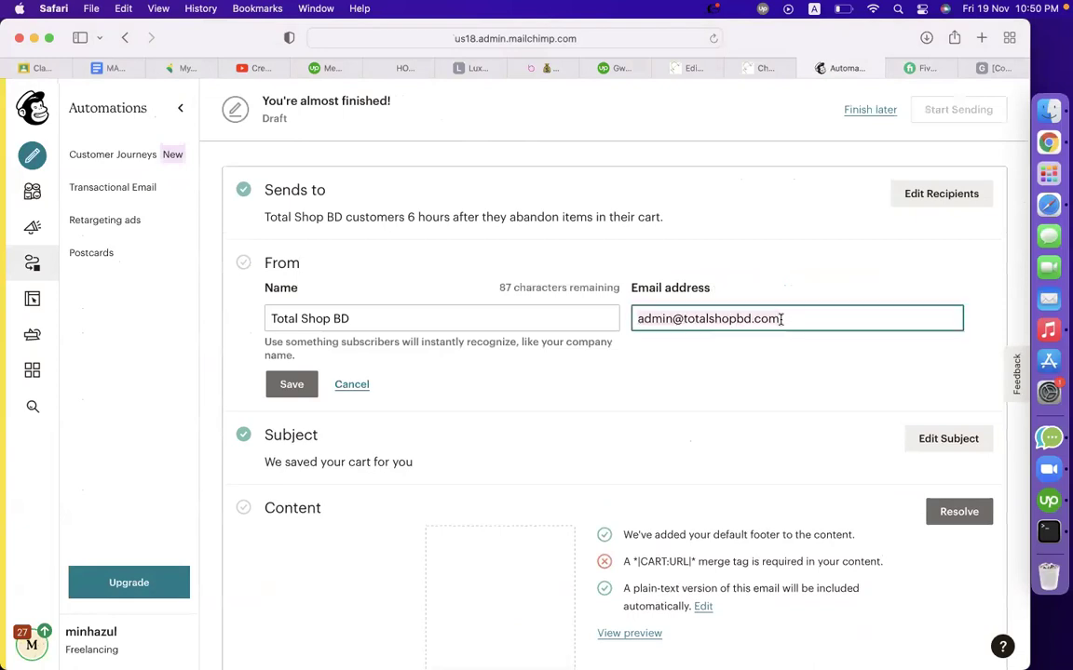
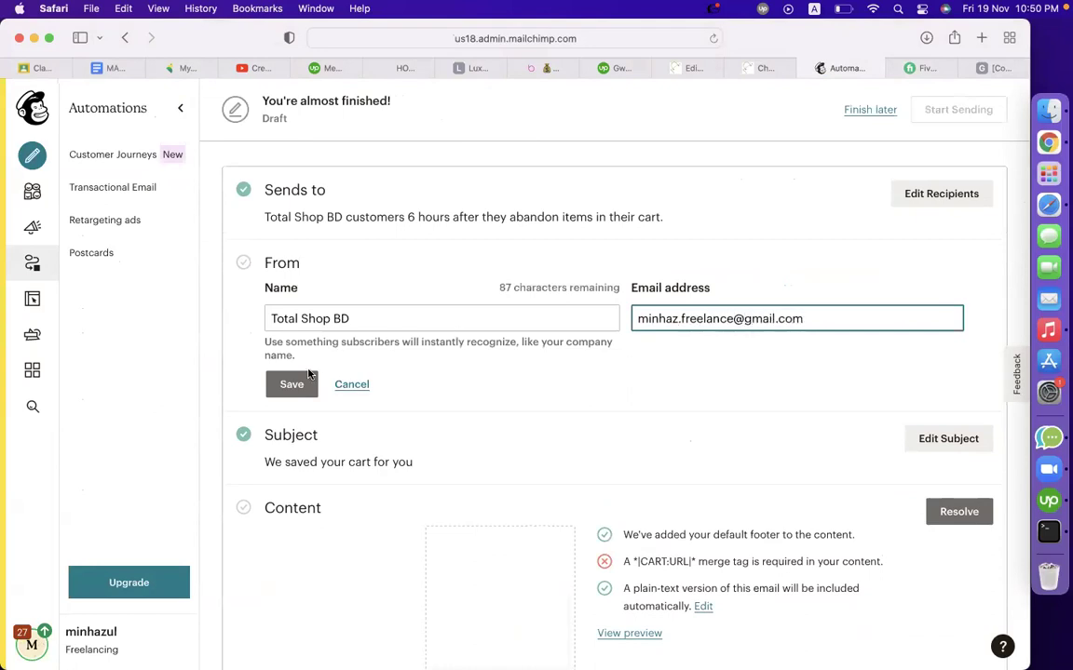
{"action": "left_click", "coordinate": [306, 378]}
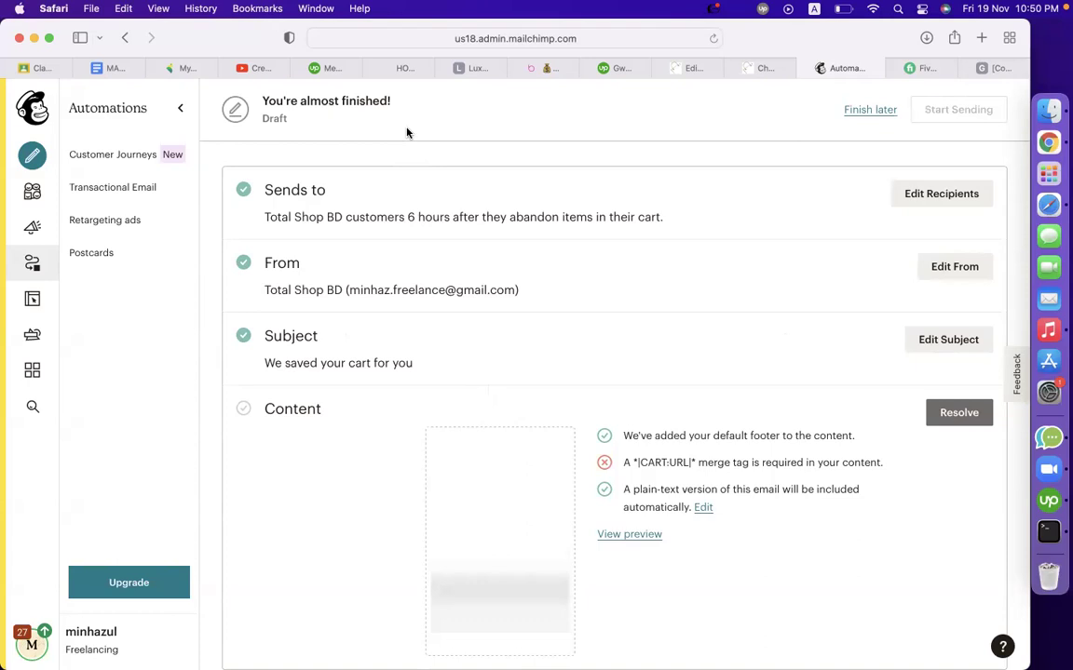
Resolve the cart content issue, keep the Abandoned Cart template, and insert the TotalShopBD logo.
{"action": "left_click", "coordinate": [968, 421]}
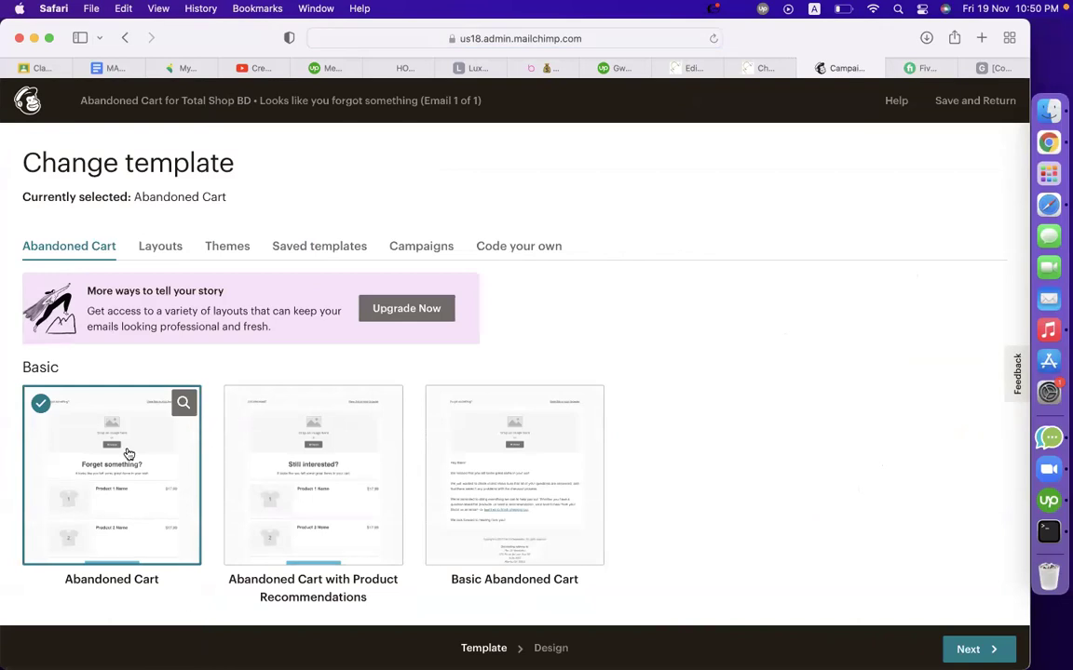
{"action": "left_click", "coordinate": [968, 649]}
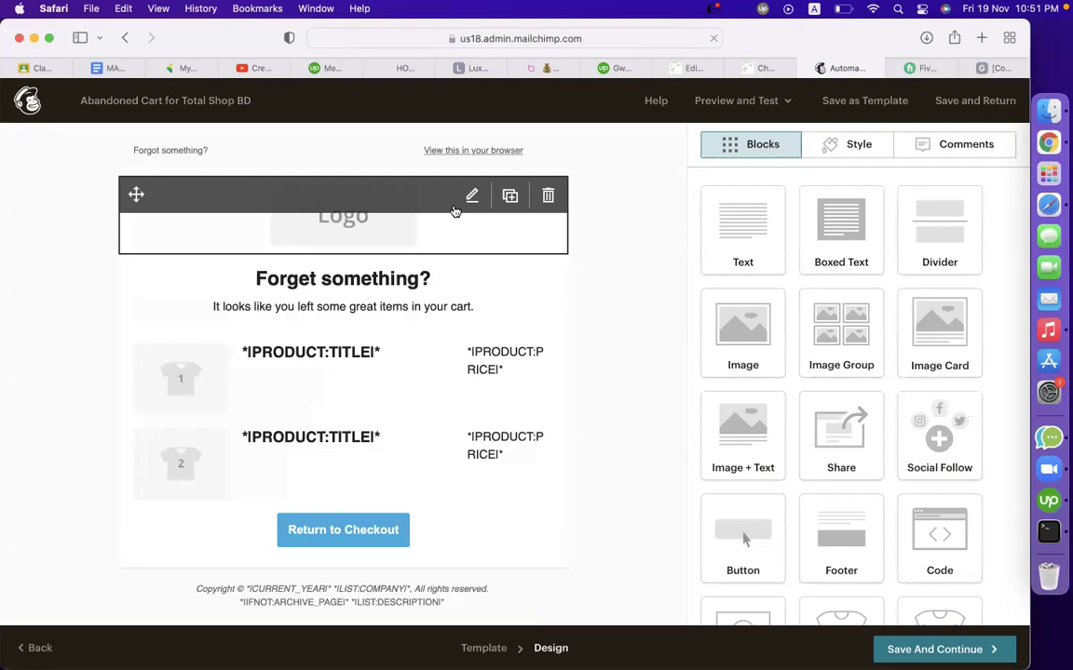
{"action": "left_click", "coordinate": [471, 197]}
{"action": "left_click", "coordinate": [787, 238]}
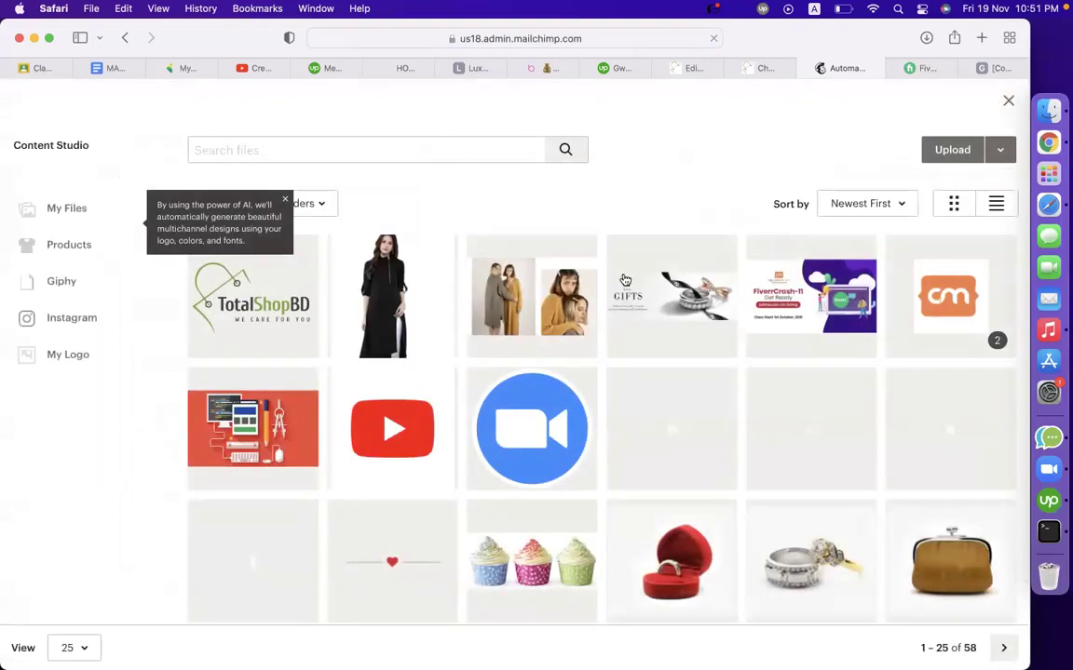
{"action": "left_click", "coordinate": [206, 252]}
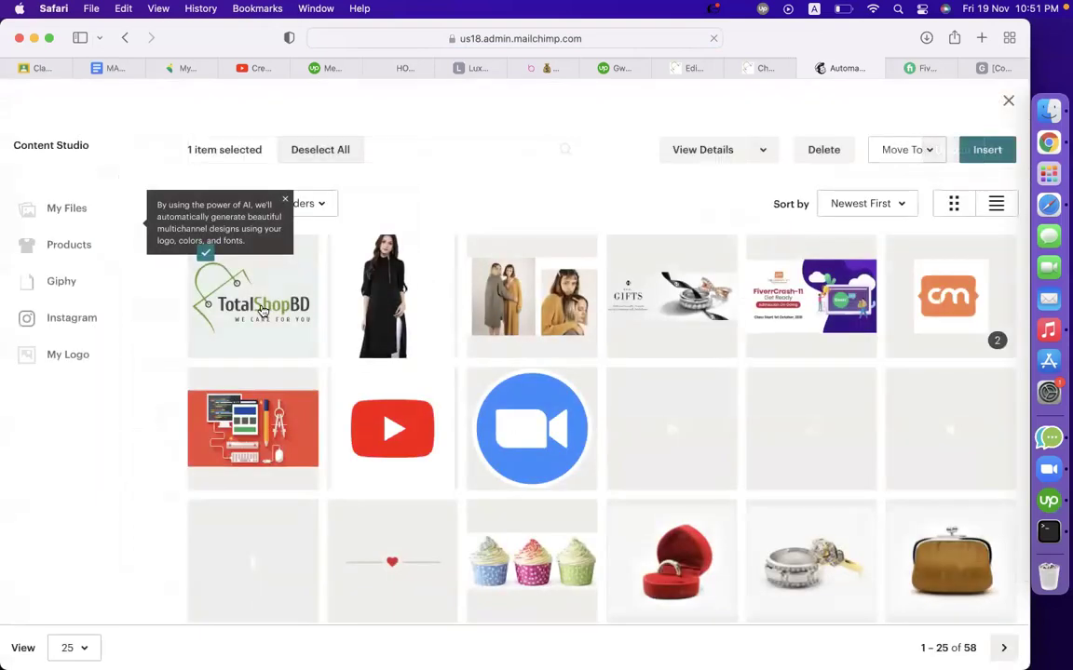
{"action": "left_click", "coordinate": [987, 150]}
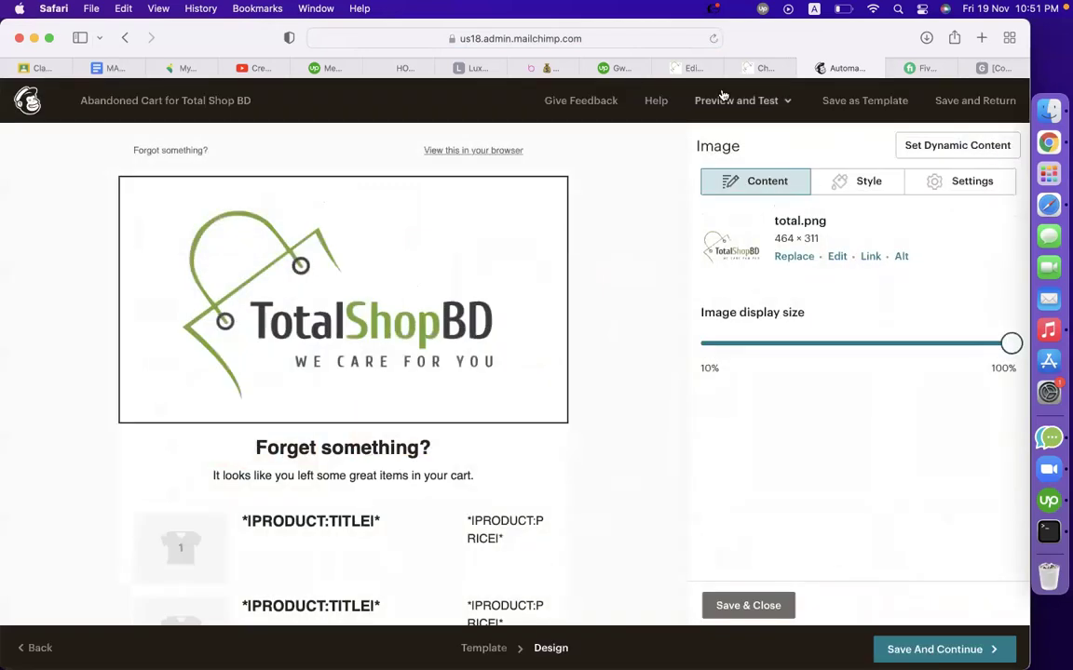
{"action": "scroll", "coordinate": [489, 391], "scroll_direction": "down", "scroll_amount": 5}
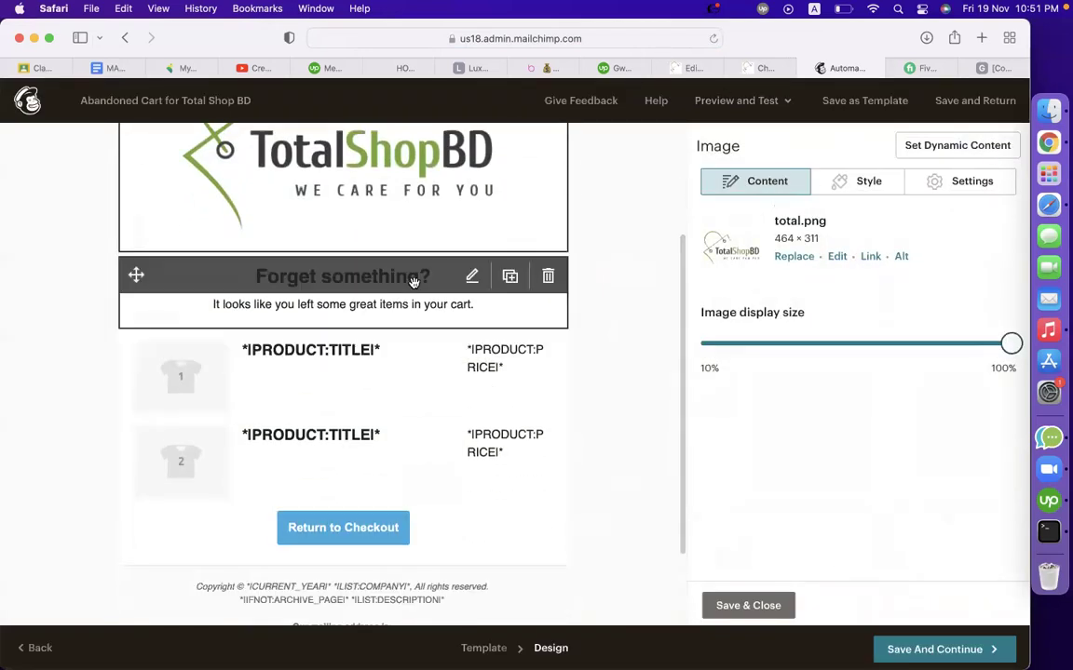
{"action": "left_click", "coordinate": [472, 281]}
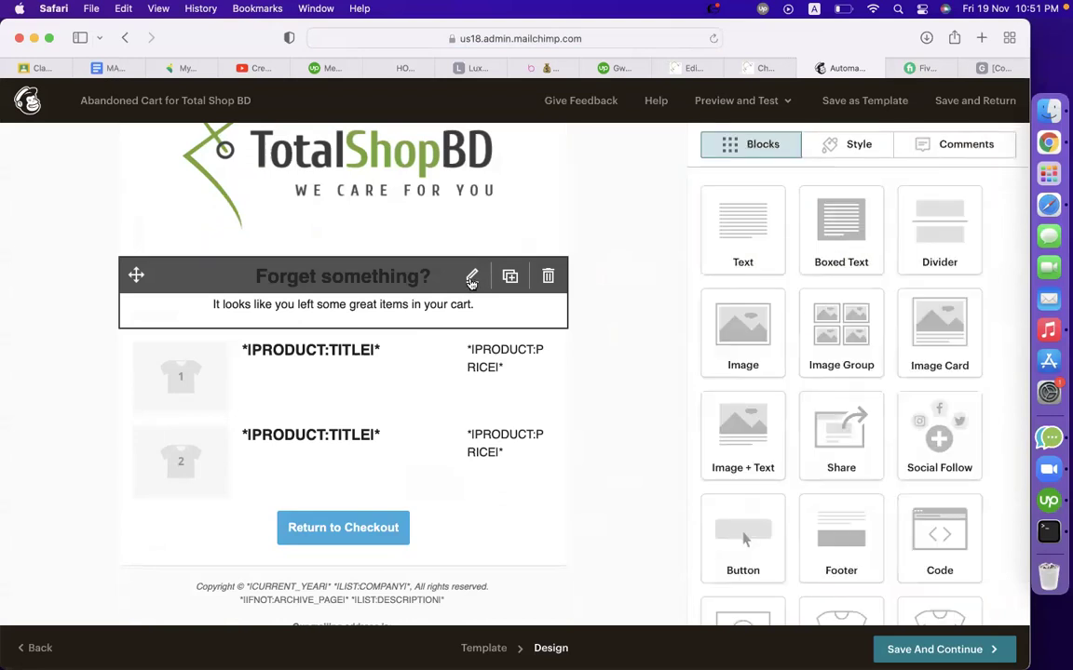
Replace 'Forget' in the email heading with 'You may be missing'.
{"action": "left_click", "coordinate": [472, 282]}
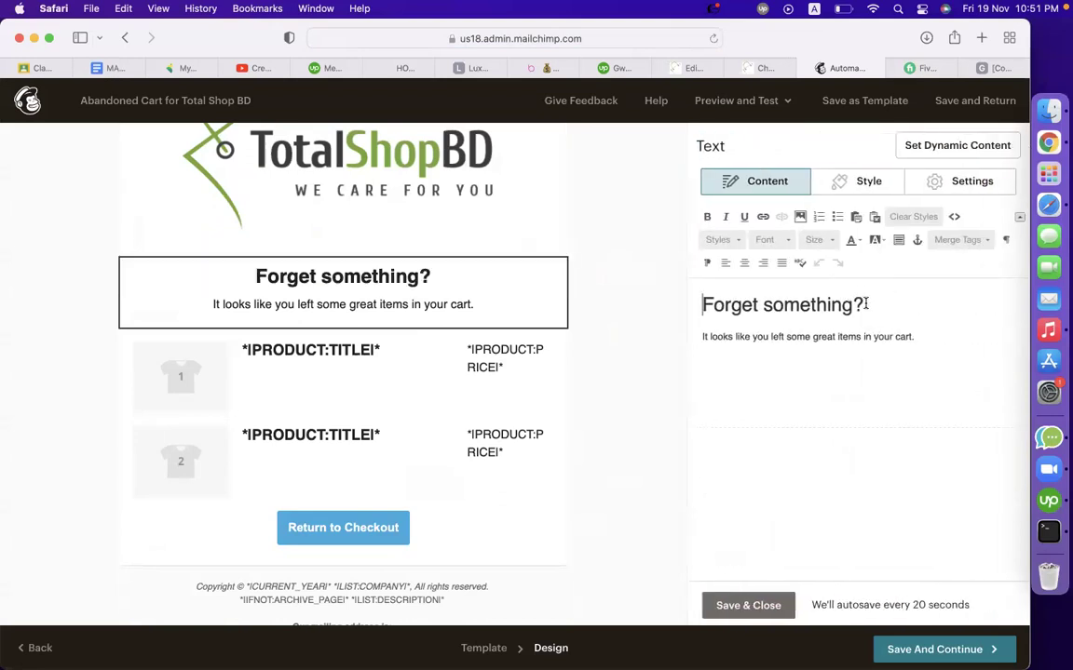
{"action": "double_click", "coordinate": [735, 304]}
{"action": "type", "text": "You ay be missi"}
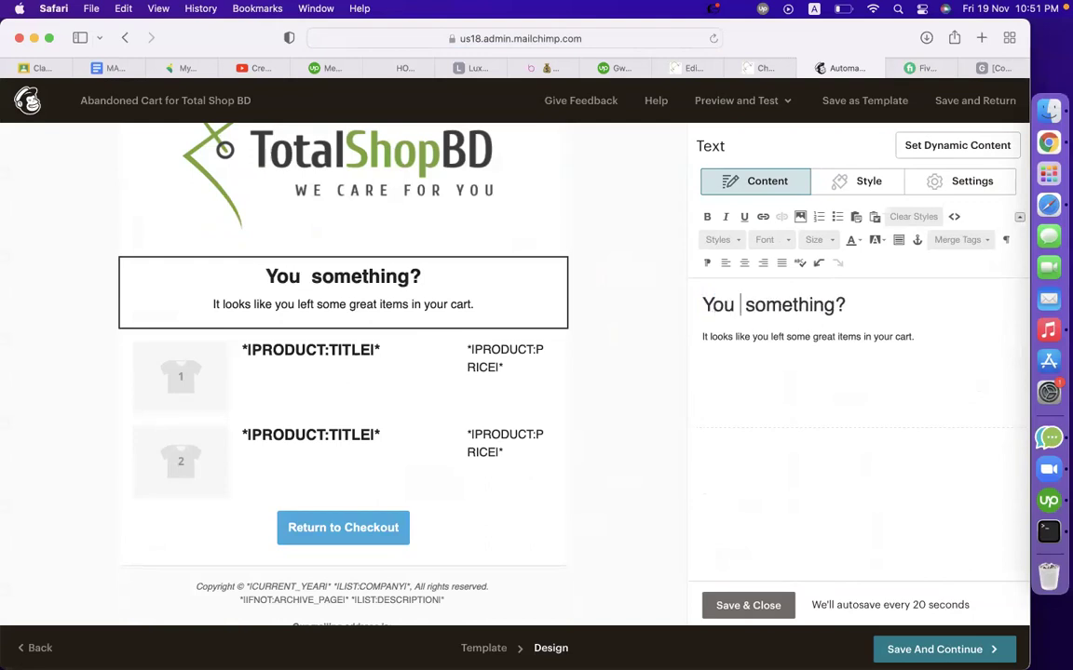
{"action": "type", "text": "ng  som"}
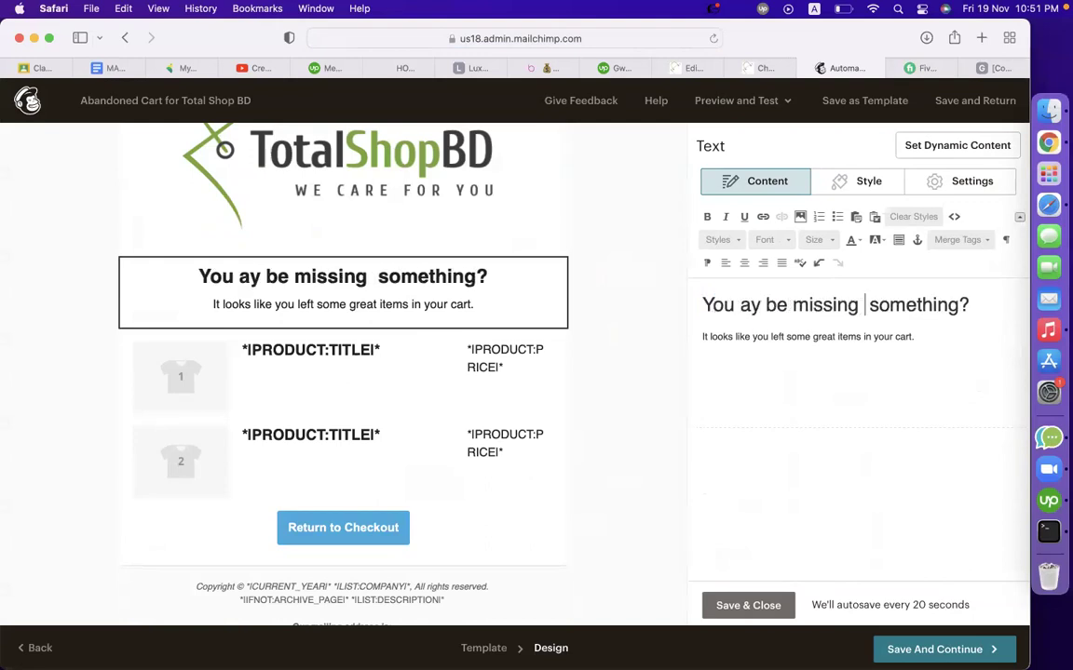
{"action": "key", "text": "BackSpace"}
{"action": "key", "text": "BackSpace"}
{"action": "key", "text": "BackSpace"}
{"action": "key", "text": "BackSpace"}
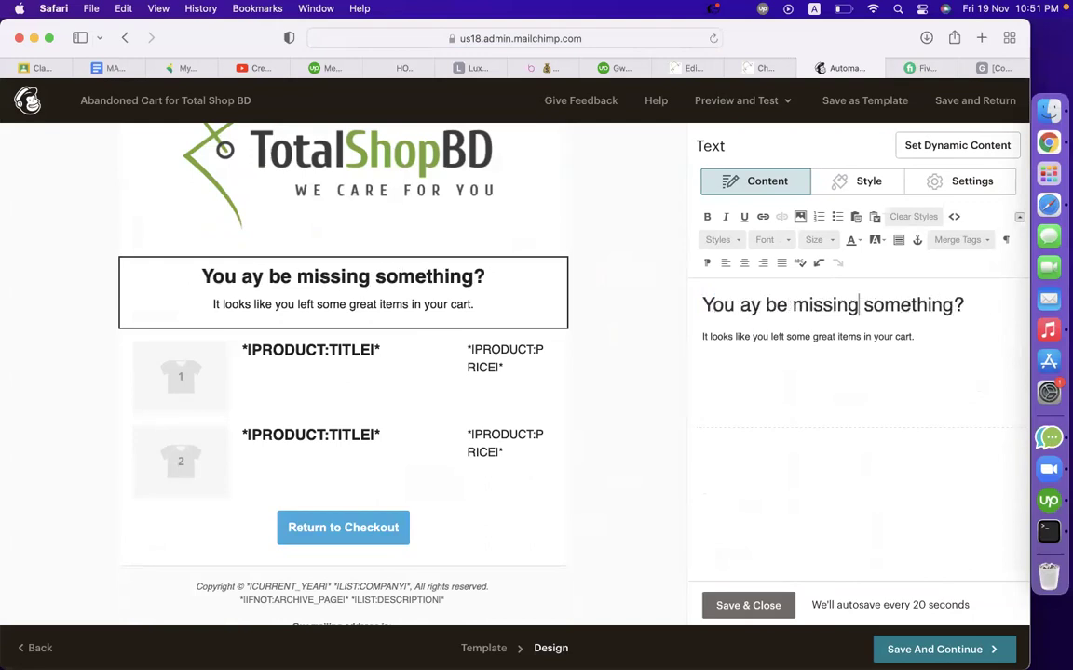
{"action": "left_click_drag", "start_coordinate": [722, 336], "coordinate": [942, 341]}
Append 'You can pay from here.' to the body and fix the heading's missing 'm'.
{"action": "left_click", "coordinate": [942, 342]}
{"action": "type", "text": "You "}
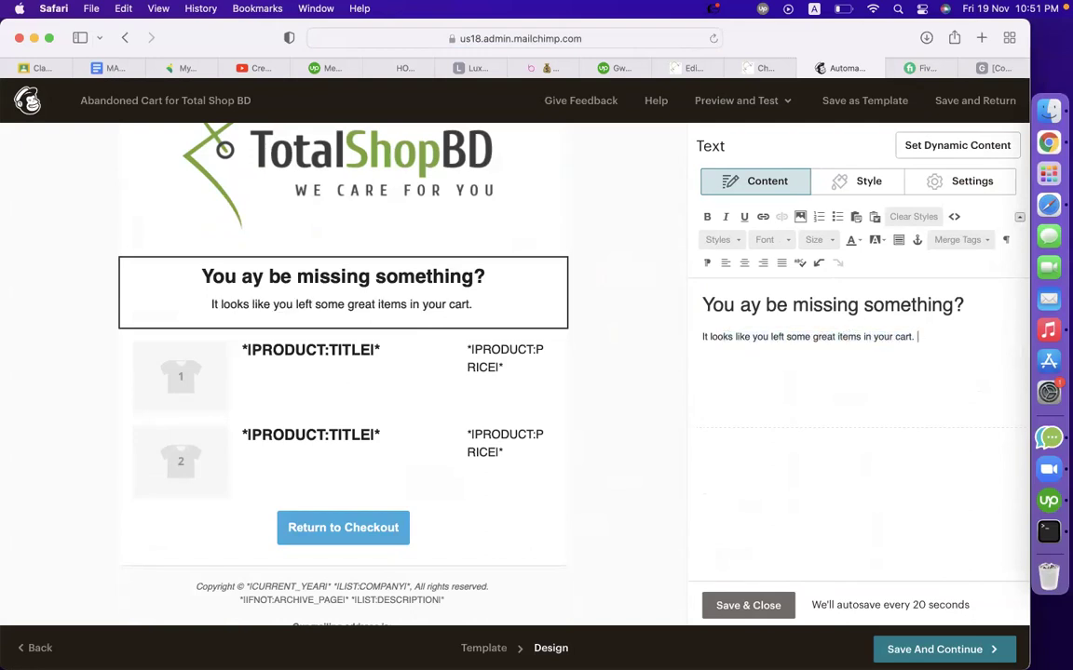
{"action": "type", "text": "can "}
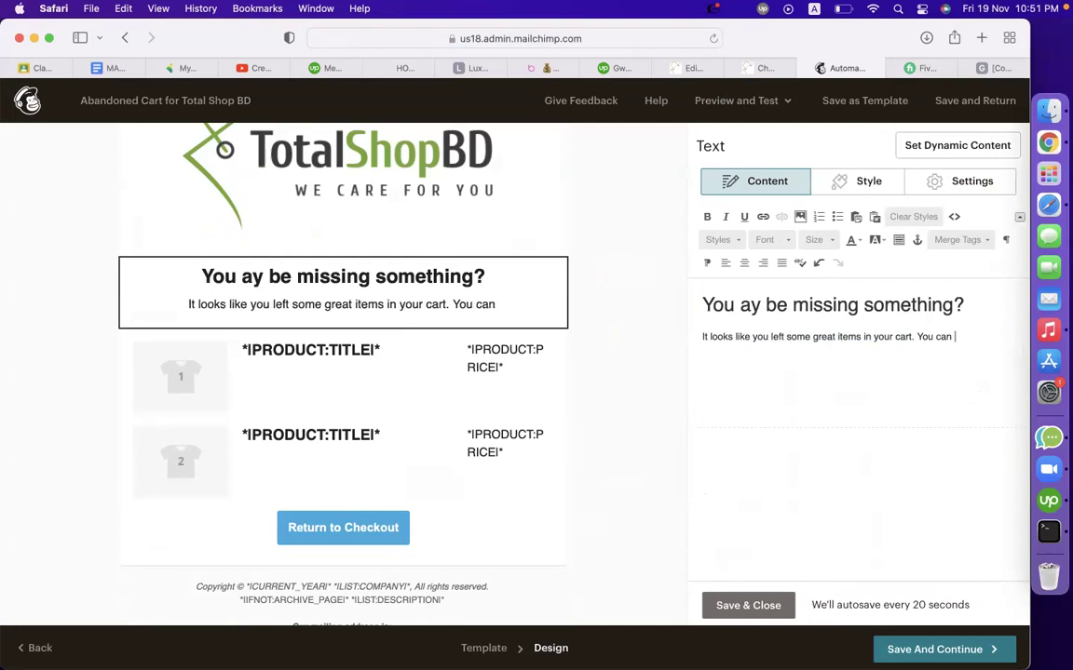
{"action": "type", "text": "pay from "}
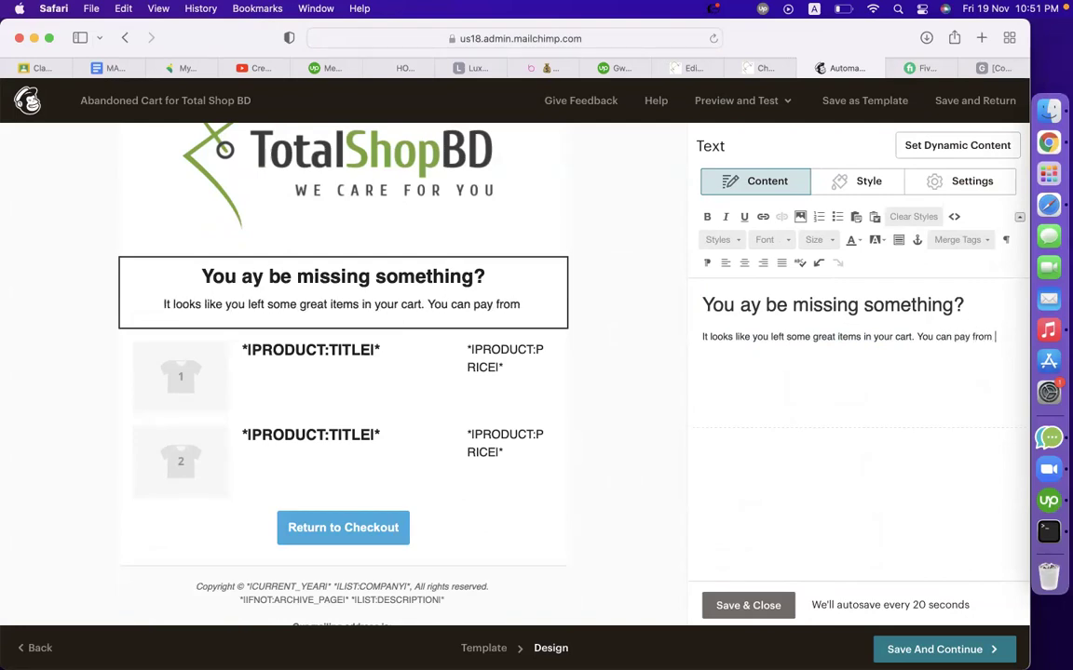
{"action": "type", "text": "here."}
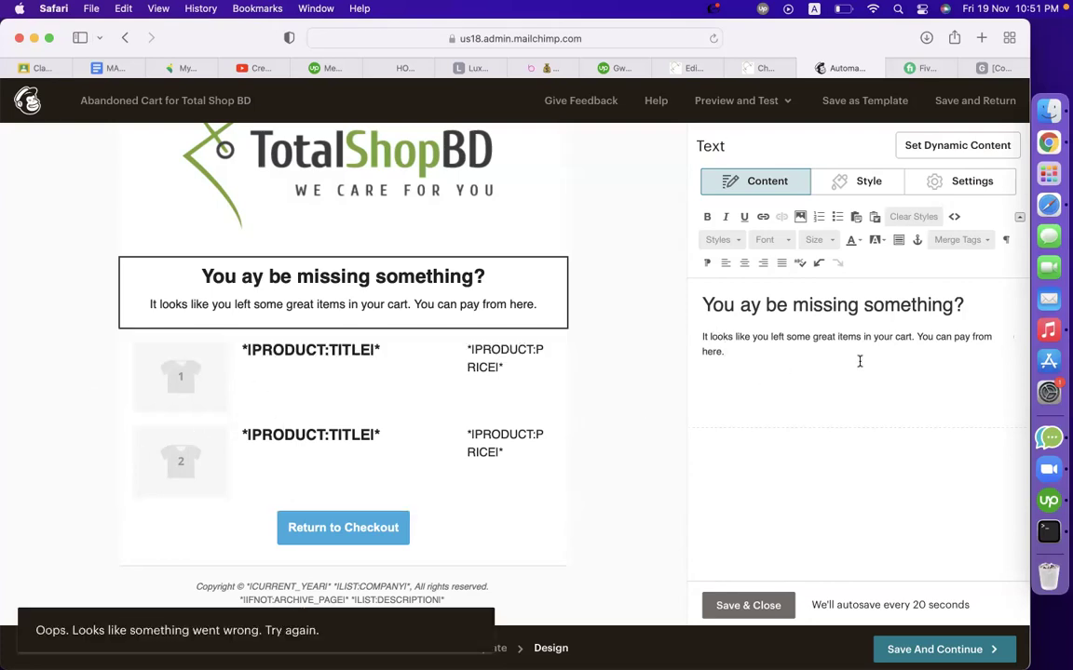
{"action": "double_click", "coordinate": [965, 341]}
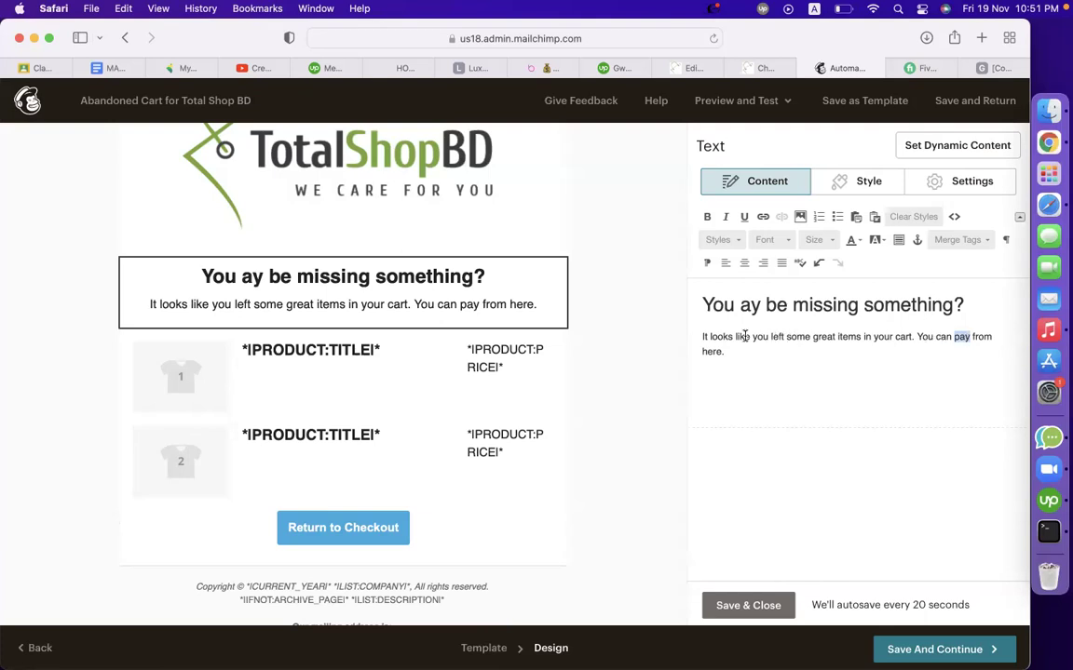
{"action": "left_click", "coordinate": [739, 305]}
{"action": "type", "text": "m"}
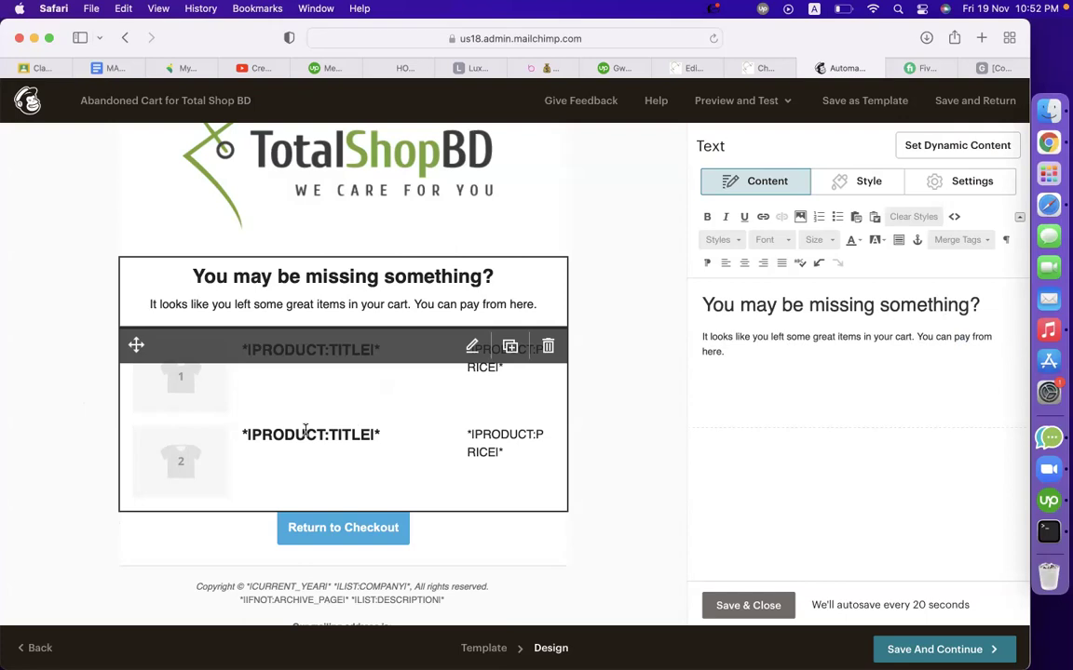
{"action": "scroll", "coordinate": [610, 448], "scroll_direction": "down", "scroll_amount": 3}
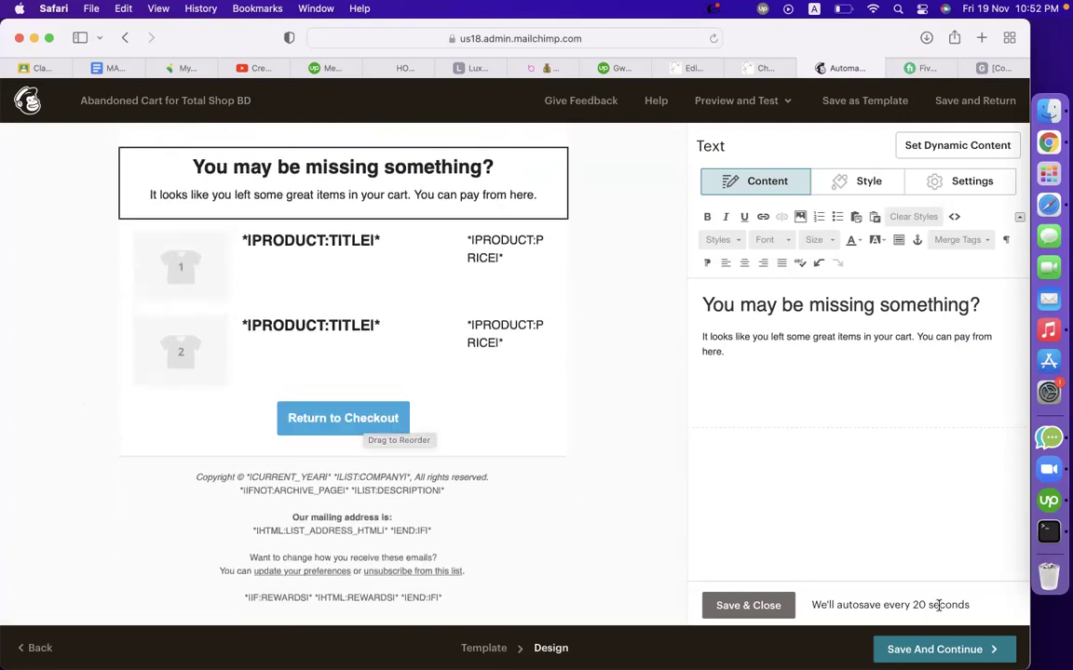
{"action": "left_click", "coordinate": [748, 606]}
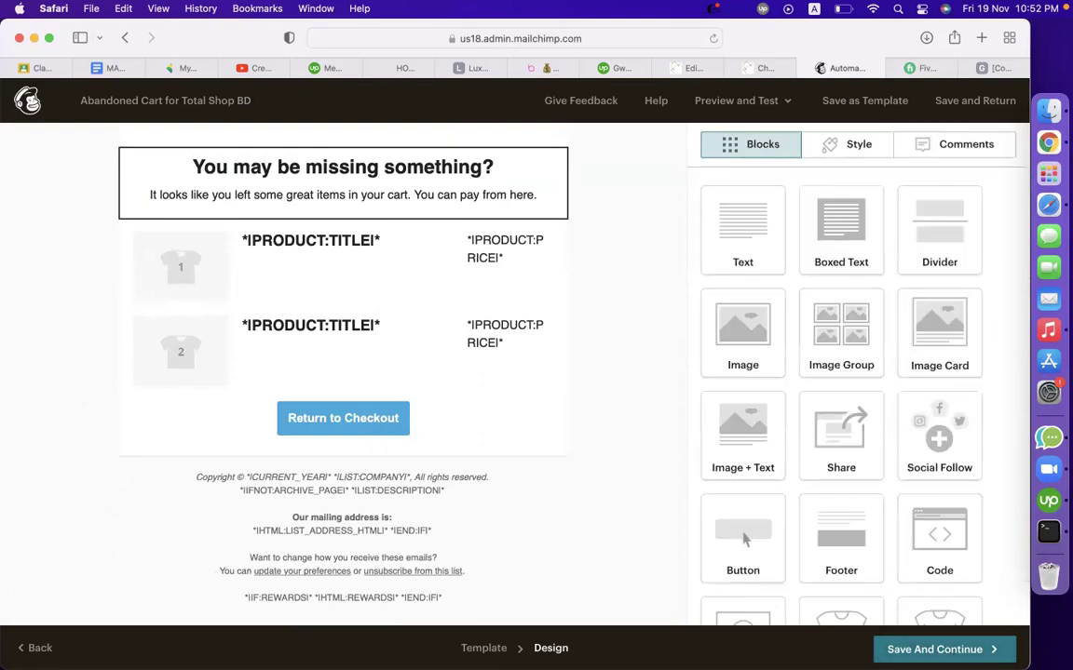
Save the design and start the automation's email to the Codemanbd 1000 celebrations audience.
{"action": "left_click", "coordinate": [917, 649]}
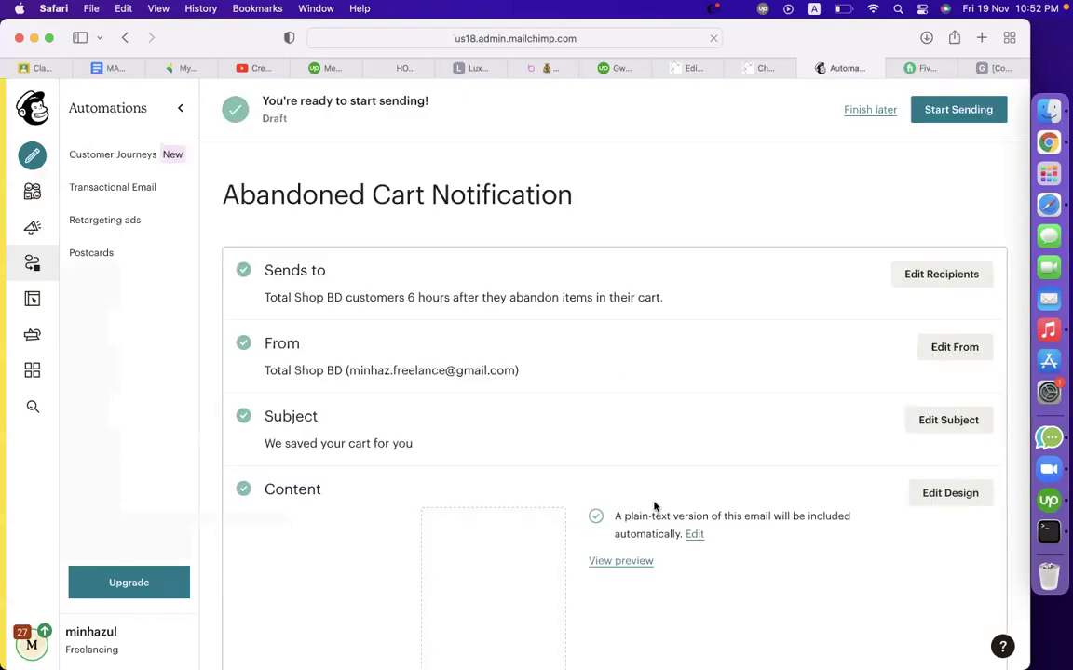
{"action": "left_click", "coordinate": [967, 109]}
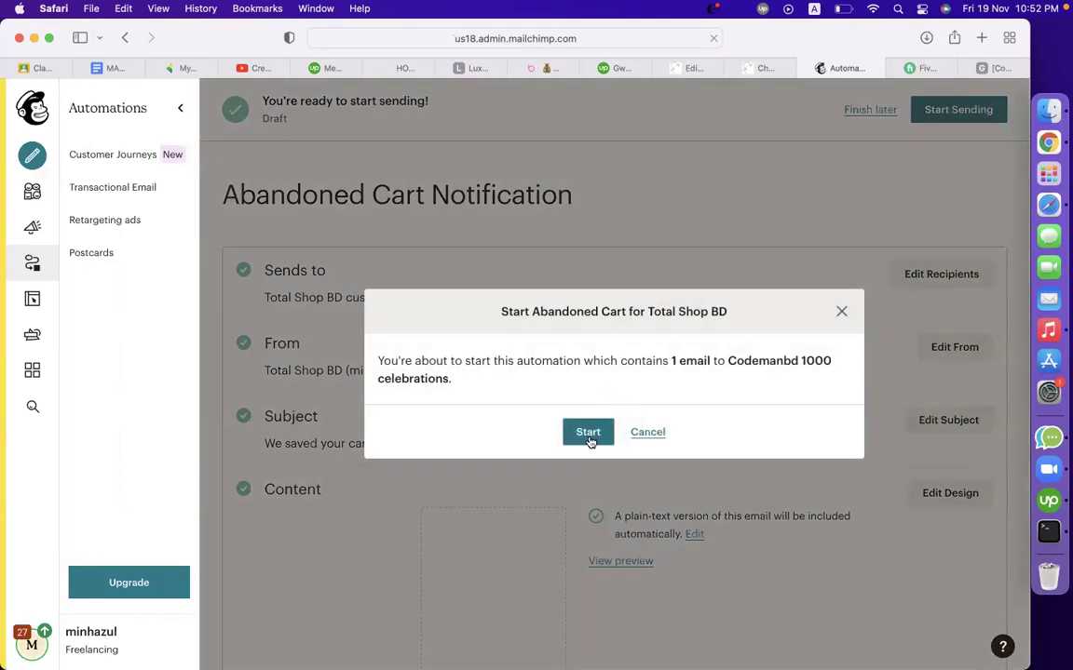
{"action": "left_click", "coordinate": [588, 433]}
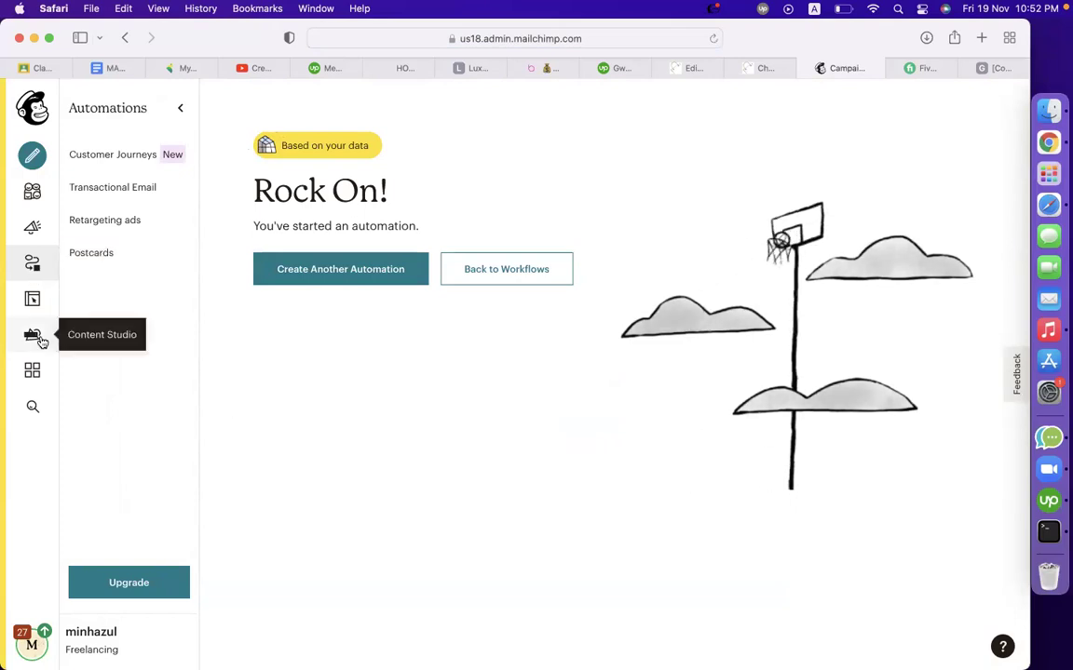
Look through Integrations, Content Studio and Automations, ending on Campaigns (40 contacts, 38 subscribers).
{"action": "left_click", "coordinate": [34, 370]}
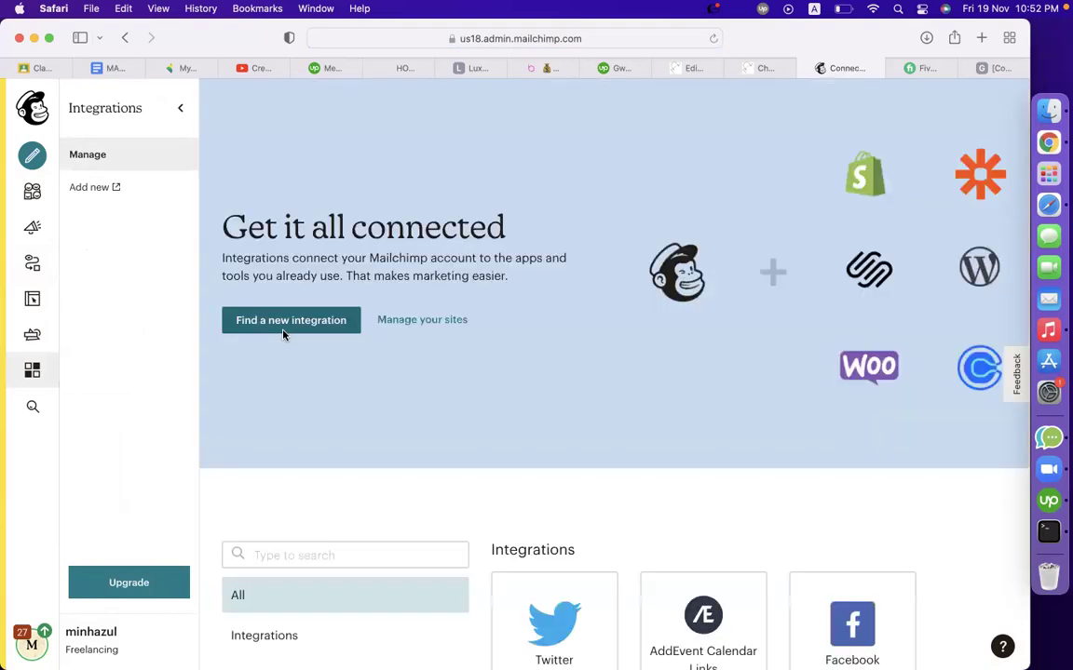
{"action": "scroll", "coordinate": [554, 385], "scroll_direction": "down", "scroll_amount": 3}
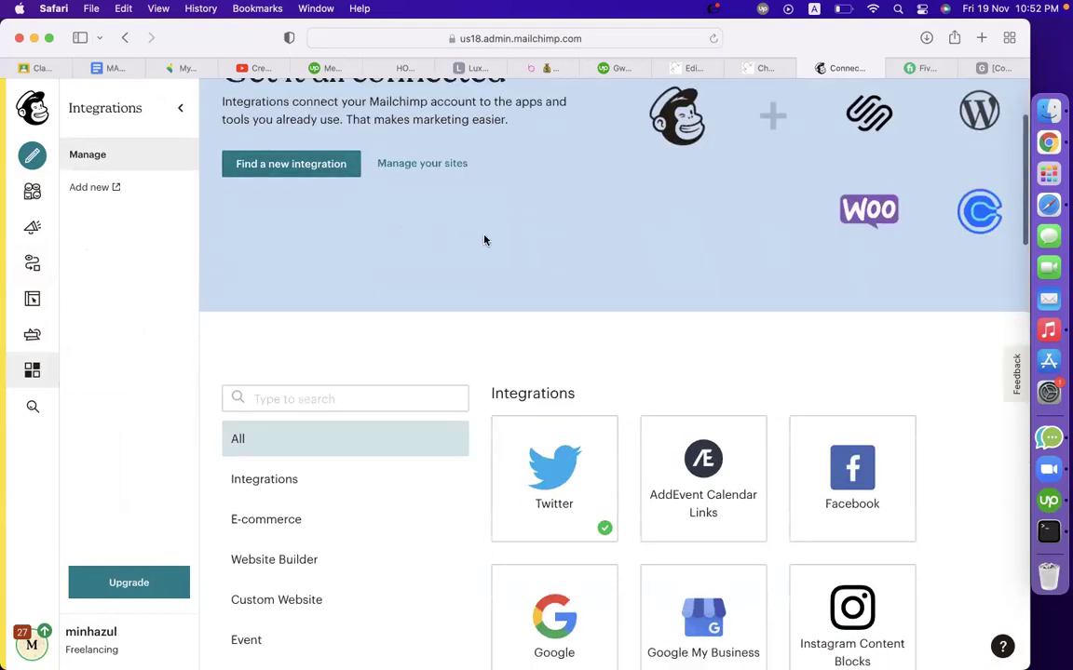
{"action": "scroll", "coordinate": [486, 240], "scroll_direction": "up", "scroll_amount": 3}
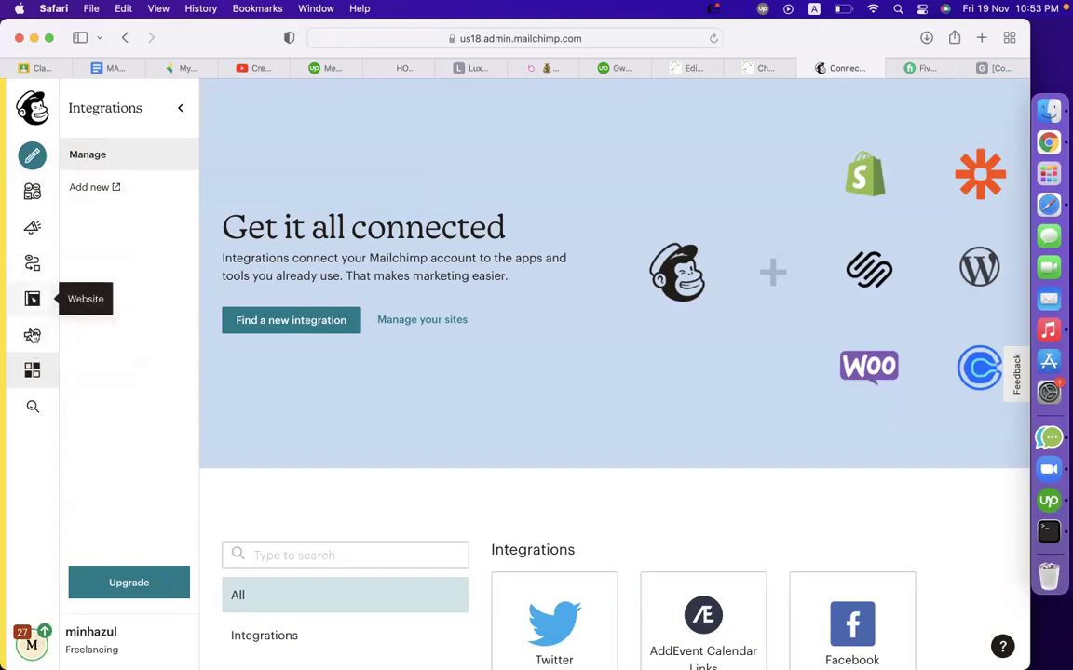
{"action": "left_click", "coordinate": [32, 339]}
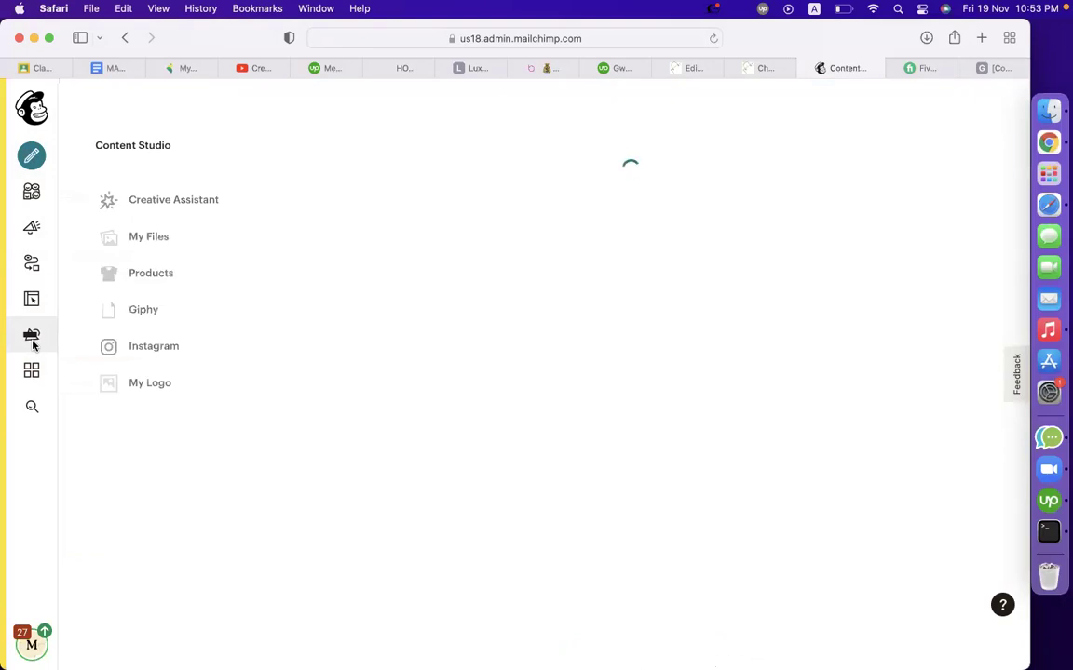
{"action": "left_click", "coordinate": [31, 268]}
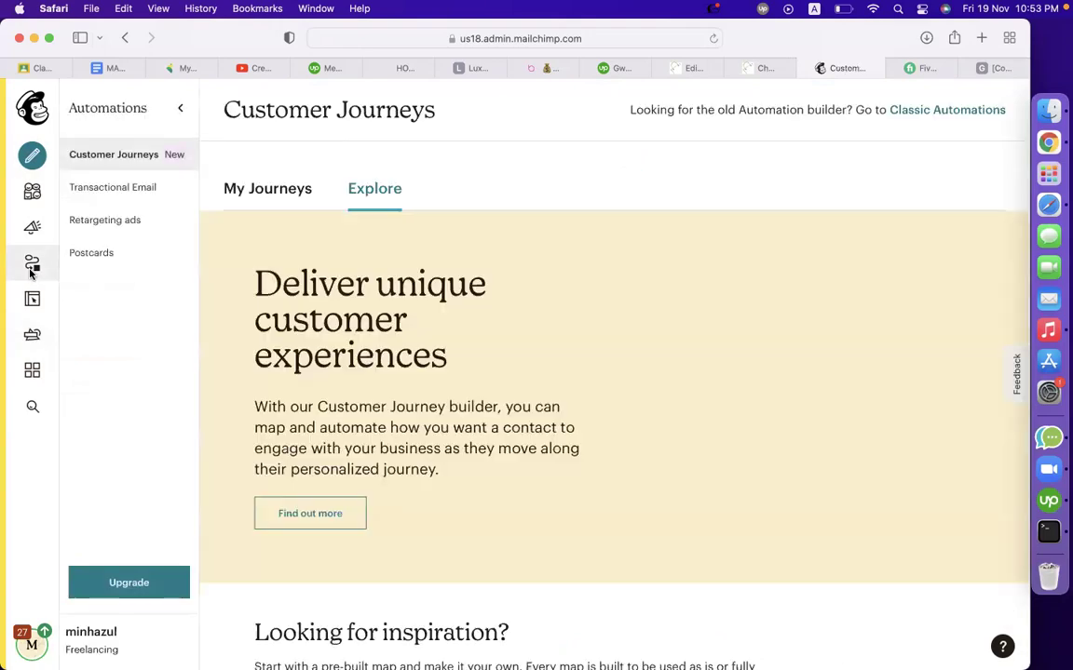
{"action": "scroll", "coordinate": [511, 304], "scroll_direction": "down", "scroll_amount": 7}
{"action": "scroll", "coordinate": [513, 307], "scroll_direction": "down", "scroll_amount": 5}
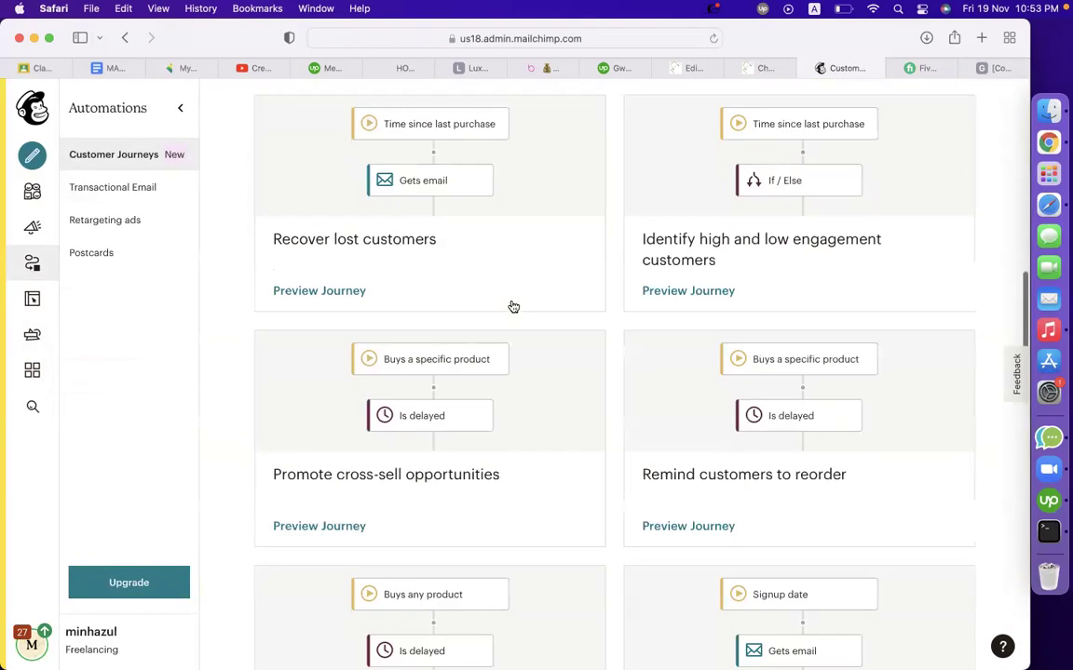
{"action": "scroll", "coordinate": [372, 261], "scroll_direction": "up", "scroll_amount": 10}
{"action": "left_click", "coordinate": [31, 227]}
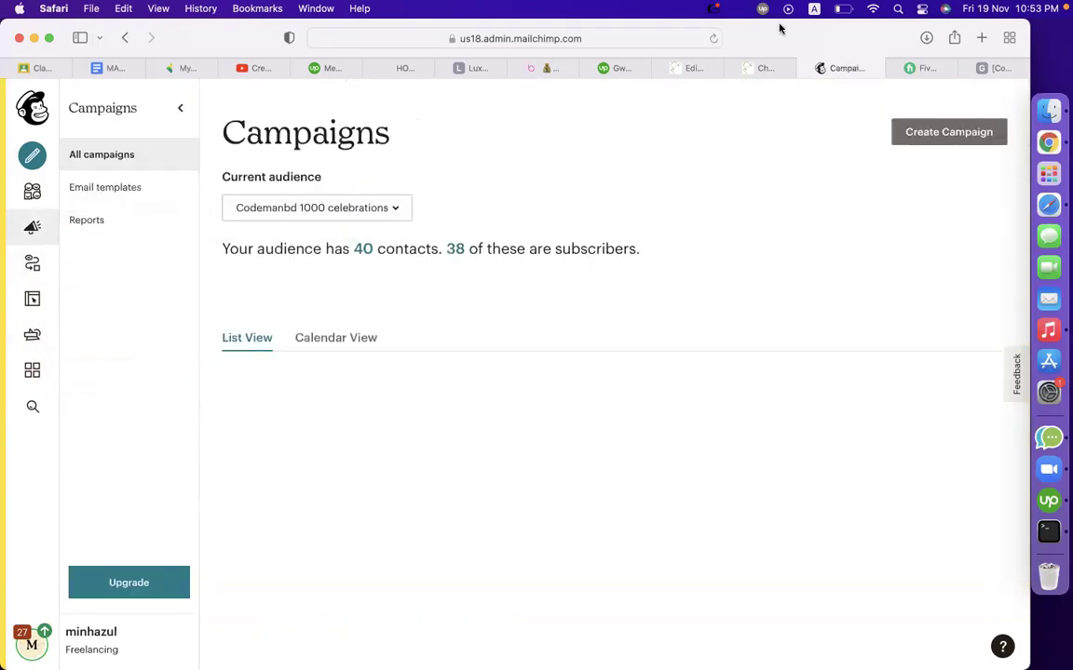
{"action": "scroll", "coordinate": [699, 173], "scroll_direction": "down", "scroll_amount": 5}
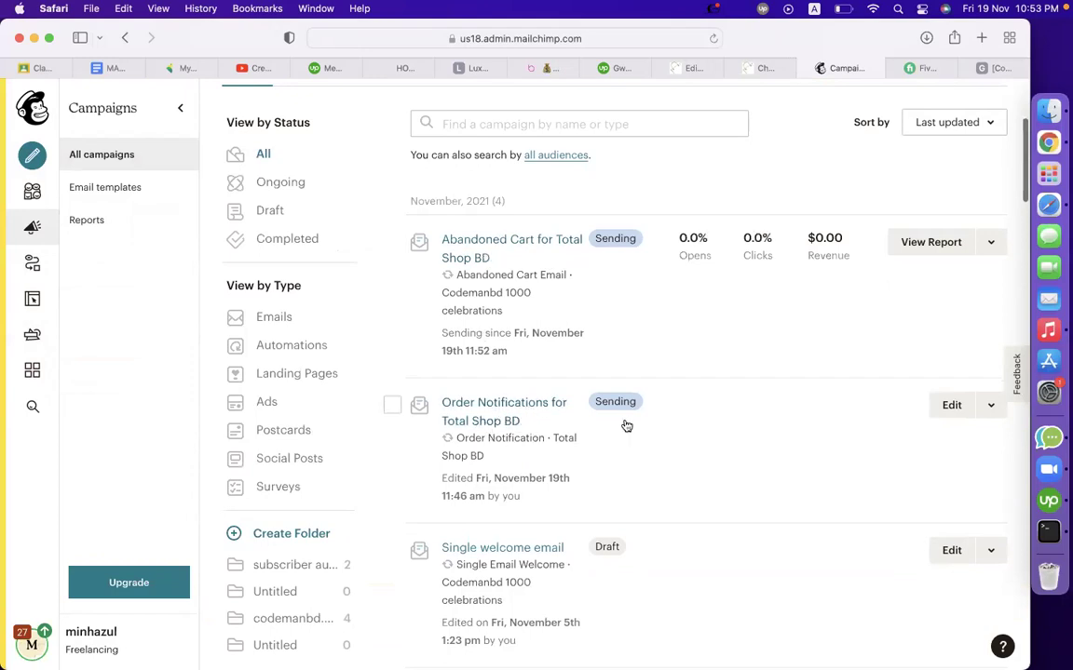
{"action": "scroll", "coordinate": [651, 425], "scroll_direction": "down", "scroll_amount": 5}
{"action": "scroll", "coordinate": [490, 383], "scroll_direction": "up", "scroll_amount": 5}
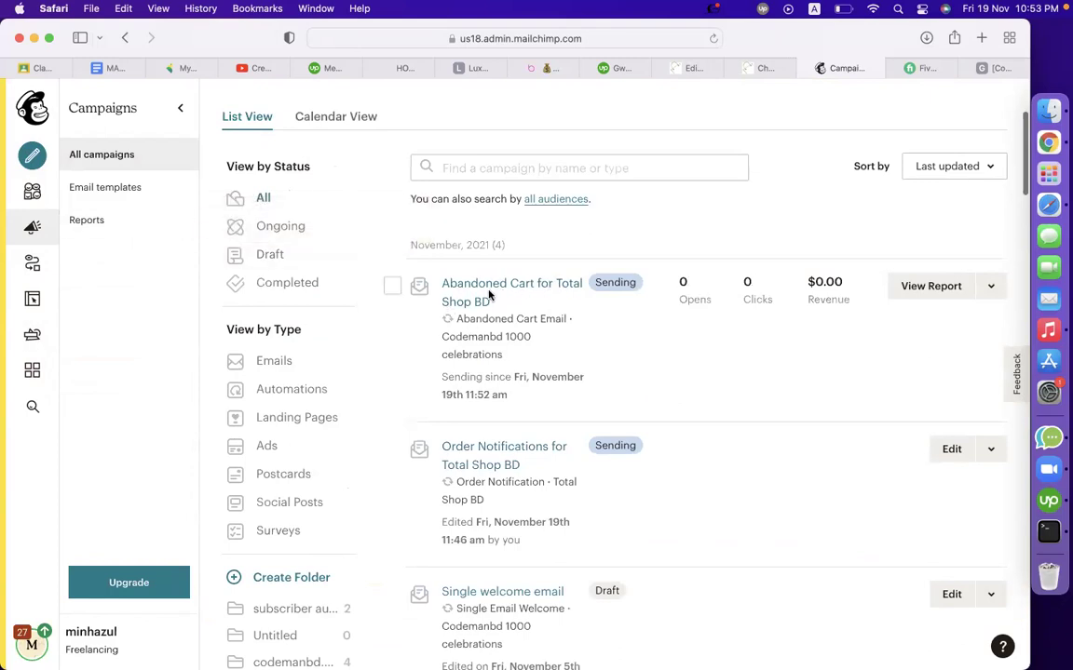
{"action": "scroll", "coordinate": [486, 368], "scroll_direction": "down", "scroll_amount": 2}
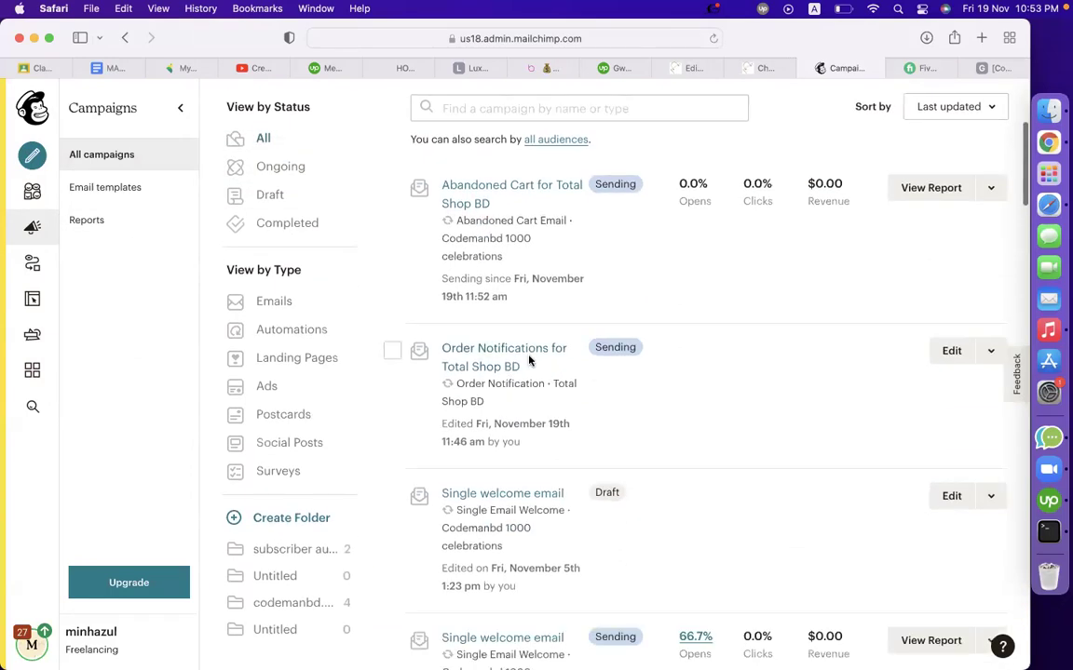
{"action": "left_click", "coordinate": [392, 350]}
{"action": "scroll", "coordinate": [412, 332], "scroll_direction": "up", "scroll_amount": 2}
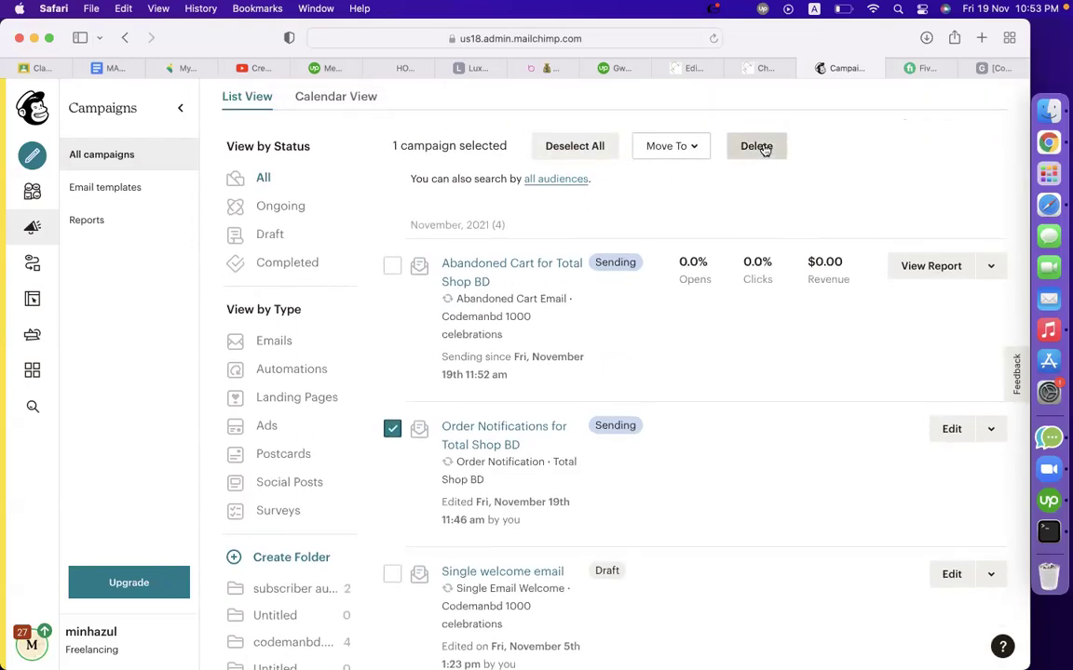
{"action": "left_click", "coordinate": [392, 429]}
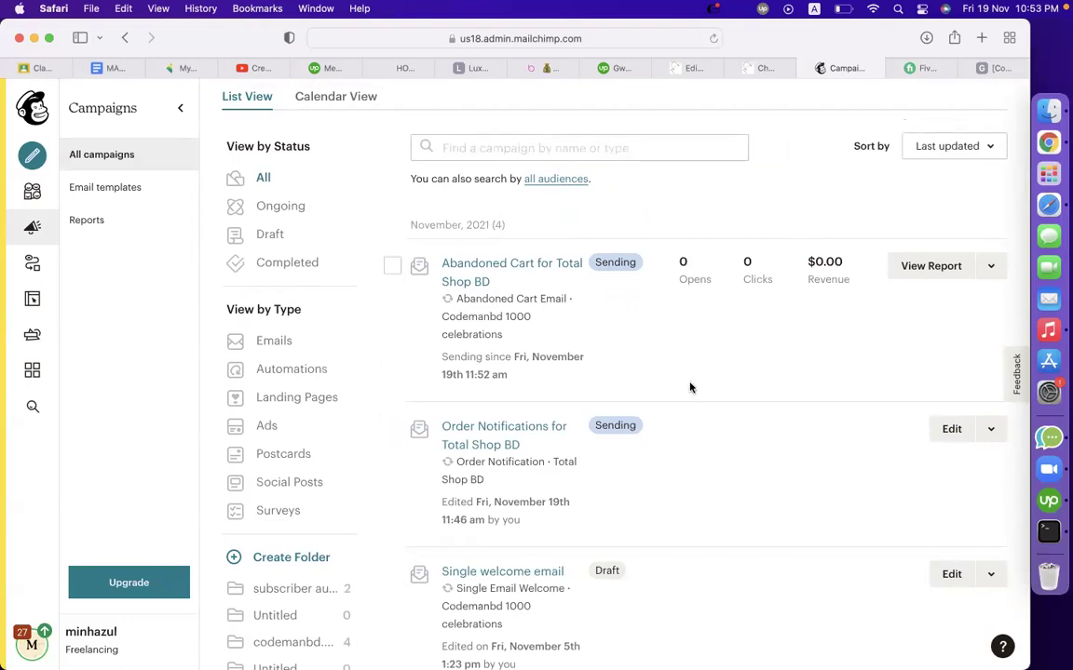
{"action": "scroll", "coordinate": [690, 387], "scroll_direction": "down", "scroll_amount": 15}
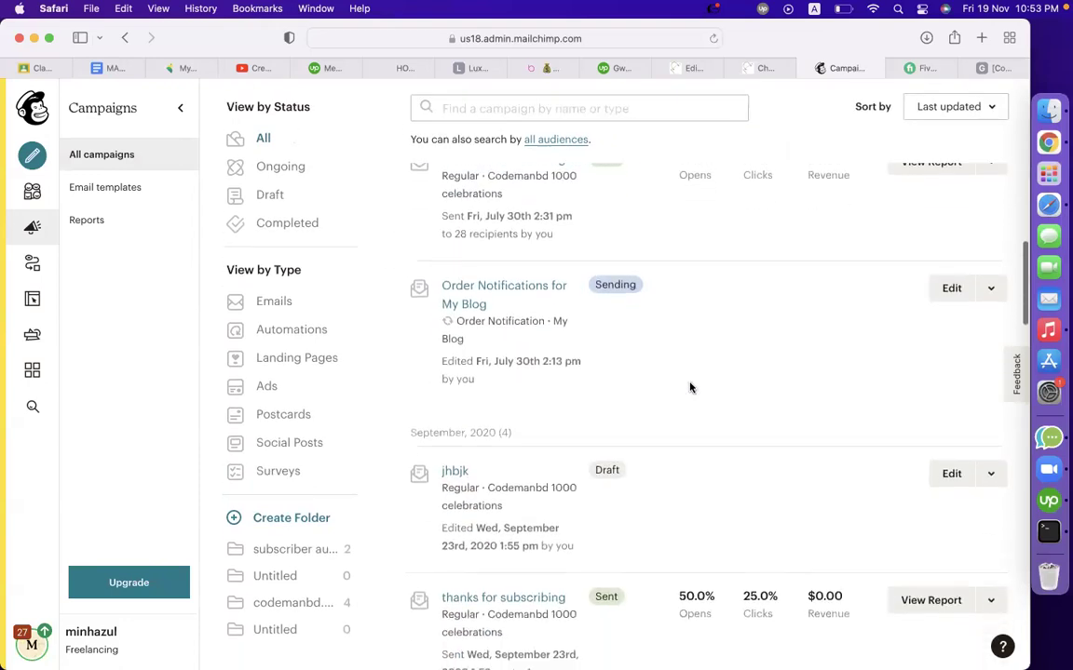
{"action": "scroll", "coordinate": [690, 387], "scroll_direction": "down", "scroll_amount": 5}
{"action": "scroll", "coordinate": [651, 384], "scroll_direction": "up", "scroll_amount": 6}
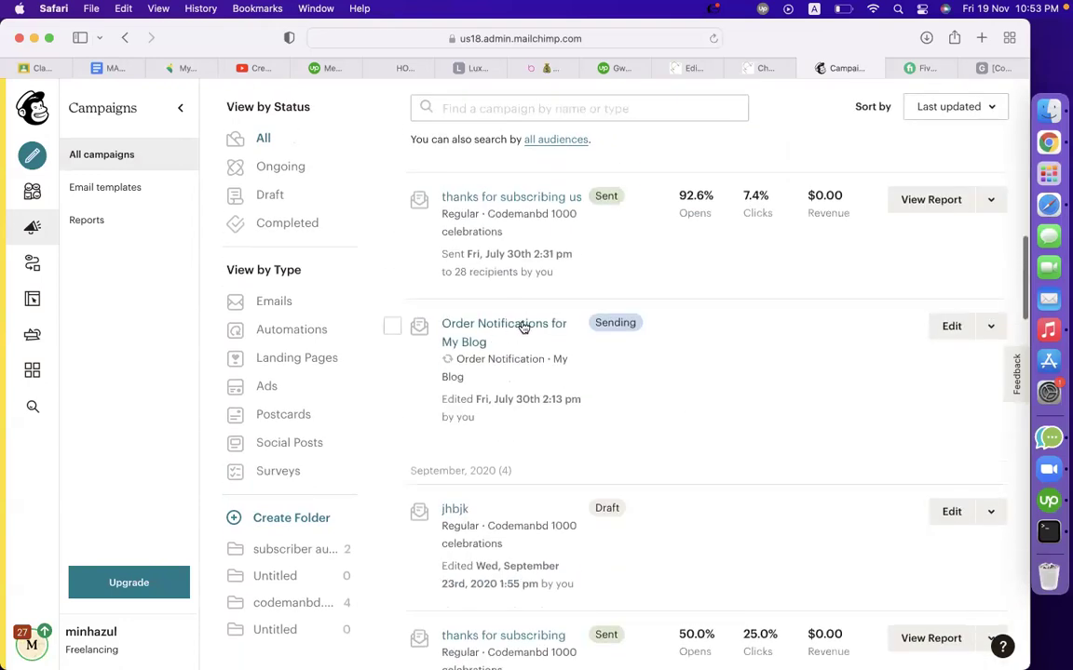
{"action": "scroll", "coordinate": [654, 432], "scroll_direction": "up", "scroll_amount": 15}
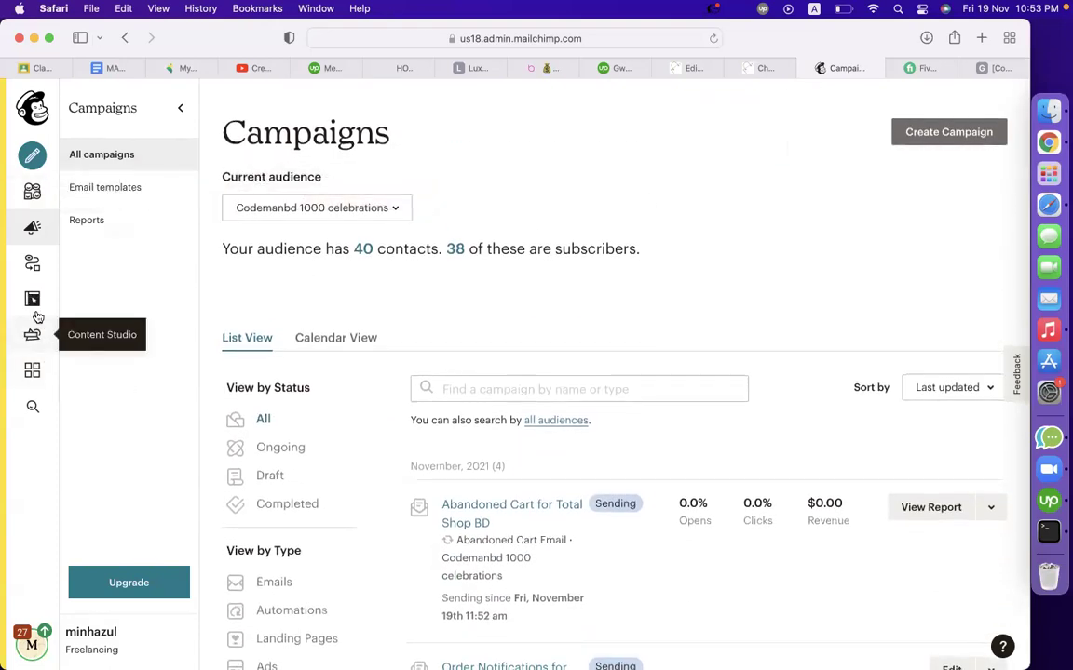
{"action": "left_click", "coordinate": [912, 71]}
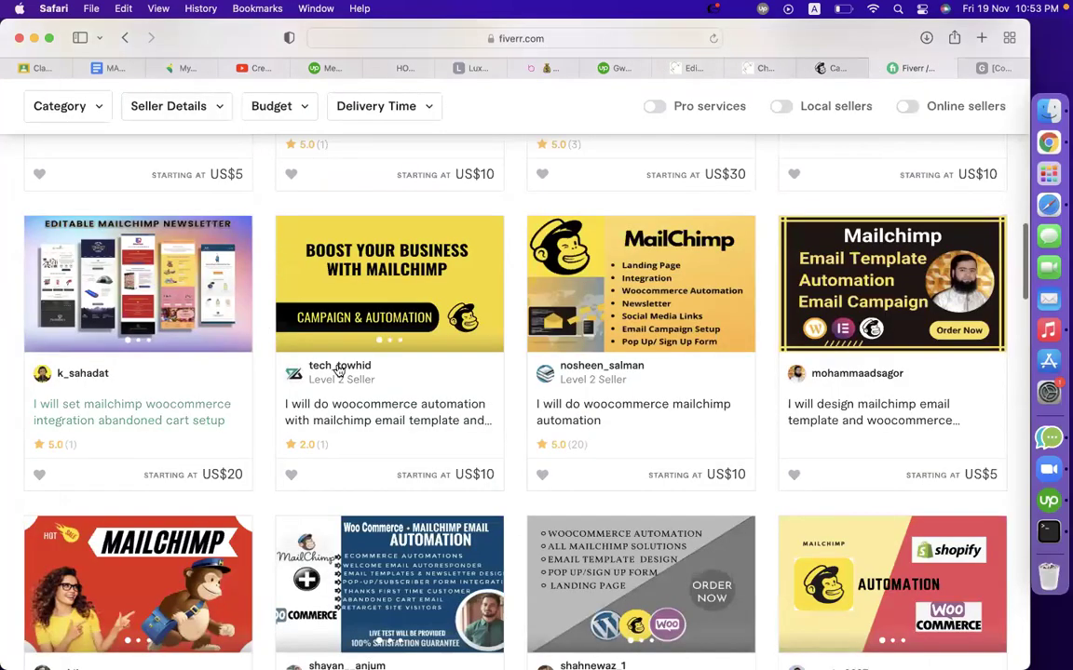
{"action": "scroll", "coordinate": [338, 371], "scroll_direction": "up", "scroll_amount": 10}
{"action": "scroll", "coordinate": [562, 276], "scroll_direction": "down", "scroll_amount": 5}
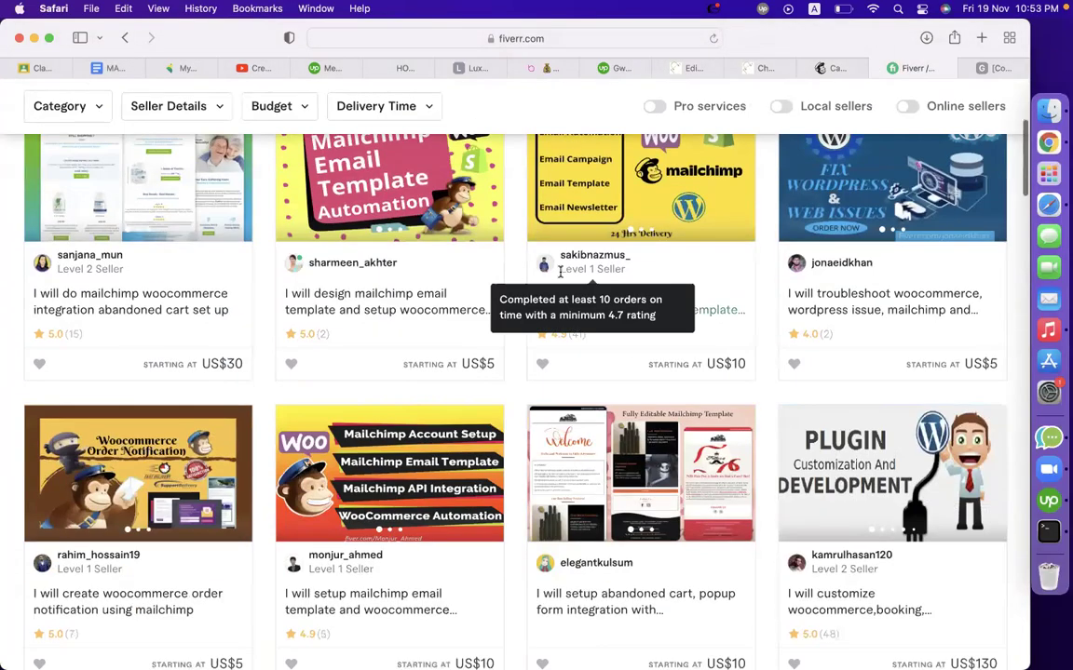
{"action": "scroll", "coordinate": [561, 271], "scroll_direction": "up", "scroll_amount": 3}
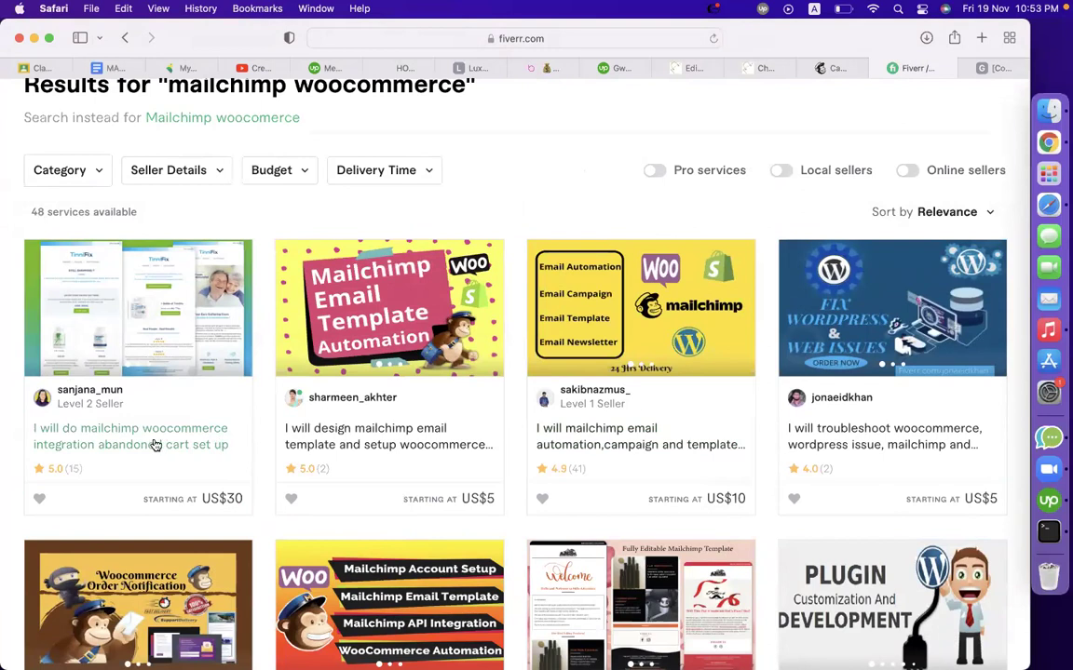
{"action": "left_click", "coordinate": [155, 446]}
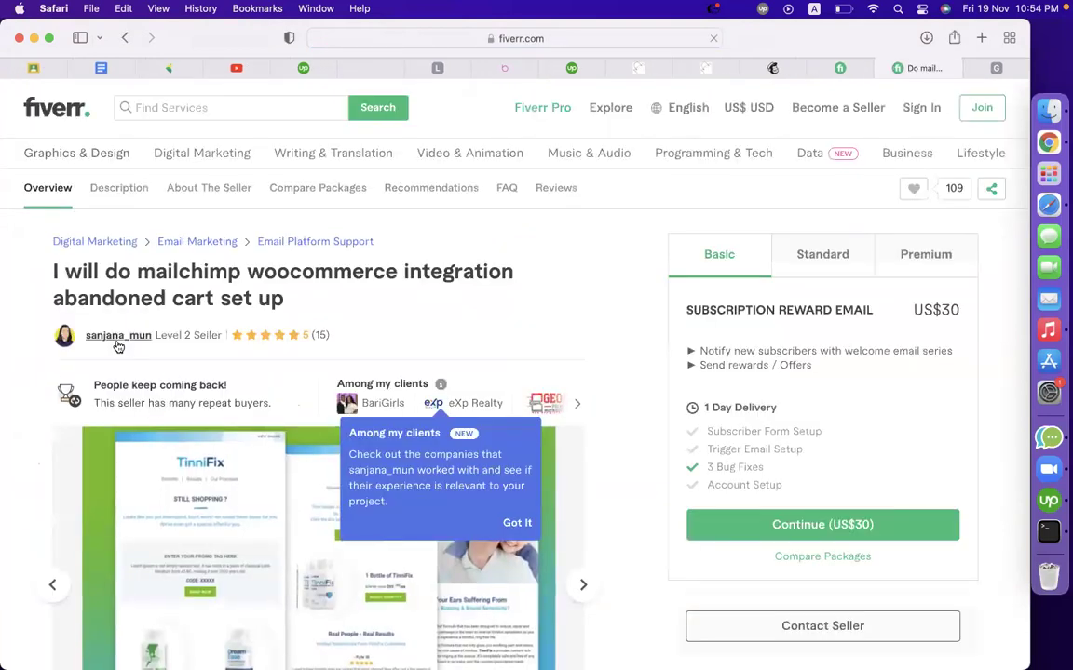
{"action": "left_click", "coordinate": [118, 343]}
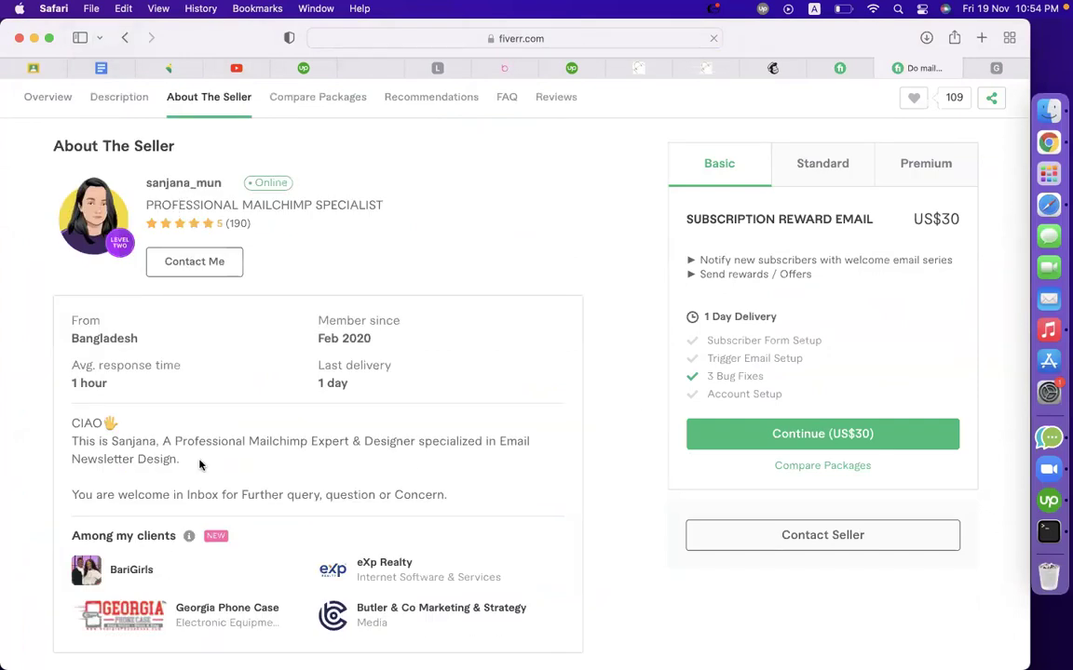
{"action": "scroll", "coordinate": [201, 463], "scroll_direction": "down", "scroll_amount": 3}
{"action": "scroll", "coordinate": [200, 464], "scroll_direction": "down", "scroll_amount": 4}
{"action": "scroll", "coordinate": [199, 461], "scroll_direction": "up", "scroll_amount": 1}
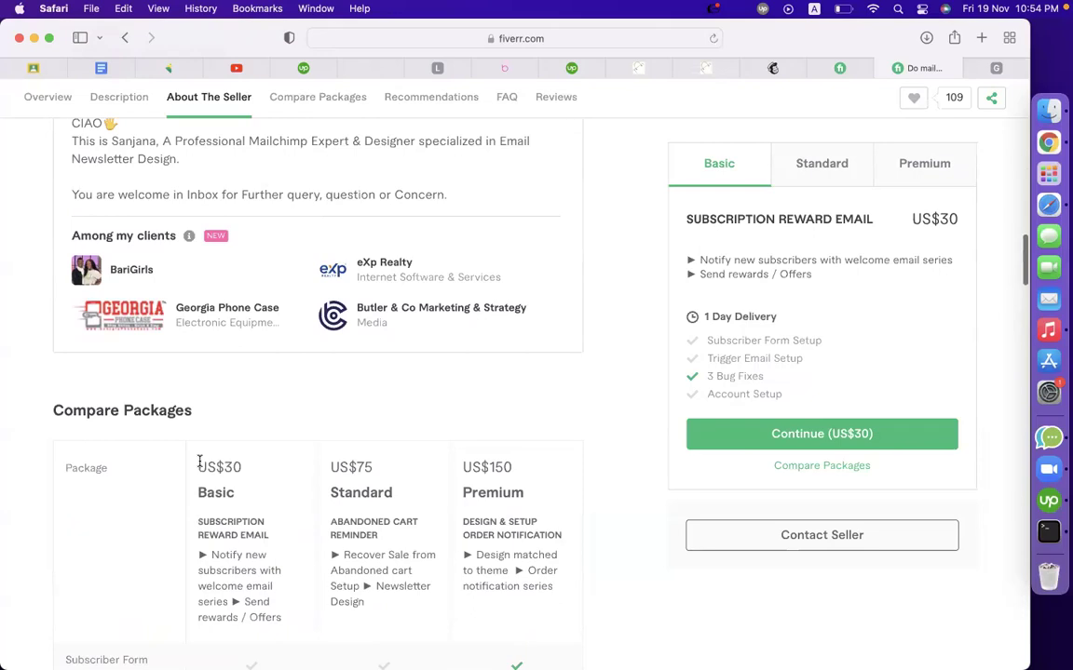
{"action": "scroll", "coordinate": [199, 462], "scroll_direction": "up", "scroll_amount": 6}
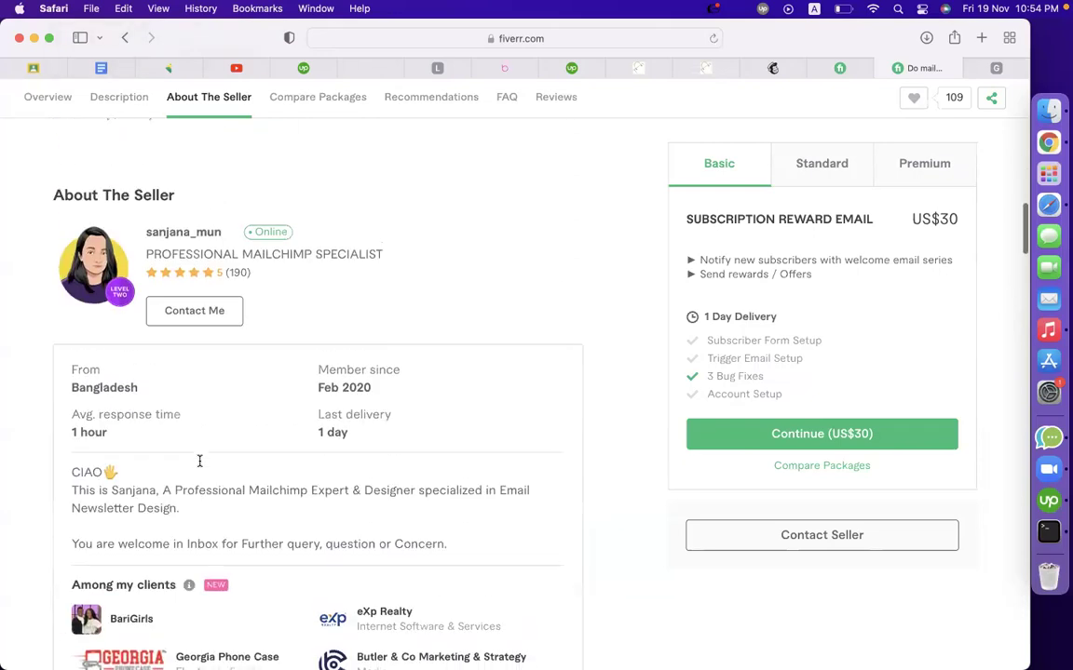
{"action": "left_click", "coordinate": [175, 244]}
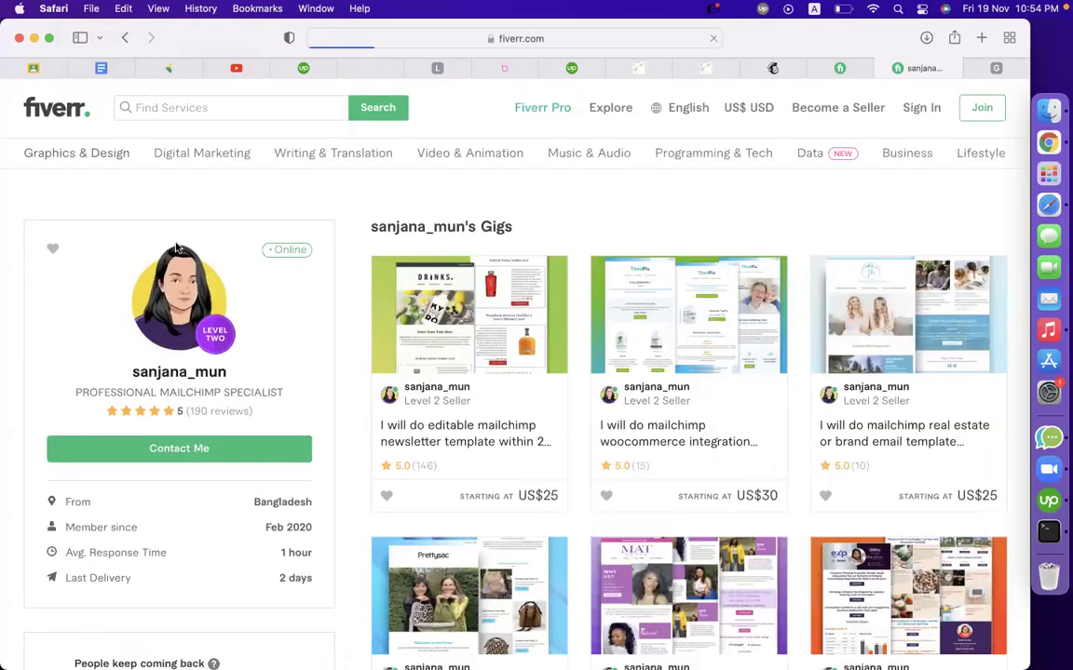
{"action": "scroll", "coordinate": [471, 354], "scroll_direction": "down", "scroll_amount": 20}
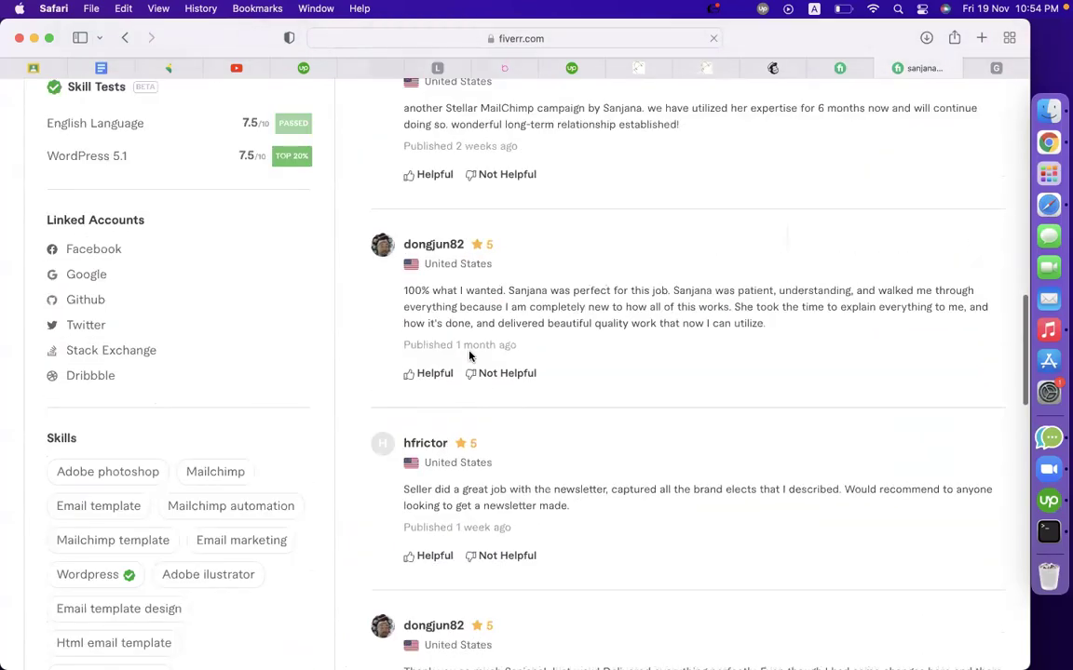
{"action": "scroll", "coordinate": [470, 355], "scroll_direction": "down", "scroll_amount": 15}
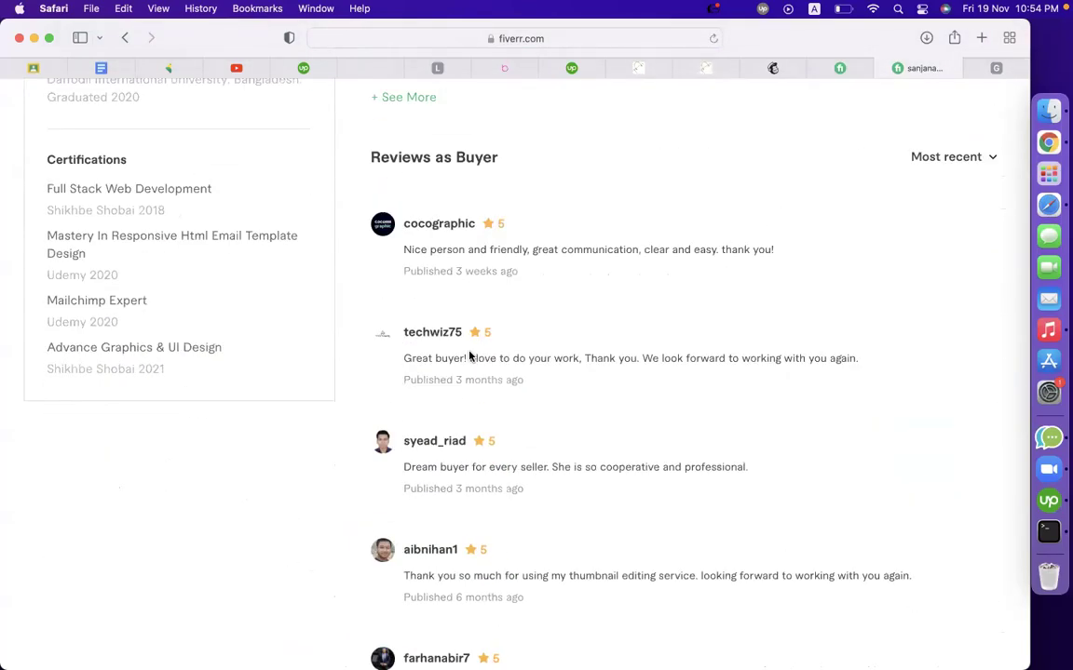
{"action": "scroll", "coordinate": [470, 354], "scroll_direction": "up", "scroll_amount": 5}
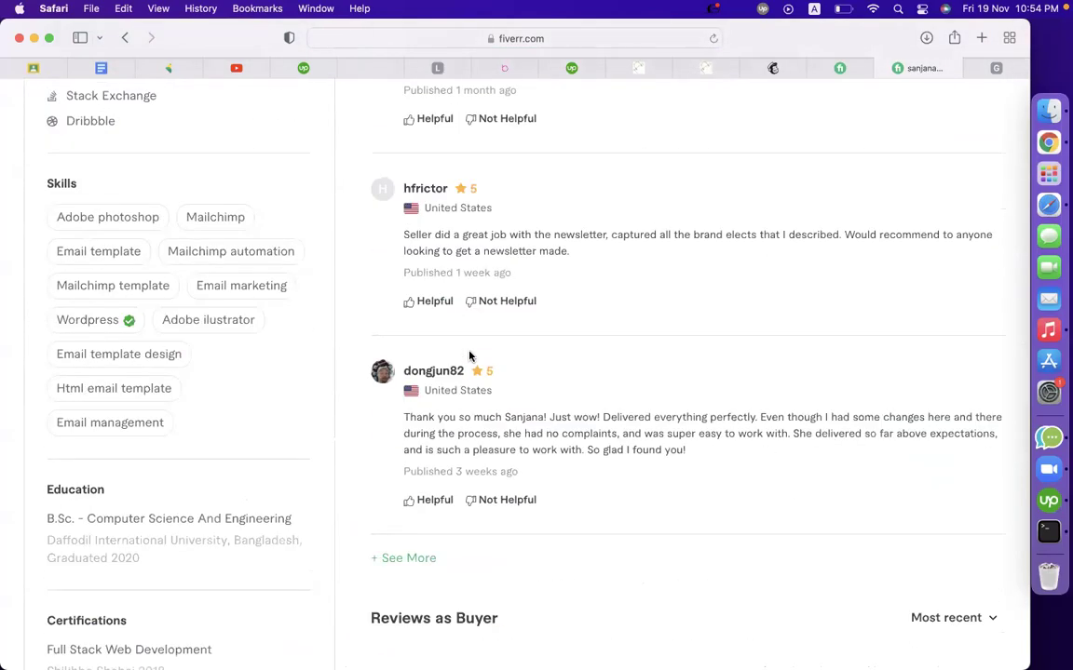
{"action": "scroll", "coordinate": [470, 355], "scroll_direction": "up", "scroll_amount": 20}
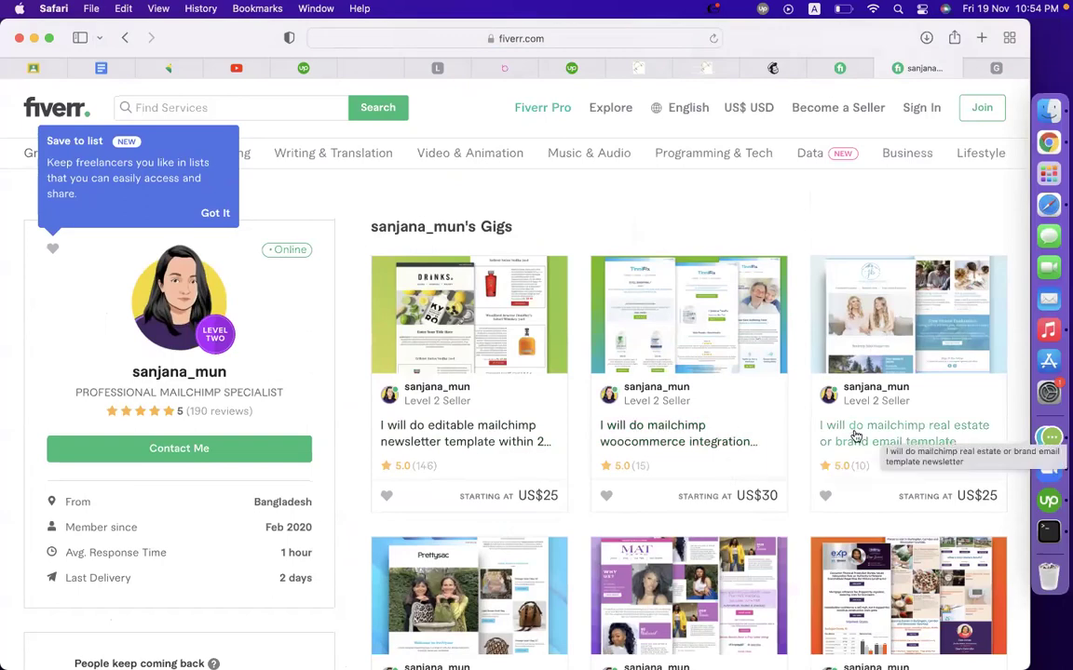
{"action": "left_click", "coordinate": [654, 443]}
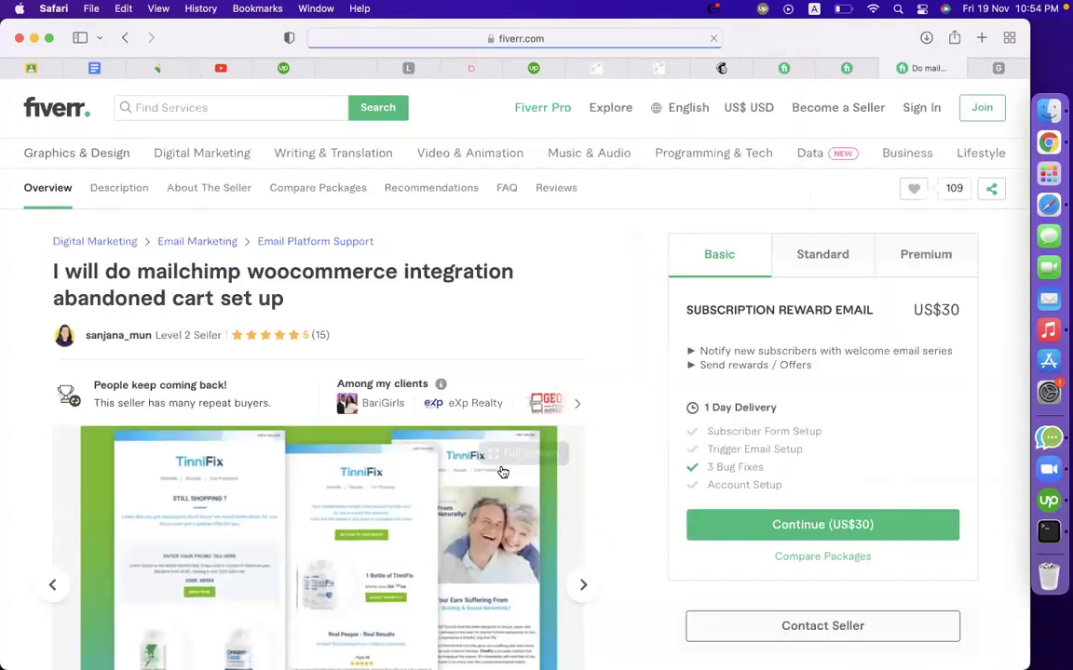
{"action": "scroll", "coordinate": [503, 472], "scroll_direction": "down", "scroll_amount": 10}
{"action": "double_click", "coordinate": [142, 268]}
{"action": "double_click", "coordinate": [156, 283]}
{"action": "double_click", "coordinate": [177, 302]}
{"action": "left_click", "coordinate": [192, 319]}
{"action": "triple_click", "coordinate": [166, 338]}
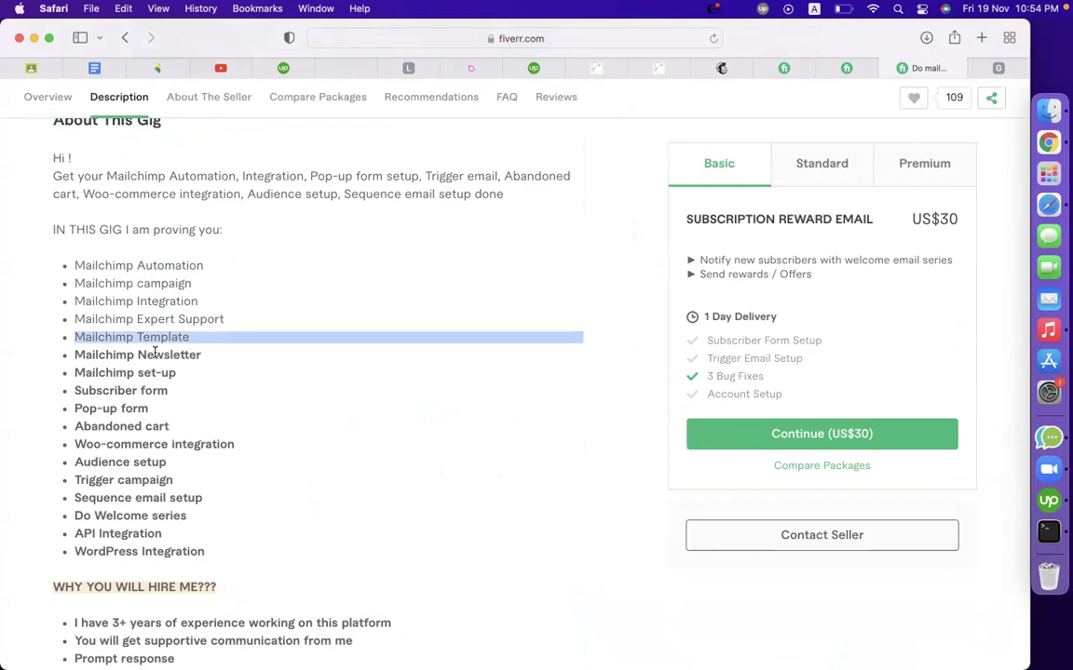
{"action": "triple_click", "coordinate": [155, 354]}
{"action": "triple_click", "coordinate": [144, 372]}
{"action": "left_click", "coordinate": [140, 392]}
{"action": "triple_click", "coordinate": [139, 391]}
{"action": "left_click", "coordinate": [112, 408]}
{"action": "triple_click", "coordinate": [137, 426]}
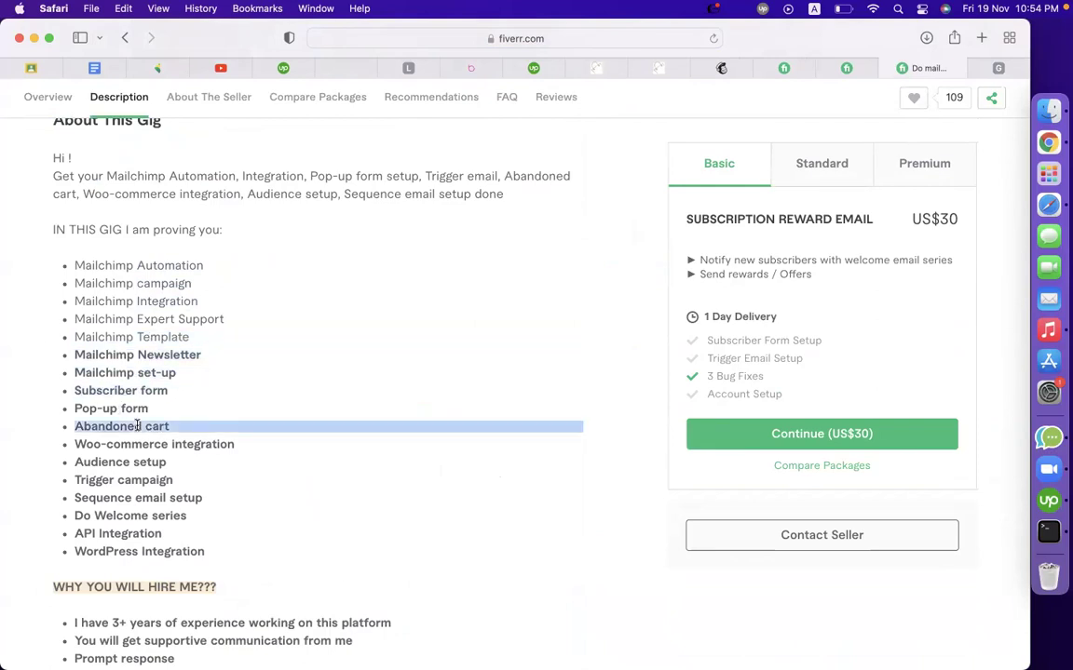
{"action": "triple_click", "coordinate": [153, 444]}
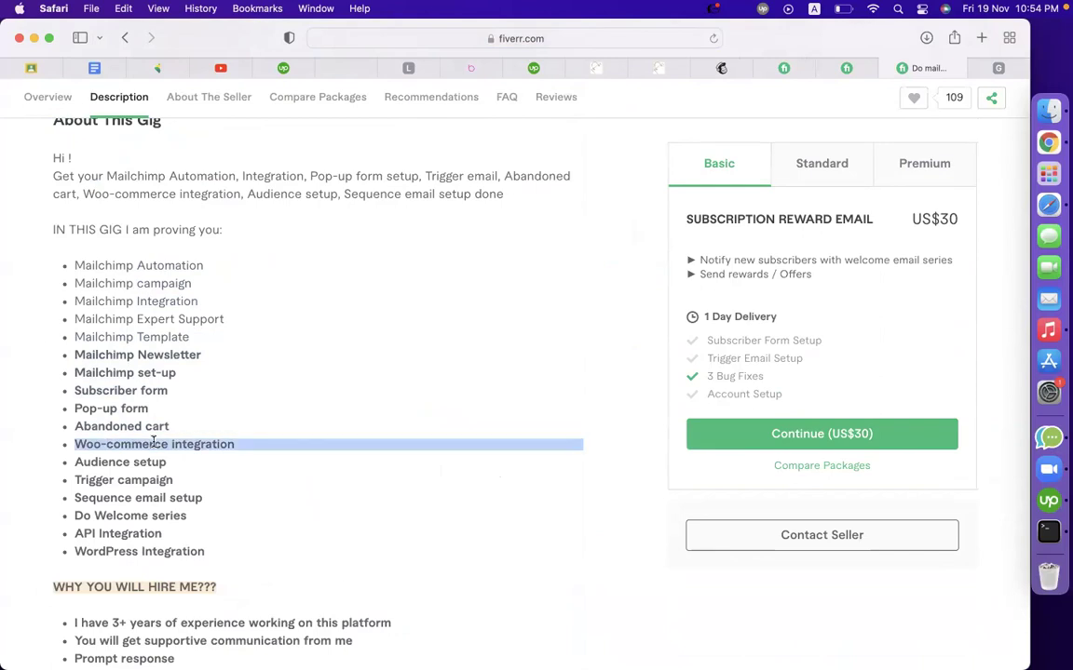
{"action": "left_click", "coordinate": [290, 398]}
{"action": "scroll", "coordinate": [298, 383], "scroll_direction": "up", "scroll_amount": 2}
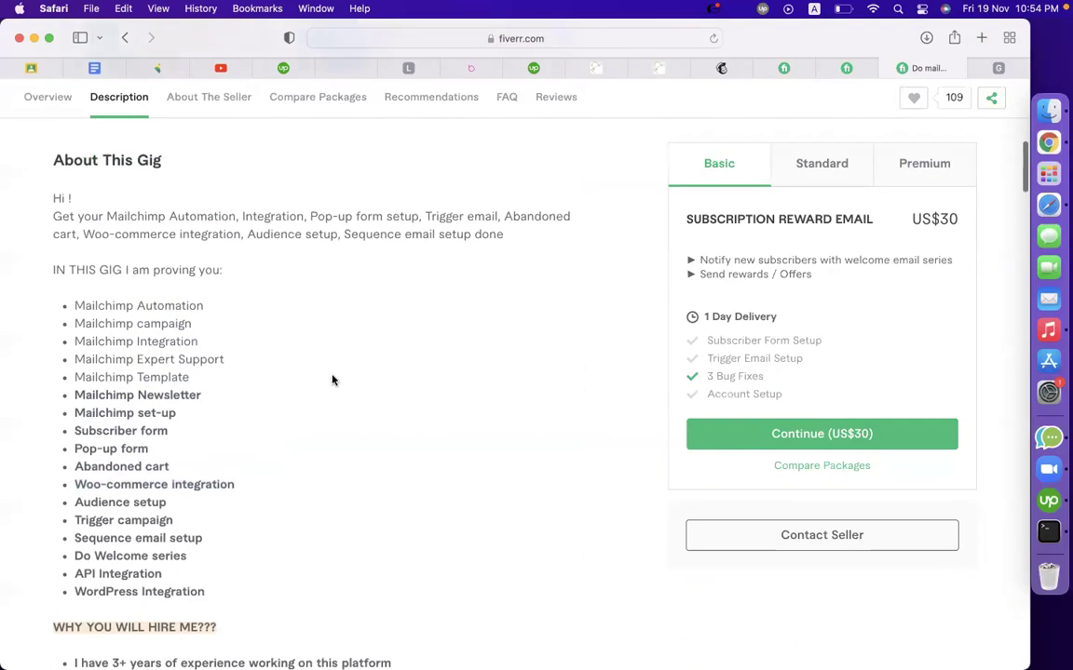
{"action": "scroll", "coordinate": [197, 507], "scroll_direction": "down", "scroll_amount": 3}
{"action": "scroll", "coordinate": [294, 483], "scroll_direction": "down", "scroll_amount": 1}
{"action": "scroll", "coordinate": [294, 484], "scroll_direction": "up", "scroll_amount": 1}
{"action": "left_click_drag", "start_coordinate": [209, 472], "coordinate": [57, 378]}
{"action": "left_click", "coordinate": [318, 369]}
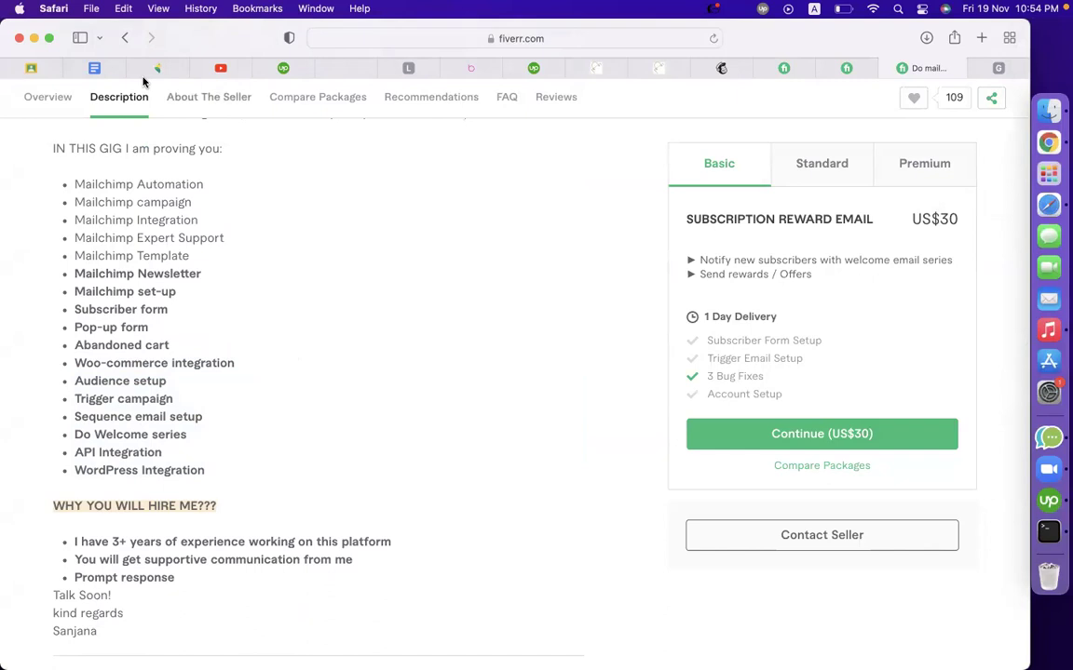
{"action": "left_click", "coordinate": [33, 67]}
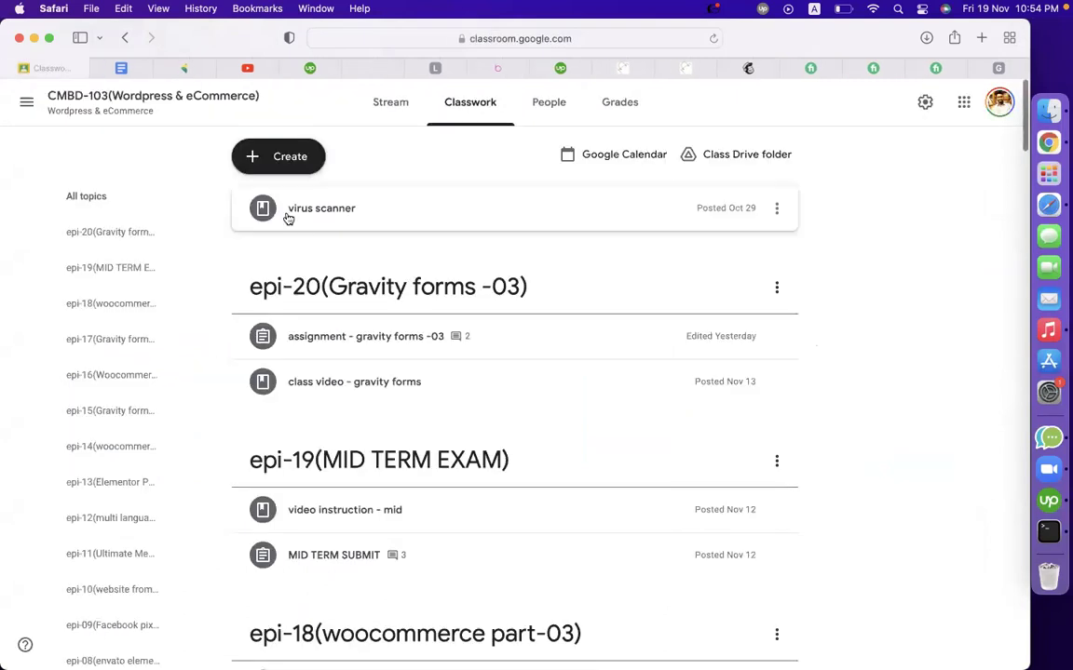
Add the Classwork topic 'epi-21(Woocommerce Mailchimp Automation)' above epi-20.
{"action": "left_click", "coordinate": [288, 160]}
{"action": "left_click", "coordinate": [352, 399]}
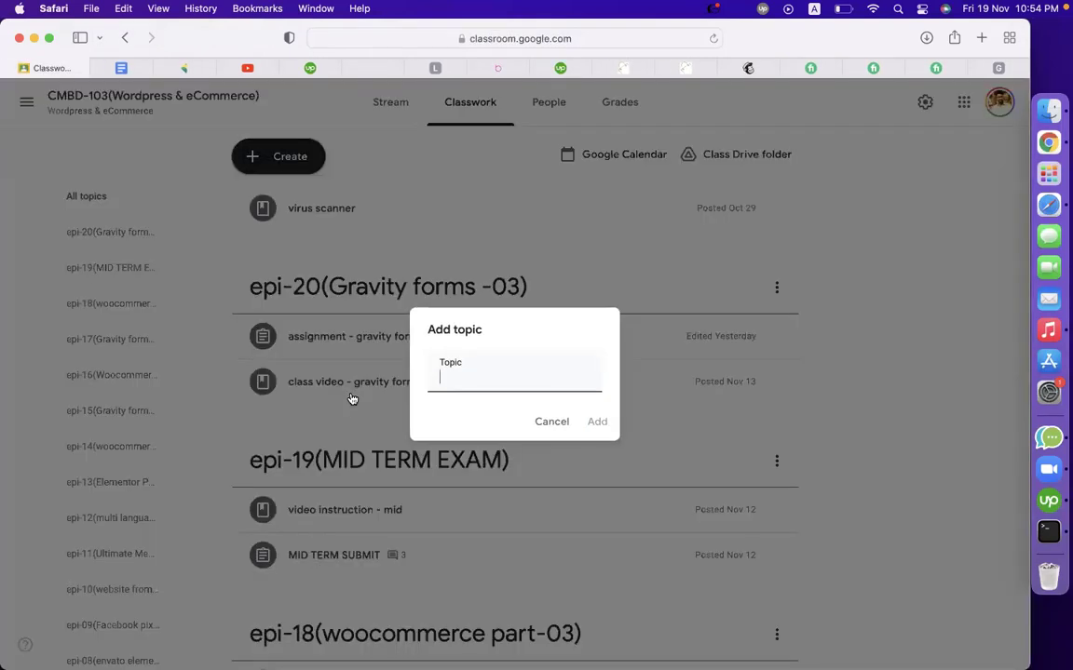
{"action": "type", "text": "epi-21(Woocommerc"}
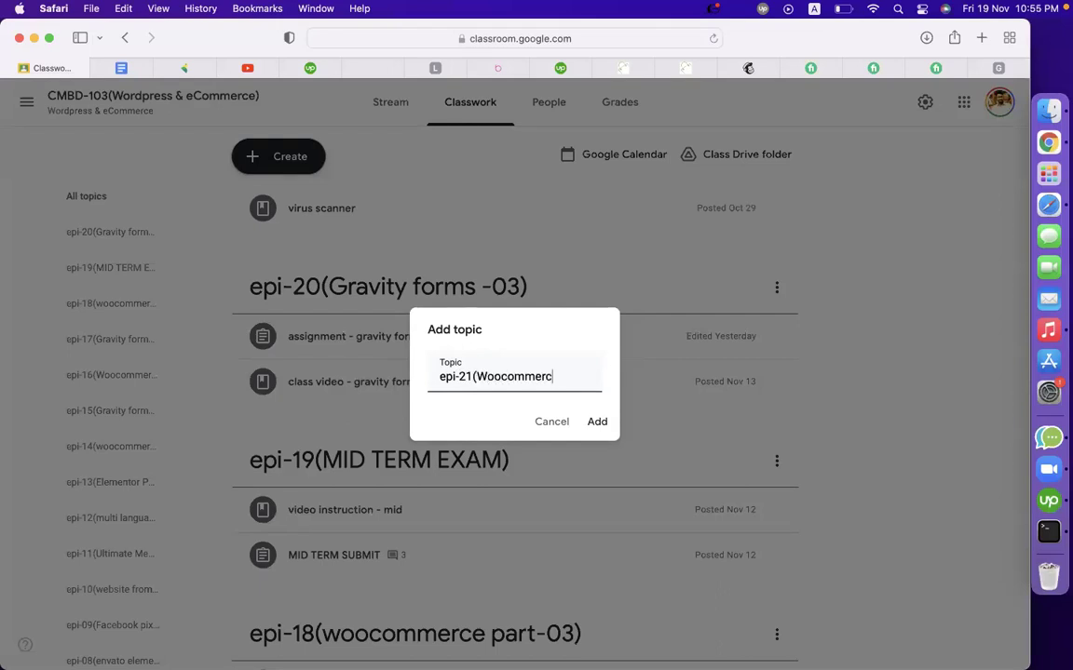
{"action": "type", "text": "e Mailchimp"}
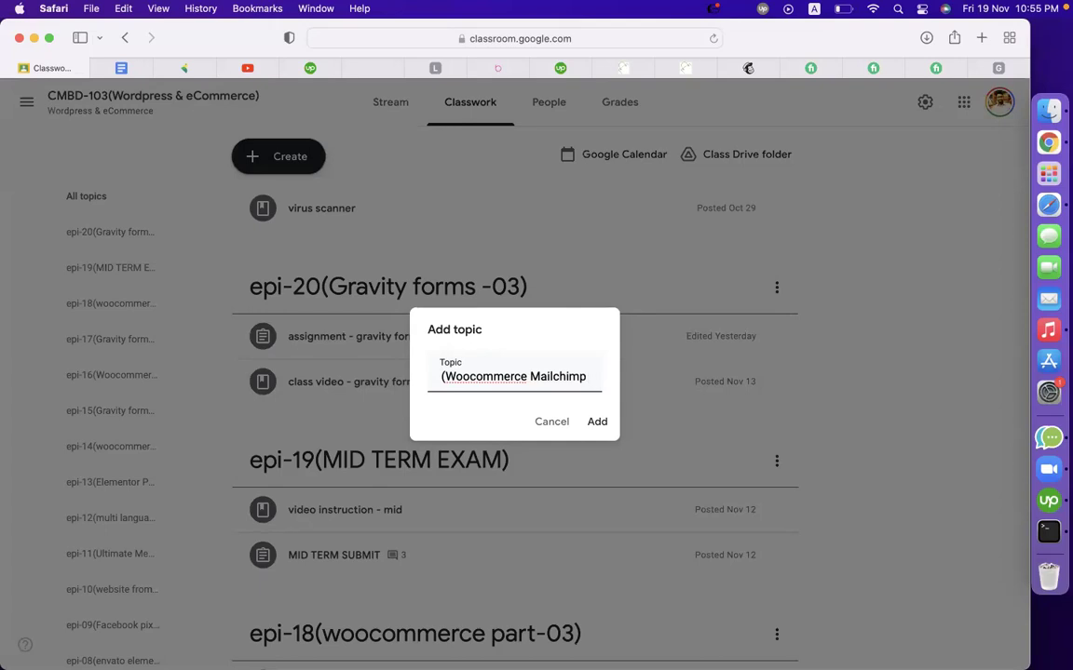
{"action": "type", "text": "Automat"}
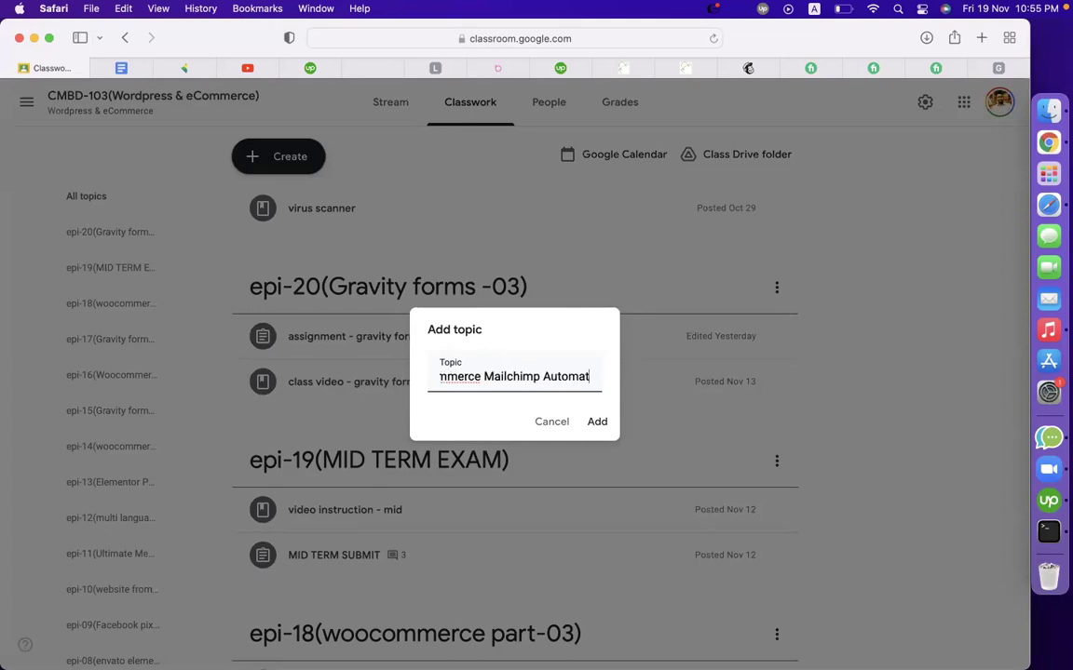
{"action": "type", "text": "ion)"}
{"action": "key", "text": "Return"}
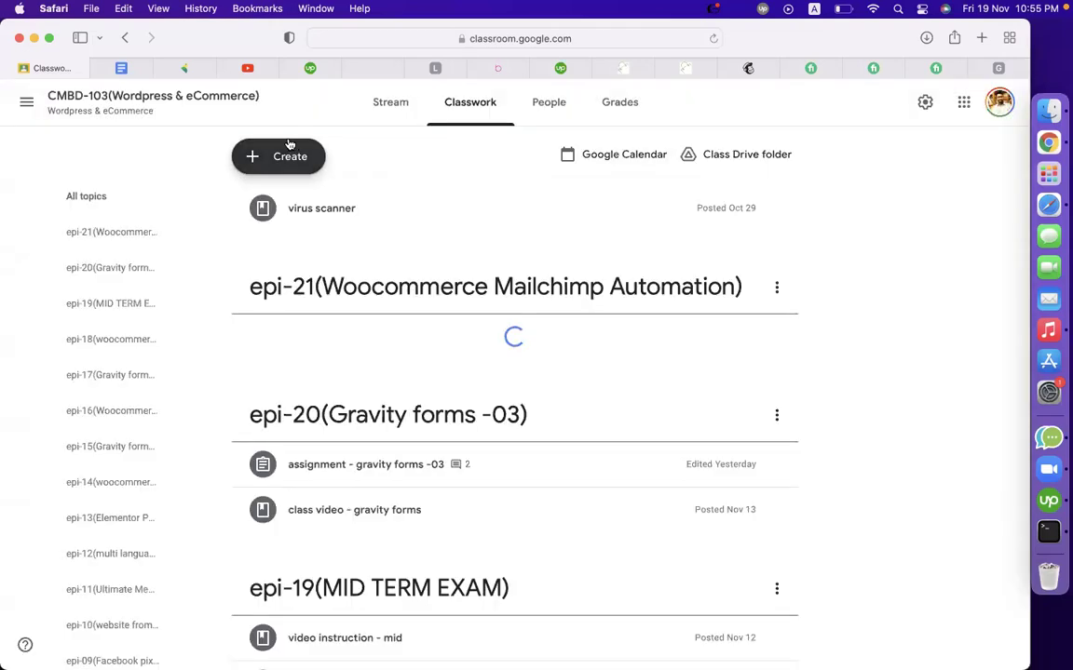
{"action": "left_click", "coordinate": [287, 151]}
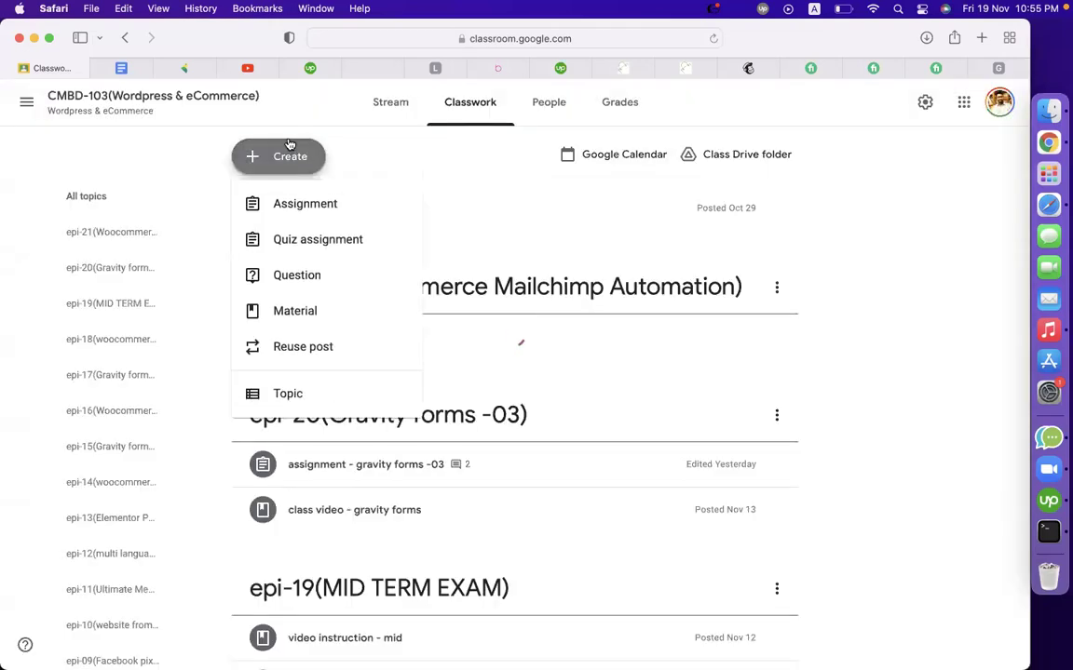
Create an assignment titled 'assignment - Mailchimp for woocommerce'.
{"action": "left_click", "coordinate": [285, 203]}
{"action": "type", "text": "ass"}
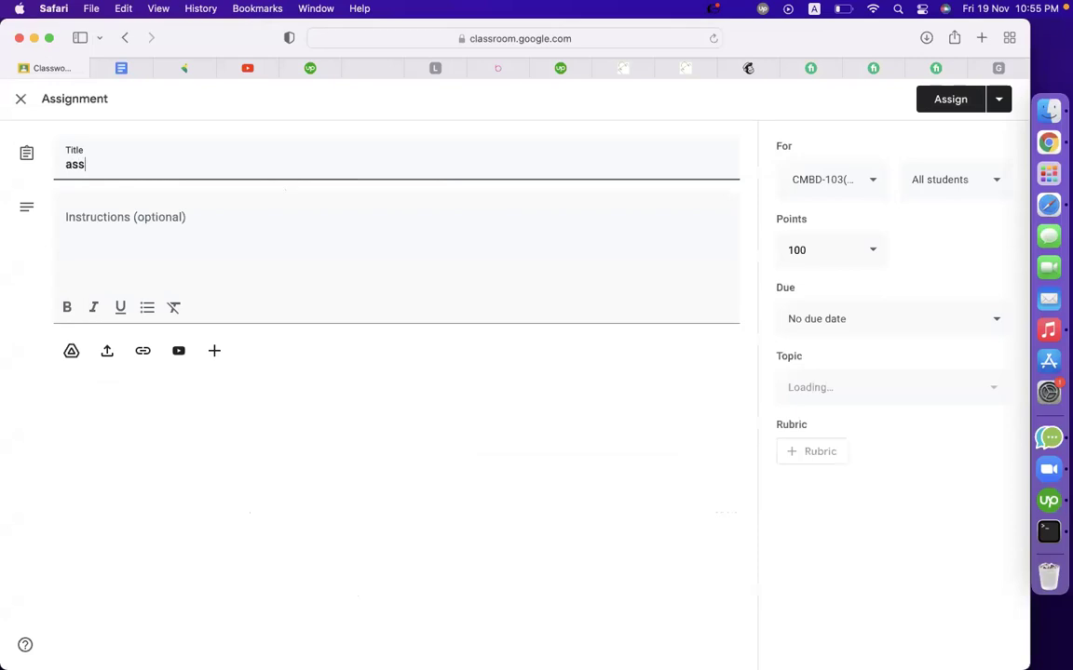
{"action": "type", "text": "ignment"}
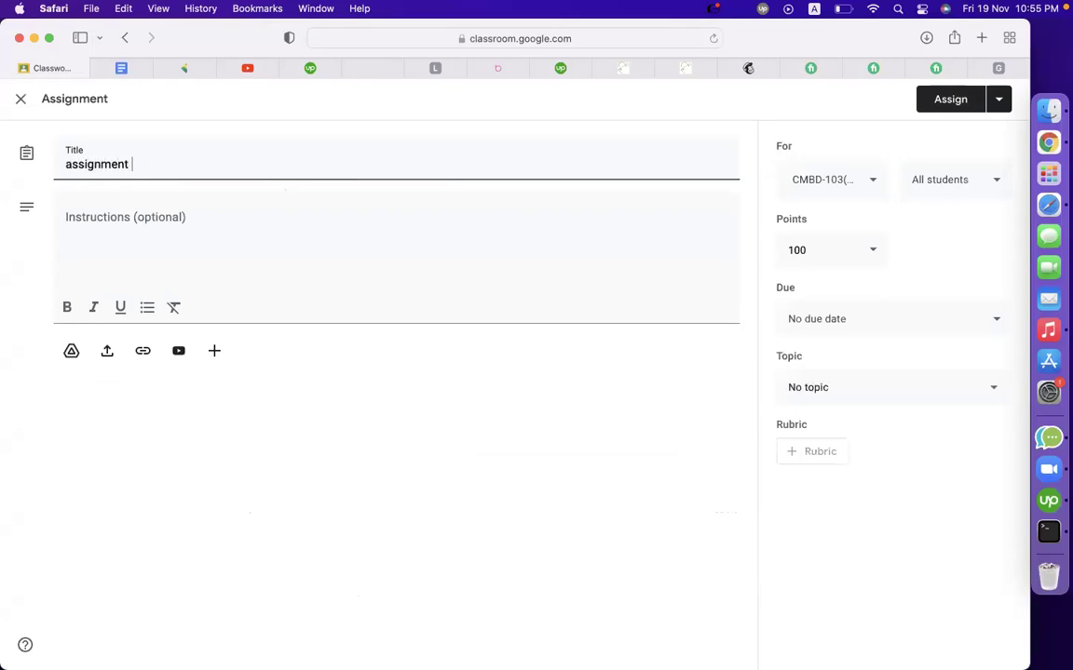
{"action": "type", "text": " -"}
{"action": "type", "text": "Mailchimp "}
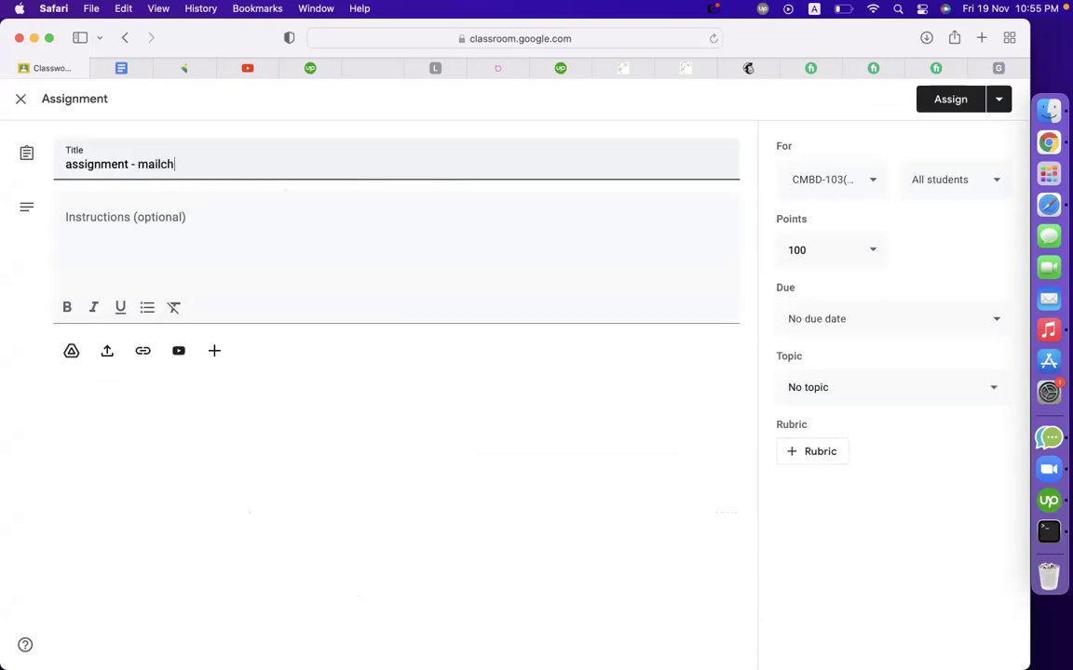
{"action": "type", "text": "for woocommerce"}
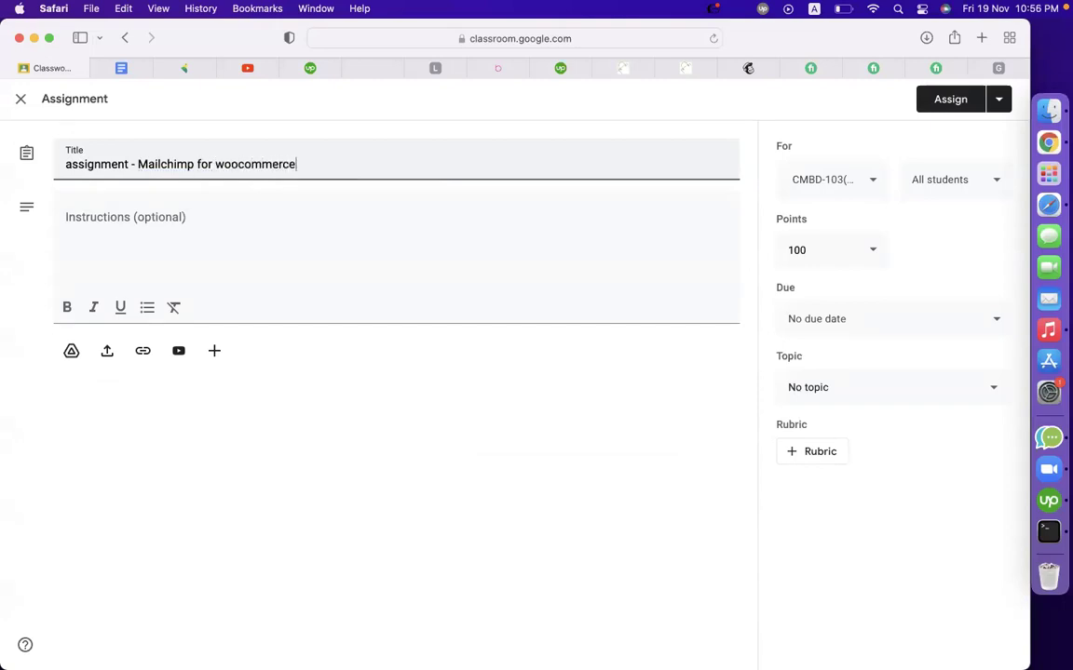
{"action": "left_click", "coordinate": [290, 216]}
List tasks: connect woo site, design pop up, order confirmation + invoice, abandoned cart automation.
{"action": "type", "text": "- connect y"}
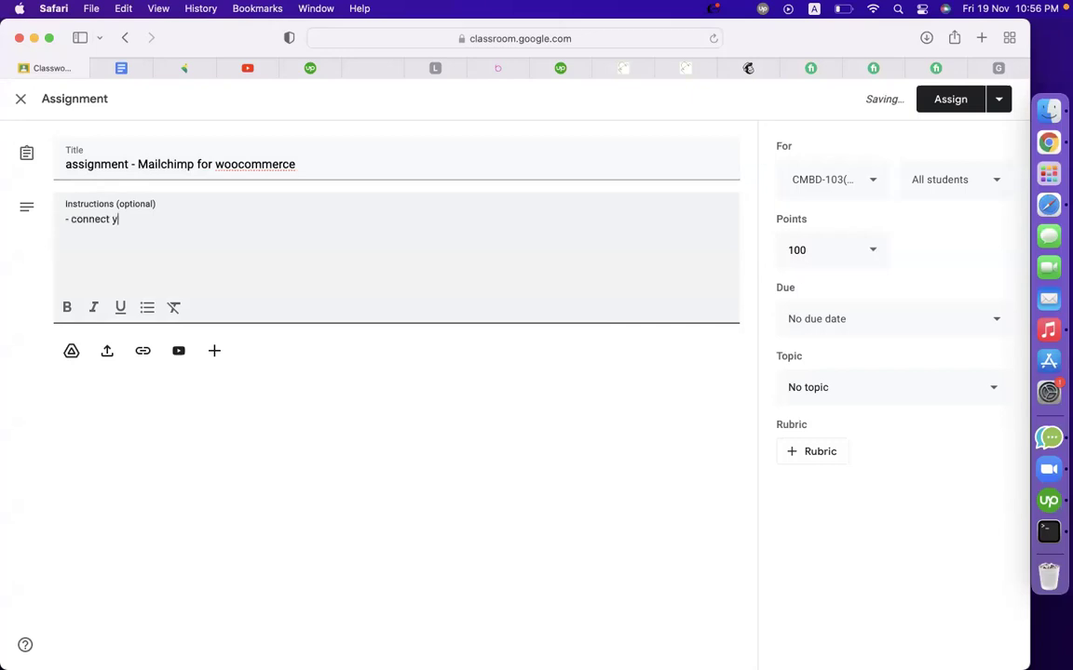
{"action": "type", "text": "our woo site with mailchimp"}
{"action": "key", "text": "Return"}
{"action": "type", "text": "- design "}
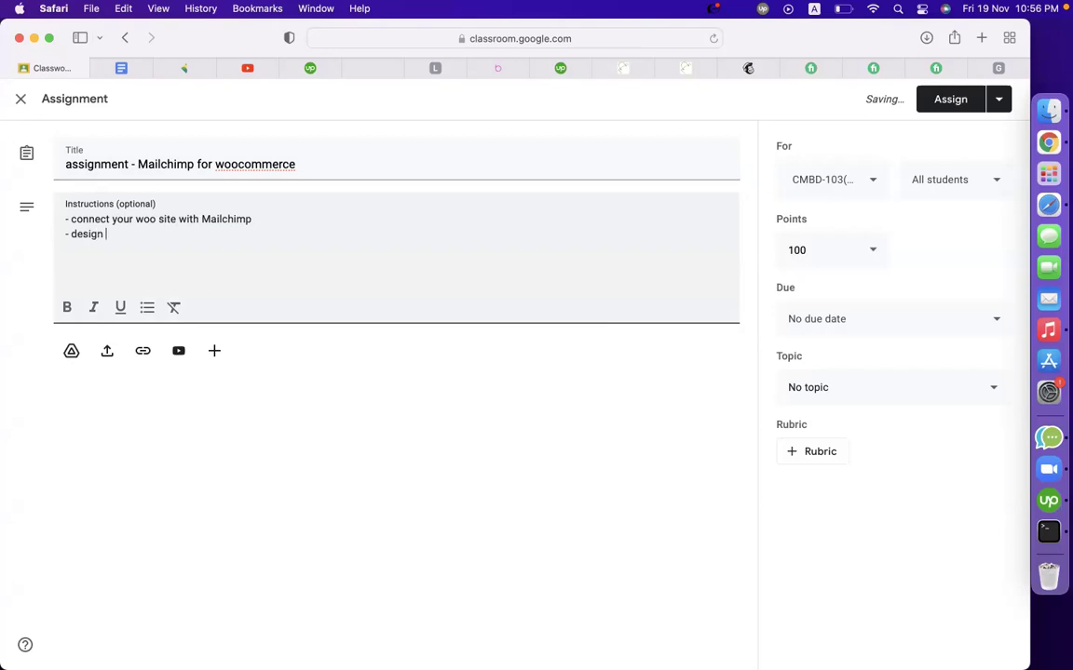
{"action": "type", "text": "pop up"}
{"action": "key", "text": "BackSpace"}
{"action": "type", "text": "and"}
{"action": "key", "text": "BackSpace"}
{"action": "key", "text": "BackSpace"}
{"action": "key", "text": "BackSpace"}
{"action": "type", "text": "order confirmation"}
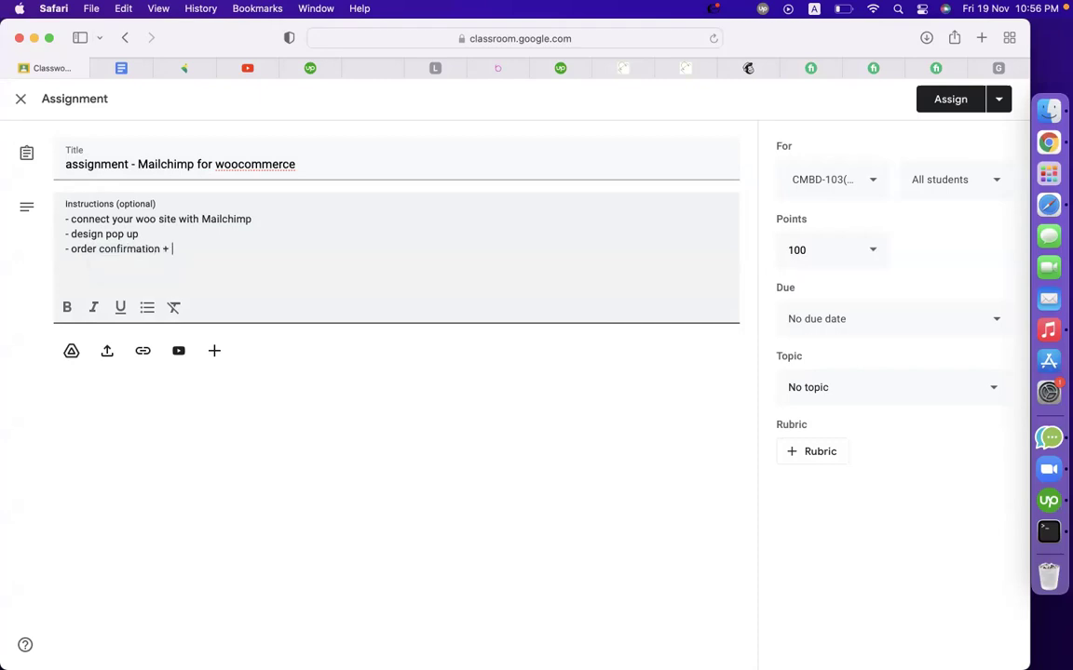
{"action": "type", "text": " + invoice - "}
{"action": "type", "text": "abando"}
{"action": "type", "text": "ned"}
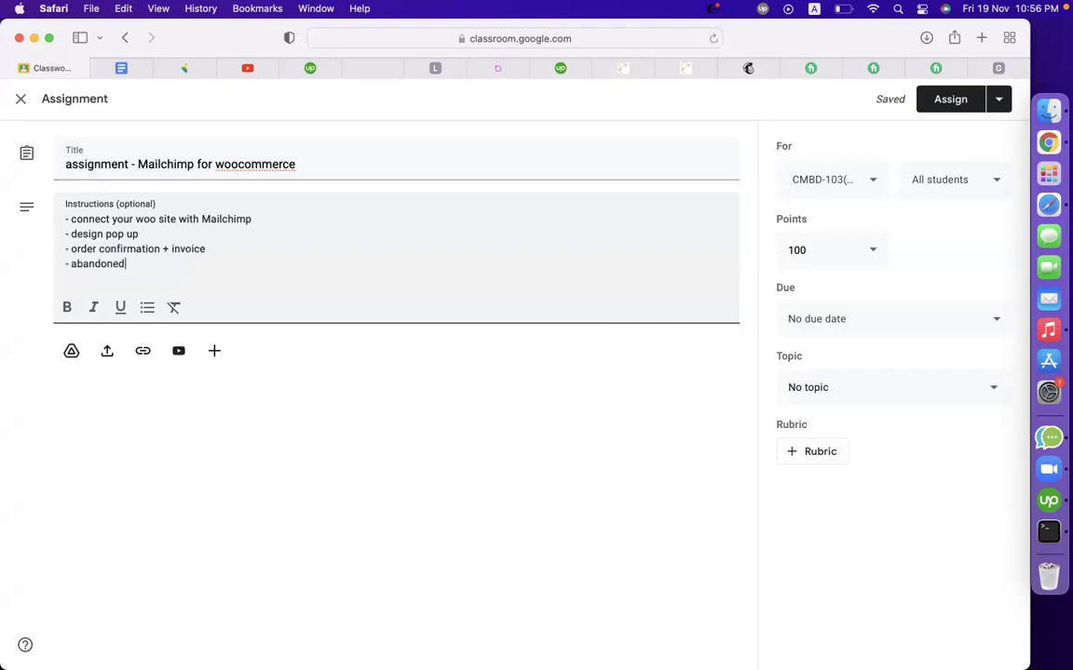
{"action": "type", "text": " cart automation"}
Add the closing line 'take snaps - and upload them at docs and submit docs'.
{"action": "key", "text": "Return"}
{"action": "key", "text": "Return"}
{"action": "type", "text": "snaps - and upl"}
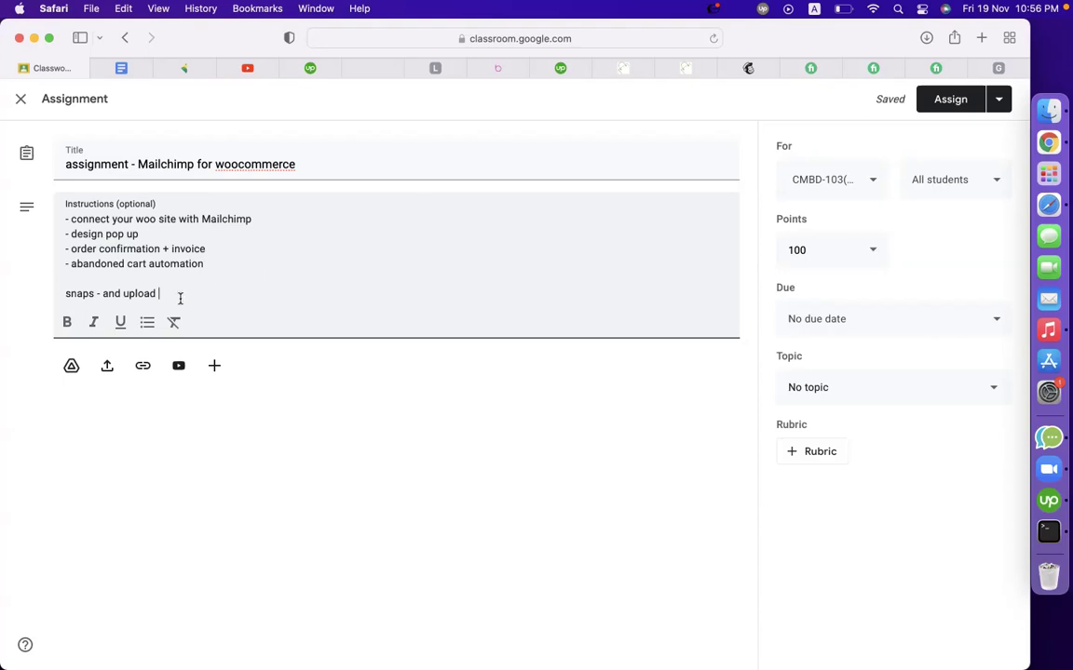
{"action": "type", "text": "oad"}
{"action": "type", "text": "them"}
{"action": "left_click", "coordinate": [65, 294]}
{"action": "type", "text": "take snaps - and upload them at docs "}
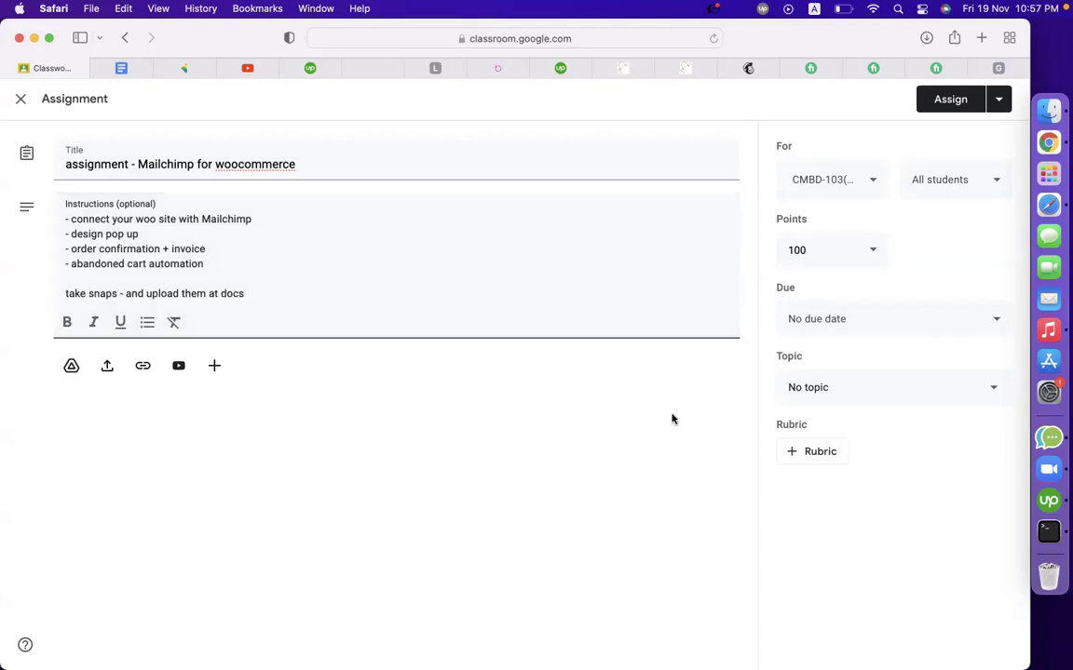
{"action": "type", "text": "and submit docs"}
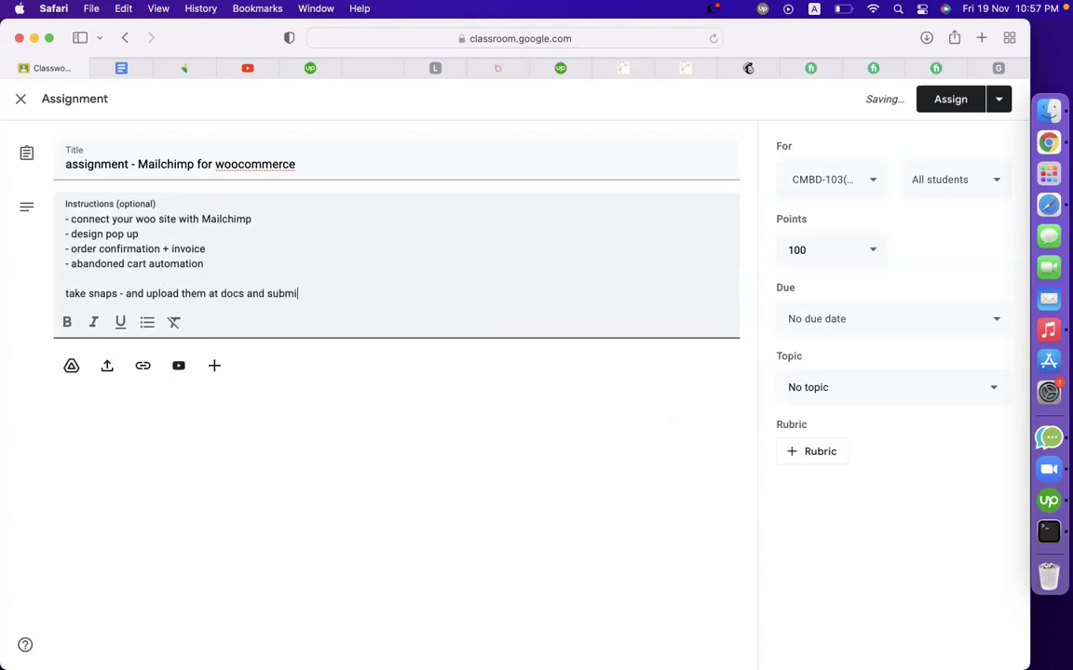
File the assignment under the topic epi-21(Woocommerce Mailchimp Automation).
{"action": "left_click", "coordinate": [890, 397]}
{"action": "scroll", "coordinate": [890, 601], "scroll_direction": "down", "scroll_amount": 5}
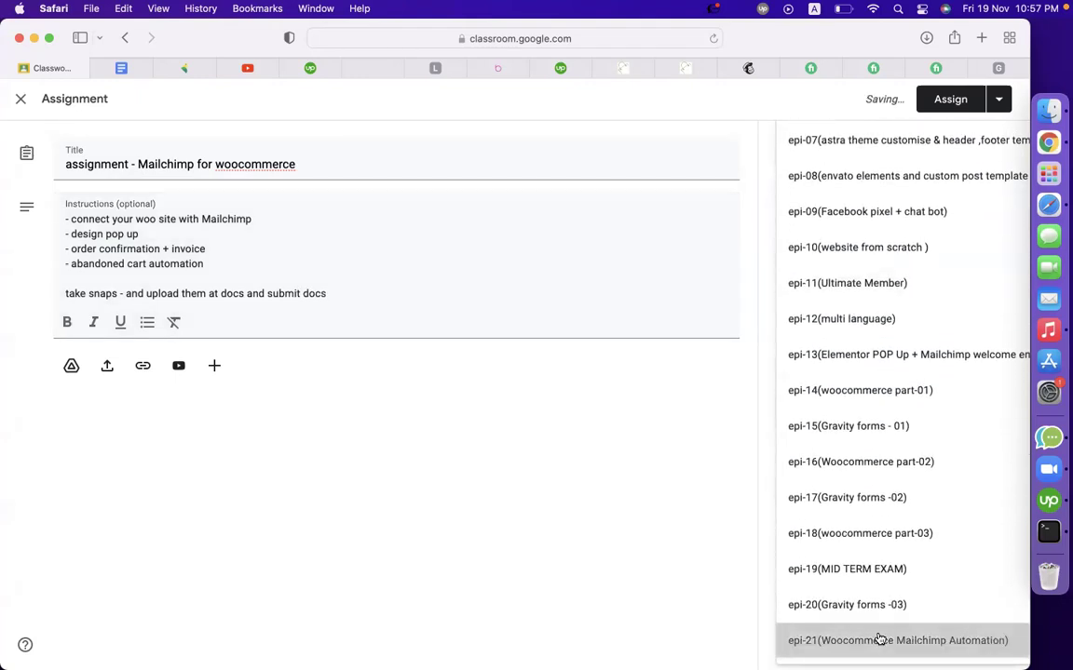
{"action": "left_click", "coordinate": [881, 638]}
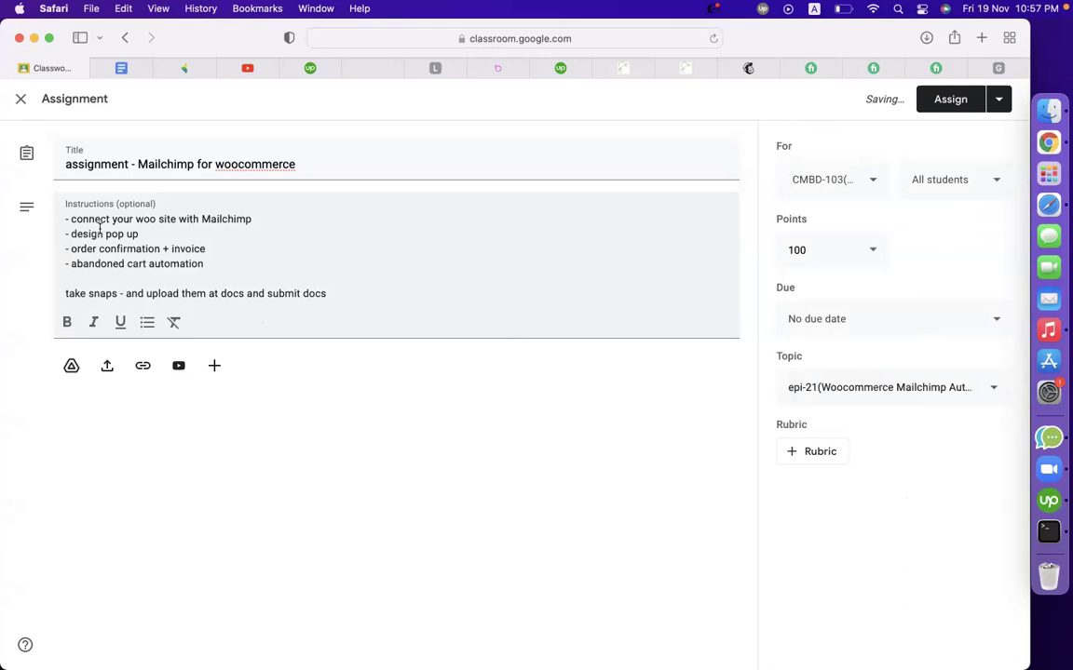
{"action": "left_click_drag", "start_coordinate": [94, 219], "coordinate": [199, 220]}
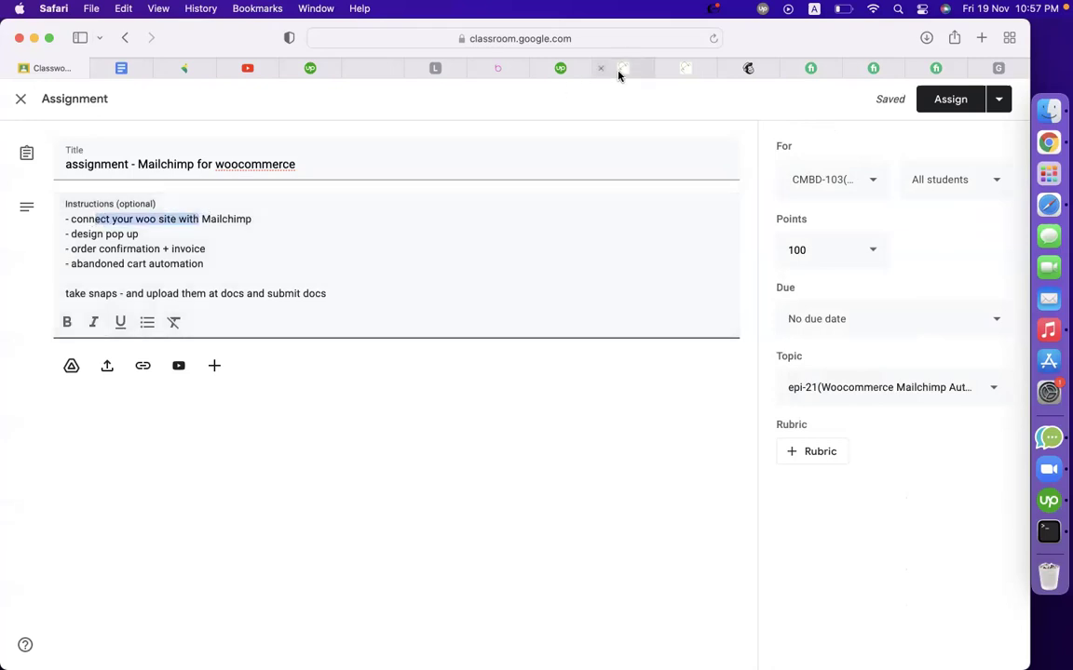
{"action": "left_click", "coordinate": [618, 68]}
{"action": "scroll", "coordinate": [156, 326], "scroll_direction": "down", "scroll_amount": 5}
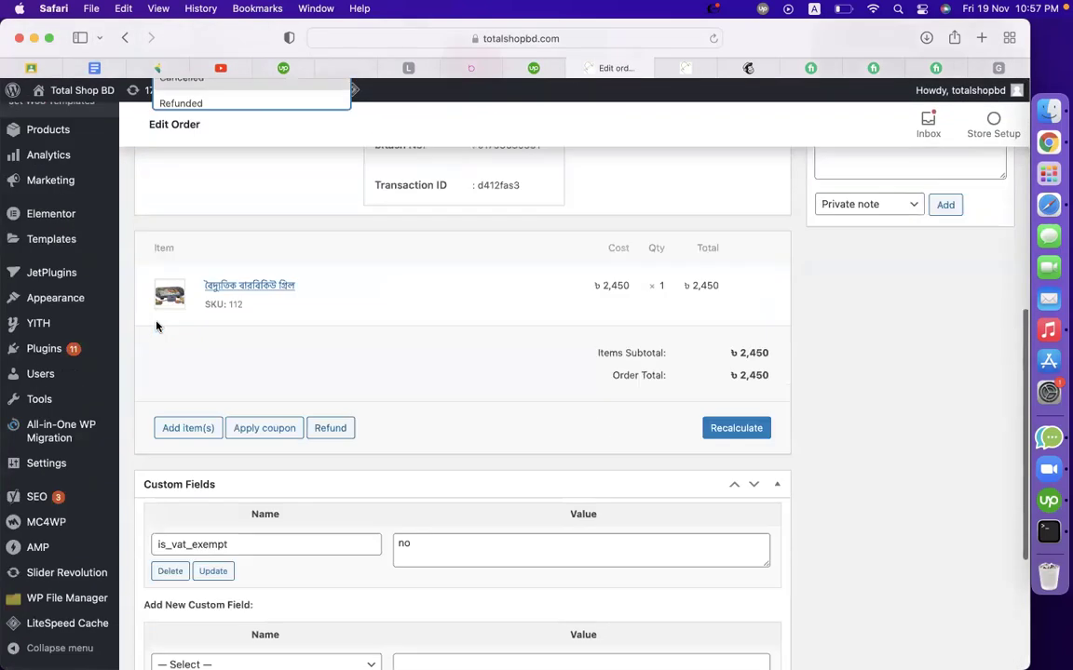
{"action": "scroll", "coordinate": [156, 326], "scroll_direction": "down", "scroll_amount": 3}
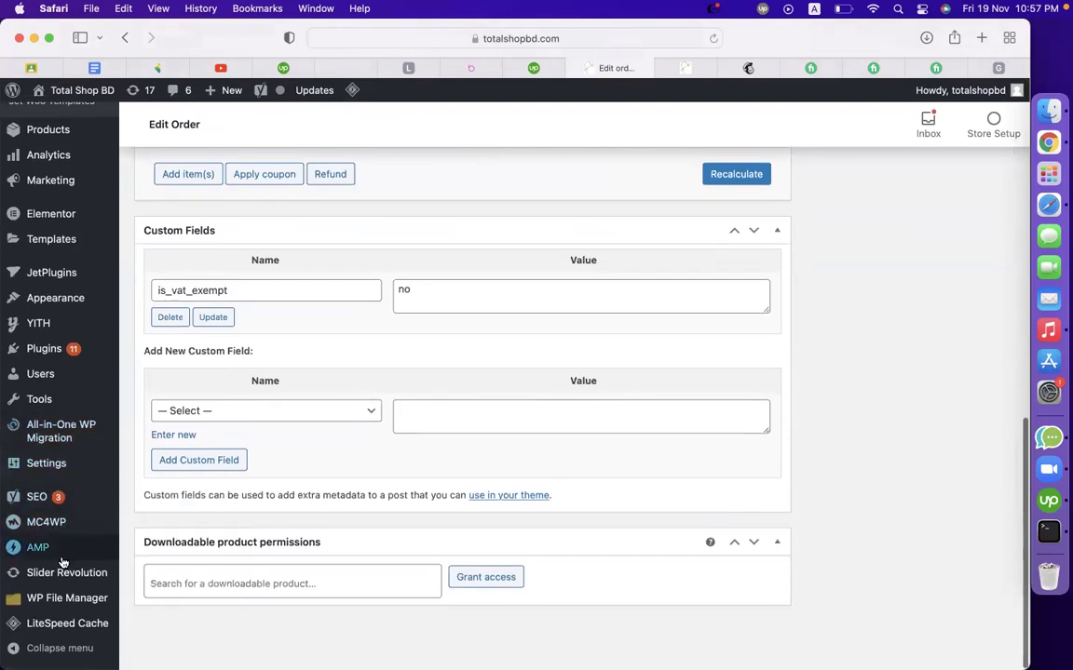
{"action": "scroll", "coordinate": [79, 471], "scroll_direction": "up", "scroll_amount": 10}
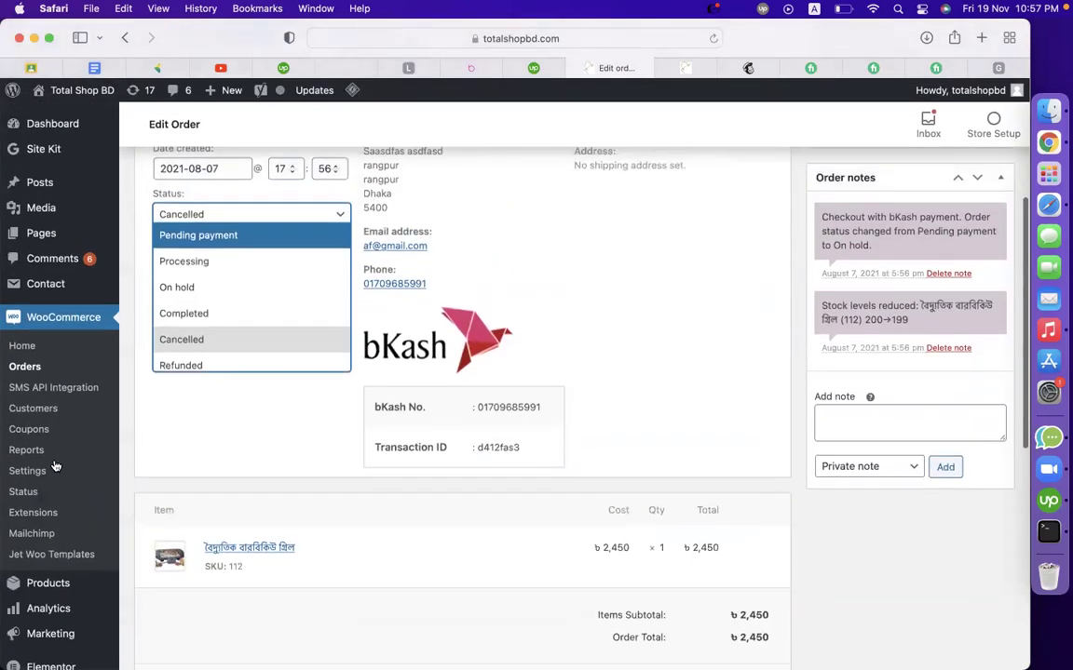
{"action": "left_click", "coordinate": [686, 68]}
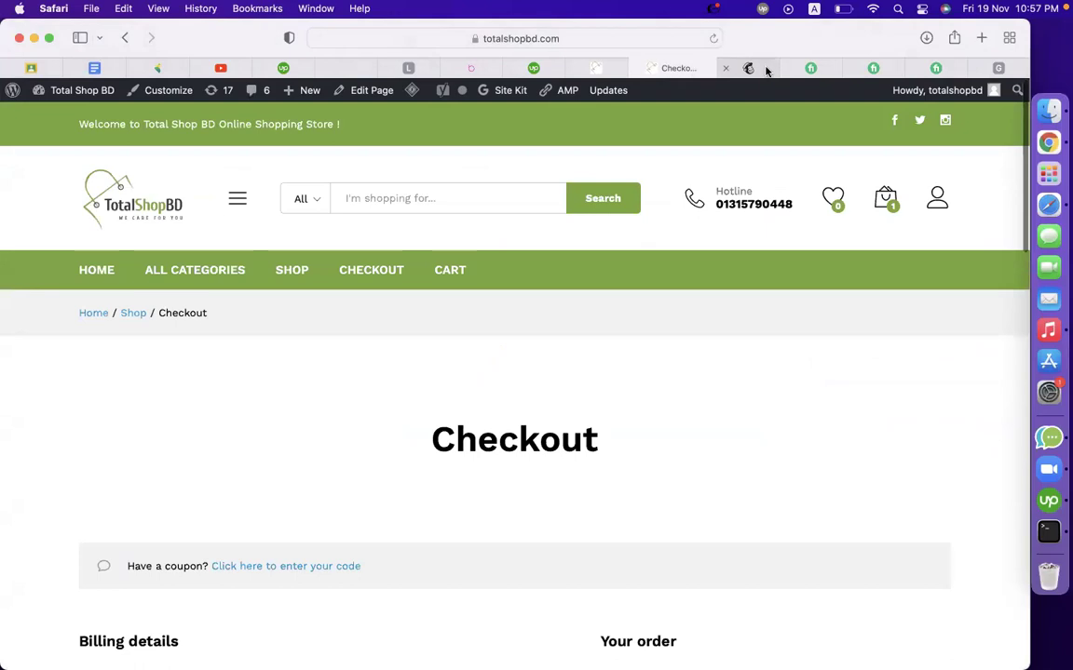
{"action": "left_click", "coordinate": [765, 69]}
{"action": "left_click", "coordinate": [677, 69]}
{"action": "left_click", "coordinate": [574, 69]}
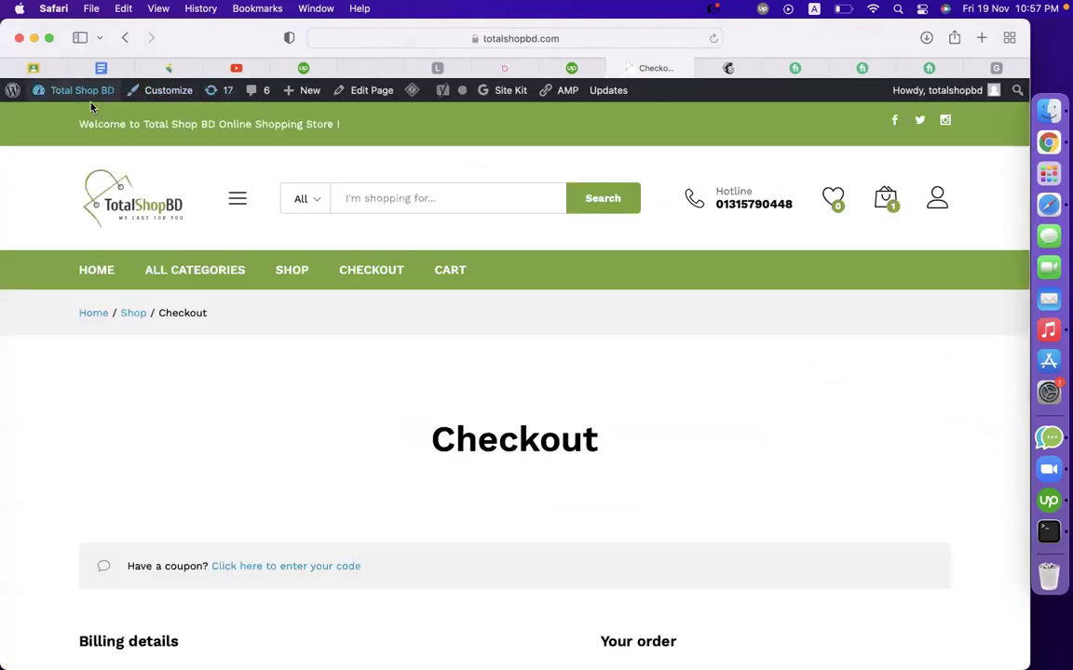
{"action": "mouse_move", "coordinate": [75, 91]}
{"action": "left_click", "coordinate": [61, 119]}
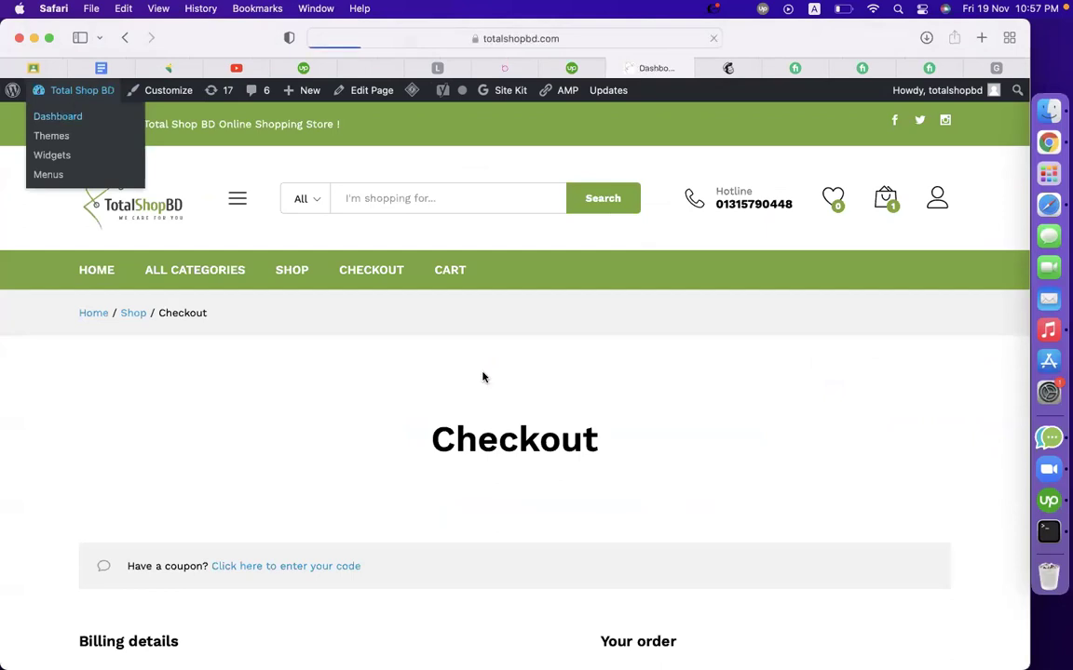
{"action": "scroll", "coordinate": [223, 373], "scroll_direction": "down", "scroll_amount": 3}
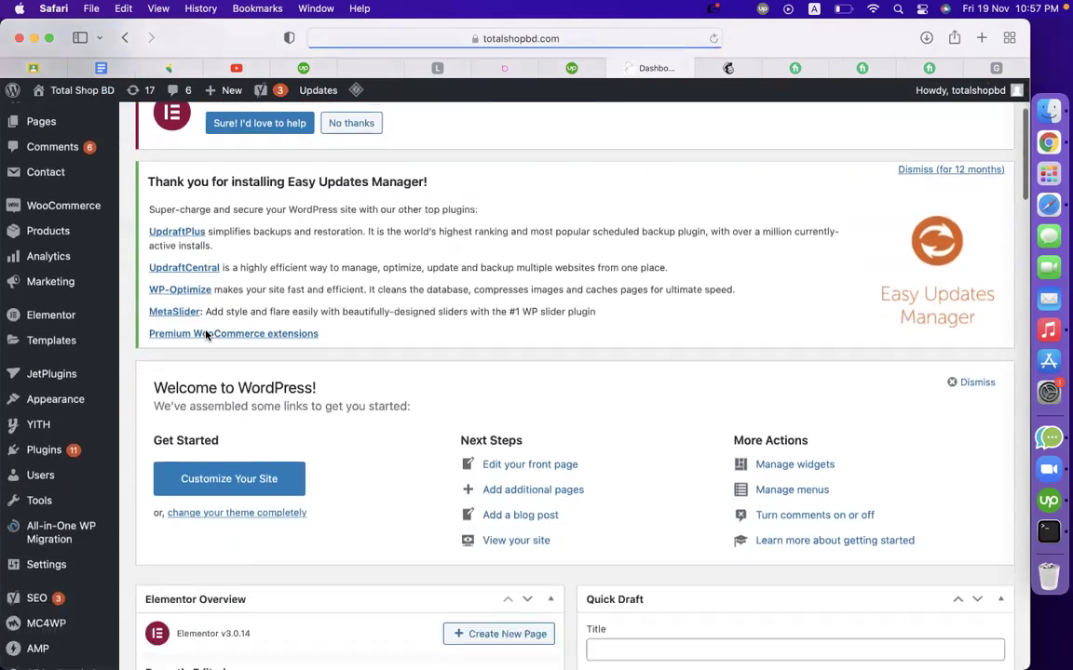
{"action": "scroll", "coordinate": [224, 521], "scroll_direction": "down", "scroll_amount": 8}
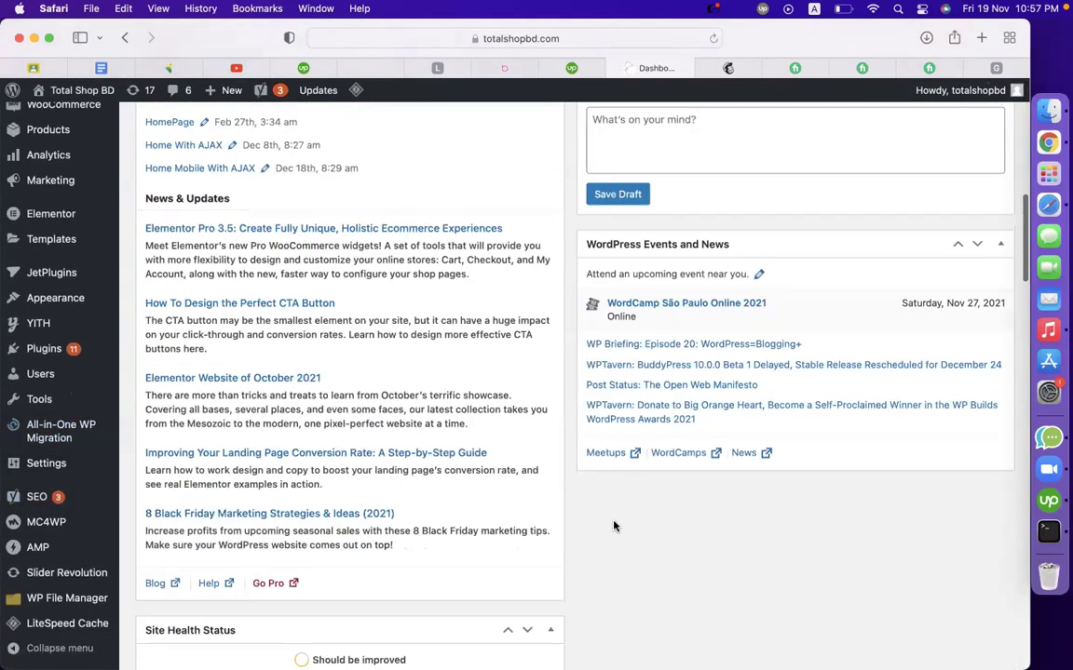
{"action": "scroll", "coordinate": [103, 432], "scroll_direction": "up", "scroll_amount": 1}
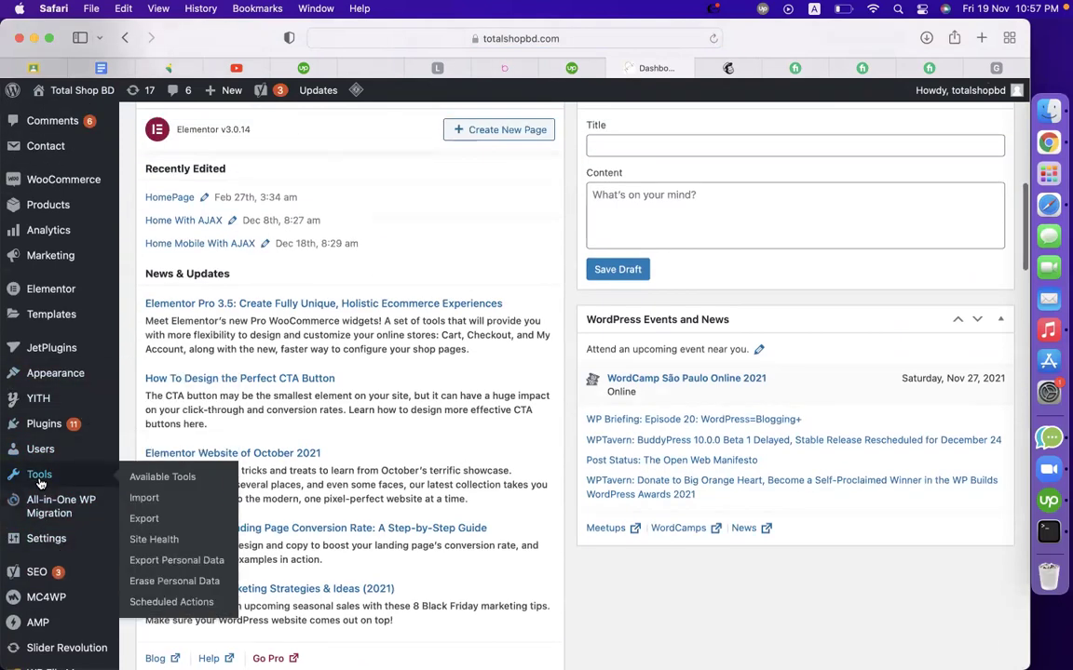
{"action": "scroll", "coordinate": [38, 599], "scroll_direction": "down", "scroll_amount": 5}
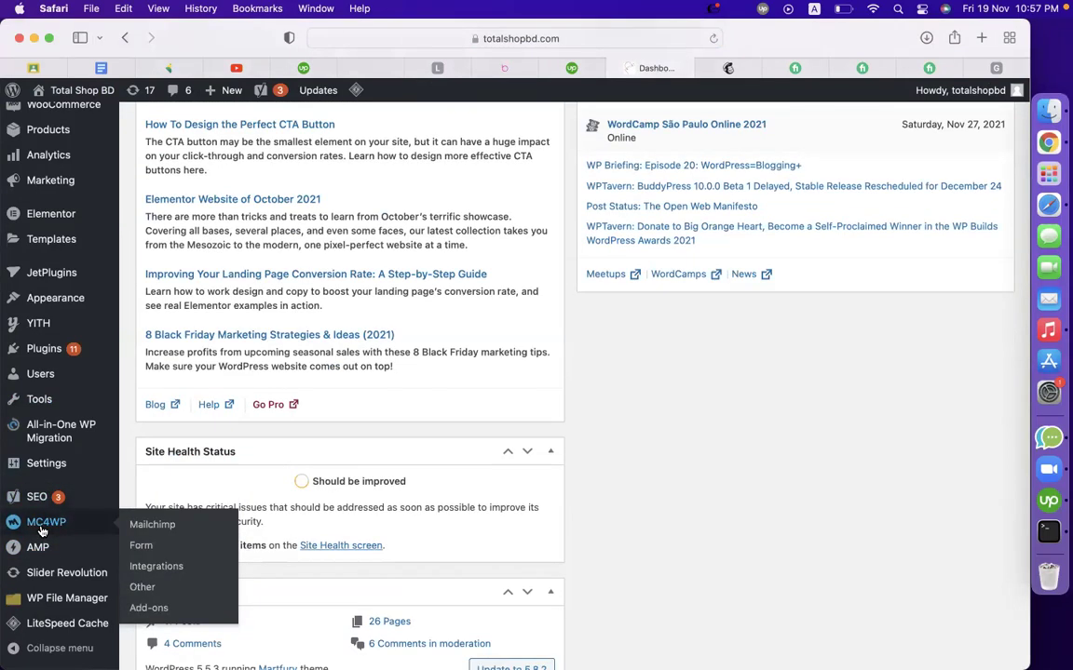
{"action": "scroll", "coordinate": [41, 530], "scroll_direction": "up", "scroll_amount": 4}
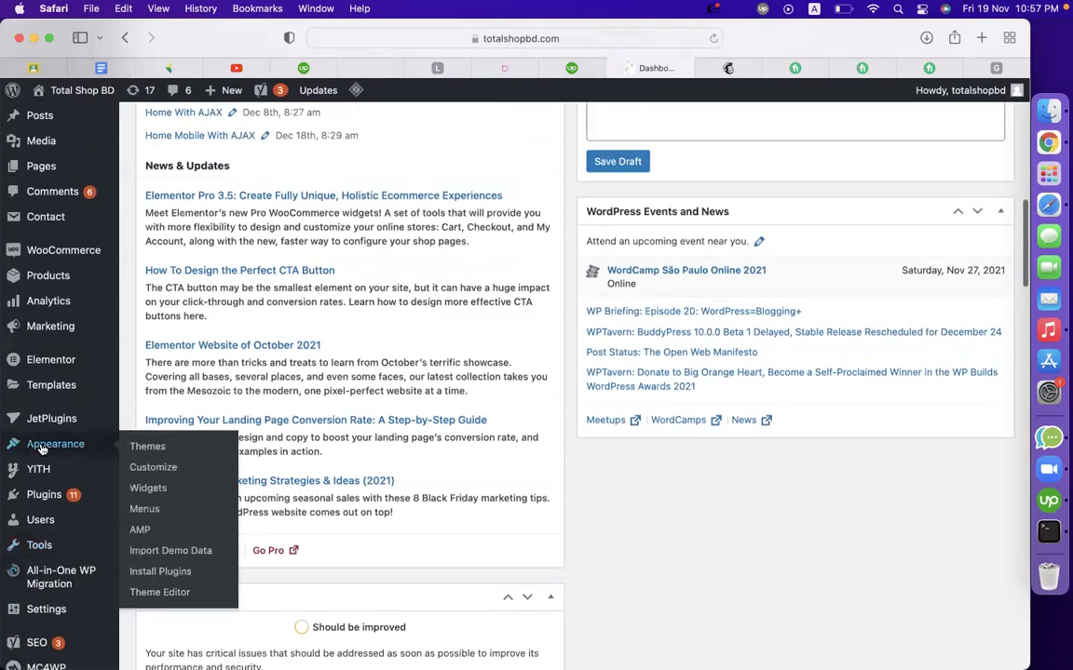
{"action": "scroll", "coordinate": [41, 450], "scroll_direction": "up", "scroll_amount": 3}
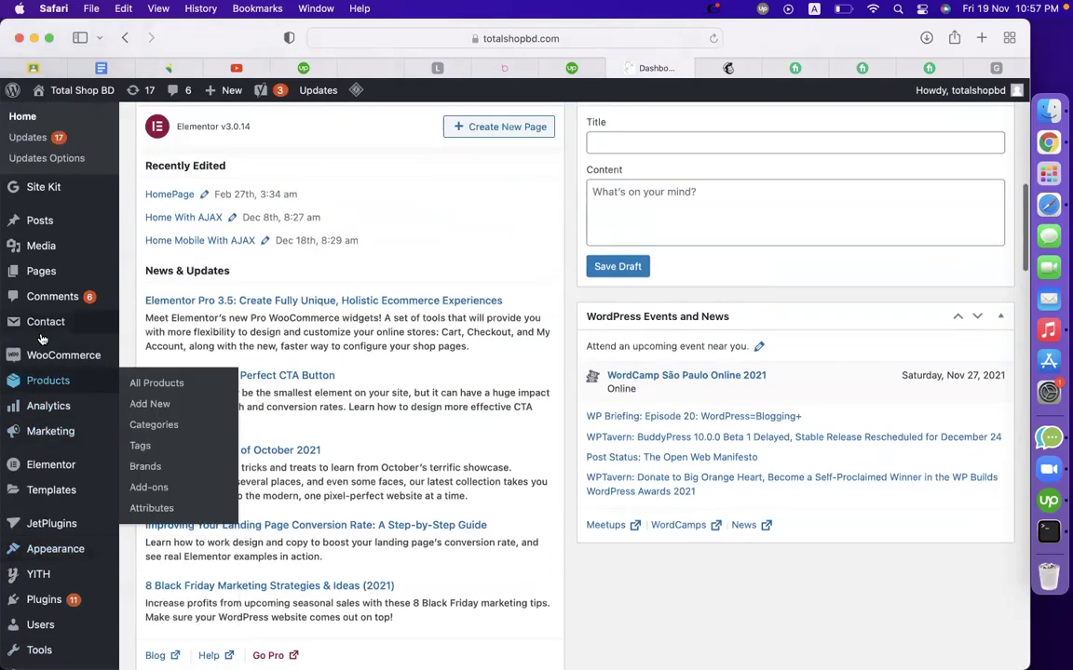
{"action": "scroll", "coordinate": [48, 462], "scroll_direction": "up", "scroll_amount": 3}
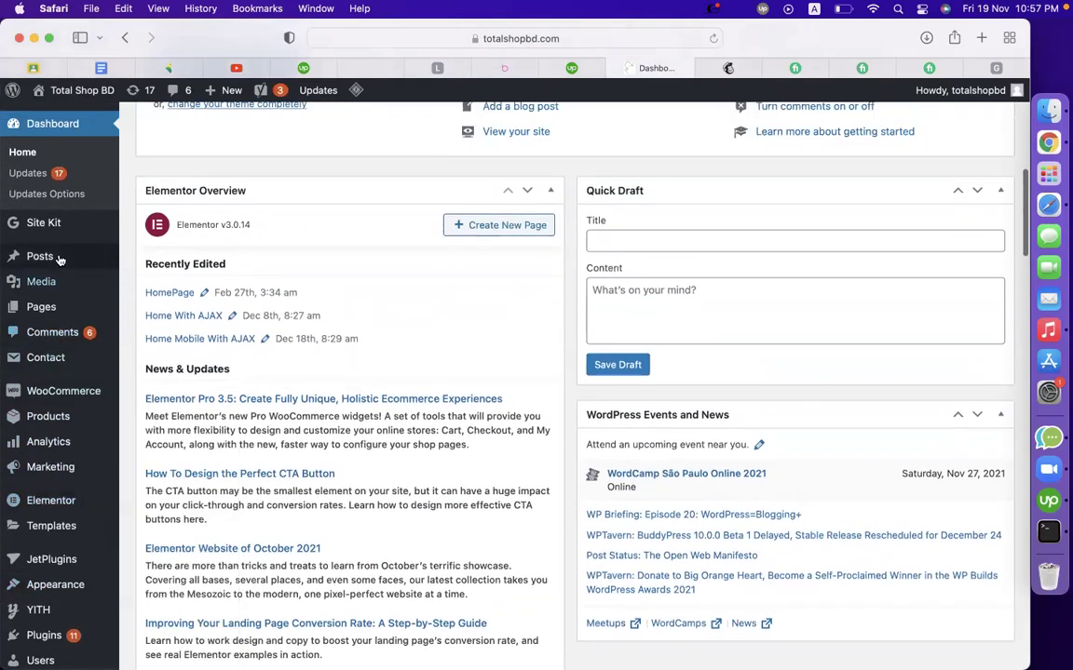
{"action": "scroll", "coordinate": [47, 428], "scroll_direction": "down", "scroll_amount": 4}
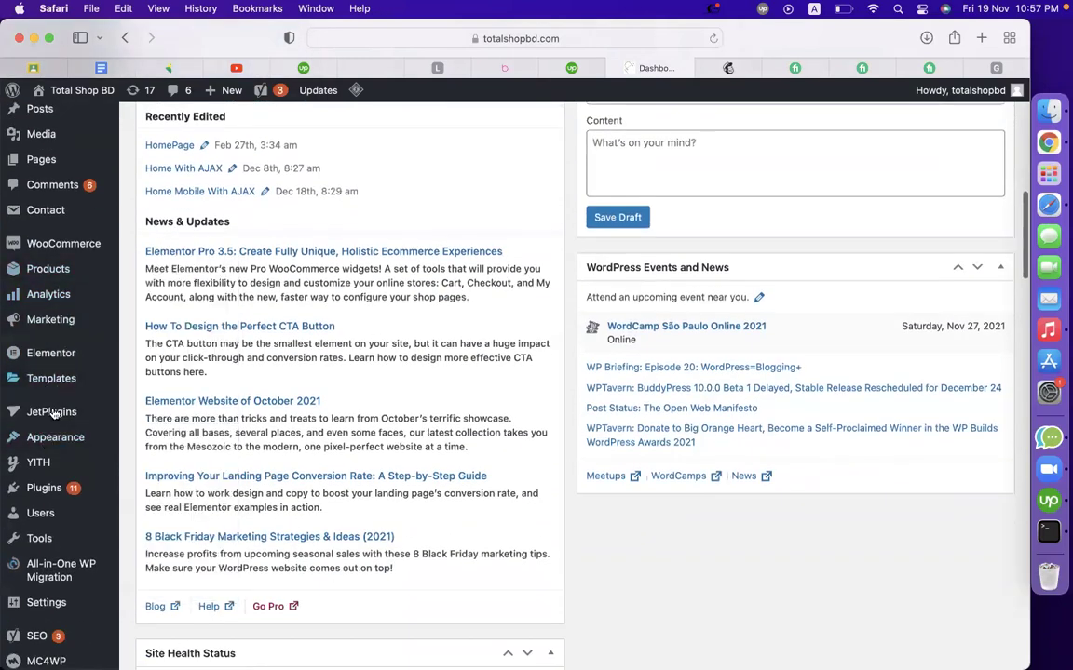
{"action": "scroll", "coordinate": [54, 412], "scroll_direction": "down", "scroll_amount": 3}
{"action": "mouse_move", "coordinate": [48, 398]}
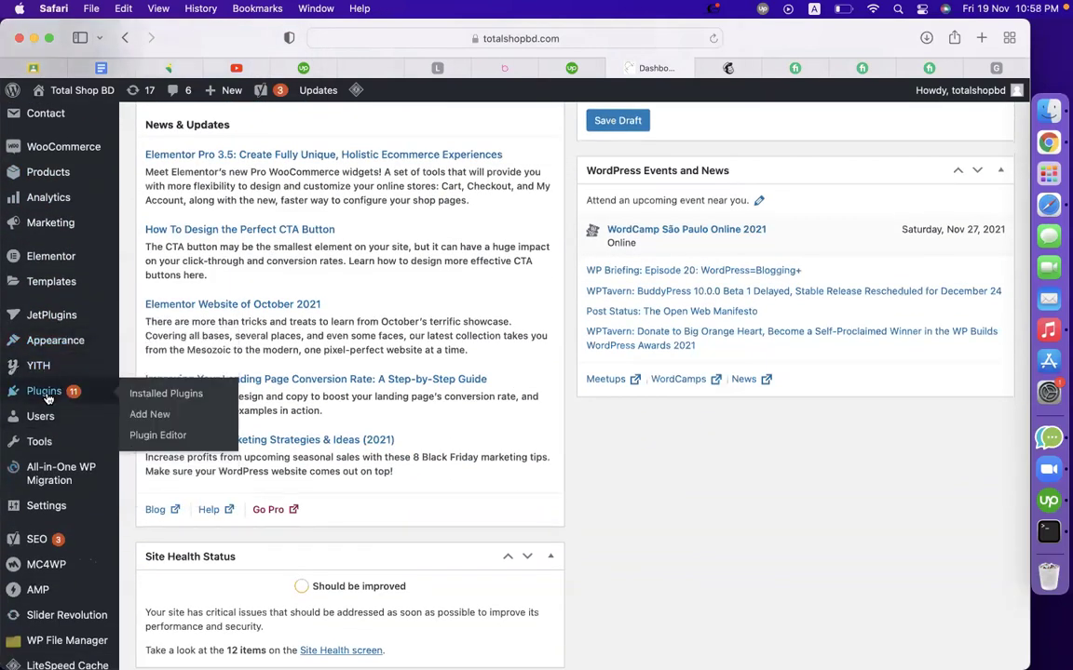
{"action": "scroll", "coordinate": [55, 446], "scroll_direction": "down", "scroll_amount": 4}
{"action": "mouse_move", "coordinate": [41, 491]}
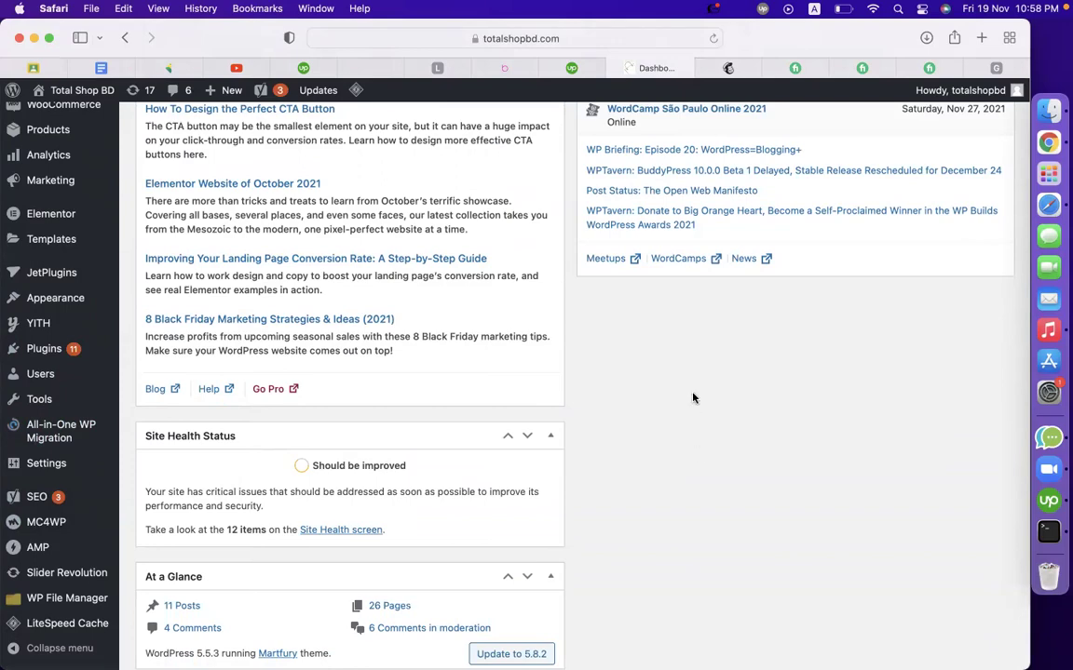
{"action": "scroll", "coordinate": [693, 398], "scroll_direction": "up", "scroll_amount": 12}
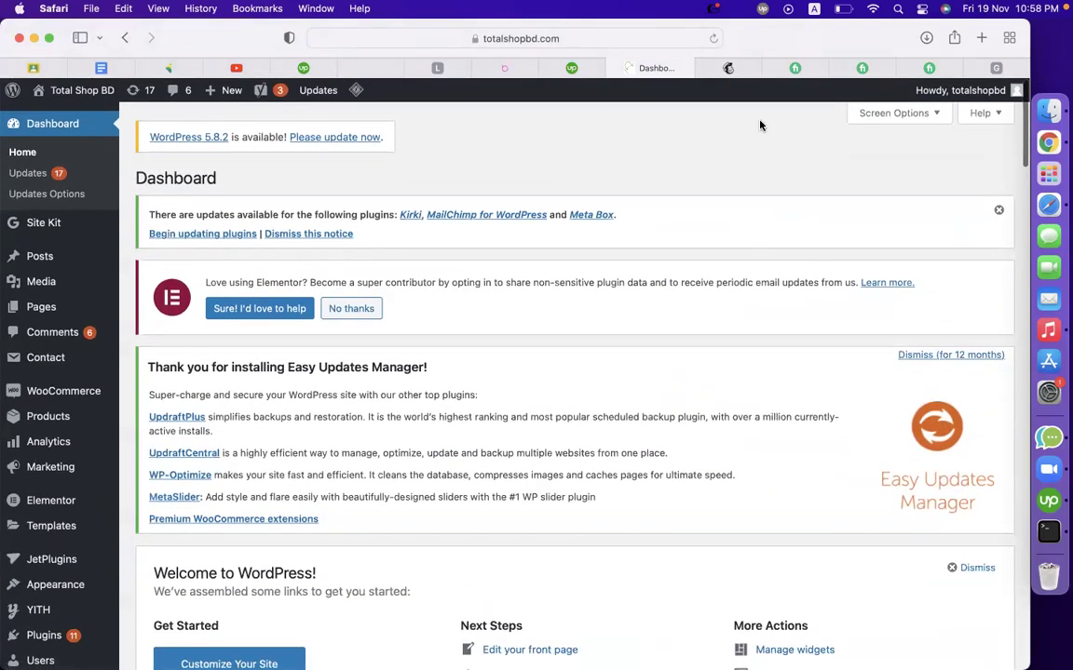
Open the 'Abandoned Cart for Total Shop BD' campaign report from the Mailchimp Campaigns list.
{"action": "left_click", "coordinate": [738, 78]}
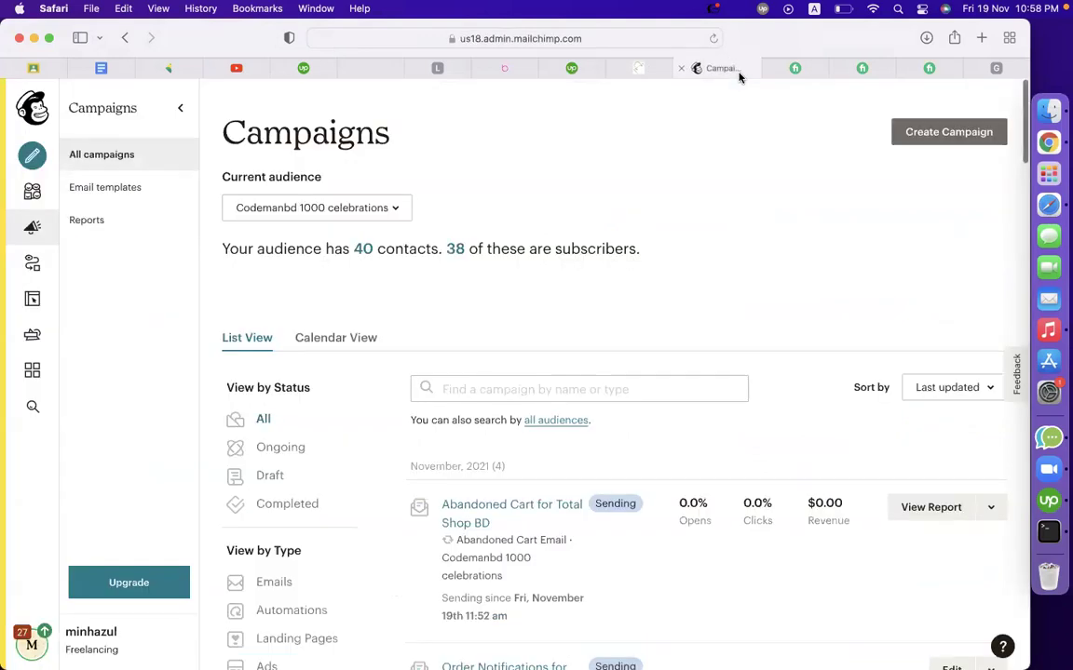
{"action": "left_click", "coordinate": [643, 68]}
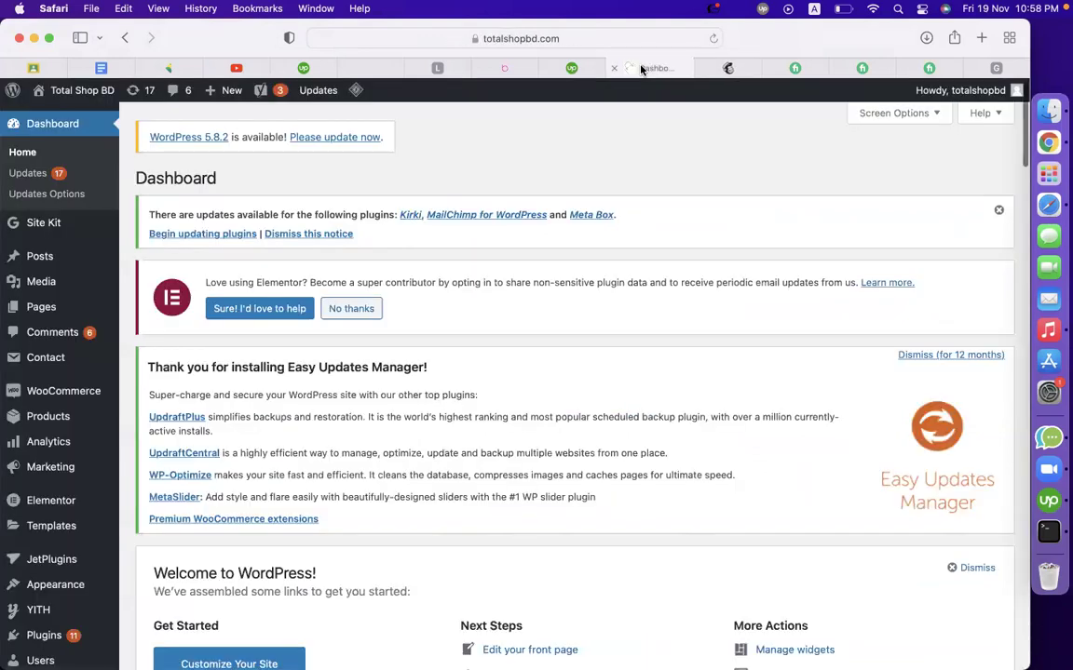
{"action": "left_click", "coordinate": [722, 68]}
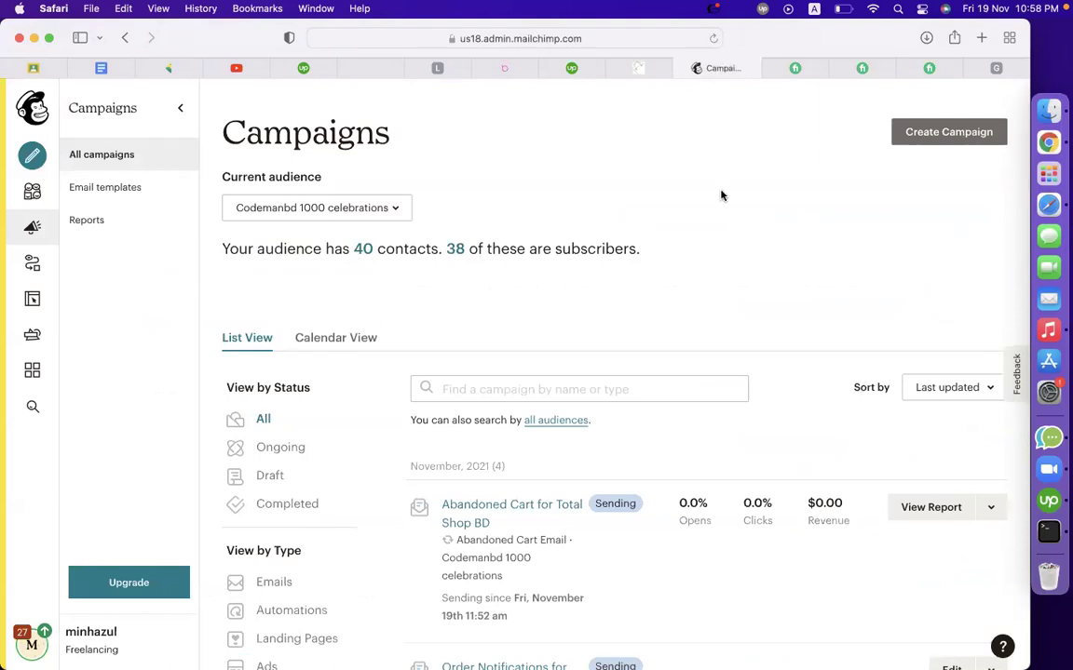
{"action": "left_click", "coordinate": [642, 69]}
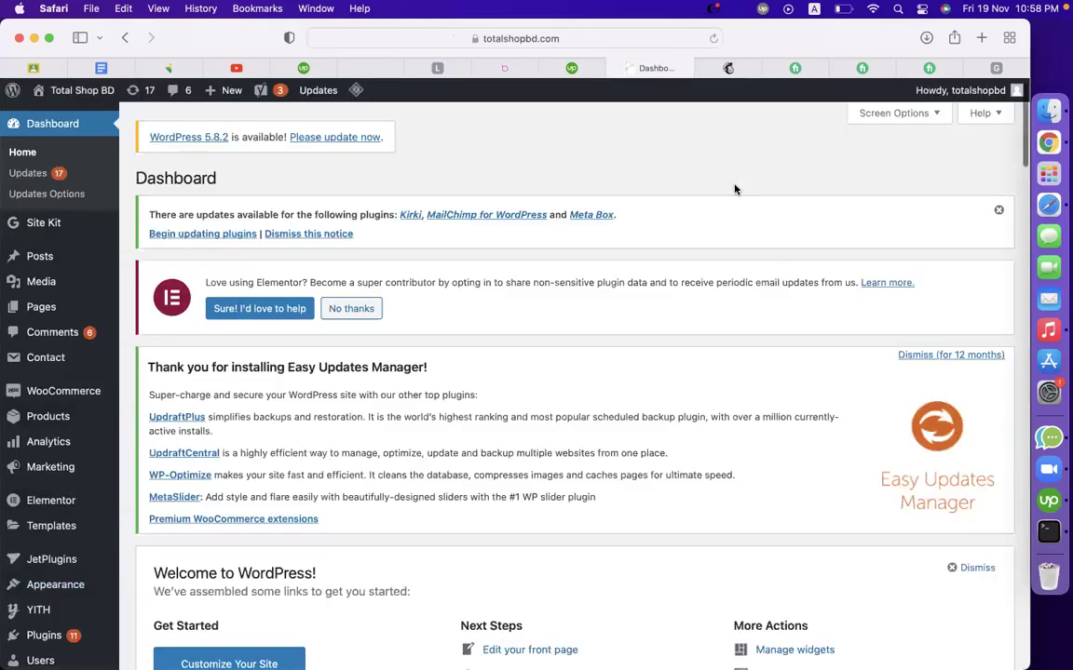
{"action": "left_click", "coordinate": [731, 68]}
{"action": "scroll", "coordinate": [563, 427], "scroll_direction": "down", "scroll_amount": 8}
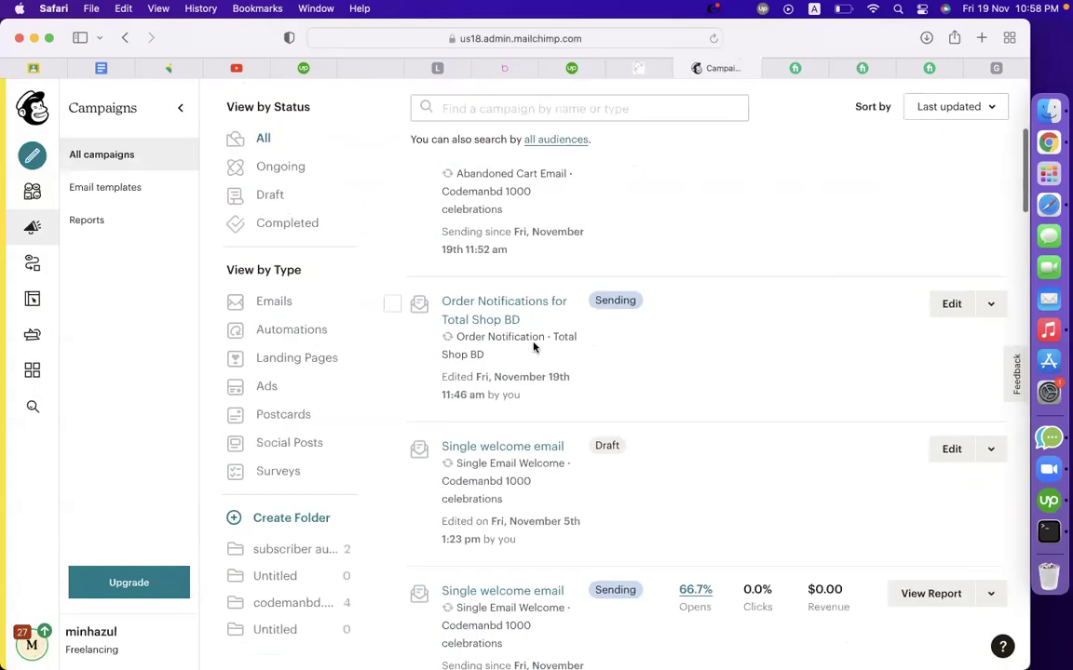
{"action": "scroll", "coordinate": [533, 347], "scroll_direction": "up", "scroll_amount": 3}
{"action": "left_click", "coordinate": [507, 286]}
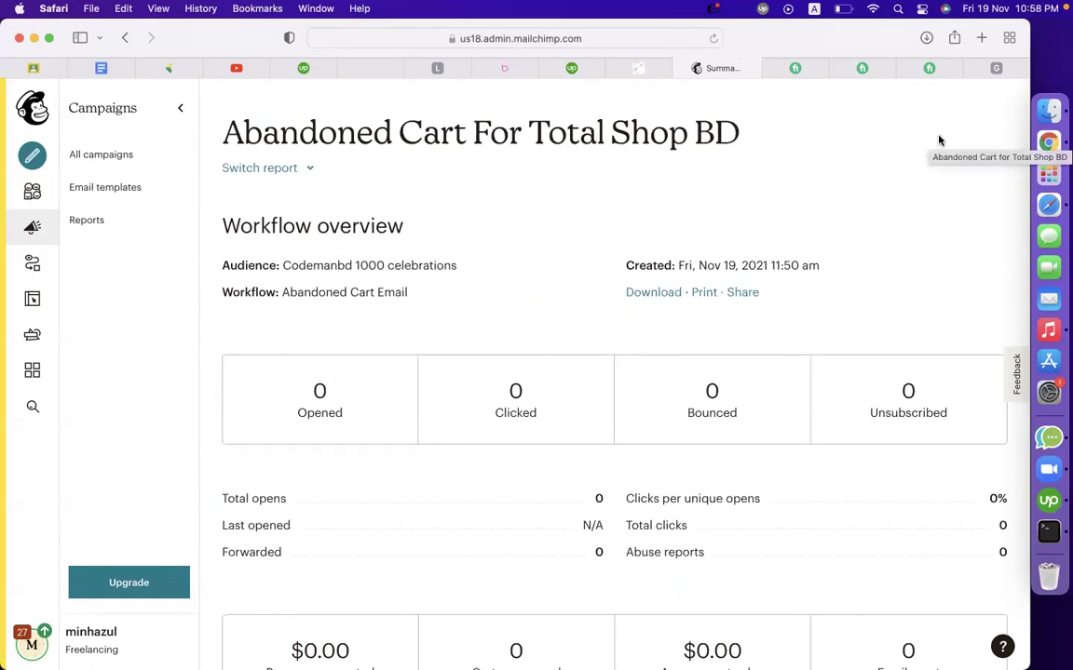
{"action": "left_click", "coordinate": [1024, 129]}
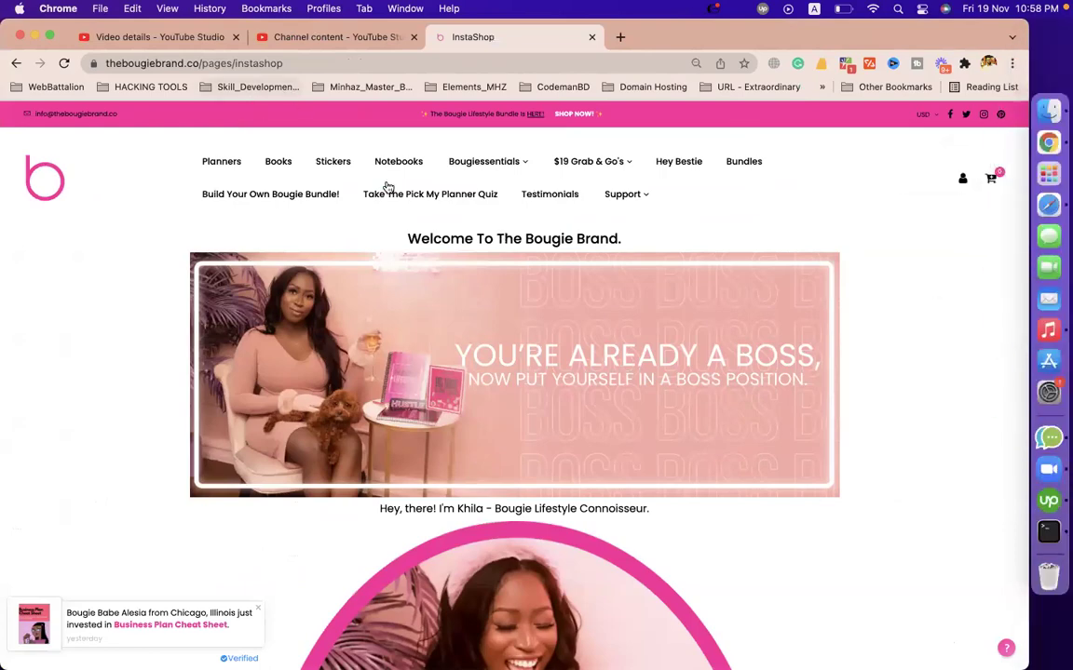
{"action": "left_click", "coordinate": [1020, 209]}
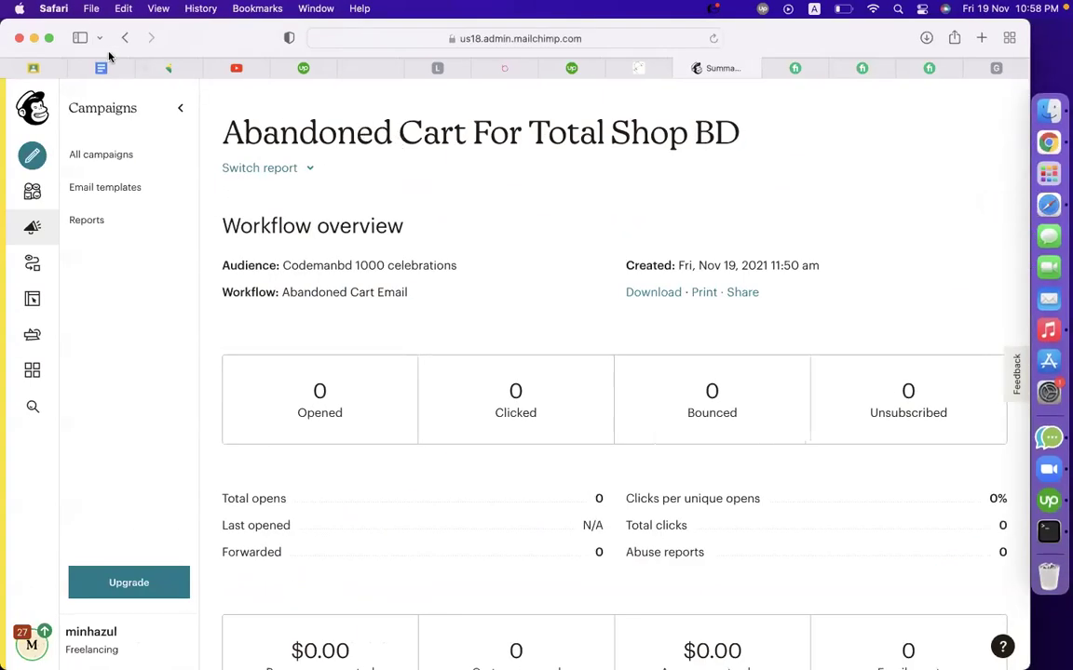
{"action": "left_click", "coordinate": [34, 69]}
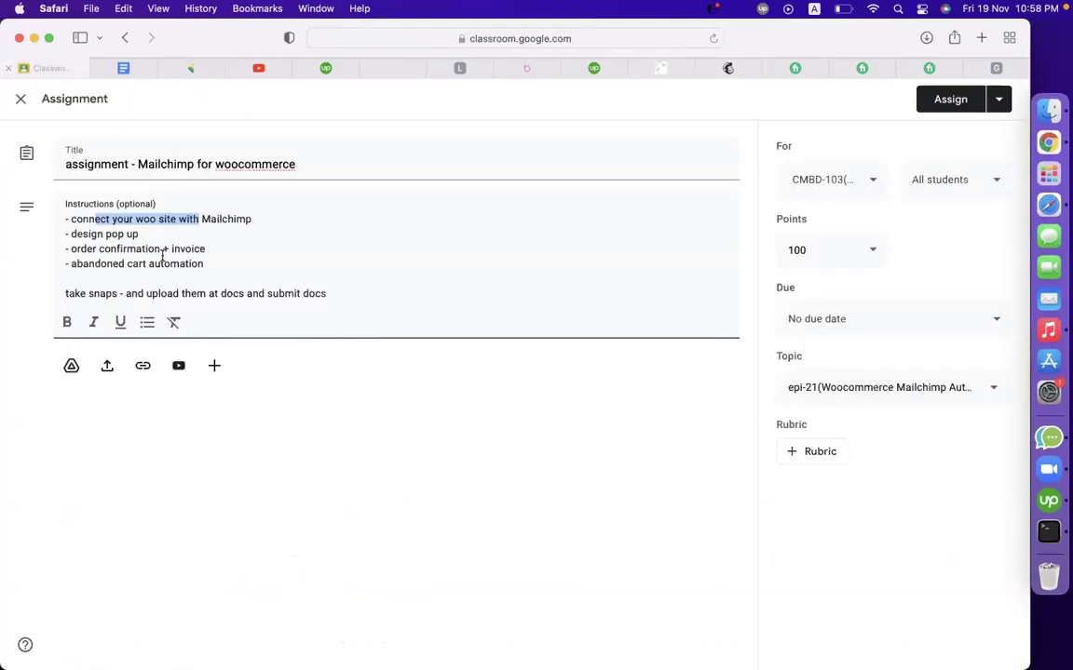
Assign the 'Mailchimp for woocommerce' assignment to all students in the class.
{"action": "left_click", "coordinate": [950, 101]}
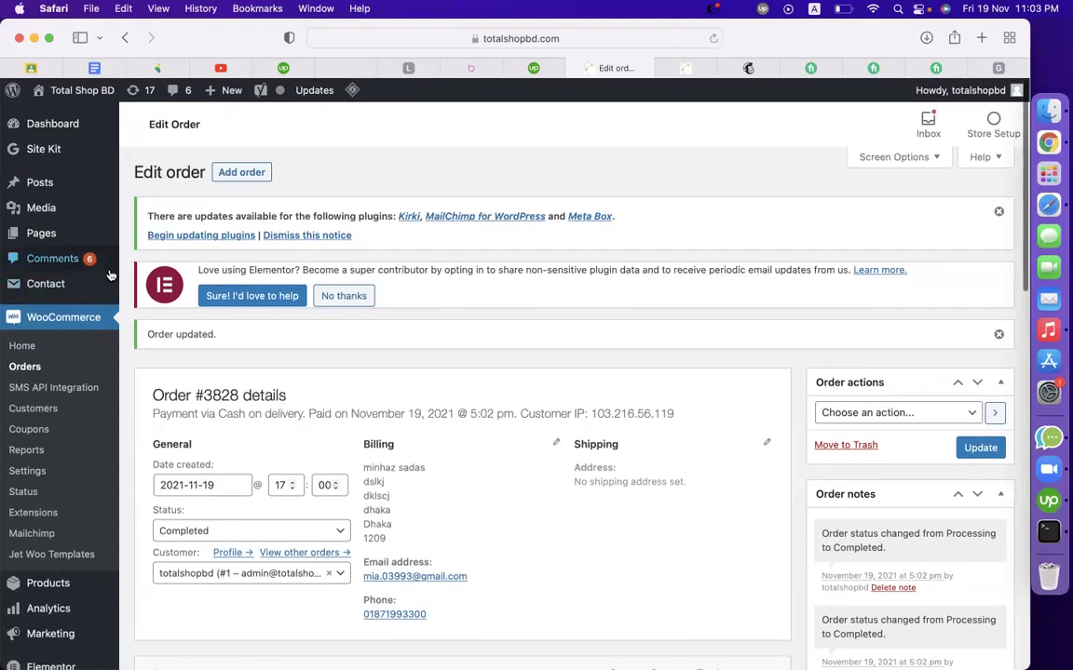
{"action": "scroll", "coordinate": [64, 587], "scroll_direction": "down", "scroll_amount": 3}
{"action": "mouse_move", "coordinate": [67, 523]}
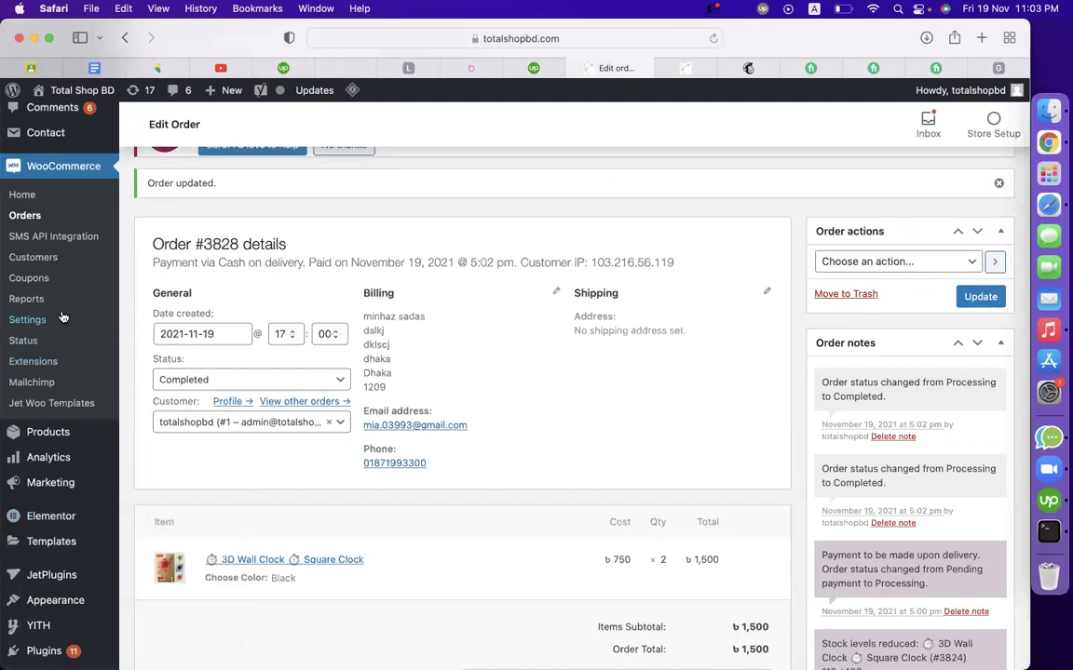
{"action": "left_click", "coordinate": [668, 68]}
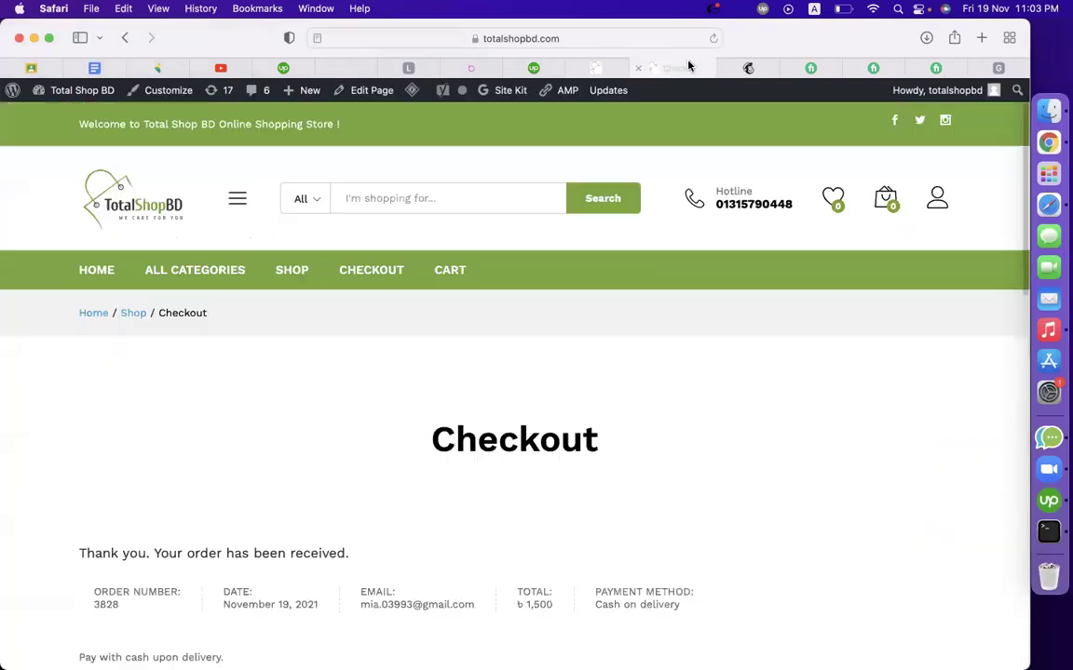
Load the TotalShopBD store and open the Round Clock 3D wall clock product page.
{"action": "key", "text": "super+r"}
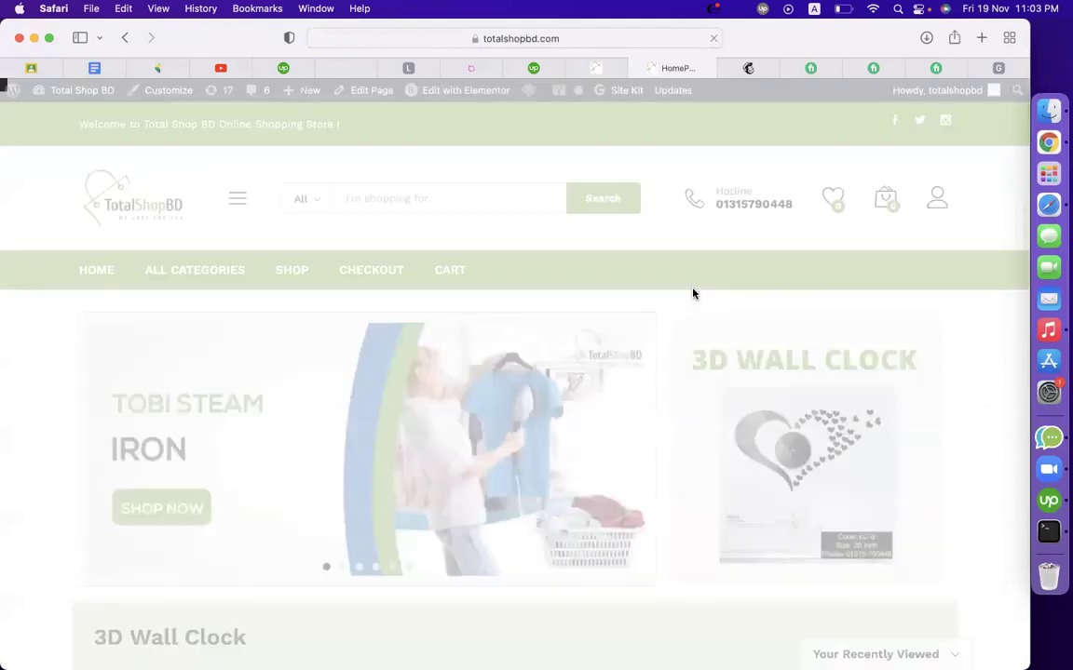
{"action": "scroll", "coordinate": [431, 466], "scroll_direction": "down", "scroll_amount": 10}
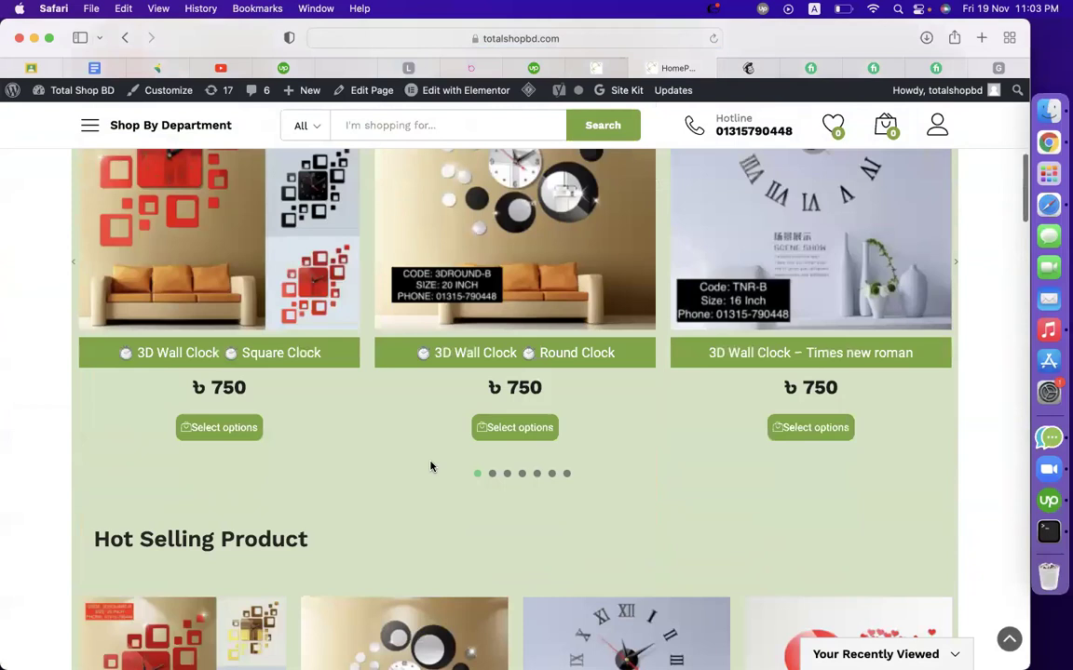
{"action": "key", "text": "super+r"}
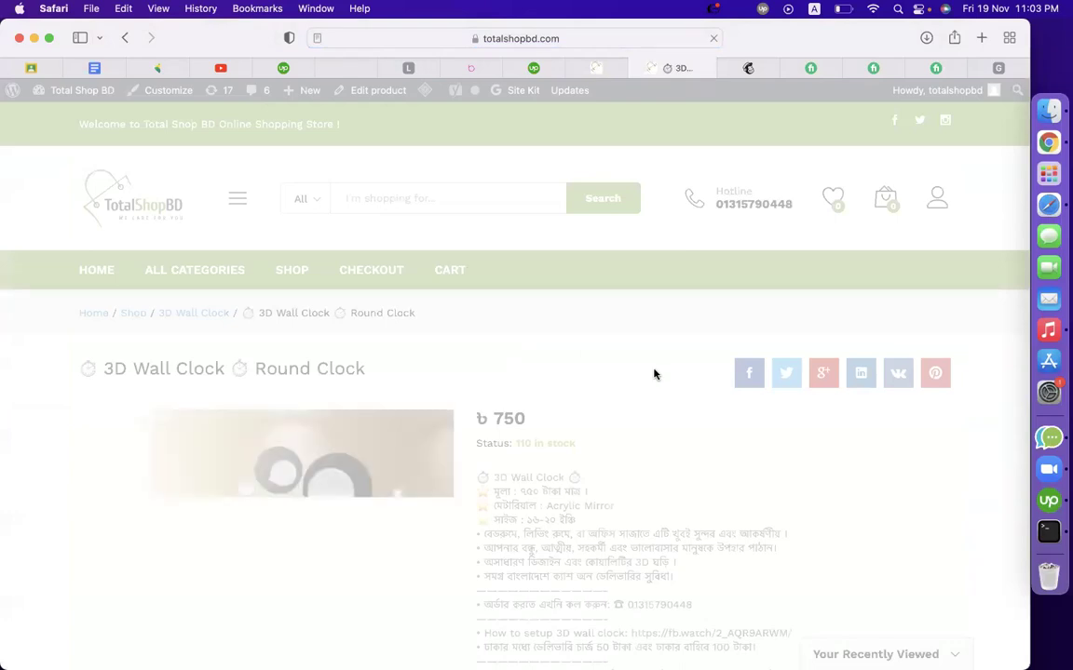
{"action": "scroll", "coordinate": [654, 374], "scroll_direction": "down", "scroll_amount": 3}
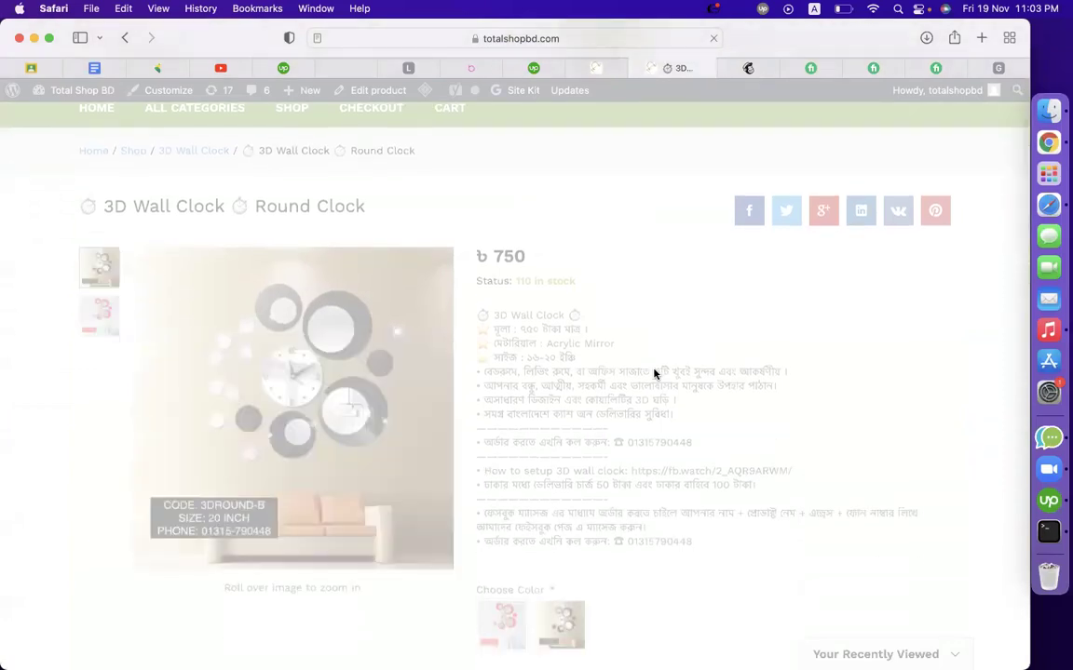
{"action": "left_click", "coordinate": [599, 70]}
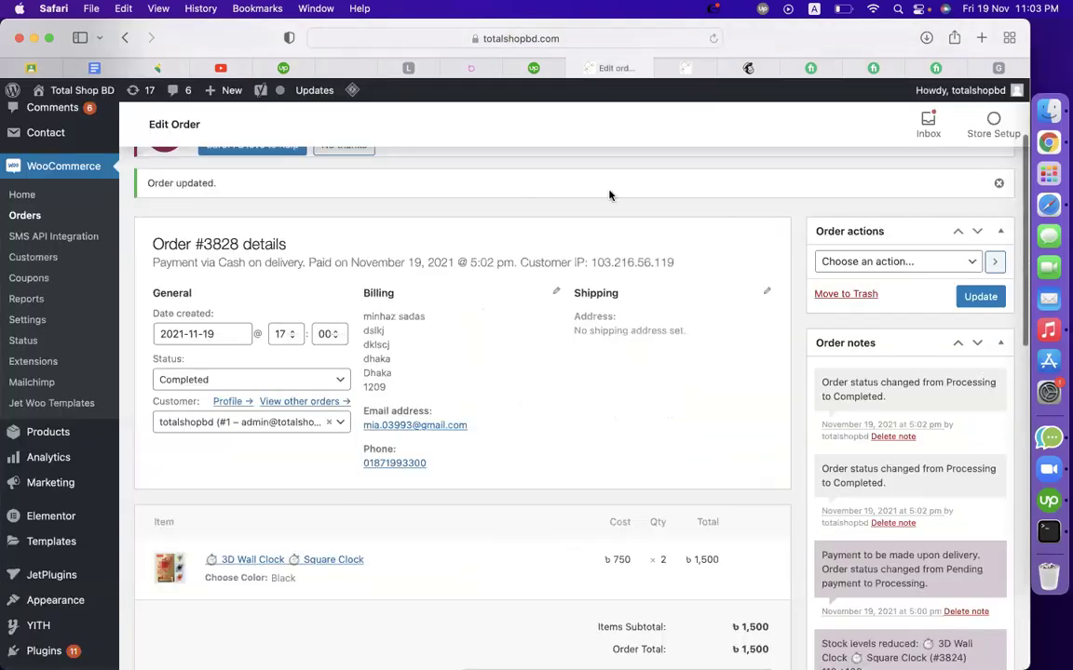
{"action": "scroll", "coordinate": [141, 307], "scroll_direction": "up", "scroll_amount": 3}
{"action": "left_click", "coordinate": [675, 68]}
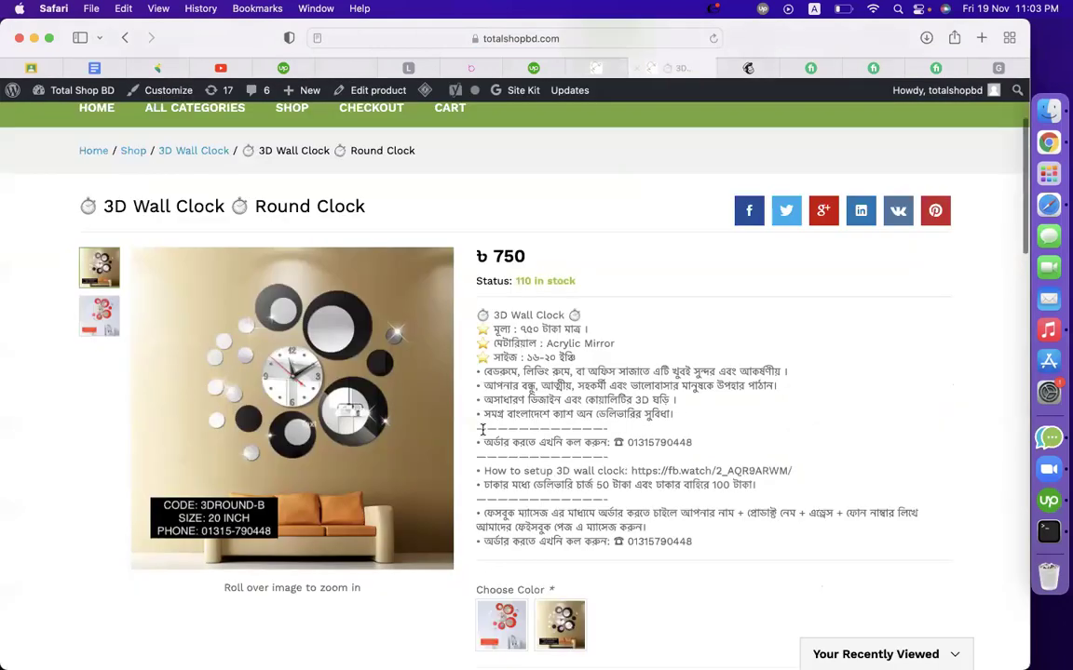
{"action": "scroll", "coordinate": [482, 428], "scroll_direction": "down", "scroll_amount": 6}
{"action": "scroll", "coordinate": [341, 478], "scroll_direction": "up", "scroll_amount": 5}
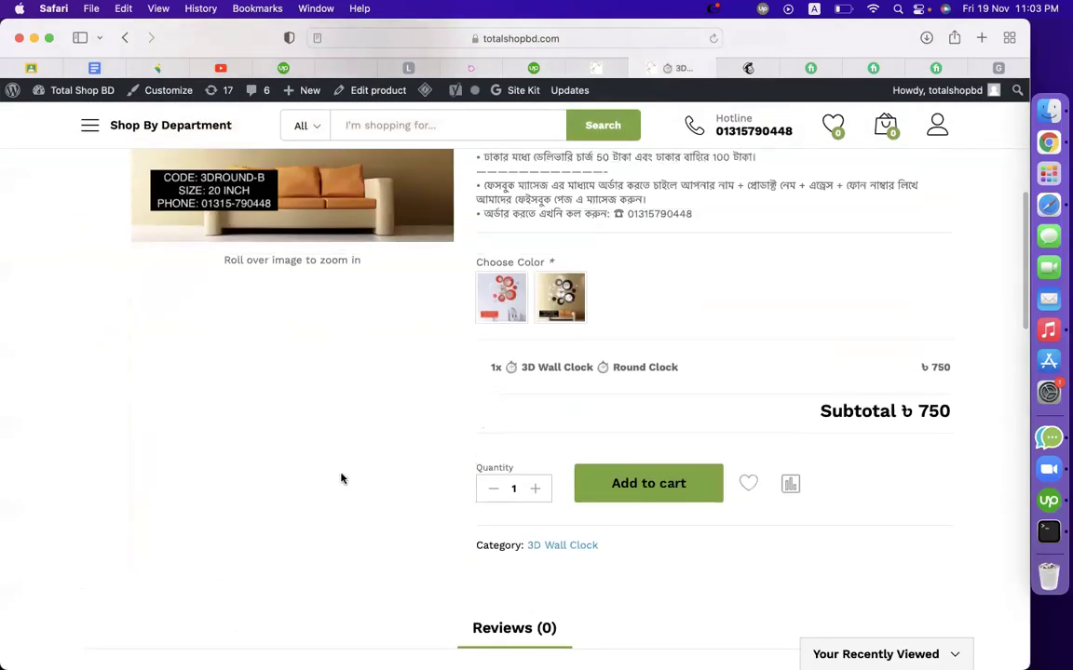
{"action": "scroll", "coordinate": [341, 479], "scroll_direction": "up", "scroll_amount": 1}
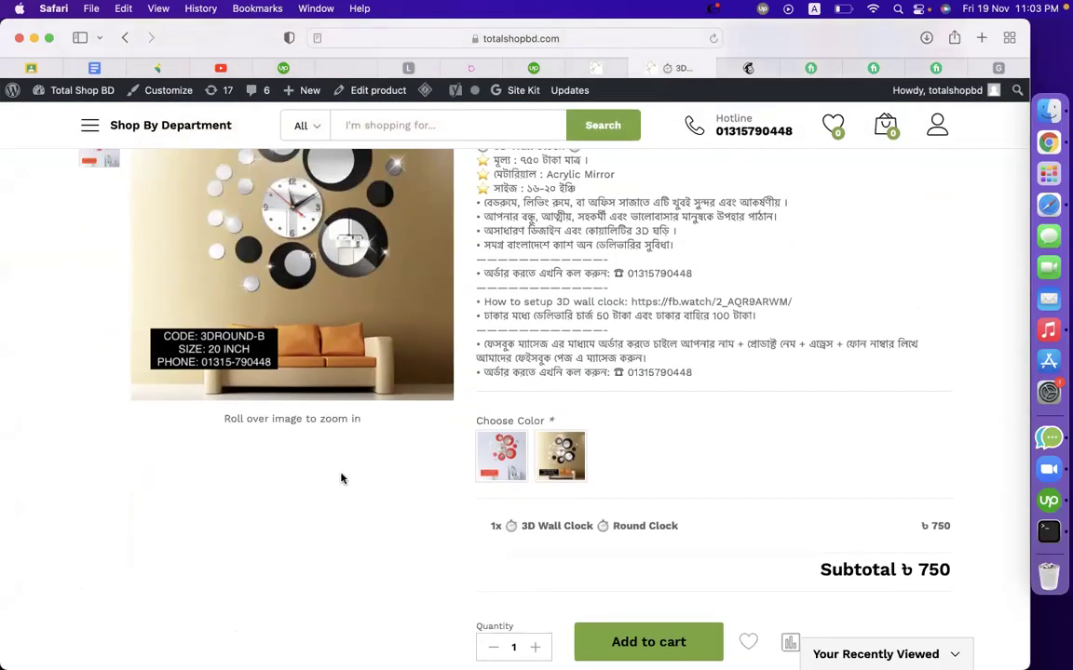
{"action": "scroll", "coordinate": [342, 478], "scroll_direction": "down", "scroll_amount": 5}
{"action": "scroll", "coordinate": [558, 363], "scroll_direction": "up", "scroll_amount": 2}
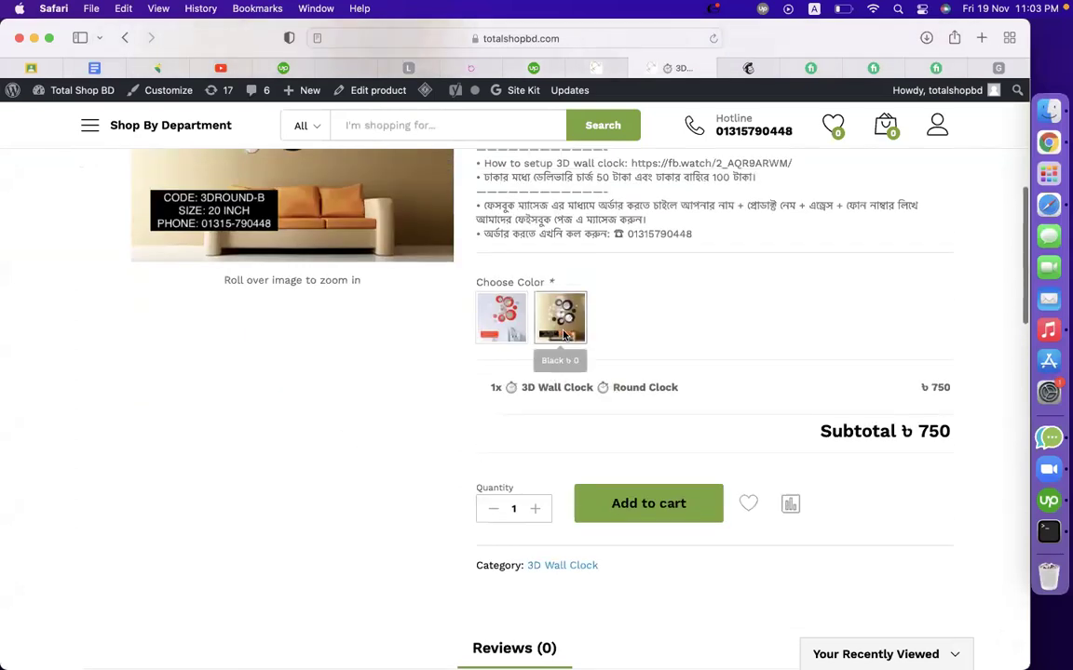
Add the Round Clock in Black (ট 750) to the cart.
{"action": "left_click", "coordinate": [562, 335]}
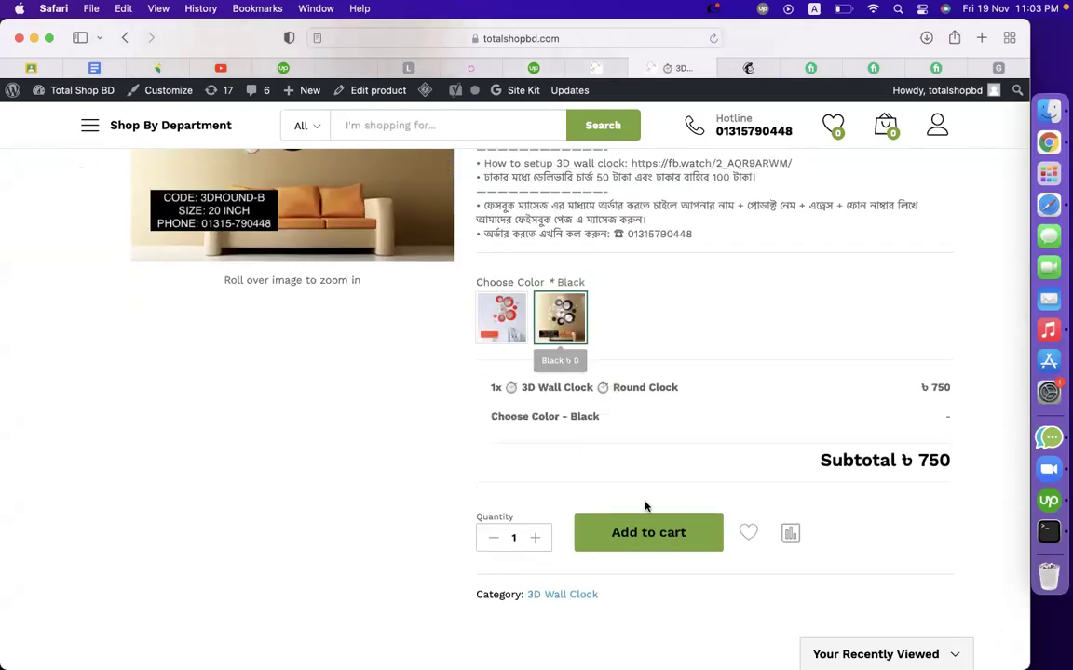
{"action": "left_click", "coordinate": [635, 536]}
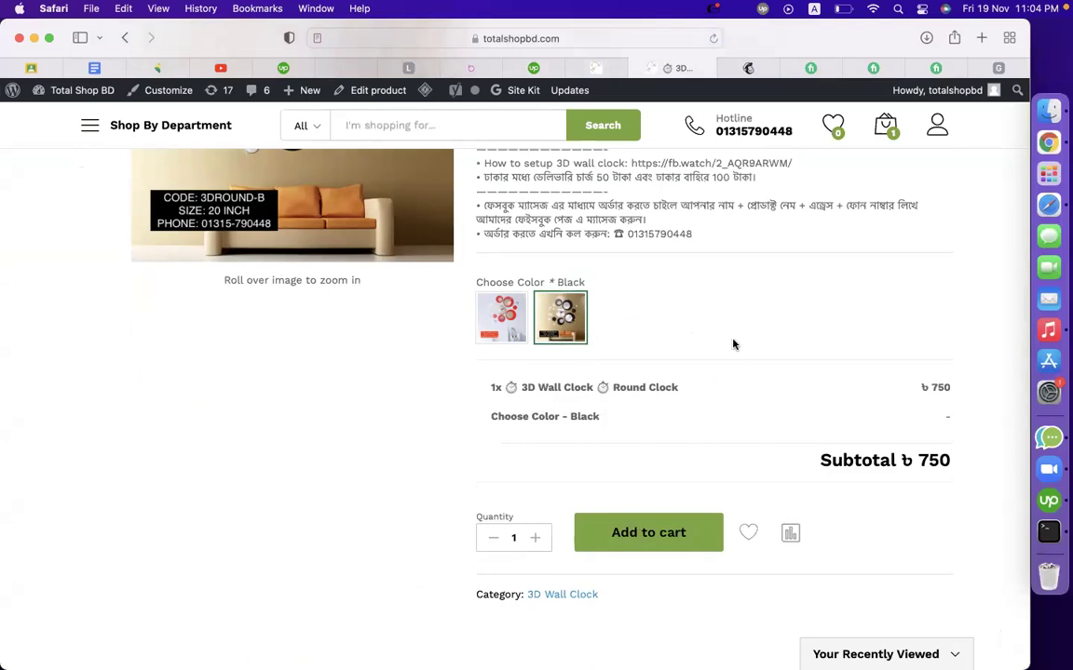
{"action": "scroll", "coordinate": [732, 343], "scroll_direction": "up", "scroll_amount": 10}
{"action": "scroll", "coordinate": [629, 510], "scroll_direction": "down", "scroll_amount": 5}
{"action": "scroll", "coordinate": [630, 511], "scroll_direction": "up", "scroll_amount": 5}
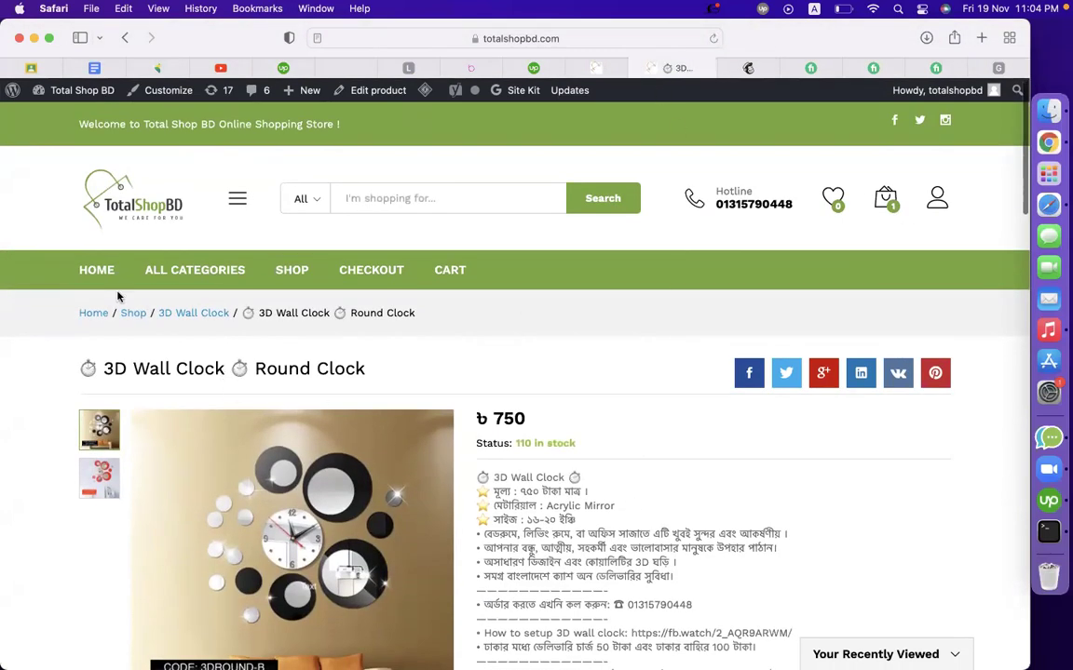
{"action": "left_click", "coordinate": [97, 271]}
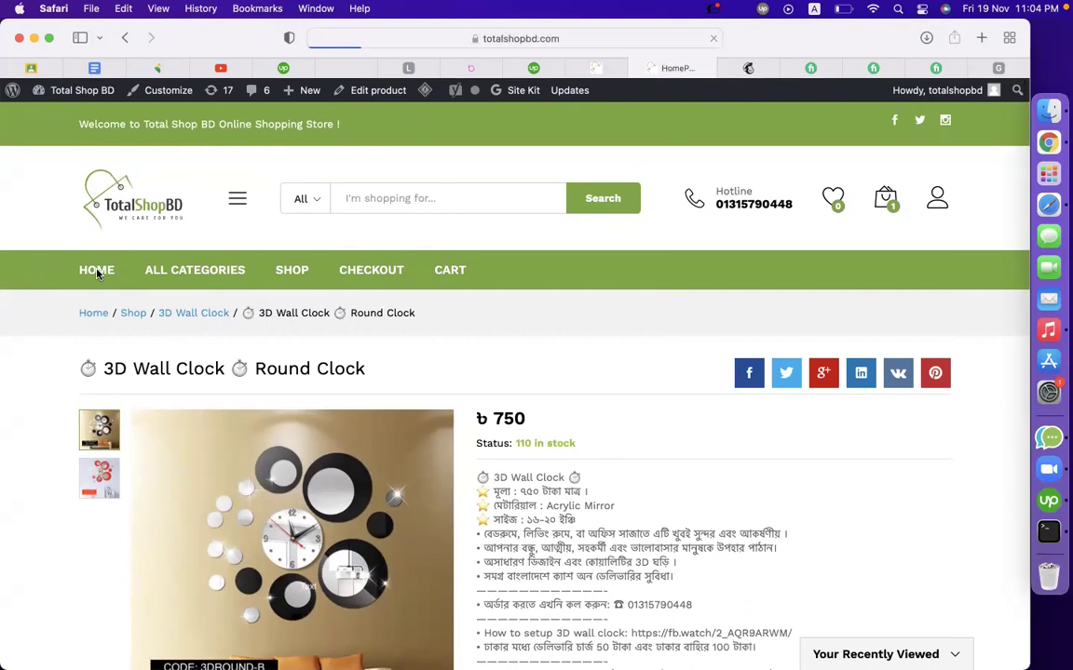
Open the 3d Wall Clock – Love Clock, choose Red, and add it to the cart.
{"action": "scroll", "coordinate": [638, 328], "scroll_direction": "down", "scroll_amount": 6}
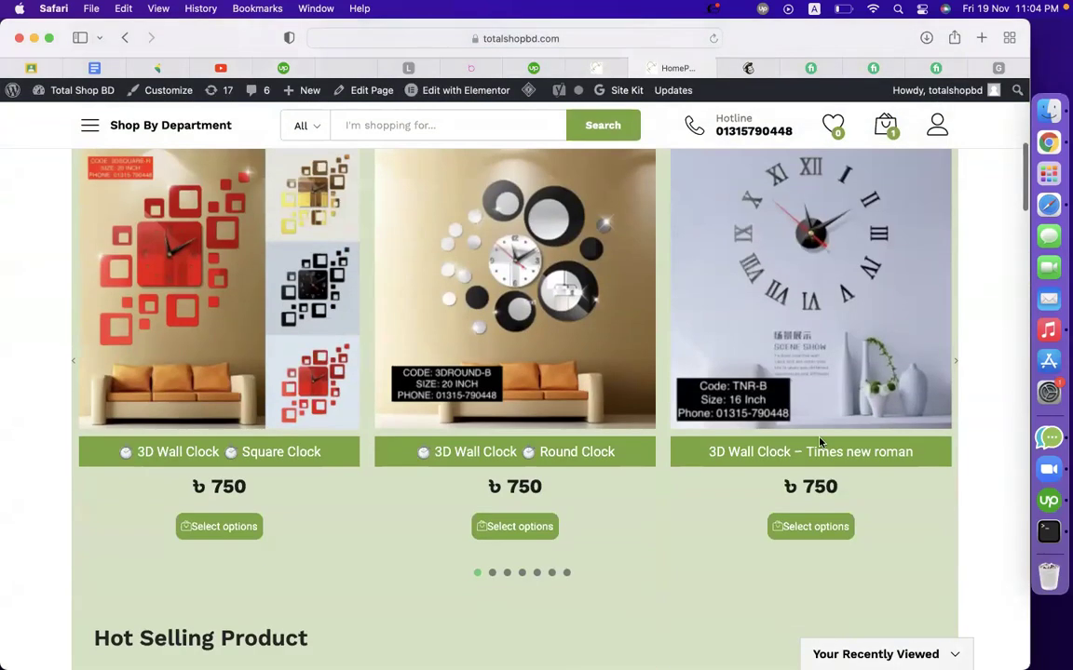
{"action": "scroll", "coordinate": [819, 439], "scroll_direction": "down", "scroll_amount": 3}
{"action": "scroll", "coordinate": [819, 439], "scroll_direction": "down", "scroll_amount": 3}
{"action": "left_click", "coordinate": [818, 440]}
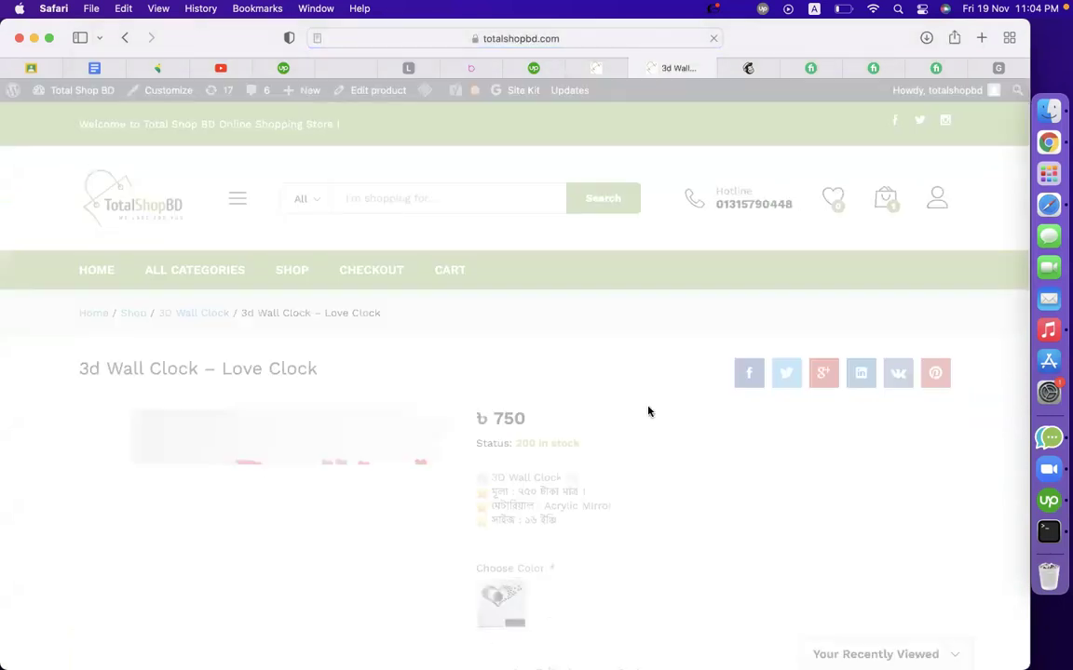
{"action": "scroll", "coordinate": [649, 412], "scroll_direction": "down", "scroll_amount": 3}
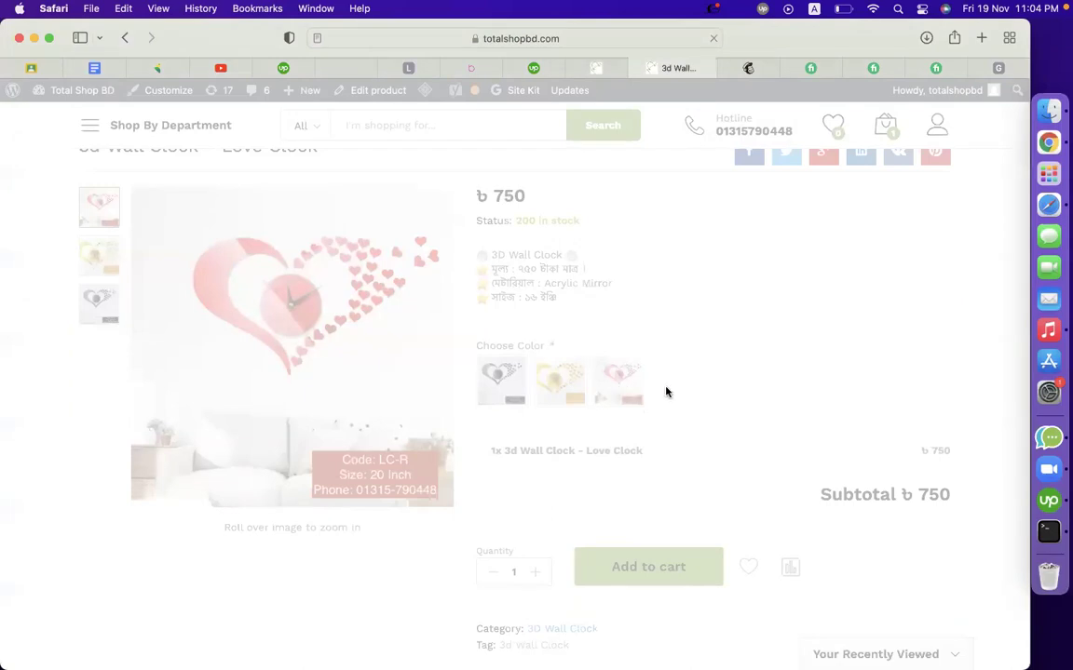
{"action": "left_click", "coordinate": [618, 381]}
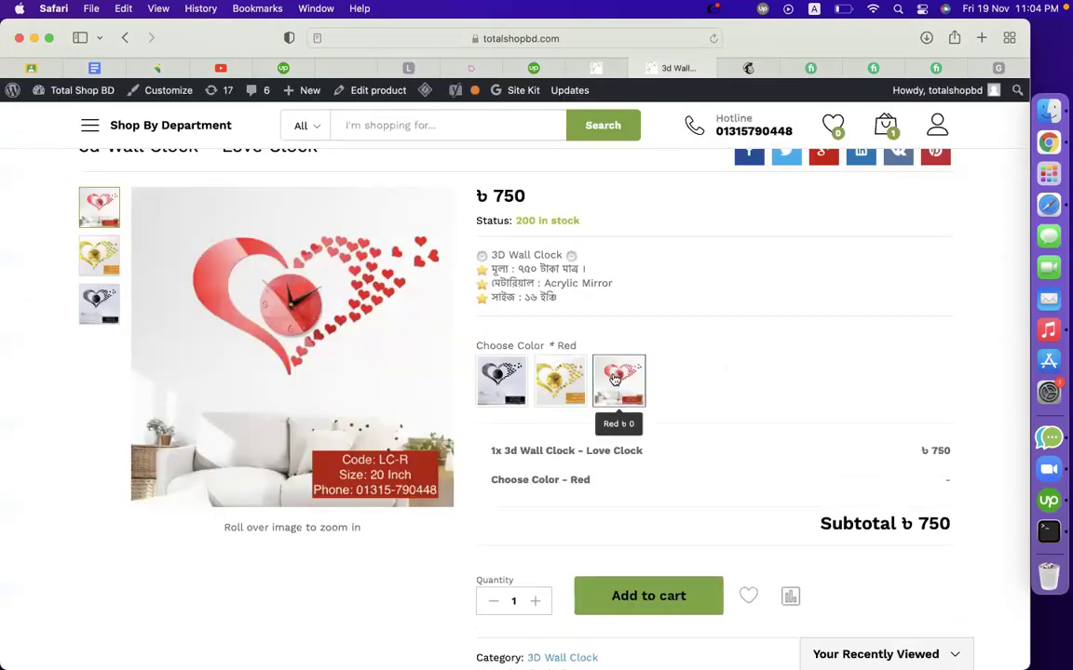
{"action": "scroll", "coordinate": [614, 508], "scroll_direction": "down", "scroll_amount": 3}
{"action": "left_click", "coordinate": [600, 460]}
{"action": "scroll", "coordinate": [726, 429], "scroll_direction": "up", "scroll_amount": 1}
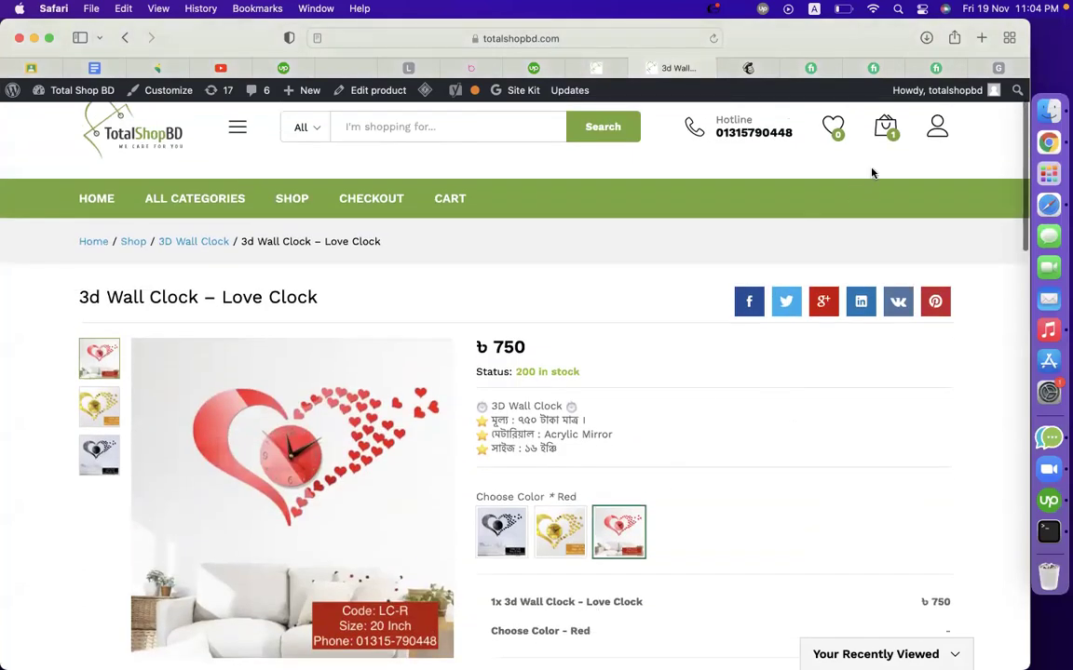
From the mini-cart go to checkout and subscribe in the Mailchimp popup with the subscriber's first name and e-mail.
{"action": "mouse_move", "coordinate": [894, 142]}
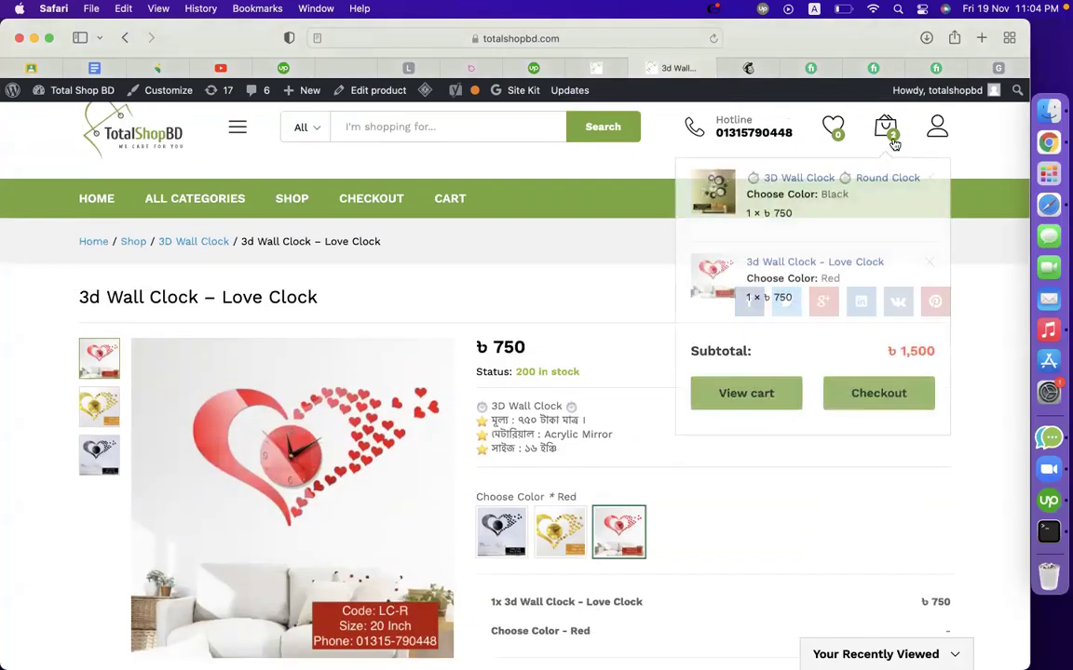
{"action": "left_click", "coordinate": [890, 393]}
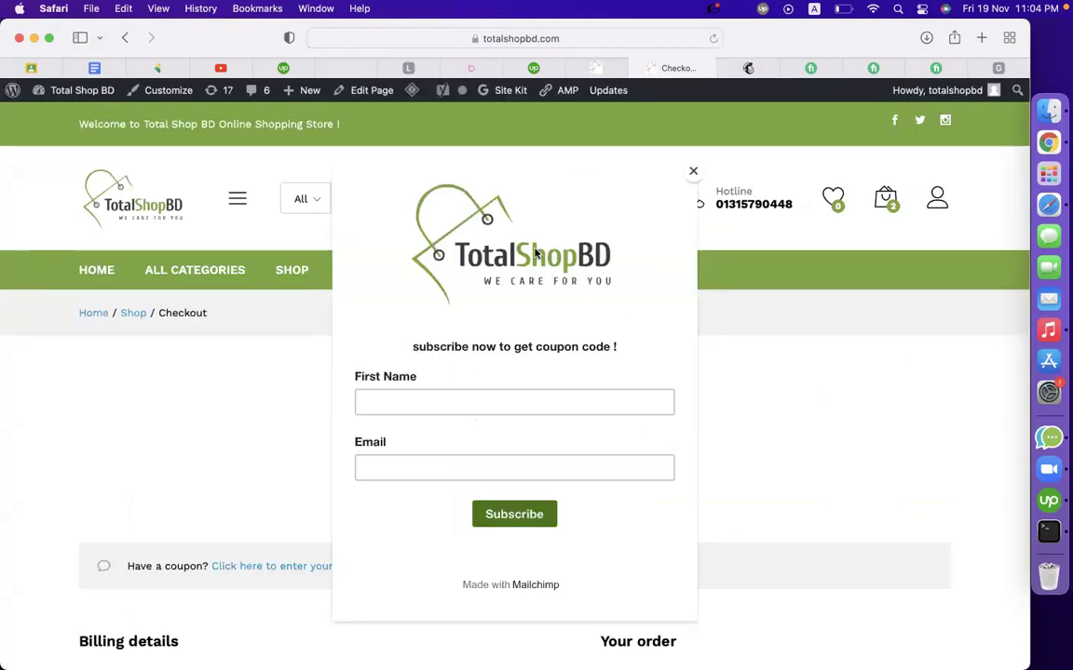
{"action": "left_click", "coordinate": [448, 400]}
{"action": "type", "text": "minhaz"}
{"action": "key", "text": "Tab"}
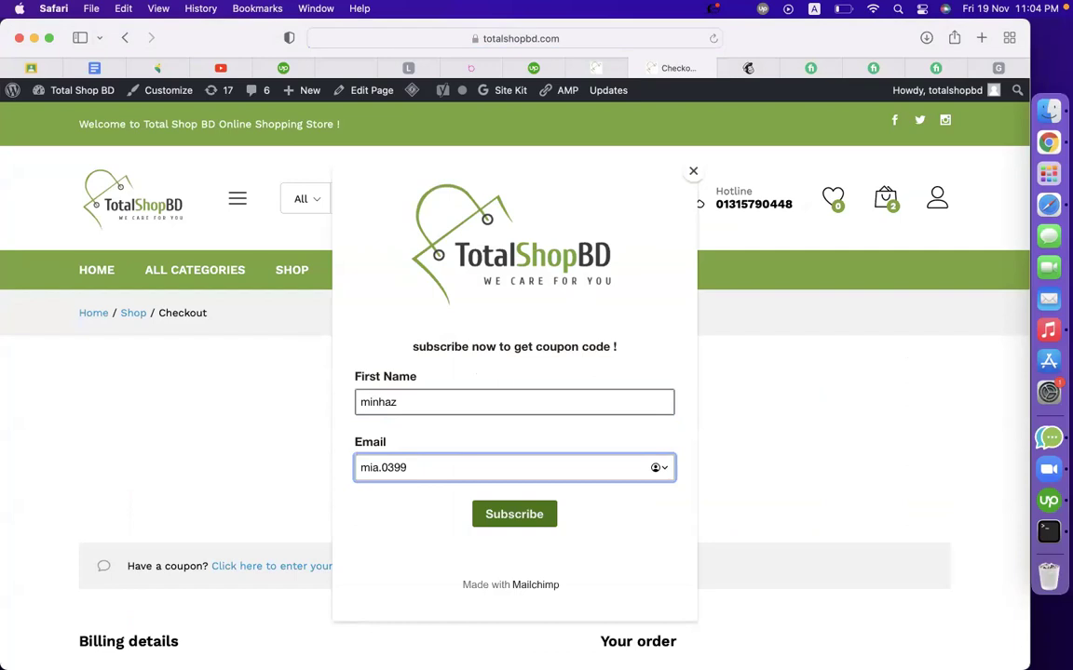
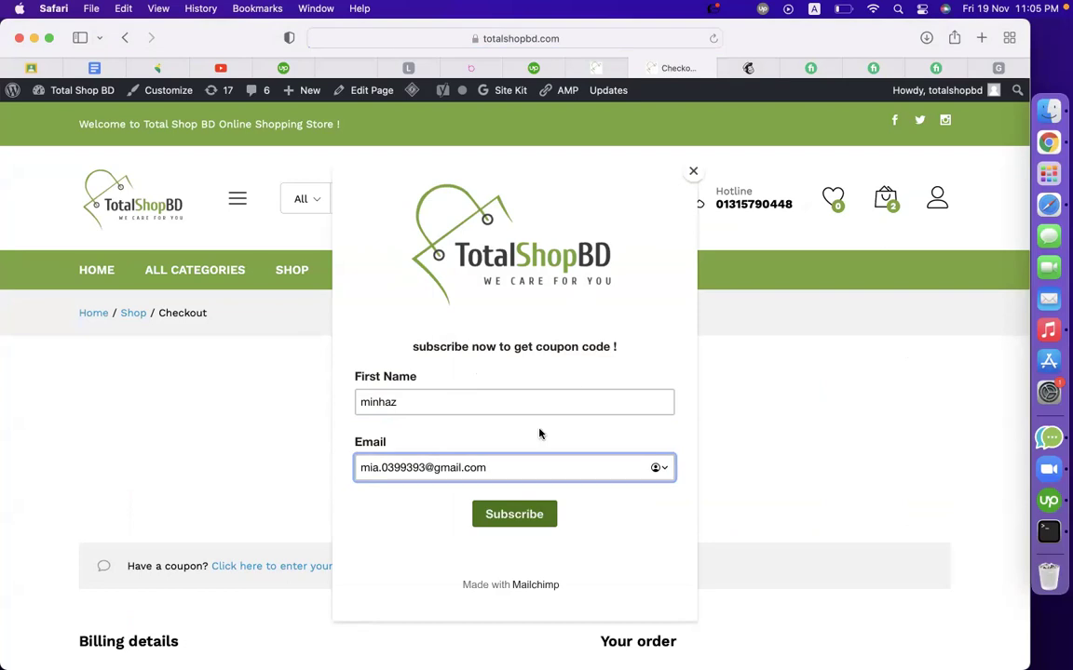
{"action": "left_click", "coordinate": [515, 513]}
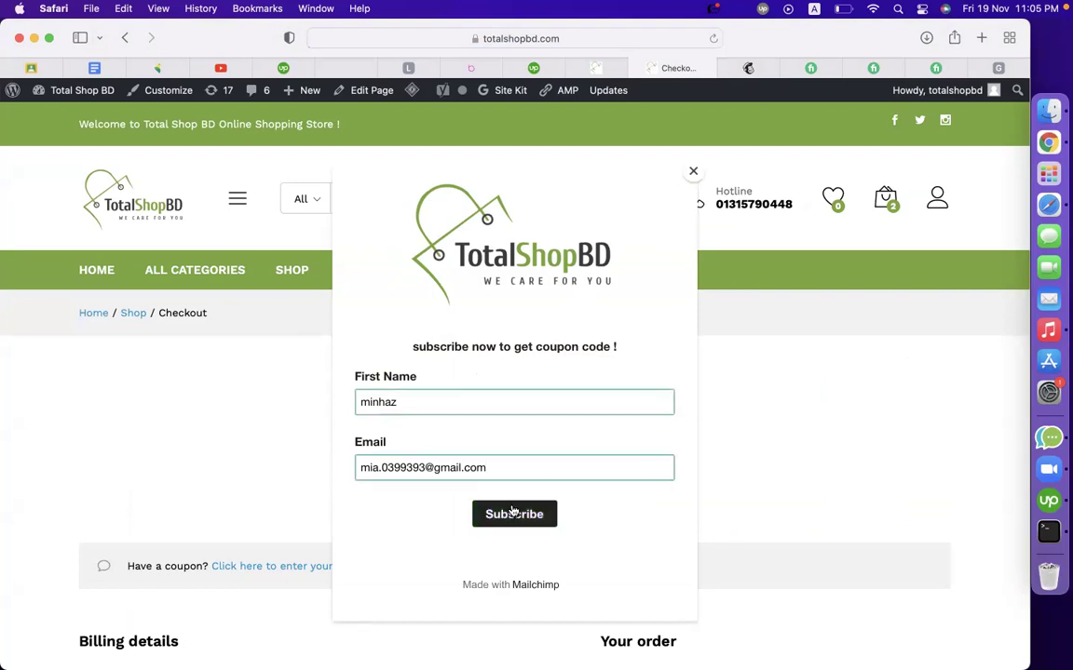
{"action": "left_click", "coordinate": [754, 69]}
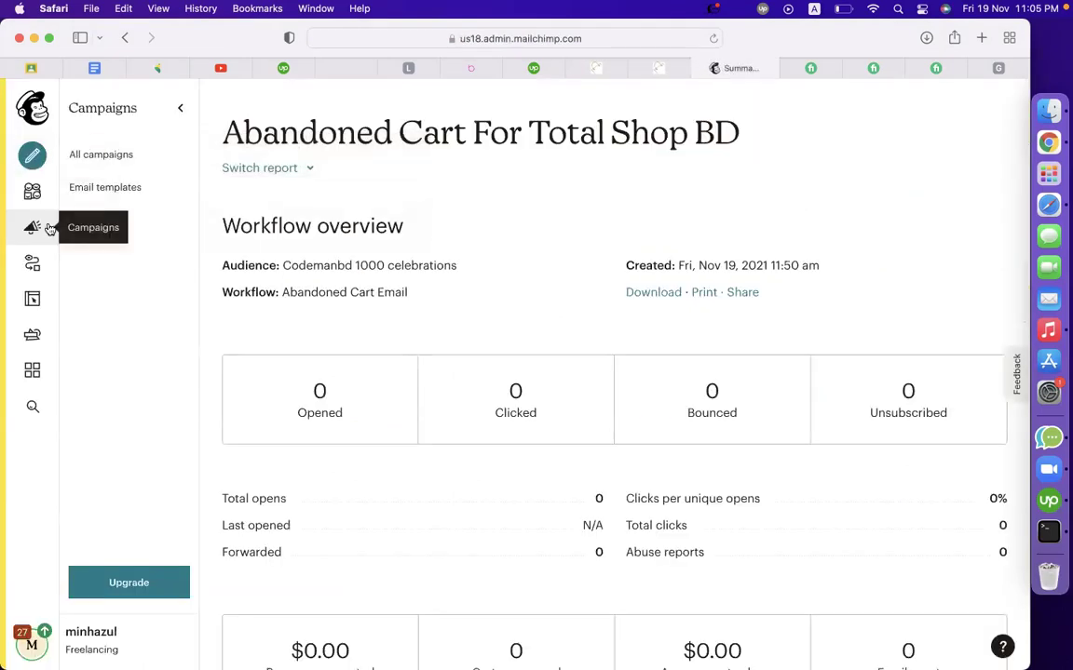
Open Audience > All contacts to confirm the new subscriber tops the list of 43 contacts.
{"action": "left_click", "coordinate": [35, 197]}
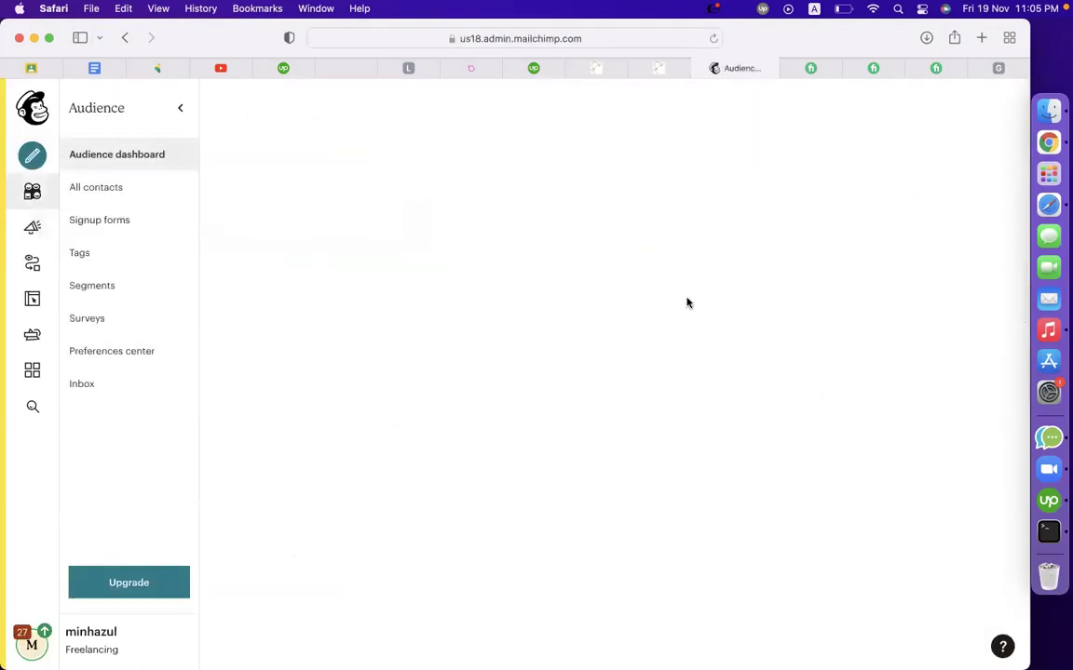
{"action": "left_click", "coordinate": [350, 250]}
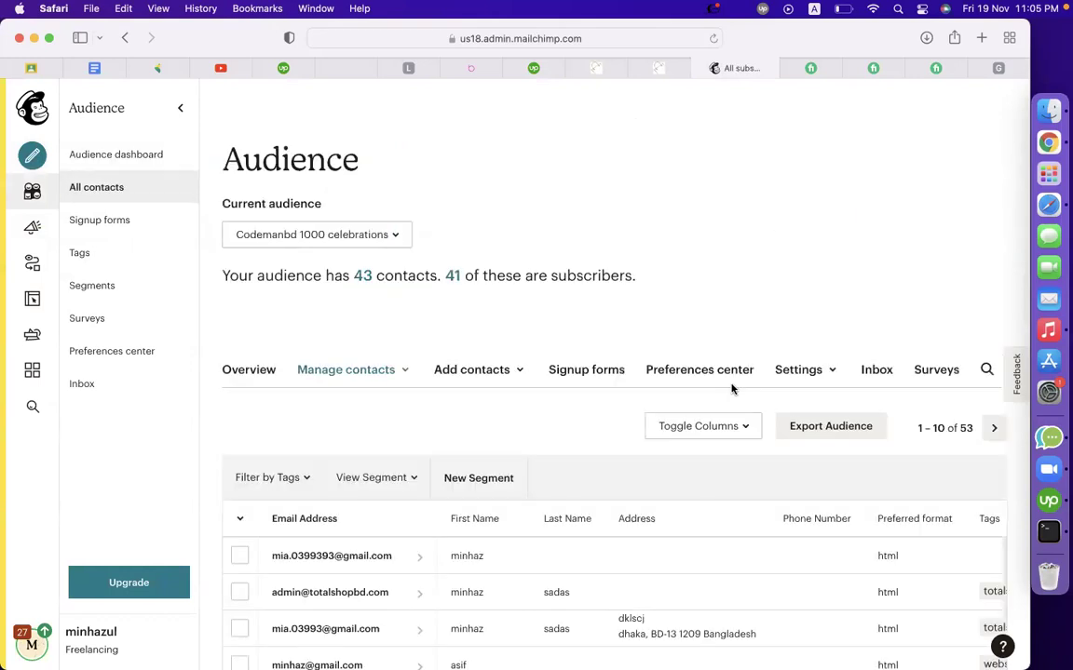
{"action": "scroll", "coordinate": [720, 495], "scroll_direction": "down", "scroll_amount": 2}
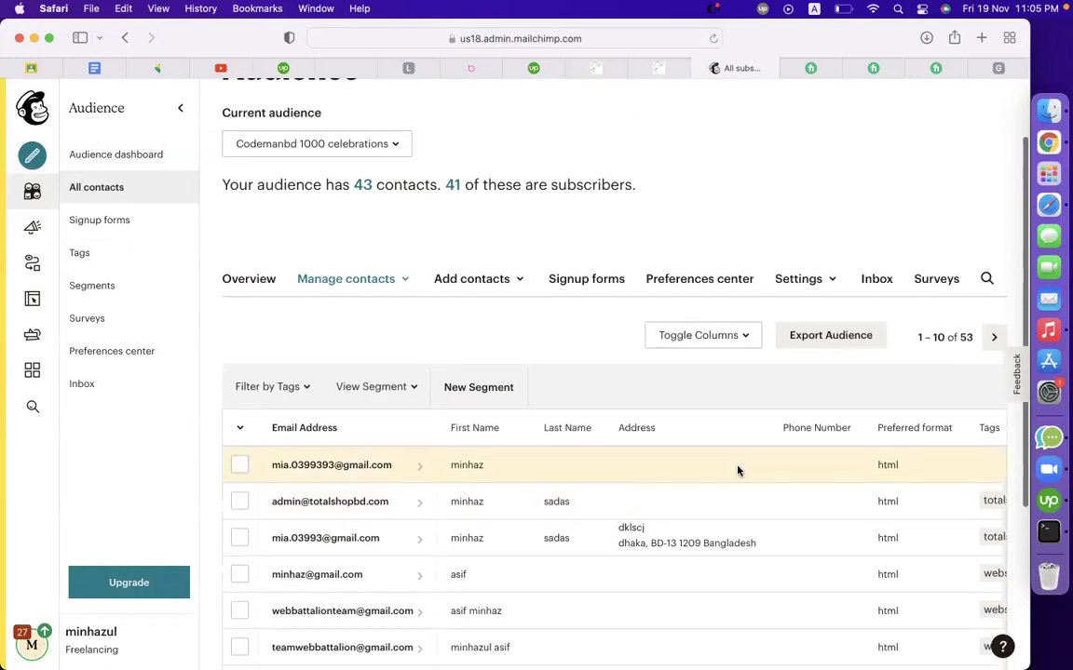
{"action": "scroll", "coordinate": [738, 470], "scroll_direction": "down", "scroll_amount": 1}
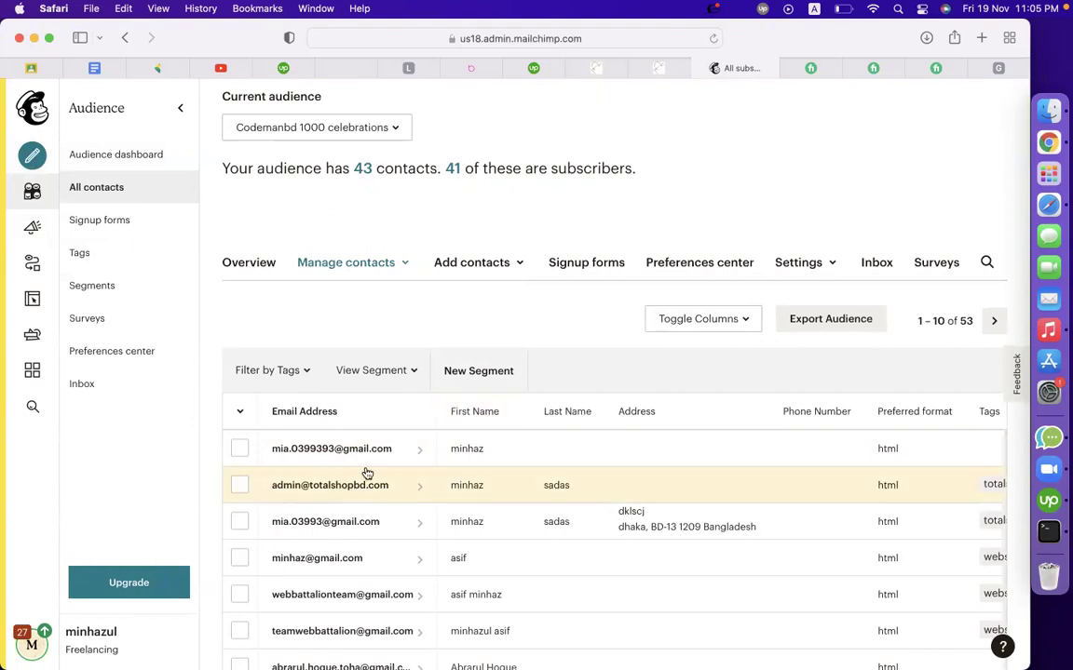
{"action": "scroll", "coordinate": [567, 486], "scroll_direction": "left", "scroll_amount": 2}
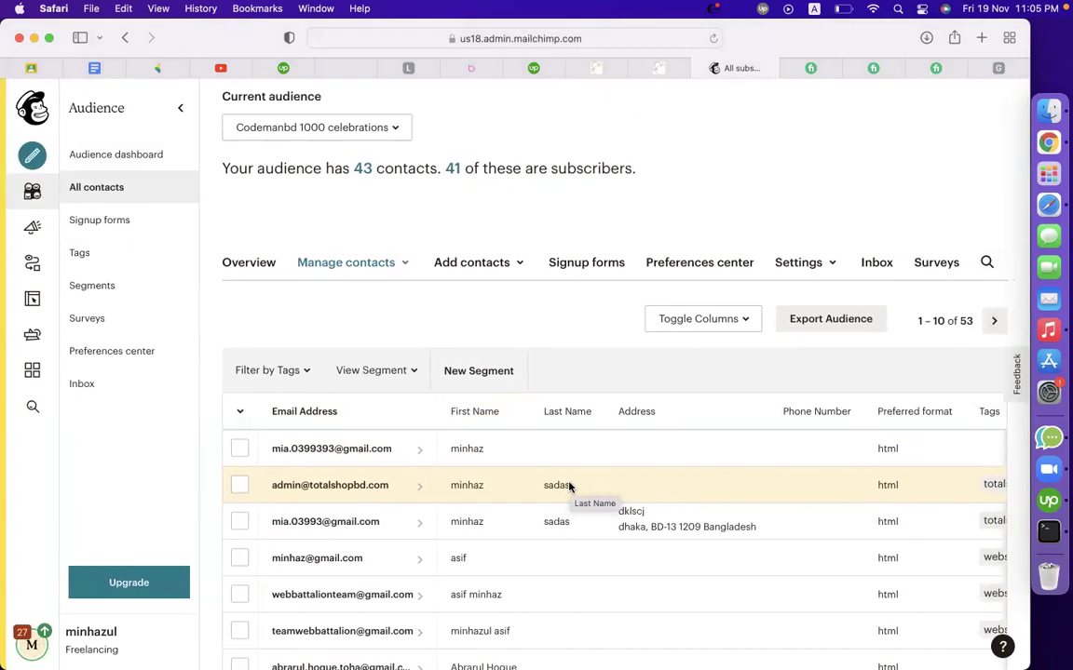
Look over the order and checkout pages, open and close audience Settings, then return to checkout.
{"action": "left_click", "coordinate": [660, 70]}
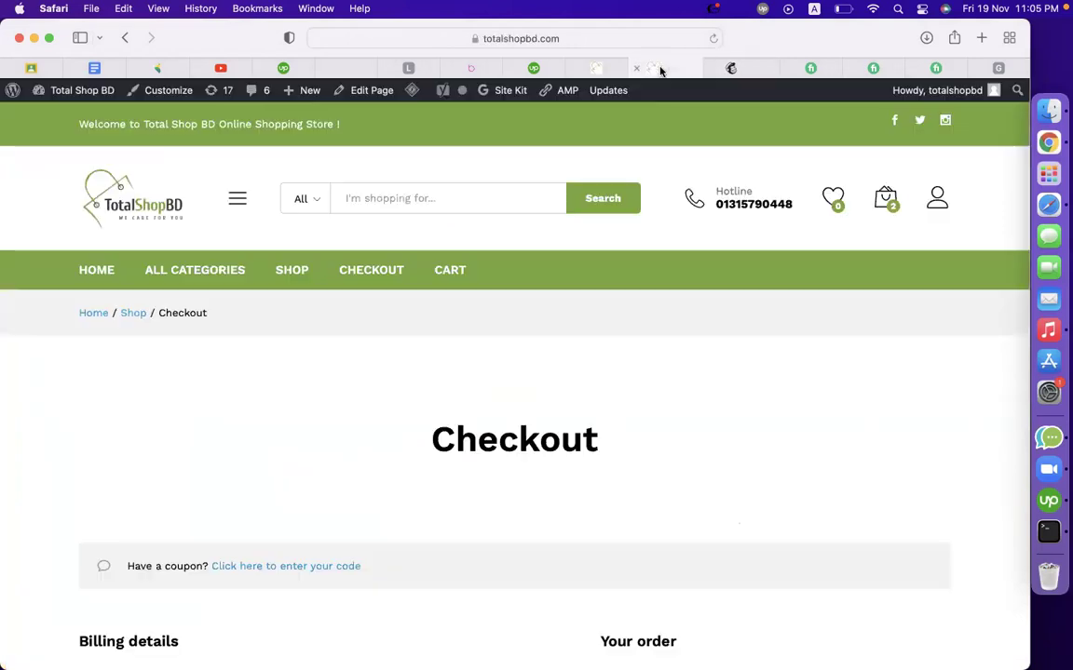
{"action": "left_click", "coordinate": [612, 65]}
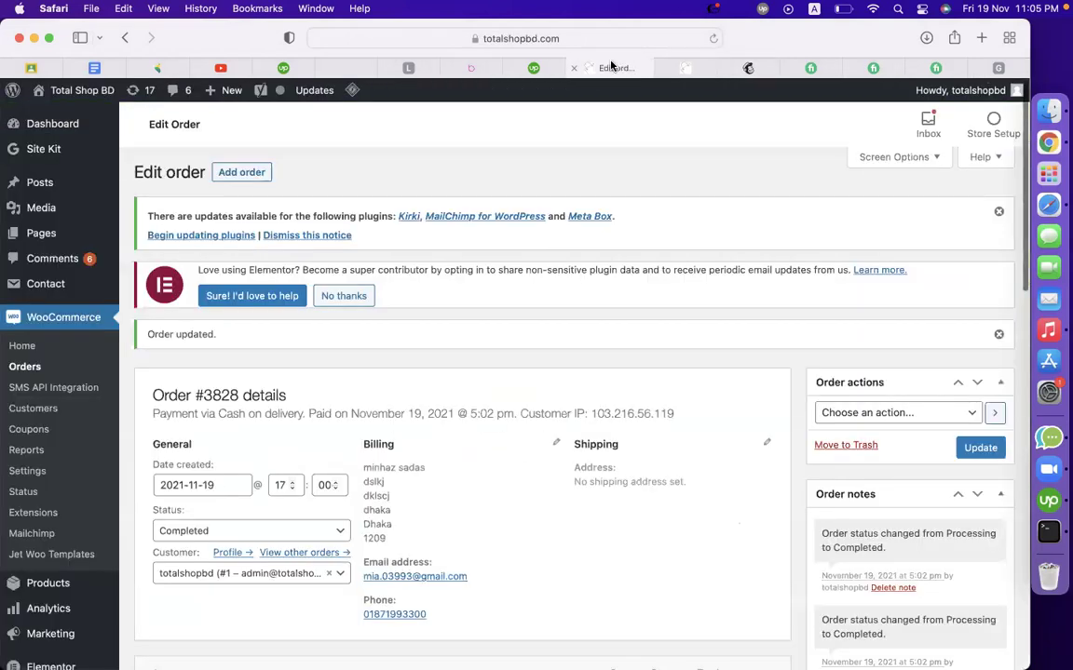
{"action": "left_click", "coordinate": [690, 70]}
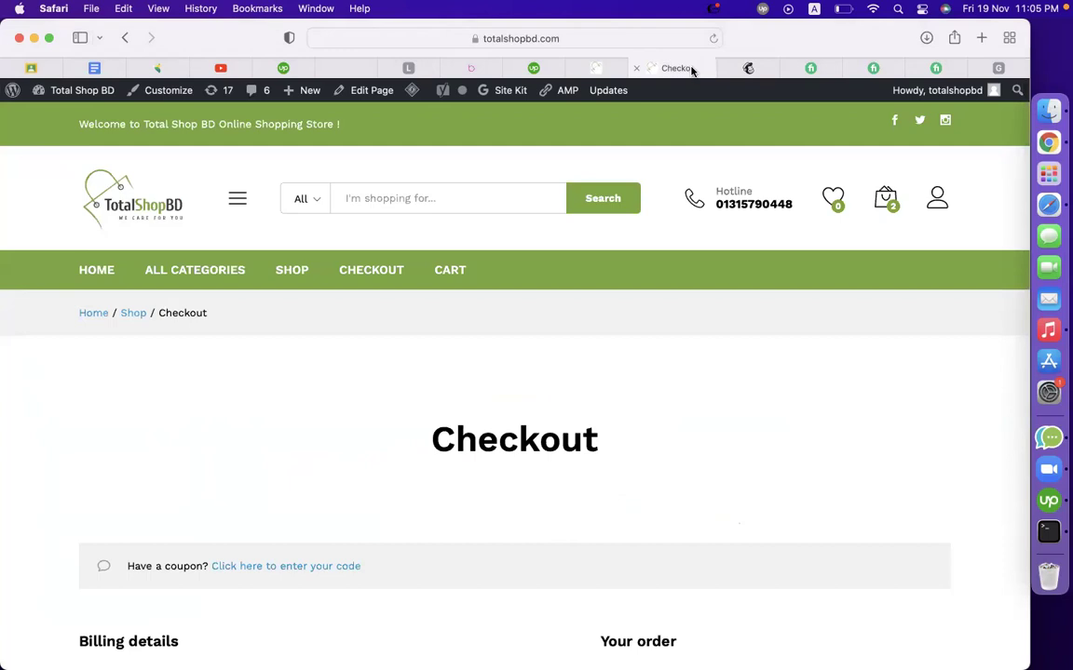
{"action": "left_click", "coordinate": [754, 68]}
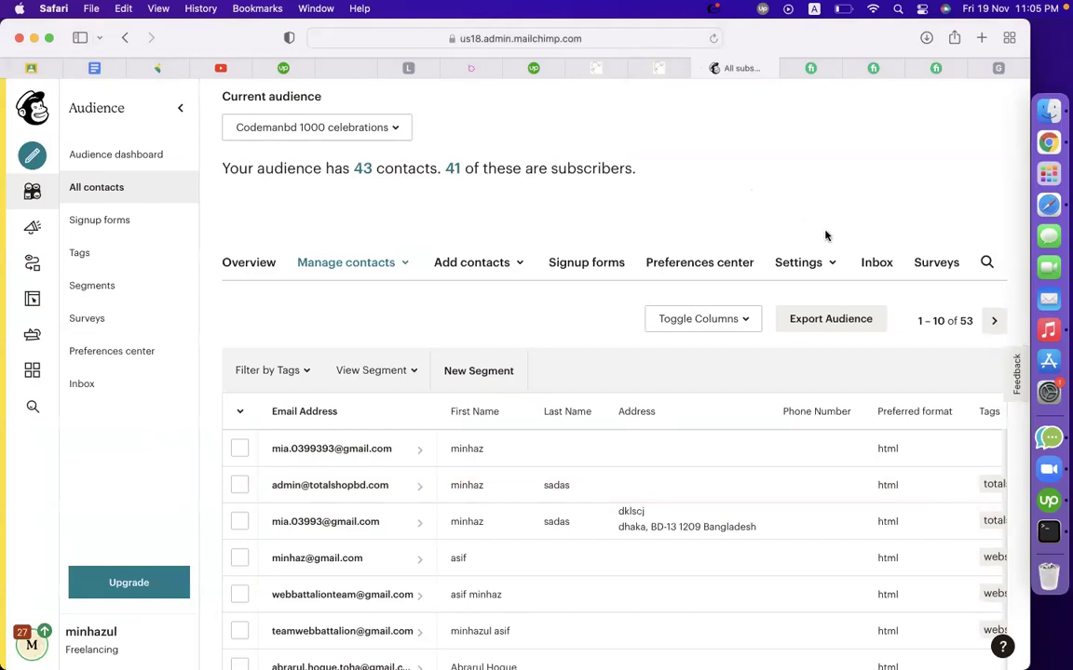
{"action": "left_click", "coordinate": [804, 270]}
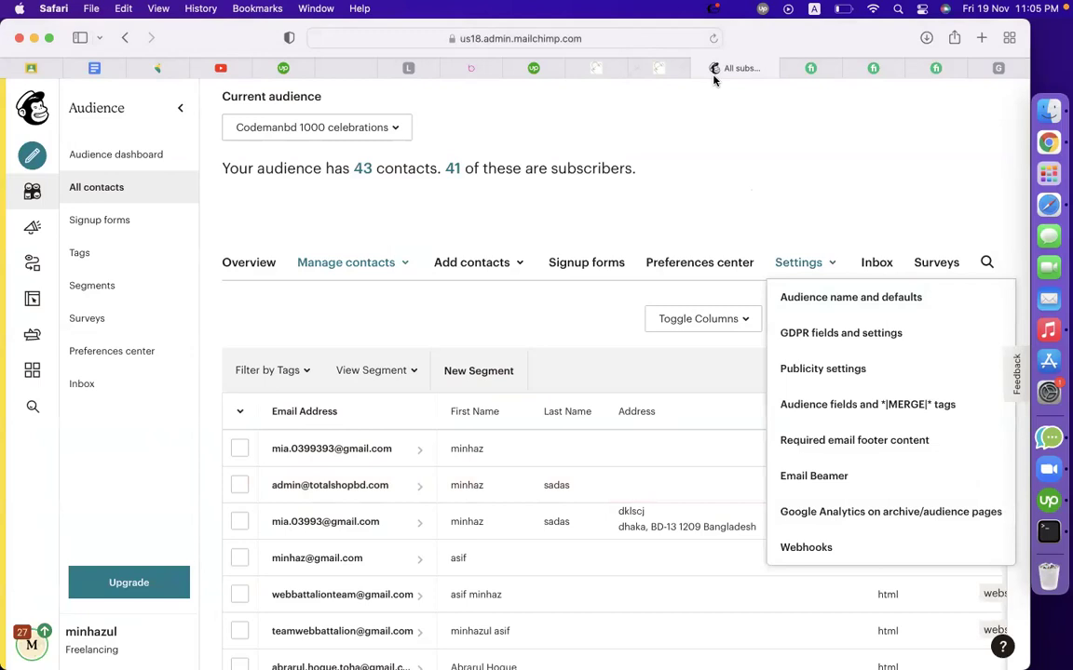
{"action": "left_click", "coordinate": [803, 149]}
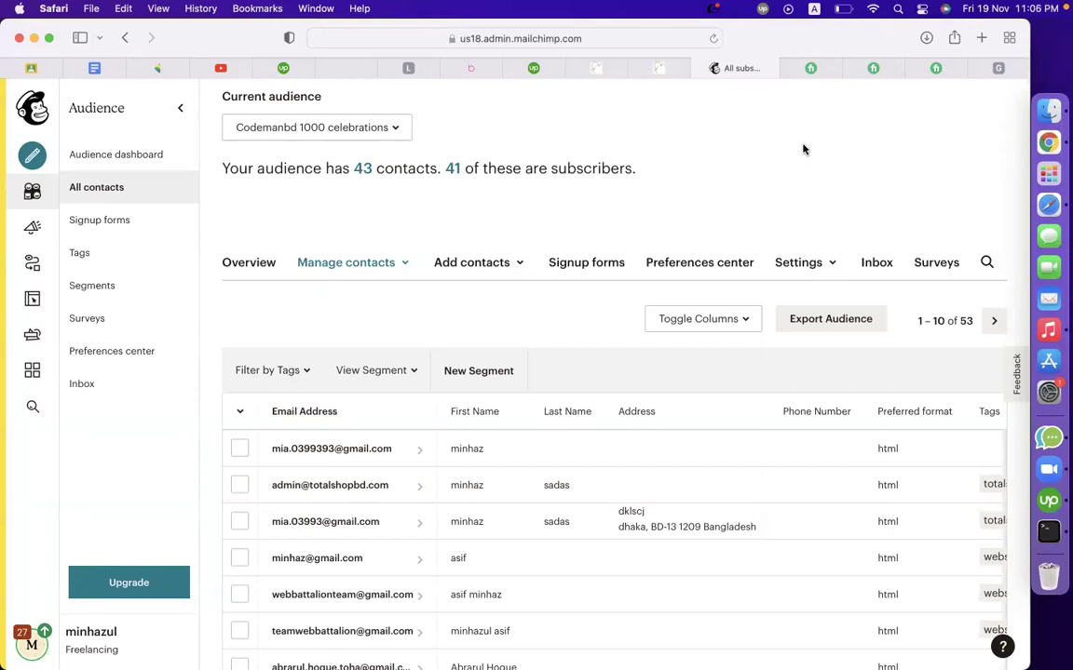
{"action": "left_click", "coordinate": [663, 68]}
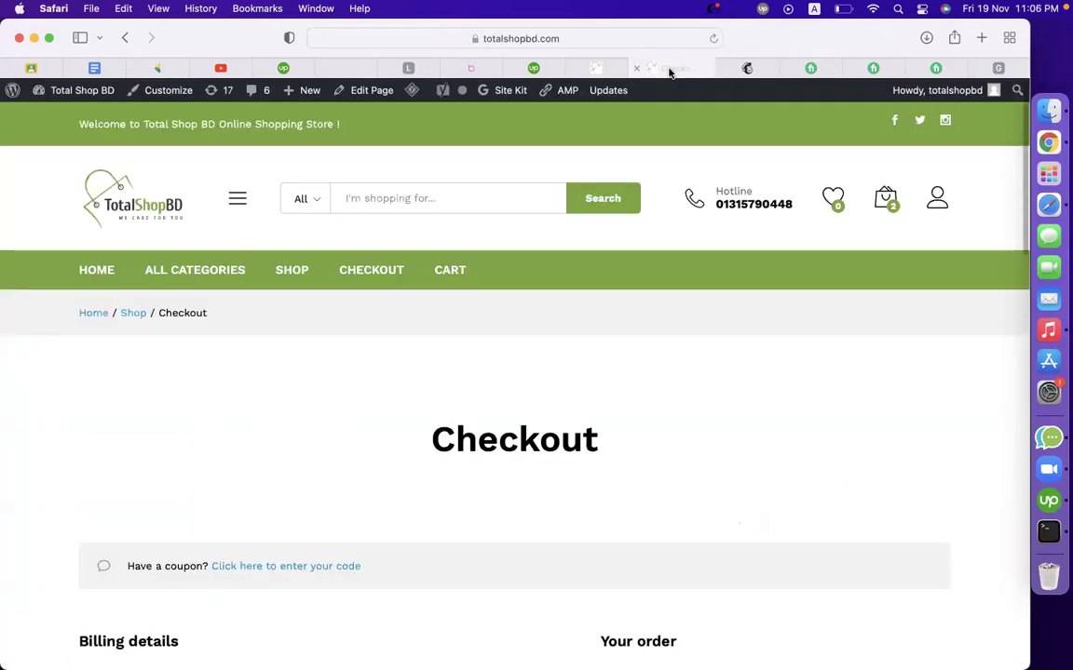
Replace the billing first and last name with the customer's name.
{"action": "scroll", "coordinate": [695, 354], "scroll_direction": "down", "scroll_amount": 5}
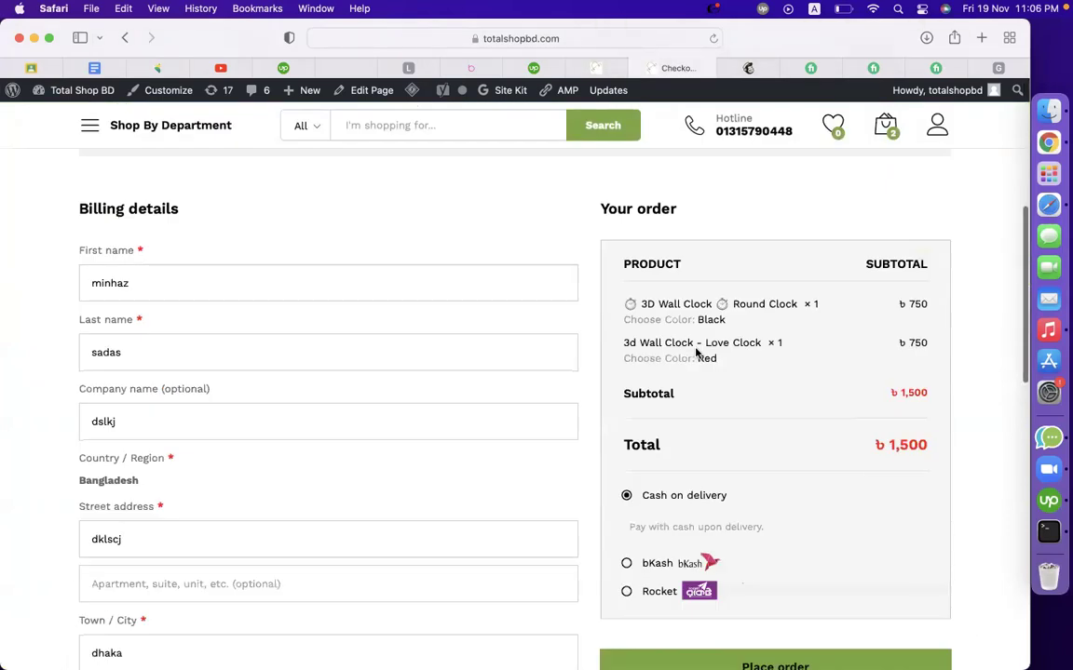
{"action": "scroll", "coordinate": [427, 333], "scroll_direction": "up", "scroll_amount": 1}
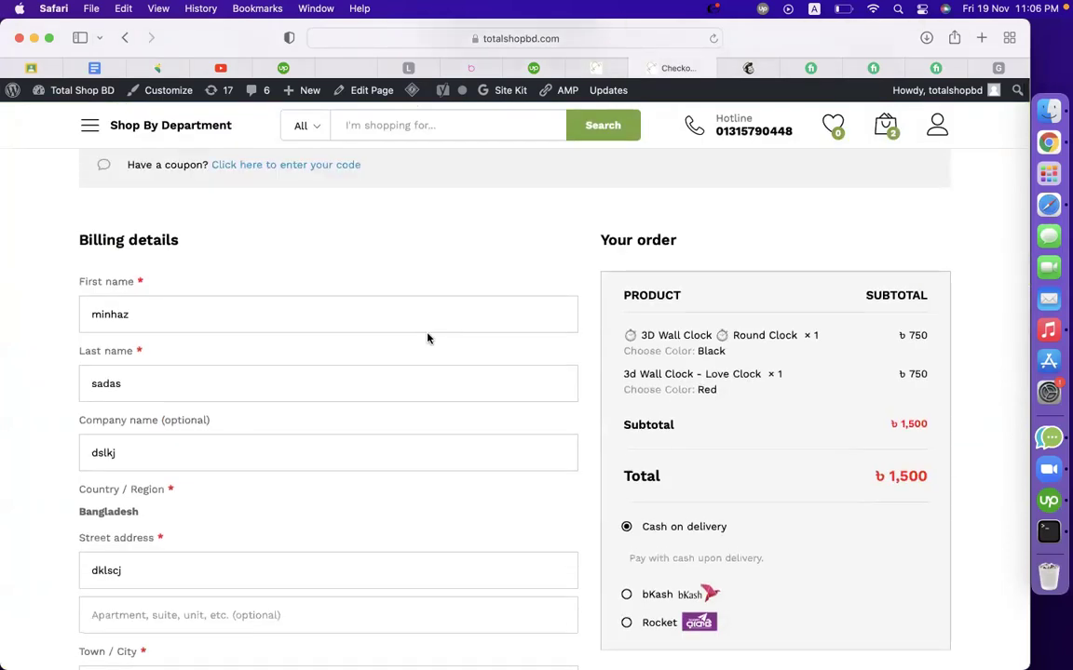
{"action": "left_click", "coordinate": [254, 309]}
{"action": "type", "text": "ul"}
{"action": "key", "text": "super+a"}
{"action": "key", "text": "Tab"}
{"action": "type", "text": "sd"}
{"action": "key", "text": "BackSpace"}
{"action": "key", "text": "BackSpace"}
{"action": "type", "text": "asif"}
Fill in the billing company name and street address.
{"action": "scroll", "coordinate": [227, 390], "scroll_direction": "down", "scroll_amount": 2}
{"action": "left_click", "coordinate": [194, 368]}
{"action": "key", "text": "super+a"}
{"action": "type", "text": "codemanbd"}
{"action": "scroll", "coordinate": [291, 432], "scroll_direction": "down", "scroll_amount": 3}
{"action": "left_click", "coordinate": [154, 357]}
{"action": "key", "text": "super+a"}
{"action": "type", "text": "dhanmondi"}
Place the two-clock ট 1,500 order with cash on delivery.
{"action": "scroll", "coordinate": [273, 440], "scroll_direction": "down", "scroll_amount": 3}
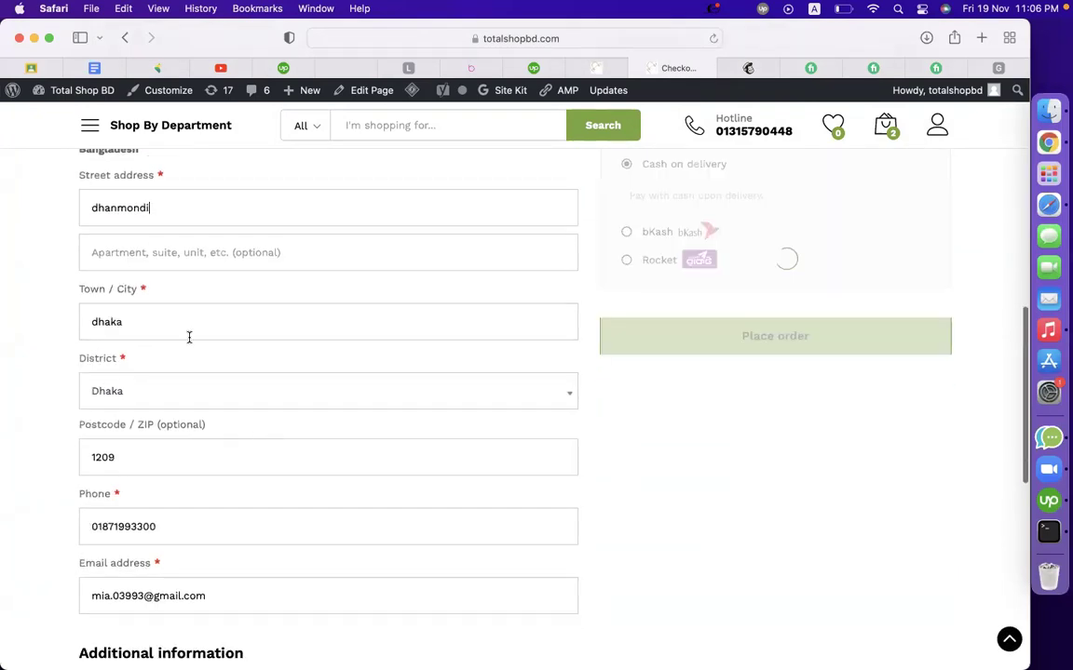
{"action": "scroll", "coordinate": [704, 486], "scroll_direction": "down", "scroll_amount": 3}
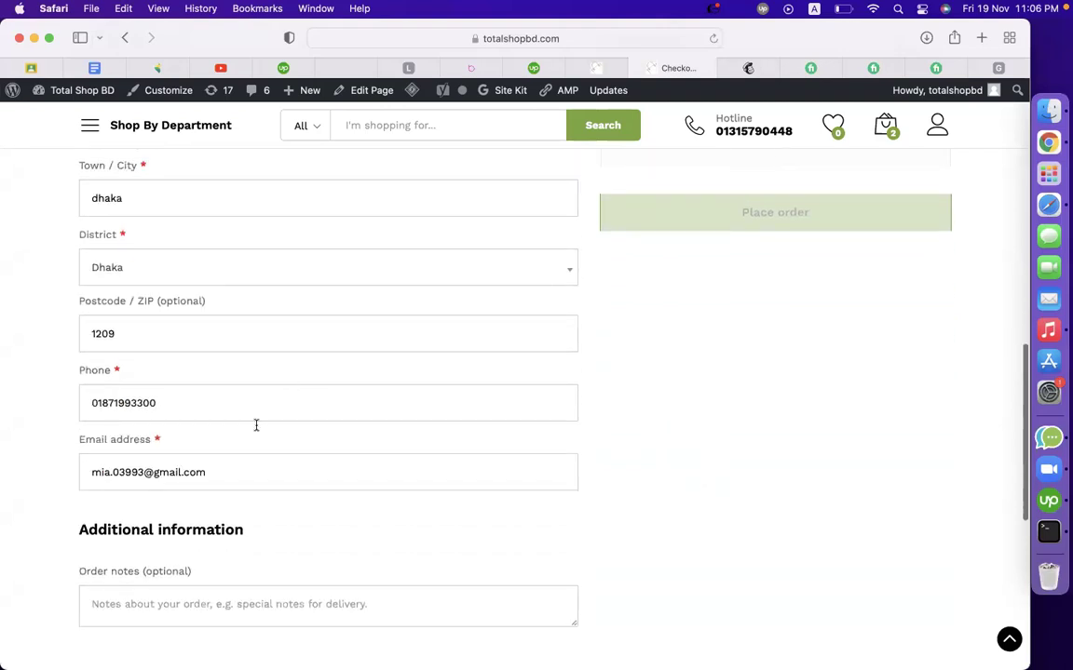
{"action": "scroll", "coordinate": [316, 545], "scroll_direction": "up", "scroll_amount": 5}
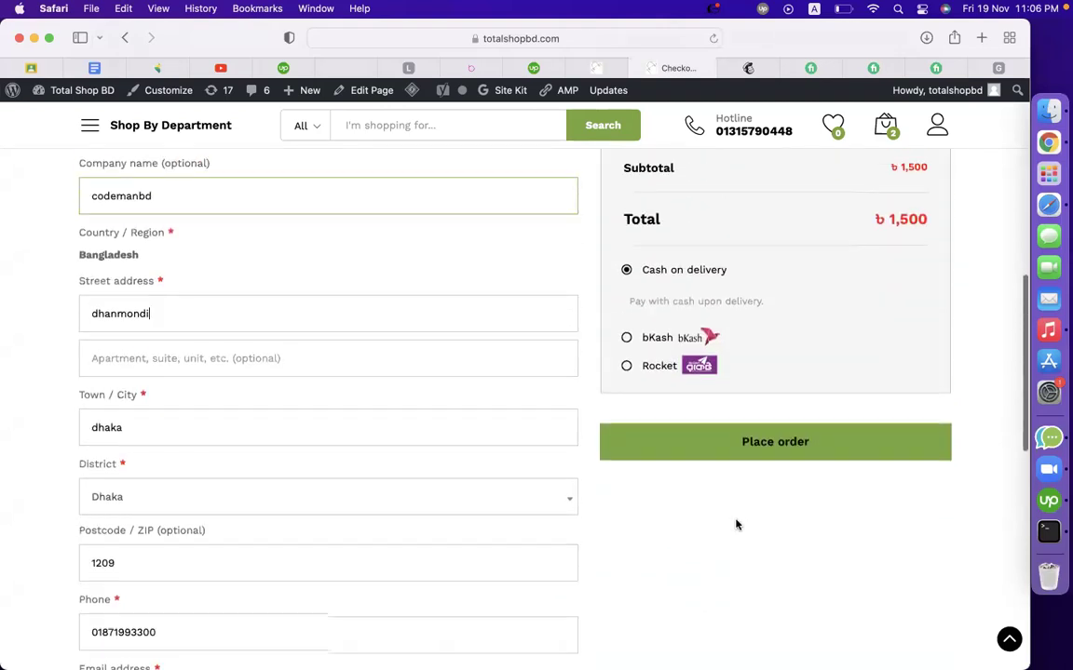
{"action": "scroll", "coordinate": [726, 503], "scroll_direction": "up", "scroll_amount": 3}
{"action": "scroll", "coordinate": [678, 424], "scroll_direction": "down", "scroll_amount": 2}
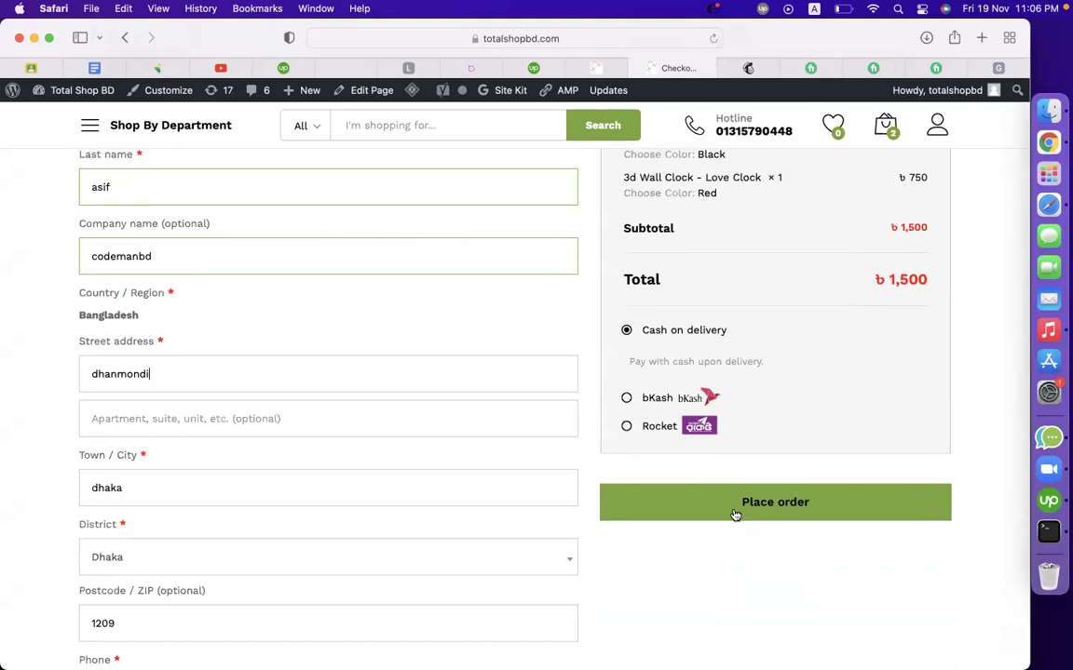
{"action": "left_click", "coordinate": [715, 547]}
{"action": "left_click", "coordinate": [691, 511]}
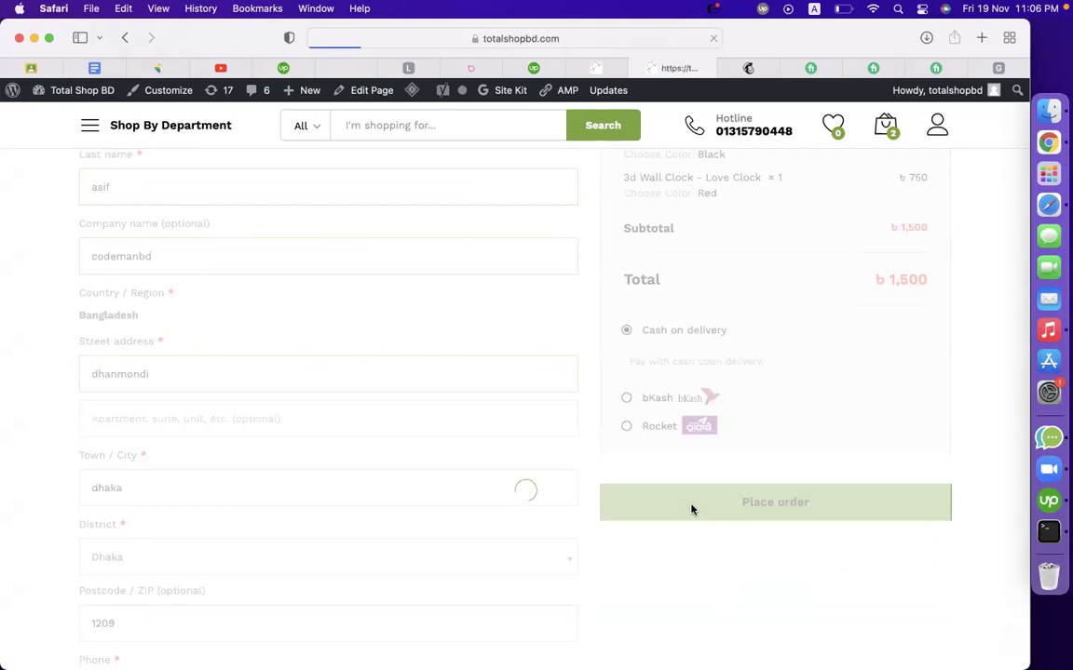
{"action": "left_click", "coordinate": [591, 67]}
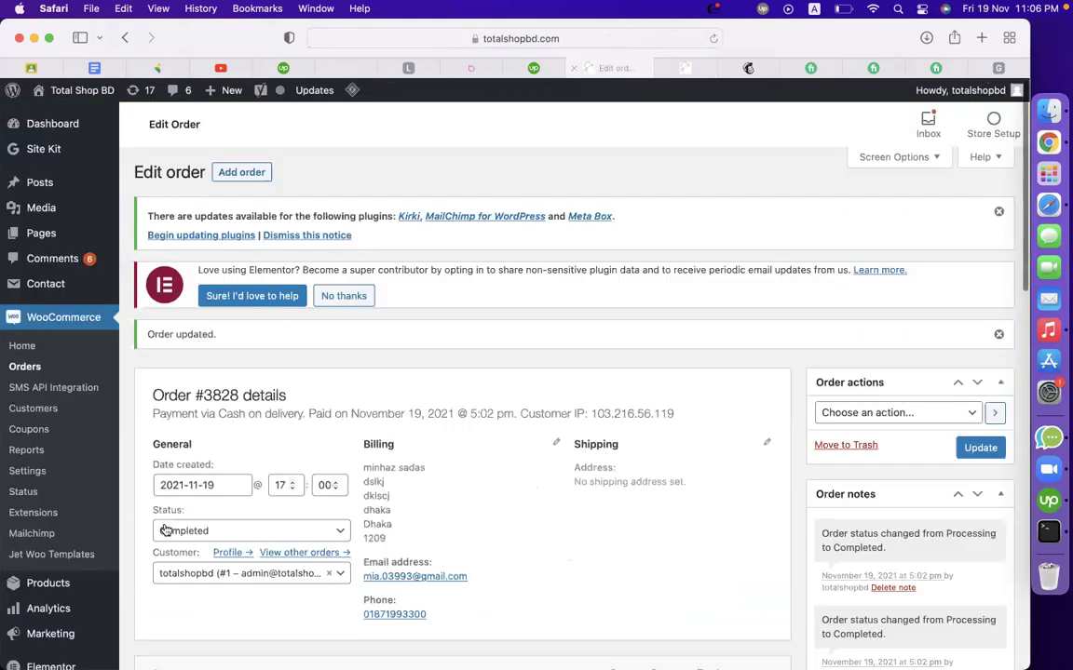
Change order #3829's status to Completed in WooCommerce Orders and update it.
{"action": "left_click", "coordinate": [23, 369]}
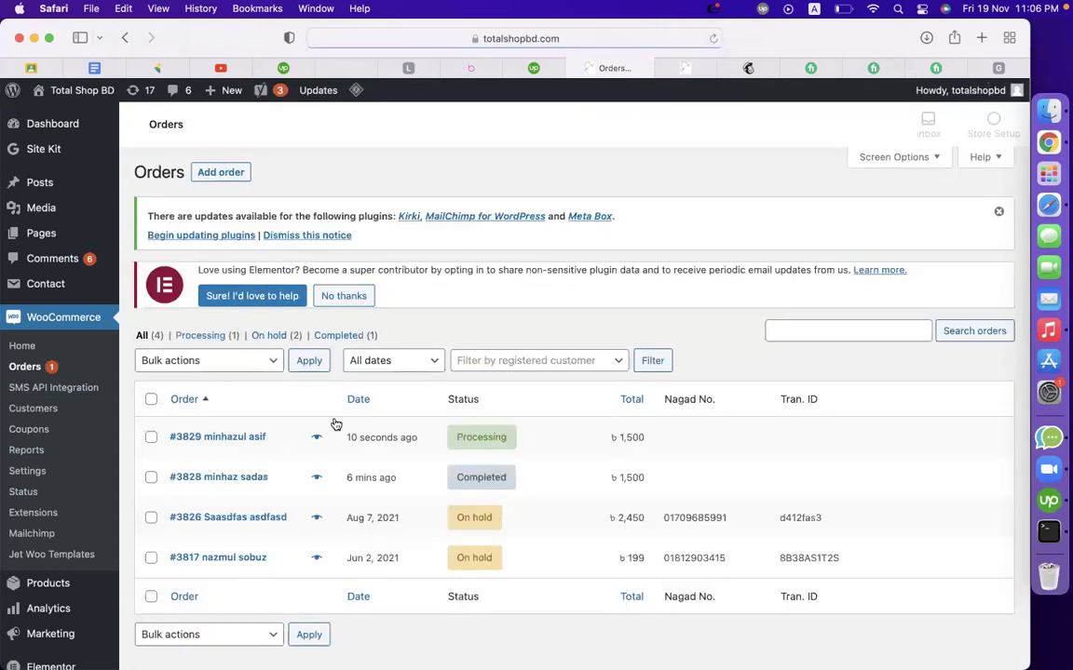
{"action": "left_click", "coordinate": [233, 438]}
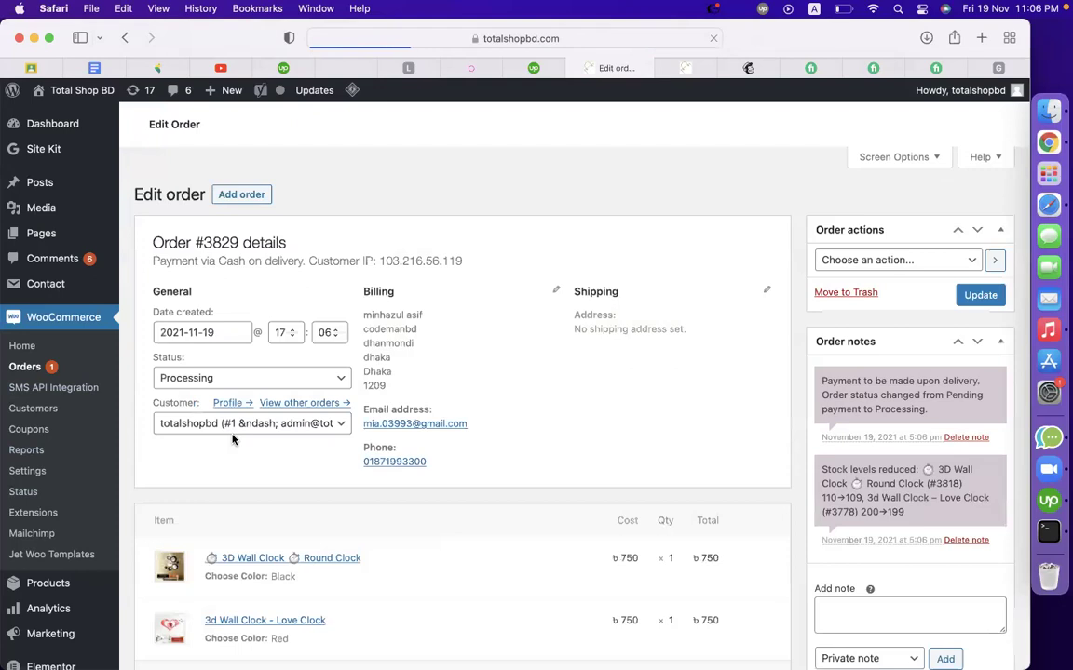
{"action": "left_click", "coordinate": [186, 488]}
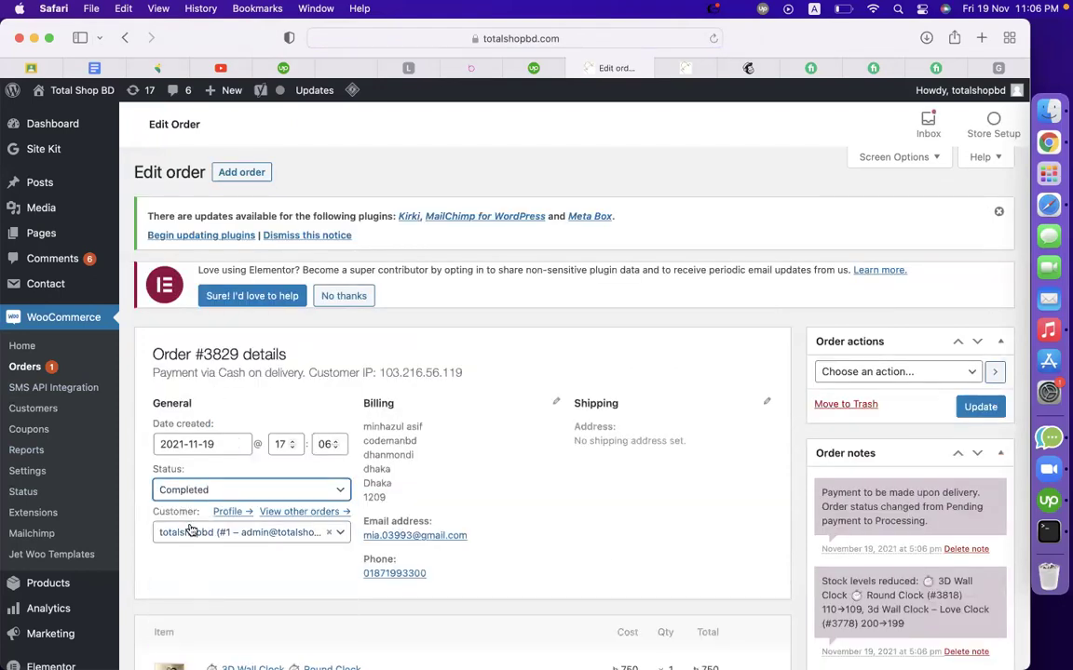
{"action": "left_click", "coordinate": [979, 407]}
{"action": "scroll", "coordinate": [627, 508], "scroll_direction": "down", "scroll_amount": 5}
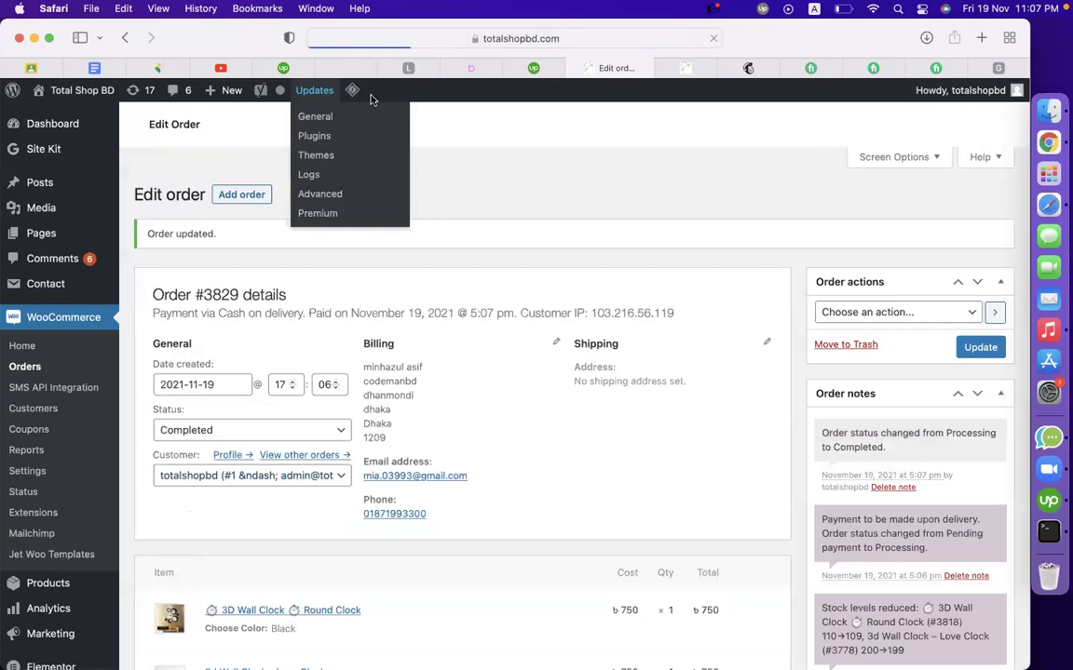
{"action": "left_click", "coordinate": [1055, 147]}
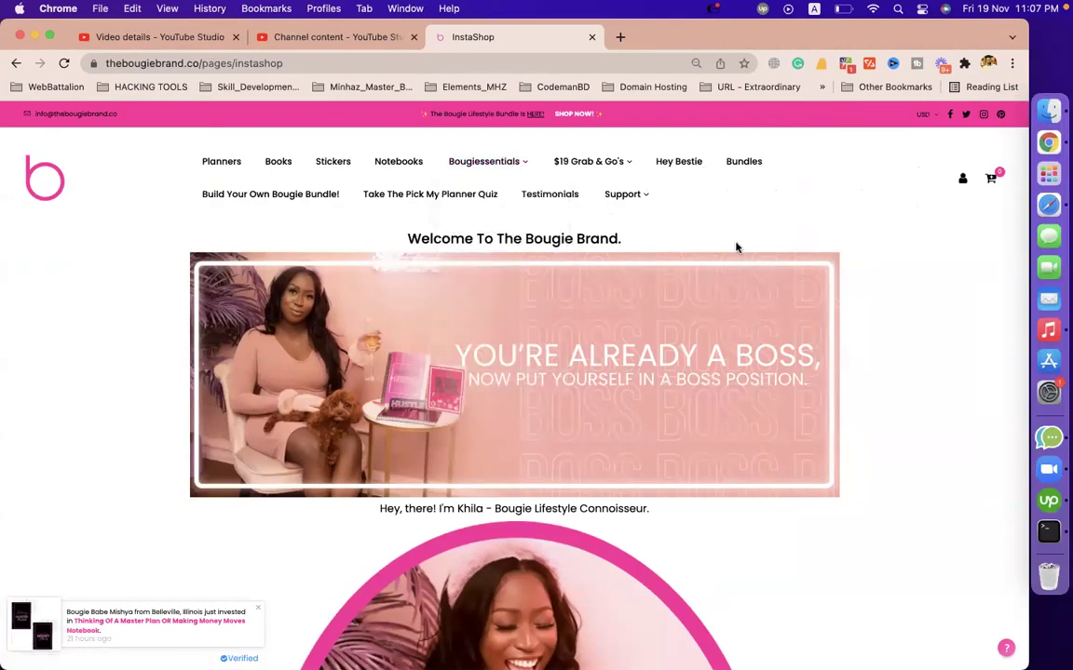
Load Gmail in a new tab, move it into the main Chrome window, and open the welcome email.
{"action": "left_click", "coordinate": [620, 37]}
{"action": "type", "text": "gm"}
{"action": "key", "text": "Return"}
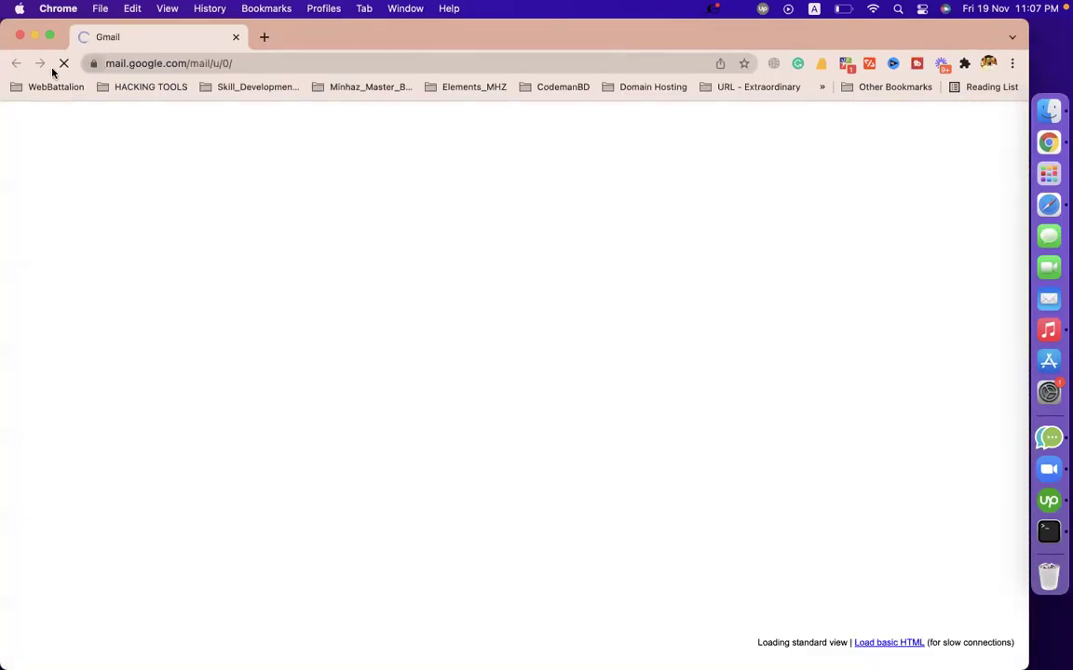
{"action": "left_click_drag", "start_coordinate": [170, 38], "coordinate": [600, 30]}
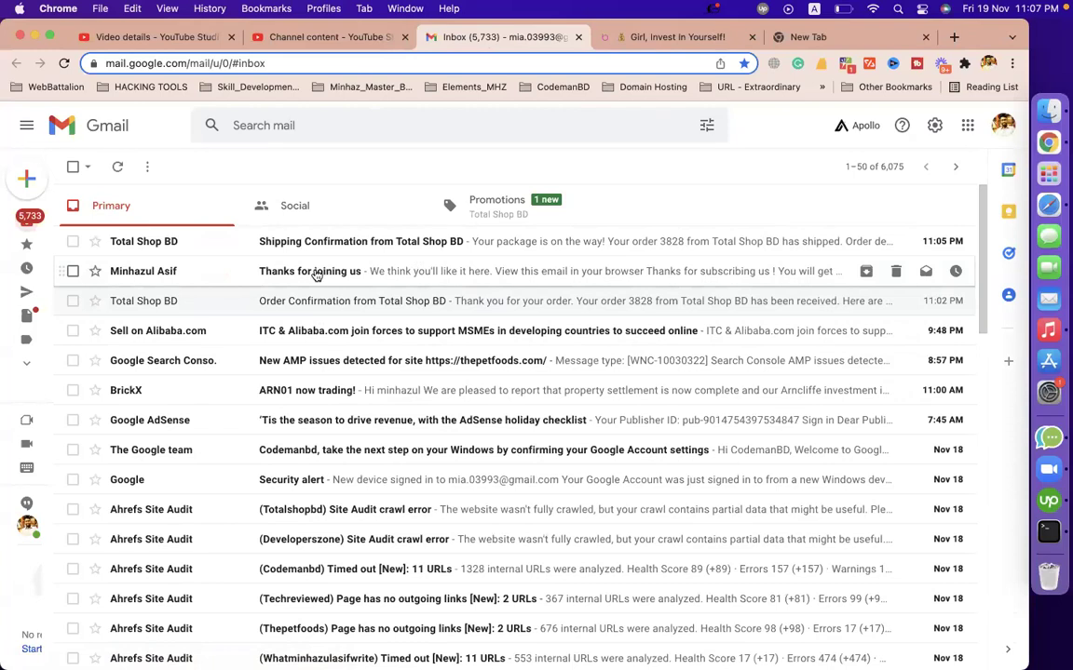
{"action": "left_click", "coordinate": [317, 276]}
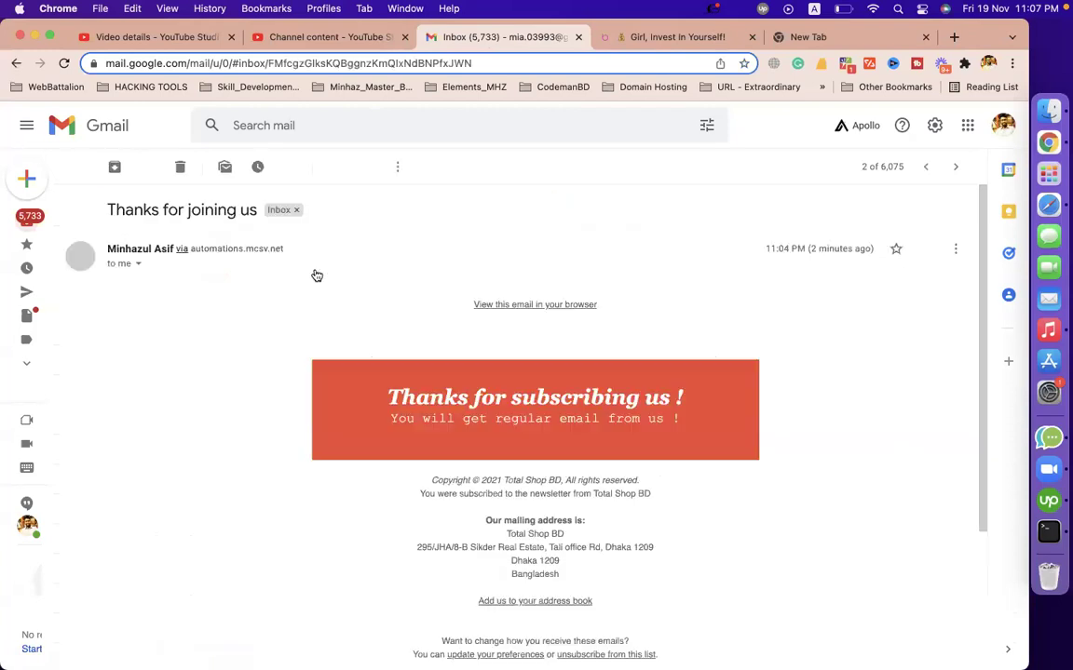
Read Total Shop BD's Shipping Confirmation for order 3828, then go back to the inbox.
{"action": "left_click", "coordinate": [34, 225]}
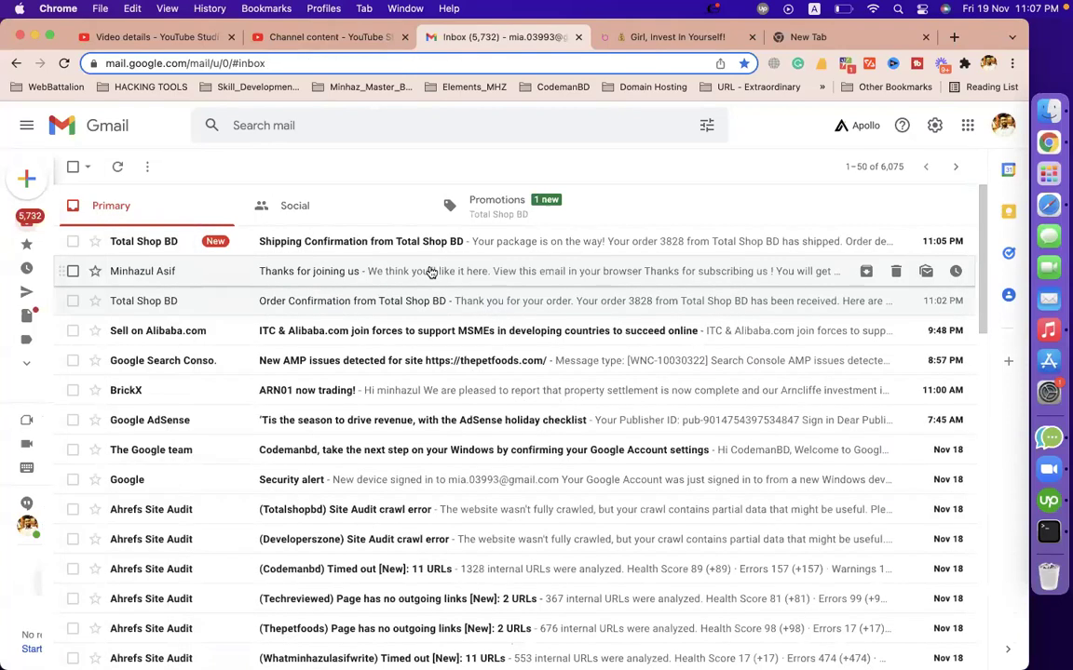
{"action": "left_click", "coordinate": [344, 244]}
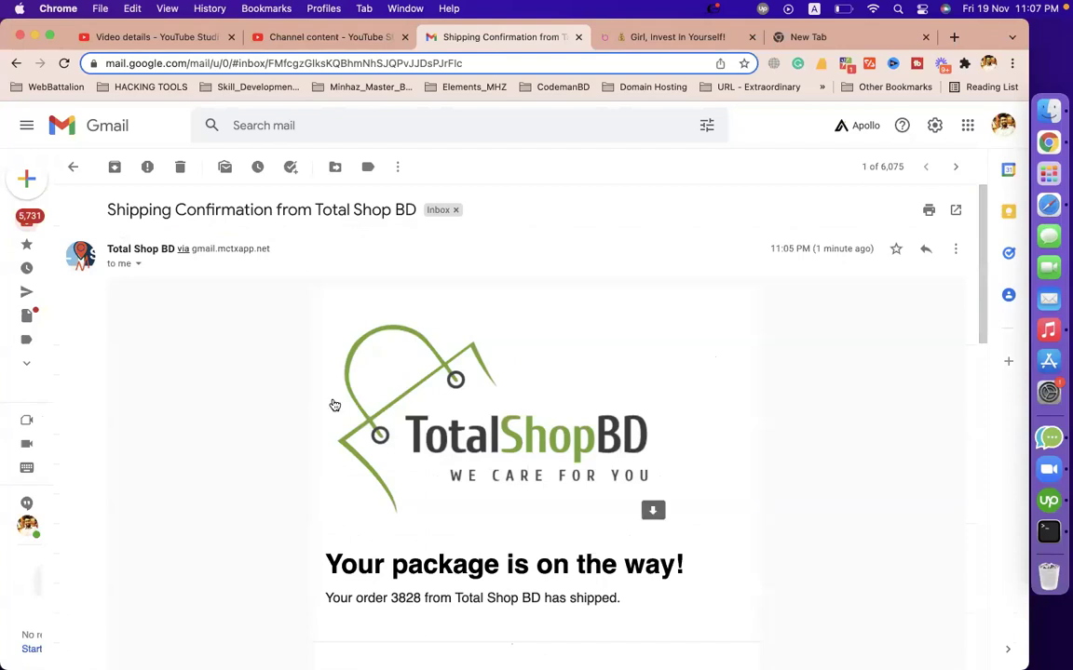
{"action": "scroll", "coordinate": [333, 406], "scroll_direction": "down", "scroll_amount": 3}
{"action": "scroll", "coordinate": [448, 398], "scroll_direction": "down", "scroll_amount": 2}
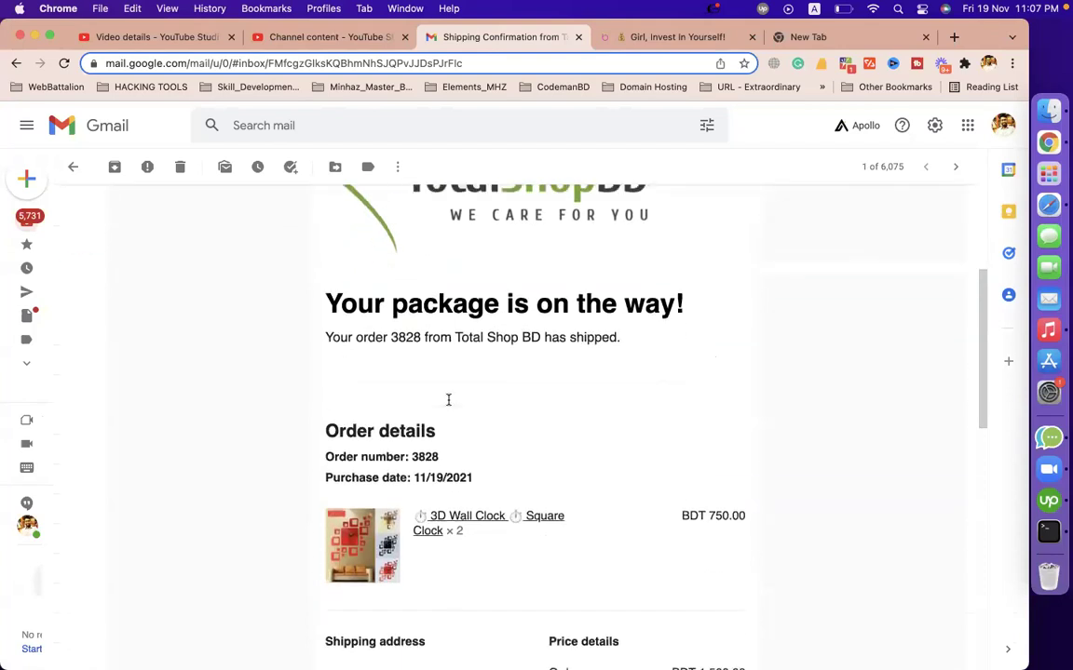
{"action": "scroll", "coordinate": [448, 399], "scroll_direction": "down", "scroll_amount": 4}
{"action": "scroll", "coordinate": [448, 399], "scroll_direction": "up", "scroll_amount": 10}
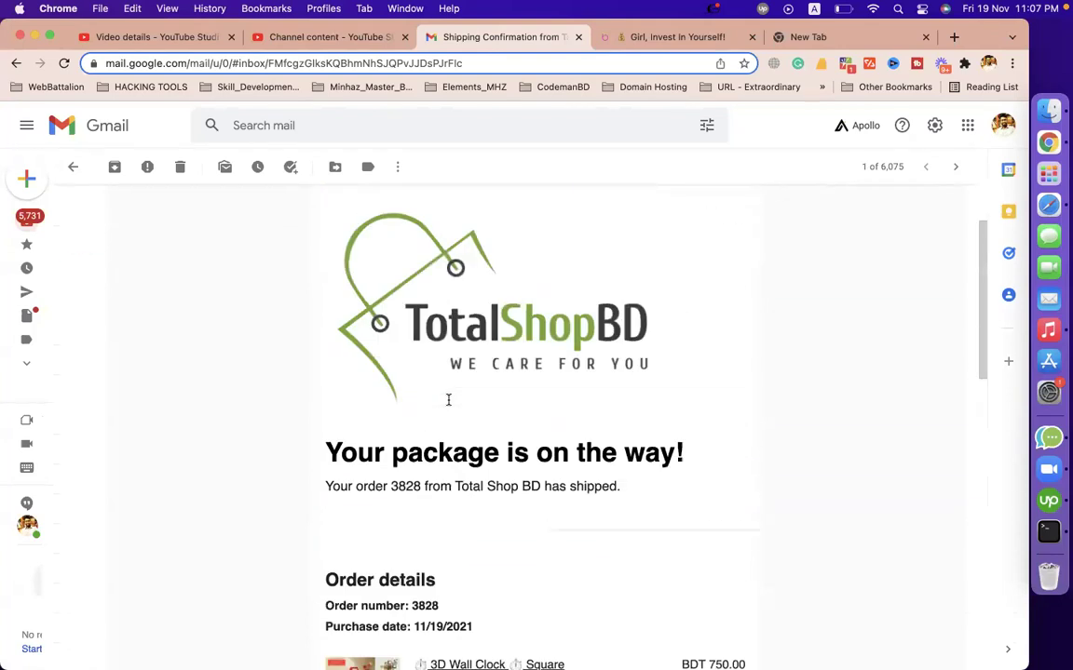
{"action": "scroll", "coordinate": [424, 532], "scroll_direction": "down", "scroll_amount": 18}
{"action": "scroll", "coordinate": [424, 532], "scroll_direction": "up", "scroll_amount": 18}
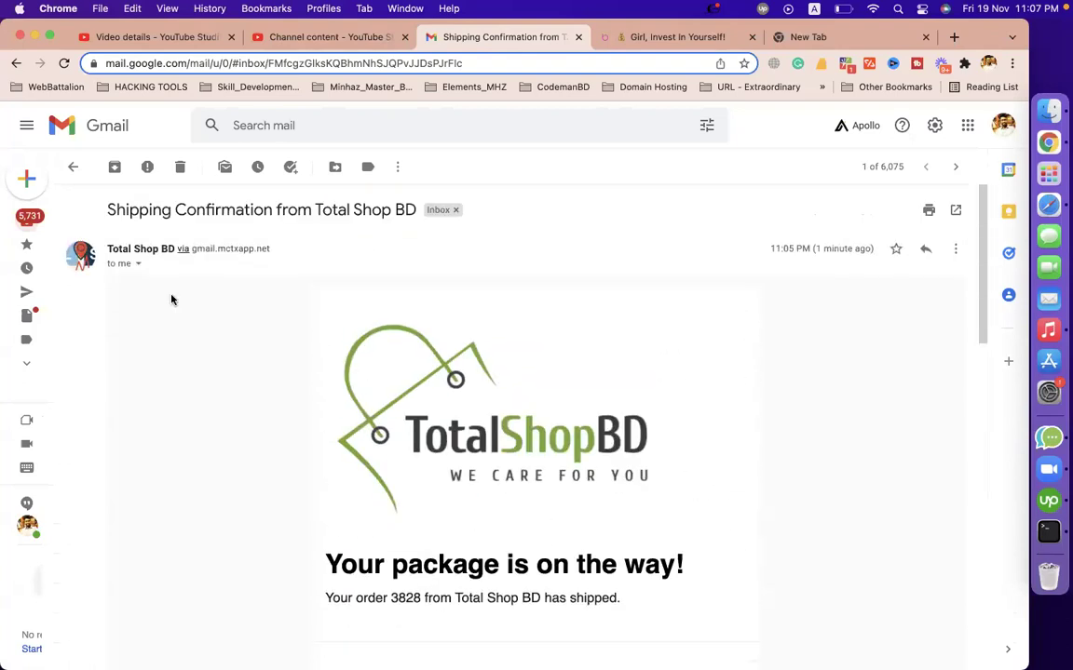
{"action": "left_click", "coordinate": [26, 221]}
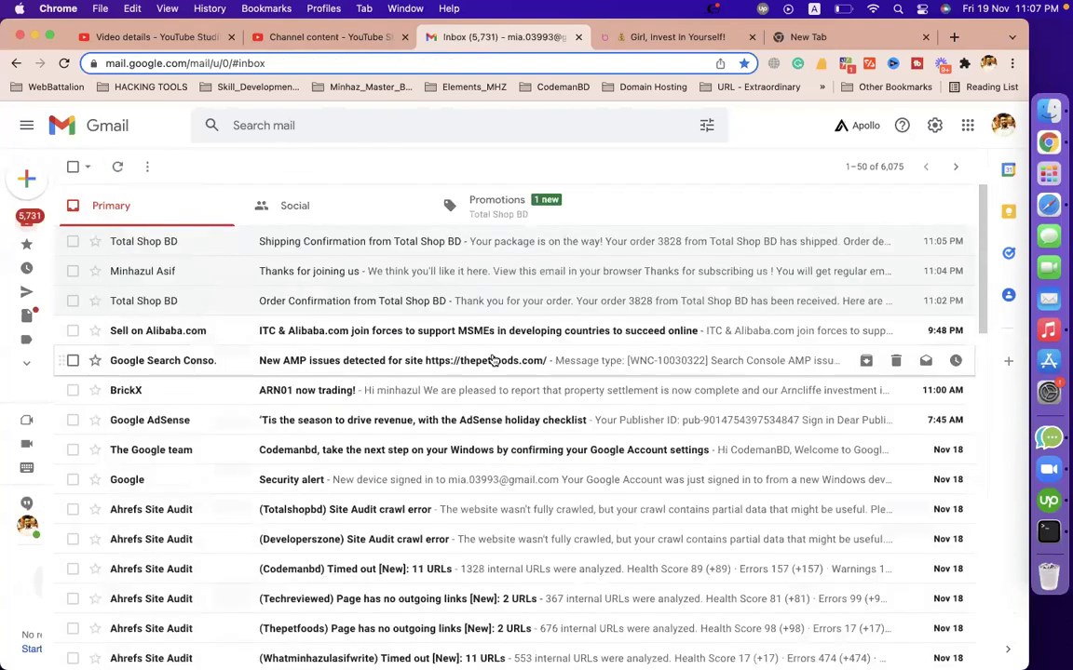
Read Total Shop BD's Order Invoice for order 3828 under Promotions, confirming the BDT 1,500.00 total.
{"action": "left_click", "coordinate": [503, 203]}
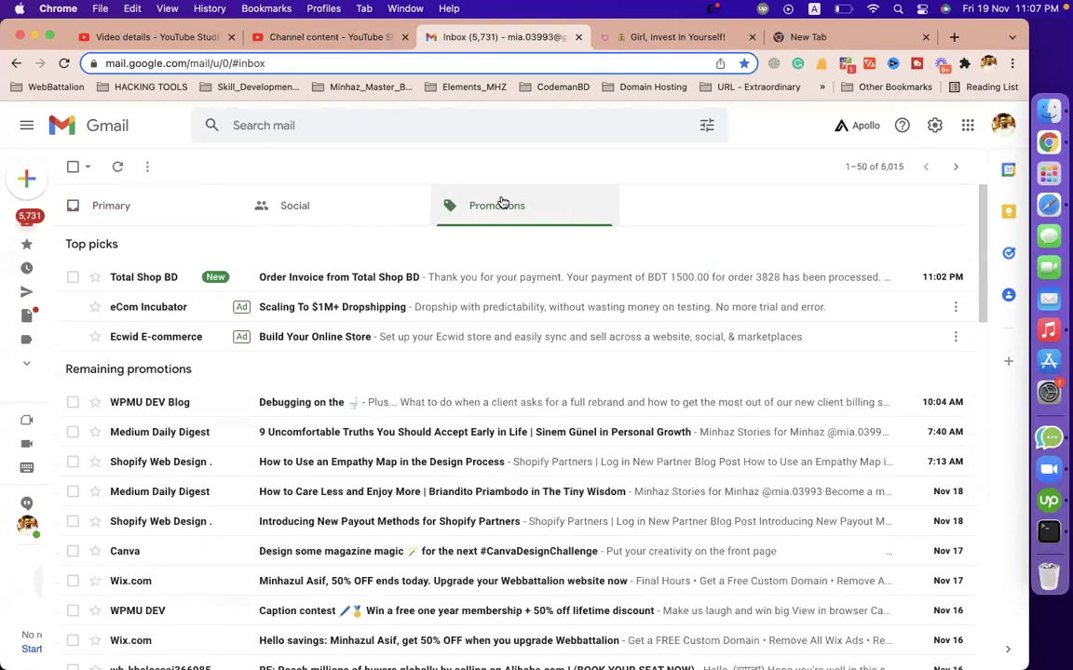
{"action": "left_click", "coordinate": [357, 277]}
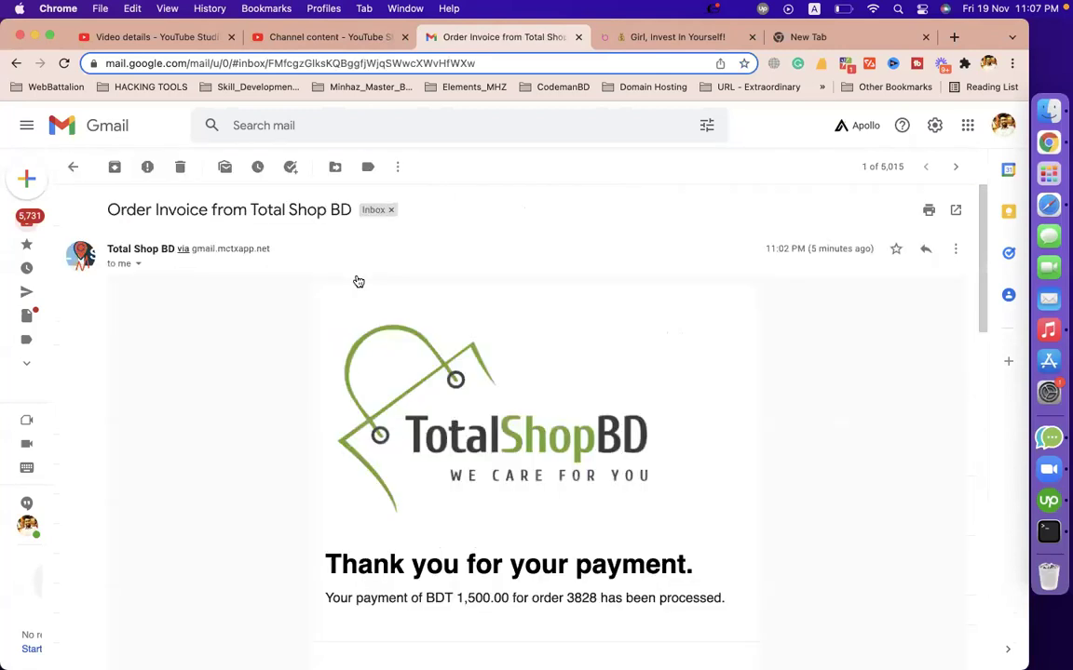
{"action": "scroll", "coordinate": [574, 411], "scroll_direction": "down", "scroll_amount": 5}
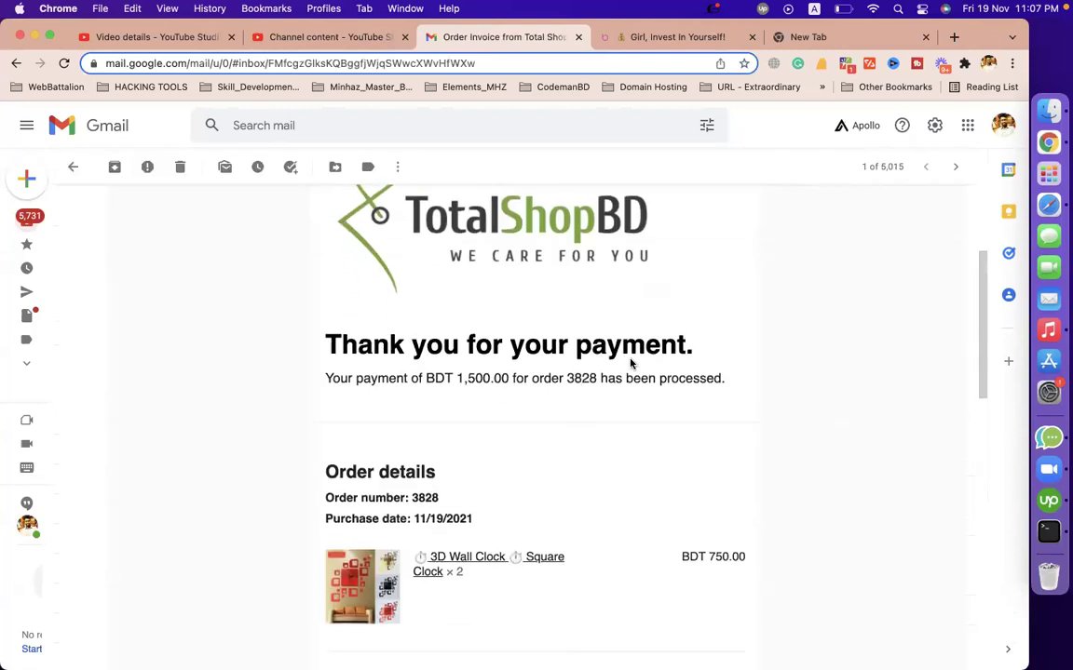
{"action": "scroll", "coordinate": [630, 364], "scroll_direction": "down", "scroll_amount": 5}
{"action": "scroll", "coordinate": [591, 352], "scroll_direction": "up", "scroll_amount": 1}
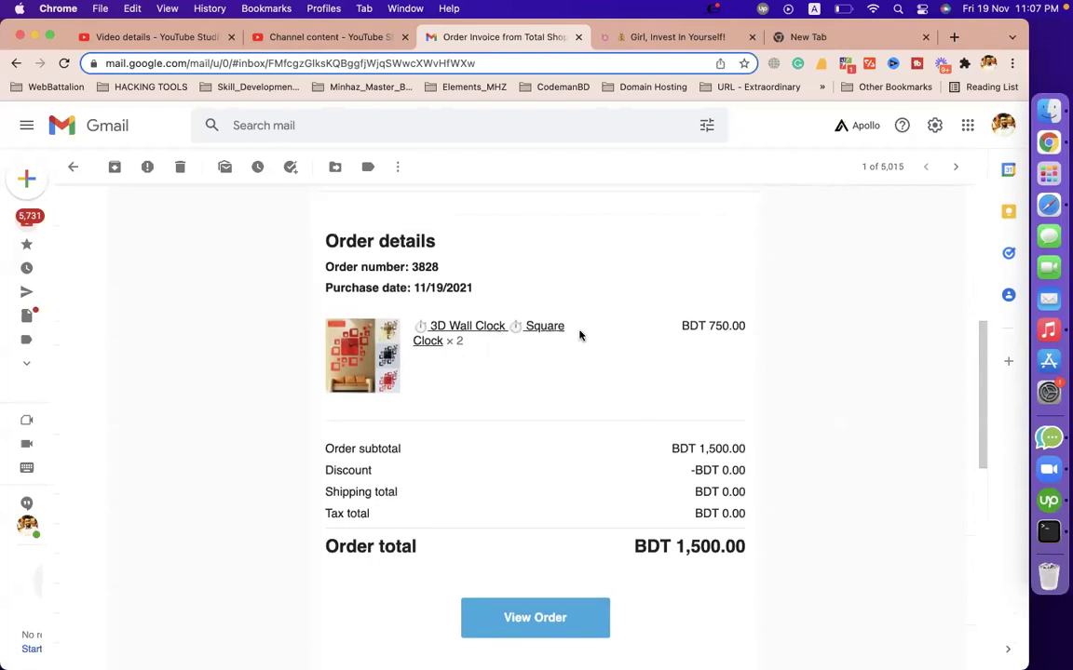
{"action": "scroll", "coordinate": [578, 335], "scroll_direction": "up", "scroll_amount": 5}
{"action": "left_click", "coordinate": [28, 219]}
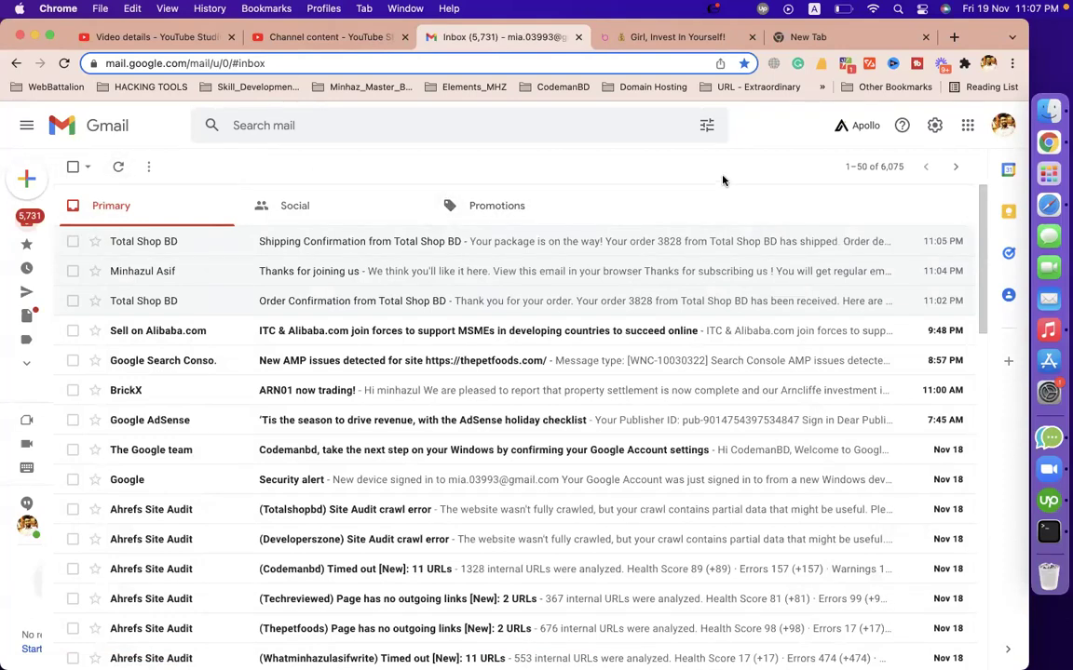
Refresh the Gmail inbox for new messages, then reload the whole Gmail page in Chrome.
{"action": "mouse_move", "coordinate": [82, 267]}
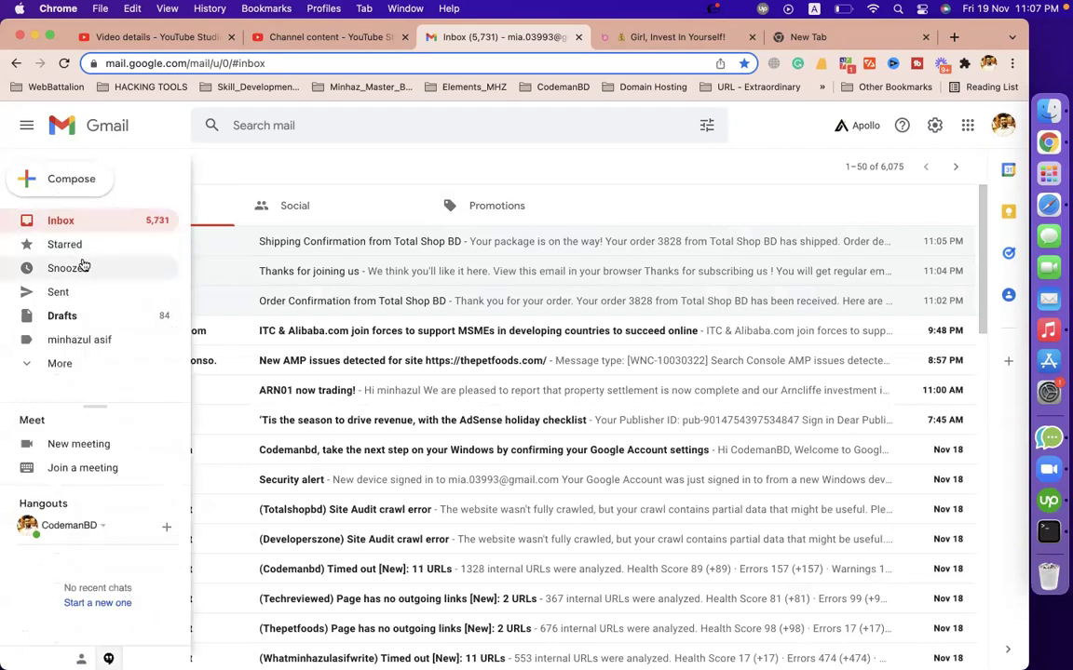
{"action": "left_click", "coordinate": [119, 169]}
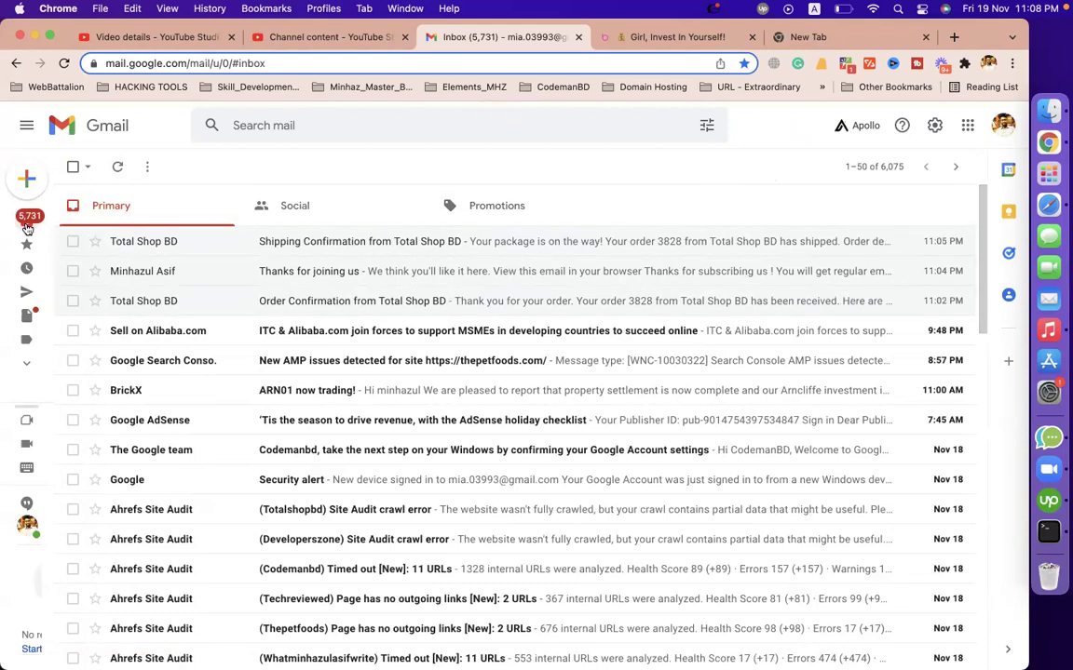
{"action": "mouse_move", "coordinate": [23, 211]}
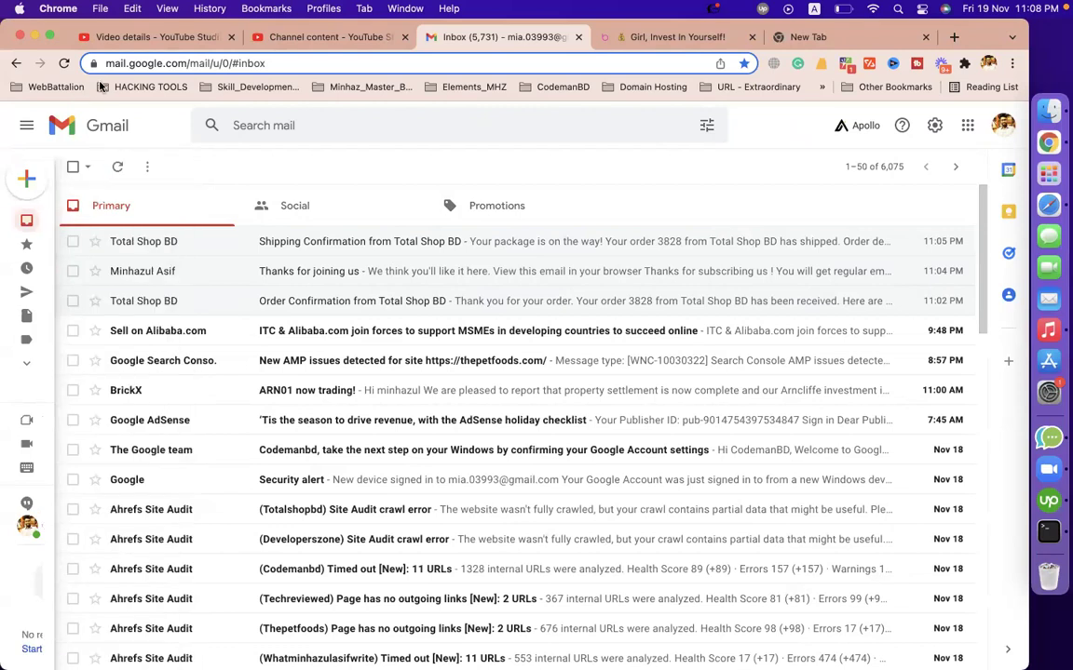
{"action": "left_click", "coordinate": [72, 64]}
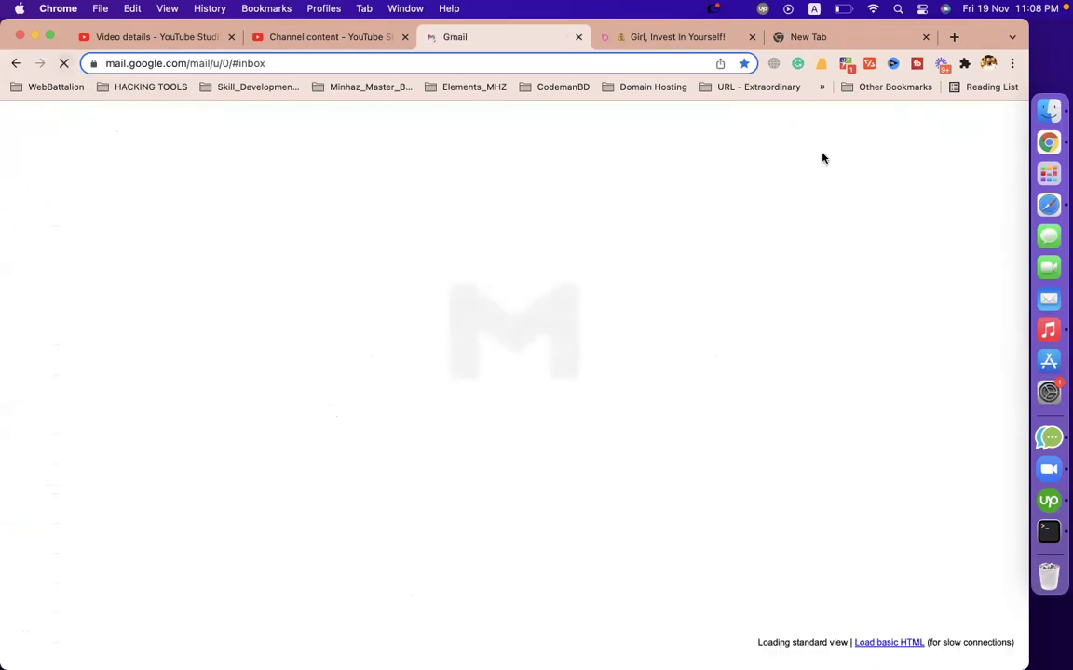